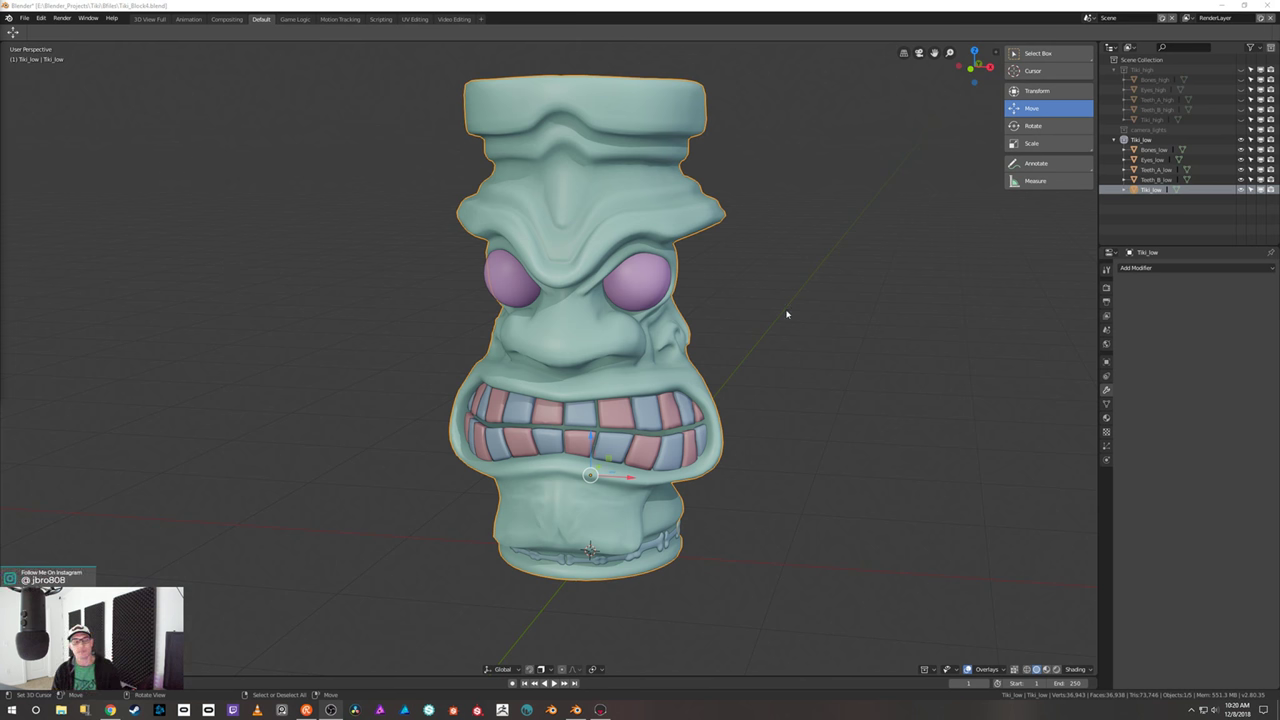
- Orbit around Tiki_low from several angles, then switch it into Edit Mode
middle_drag(878, 342, 409, 337)
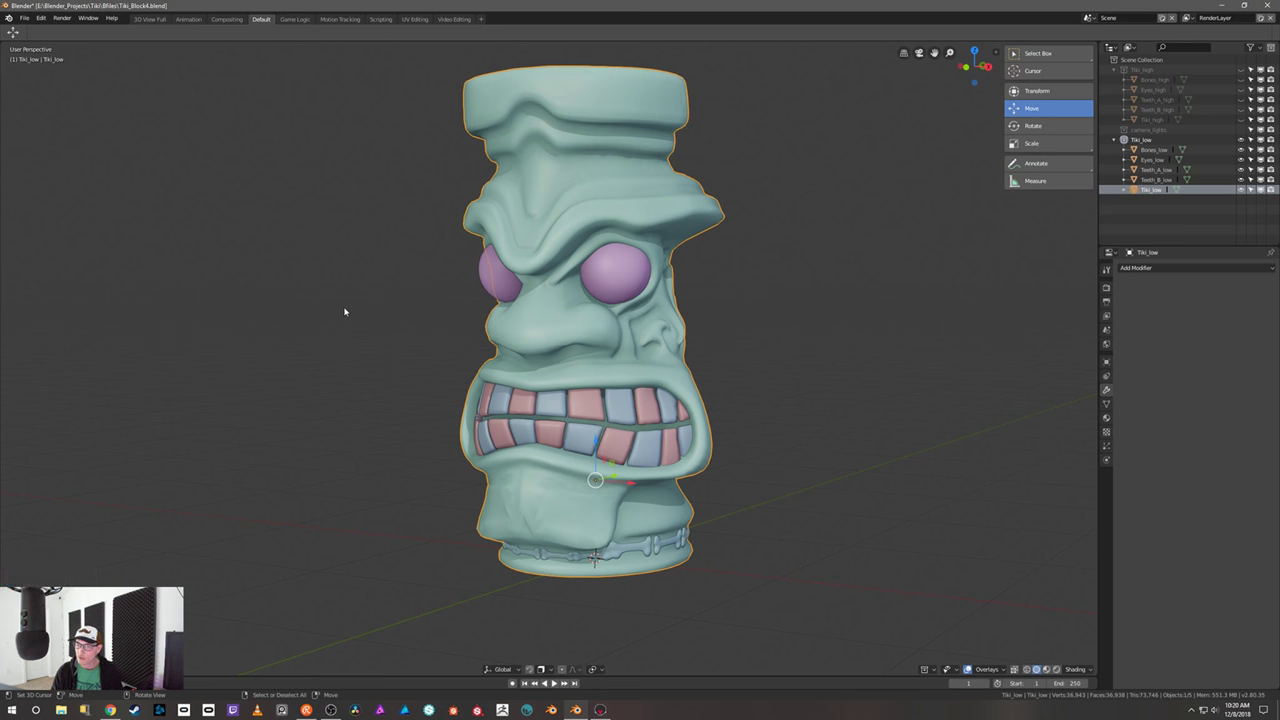
key(ctrl+Tab)
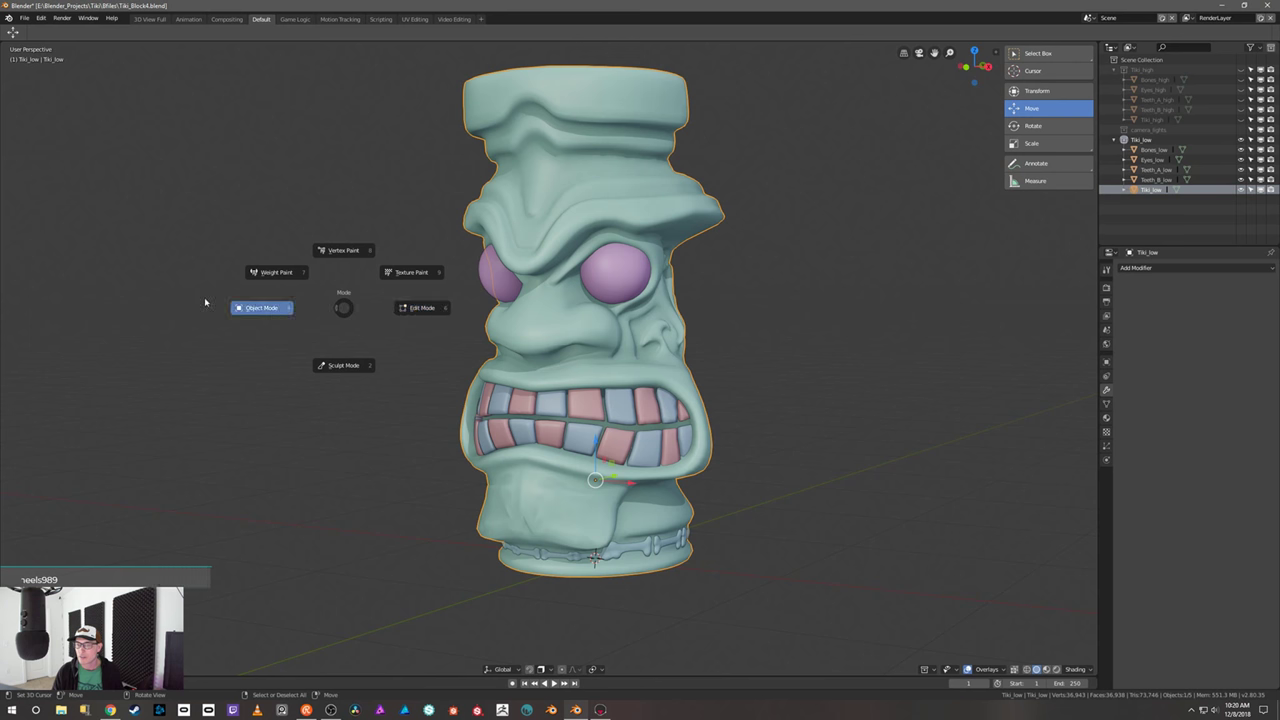
click(135, 205)
middle_drag(135, 205, 198, 278)
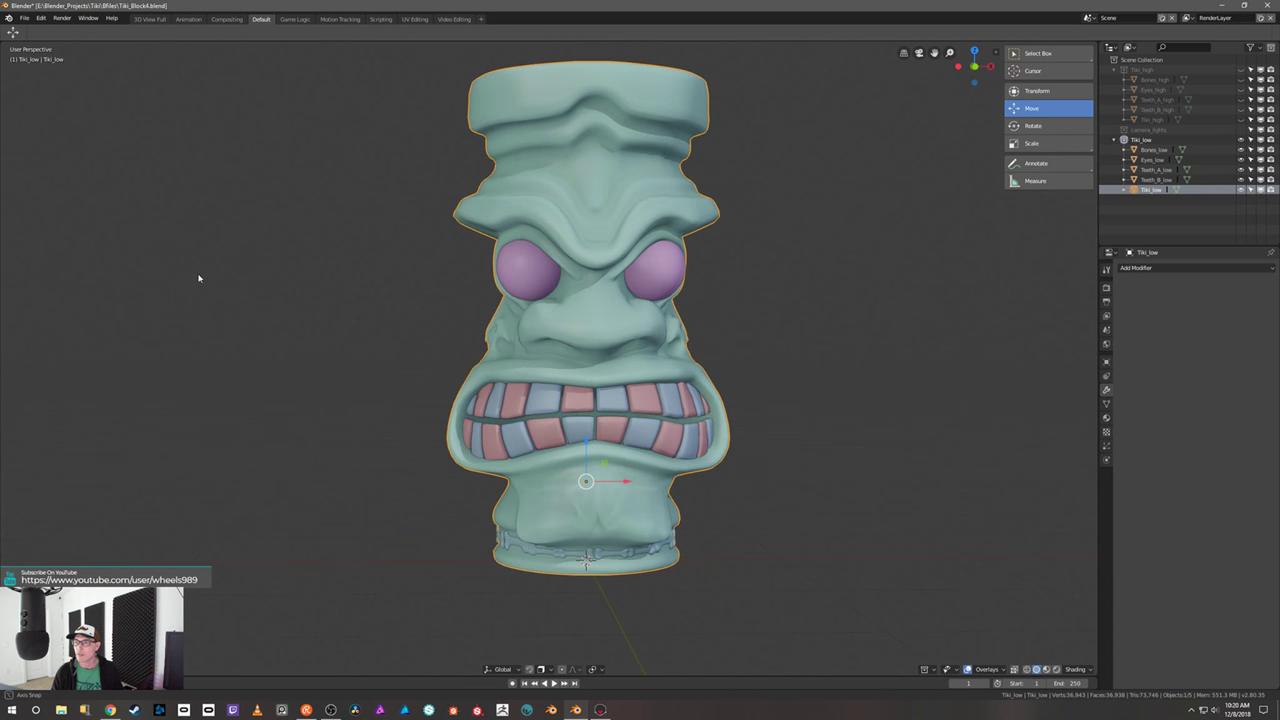
middle_drag(280, 260, 273, 285)
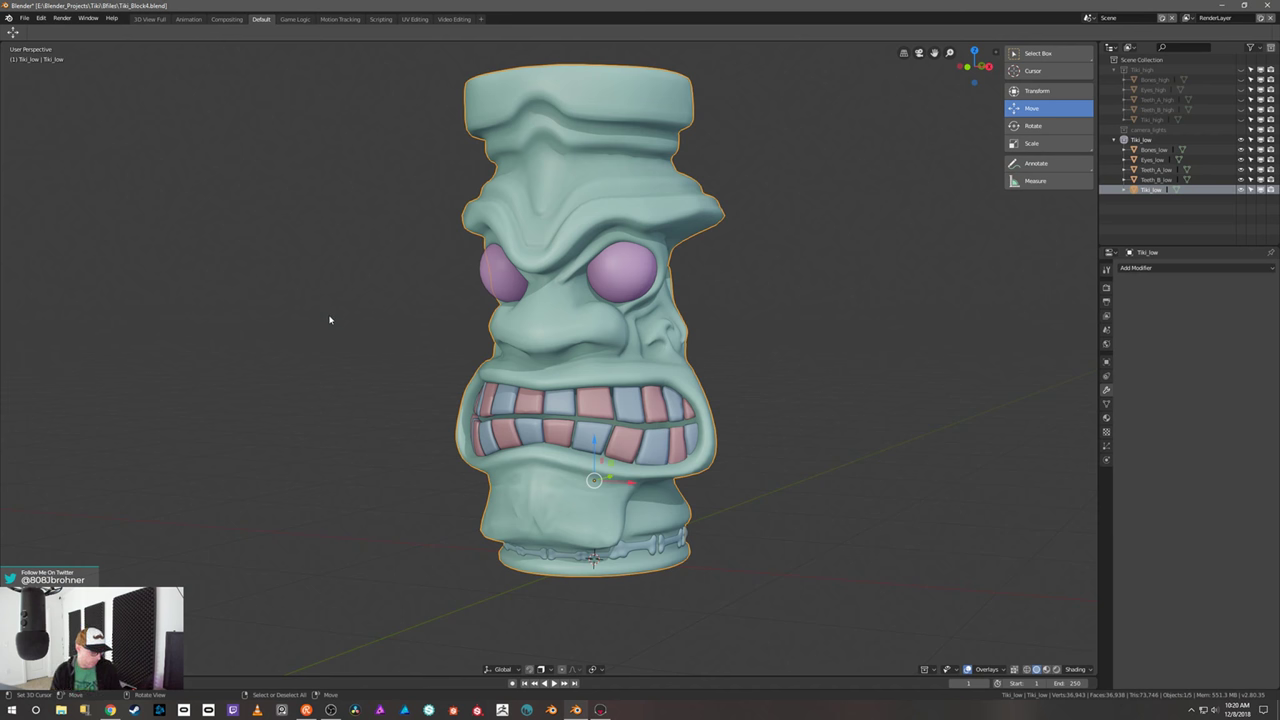
middle_drag(337, 363, 257, 349)
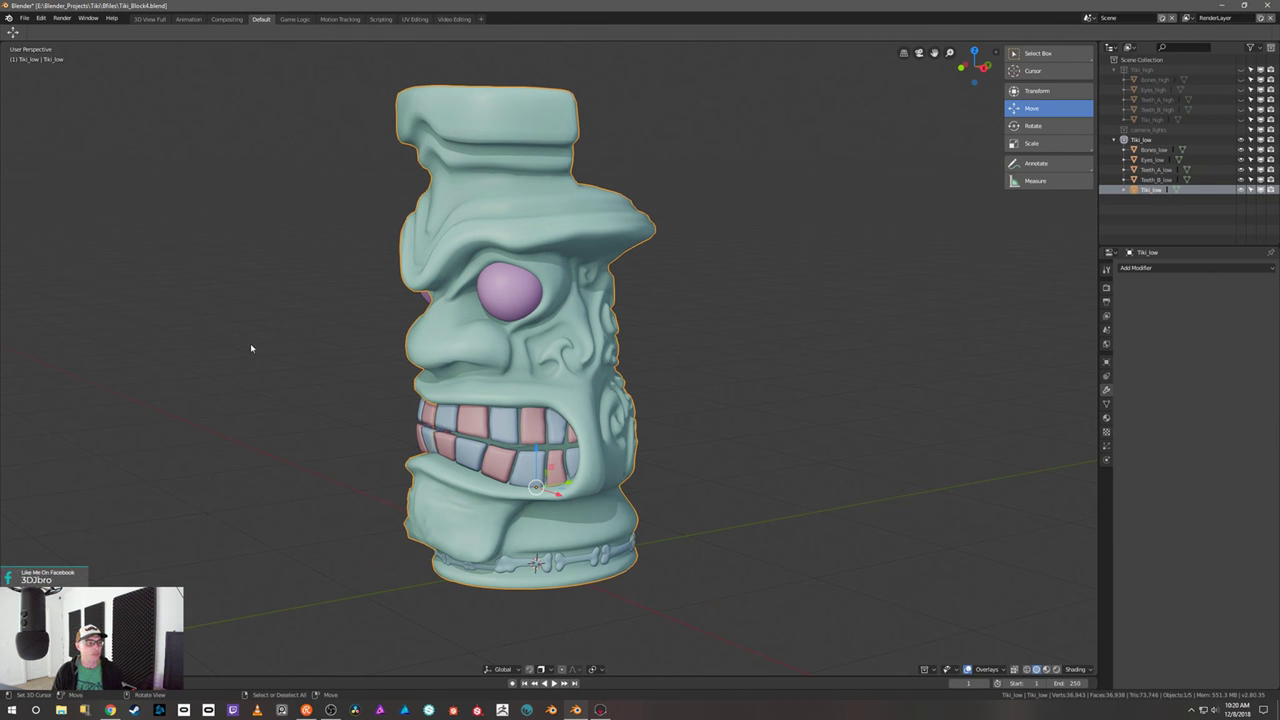
middle_drag(255, 302, 297, 328)
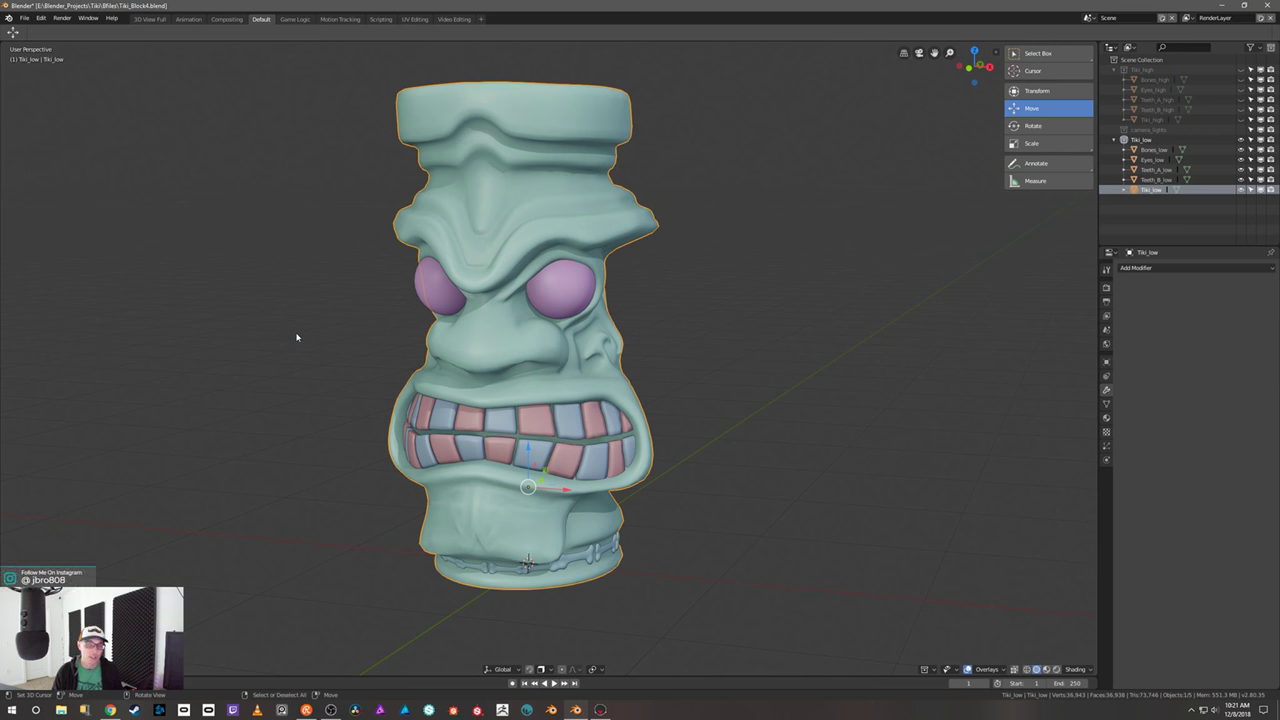
middle_drag(296, 337, 320, 334)
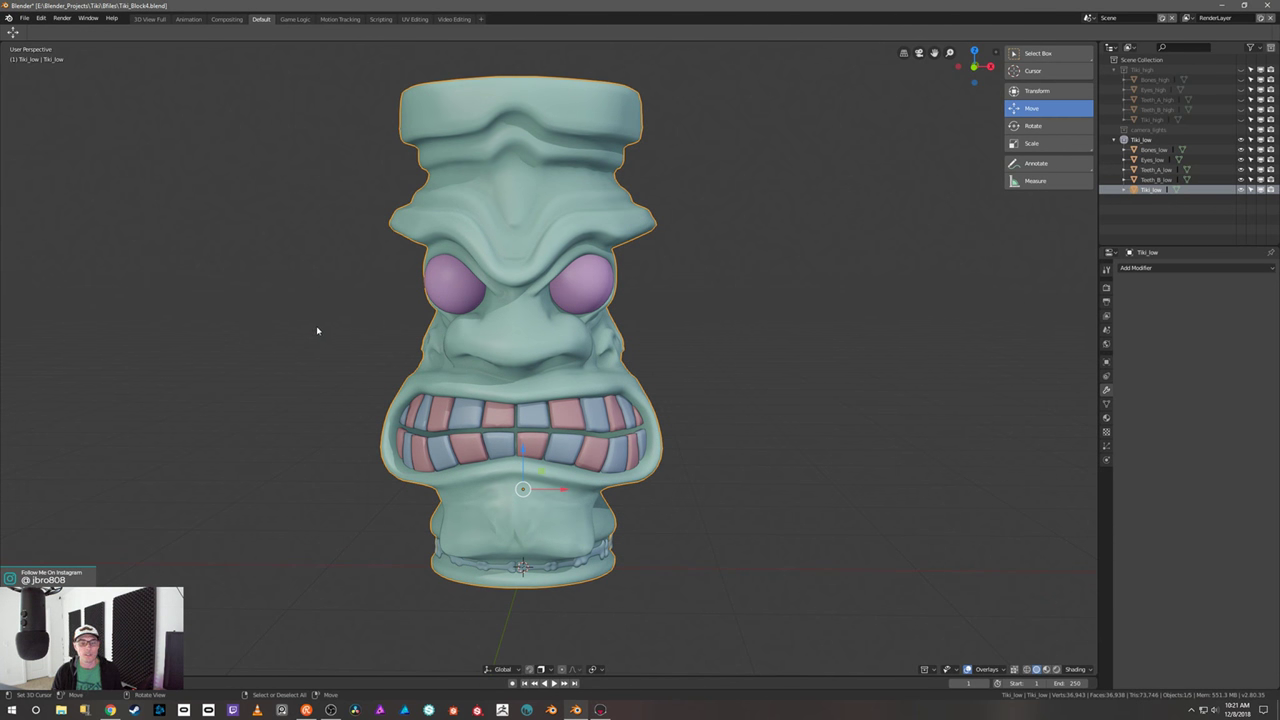
mouse_move(318, 331)
middle_down()
mouse_move(329, 331)
mouse_move(297, 331)
middle_up()
key(ctrl+Tab)
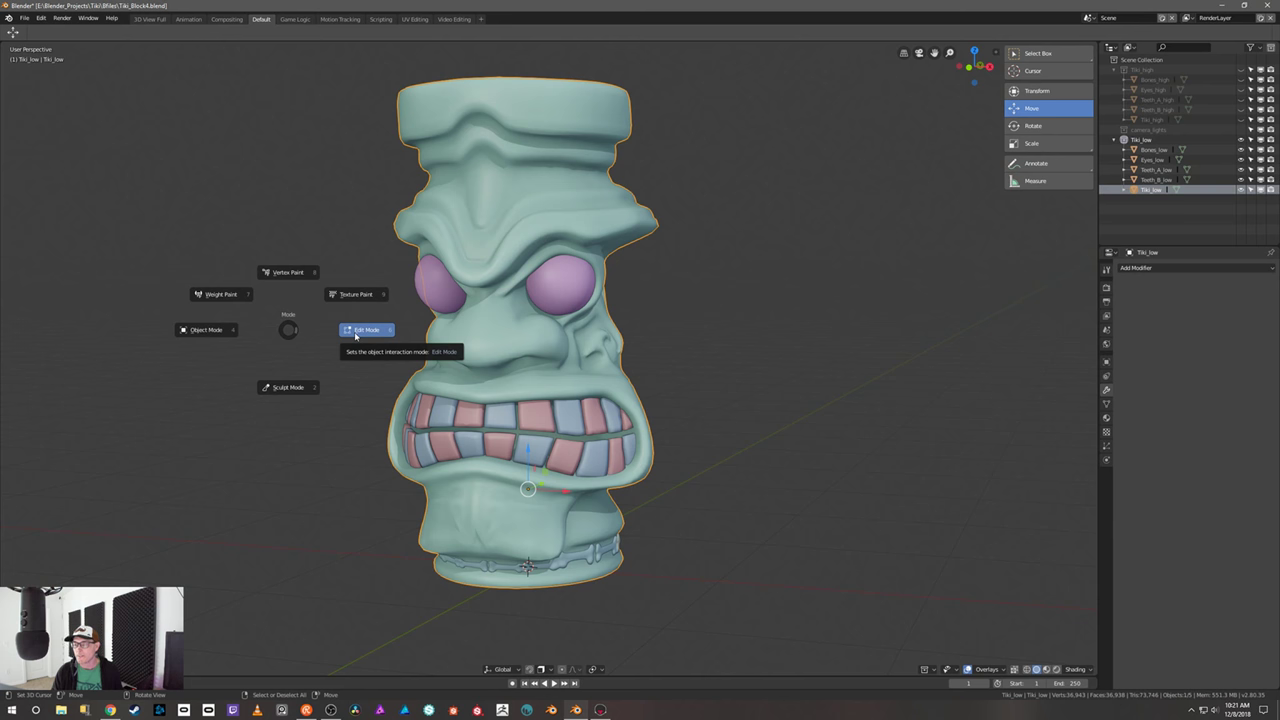
click(355, 334)
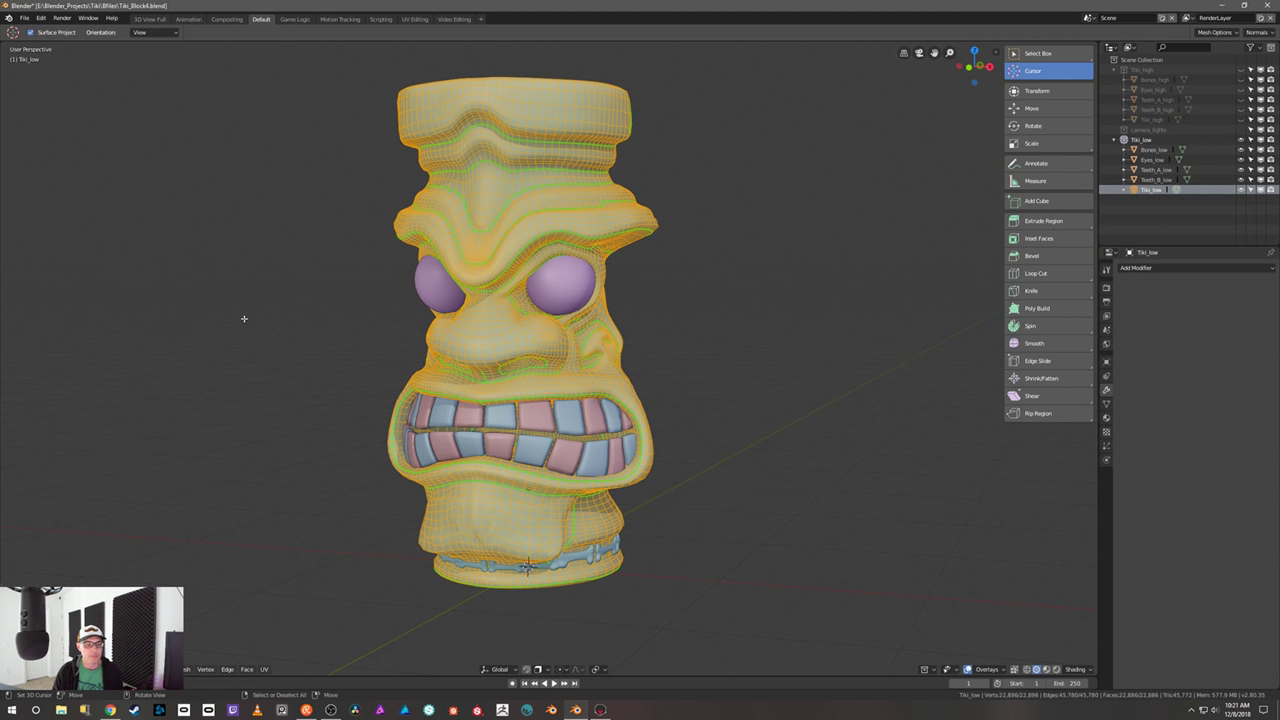
- Inspect the edit-mode wireframe from the sides, carved back, face and teeth
middle_drag(229, 306, 315, 312)
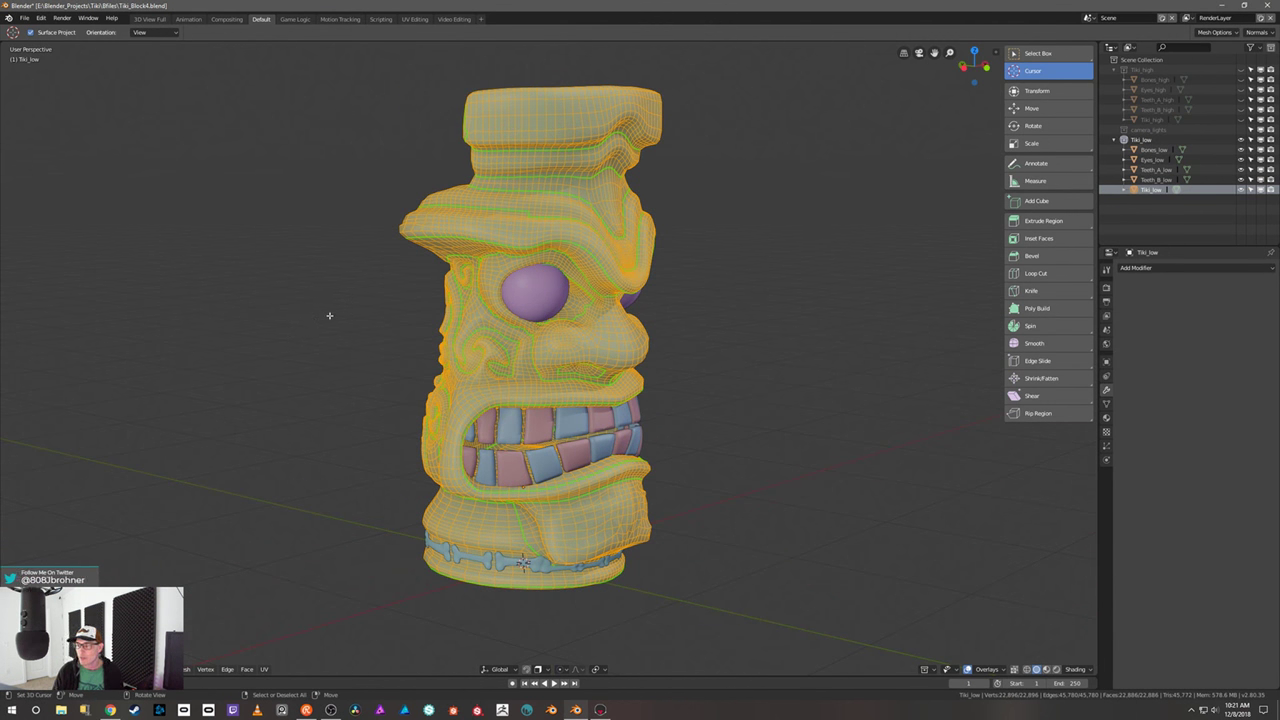
middle_drag(335, 317, 294, 298)
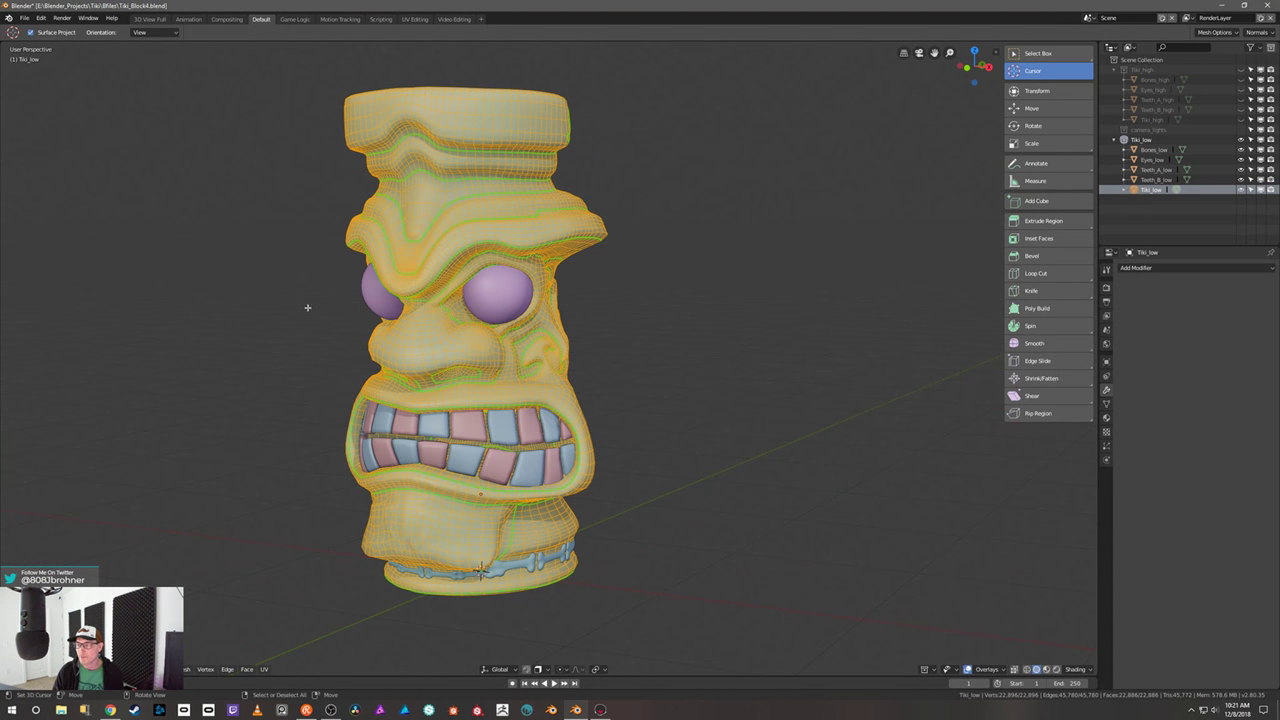
middle_drag(654, 343, 488, 310)
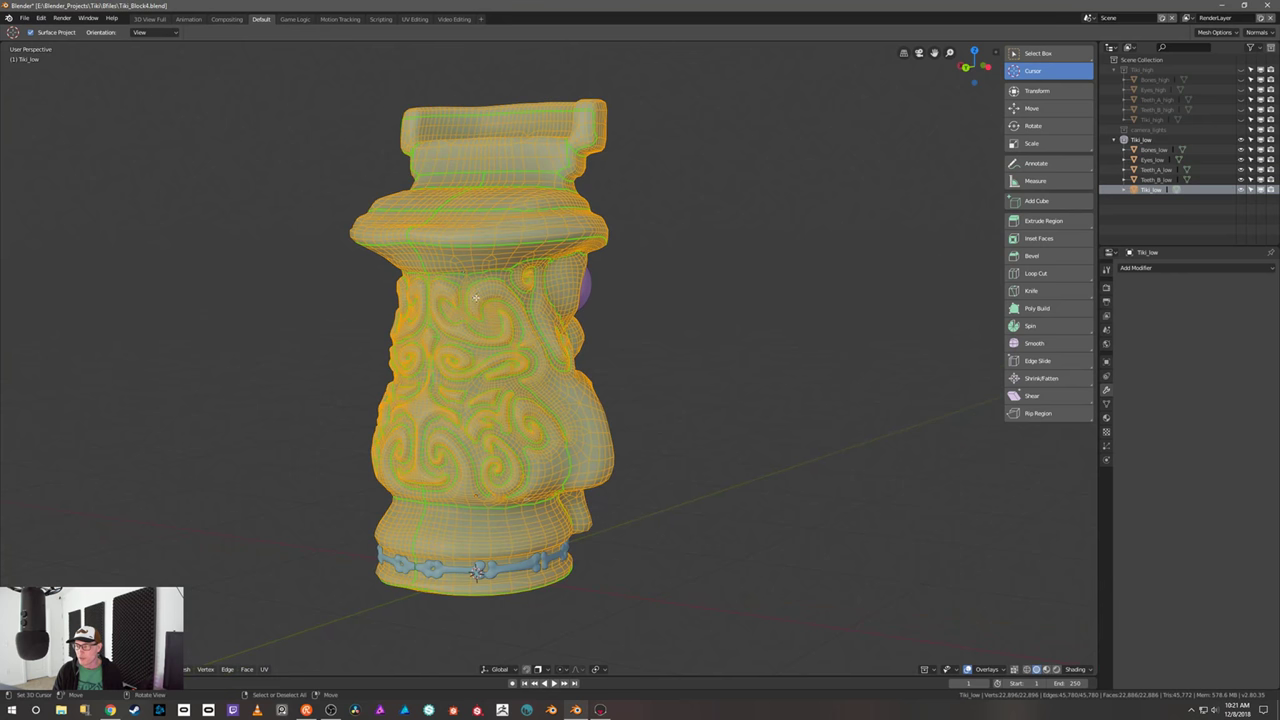
scroll(488, 310, up, 5)
scroll(700, 283, down, 5)
middle_drag(700, 283, 583, 317)
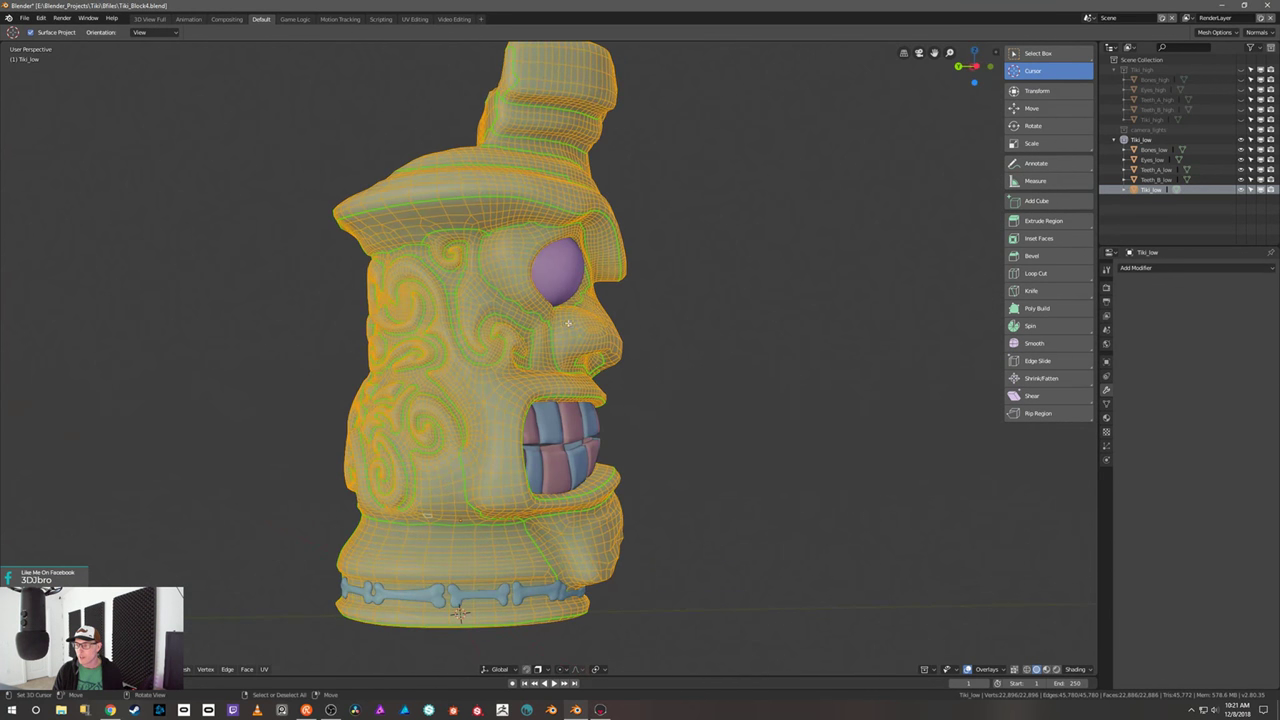
middle_drag(409, 245, 457, 271)
middle_drag(261, 400, 393, 403)
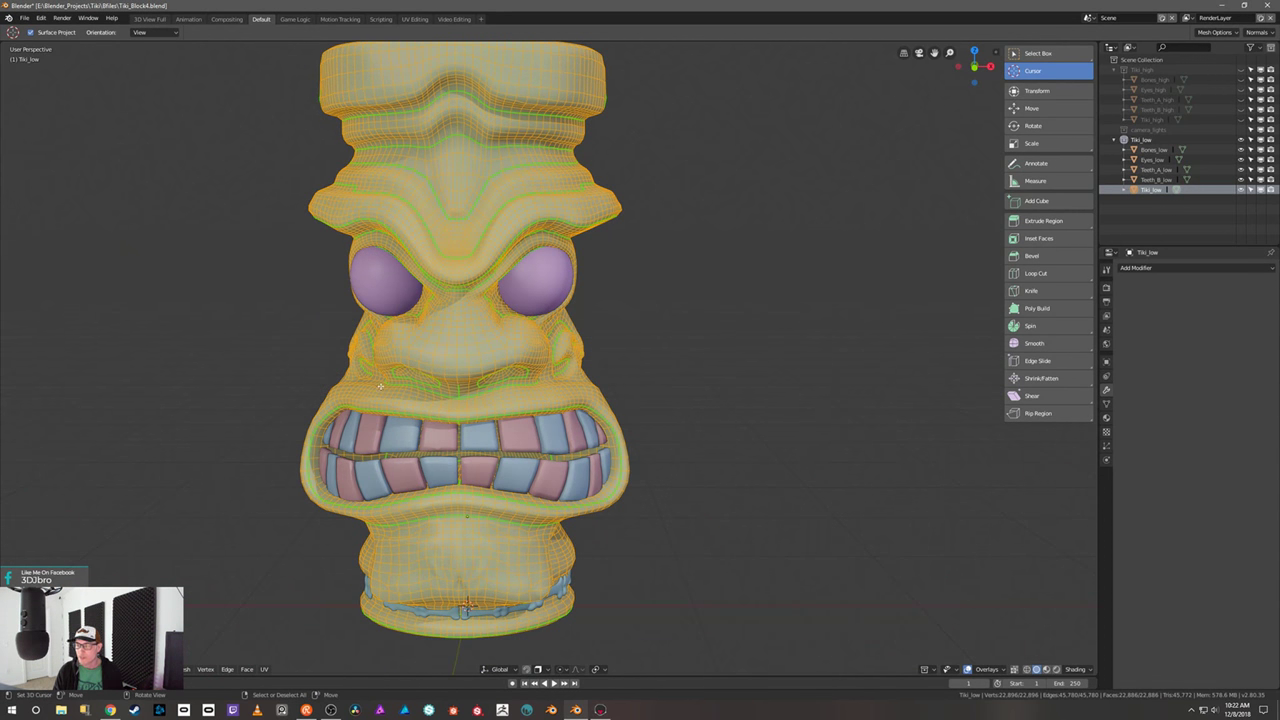
middle_drag(252, 373, 280, 366)
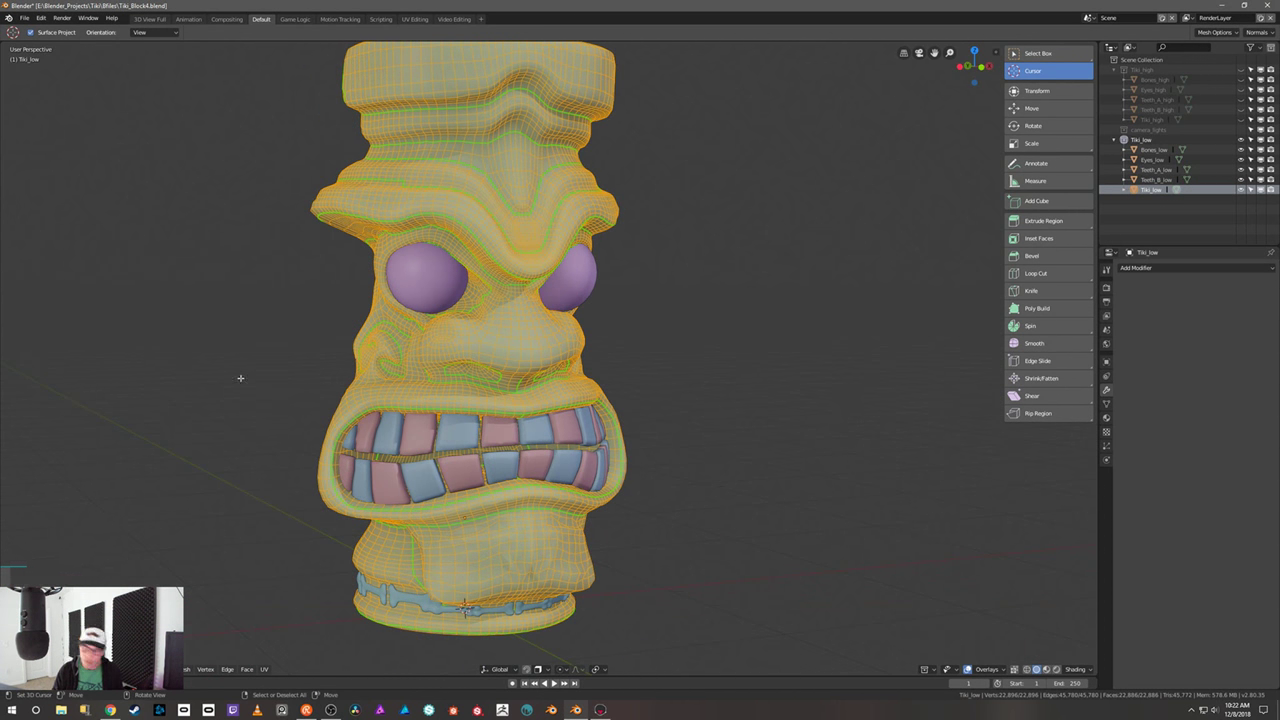
- Return Tiki_low to Object Mode and view the mug's back
key(ctrl+Tab)
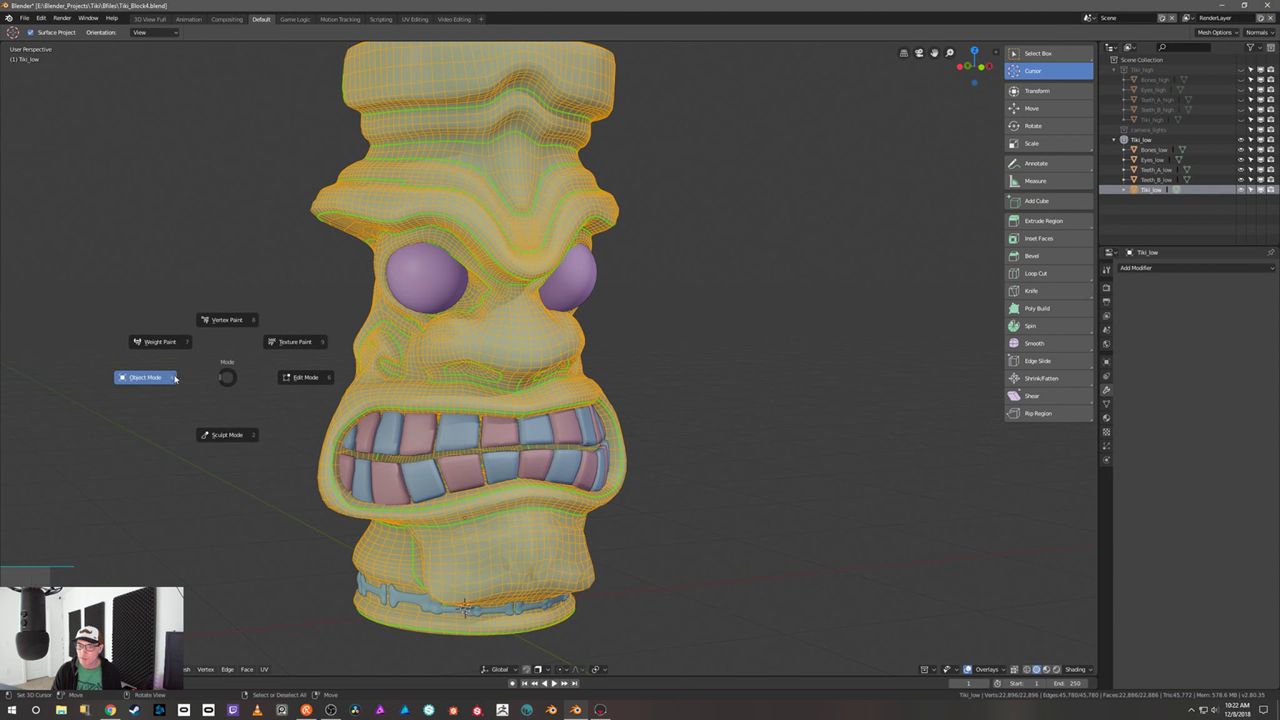
click(145, 383)
scroll(697, 303, down, 4)
middle_drag(697, 303, 607, 333)
- Hide the Tiki_low collection and show the Tiki_high collection in the Outliner
middle_drag(549, 340, 500, 345)
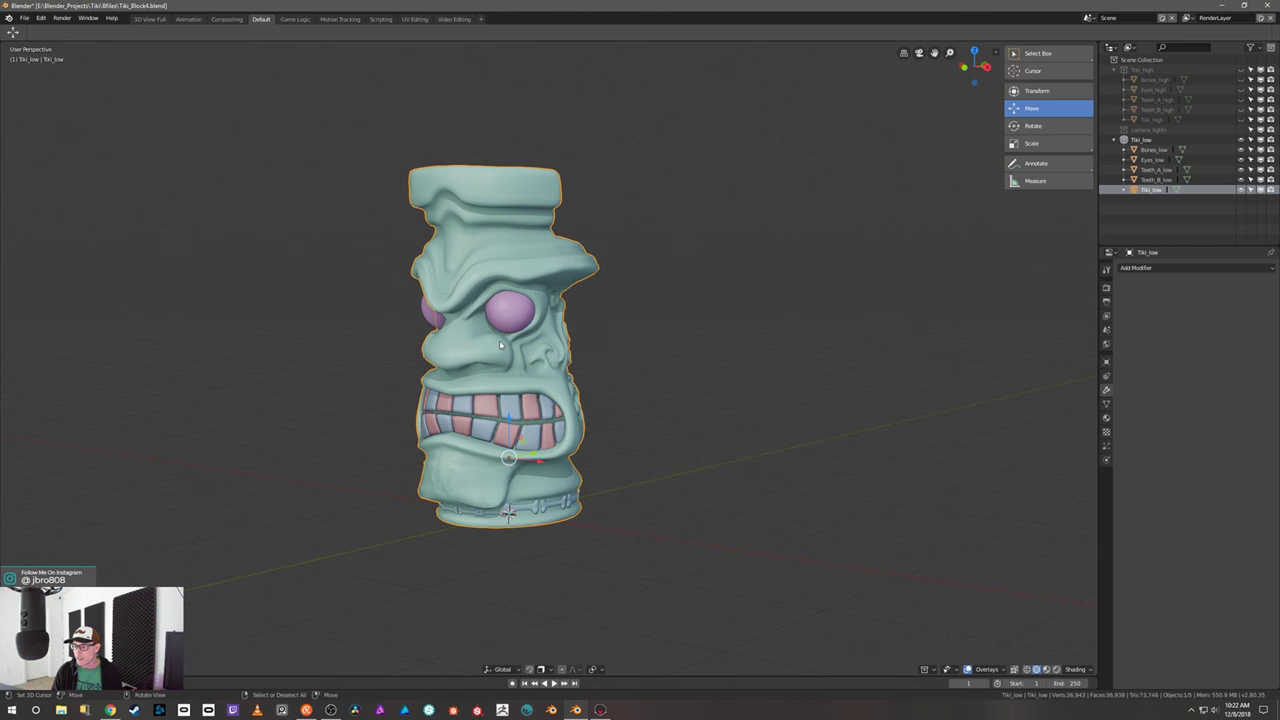
middle_drag(647, 320, 710, 316)
scroll(674, 297, up, 3)
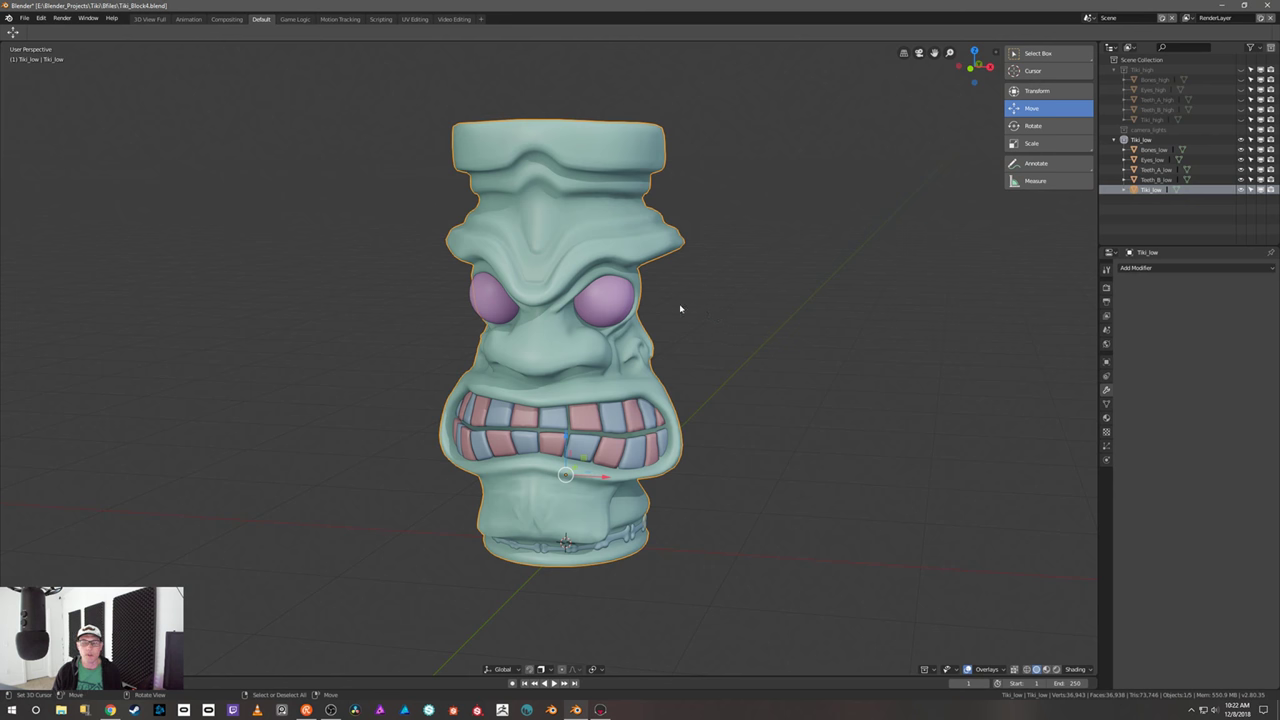
middle_drag(401, 373, 622, 347)
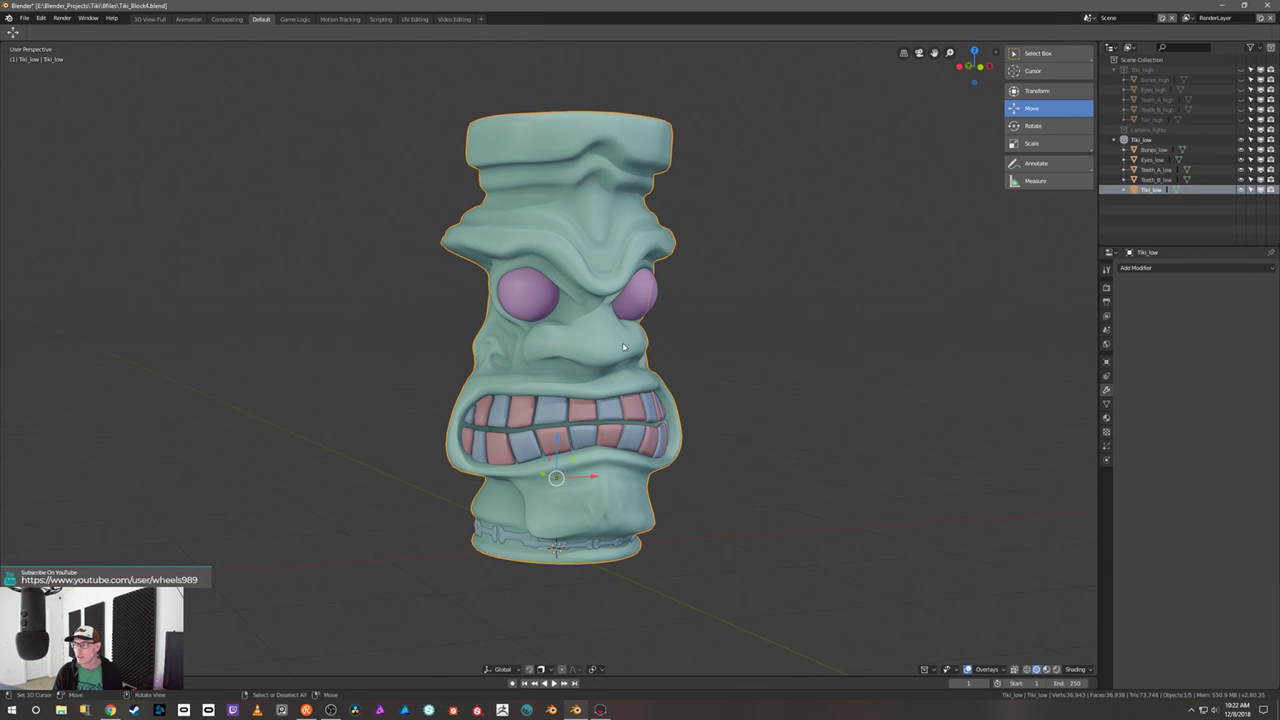
click(1241, 140)
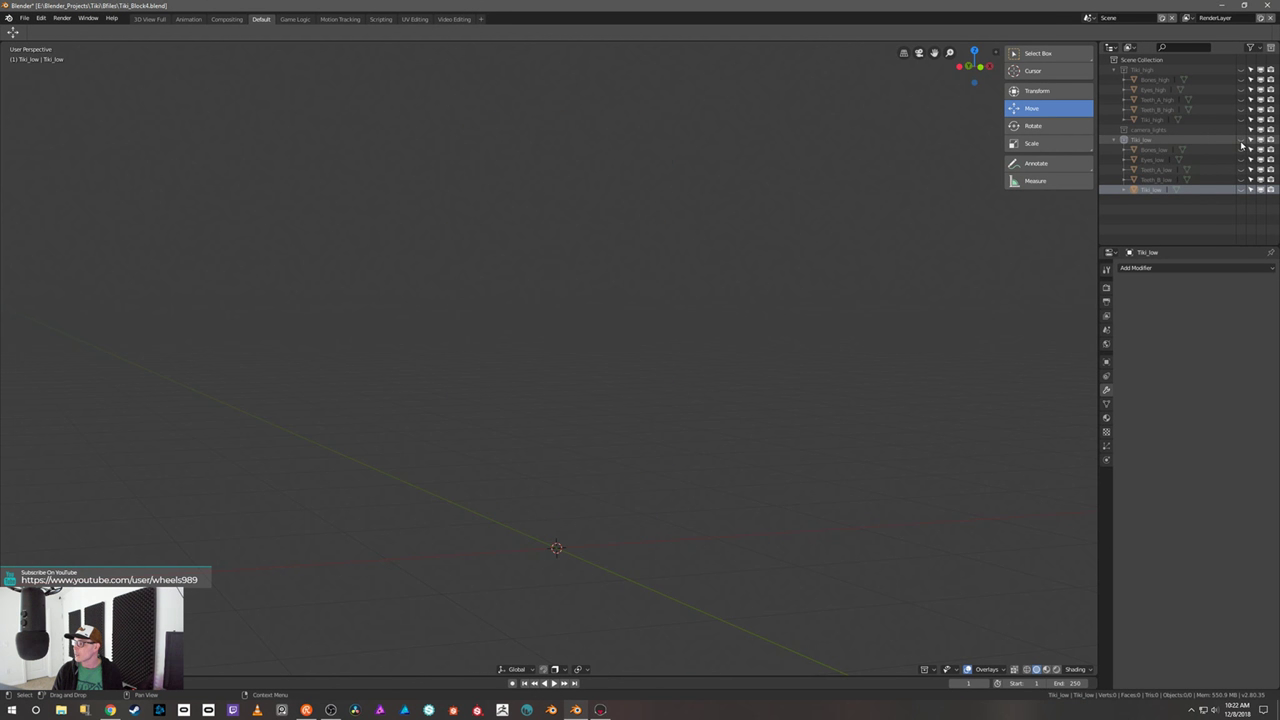
click(1241, 70)
- Inspect the high-poly carvings, face and teeth, then select the Tiki_high mesh
middle_drag(811, 243, 671, 315)
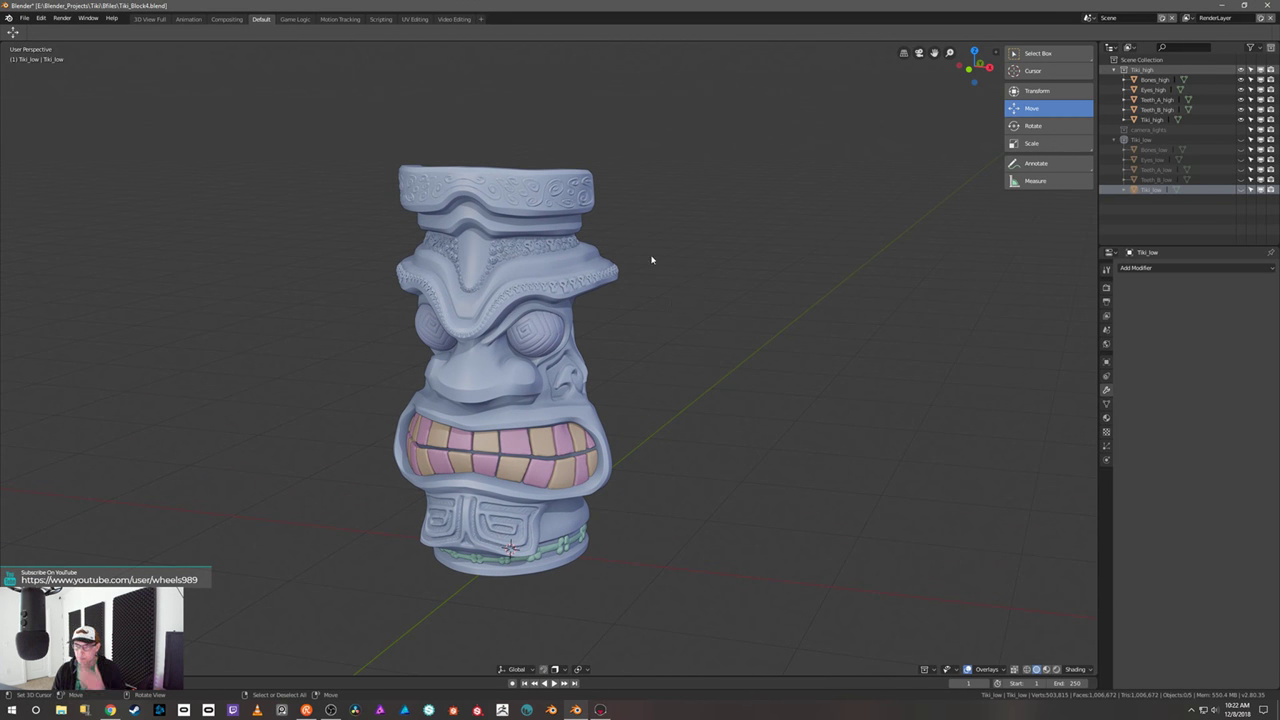
scroll(654, 258, up, 2)
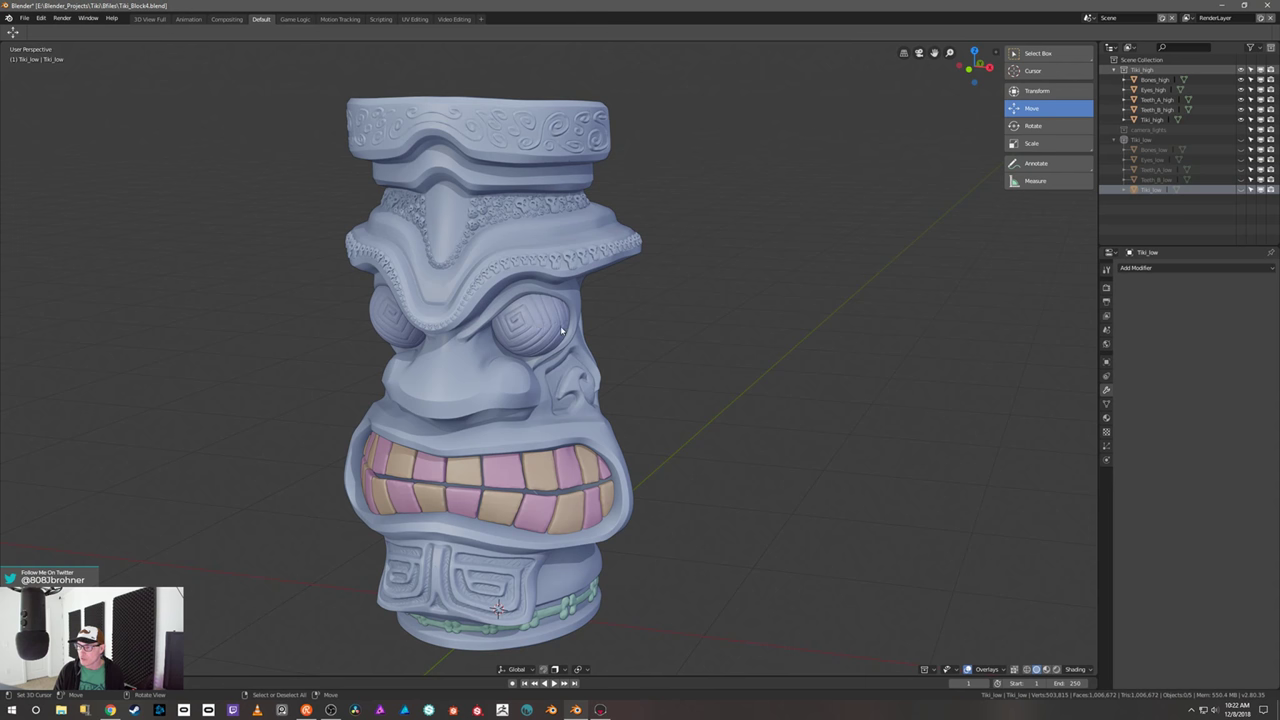
middle_drag(539, 334, 724, 362)
scroll(620, 320, up, 5)
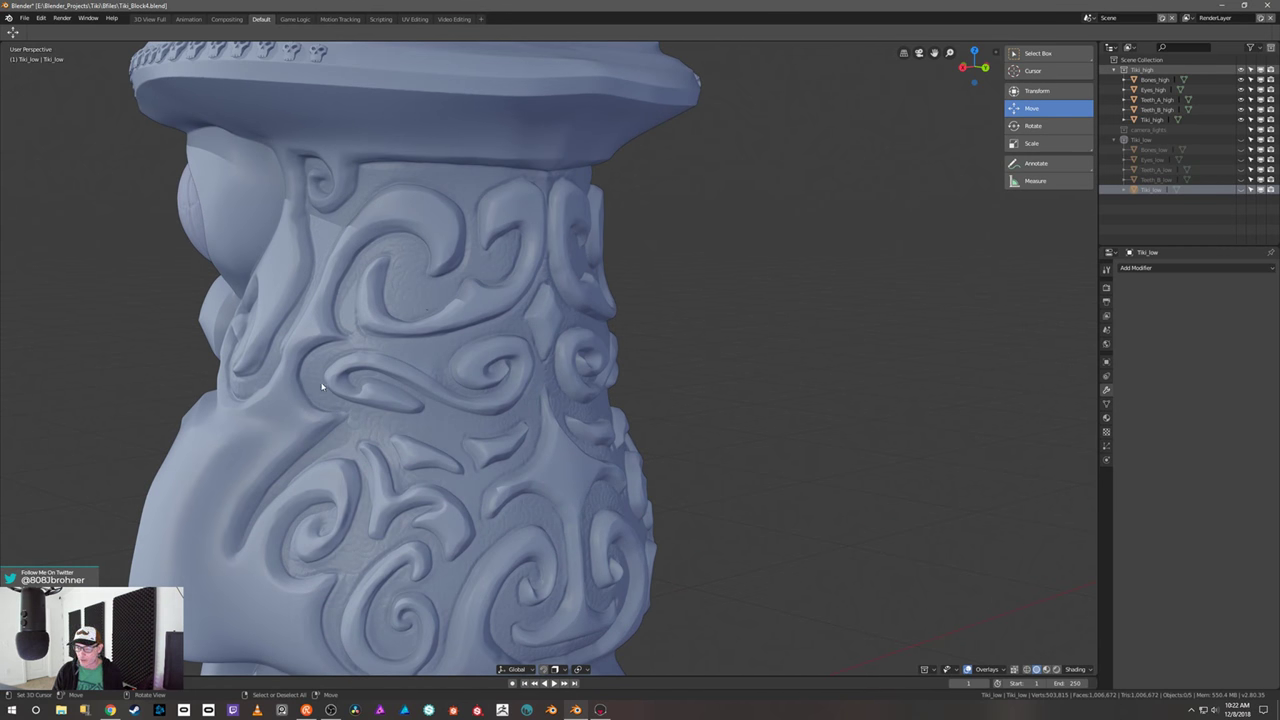
scroll(321, 378, down, 5)
middle_drag(493, 356, 666, 366)
scroll(466, 462, up, 3)
middle_drag(463, 467, 690, 350)
scroll(697, 340, down, 2)
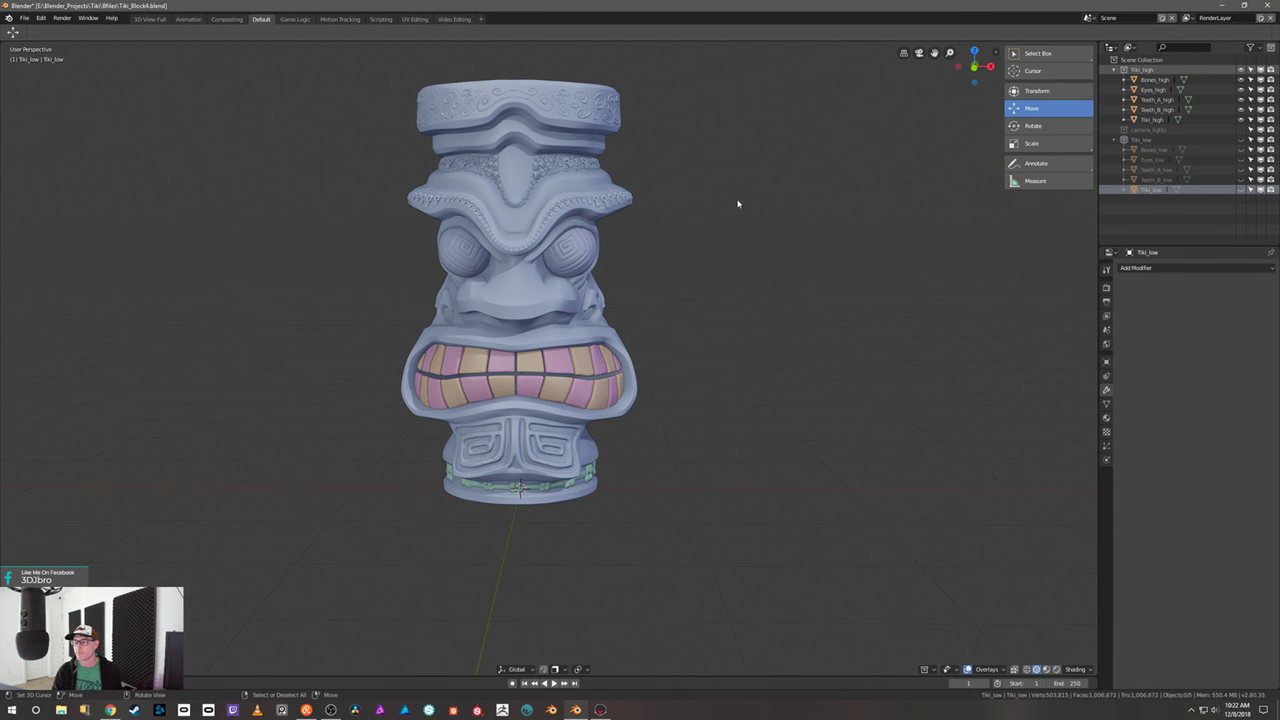
click(576, 119)
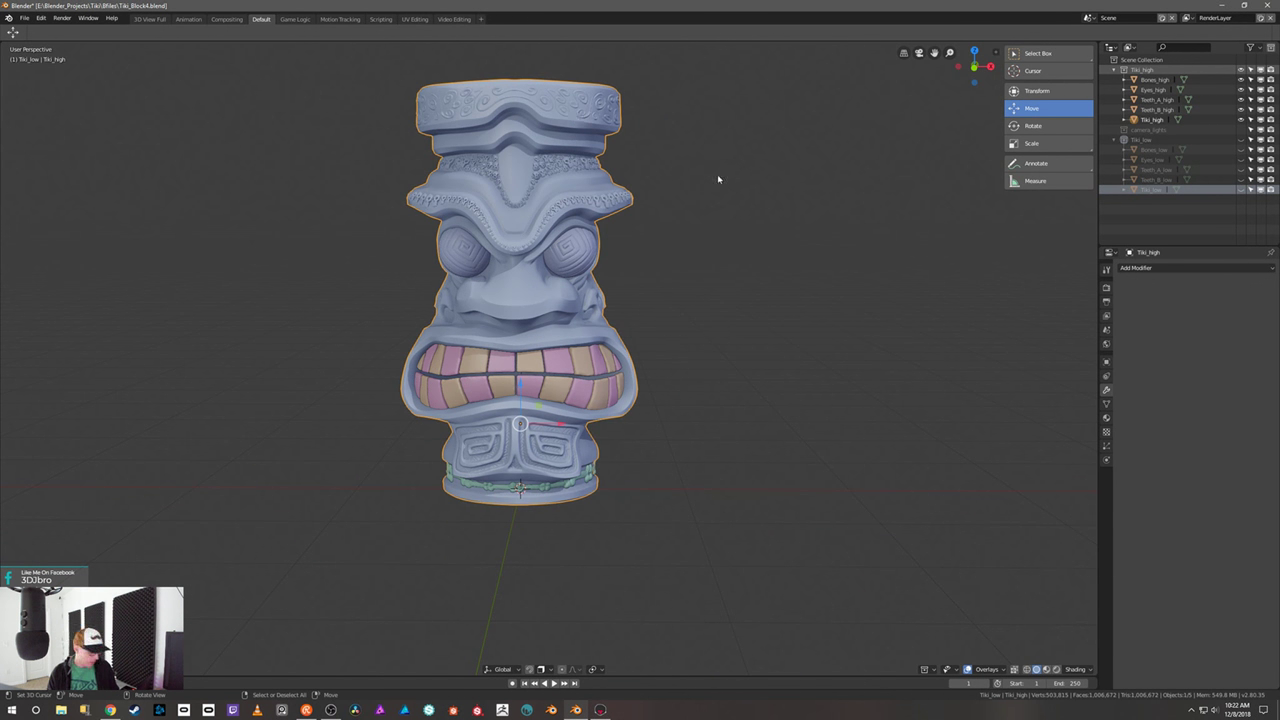
key(ctrl+Tab)
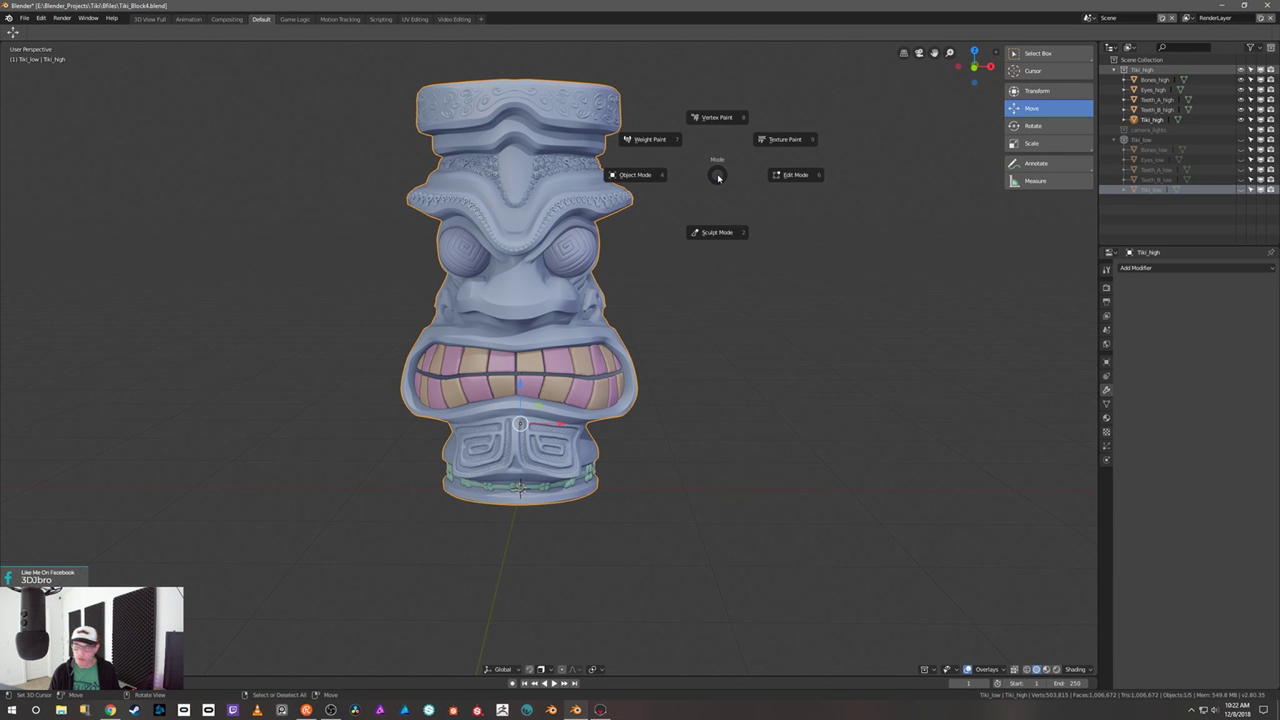
- Put Tiki_high into Edit Mode and look over its dense mesh
click(790, 176)
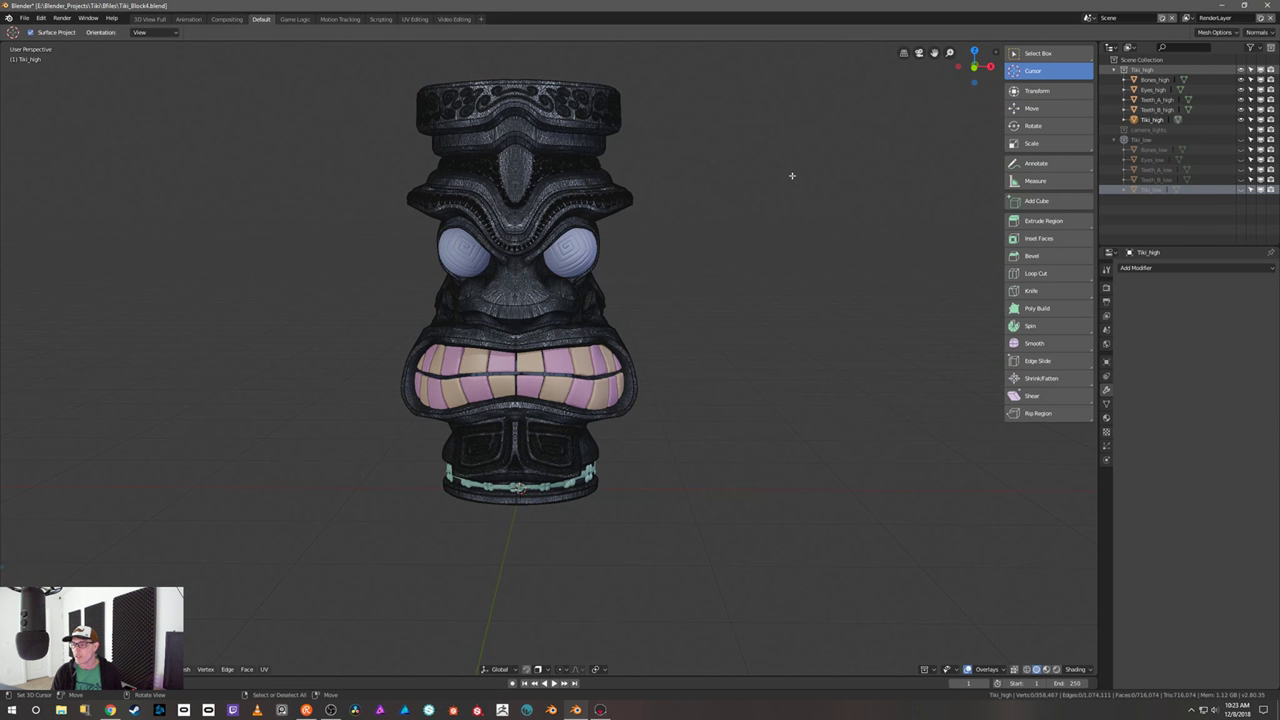
scroll(792, 176, up, 5)
middle_drag(827, 175, 867, 195)
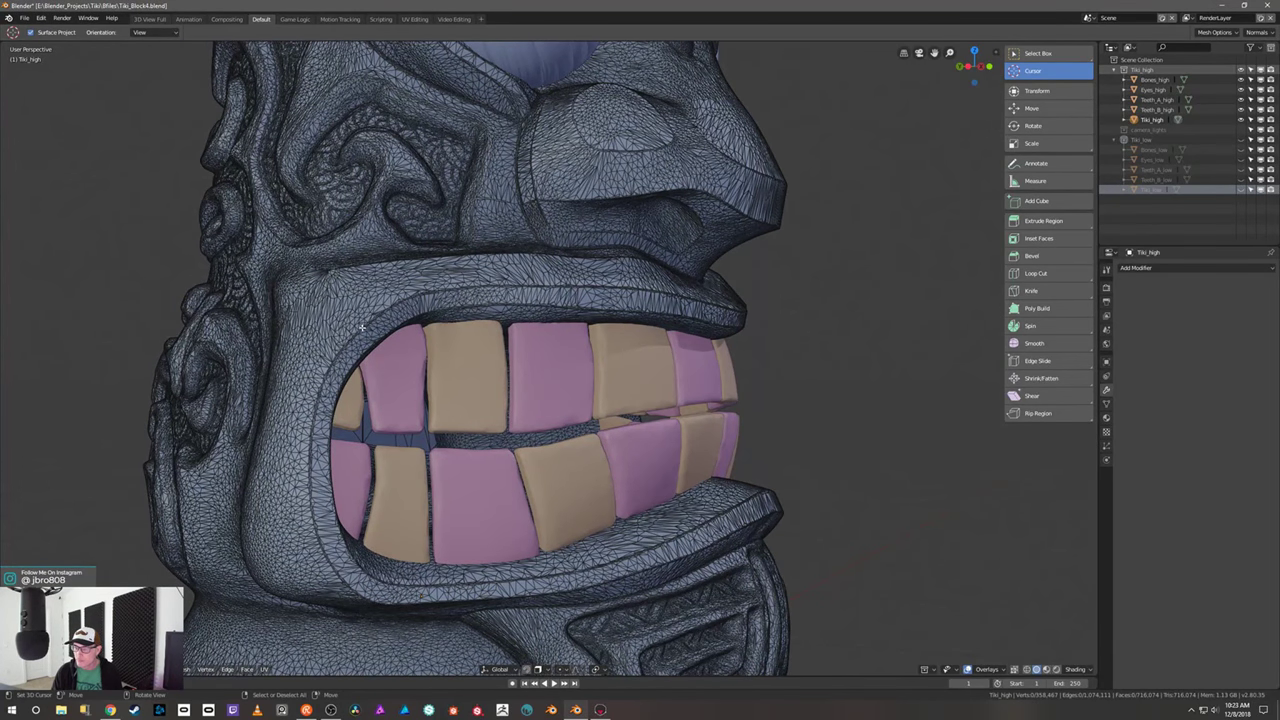
scroll(362, 327, up, 3)
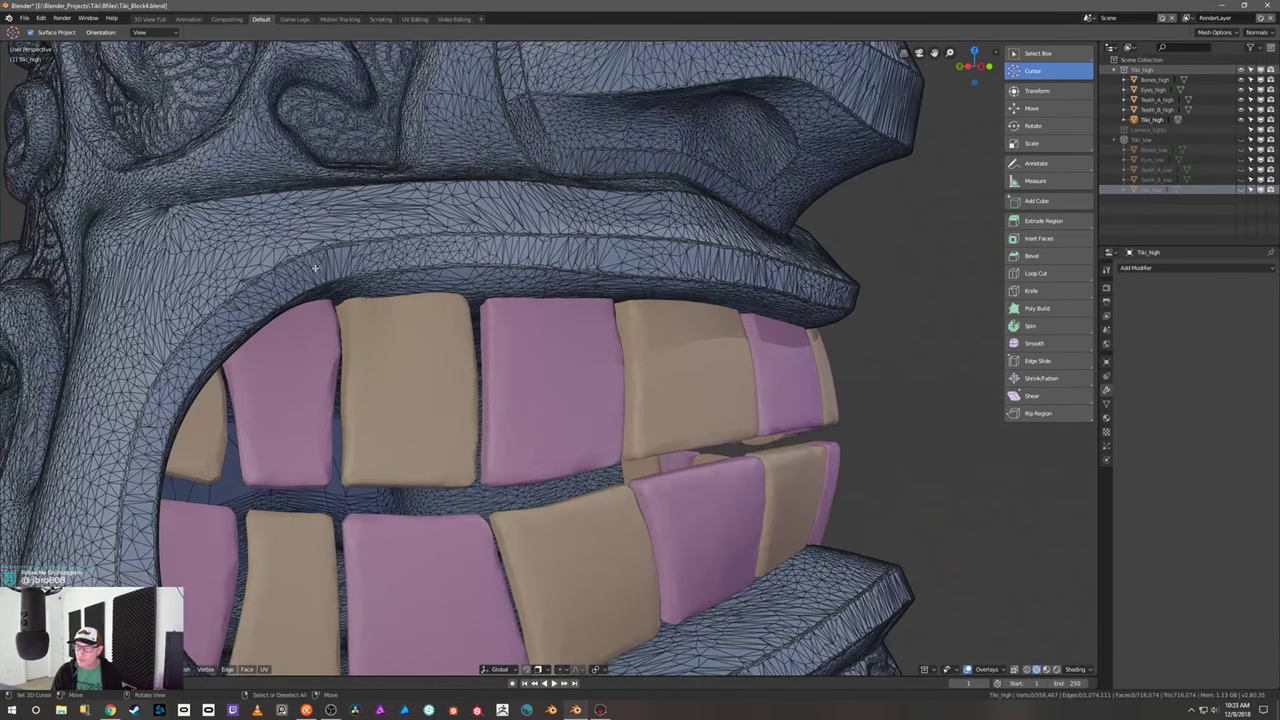
scroll(480, 275, down, 6)
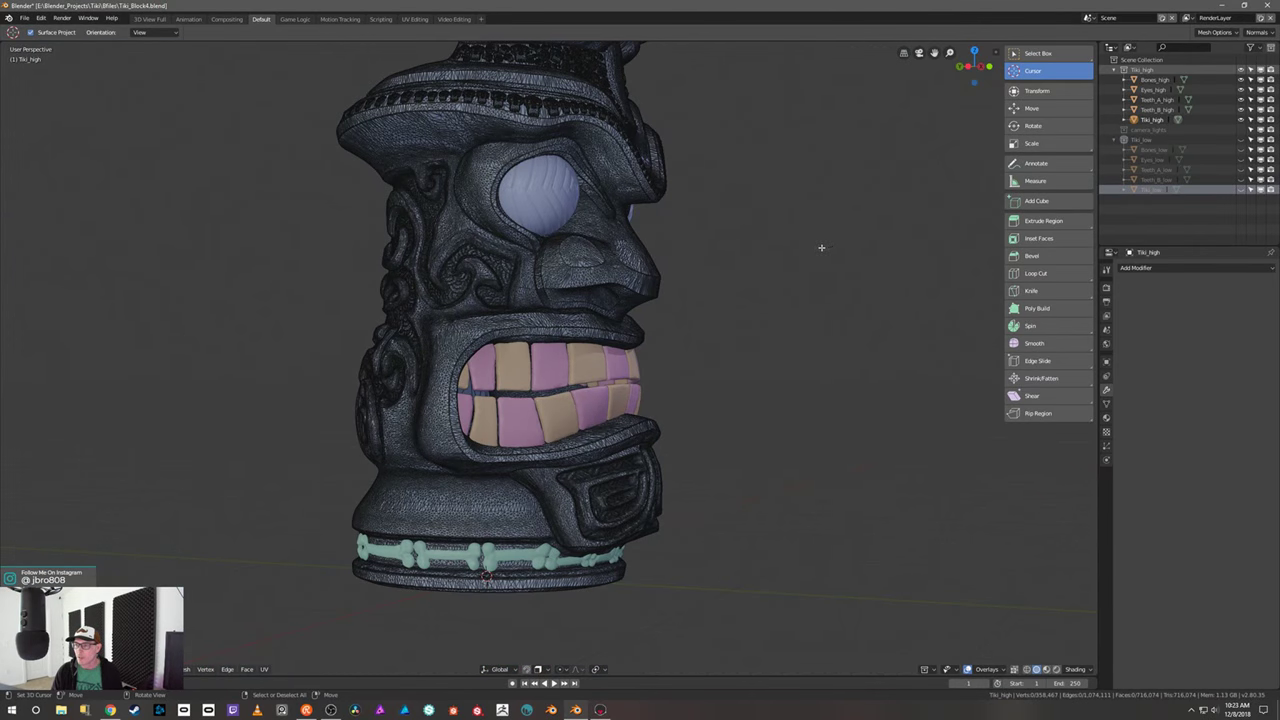
- Return Tiki_high to Object Mode and orbit to a near-front view
key(ctrl+Tab)
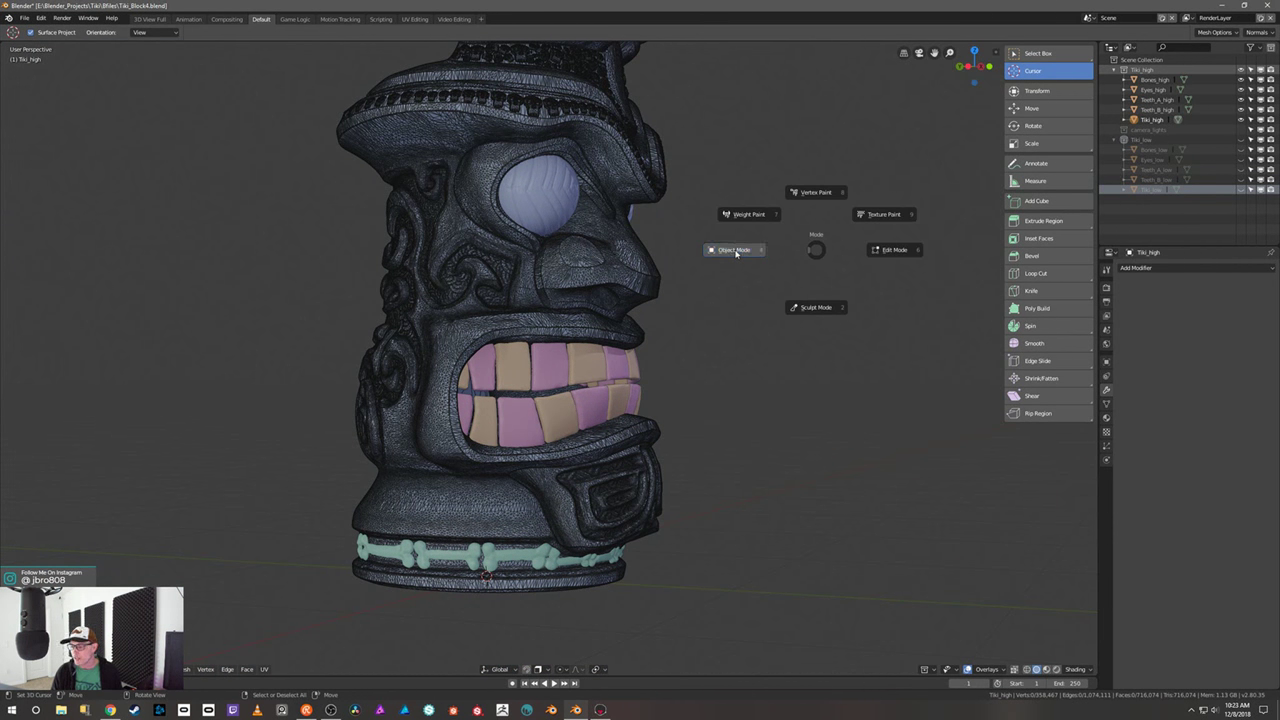
click(736, 251)
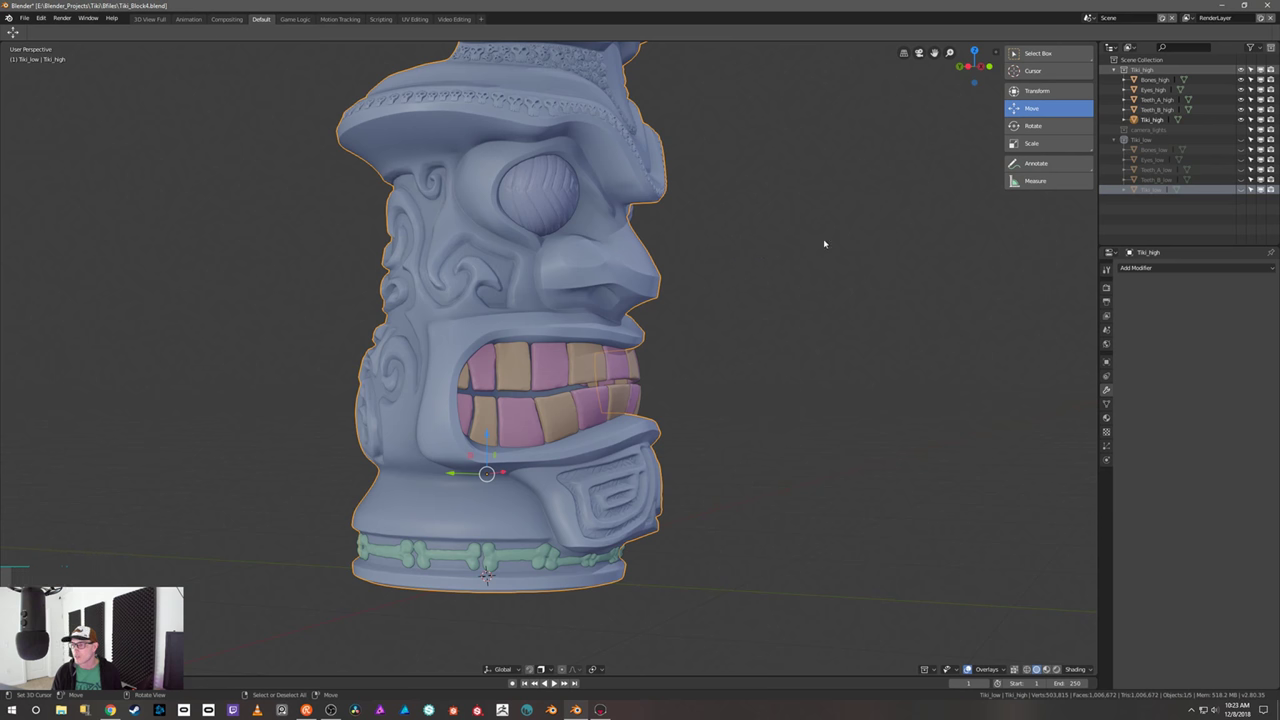
scroll(760, 249, up, 4)
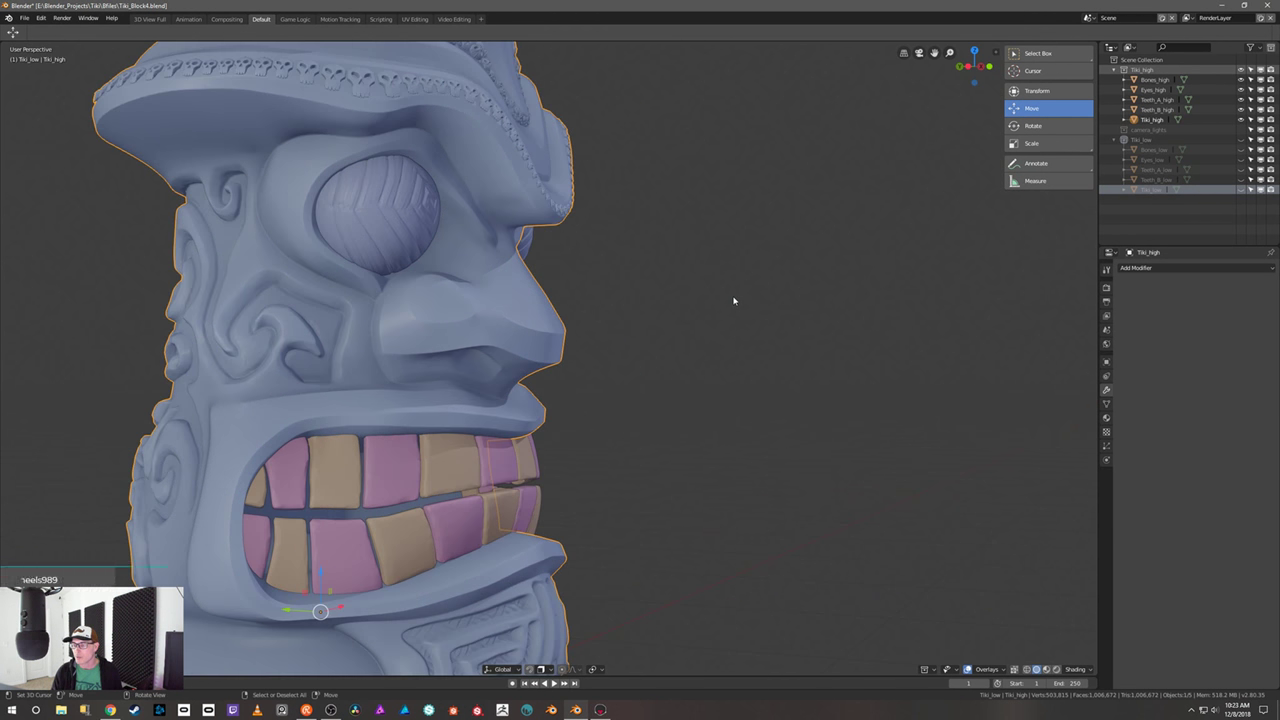
scroll(737, 300, down, 6)
middle_drag(737, 302, 740, 351)
scroll(617, 341, up, 2)
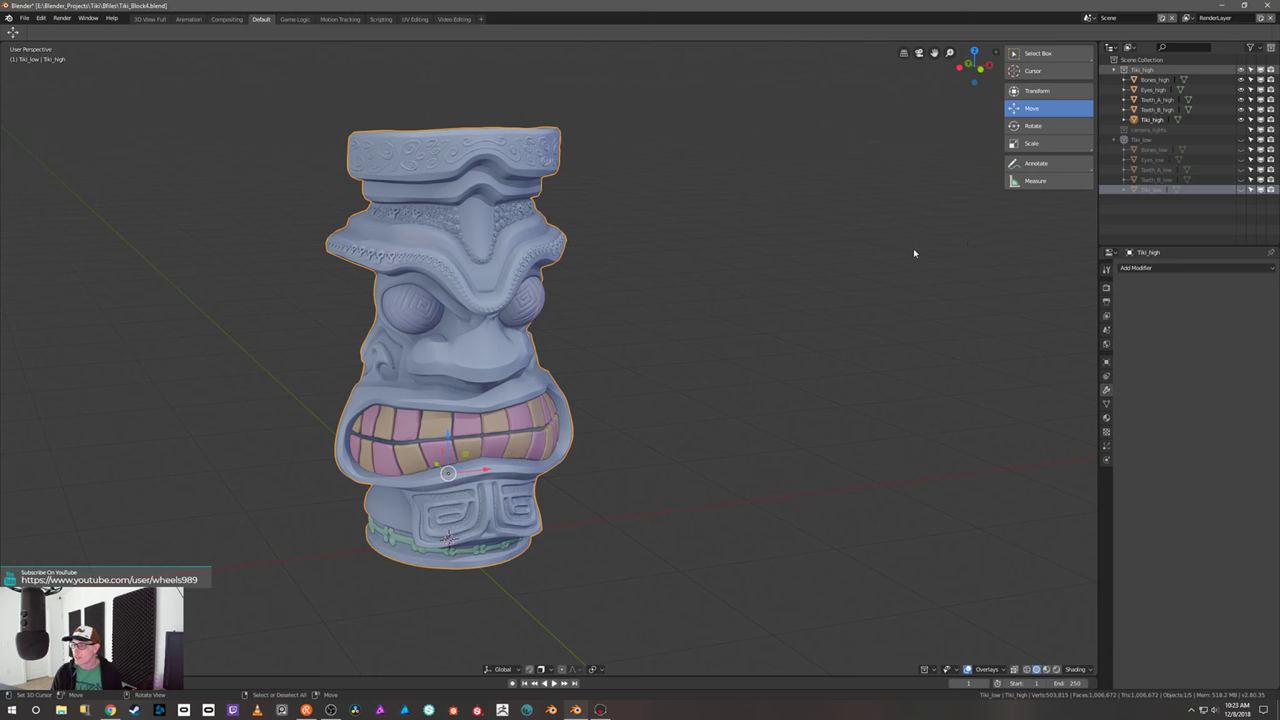
middle_drag(913, 248, 885, 244)
middle_drag(805, 257, 752, 274)
scroll(792, 276, up, 2)
scroll(752, 274, down, 2)
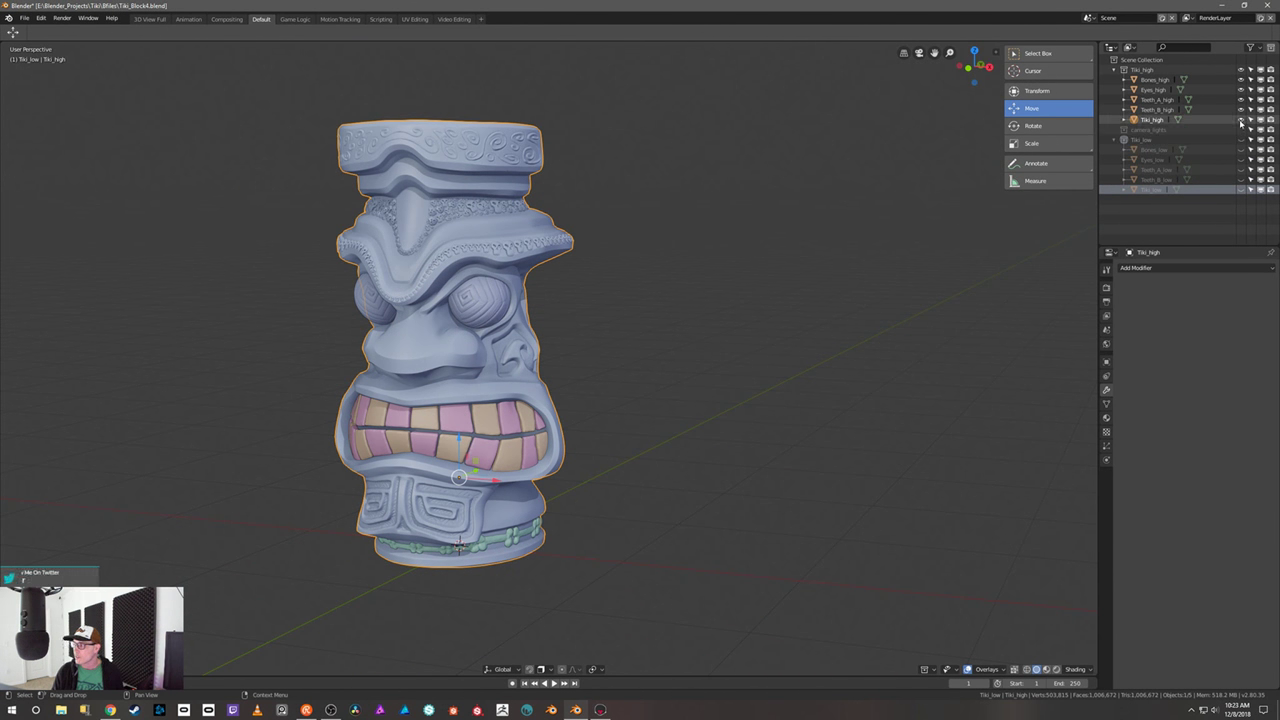
- Hide the high-poly body, eyes and Teeth_A_high with H
key(h)
click(492, 298)
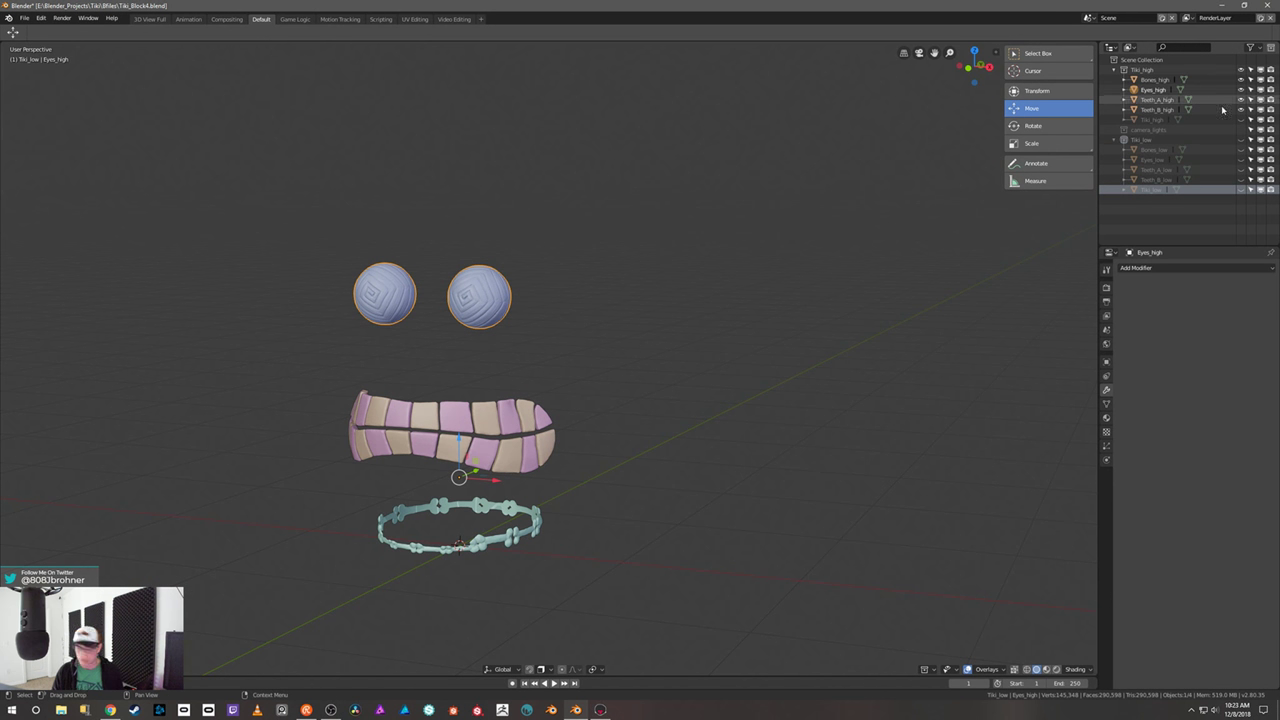
key(h)
click(495, 417)
middle_drag(631, 354, 663, 351)
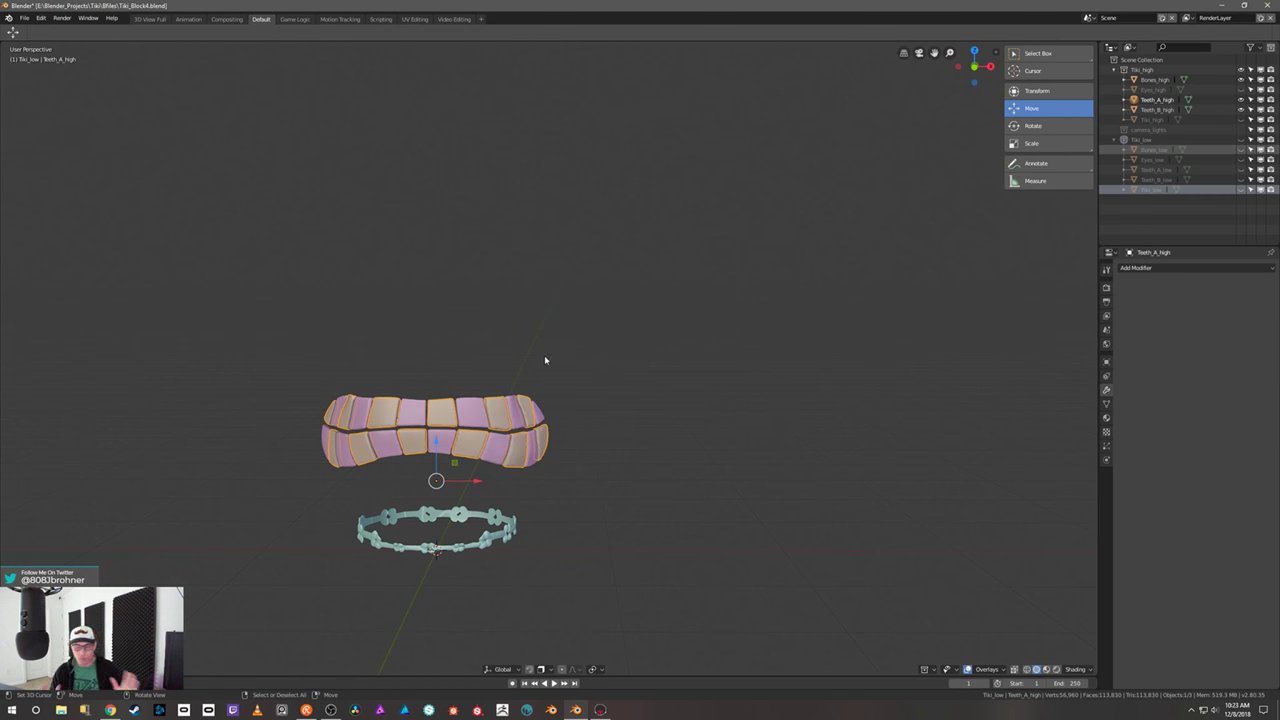
scroll(478, 412, up, 2)
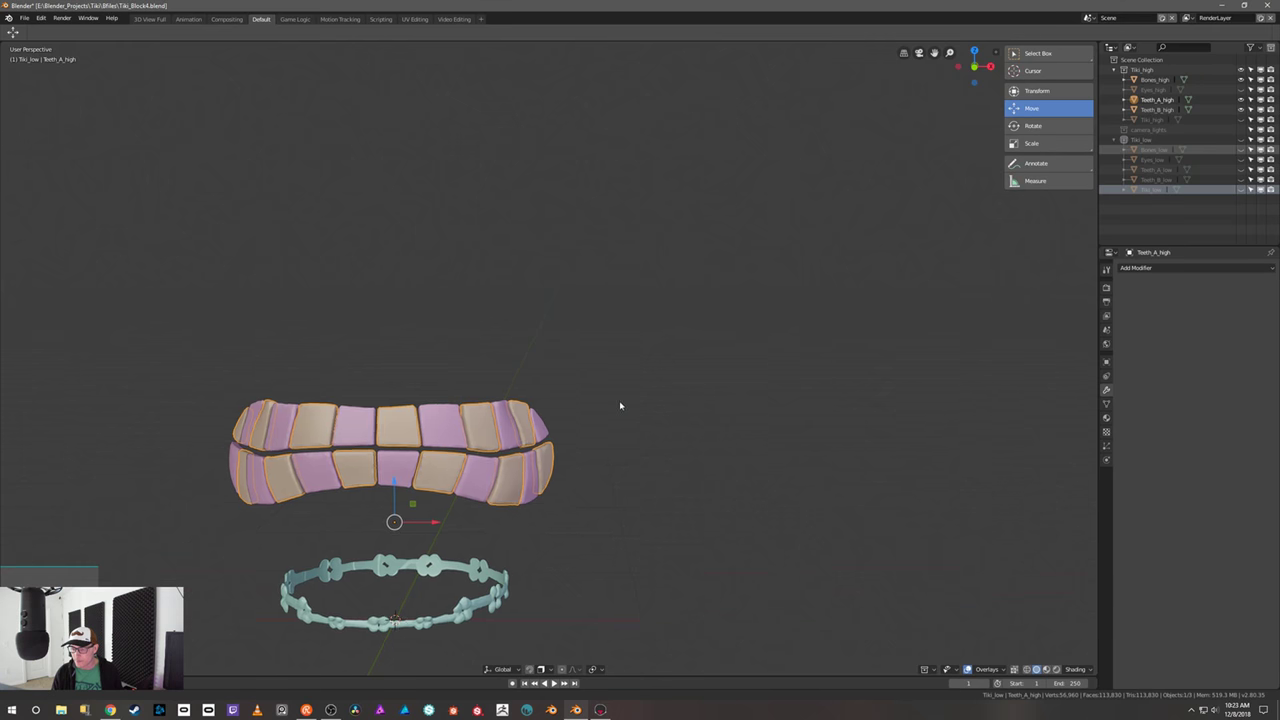
shift+middle_drag(614, 414, 656, 330)
key(h)
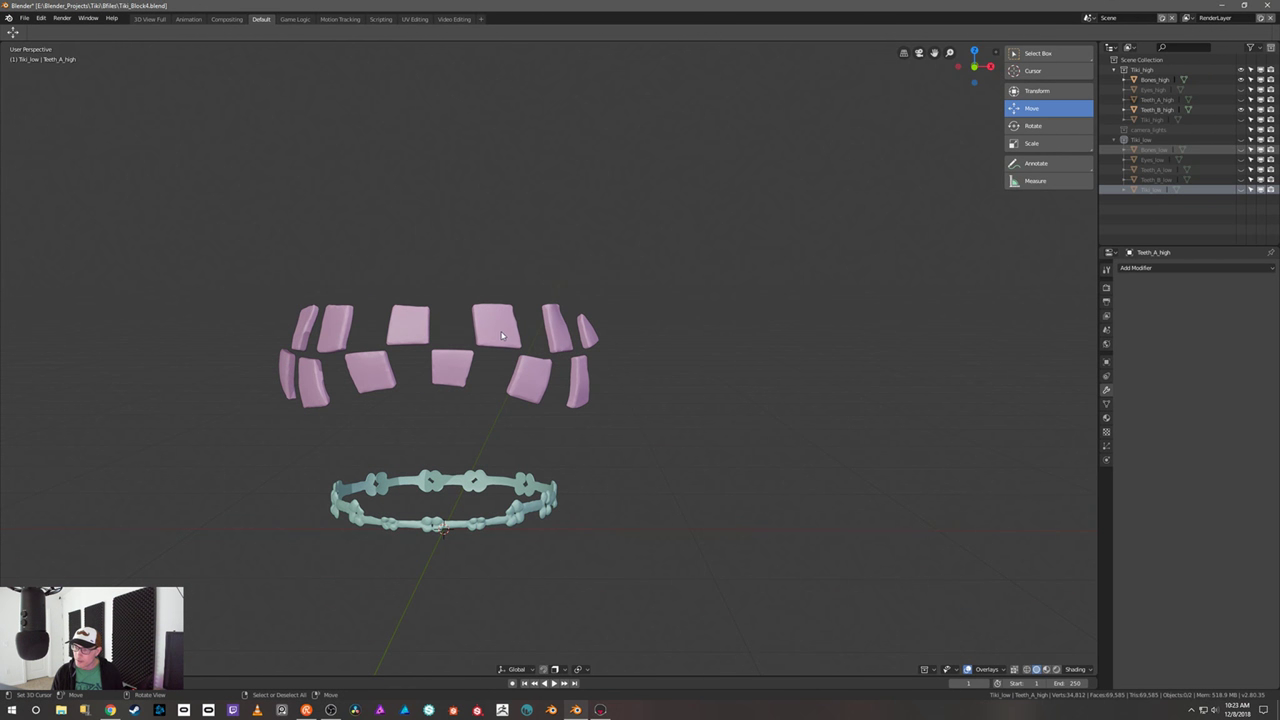
- Hide Teeth_B_high and the high-poly bone ring
click(500, 343)
key(h)
click(474, 483)
mouse_move(549, 449)
middle_down()
mouse_move(600, 403)
mouse_move(565, 441)
middle_up()
key(h)
- Reveal the low-poly tiki and hide the entire Tiki_high collection
key(3)
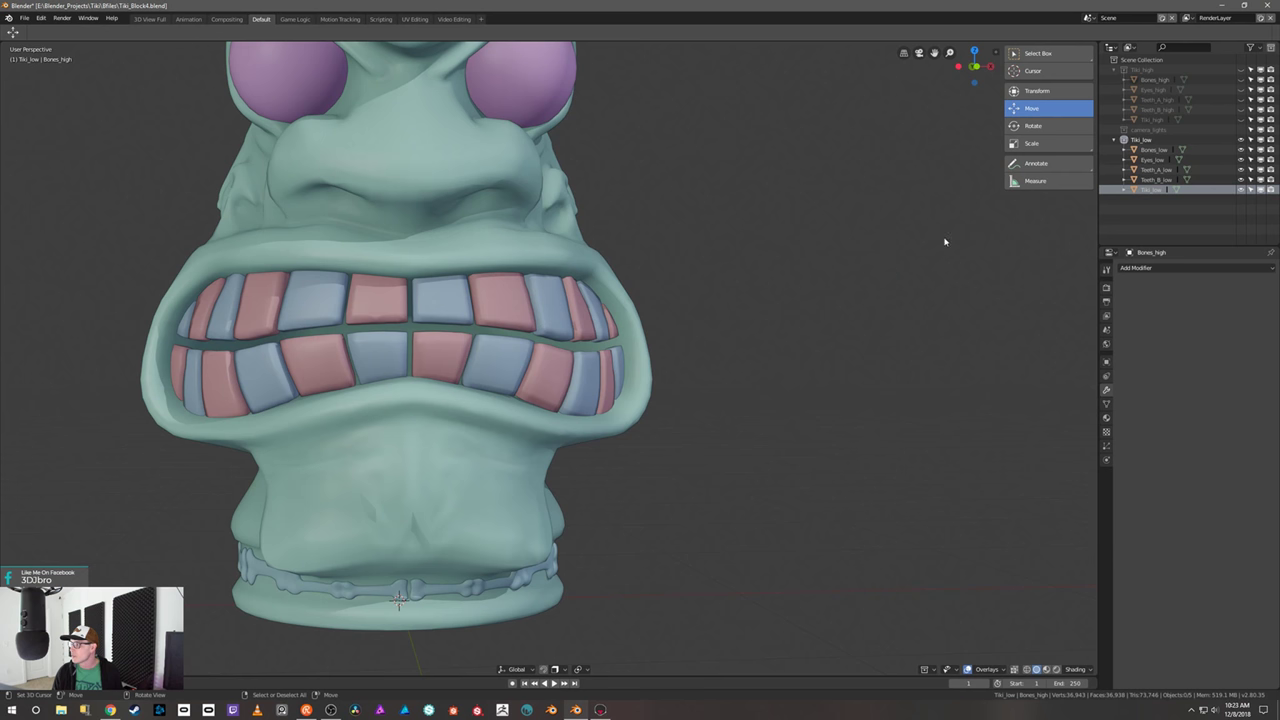
click(1241, 80)
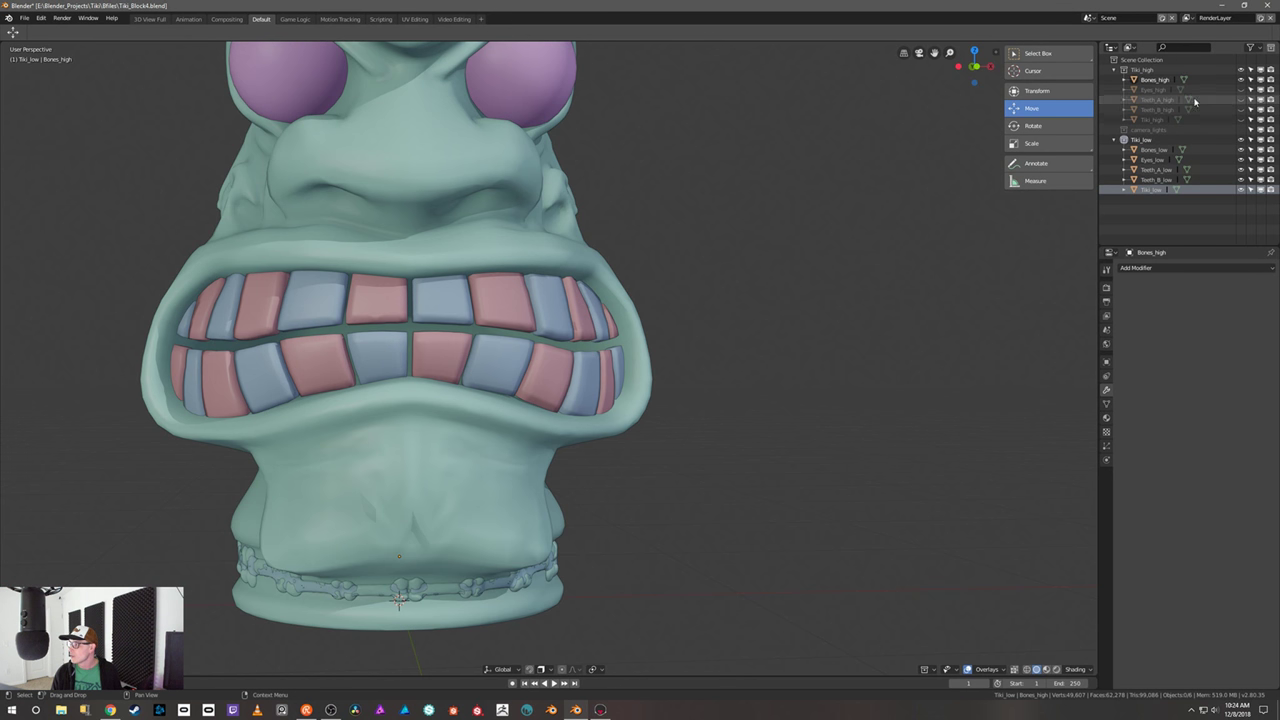
click(1241, 73)
scroll(857, 286, down, 4)
middle_drag(857, 286, 765, 352)
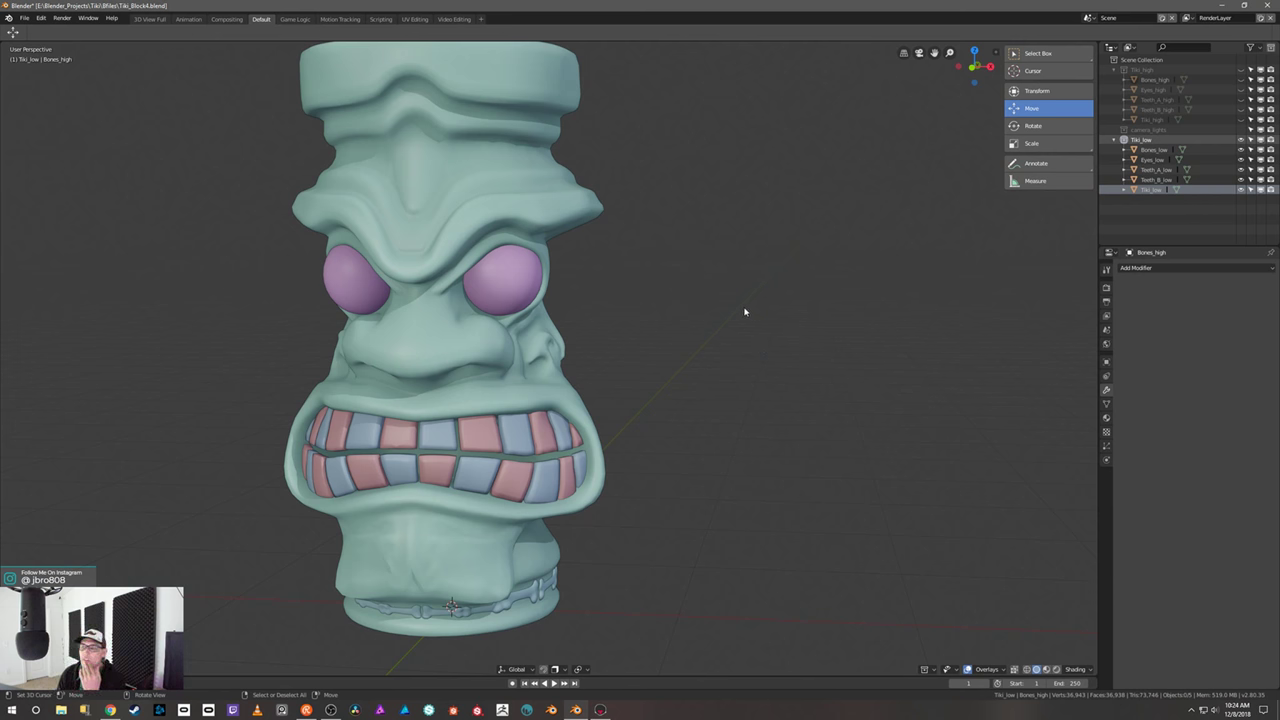
middle_drag(730, 303, 686, 275)
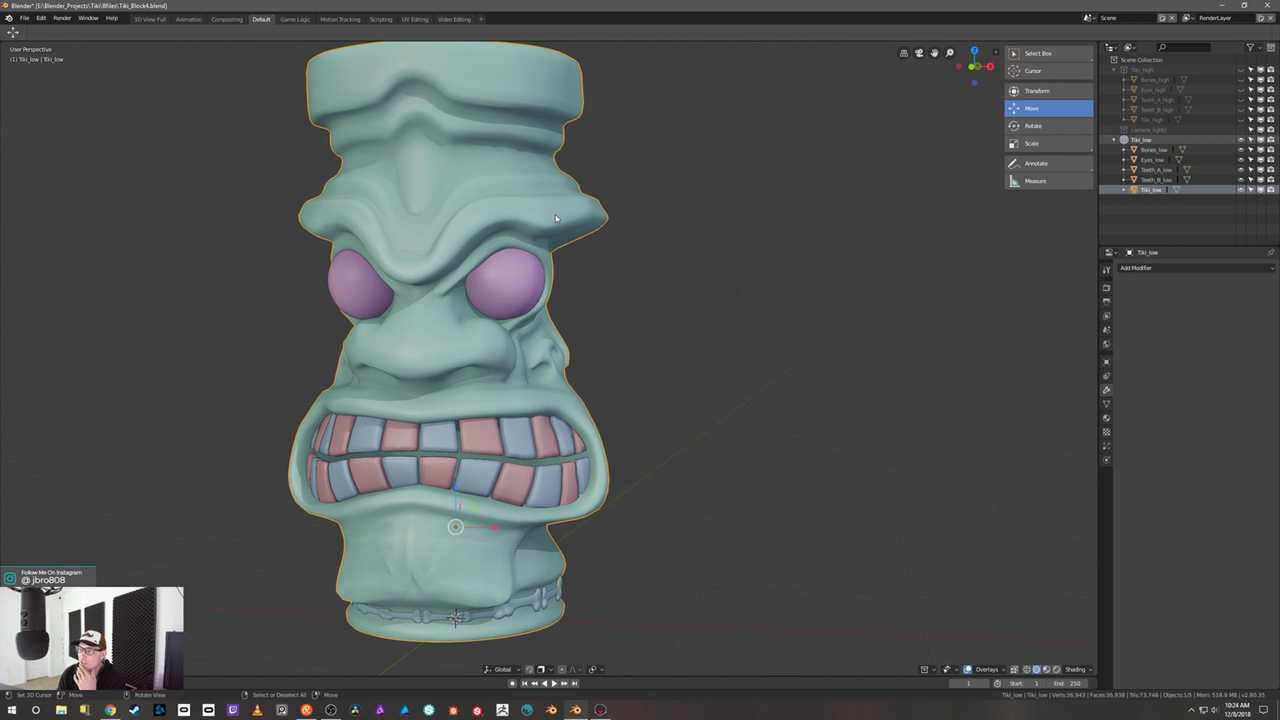
click(515, 276)
click(489, 435)
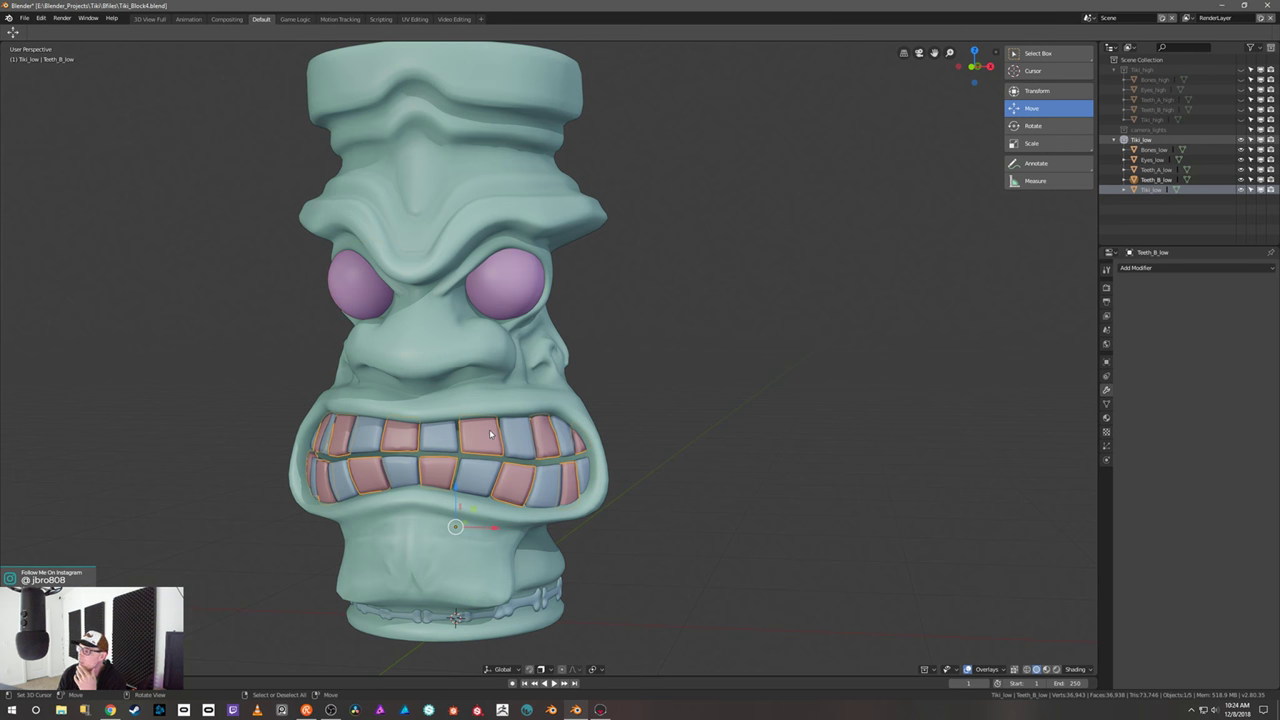
click(515, 437)
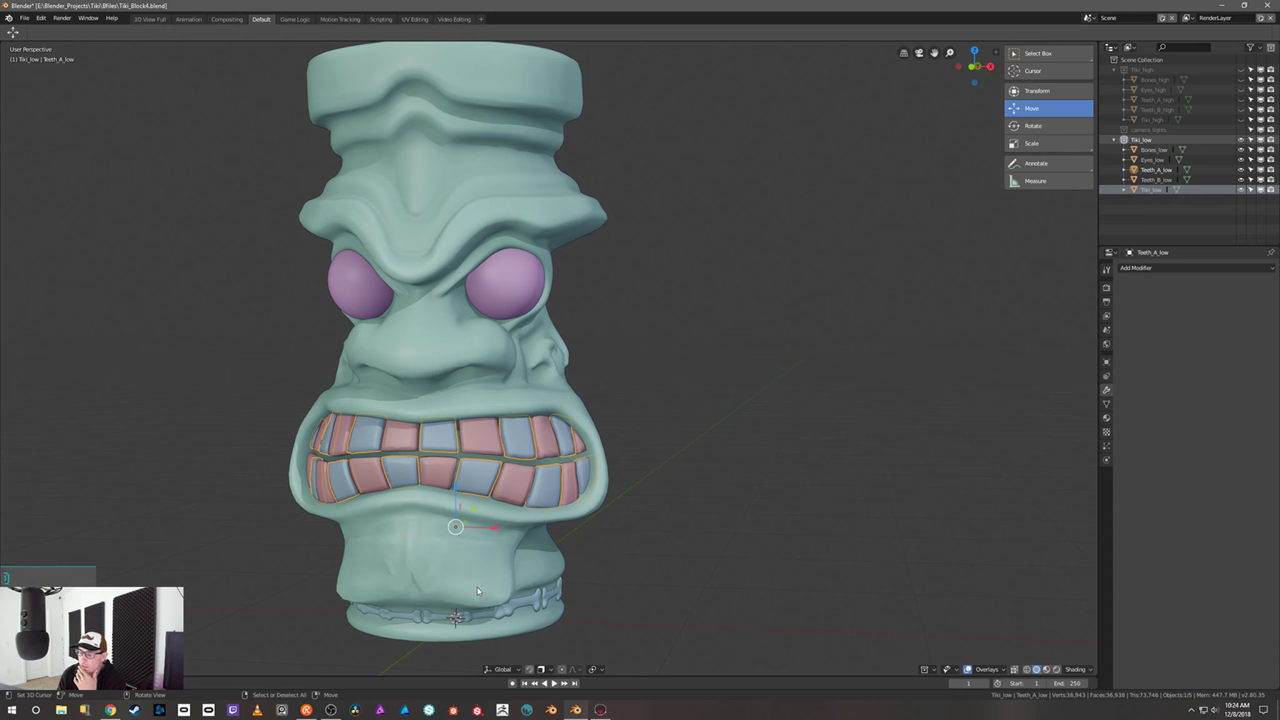
click(535, 604)
middle_drag(786, 318, 807, 339)
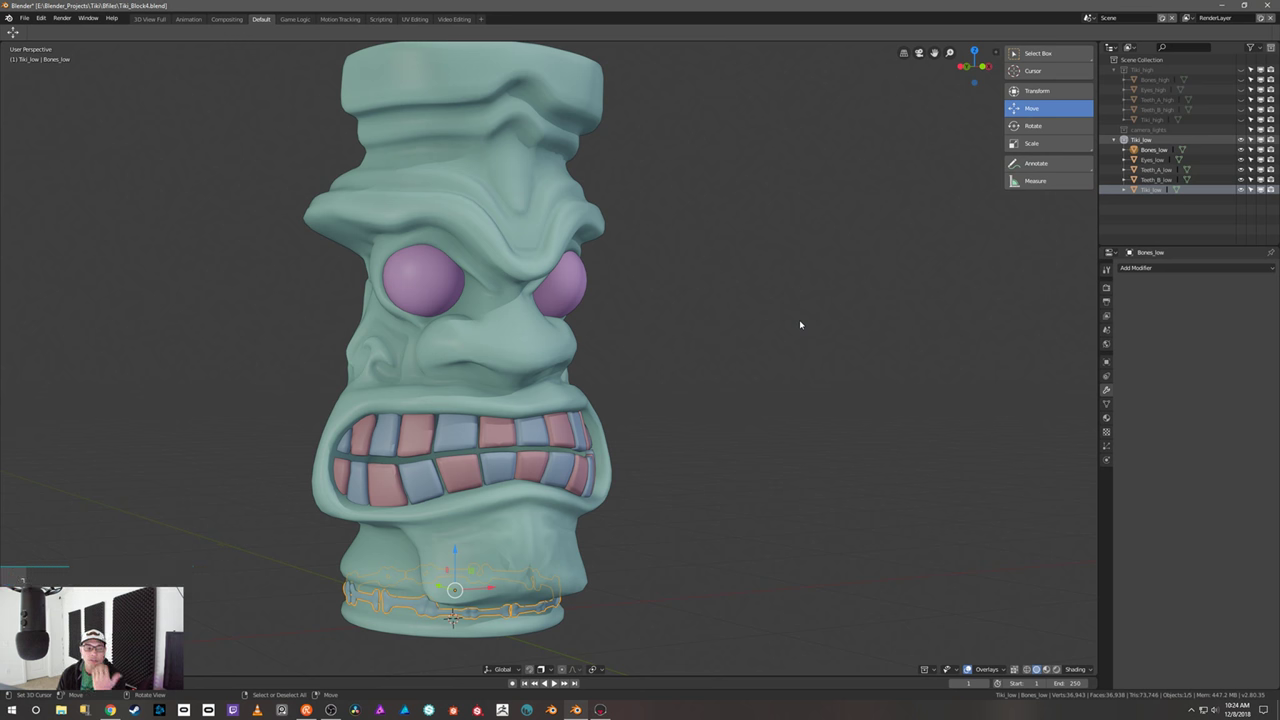
middle_drag(817, 320, 754, 340)
key(a)
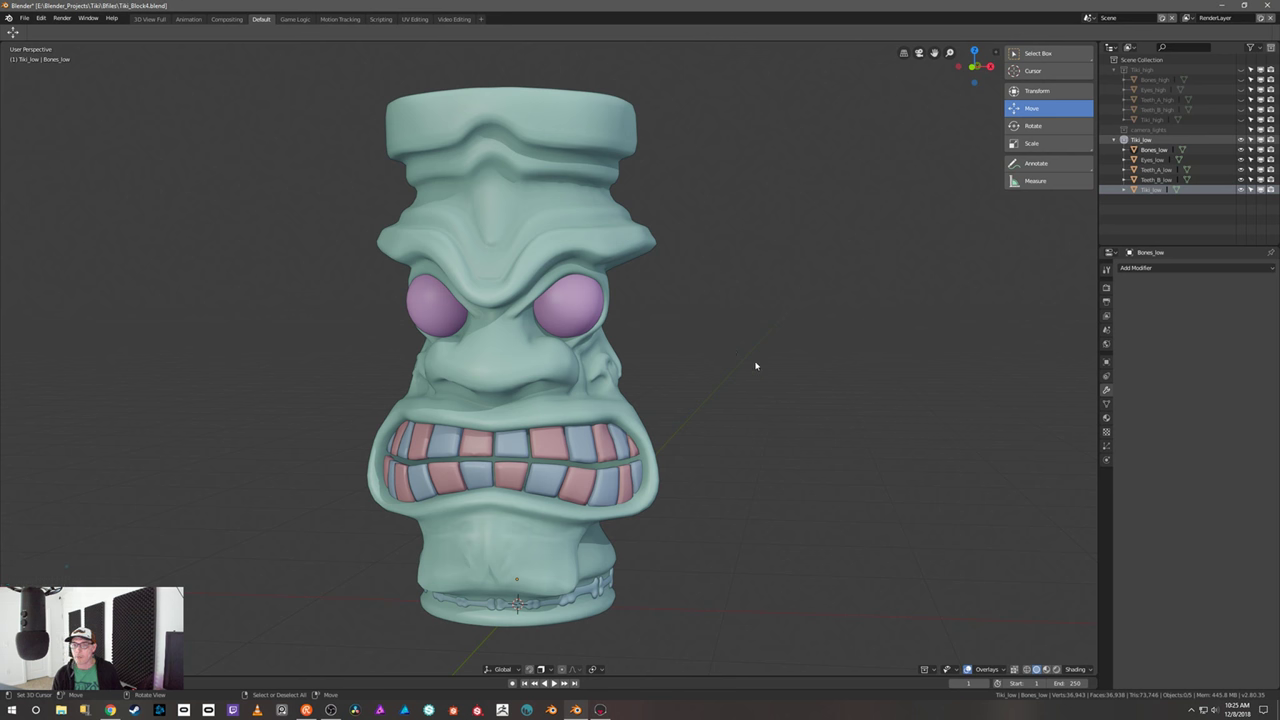
- Save the file and apply a Beauty-method Triangulate modifier to Tiki_low
click(24, 18)
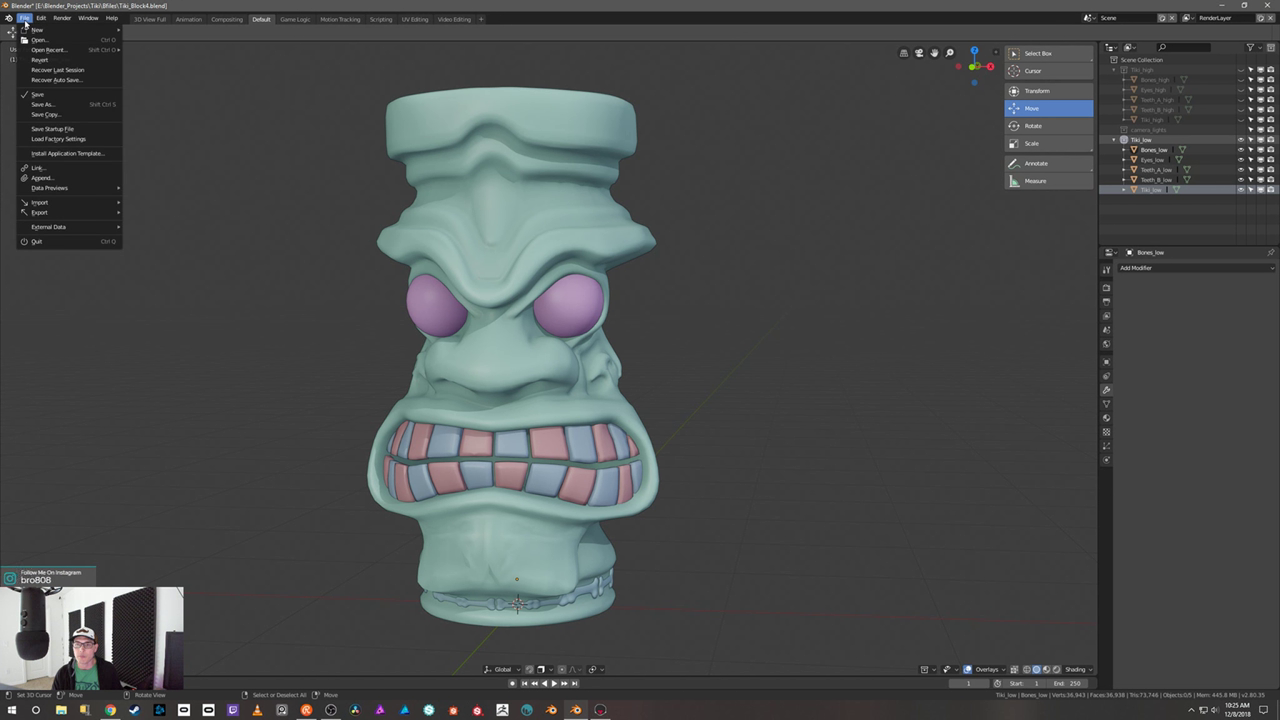
click(45, 94)
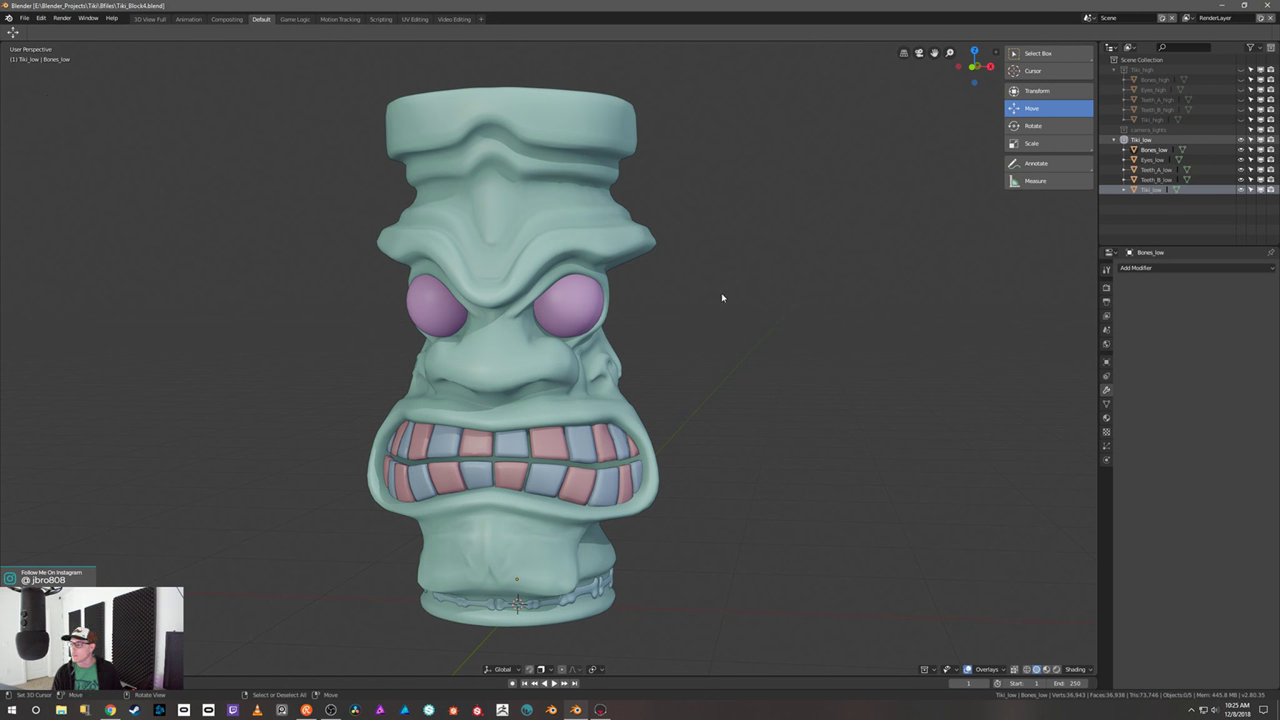
click(526, 126)
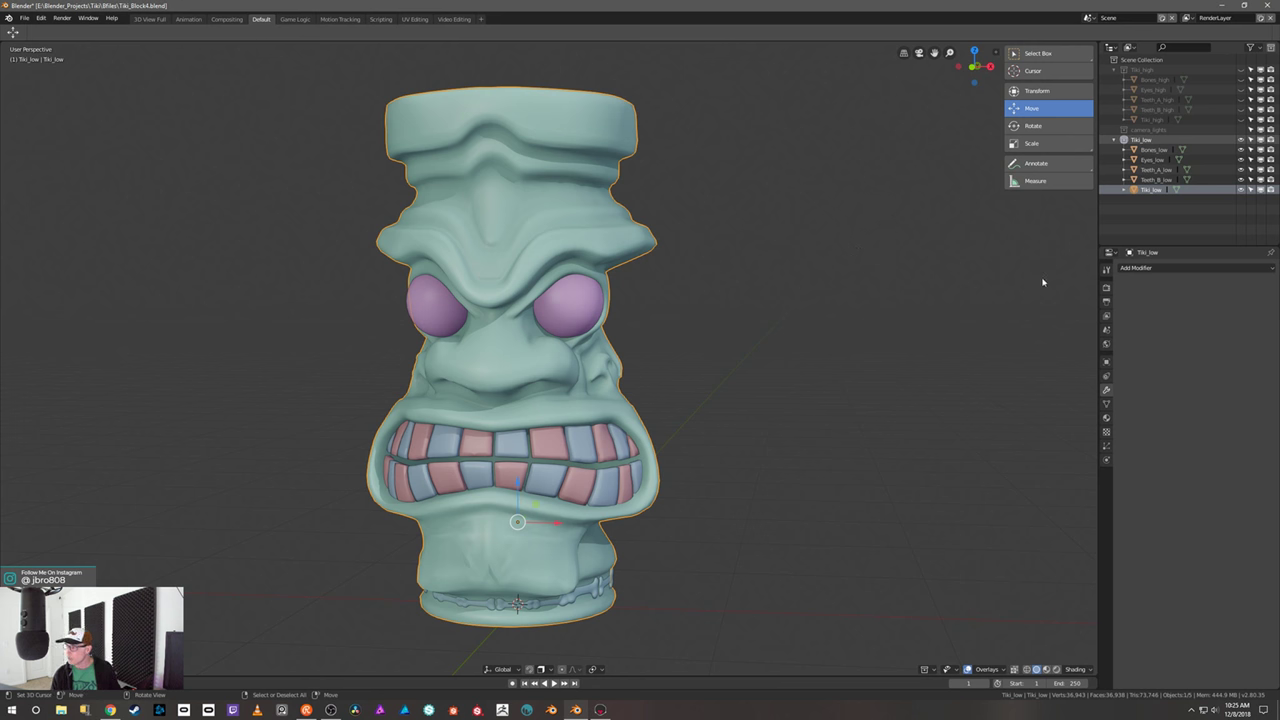
click(1151, 275)
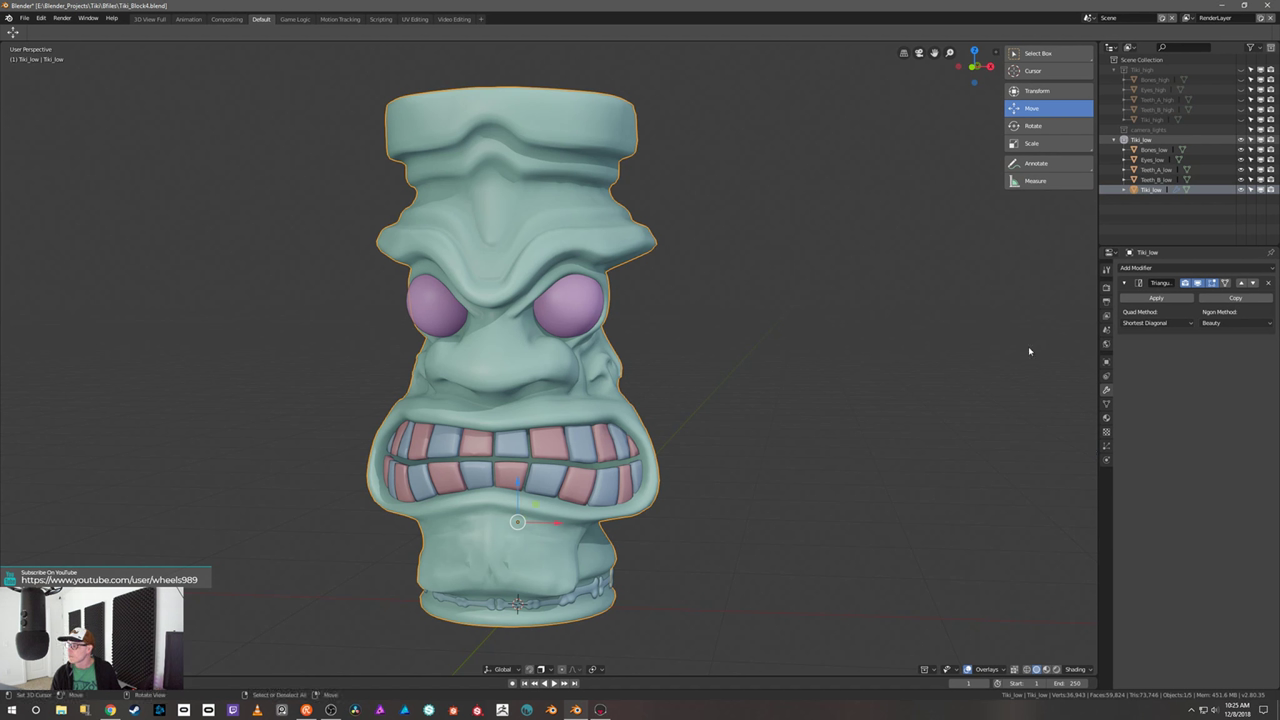
click(1181, 325)
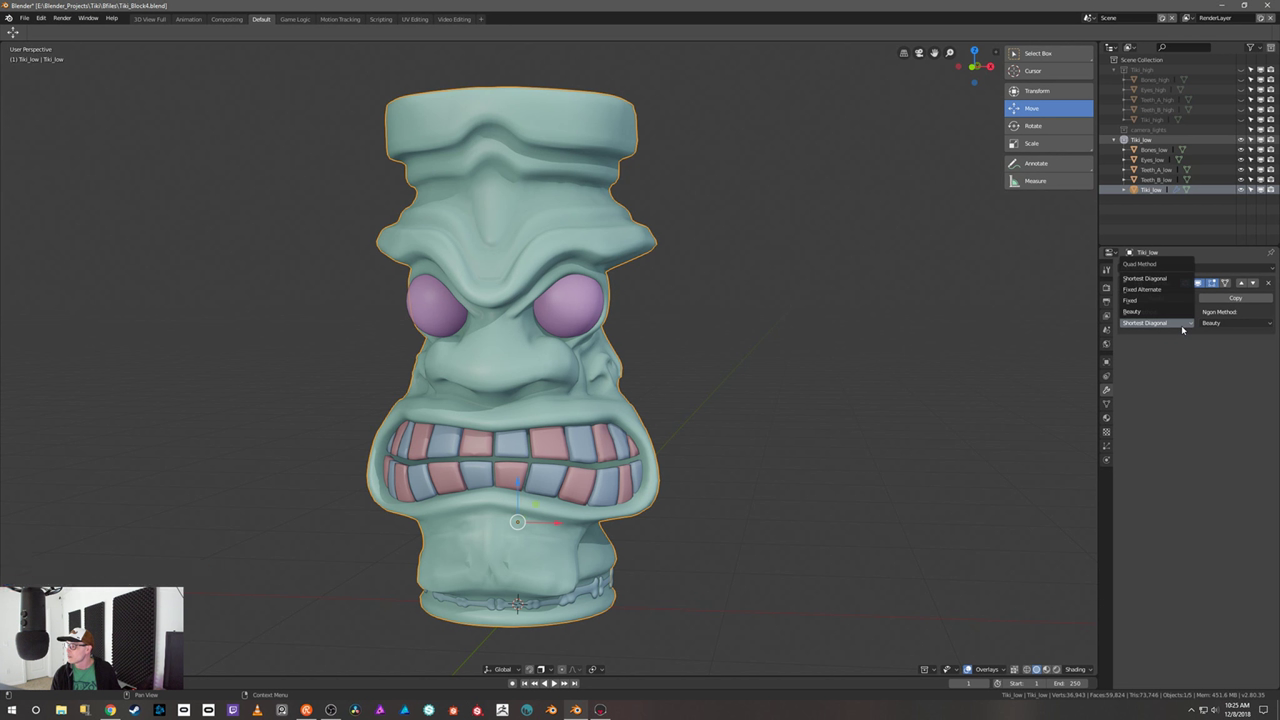
click(1177, 313)
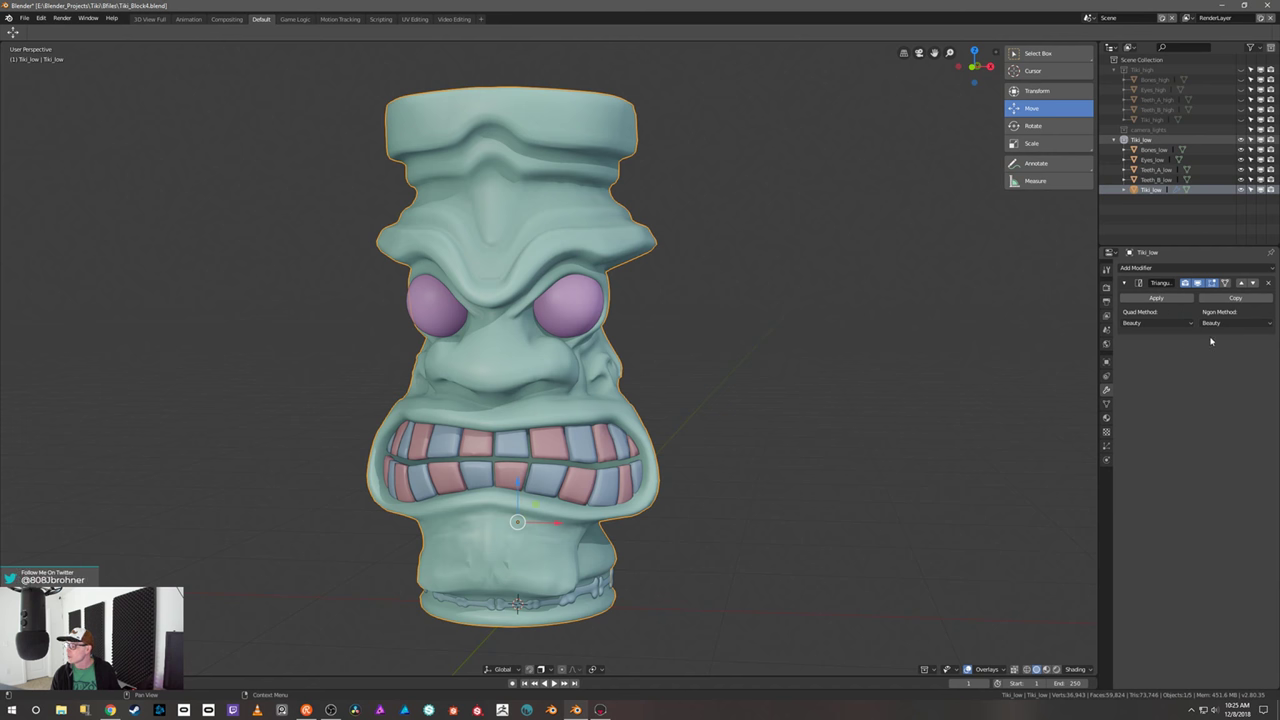
mouse_move(847, 334)
middle_down()
mouse_move(826, 340)
mouse_move(846, 337)
middle_up()
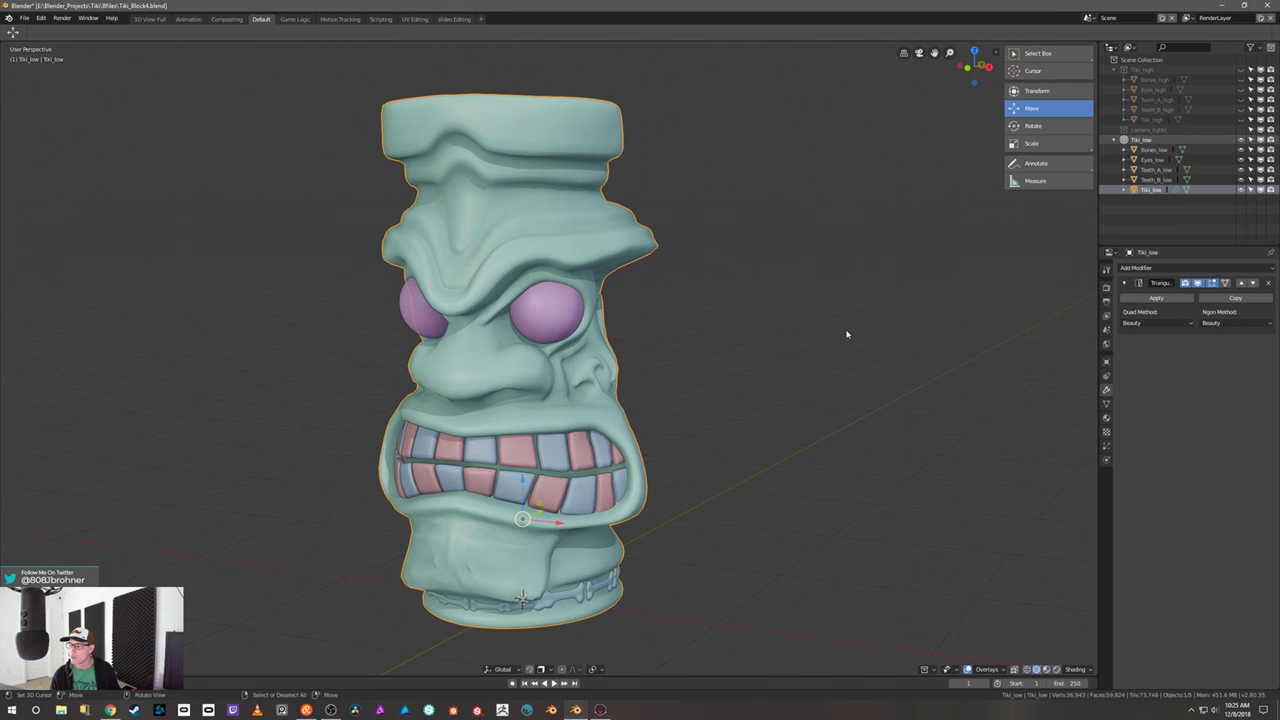
click(1152, 299)
- Enter Edit Mode to check Tiki_low's triangulated wireframe
key(ctrl+Tab)
click(990, 338)
mouse_move(844, 350)
middle_down()
mouse_move(820, 354)
mouse_move(866, 334)
mouse_move(820, 337)
mouse_move(823, 349)
mouse_move(725, 342)
mouse_move(837, 354)
mouse_move(820, 349)
middle_up()
key(ctrl+Tab)
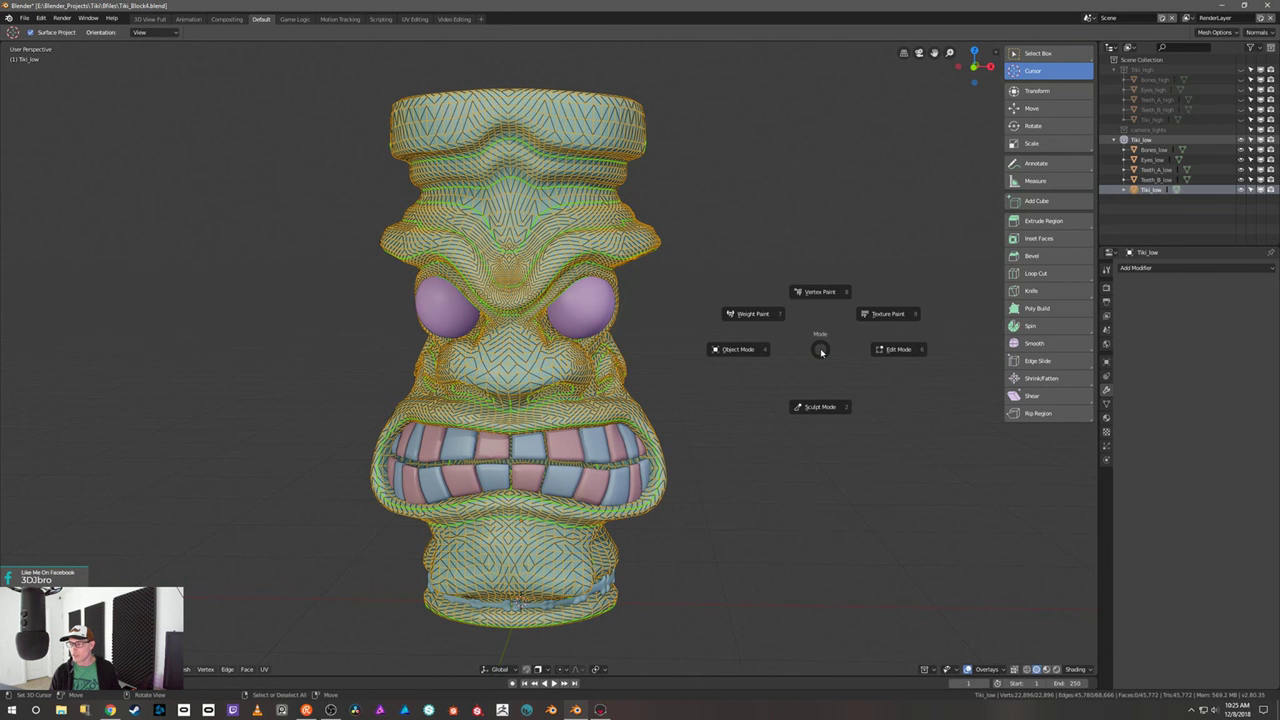
- Return to Object Mode, select Eyes_low and enter Edit Mode on it
click(759, 352)
click(613, 316)
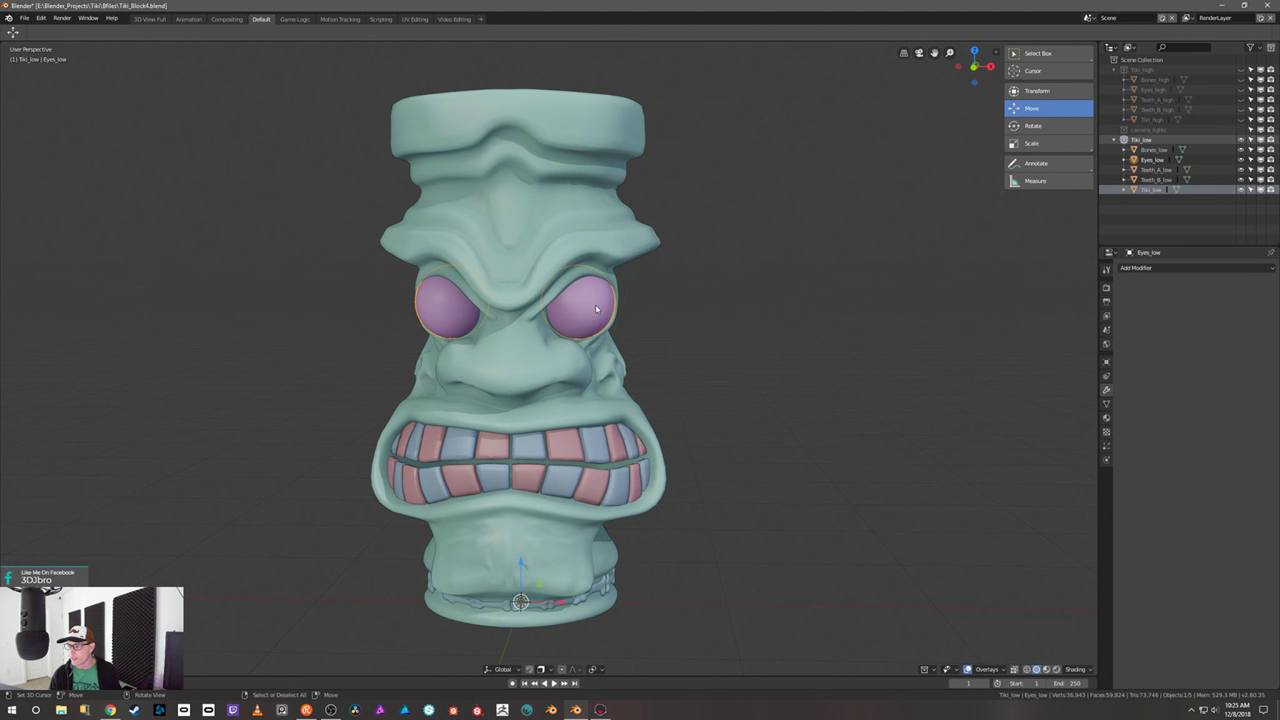
key(ctrl+Tab)
click(773, 310)
middle_drag(773, 310, 730, 306)
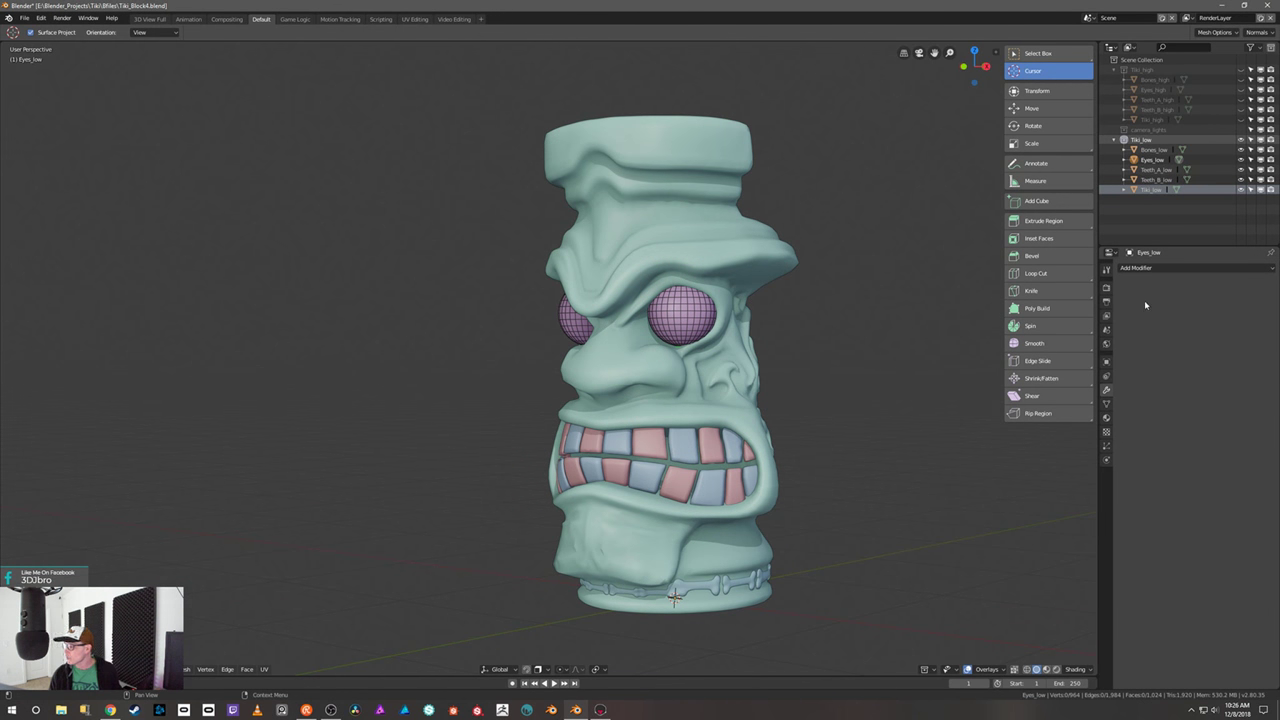
- Add a Triangulate modifier with Beauty quad method to Eyes_low and apply it
click(1180, 268)
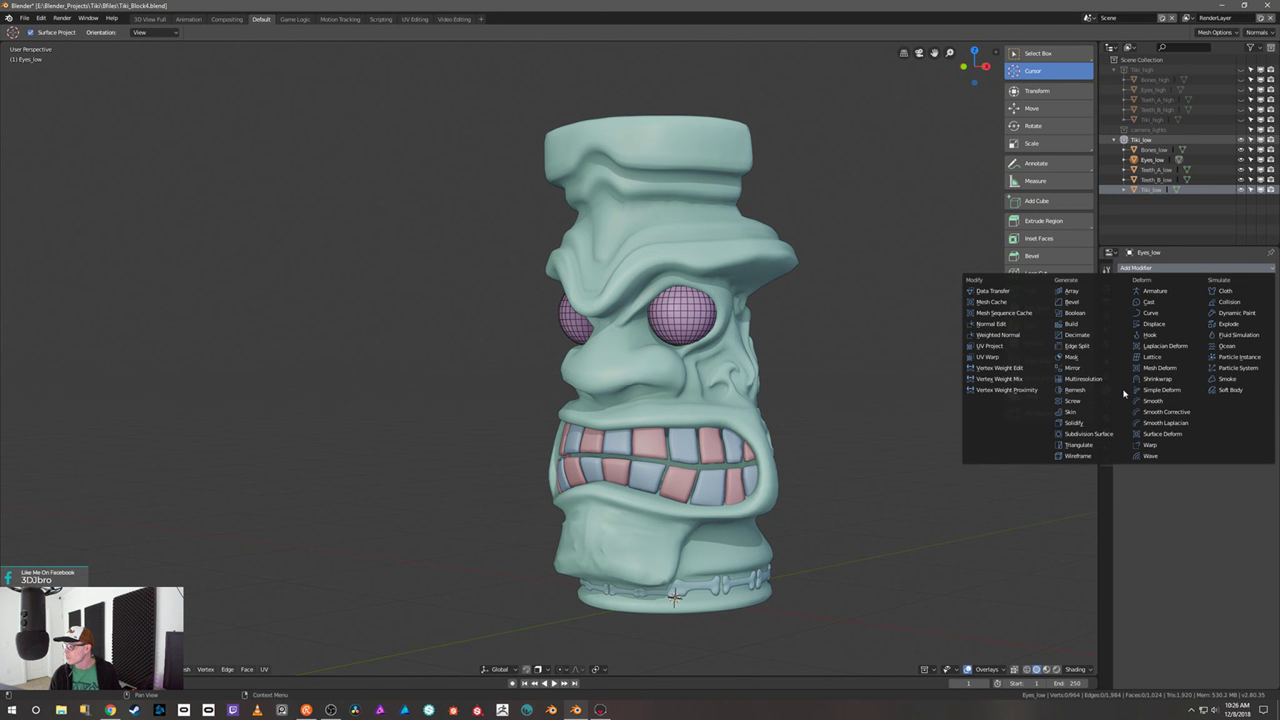
click(1093, 449)
click(1155, 322)
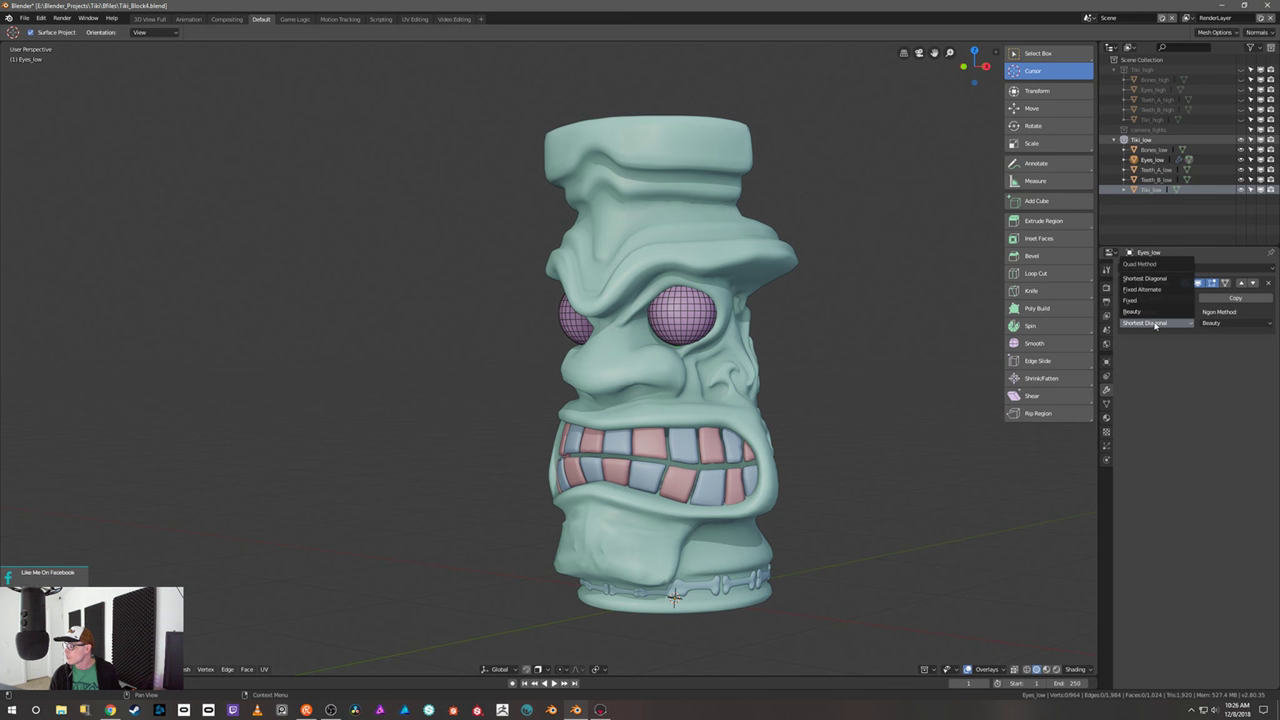
click(1155, 313)
key(ctrl+Tab)
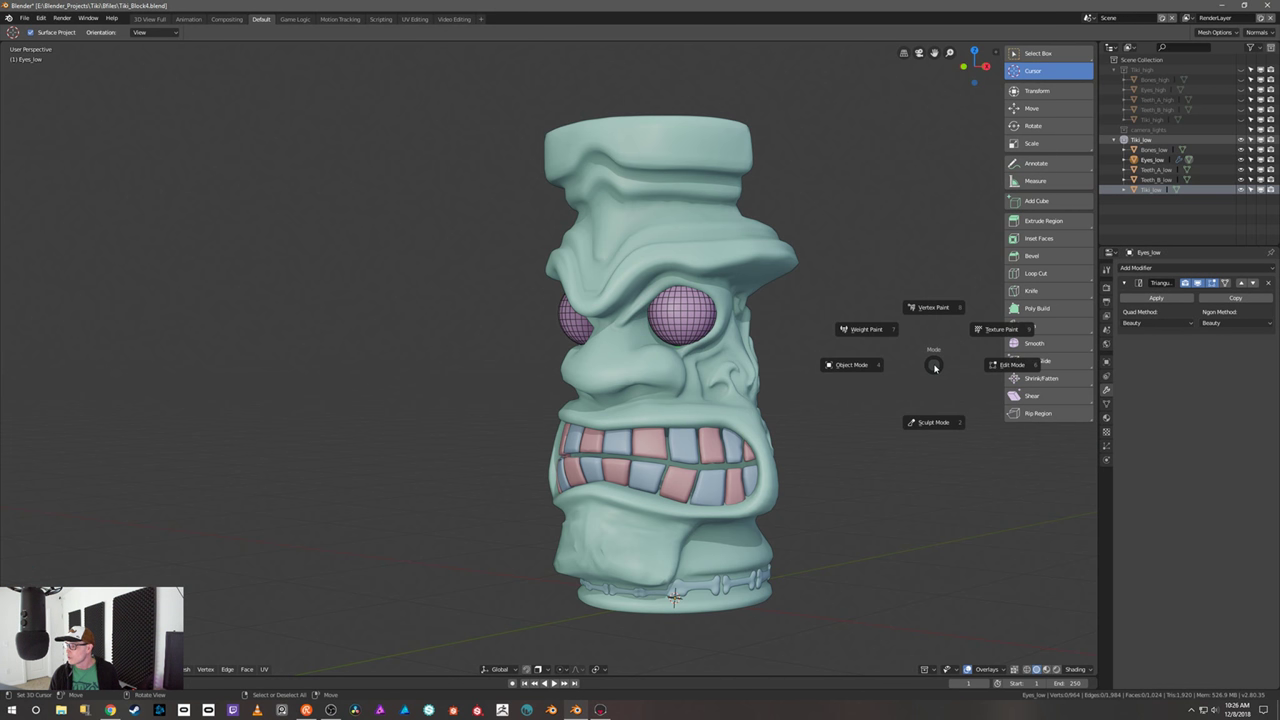
click(851, 365)
key(ctrl+z)
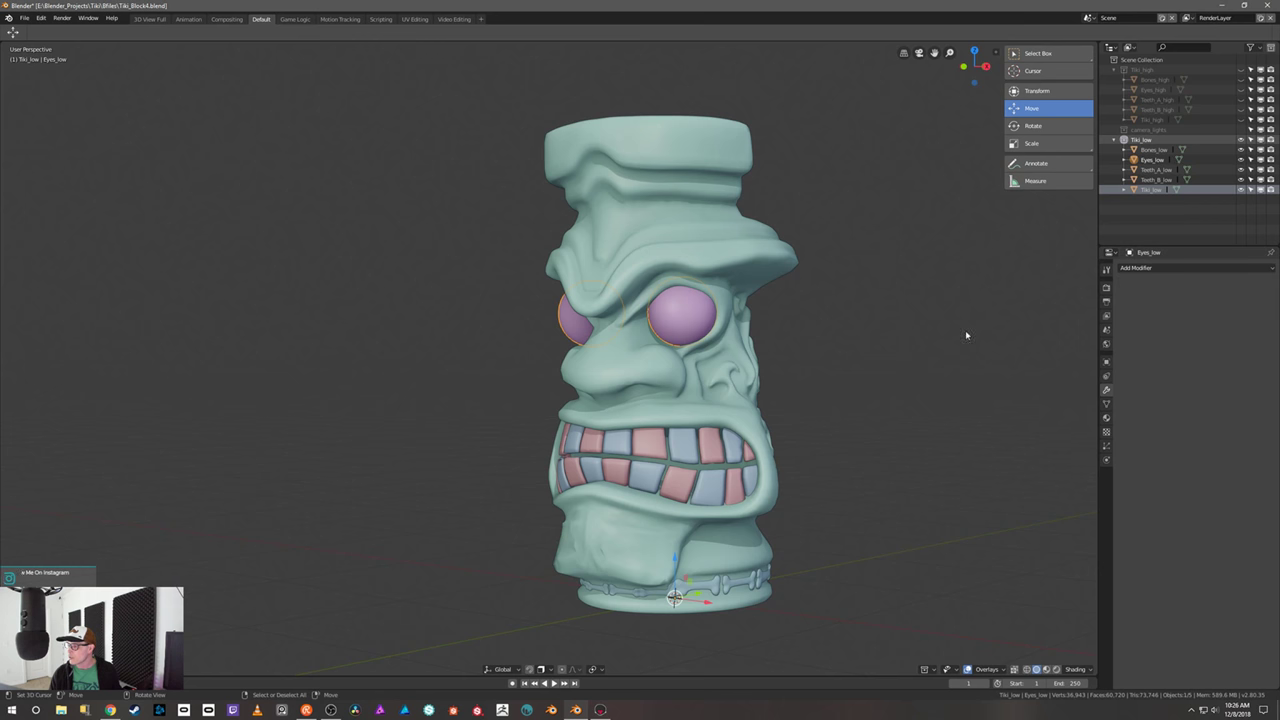
middle_drag(884, 357, 858, 359)
click(644, 430)
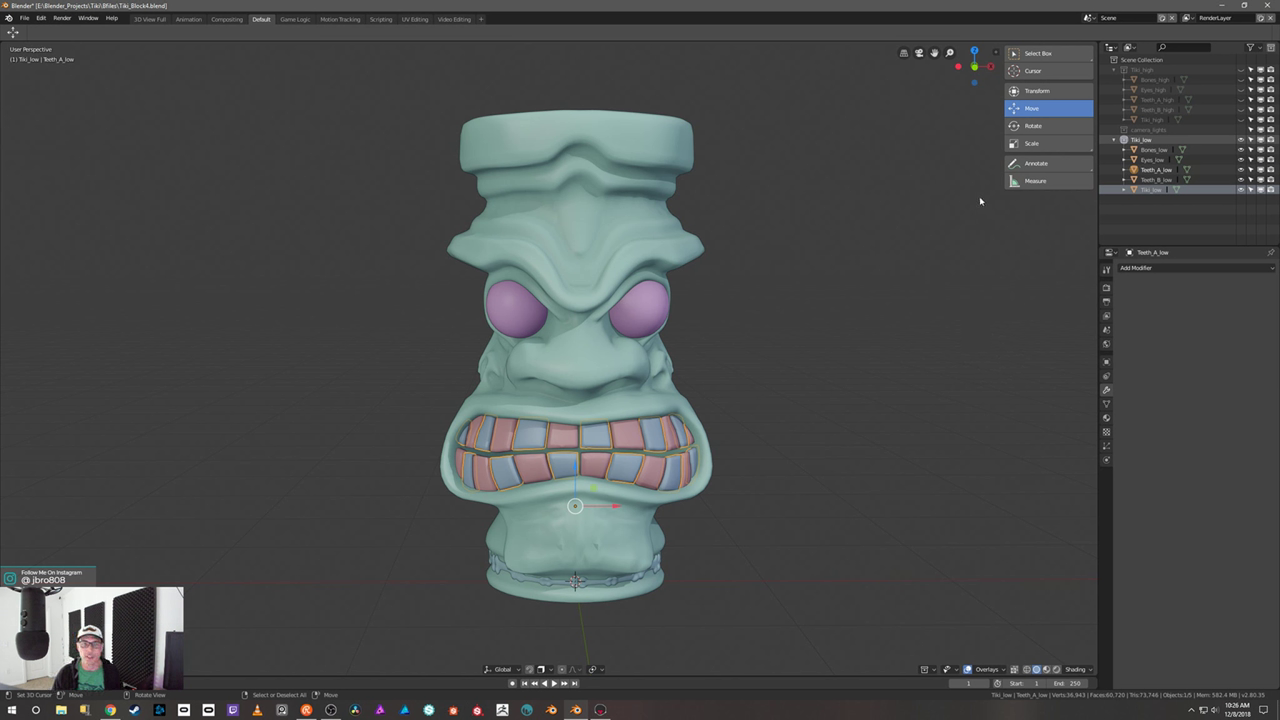
- Apply a Beauty-method Triangulate modifier to Teeth_A_low
click(1196, 267)
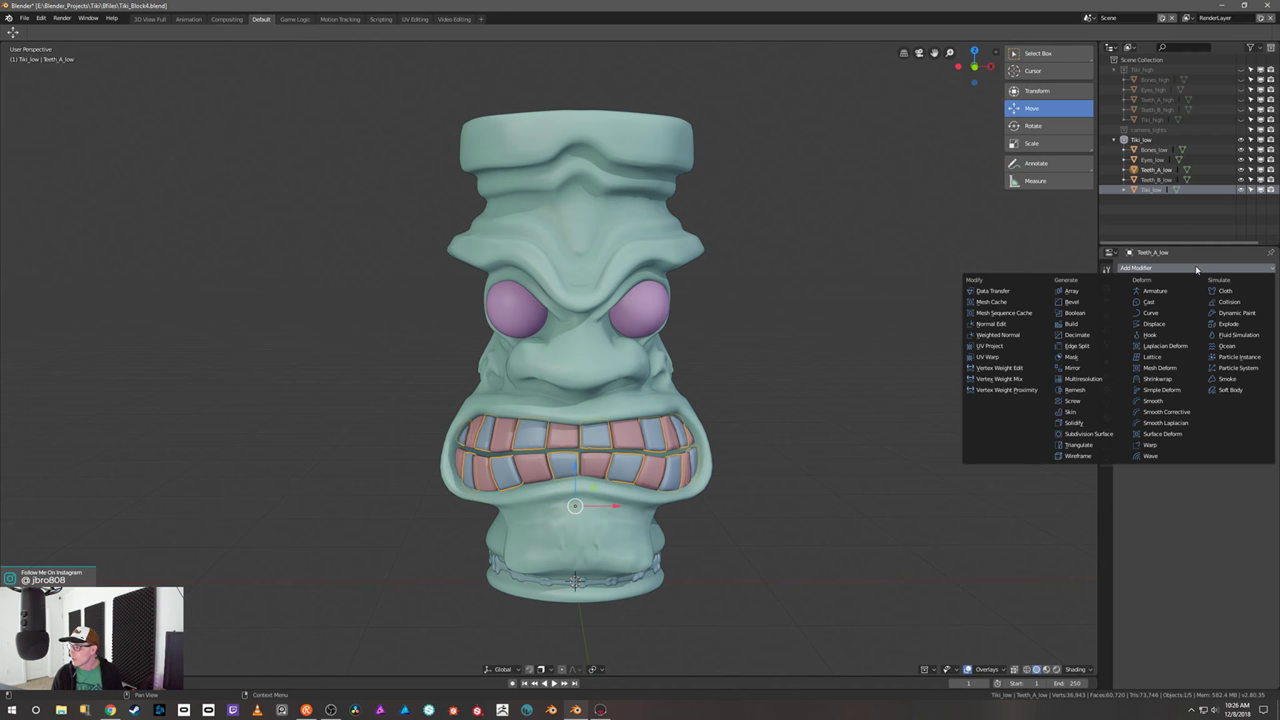
click(1078, 444)
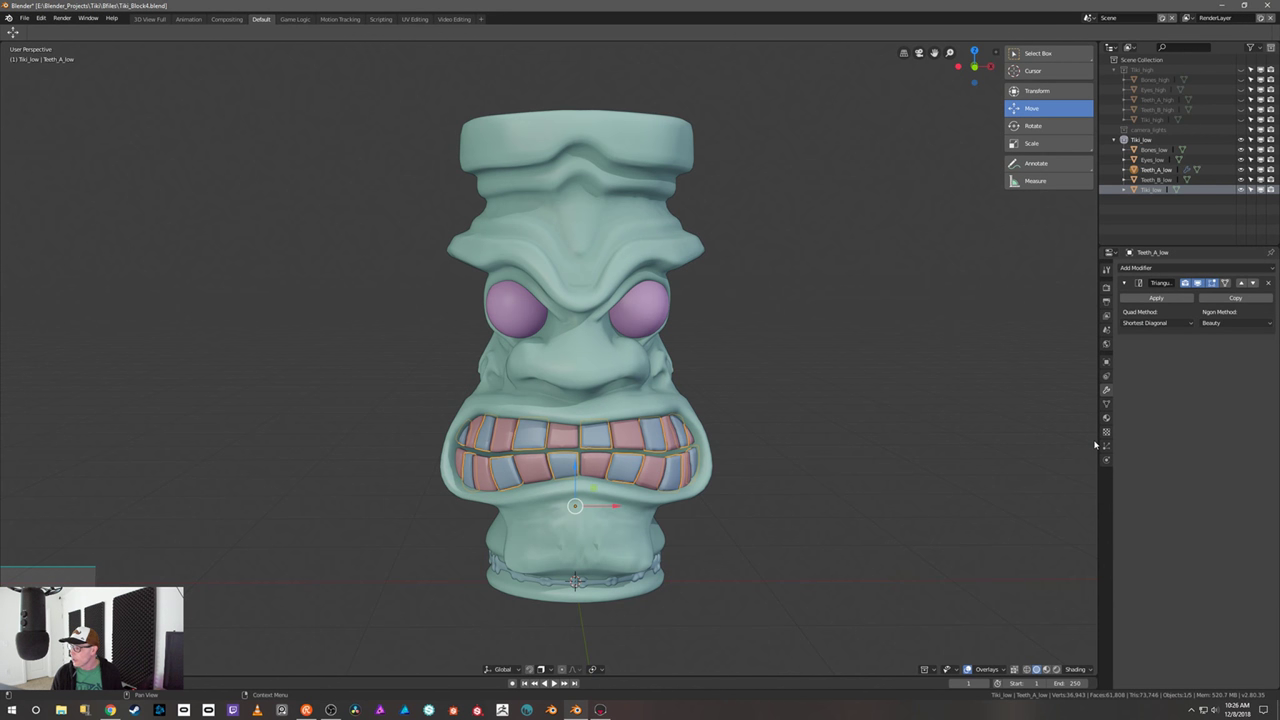
click(1174, 325)
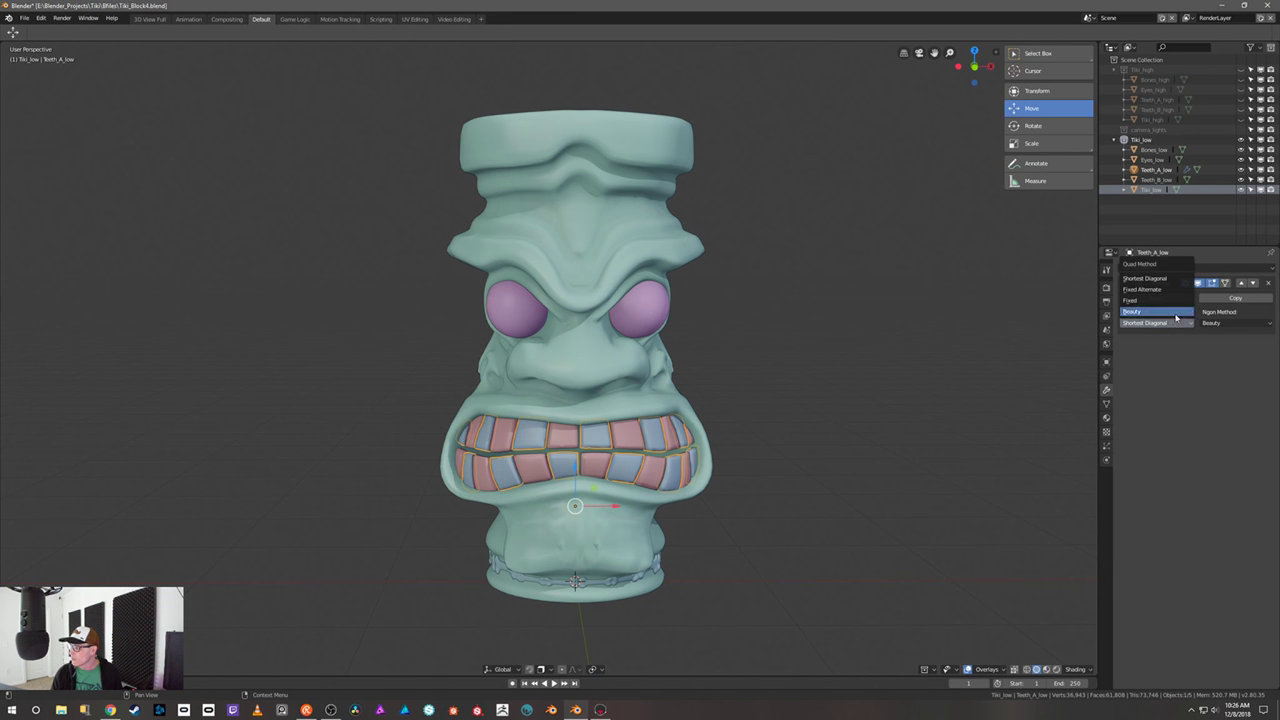
click(1135, 311)
middle_drag(998, 379, 988, 379)
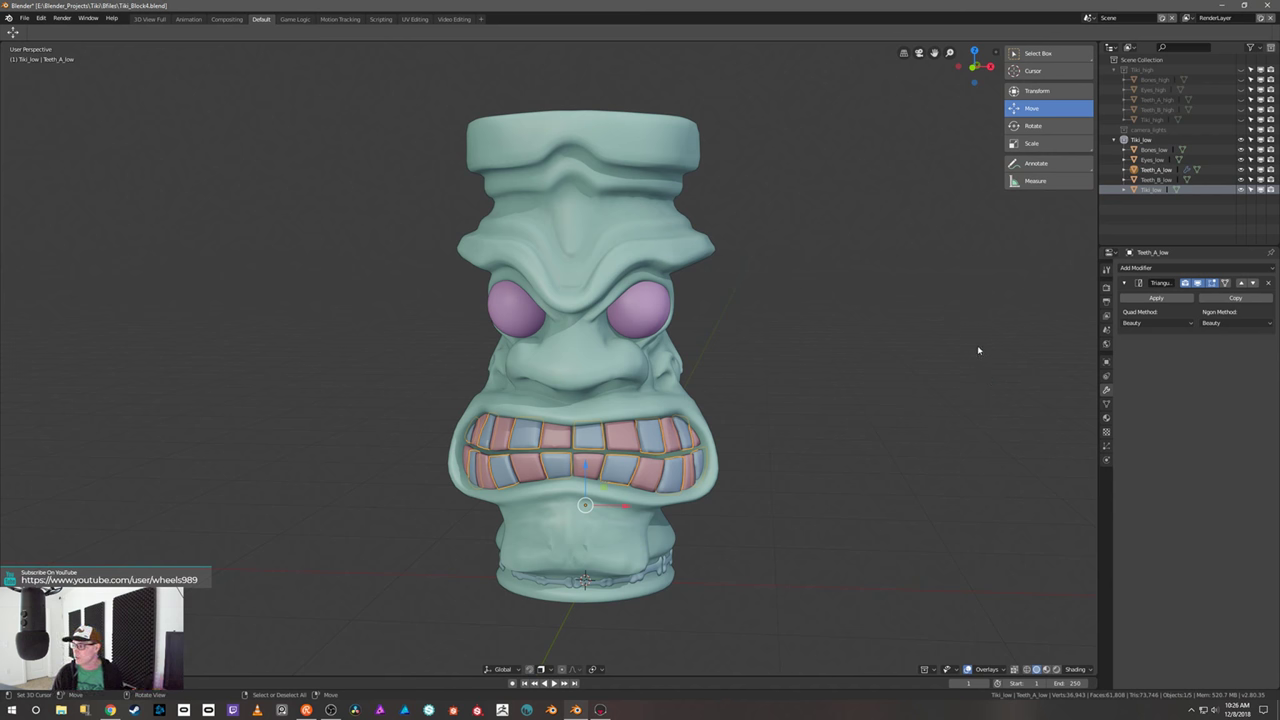
middle_drag(951, 356, 920, 334)
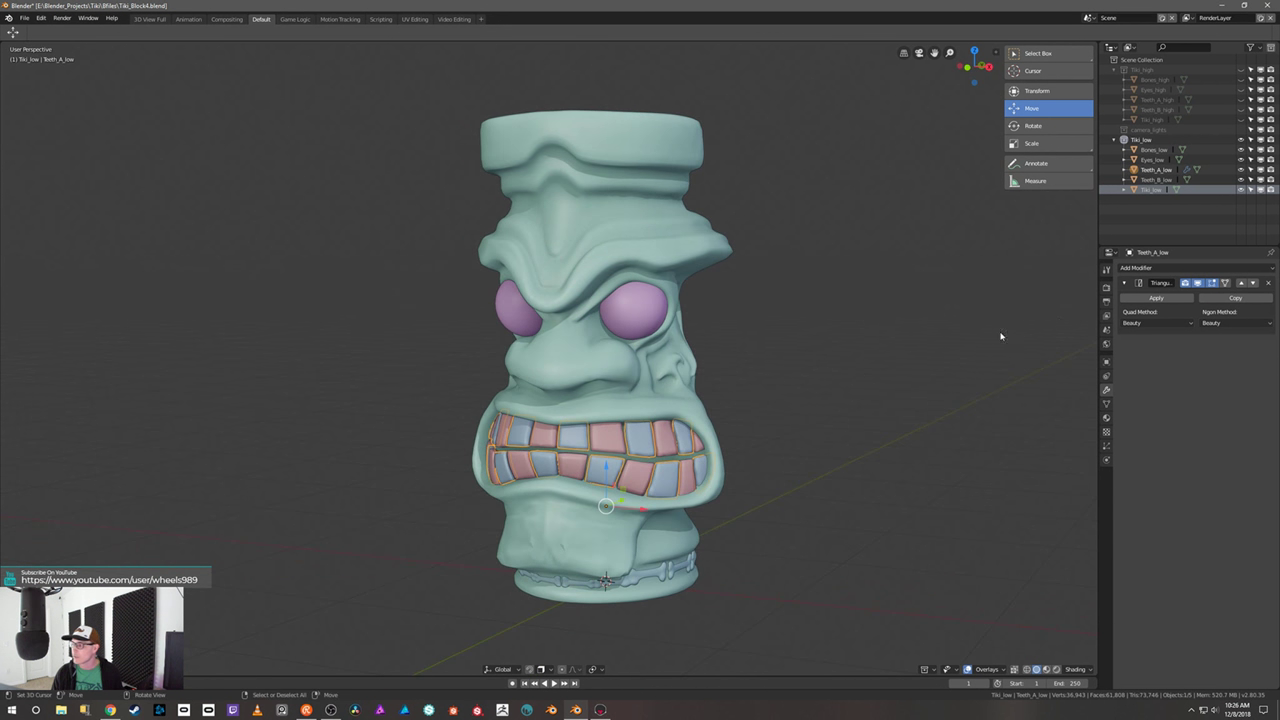
click(1155, 298)
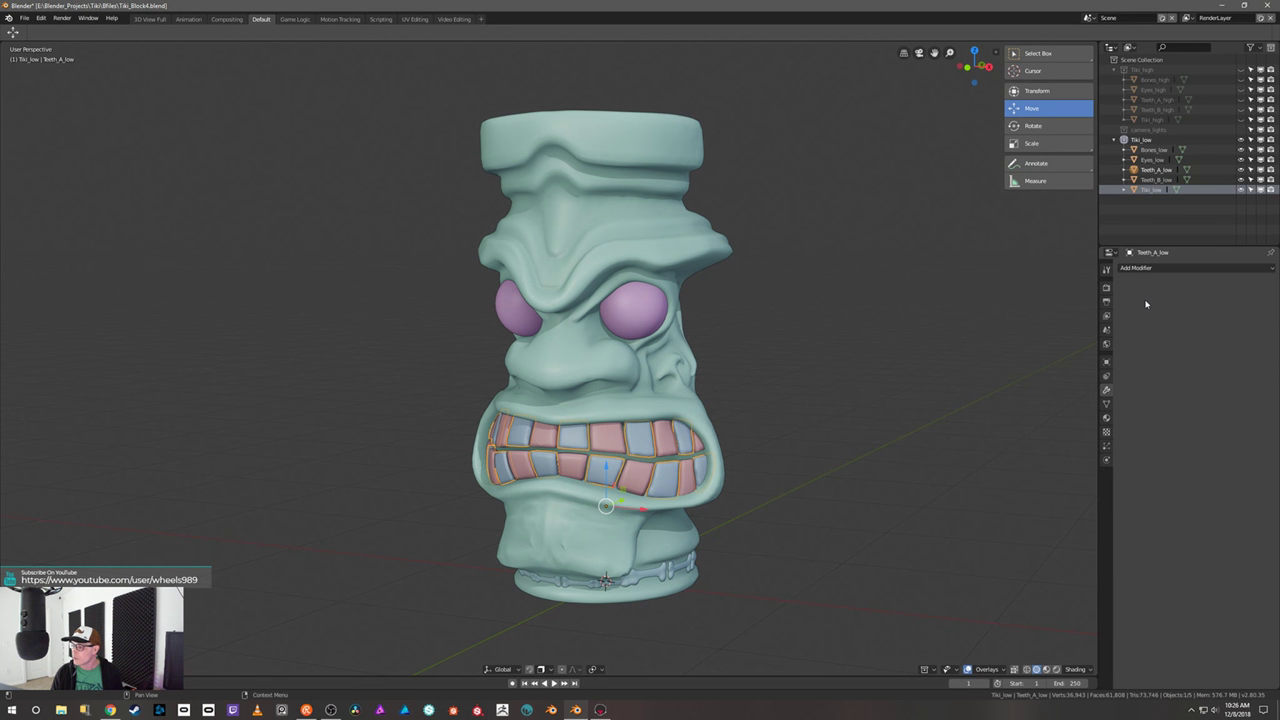
- Select Teeth_B_low and apply a Beauty-method Triangulate modifier to it
click(602, 445)
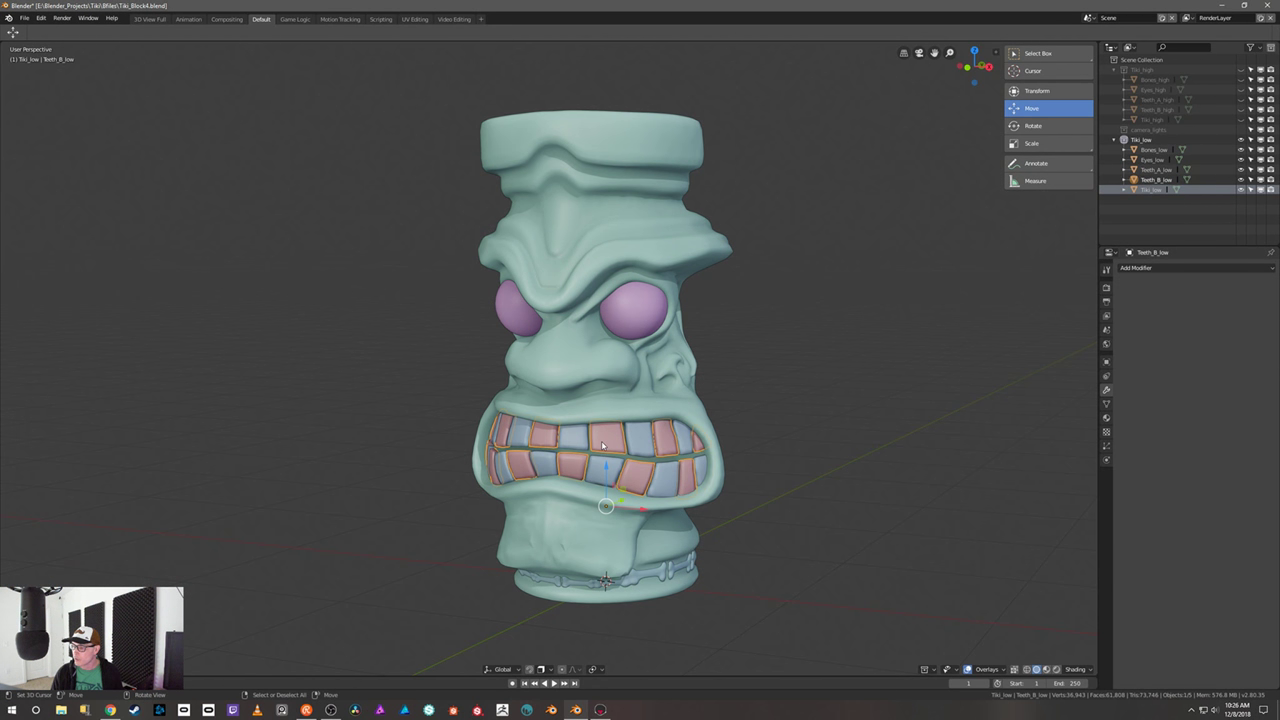
click(1160, 268)
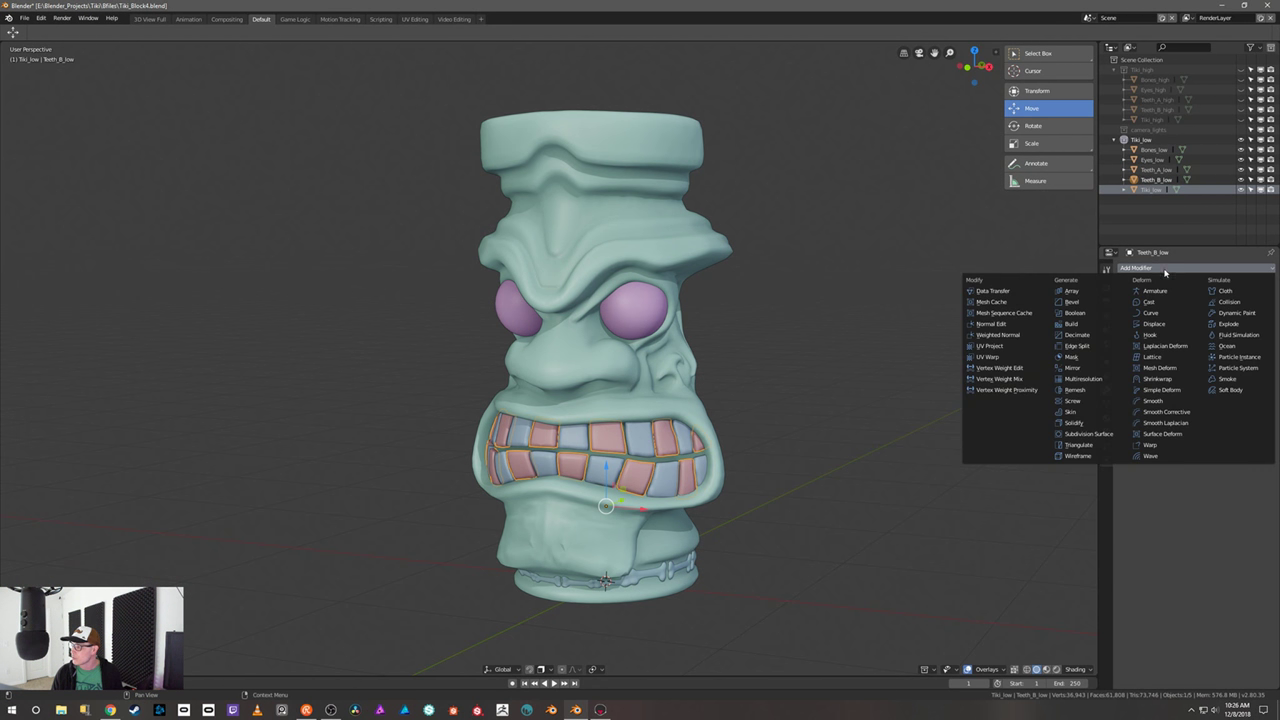
click(1093, 444)
click(1155, 323)
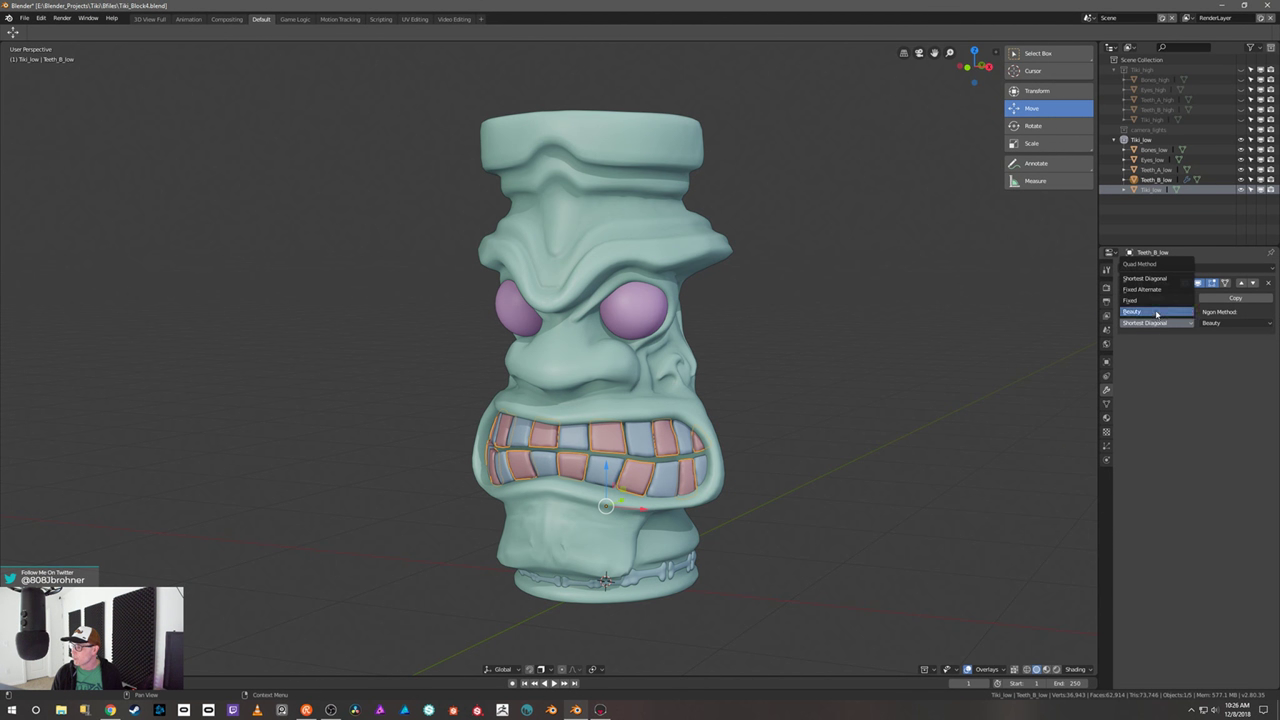
click(1157, 314)
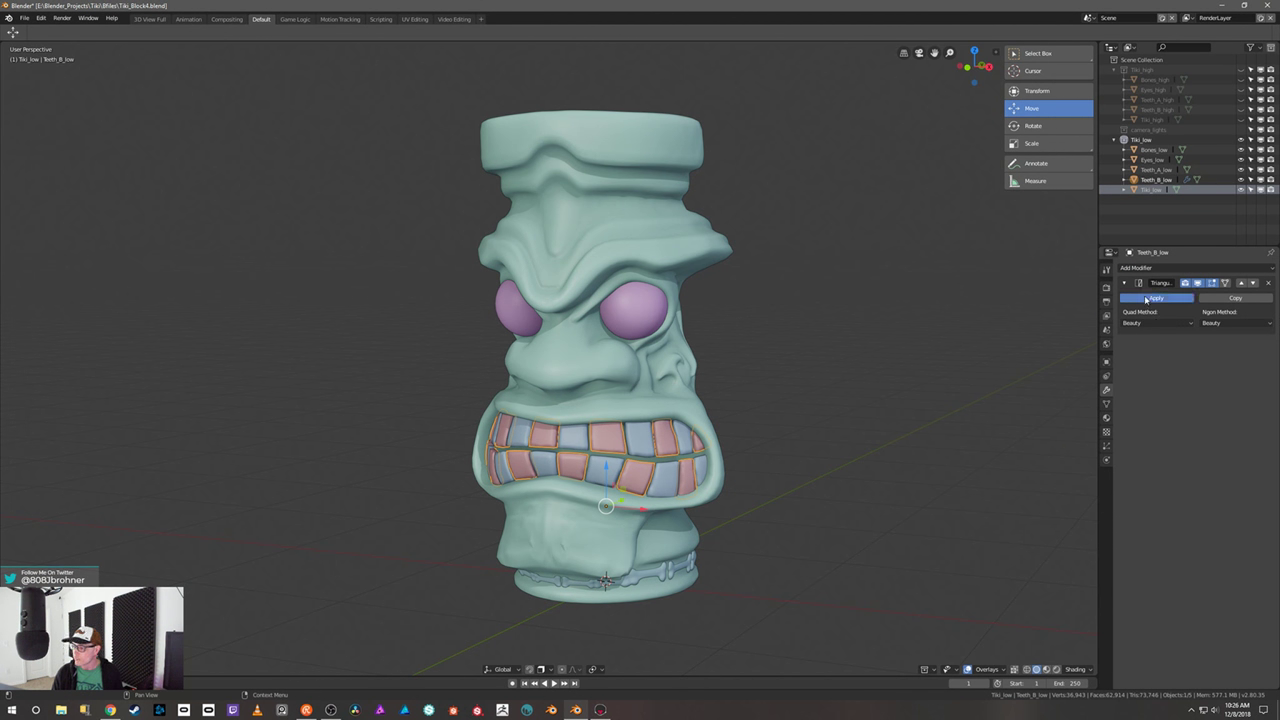
click(1147, 299)
- Select Bones_low and apply a Beauty-method Triangulate modifier to it
click(676, 571)
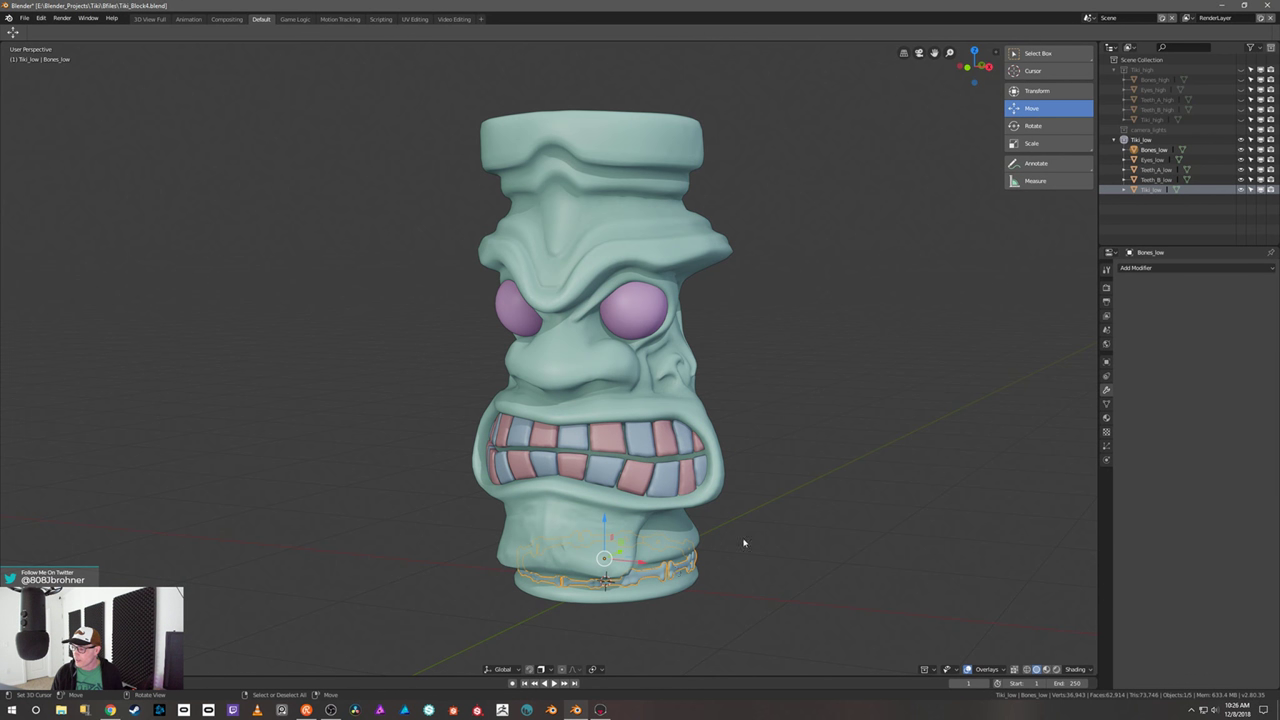
click(1200, 268)
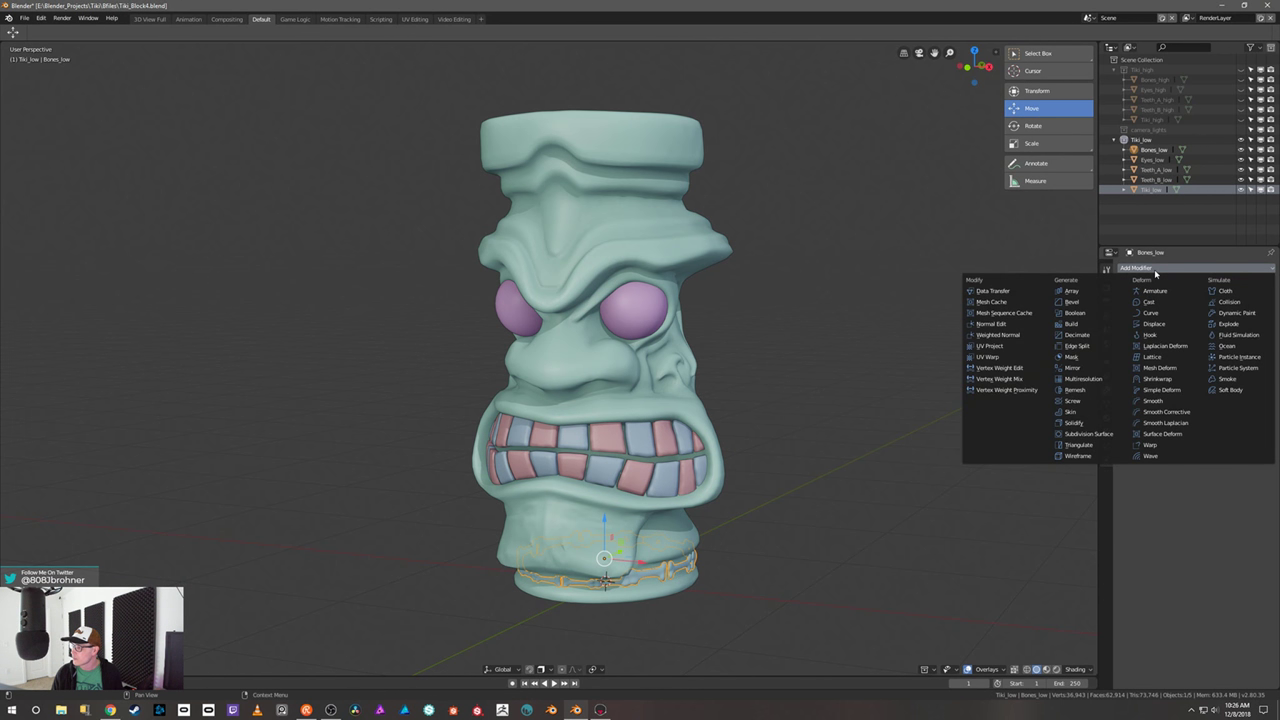
click(1086, 448)
click(1164, 323)
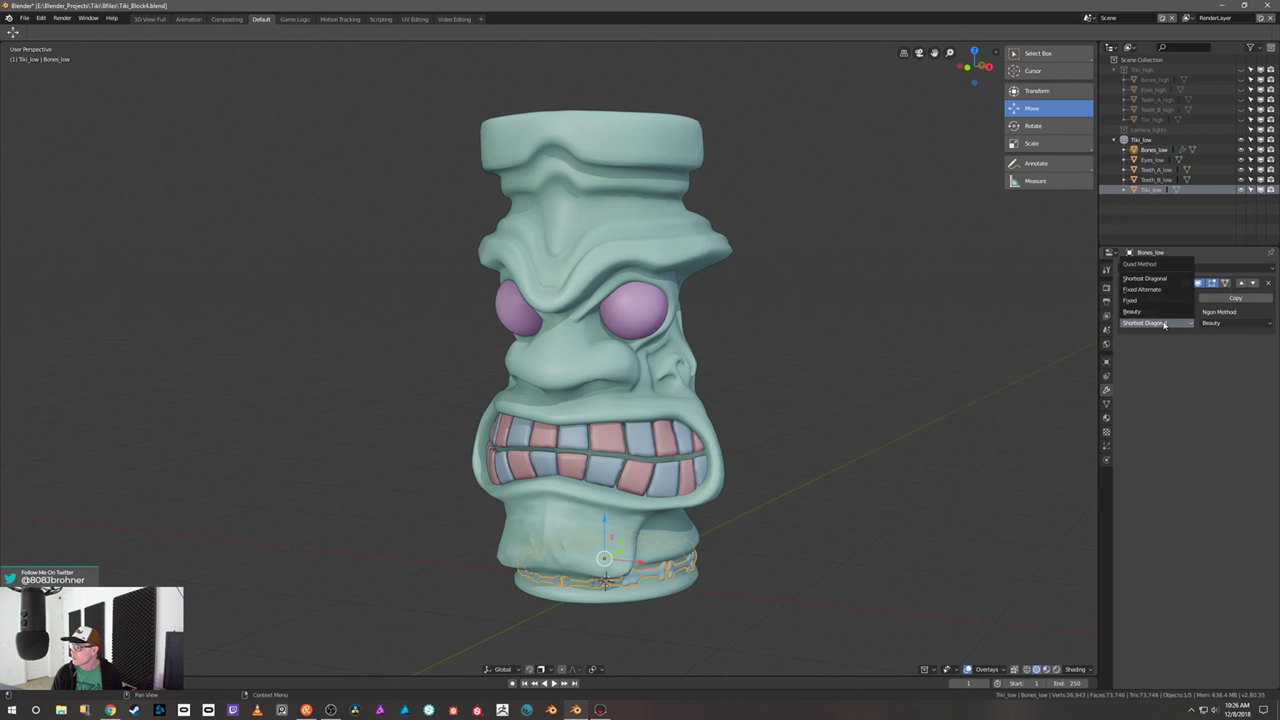
click(1162, 315)
click(1159, 300)
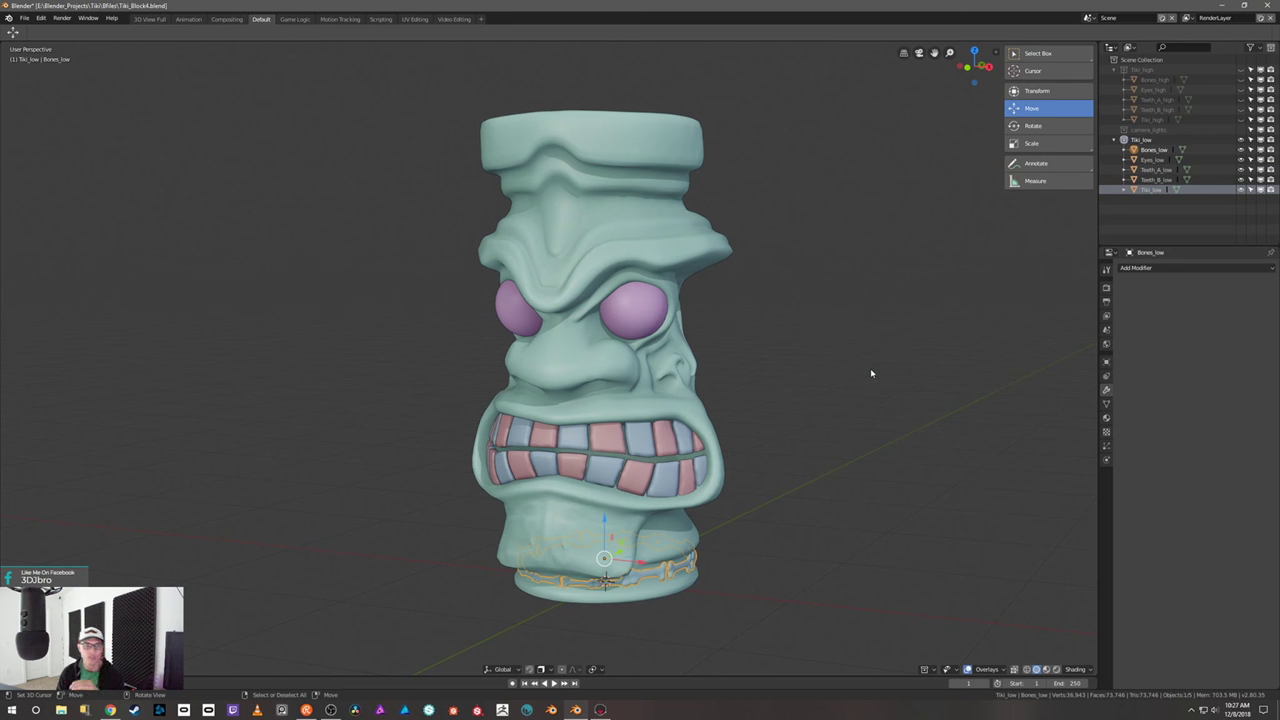
- Deselect everything with Alt+A, then box-select all low-poly tiki parts
middle_drag(860, 395, 869, 395)
scroll(872, 398, down, 1)
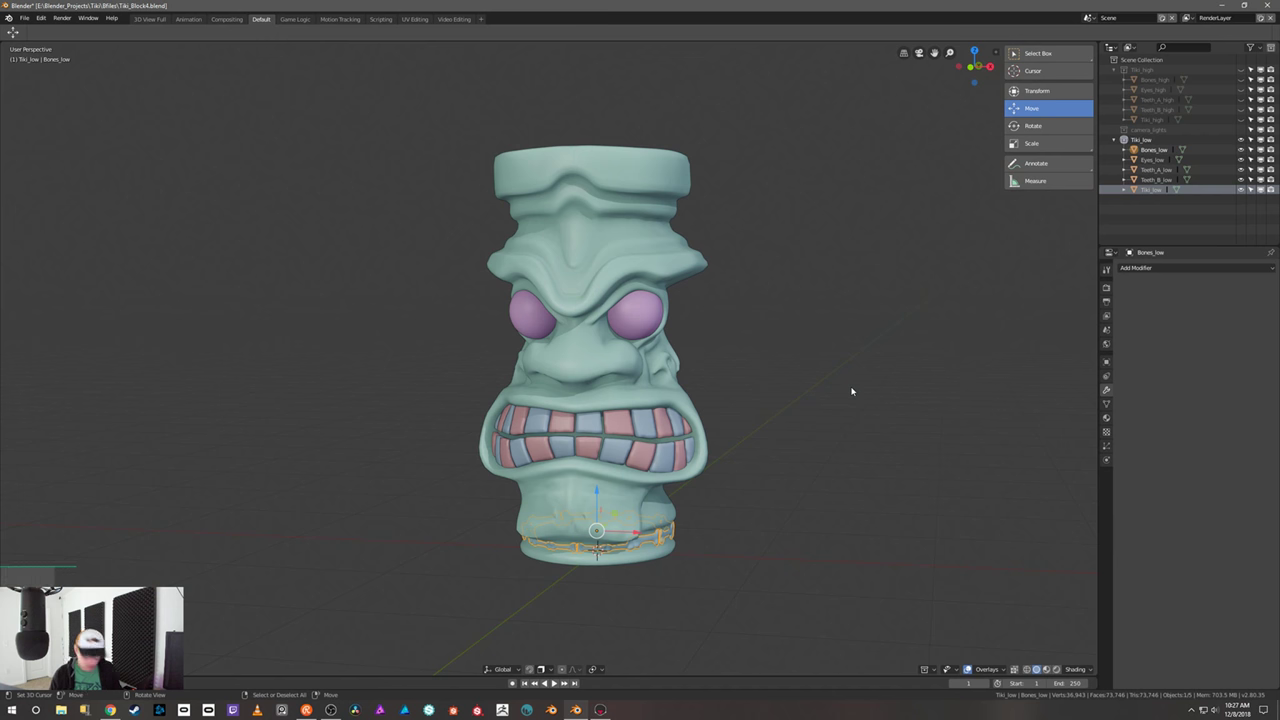
key(alt+a)
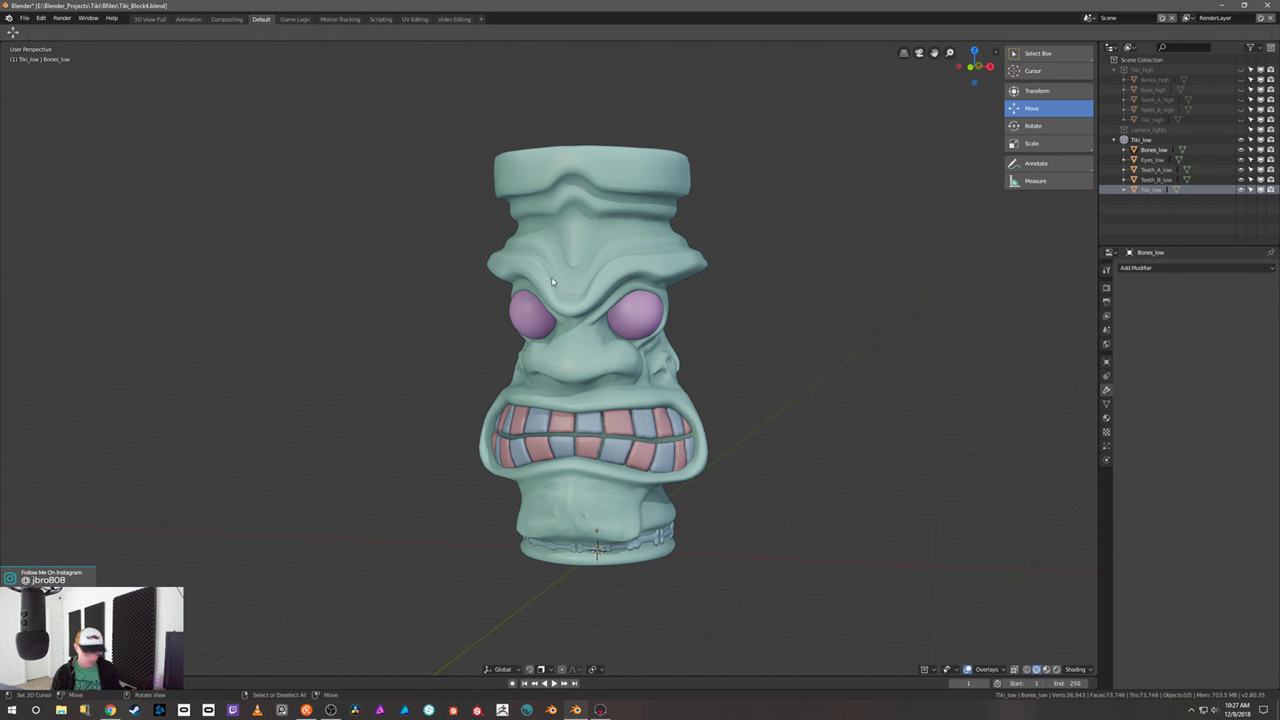
drag(416, 101, 775, 637)
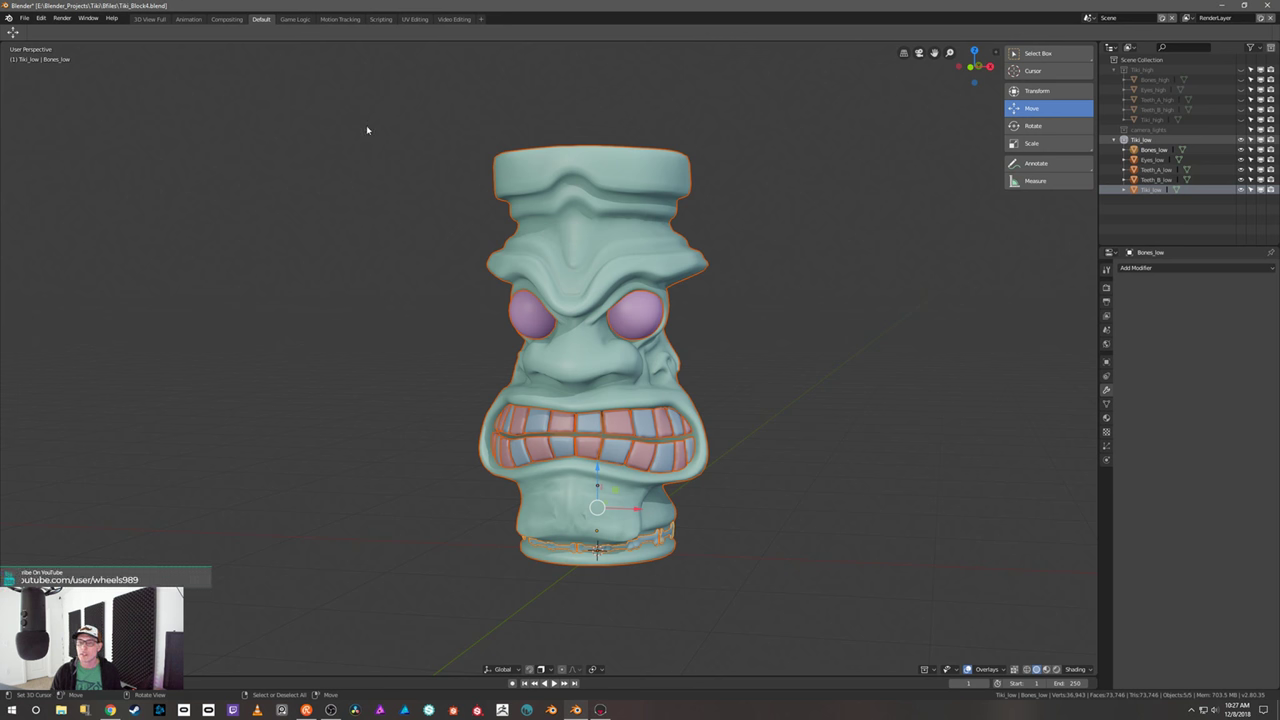
- Export the selection as FBX, overwriting Tiki_low.fbx in the BExports folder
click(24, 18)
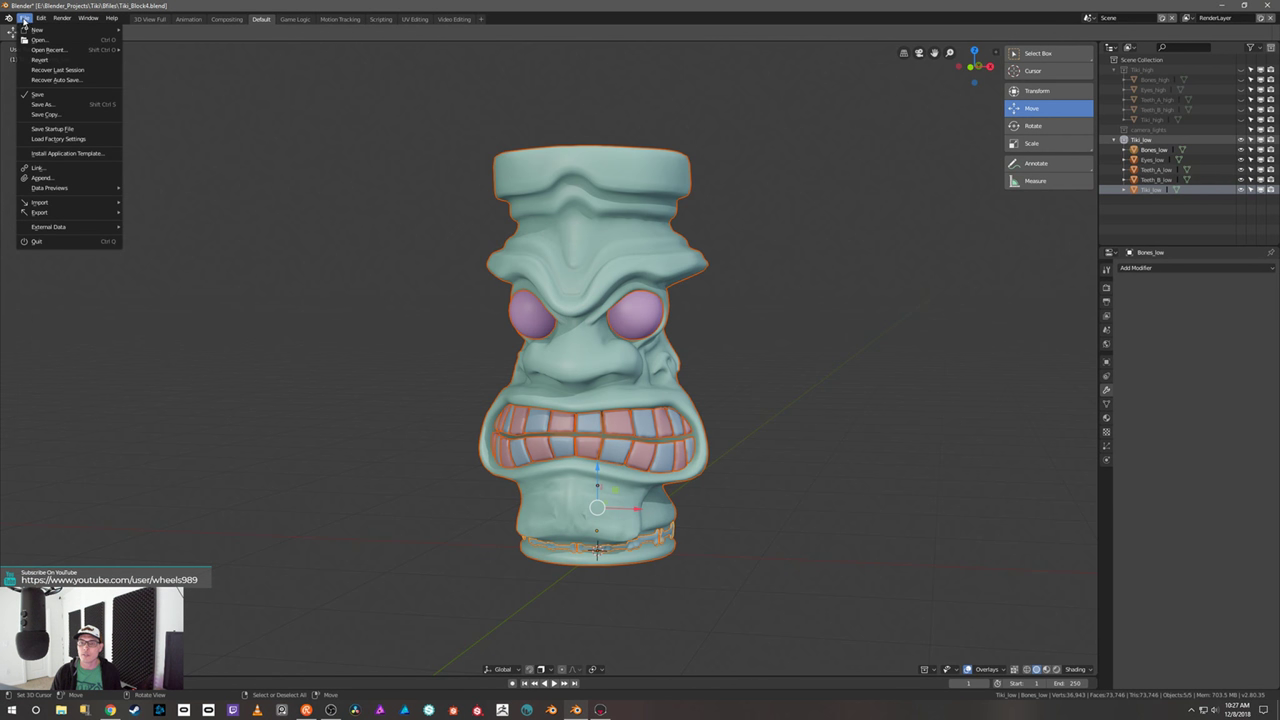
mouse_move(78, 211)
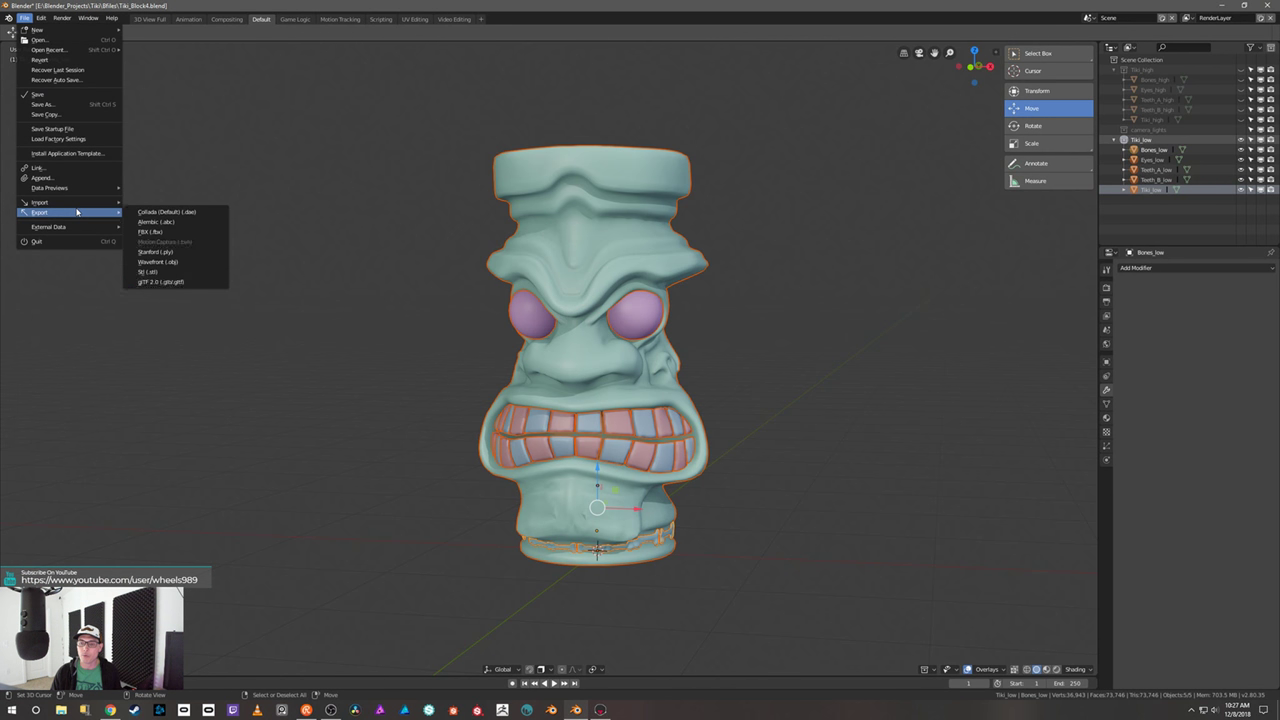
click(148, 232)
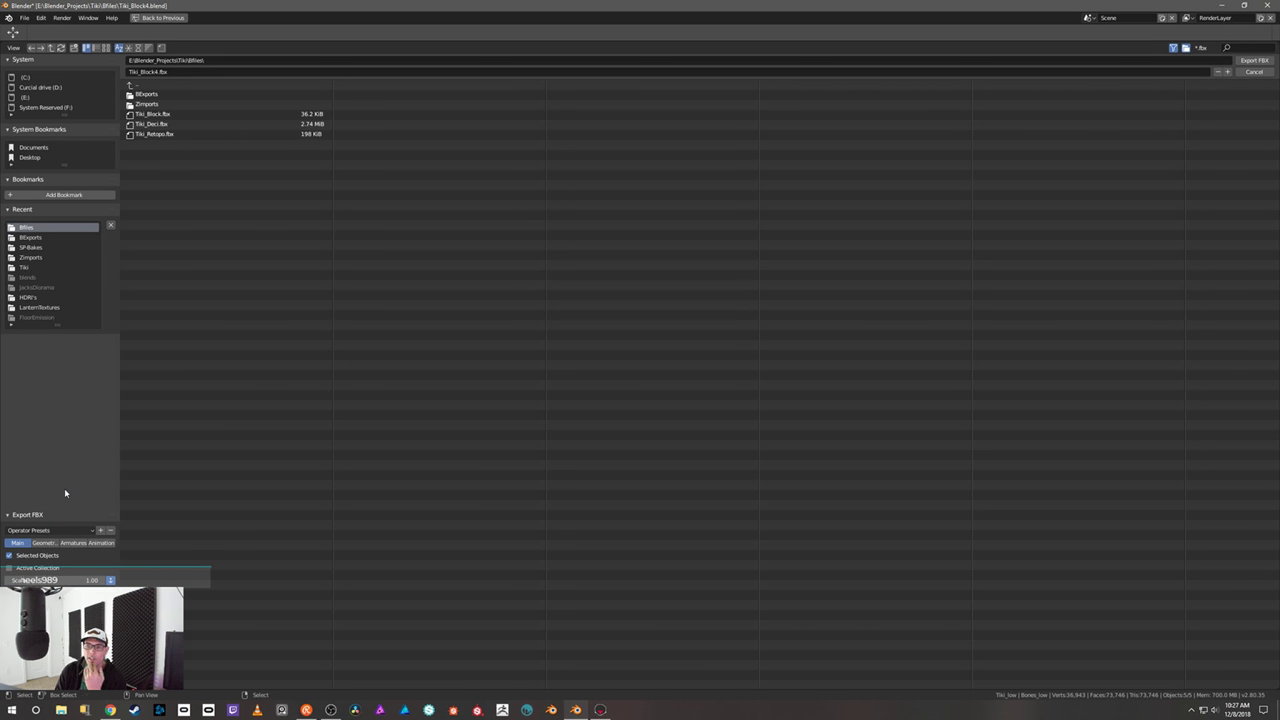
click(148, 94)
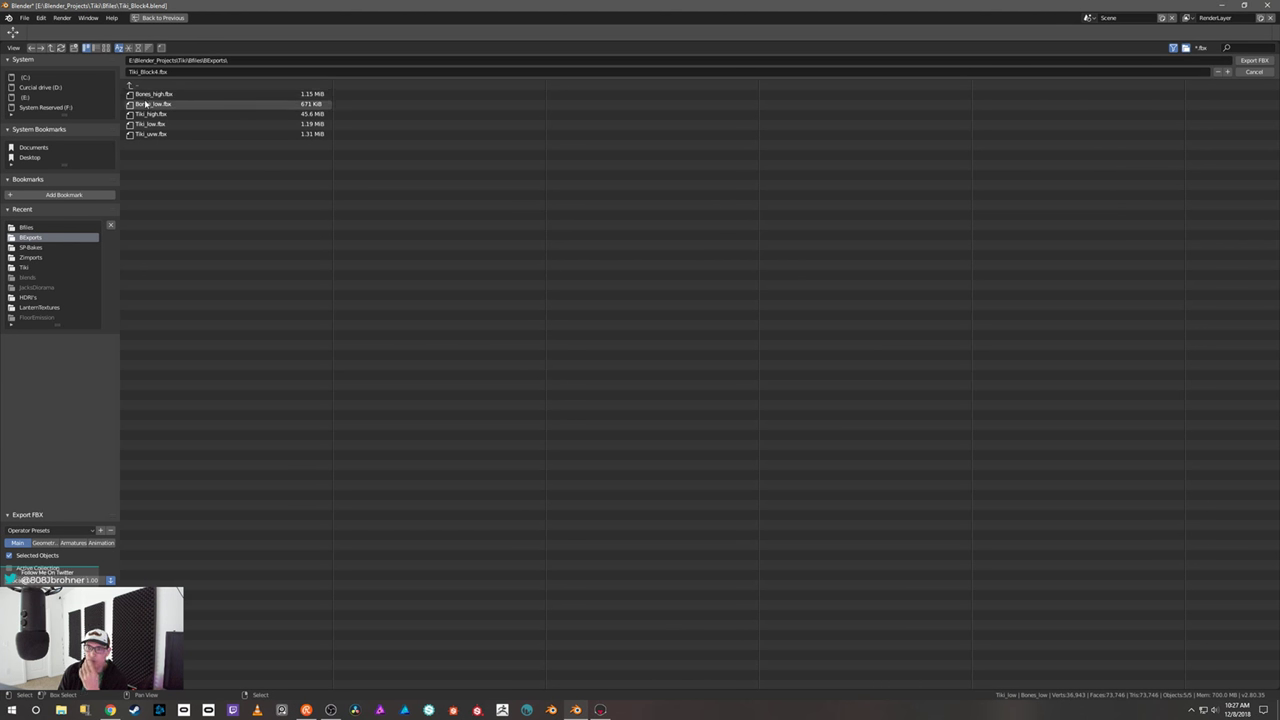
click(163, 126)
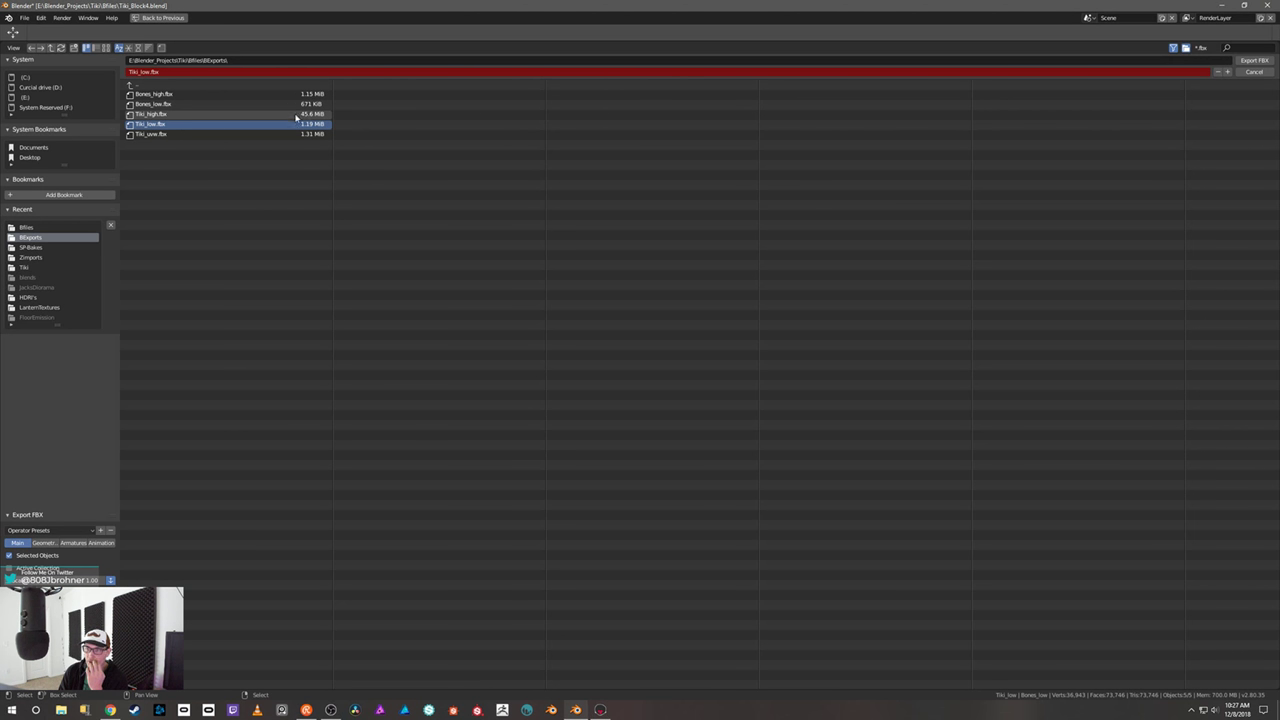
click(1251, 62)
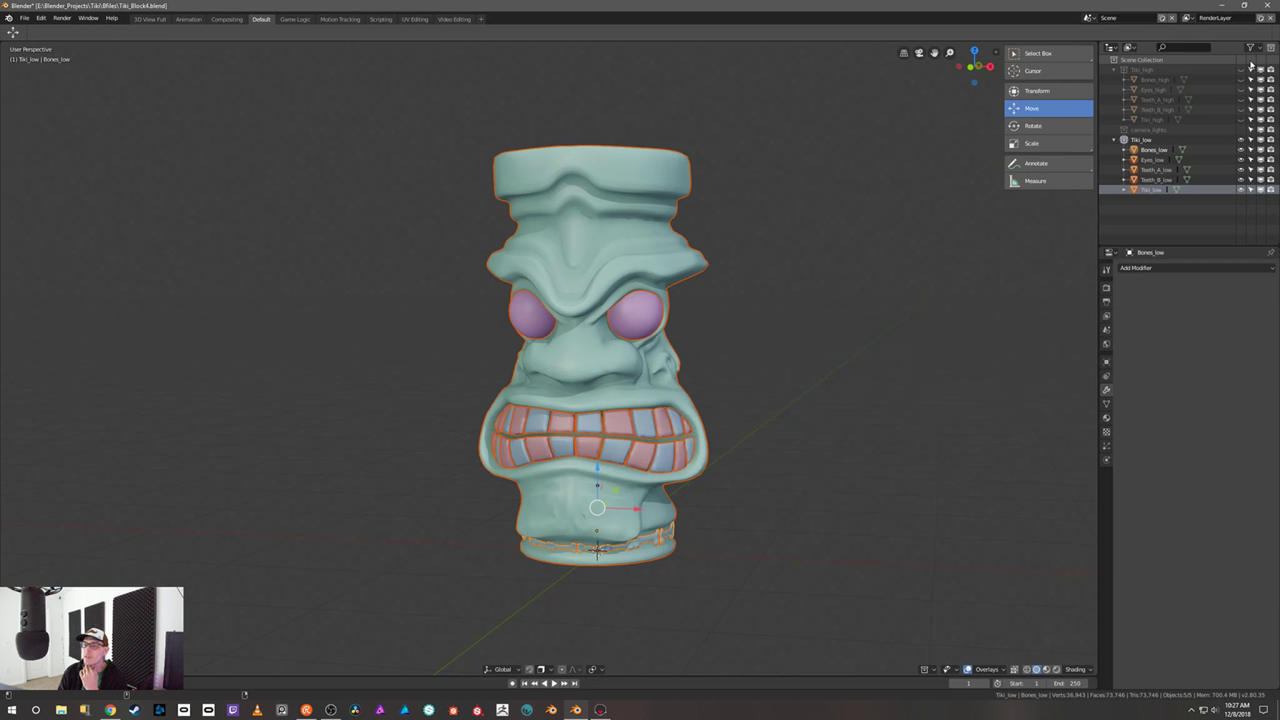
- Hide the Tiki_low collection, show Tiki_high, and box-select all high-poly tiki parts
click(795, 270)
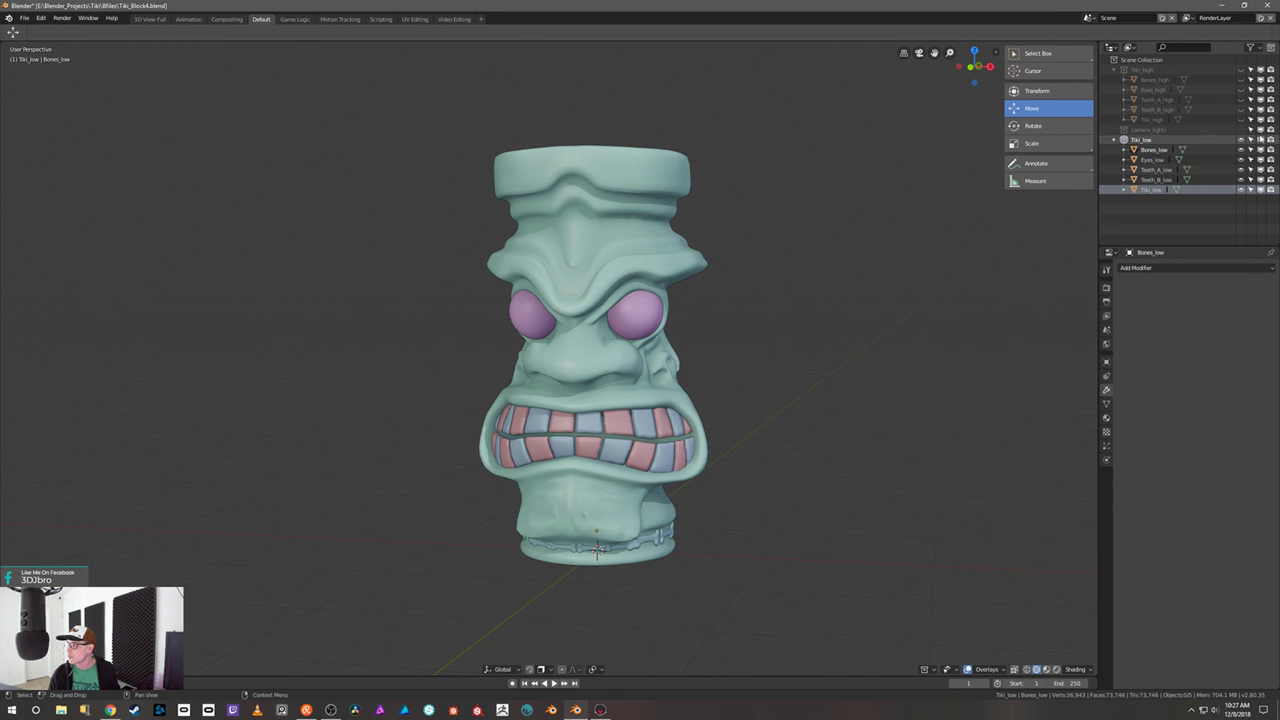
click(1241, 140)
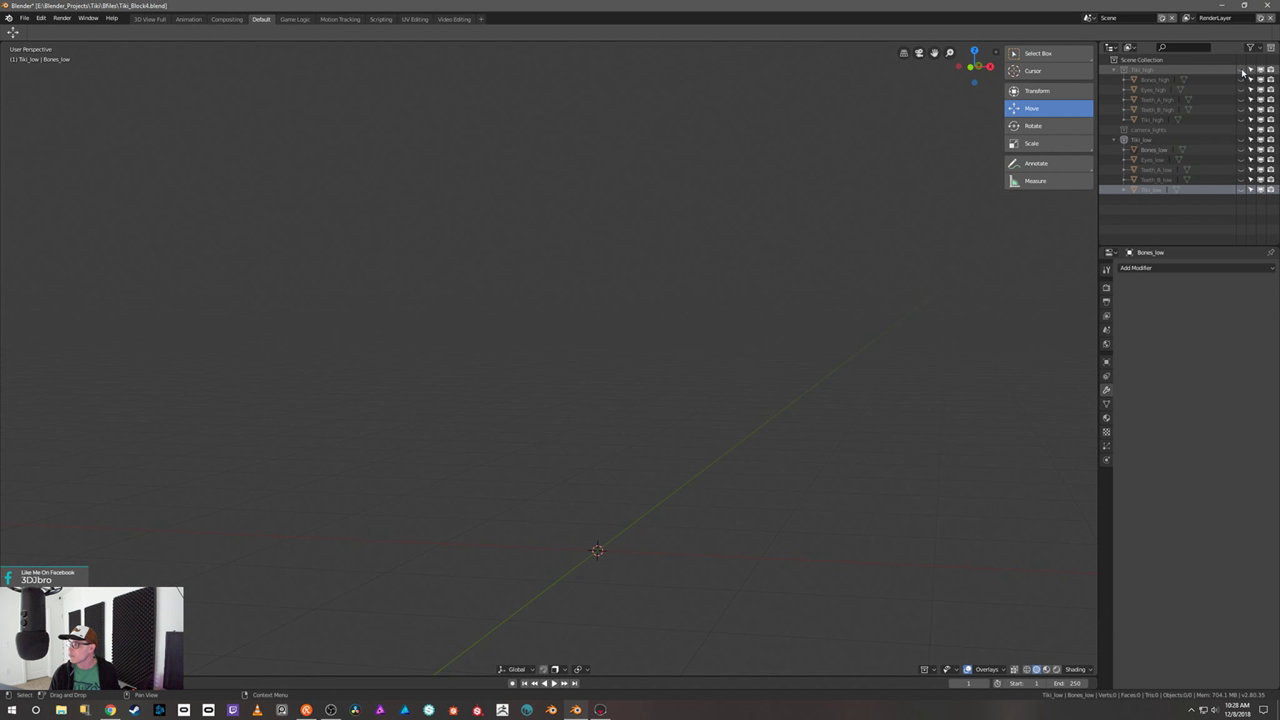
click(1241, 70)
key(b)
drag(394, 96, 809, 594)
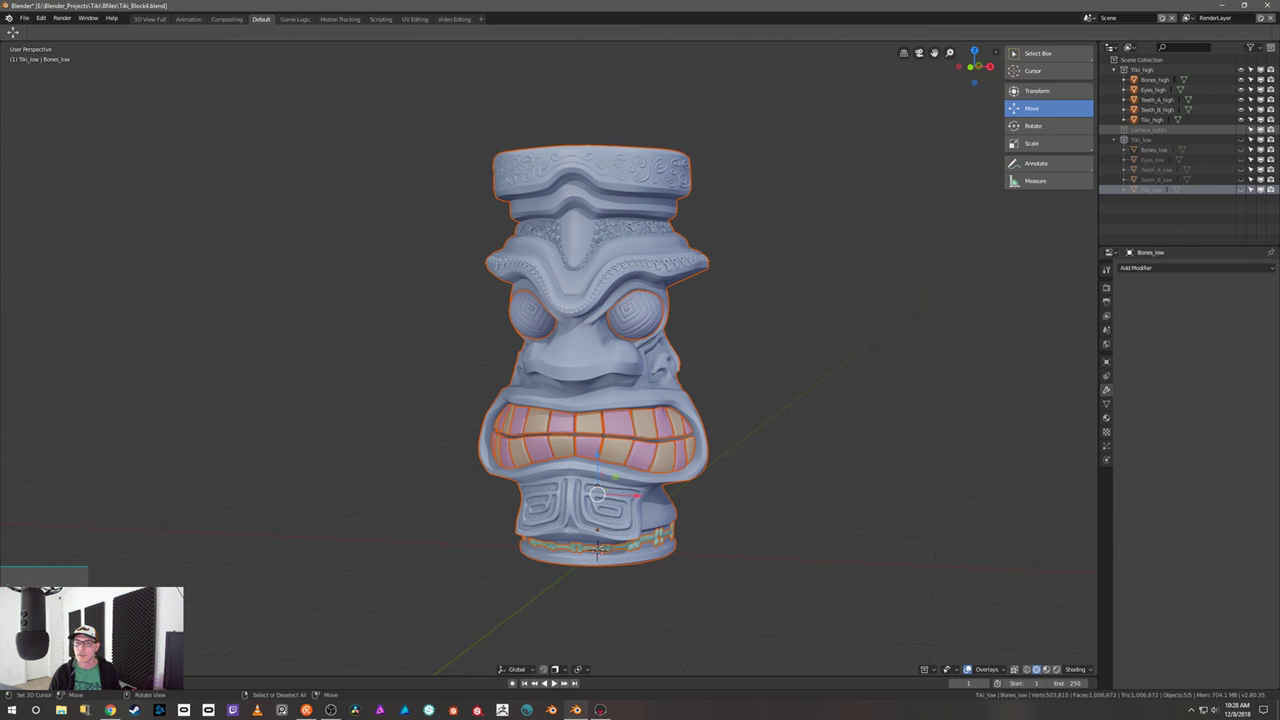
- Export the selected high-poly parts as Tiki_high.fbx in the BExports folder
click(24, 18)
mouse_move(90, 214)
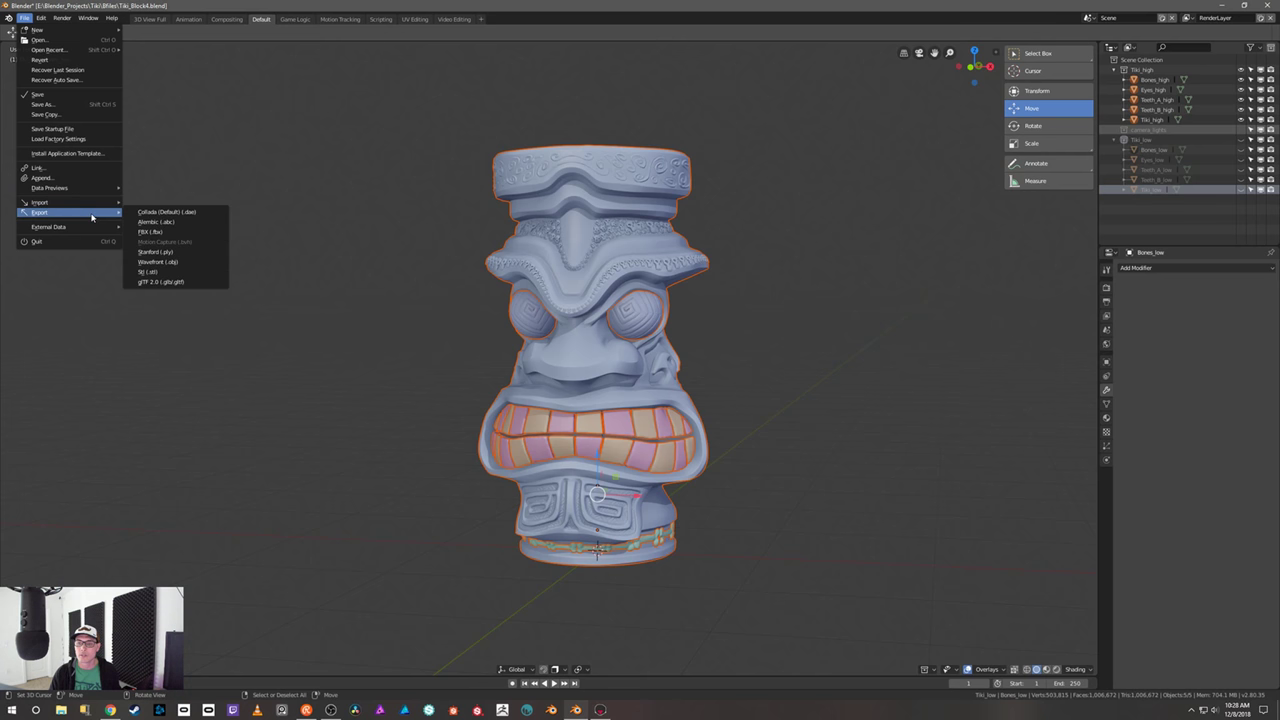
click(155, 233)
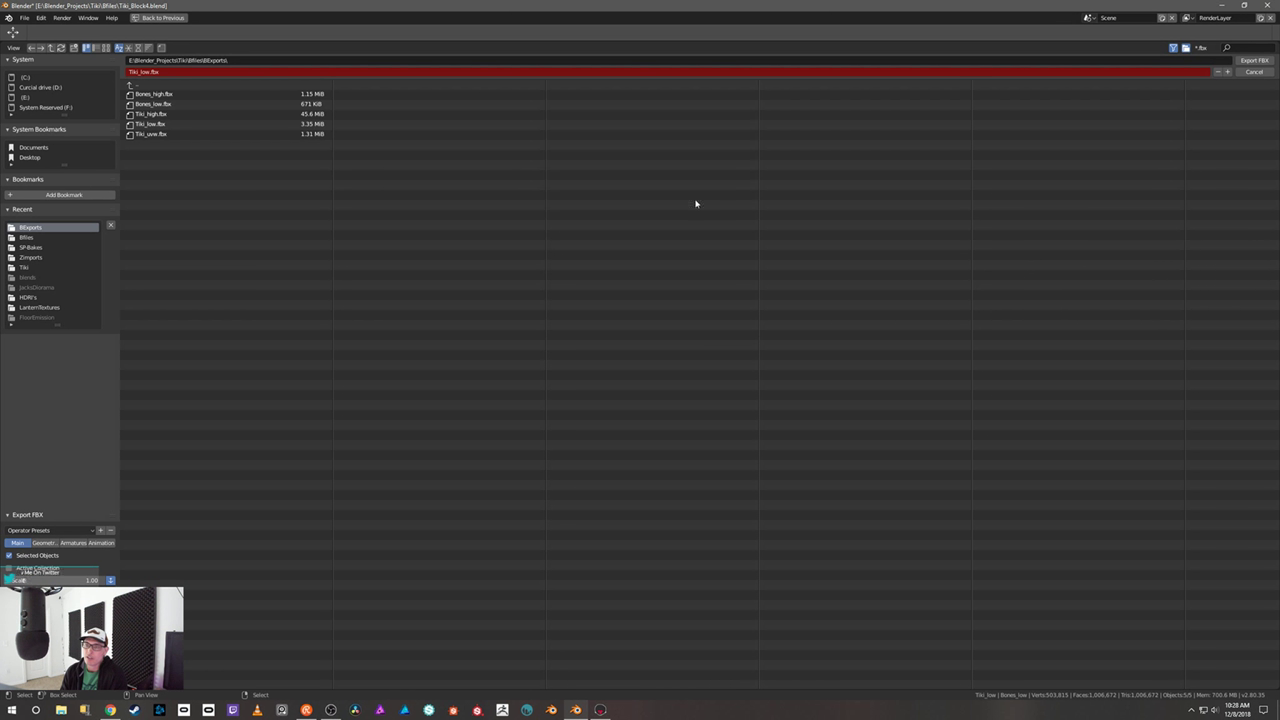
click(167, 115)
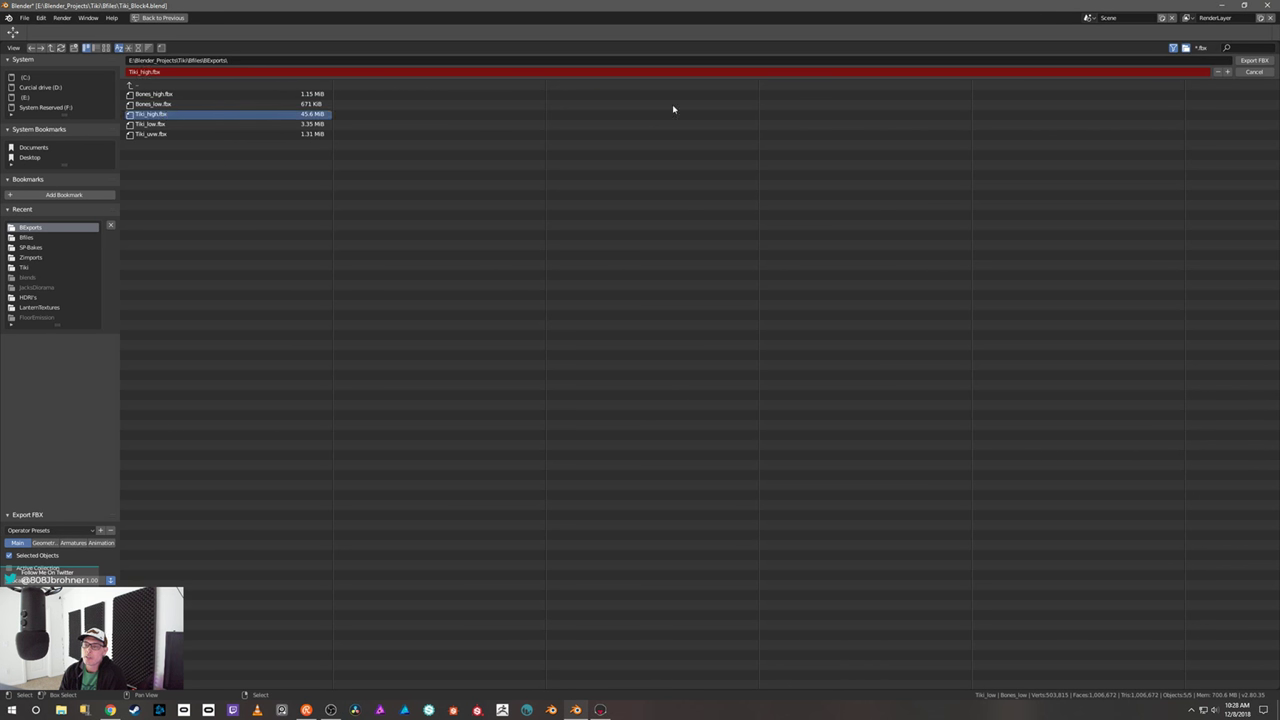
click(1257, 61)
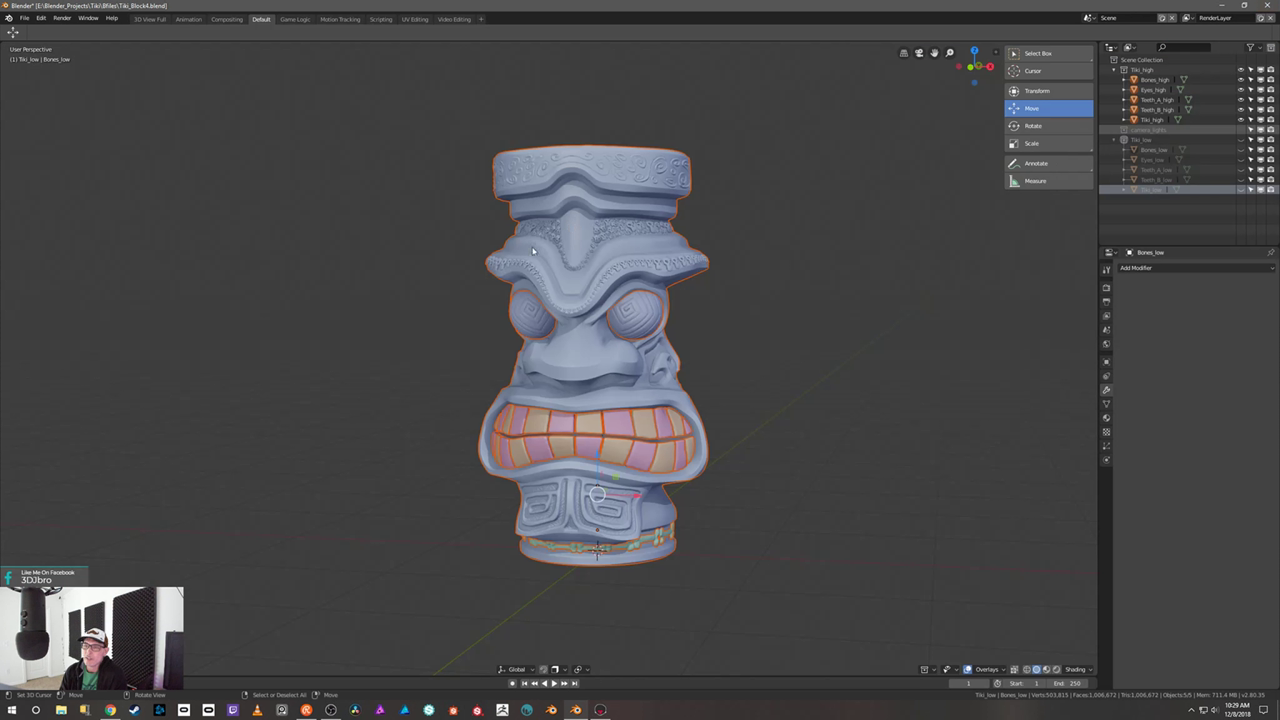
- Hide Tiki_high, show the Tiki_low collection again, and box-select all low-poly parts
click(716, 262)
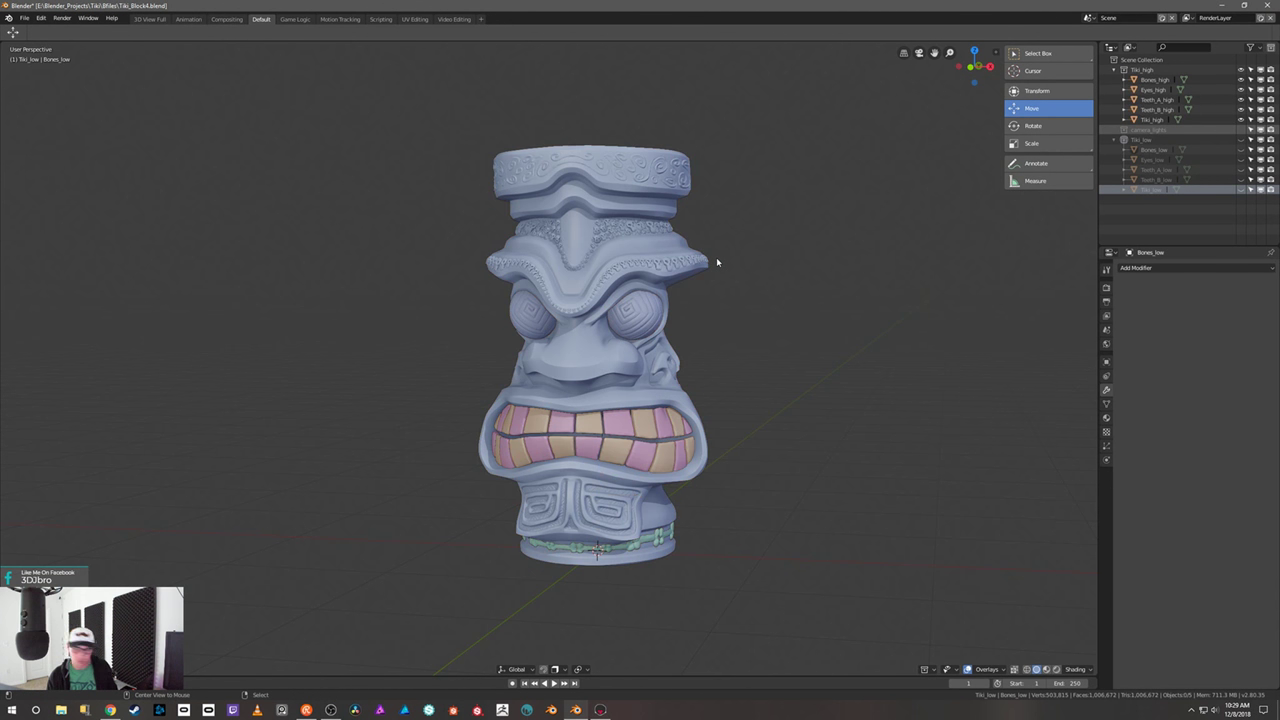
click(1241, 70)
click(1241, 140)
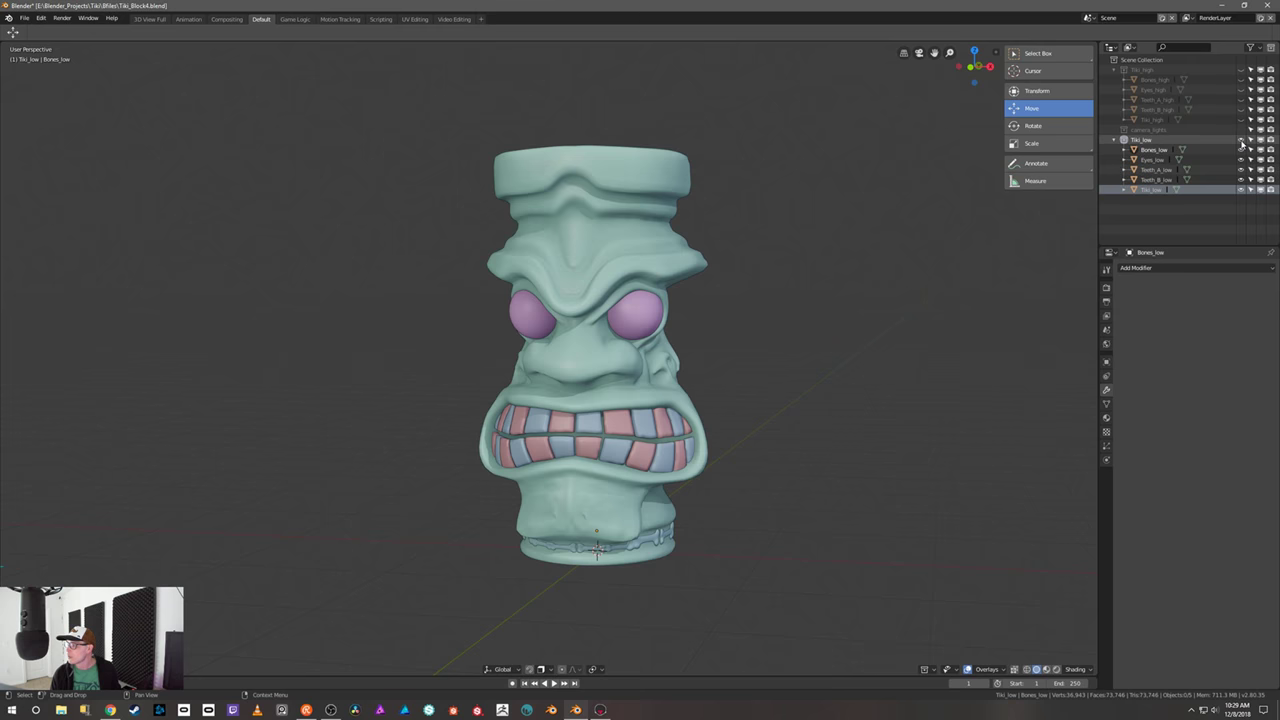
key(b)
drag(387, 106, 806, 592)
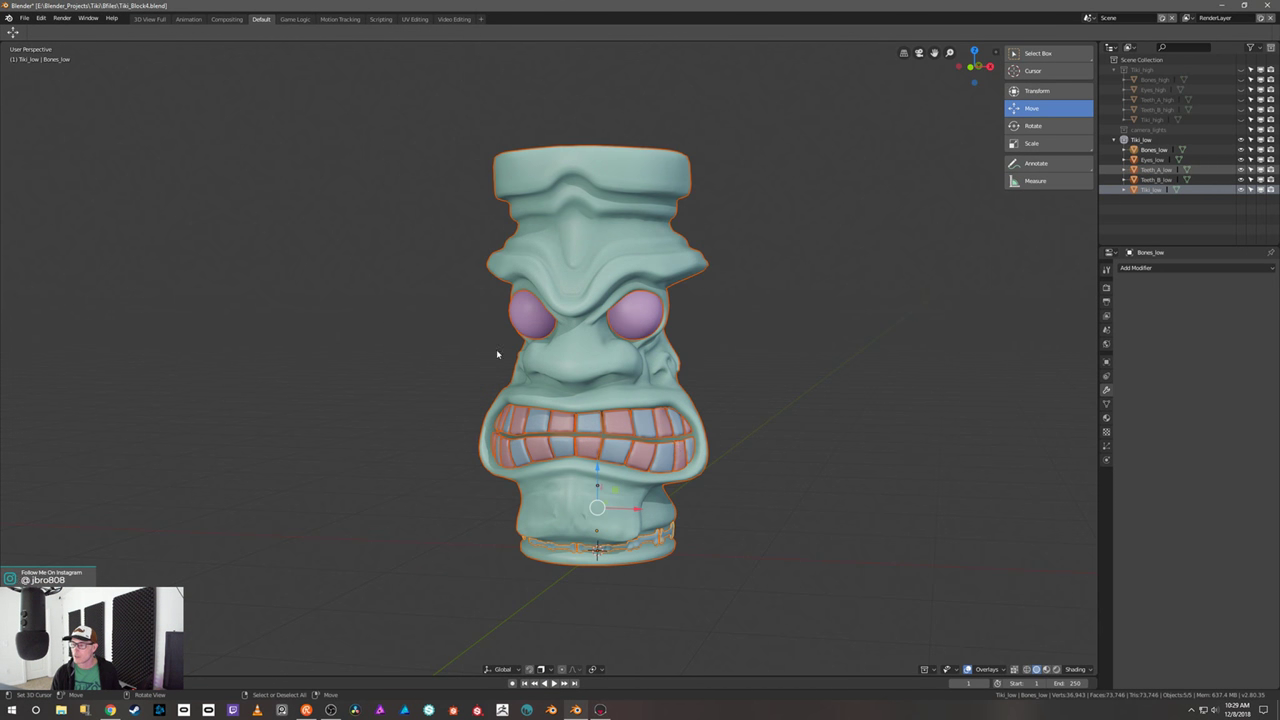
- Re-export the low-poly parts over Tiki_low.fbx in BExports, then deselect everything
click(26, 19)
mouse_move(84, 216)
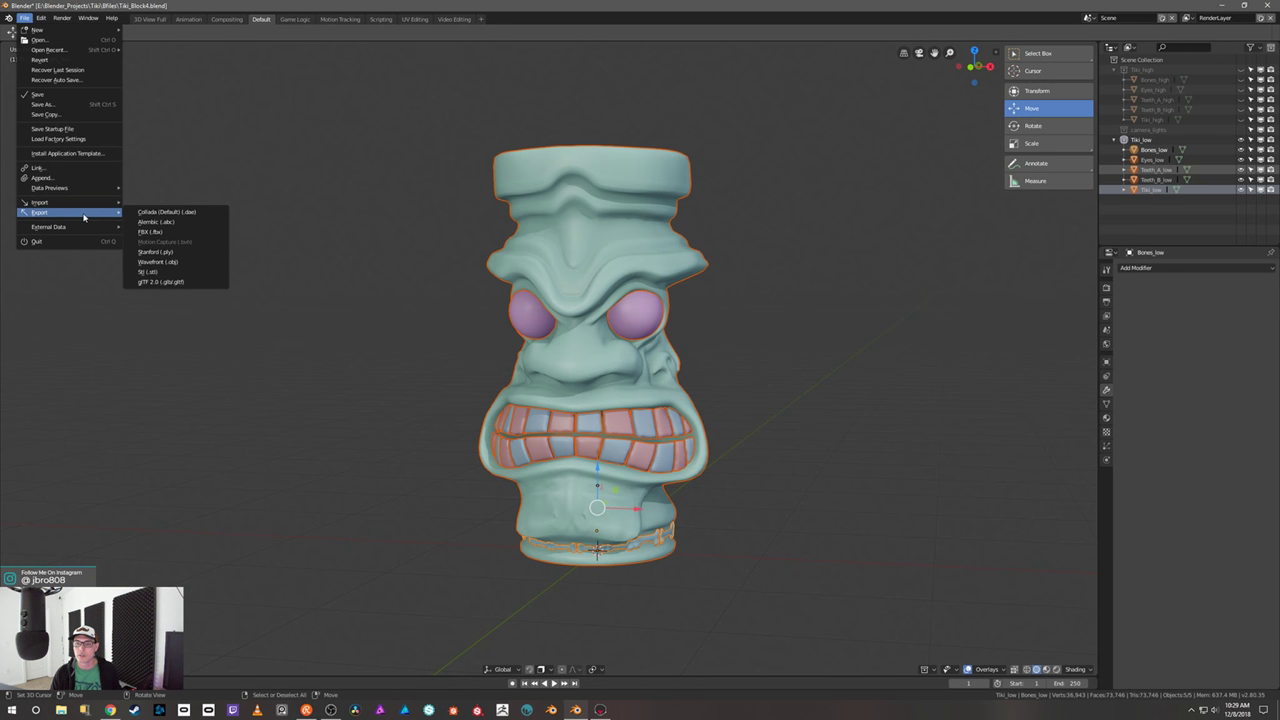
click(142, 231)
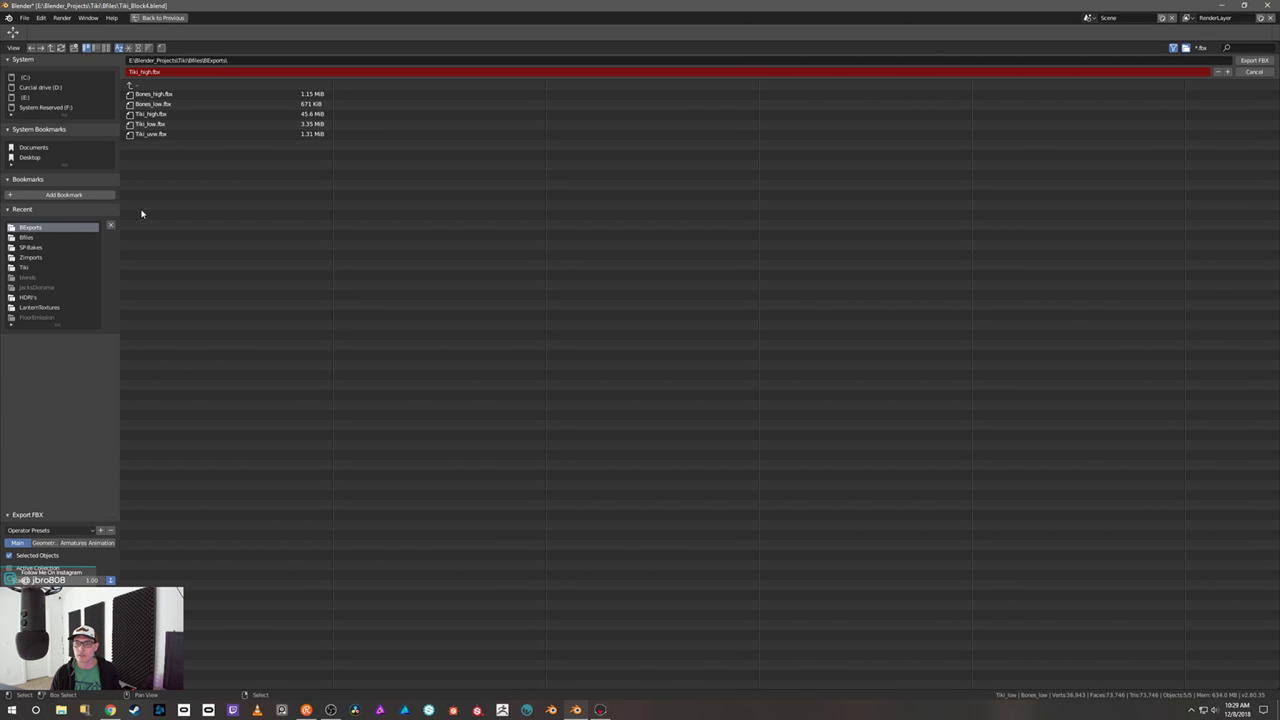
click(151, 124)
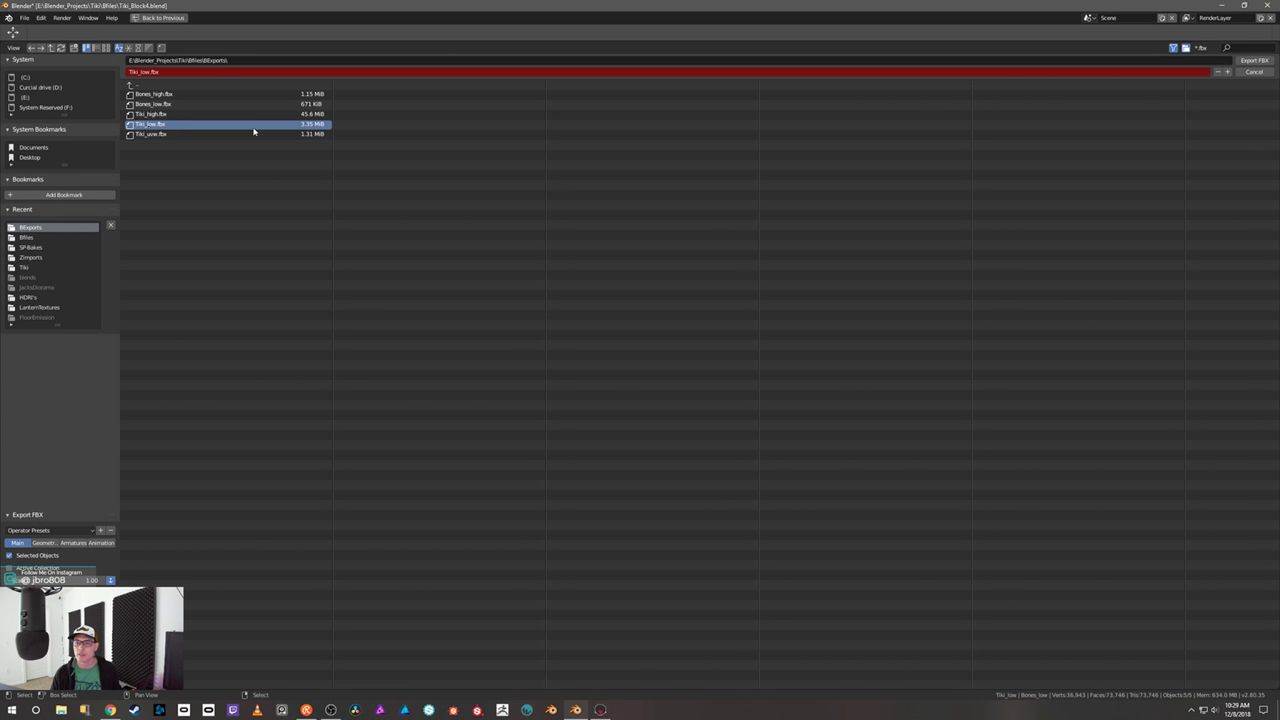
click(1254, 61)
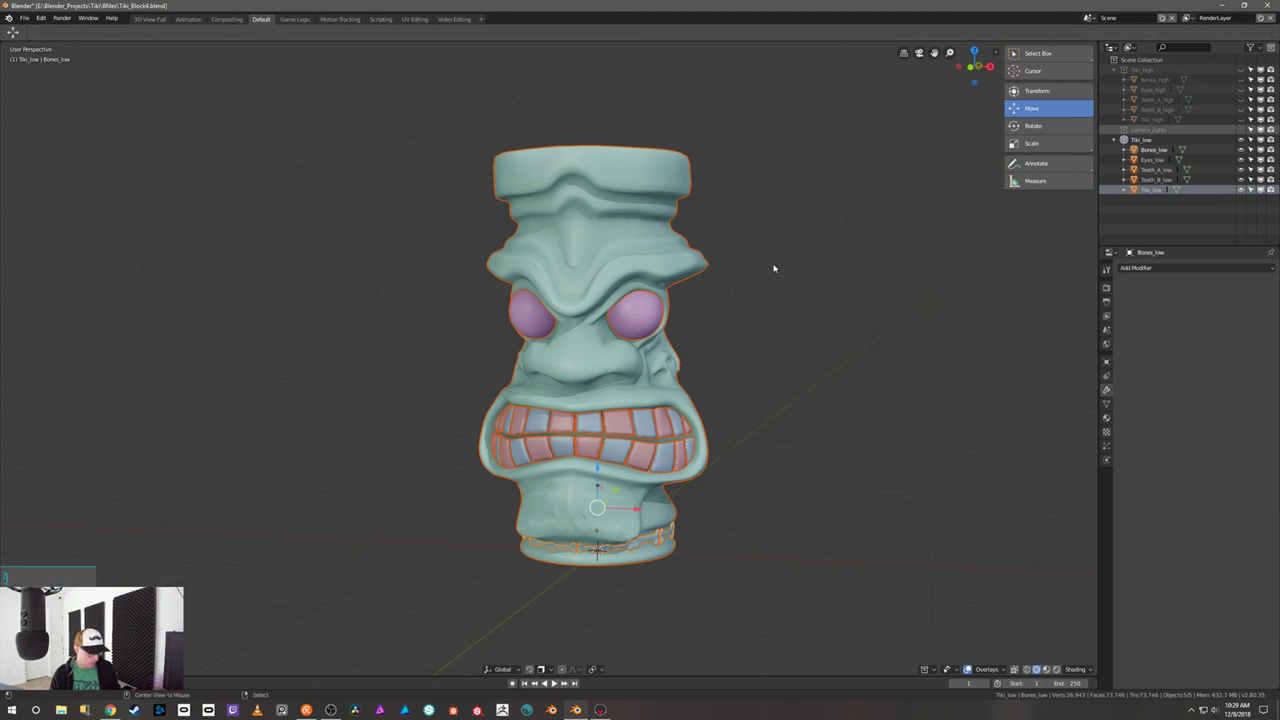
key(alt+a)
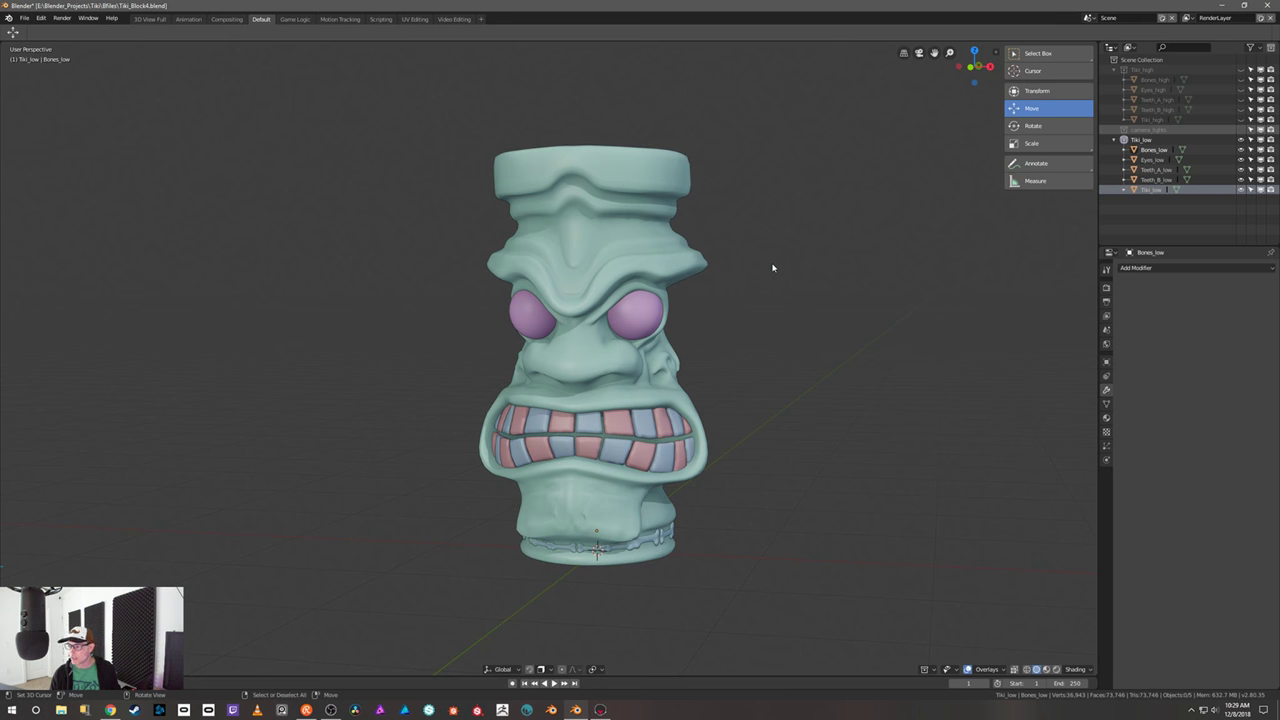
- Reframe the view on the tiki model and save the Blender file
middle_drag(772, 267, 774, 294)
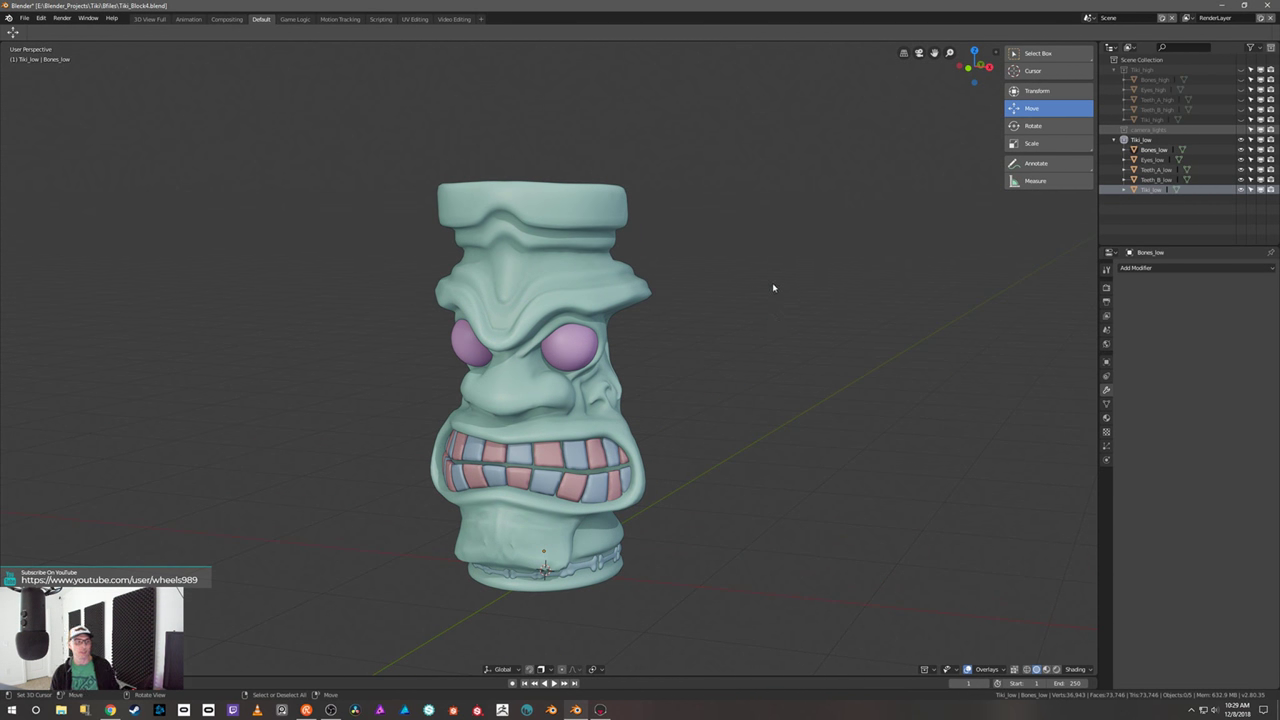
shift+middle_drag(743, 277, 785, 277)
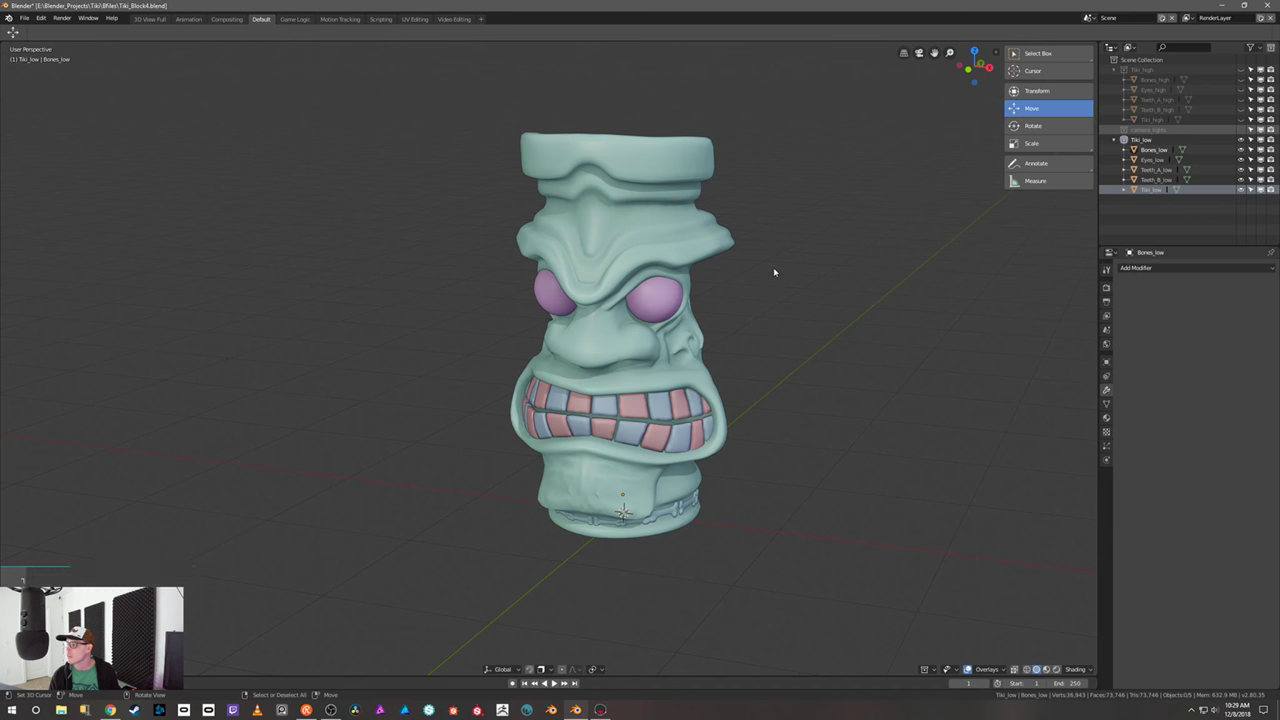
alt+middle_drag(771, 280, 794, 270)
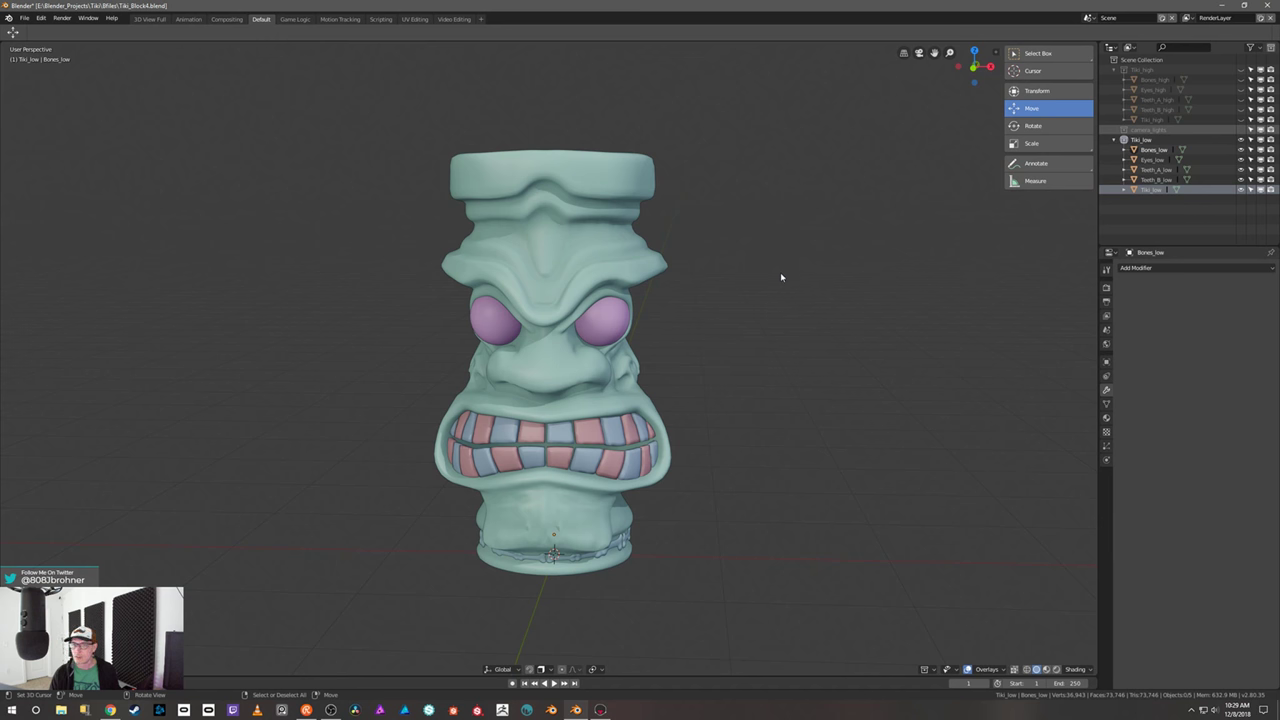
click(24, 19)
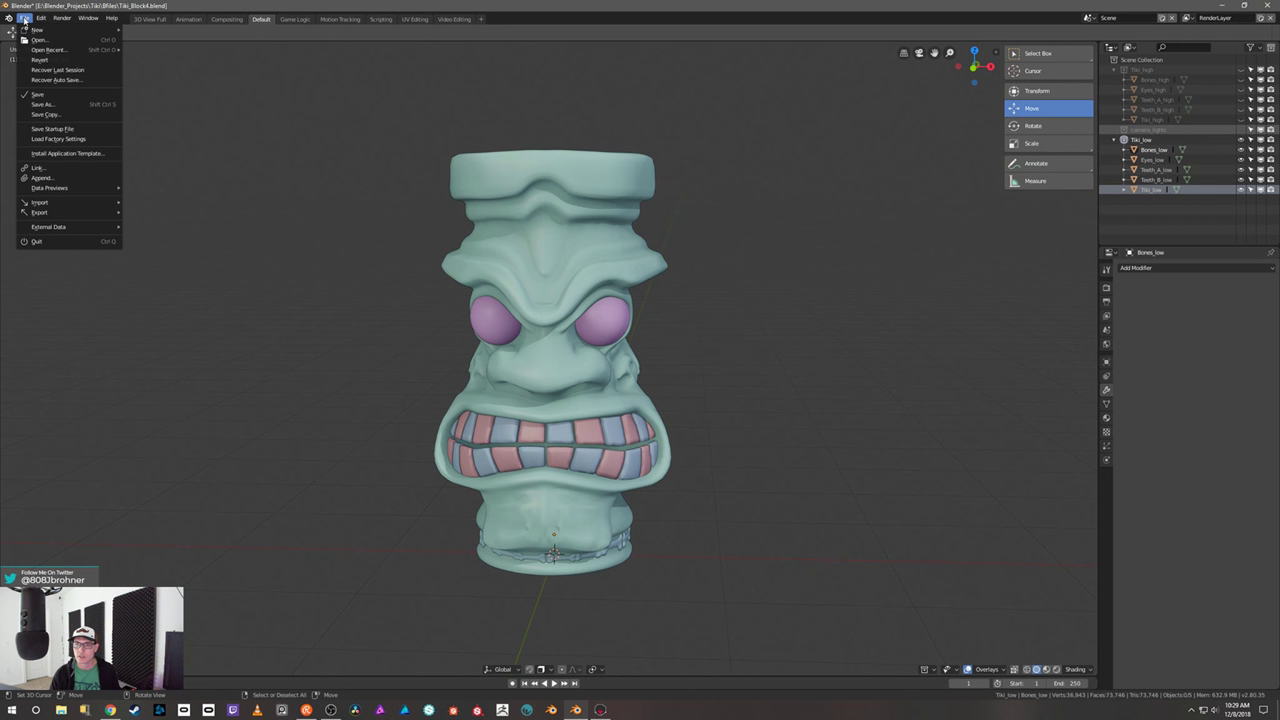
click(40, 94)
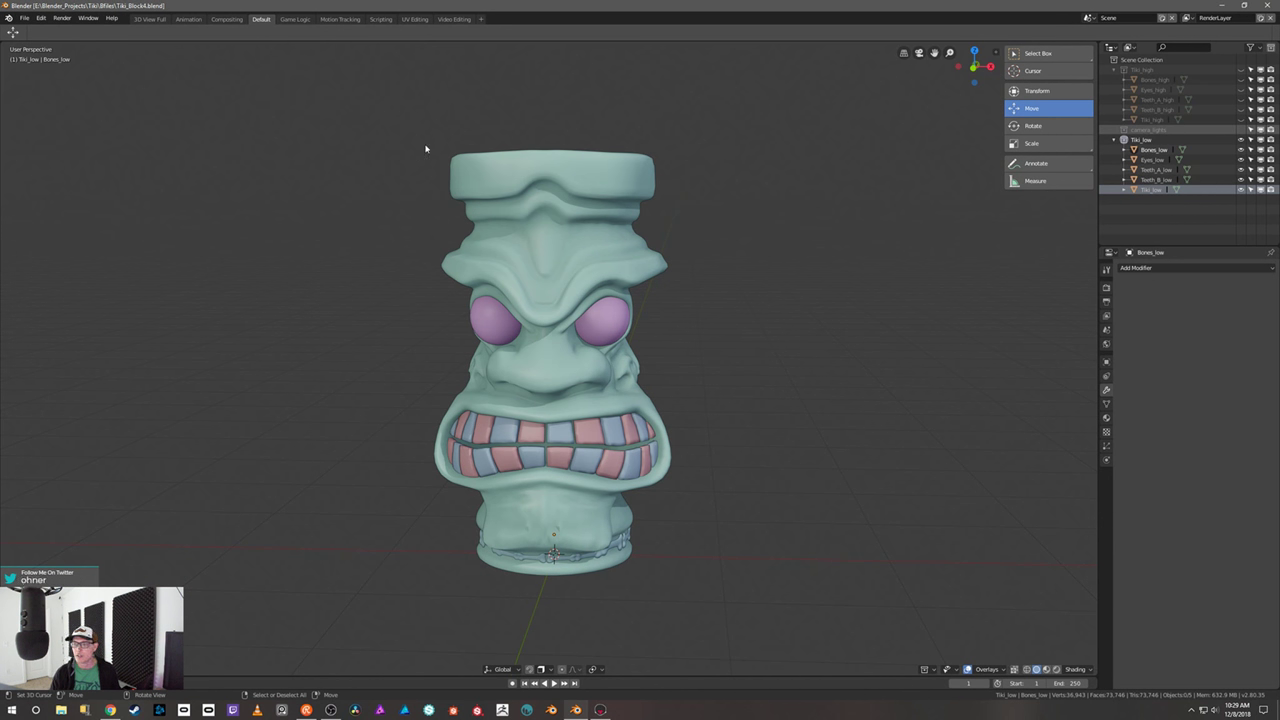
middle_drag(602, 124, 710, 84)
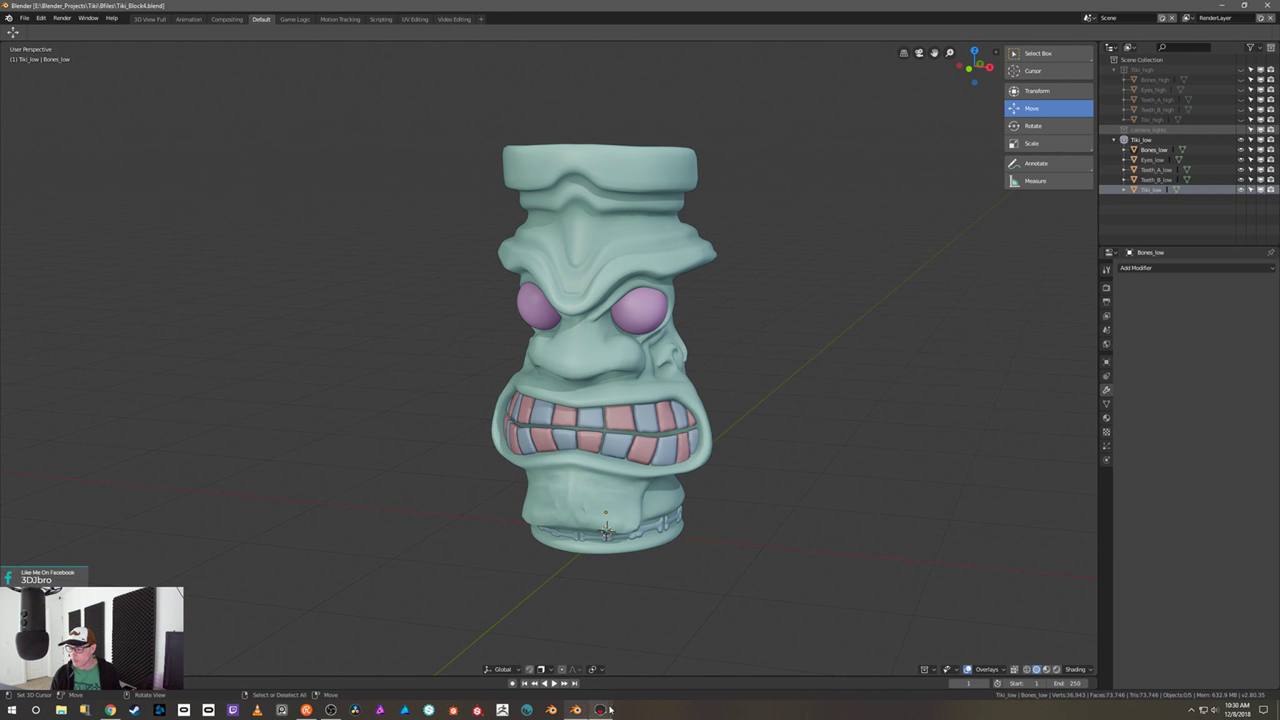
mouse_move(600, 712)
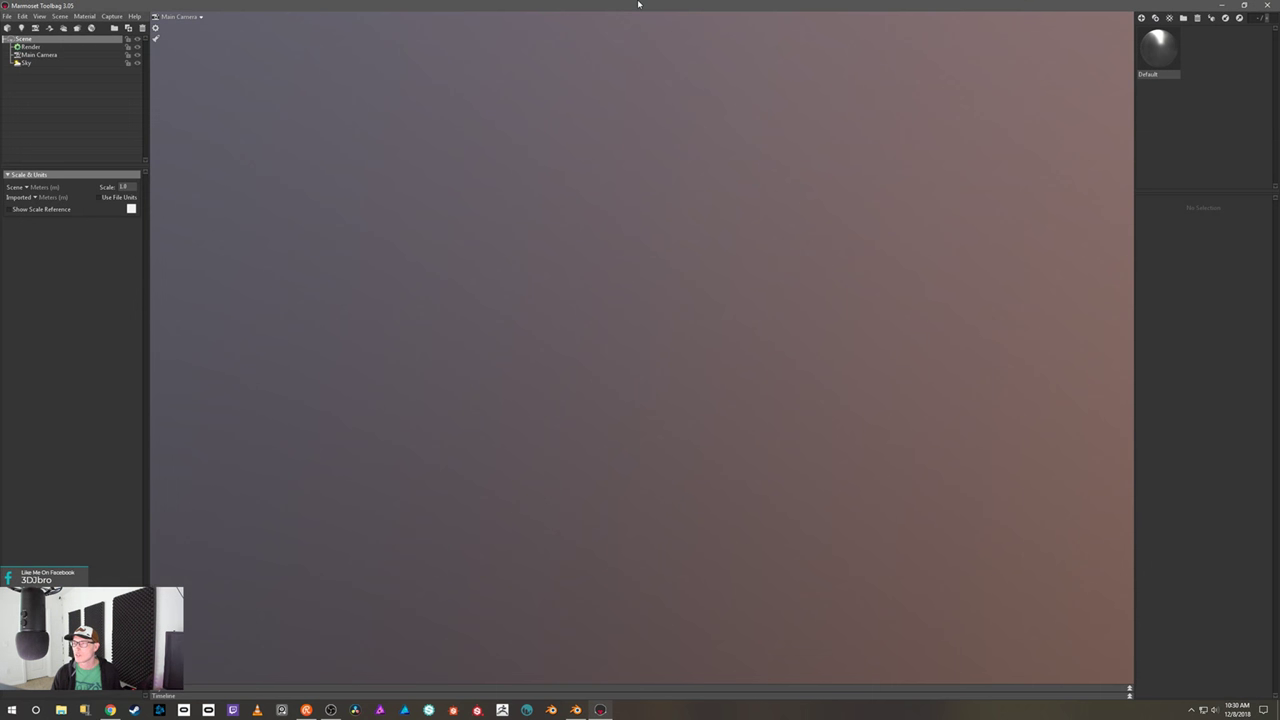
- Light the scene with the Tokyo Takeshita sky preset and set the backdrop mode to Color
click(39, 63)
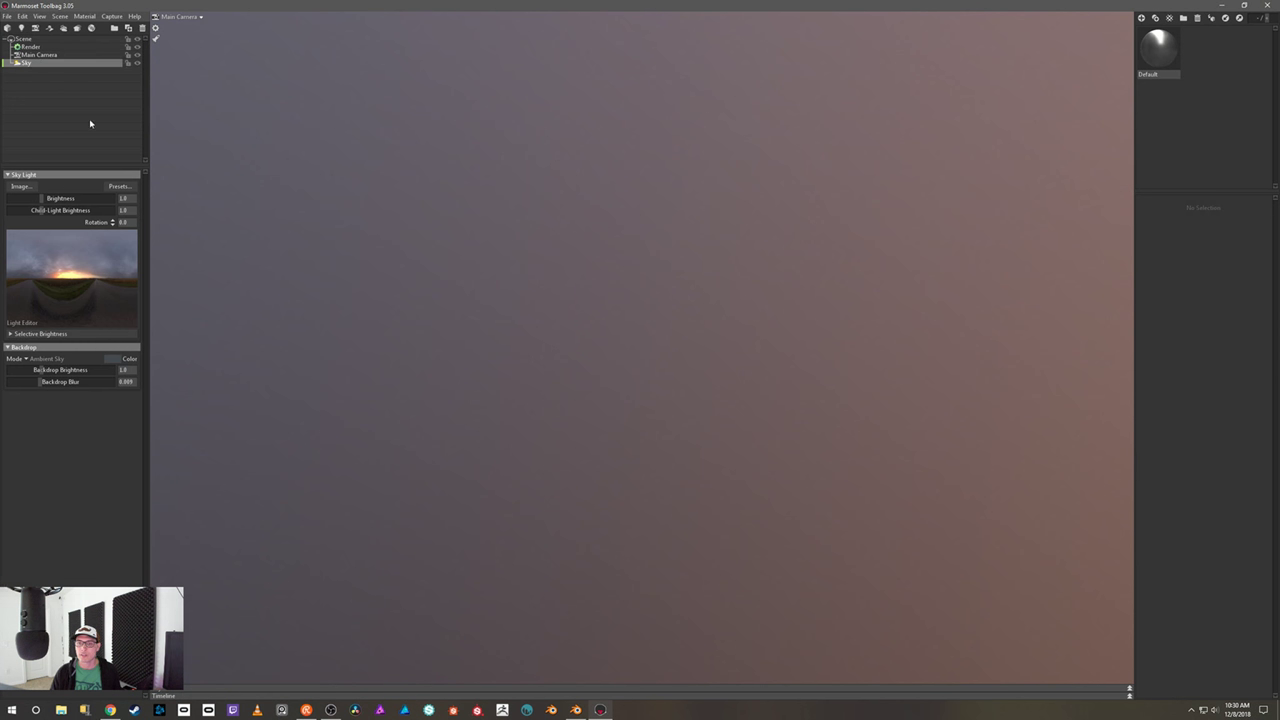
click(119, 186)
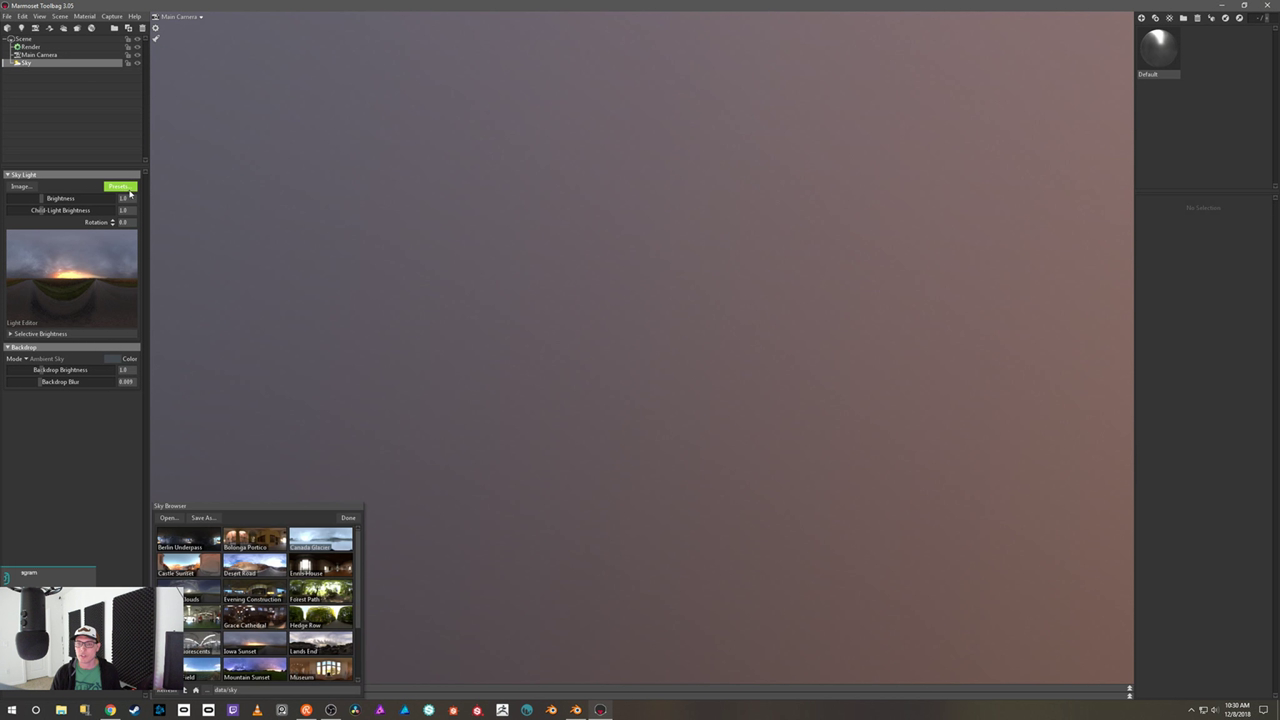
scroll(333, 653, down, 3)
click(336, 646)
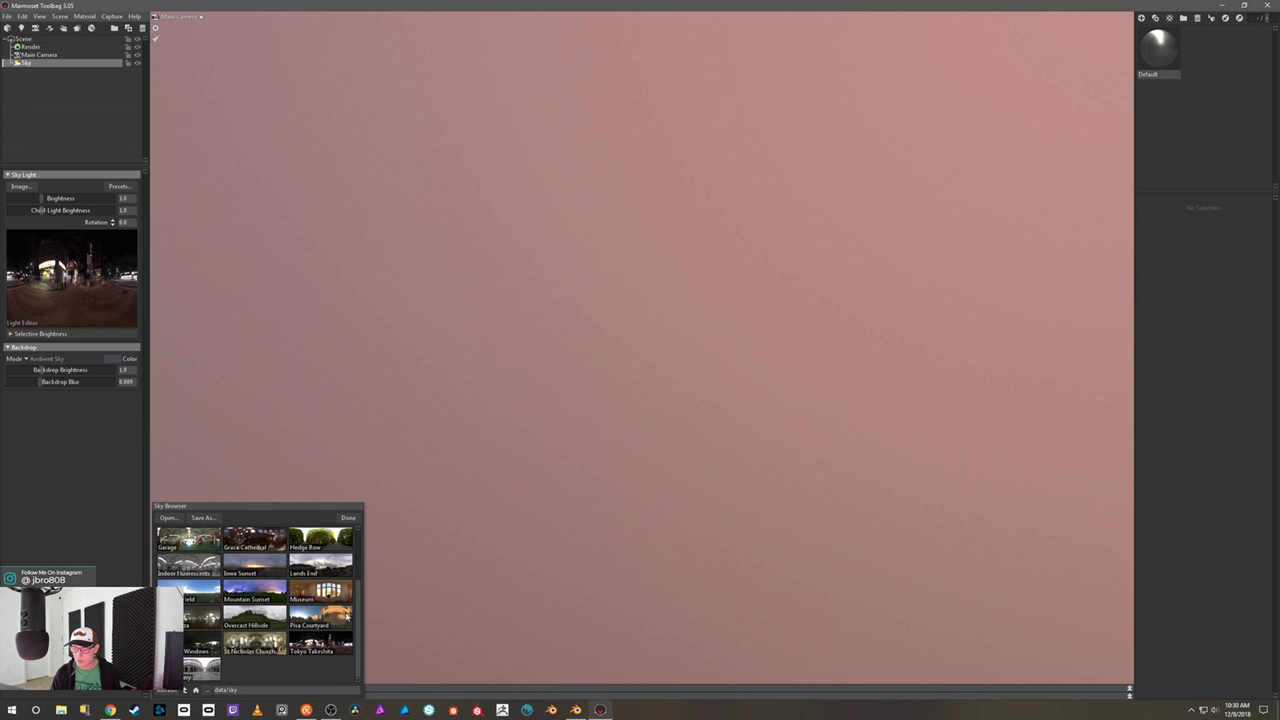
click(348, 518)
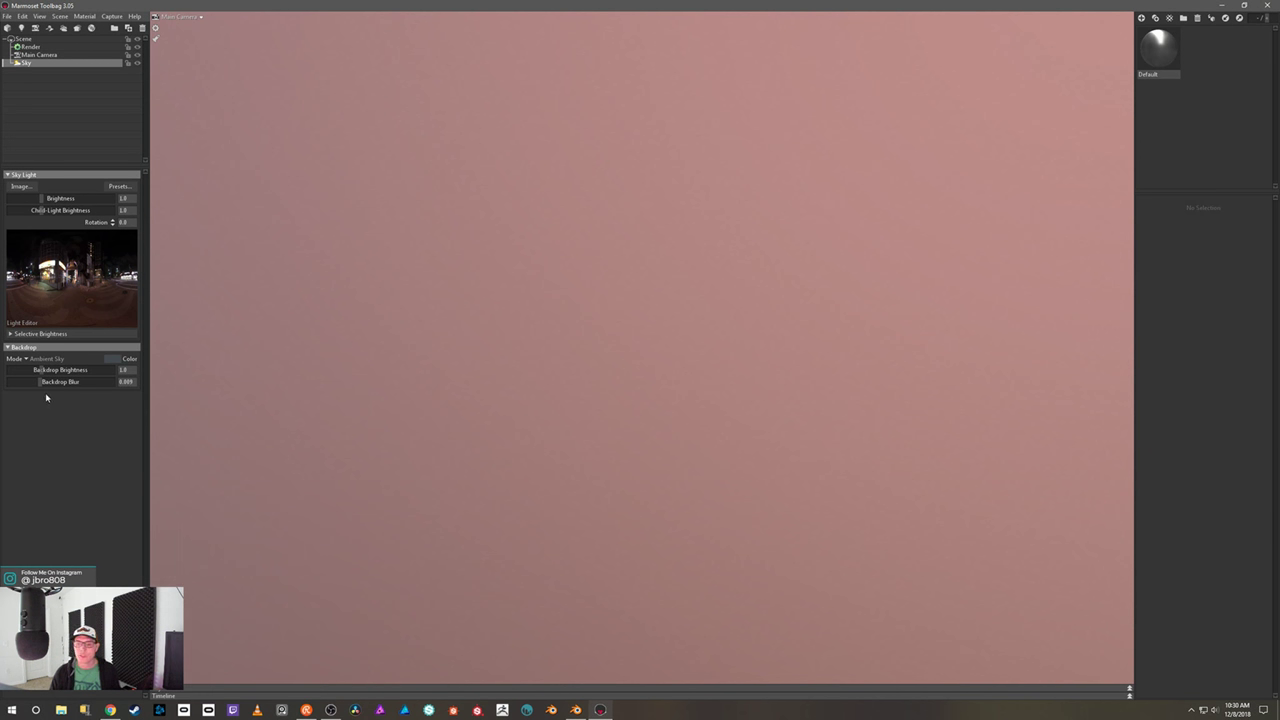
click(28, 360)
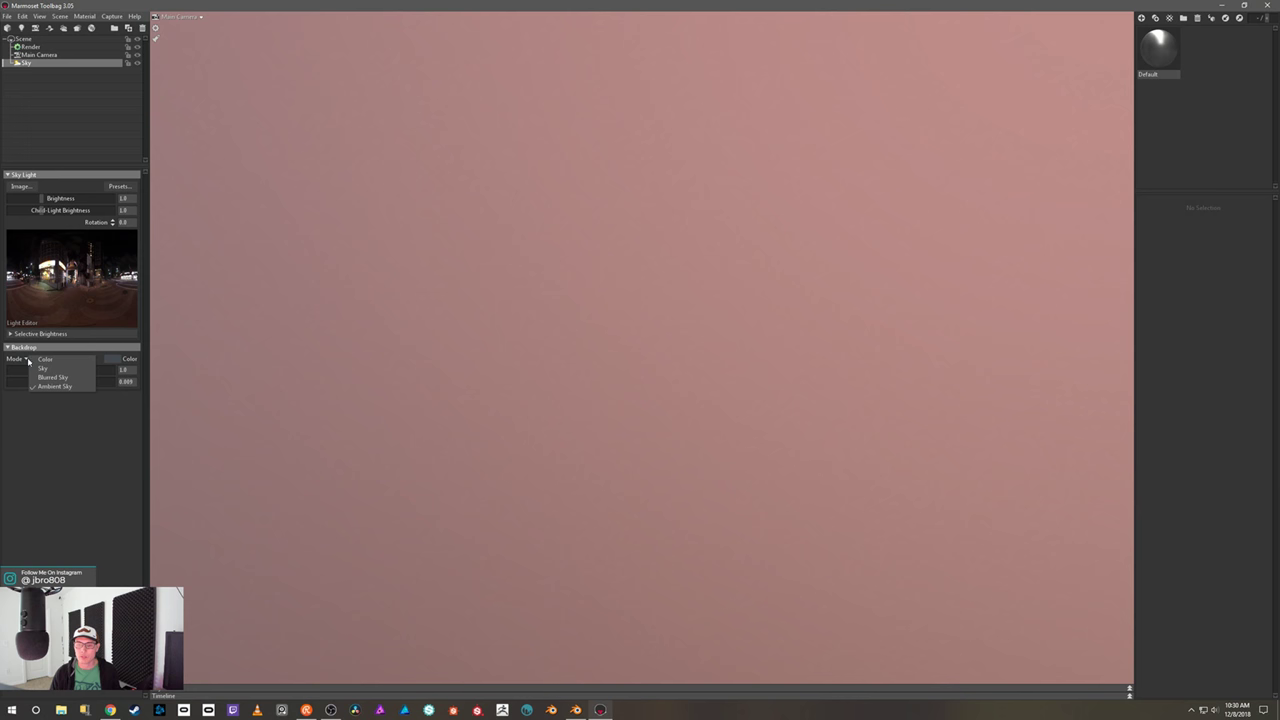
click(40, 366)
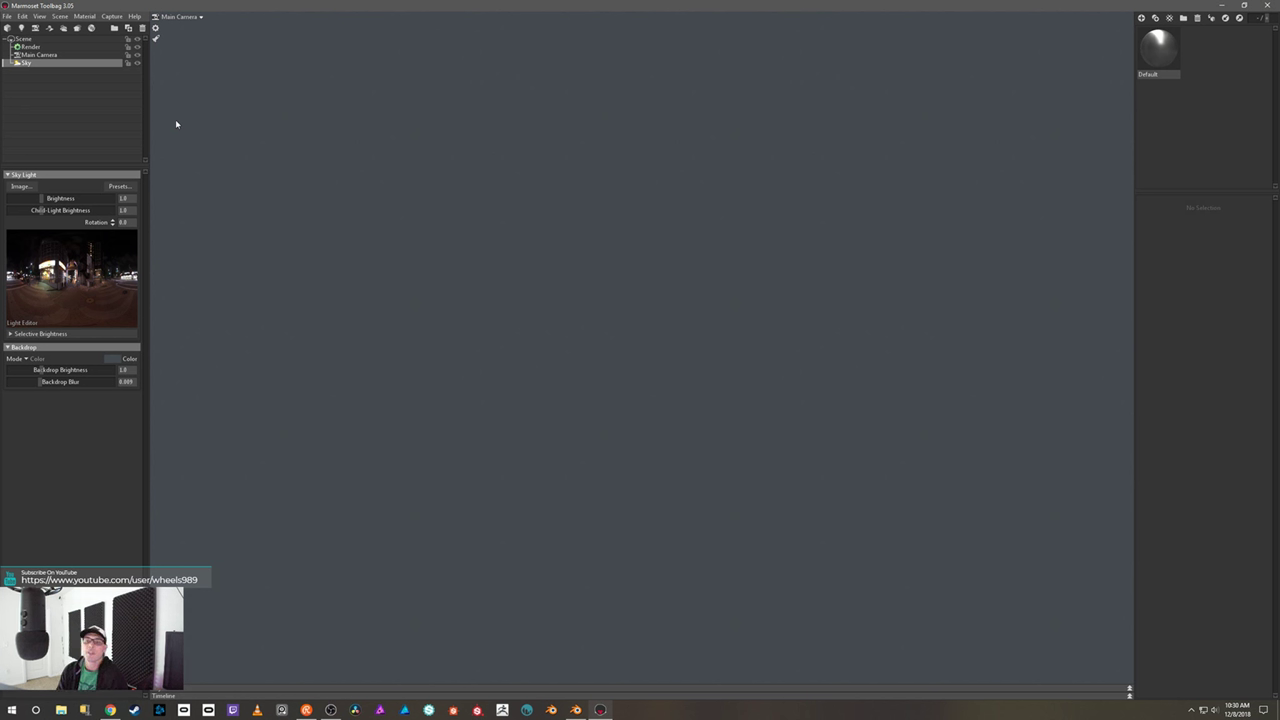
- Add Baker 1 and load Tiki_high and Tiki_low from Tiki\Bfiles\BExports with the Quick Loader
click(77, 28)
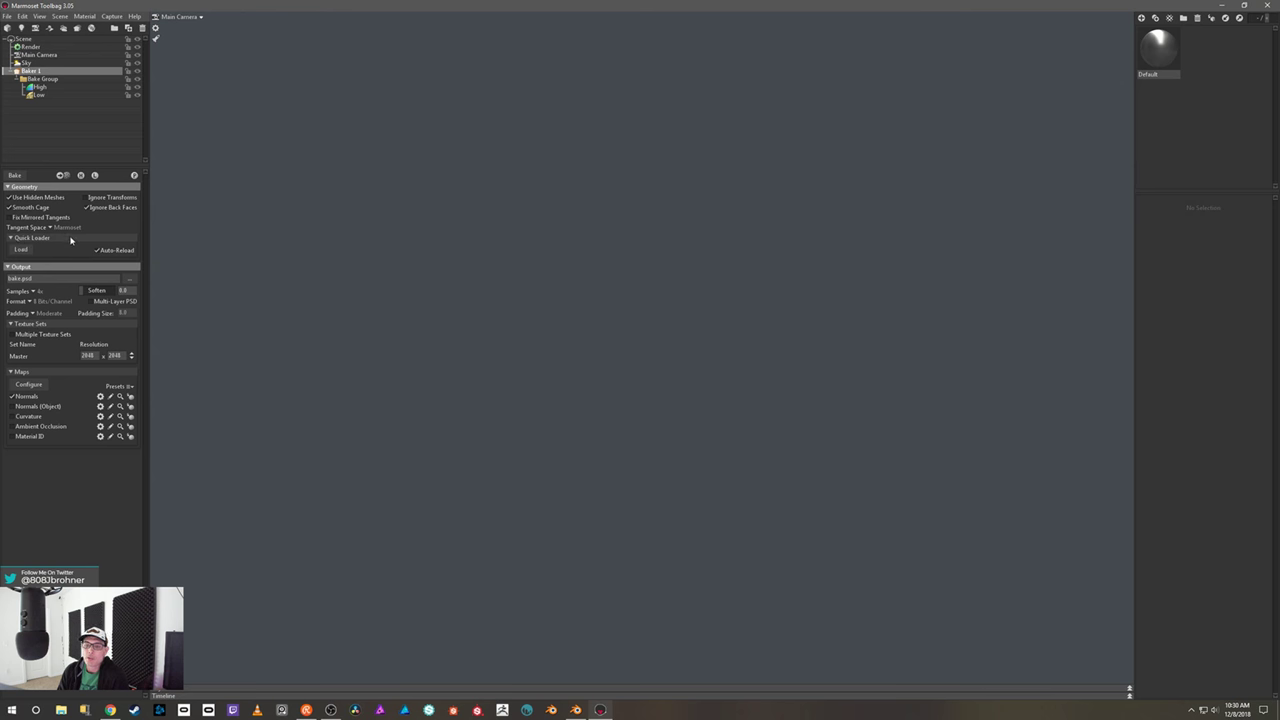
click(22, 249)
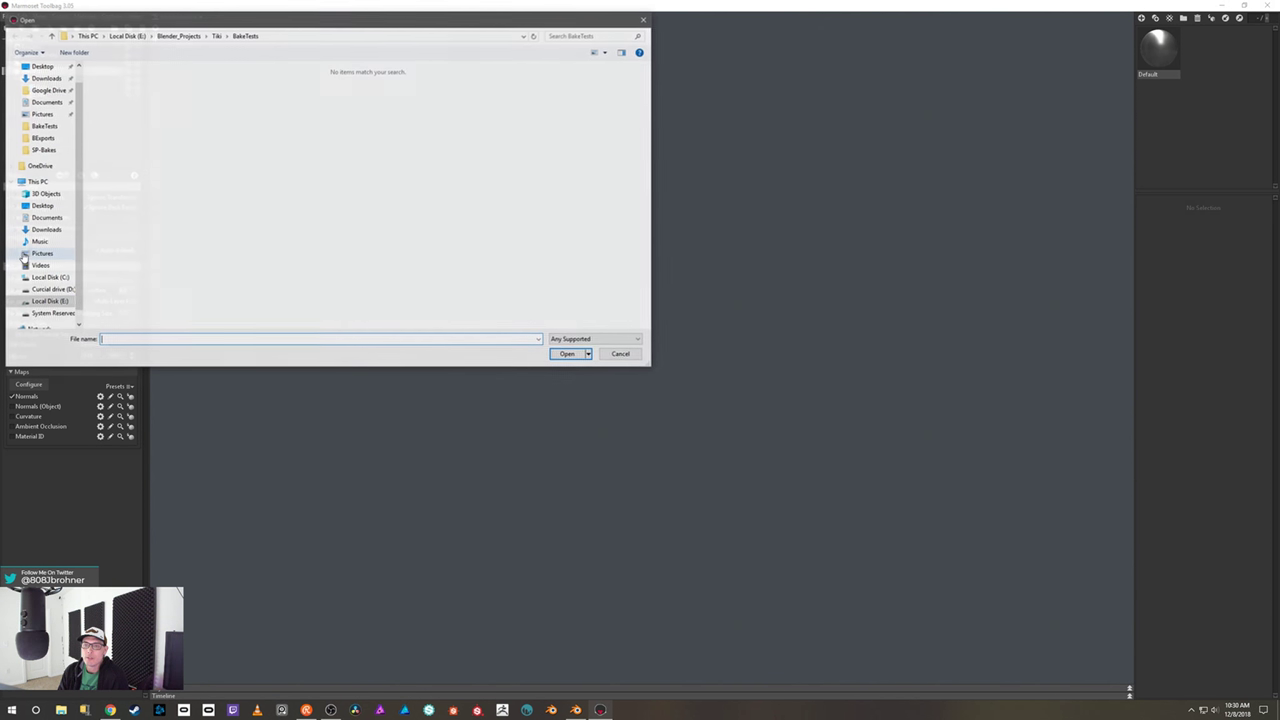
click(216, 37)
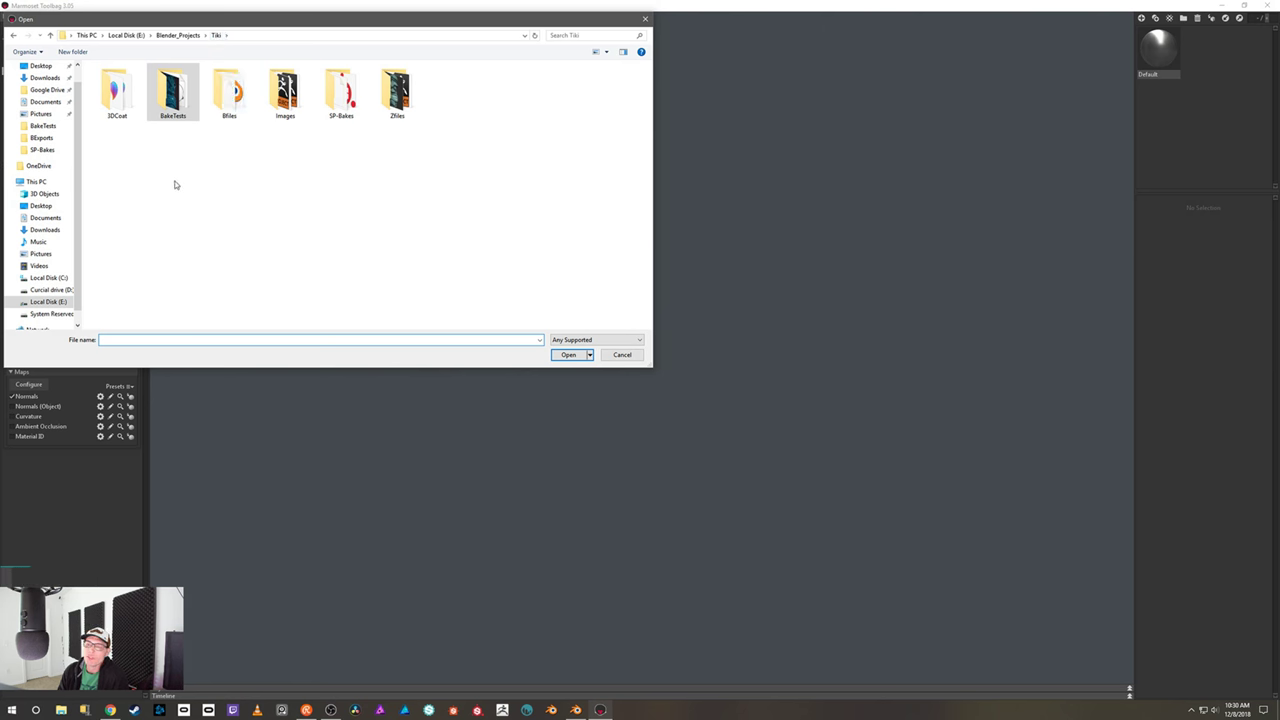
double_click(236, 103)
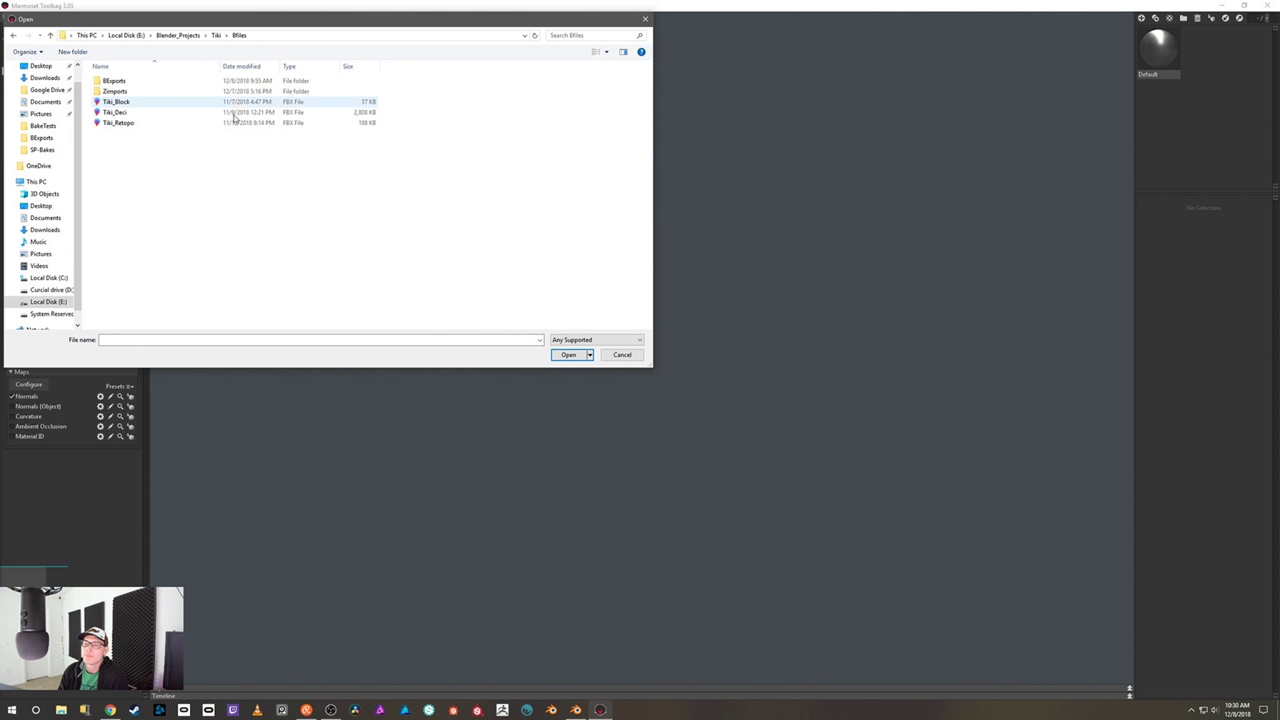
double_click(127, 88)
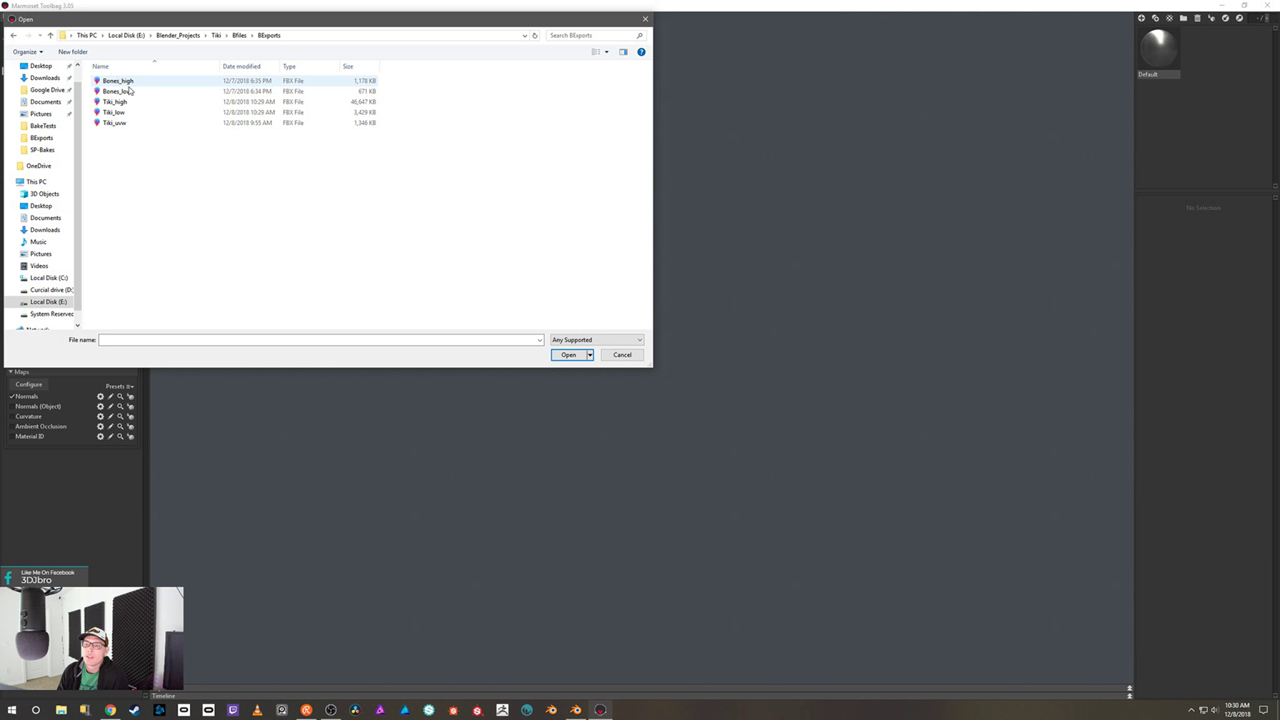
drag(391, 110, 336, 116)
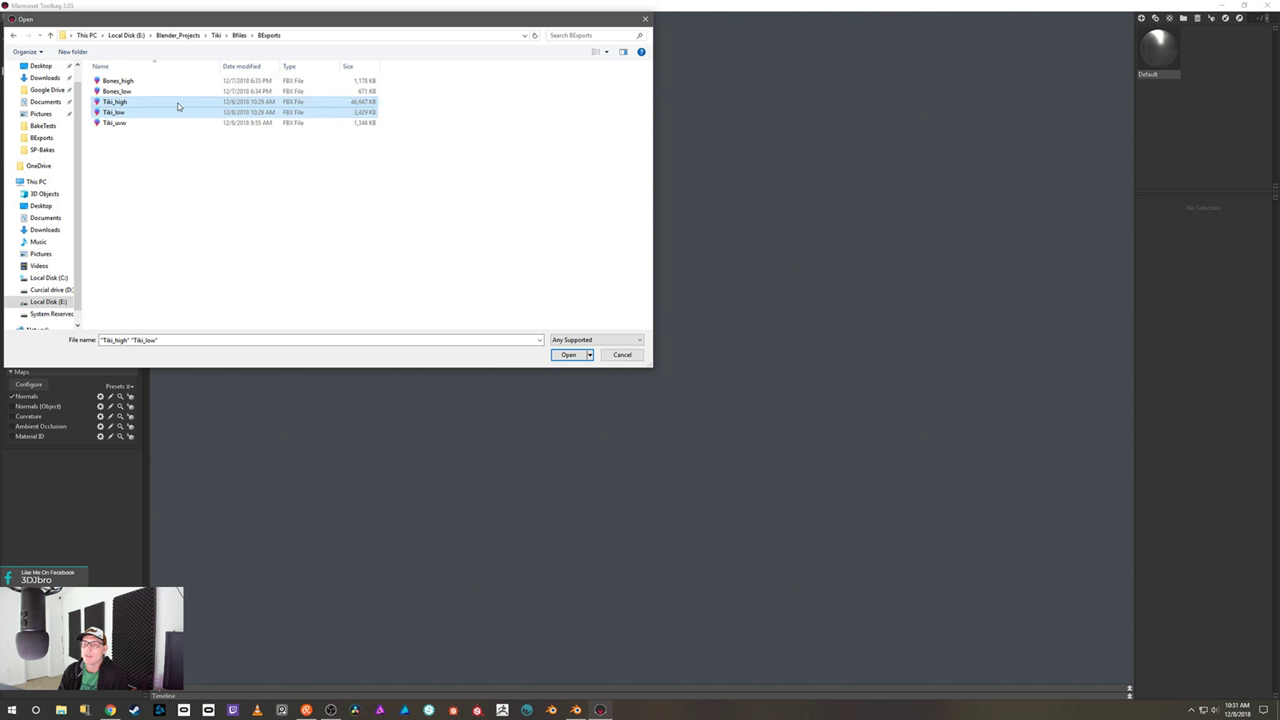
click(569, 355)
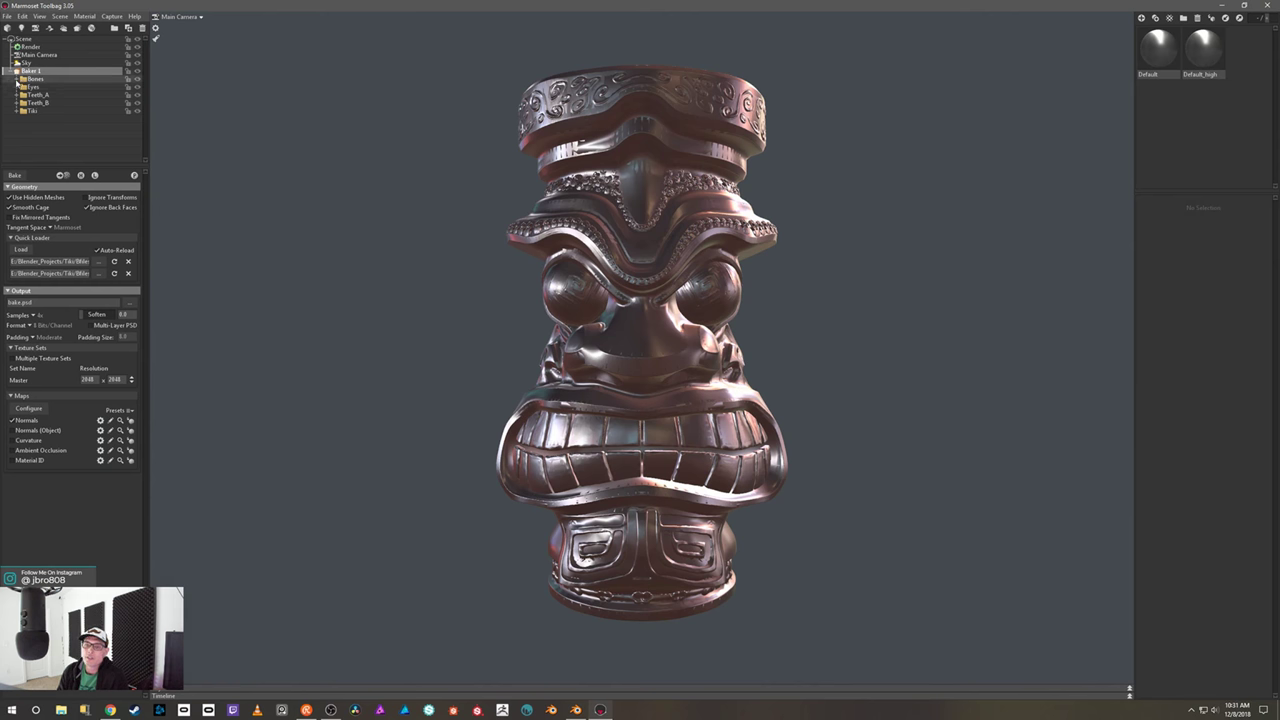
- Expand the Bones bake group and select its Low mesh to preview the cage from several angles
click(17, 80)
click(38, 102)
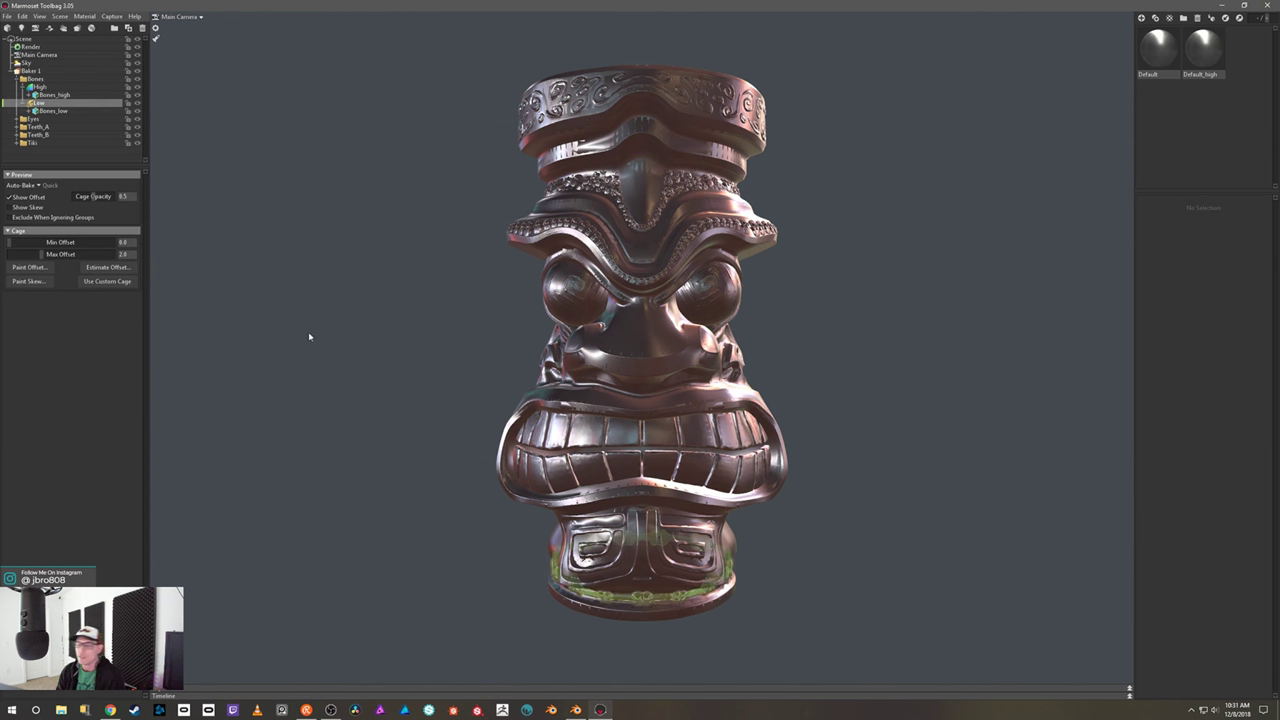
drag(357, 389, 411, 417)
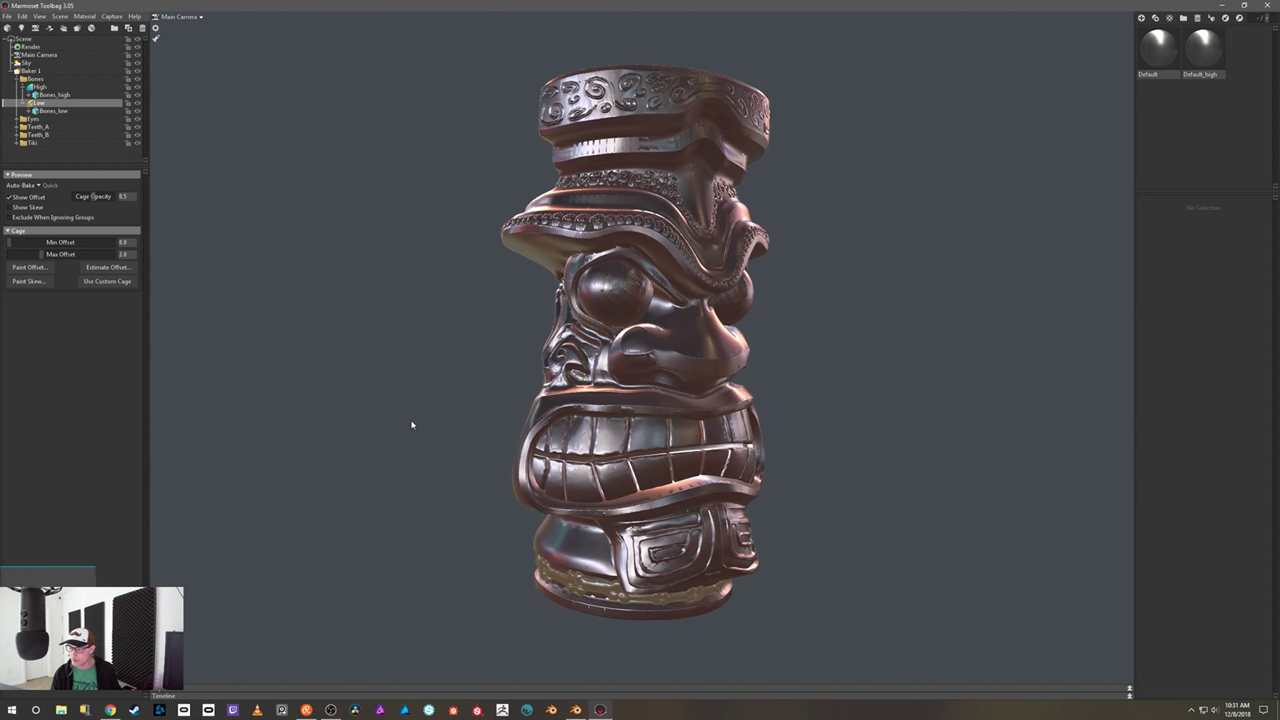
scroll(411, 417, up, 5)
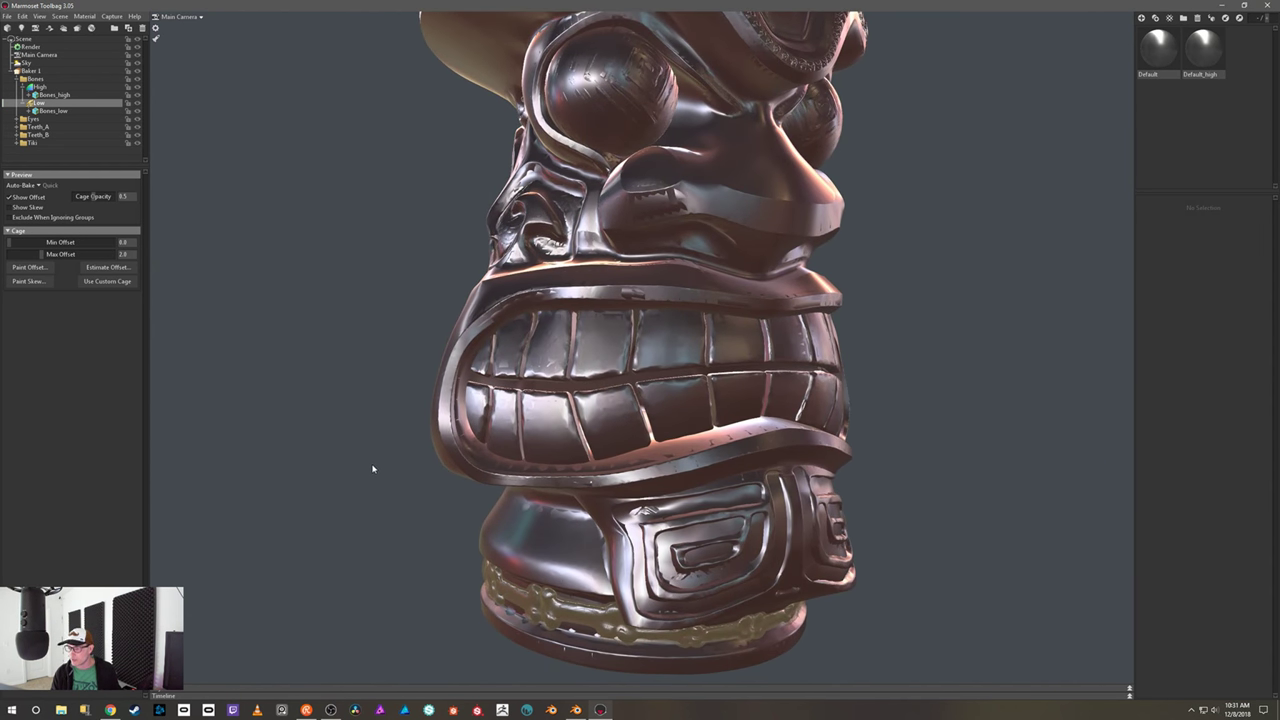
drag(372, 468, 437, 429)
scroll(437, 430, up, 3)
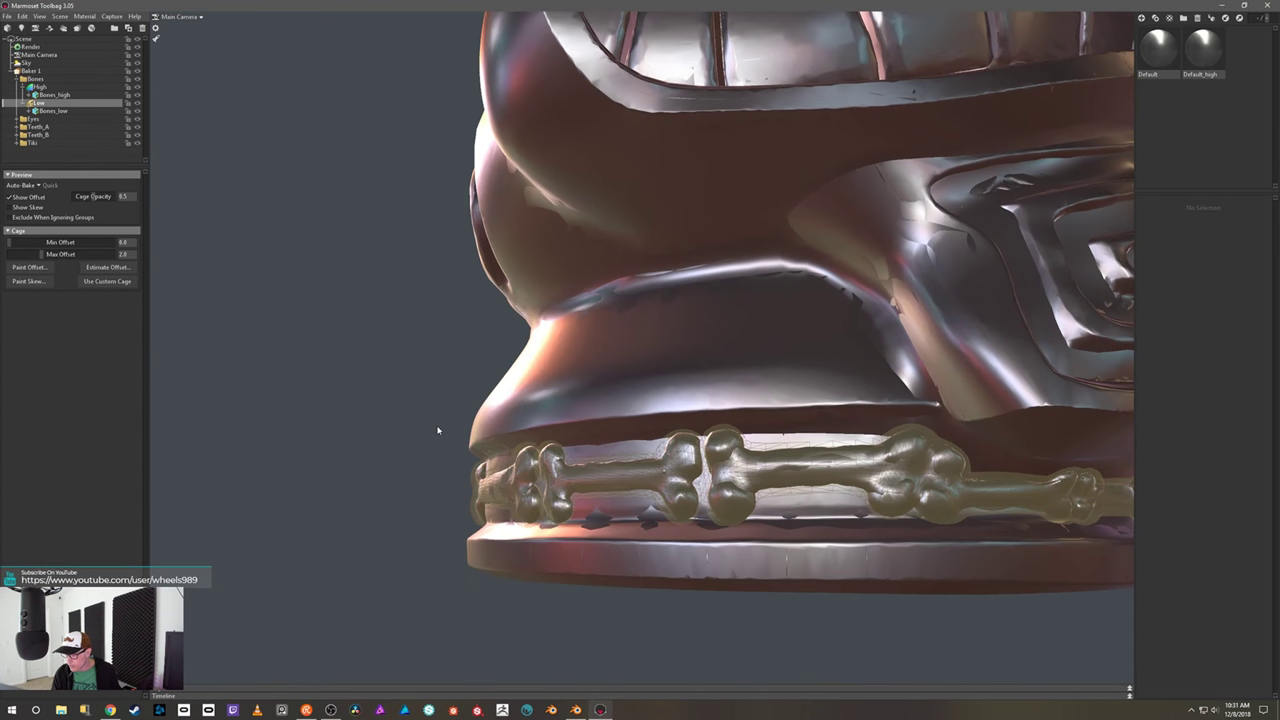
scroll(437, 430, up, 2)
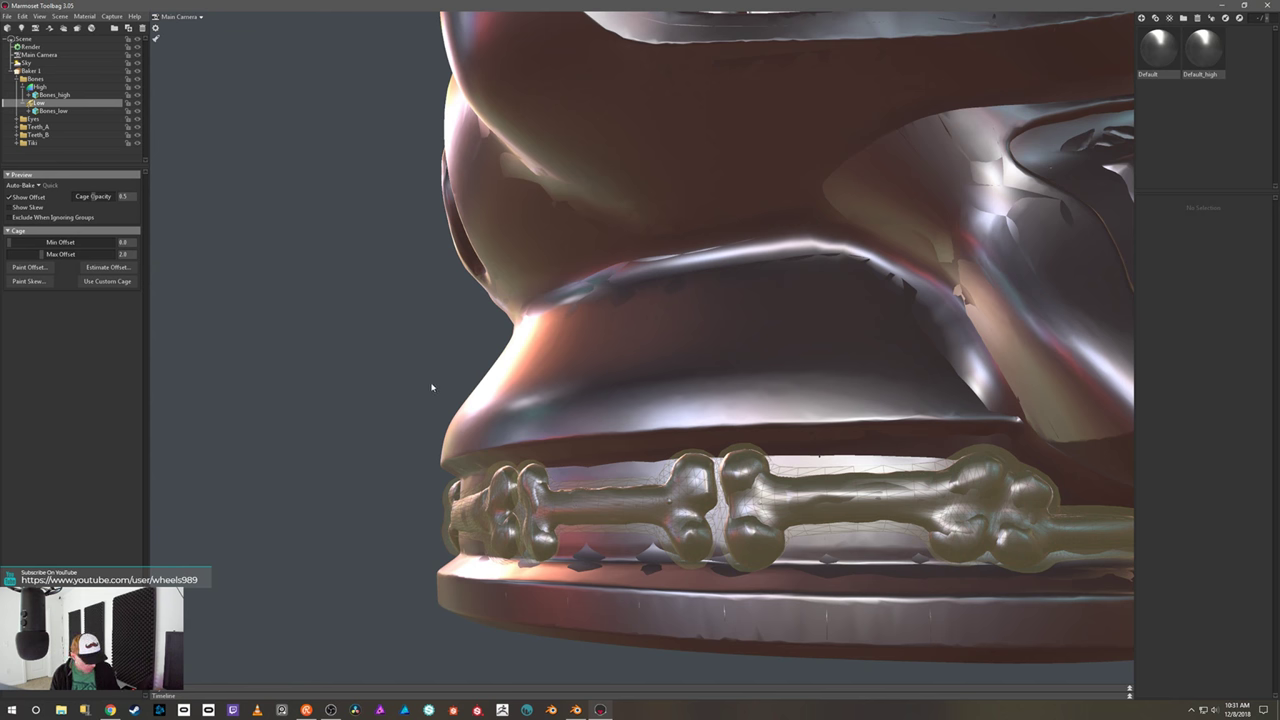
drag(431, 386, 393, 374)
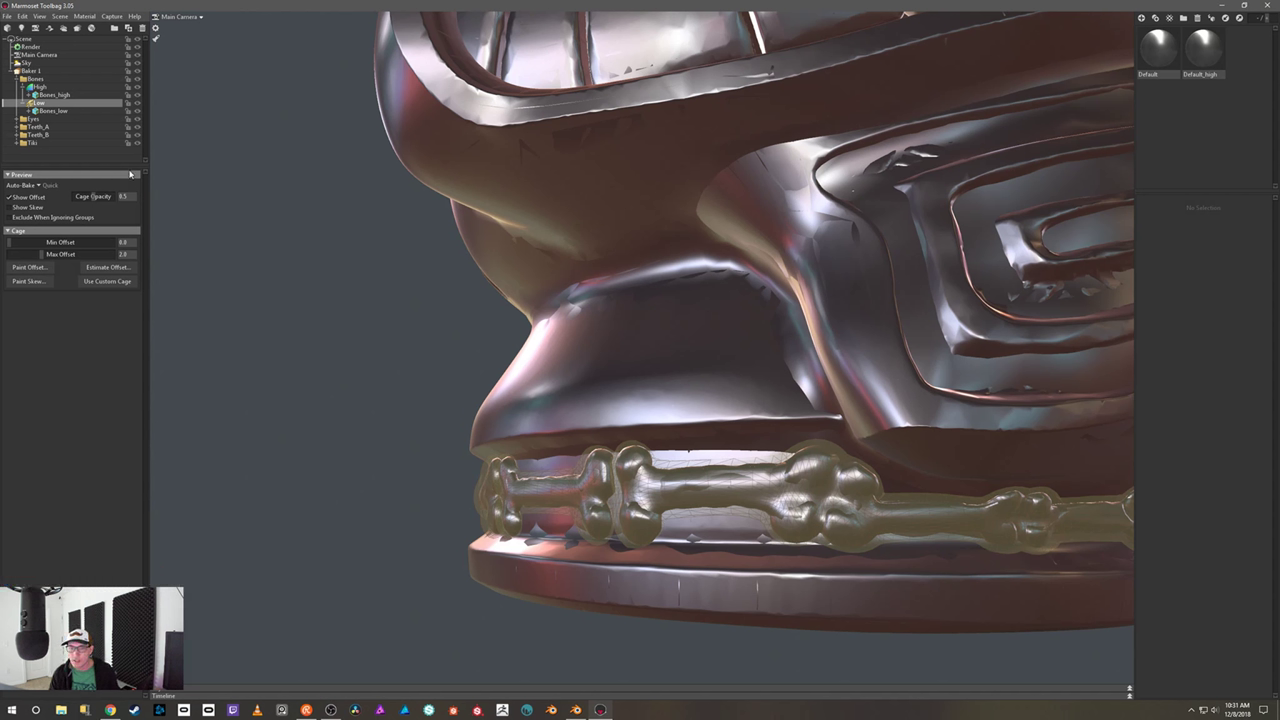
- Hide the Eyes, Teeth_A, Teeth_B and Tiki groups and lower the Bones cage Max Offset to about 1.86
click(137, 118)
click(137, 126)
click(137, 134)
click(137, 142)
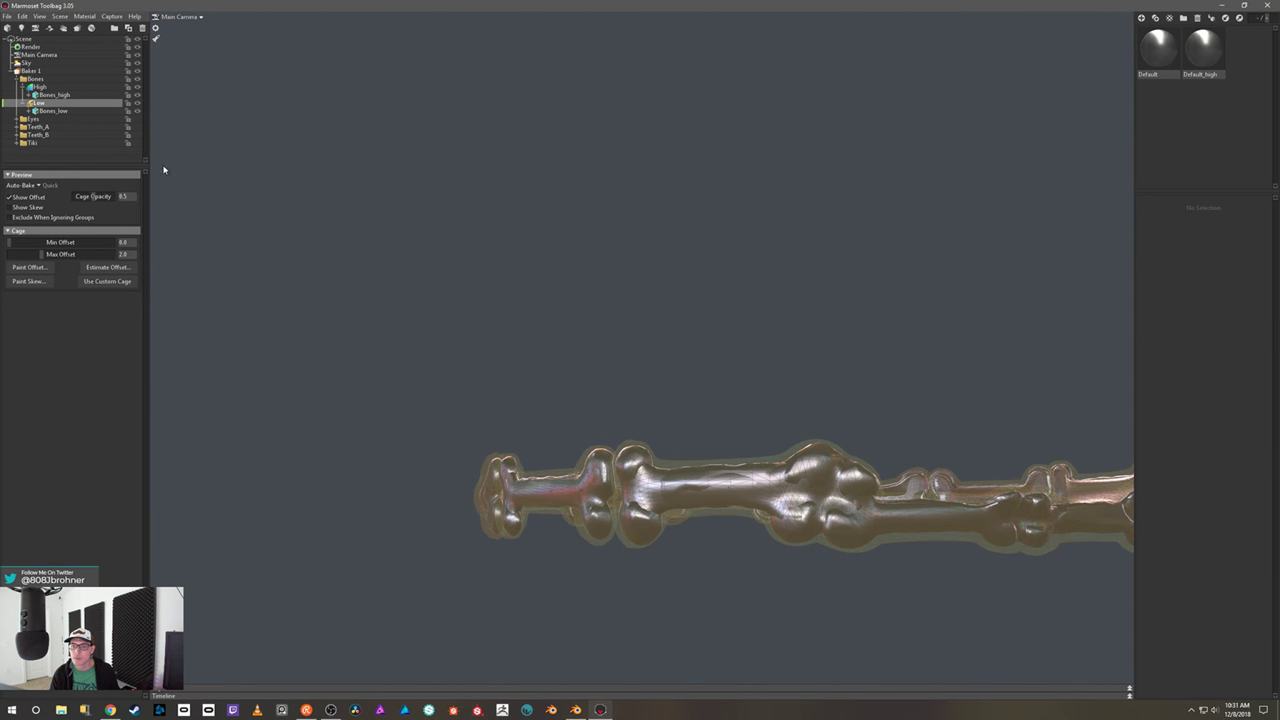
drag(368, 413, 243, 315)
click(42, 254)
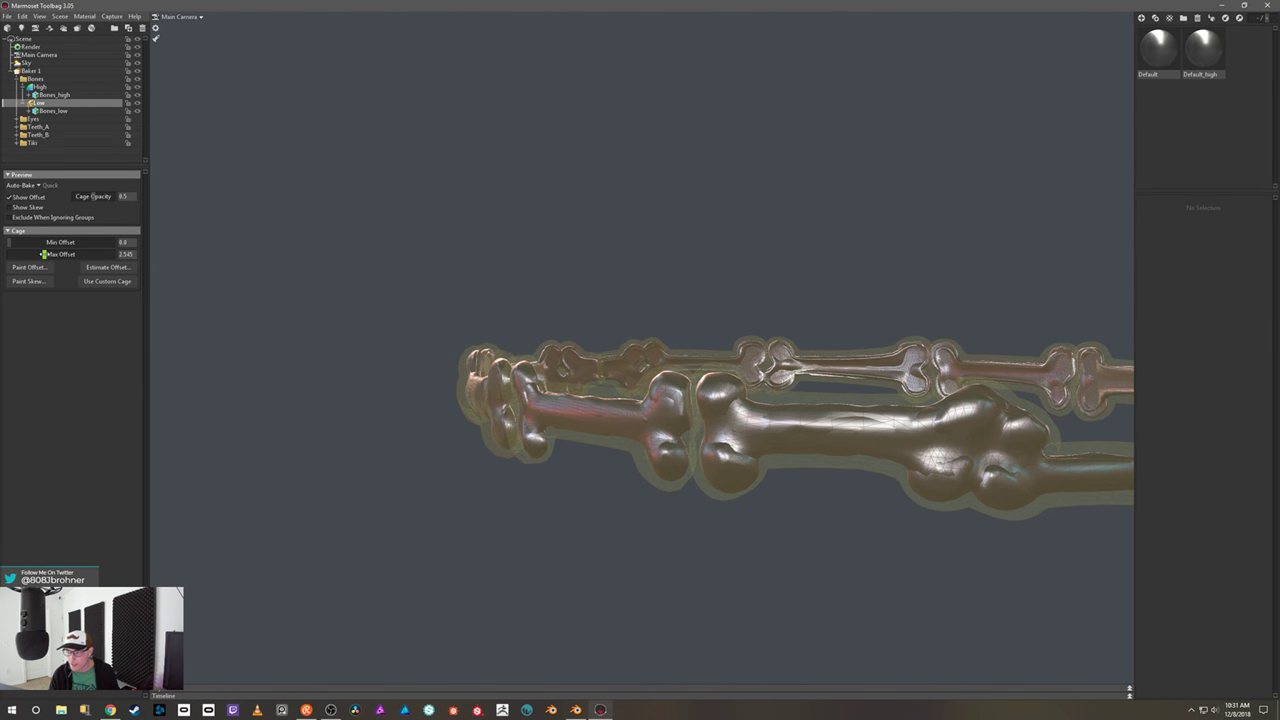
drag(43, 254, 31, 254)
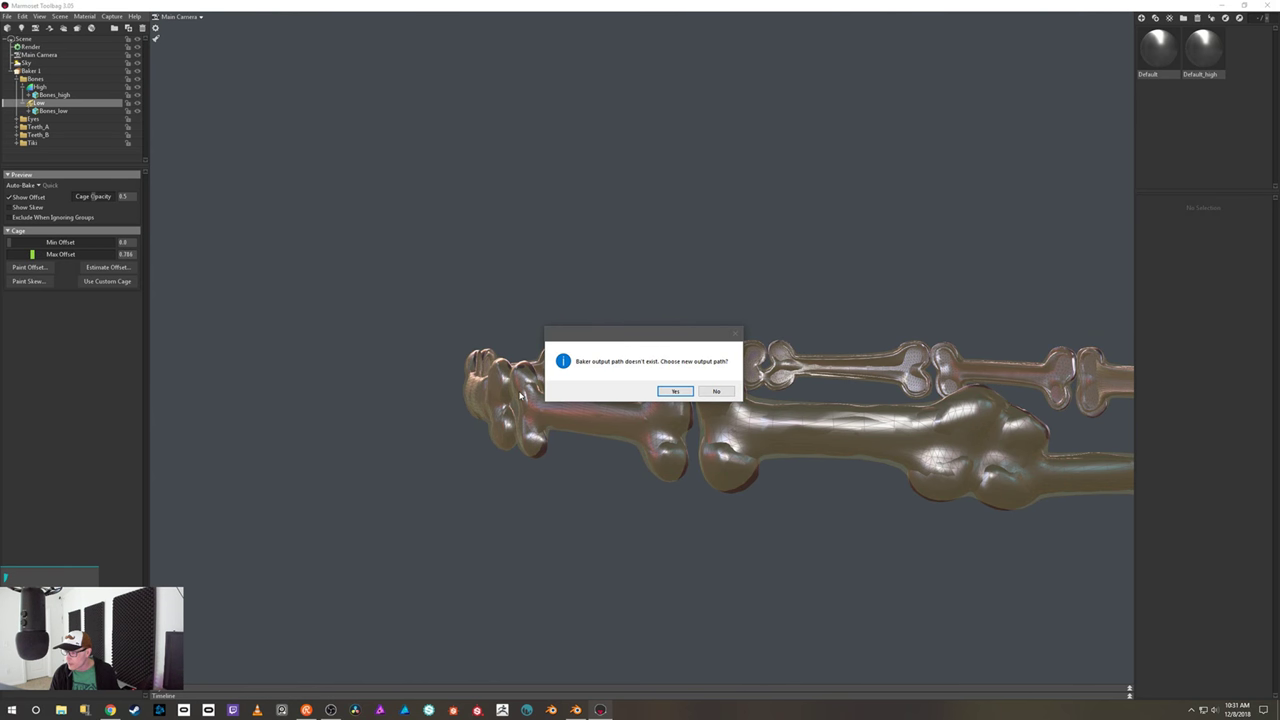
- Accept the output path prompt and create a Marmoset Bakes folder in the Tiki project folder
click(674, 391)
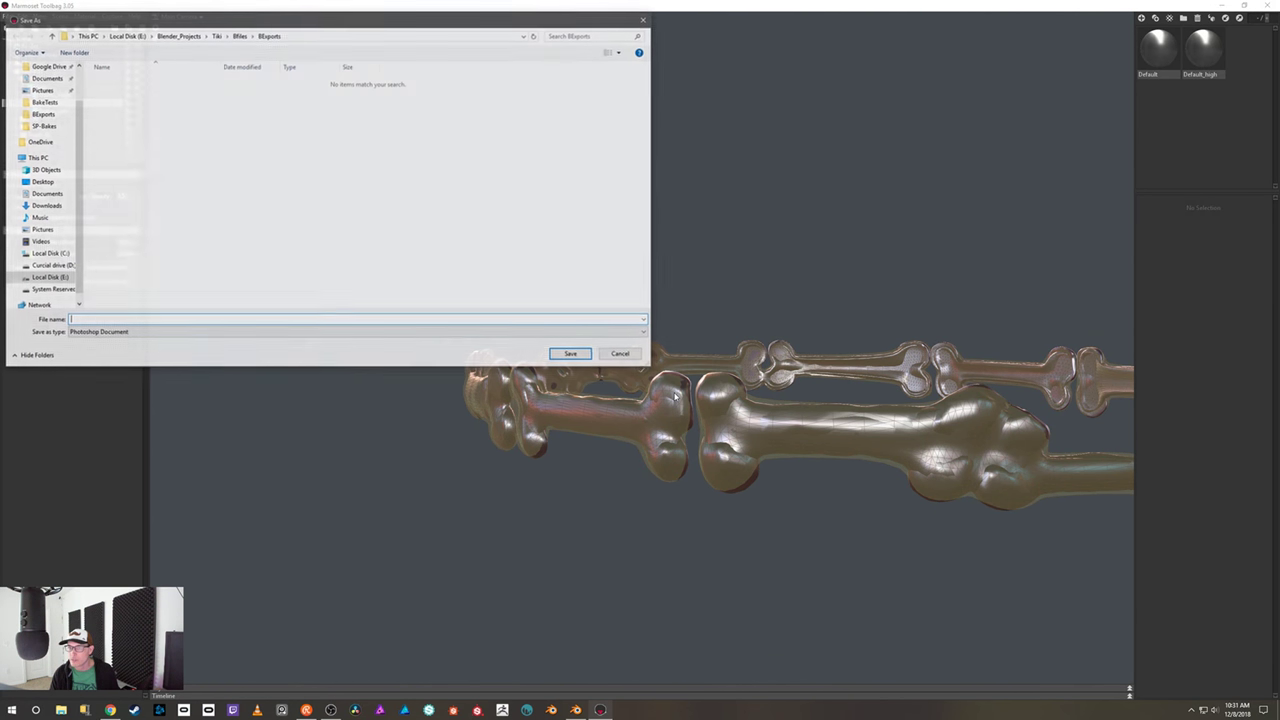
click(217, 36)
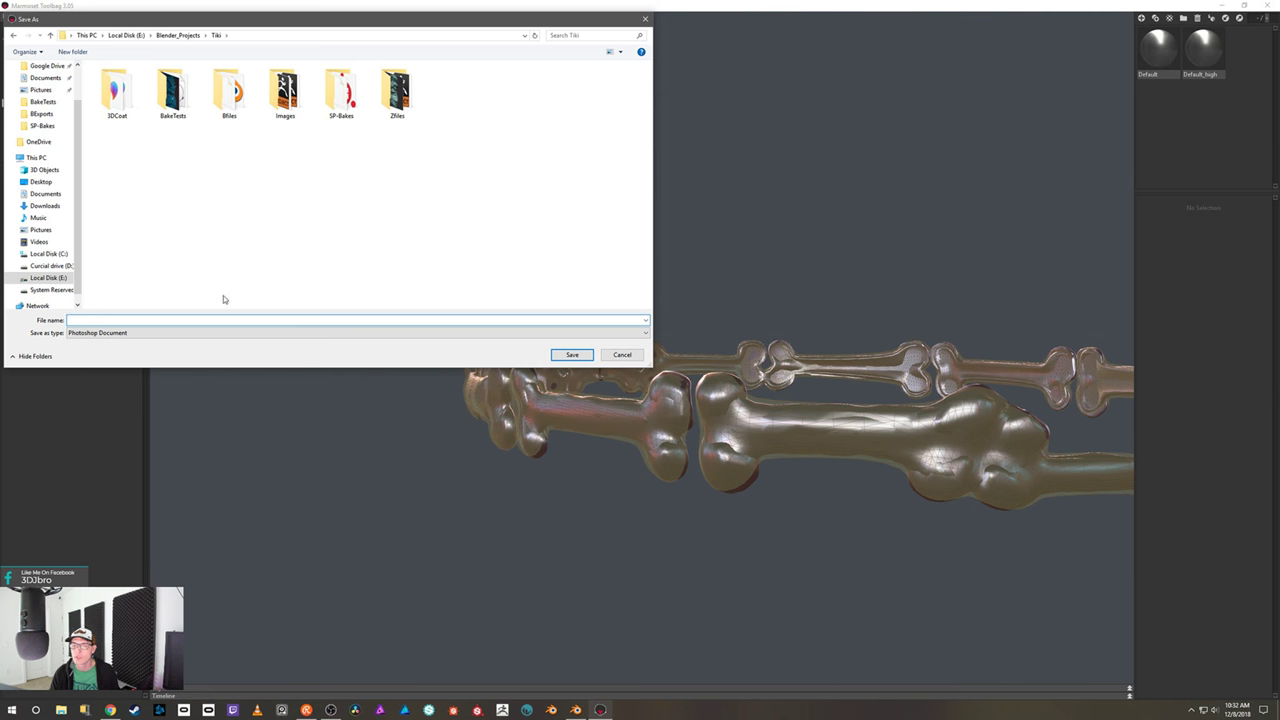
right_click(263, 252)
mouse_move(230, 365)
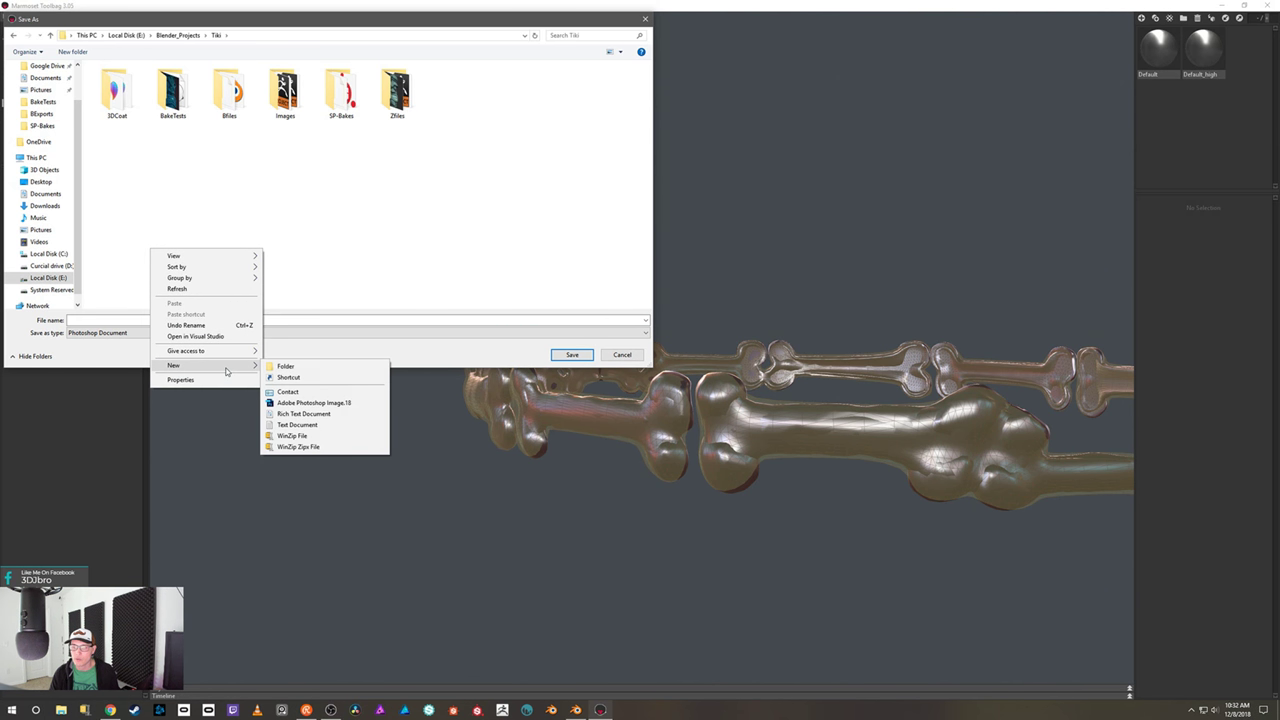
click(285, 367)
text(Marmoset Bakes)
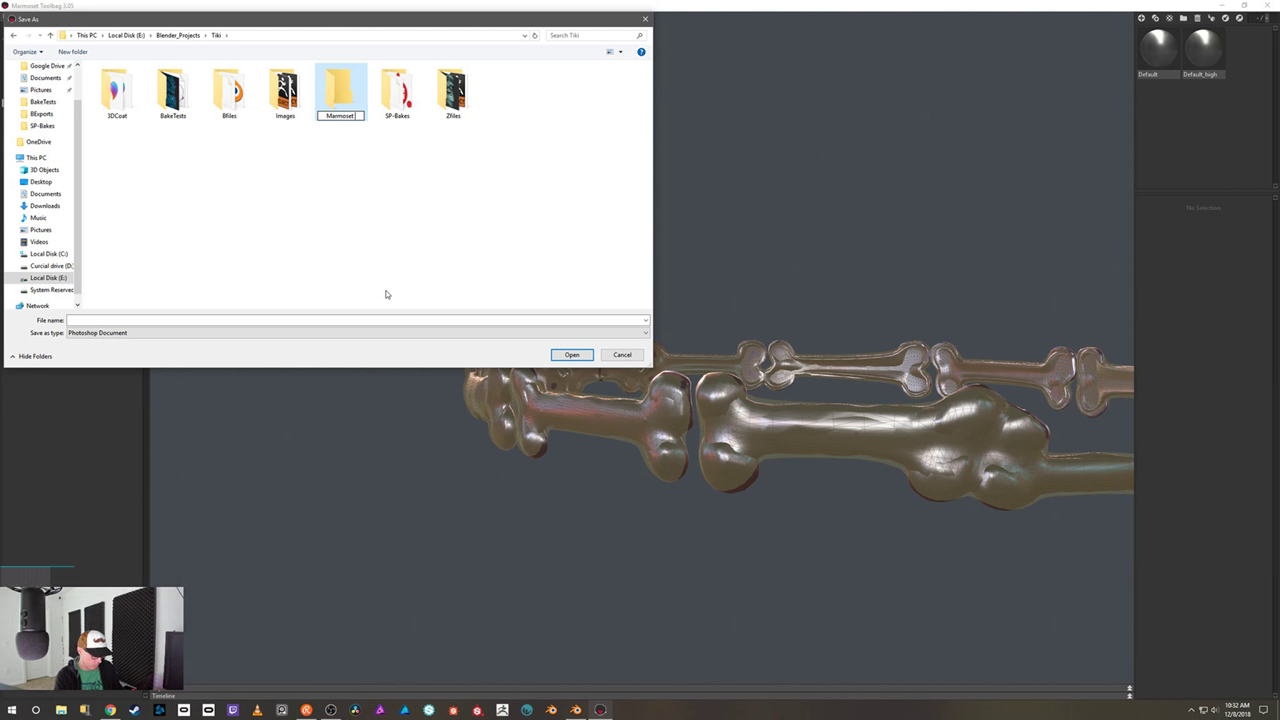
key(Return)
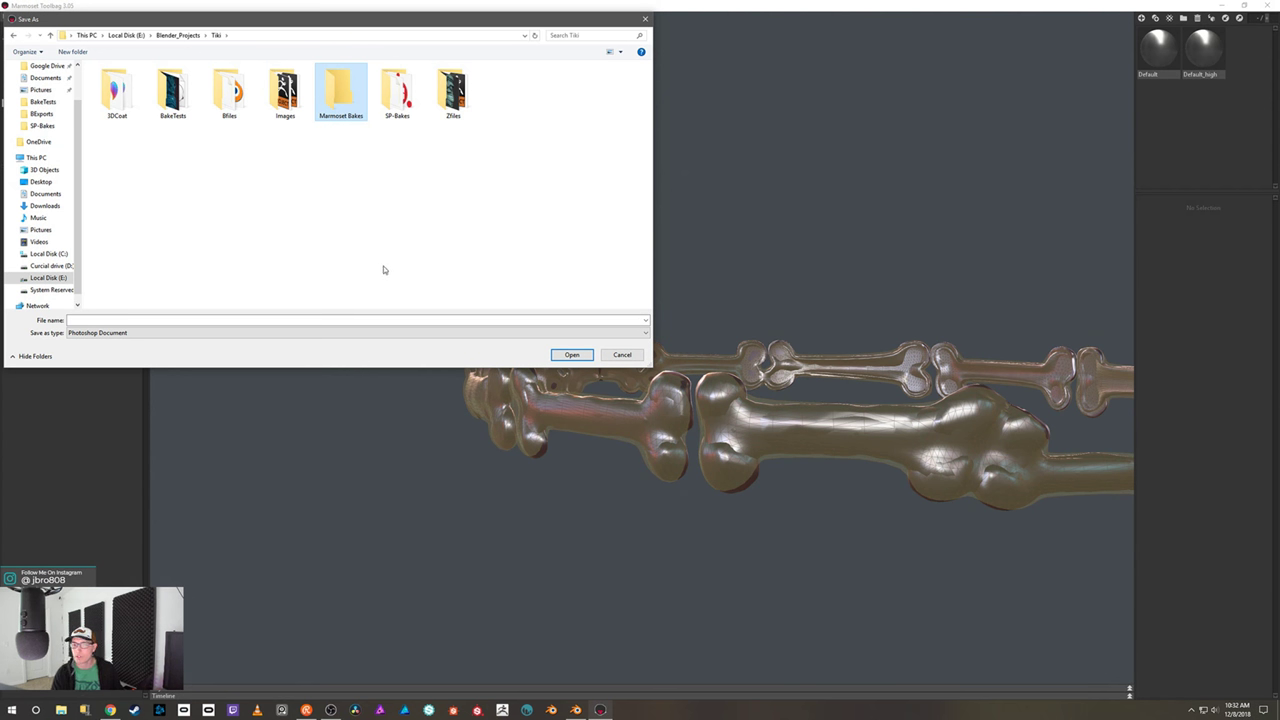
- Save the bake output as Tiki_Maps inside the Marmoset Bakes folder
click(560, 355)
click(544, 319)
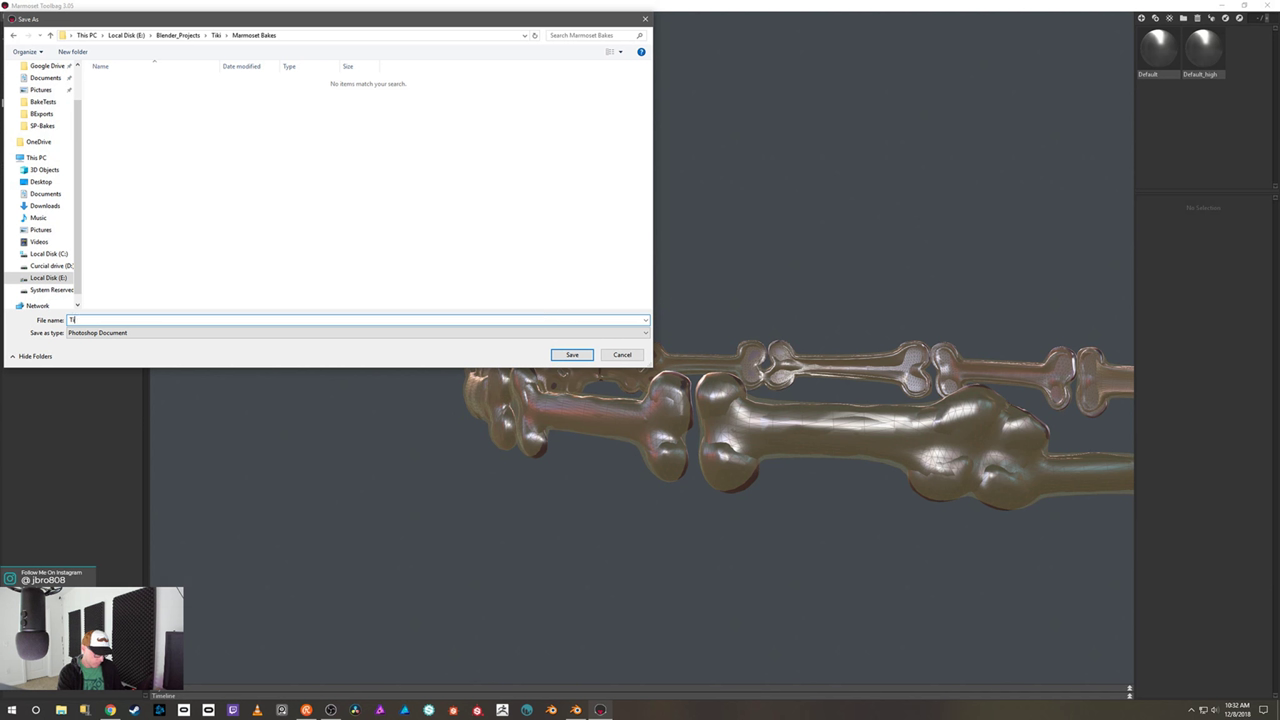
text(Tiki)
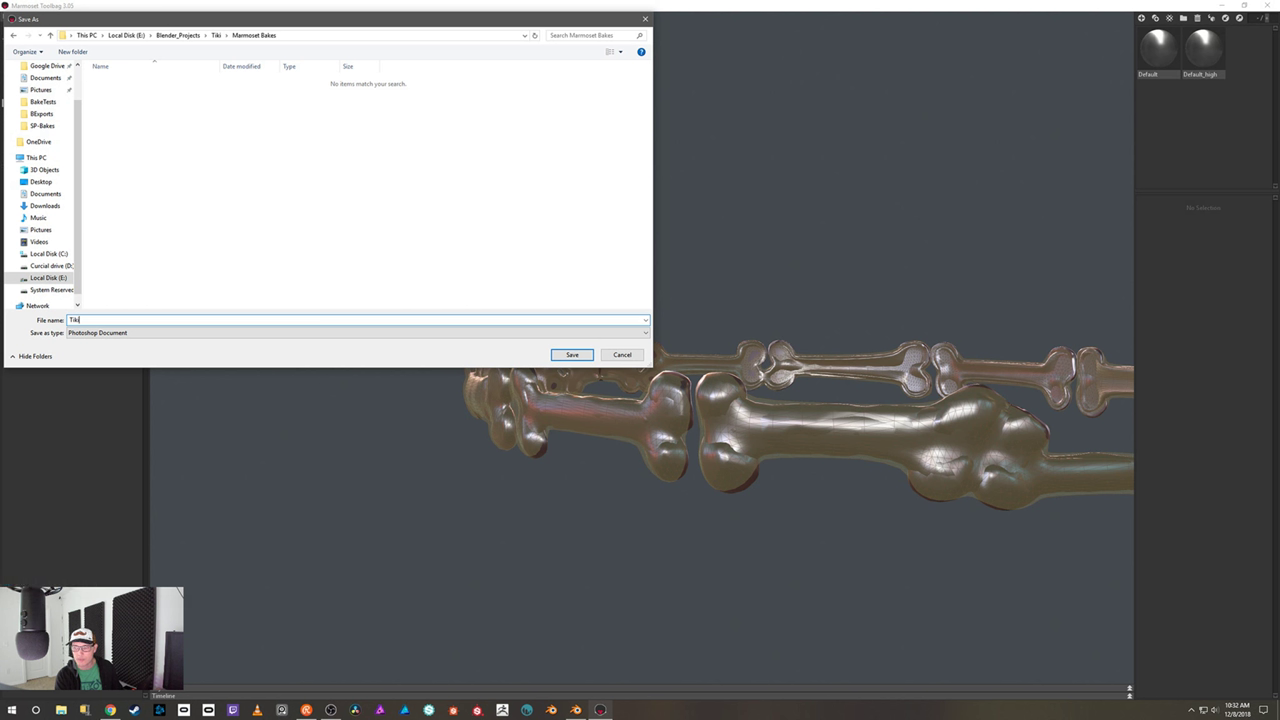
text(_Maps)
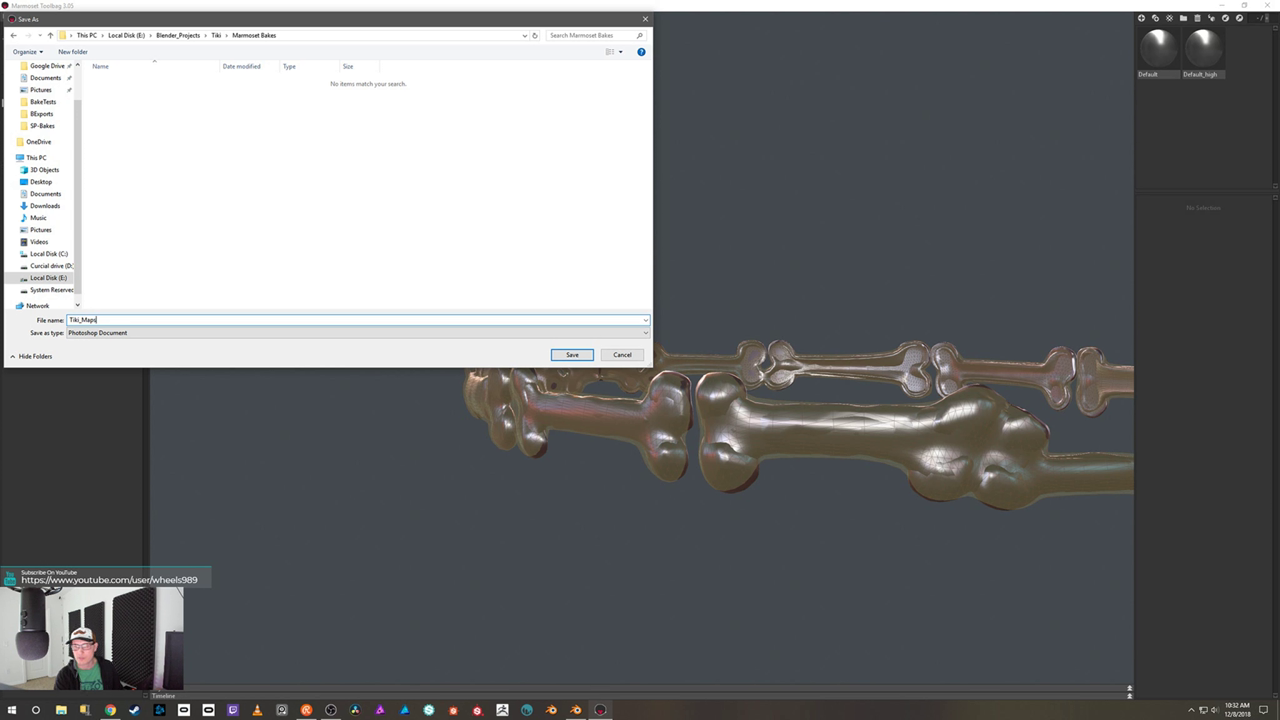
click(572, 355)
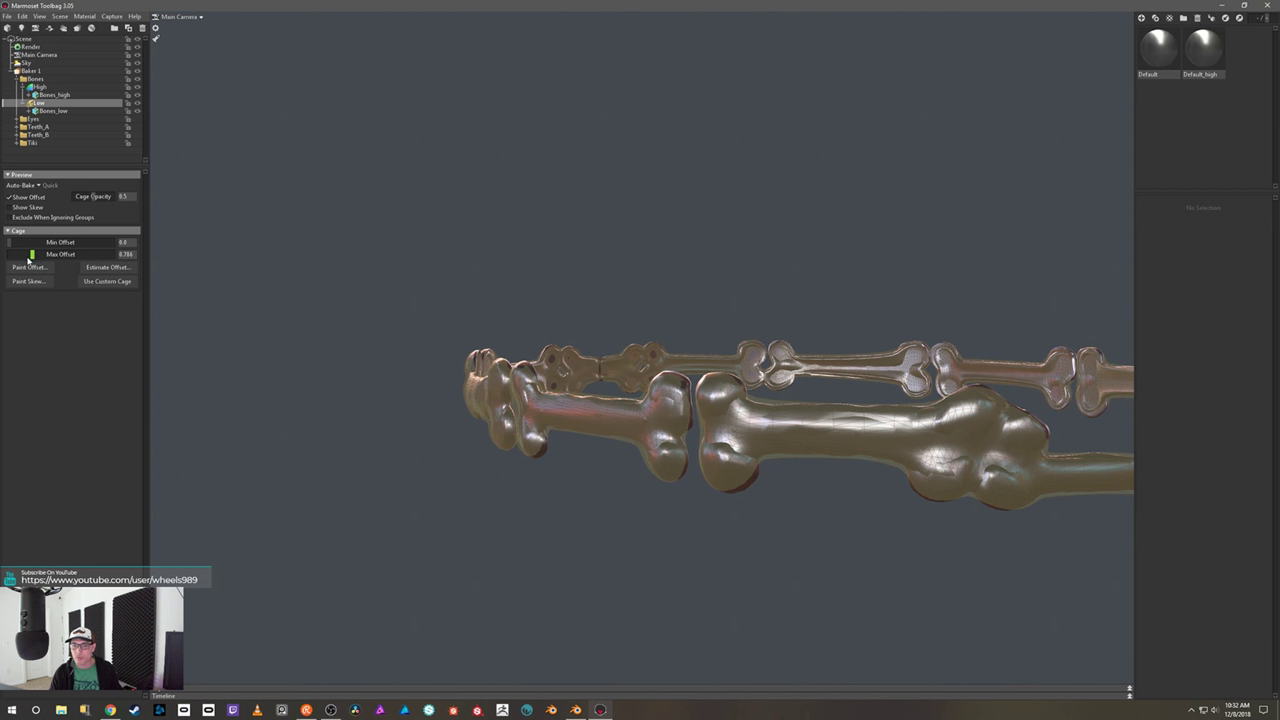
- Tune the Bones cage Max Offset to 1.694 so it encloses the bone ring, then show the Tiki group again
drag(32, 259, 44, 261)
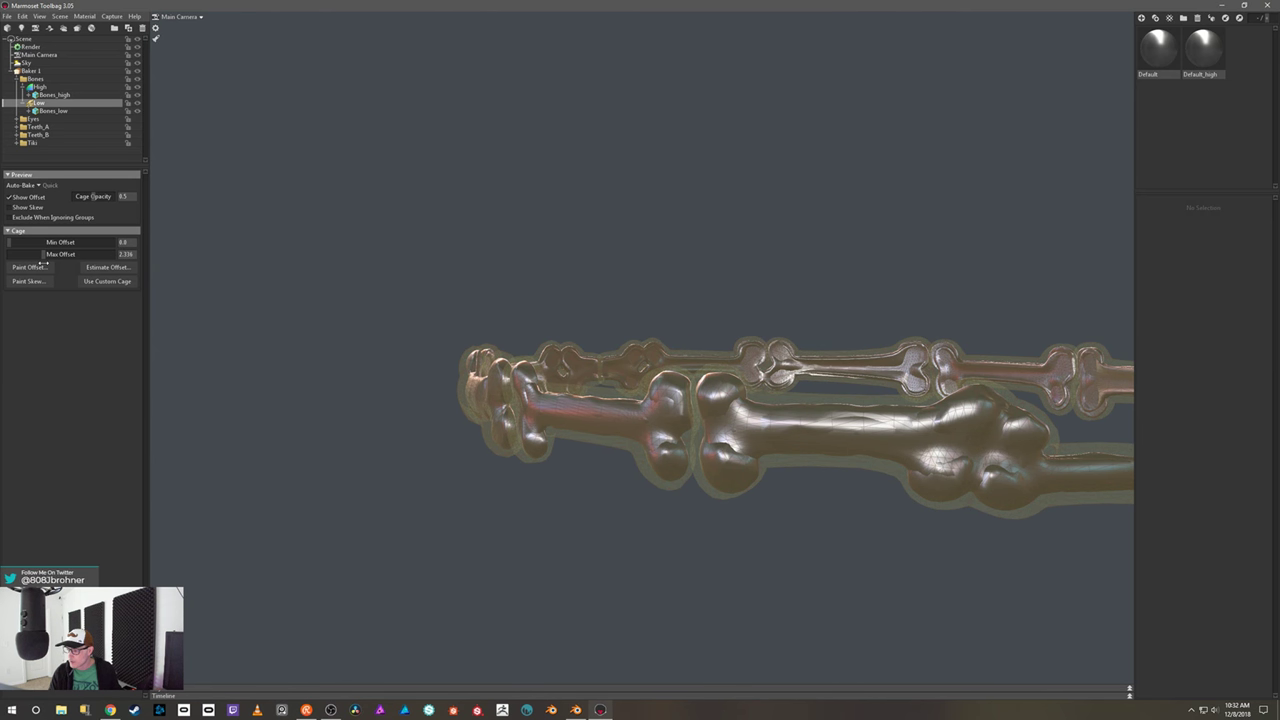
drag(404, 325, 474, 269)
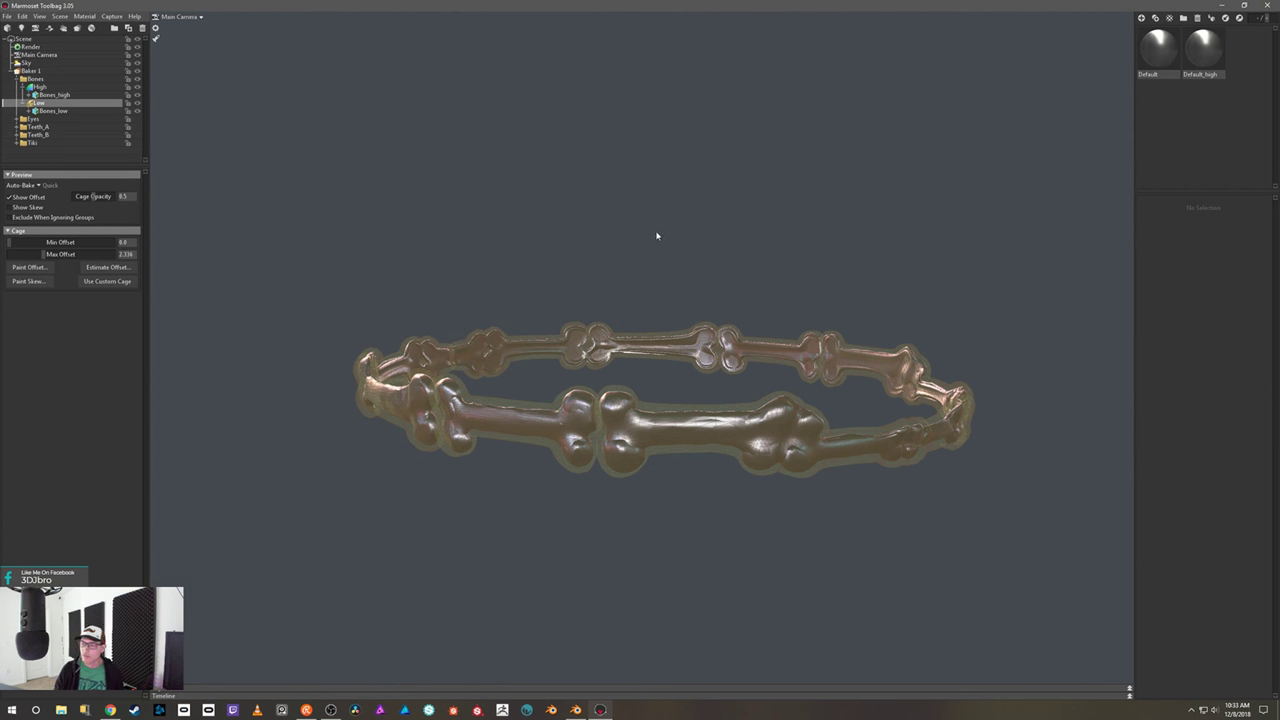
drag(711, 247, 683, 229)
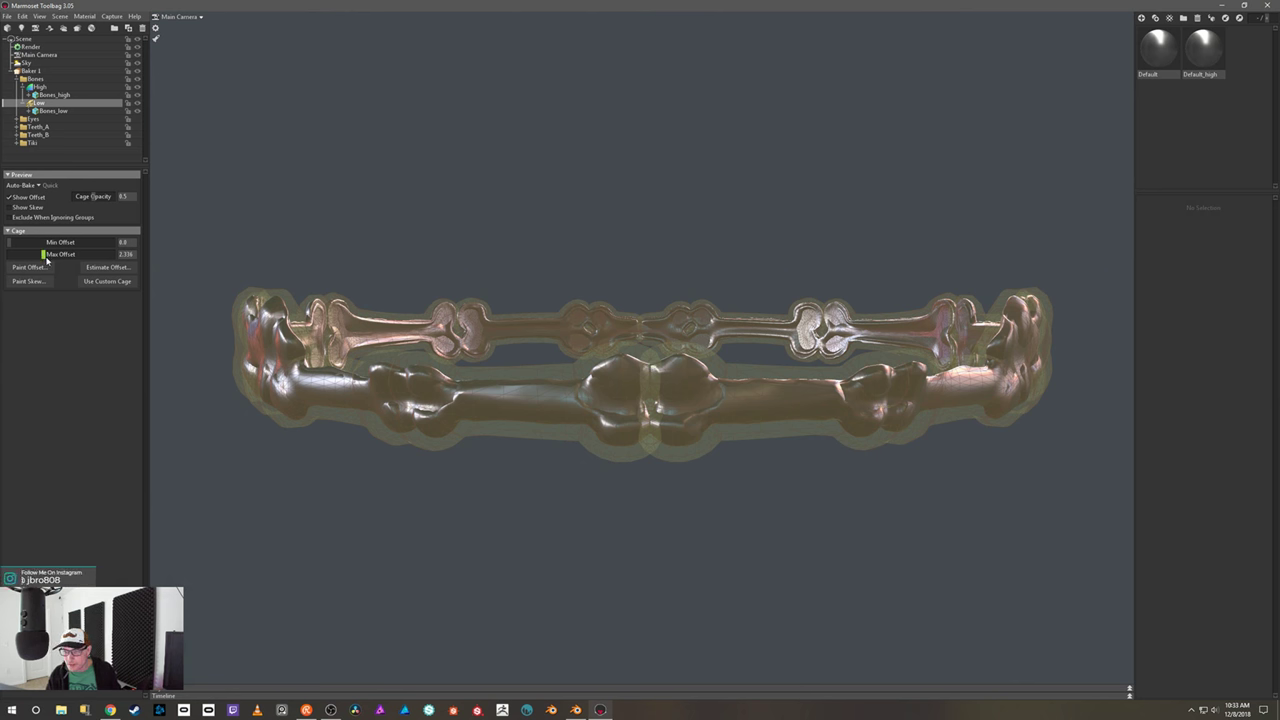
drag(48, 254, 38, 259)
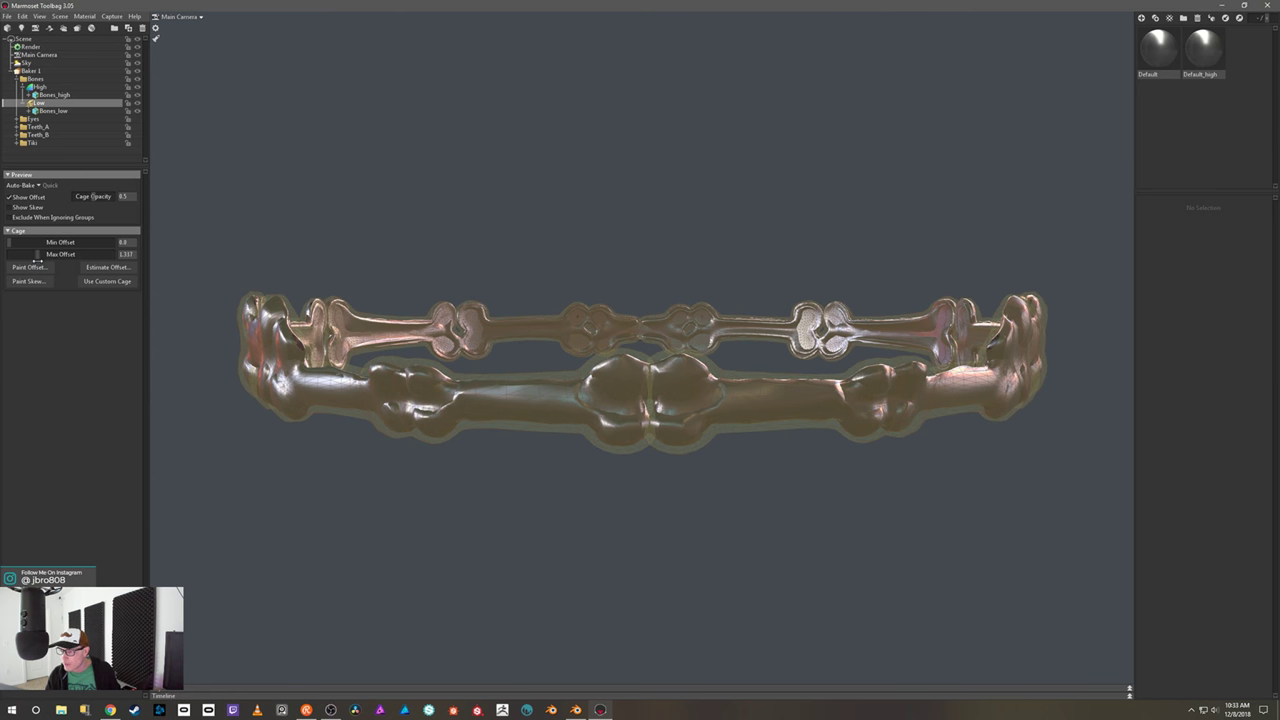
drag(37, 260, 40, 262)
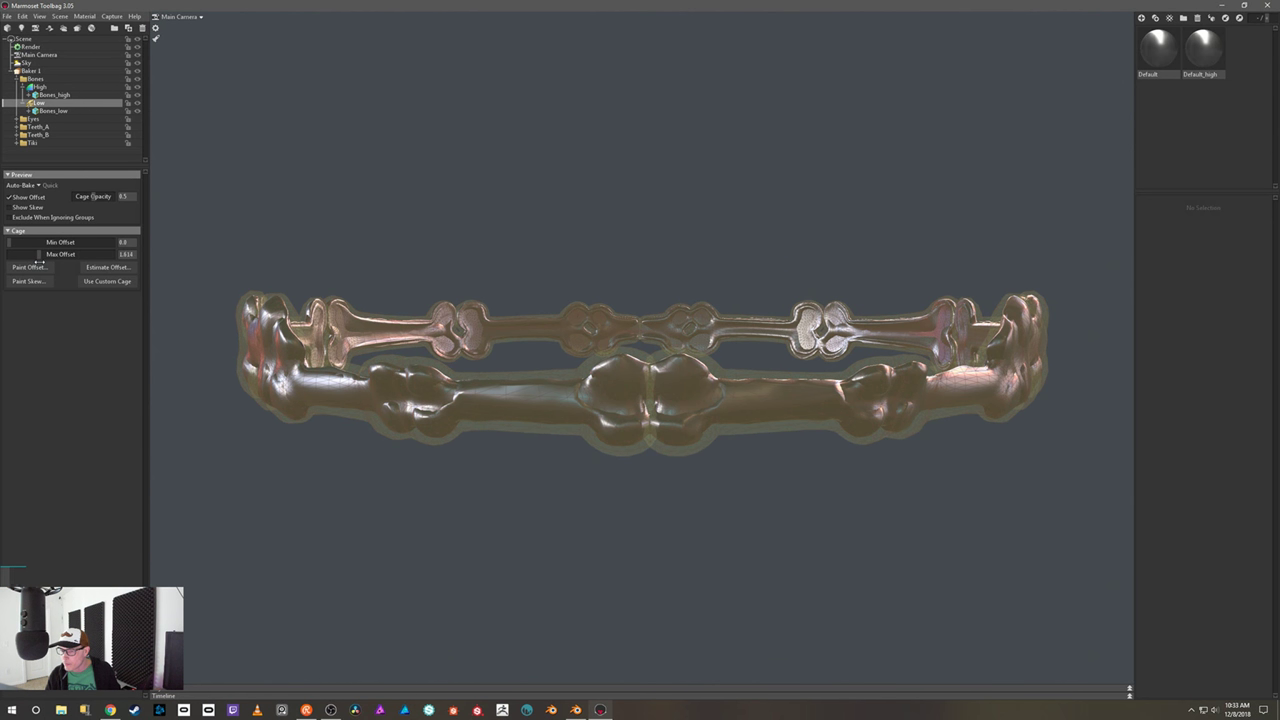
drag(577, 243, 610, 255)
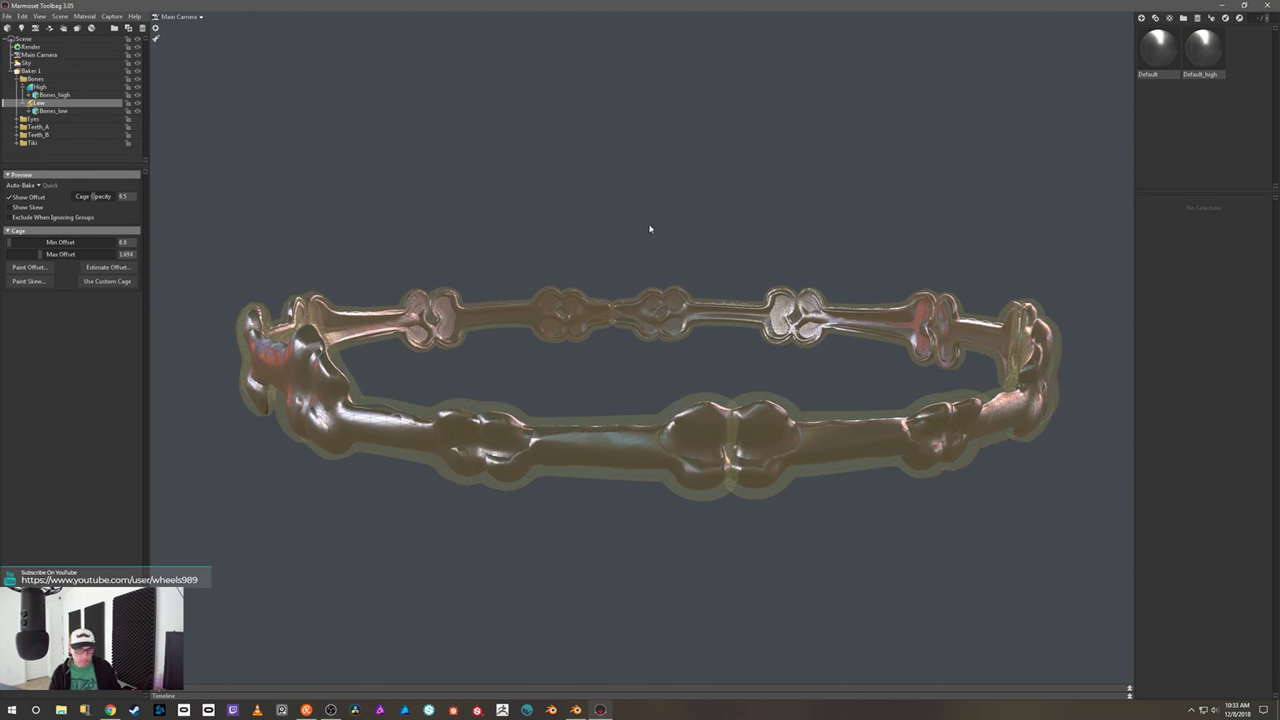
click(137, 142)
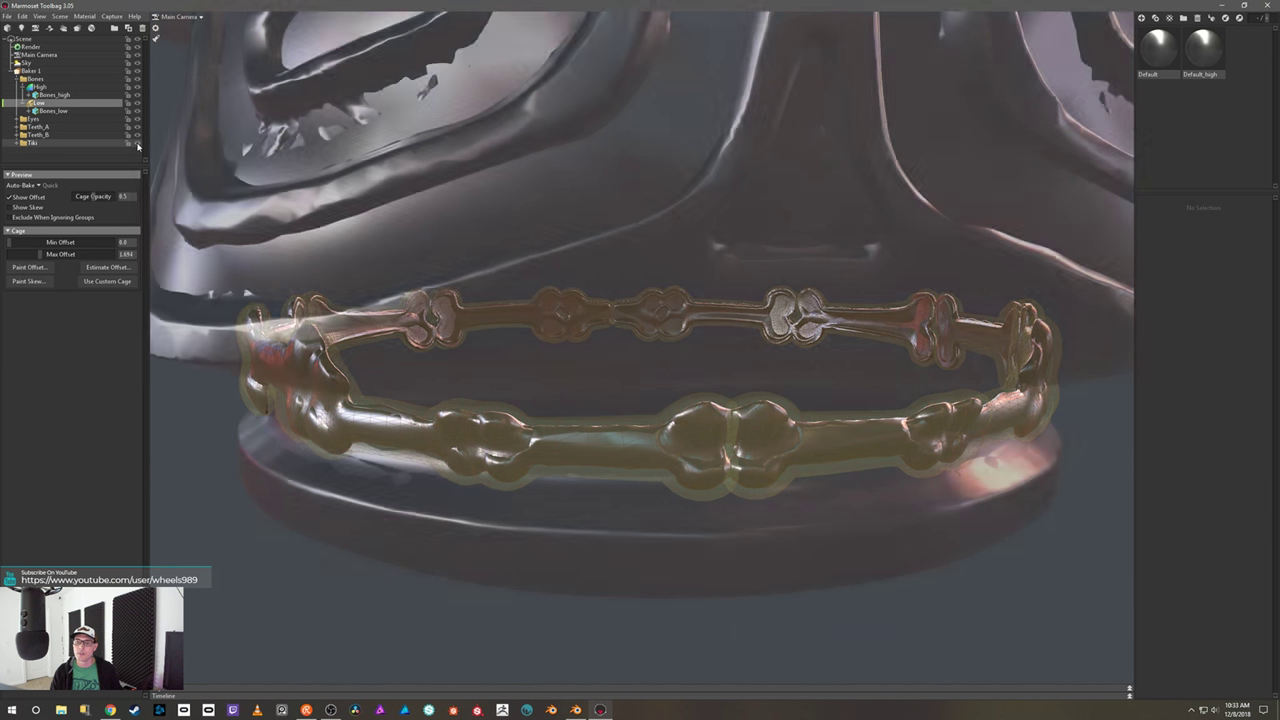
- Collapse Bones and inspect the cage of the Eyes low mesh
scroll(221, 187, down, 5)
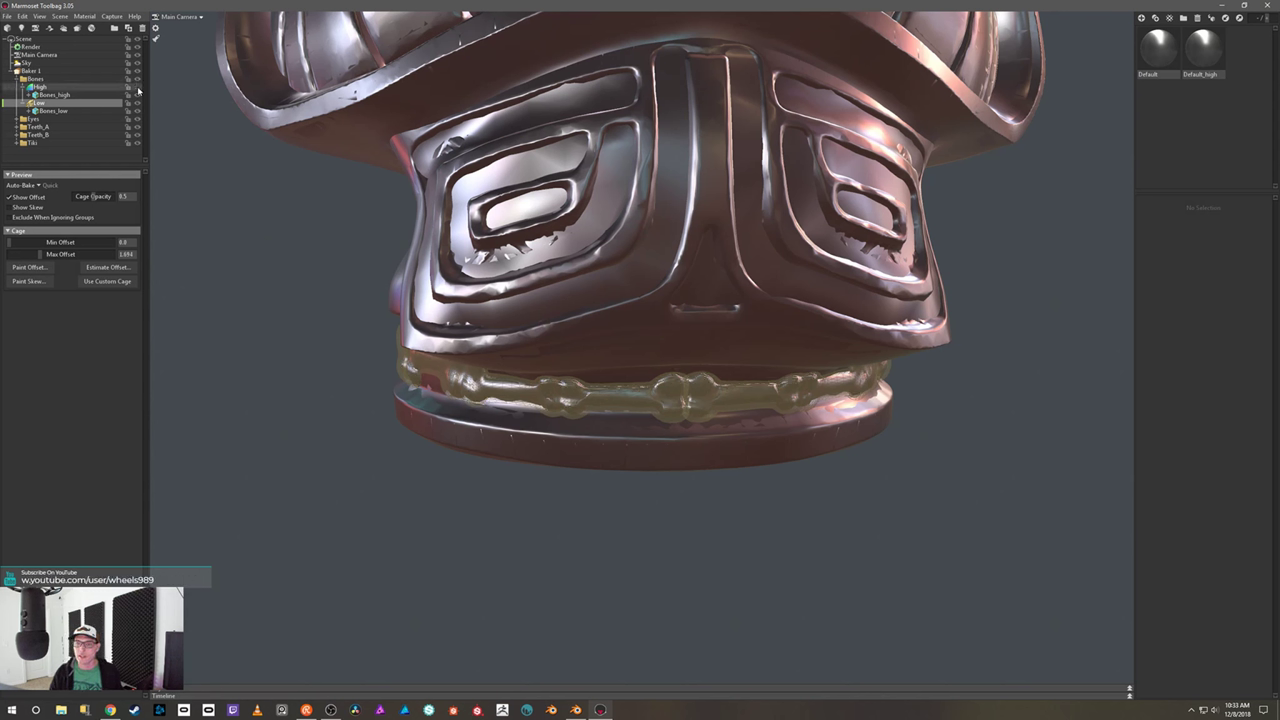
click(15, 80)
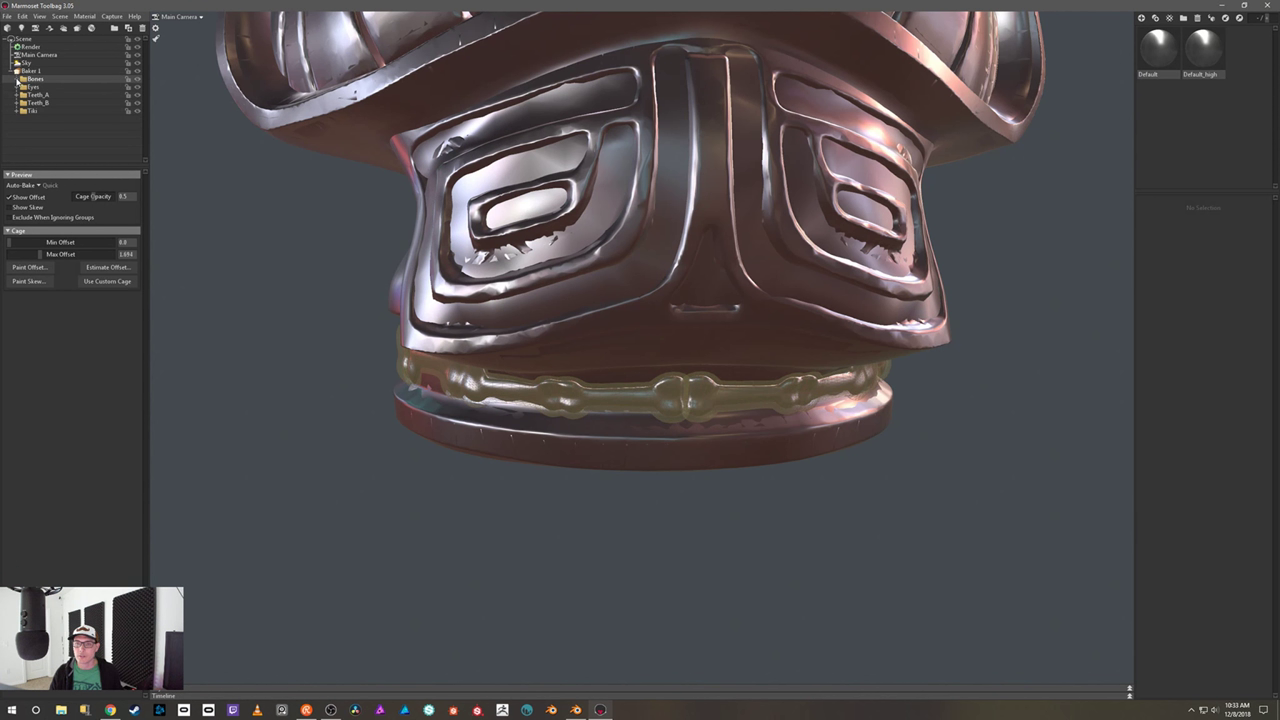
click(22, 87)
click(42, 112)
middle_drag(154, 135, 279, 293)
drag(280, 298, 403, 199)
scroll(403, 197, up, 2)
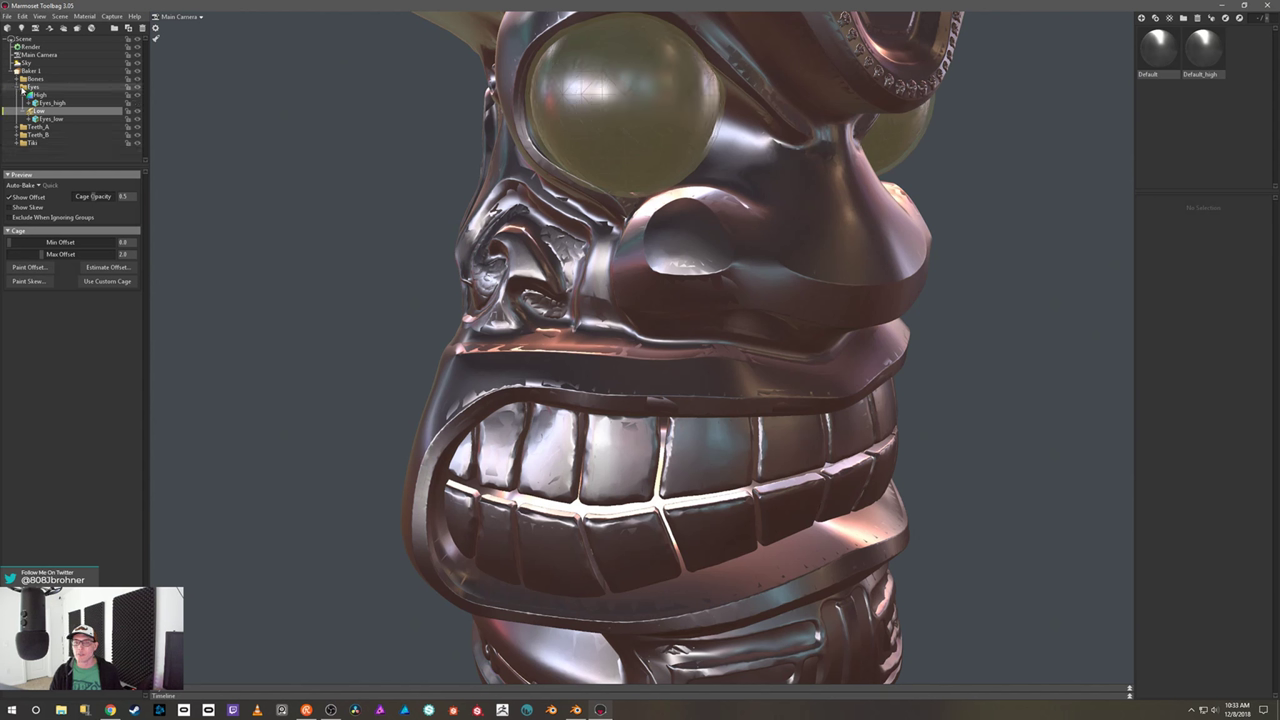
click(22, 88)
- Inspect the Teeth_A and Teeth_B low-mesh cages, hiding the Teeth_B high-poly mesh
click(19, 95)
click(40, 118)
drag(326, 355, 246, 294)
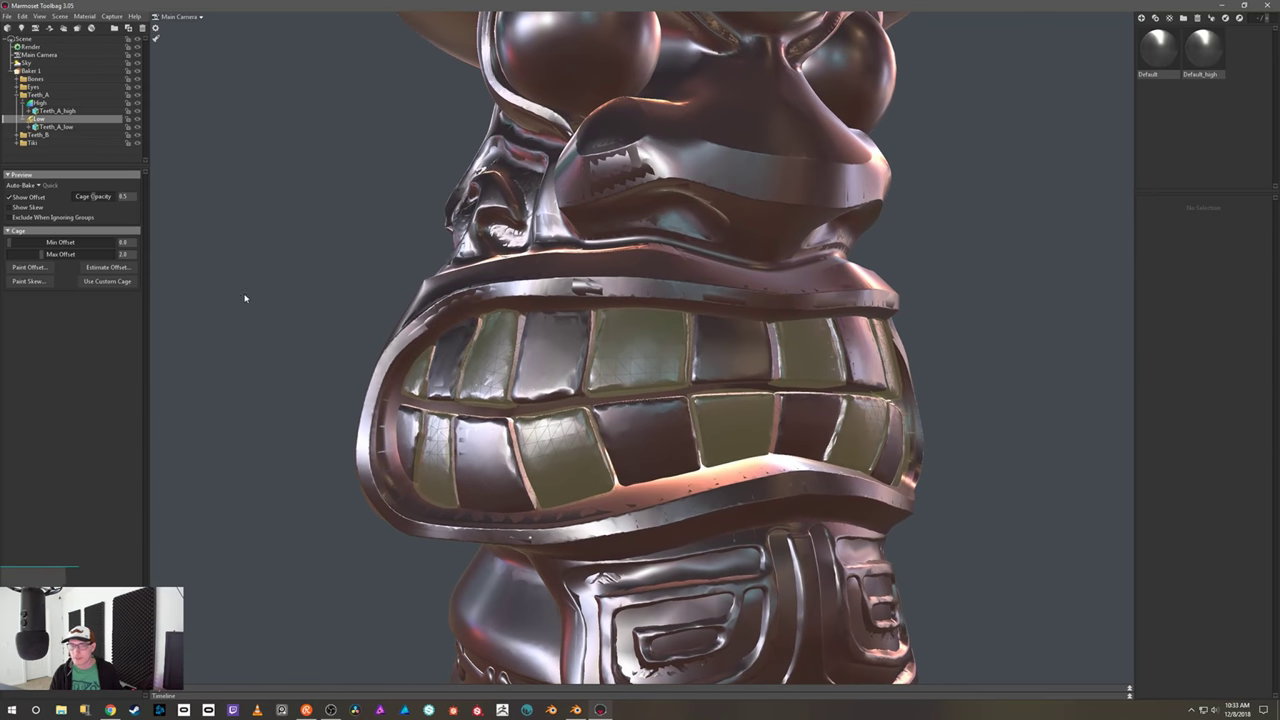
click(138, 114)
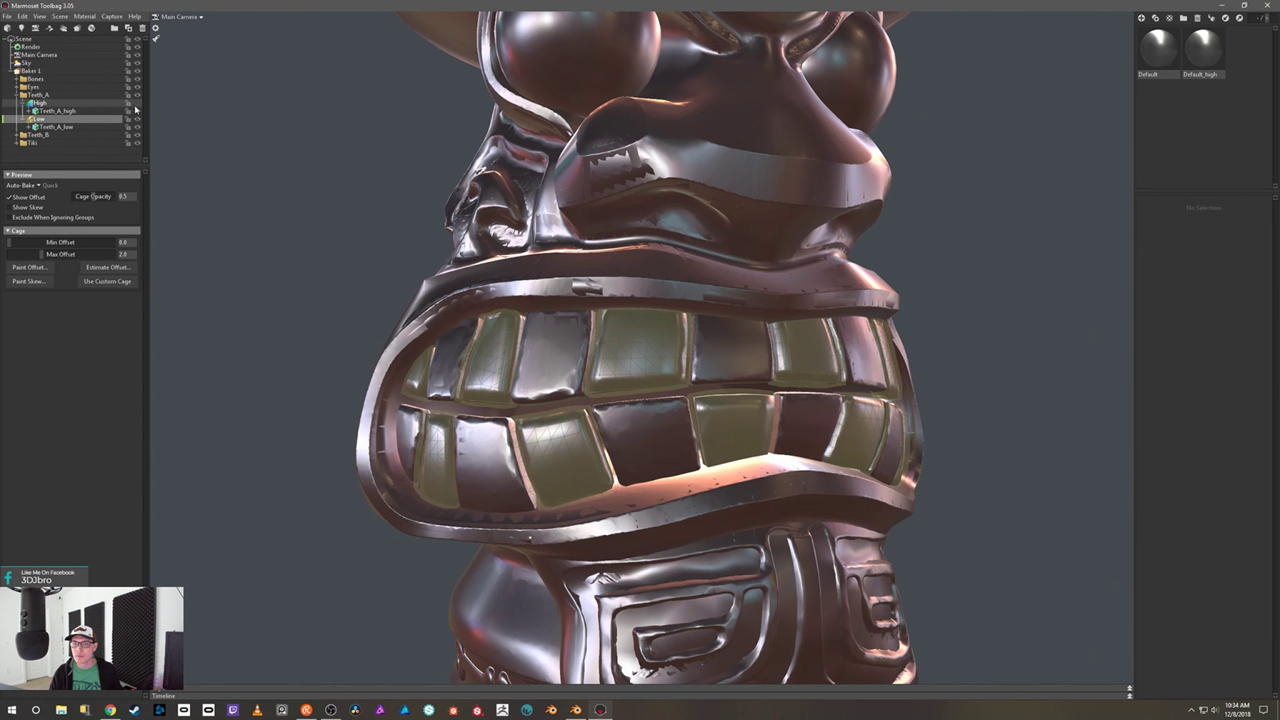
click(16, 95)
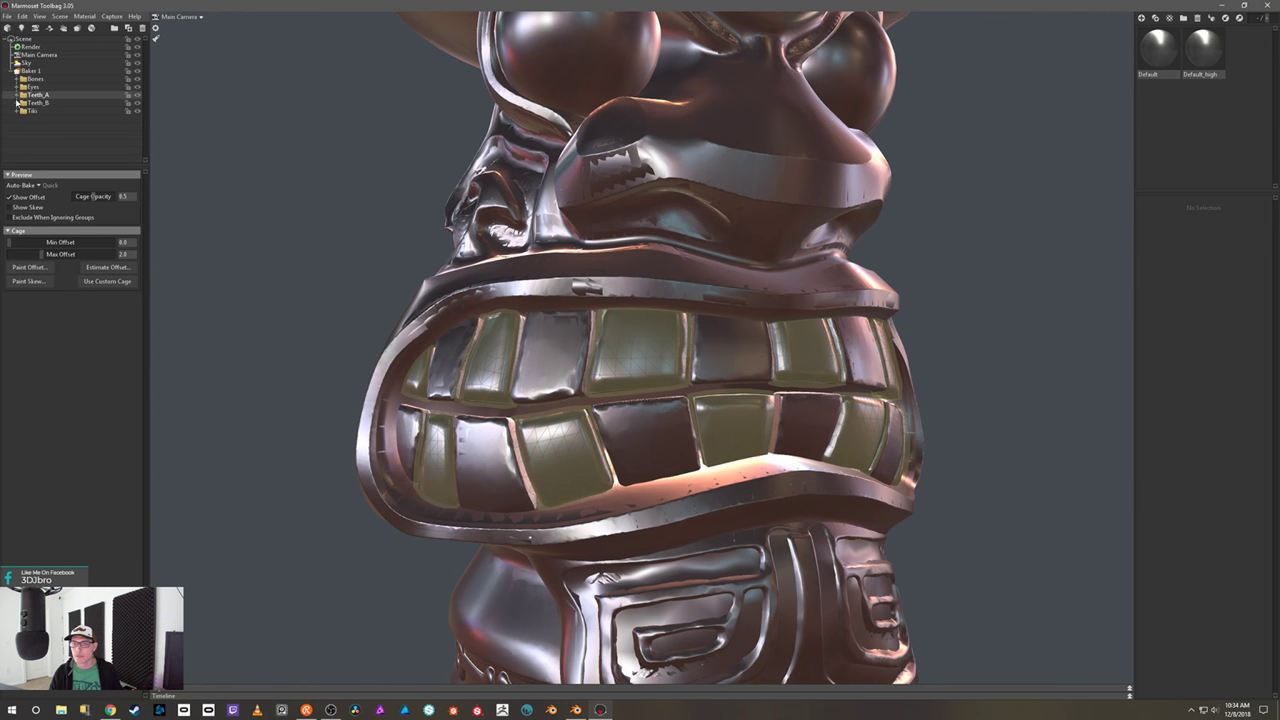
click(18, 103)
click(38, 127)
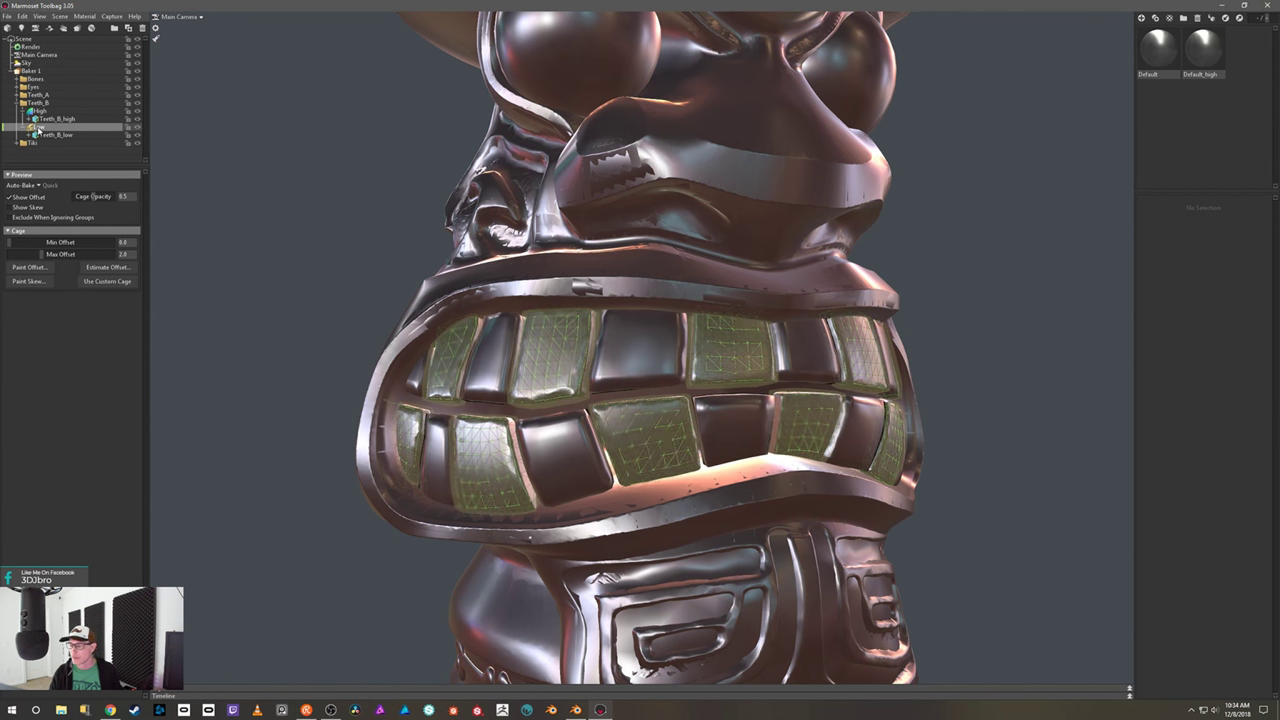
click(138, 114)
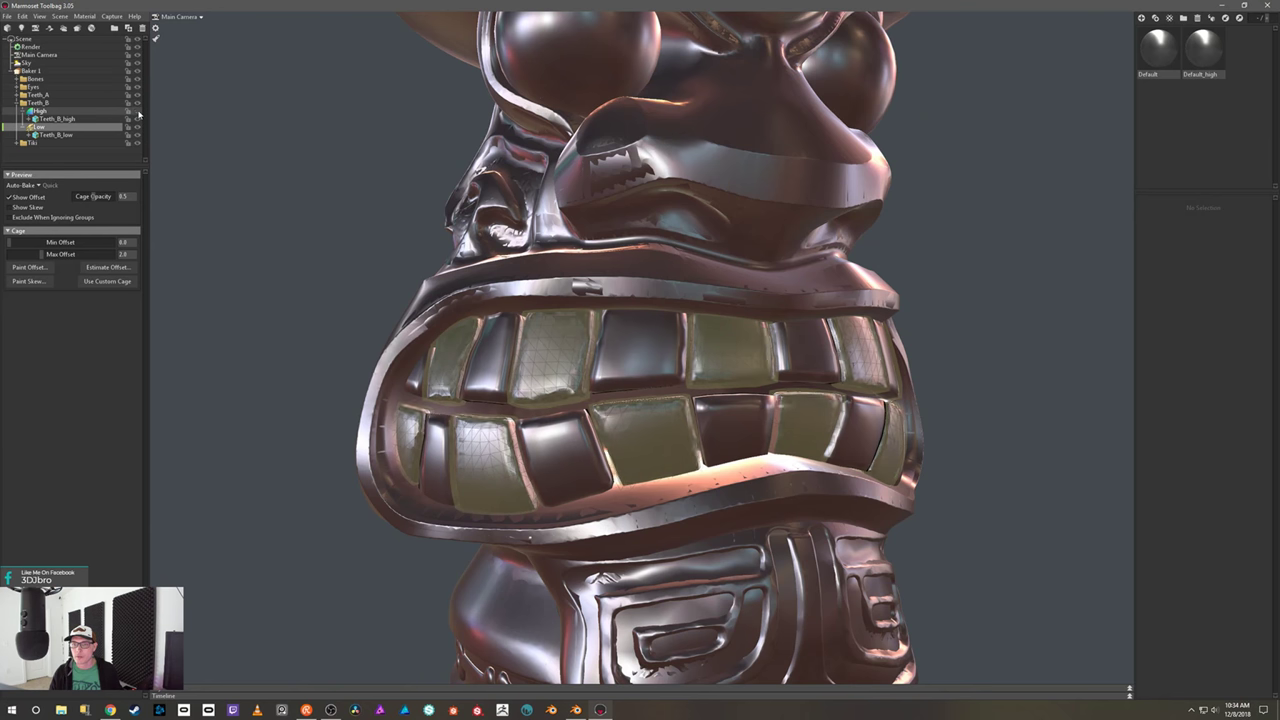
click(18, 103)
- Inspect the Tiki low-mesh cage, hide the high-poly tiki, and collapse the Tiki group
click(18, 111)
click(38, 135)
drag(243, 157, 295, 200)
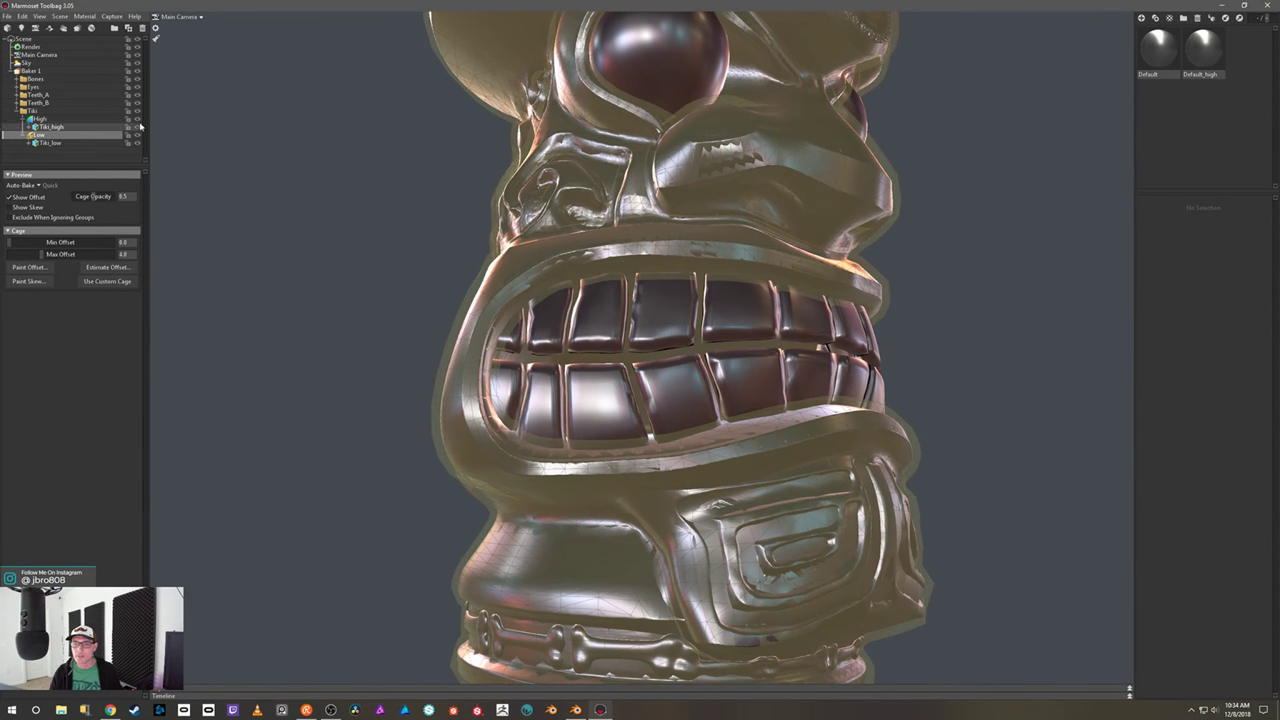
click(19, 118)
click(18, 111)
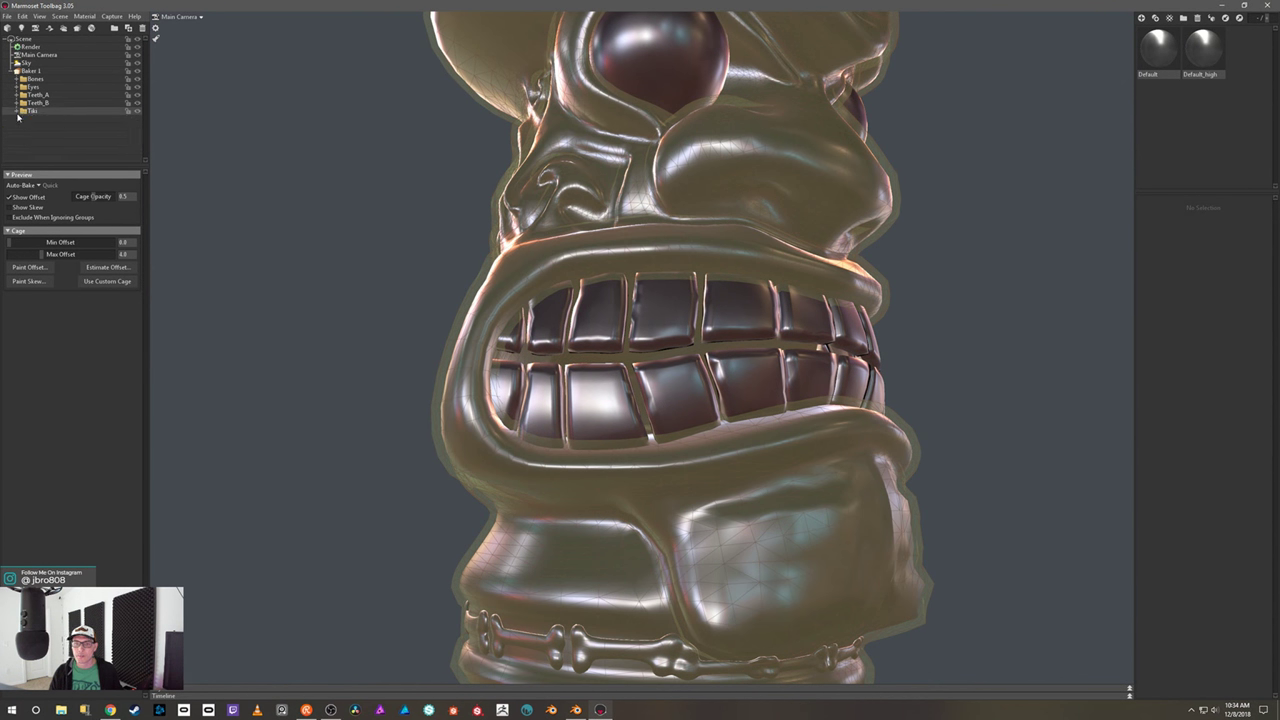
- Deselect the baker to clear the cage and orbit around the low-poly tiki mug to inspect it
click(300, 205)
scroll(300, 205, down, 2)
drag(300, 205, 899, 308)
scroll(874, 257, down, 3)
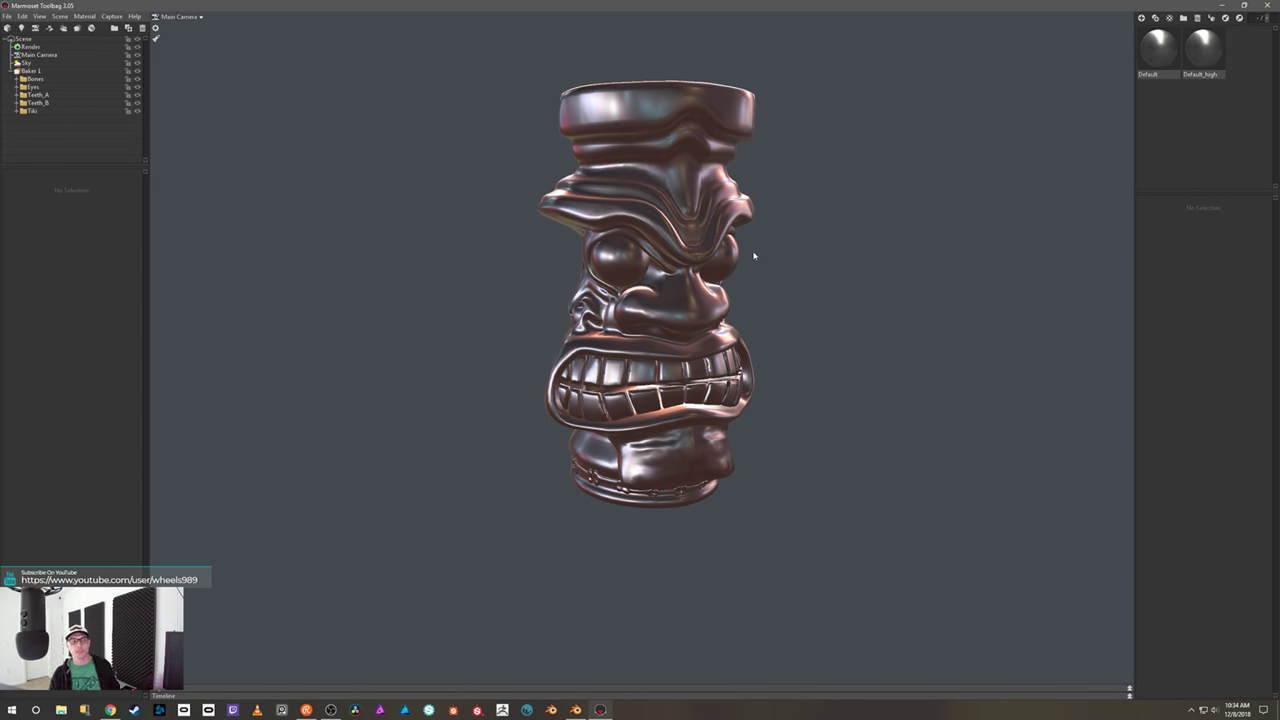
drag(898, 200, 783, 238)
scroll(787, 262, up, 3)
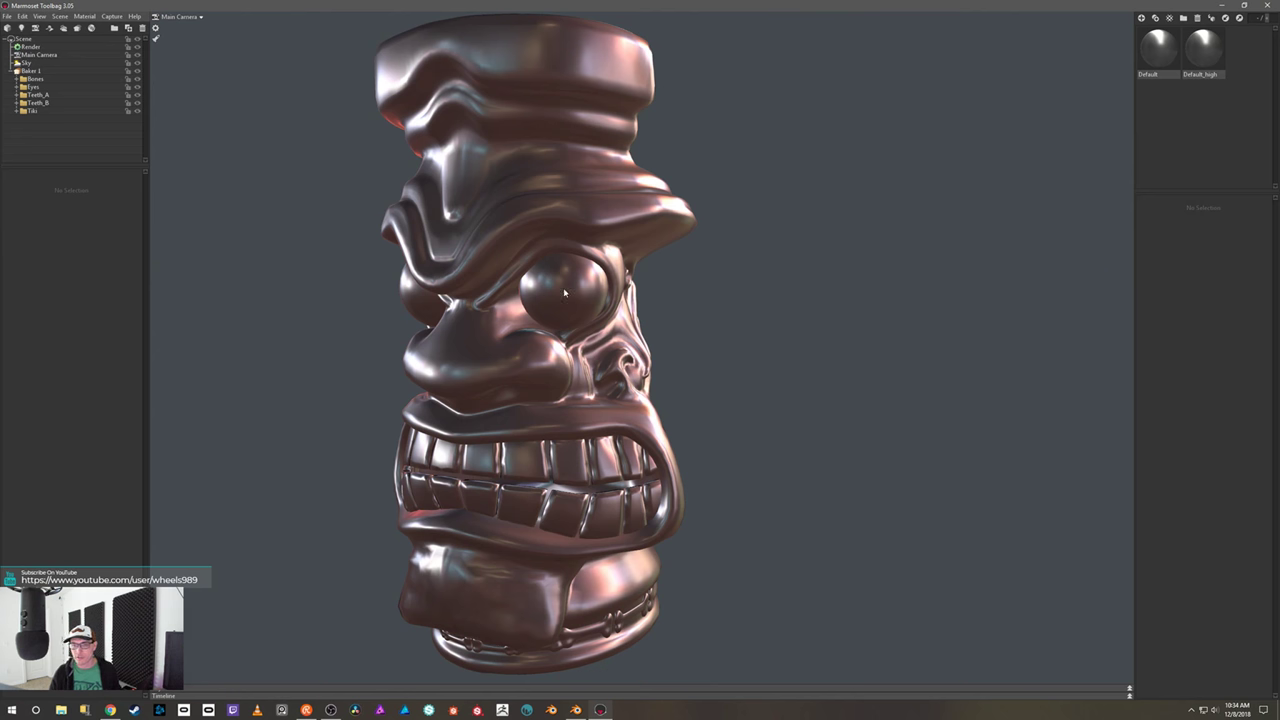
drag(279, 236, 361, 287)
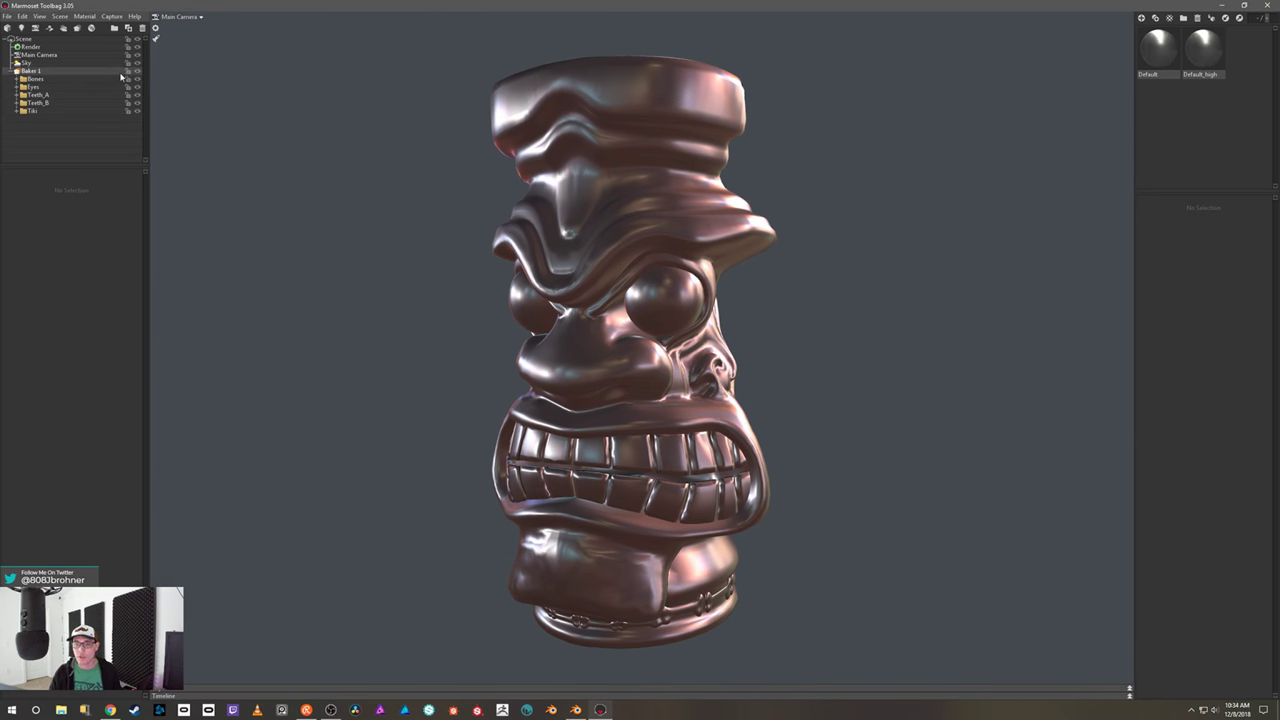
- Rename Baker 1 to 'Baker Tiki' and start baking the tiki's mesh maps at 2048 × 2048
click(30, 71)
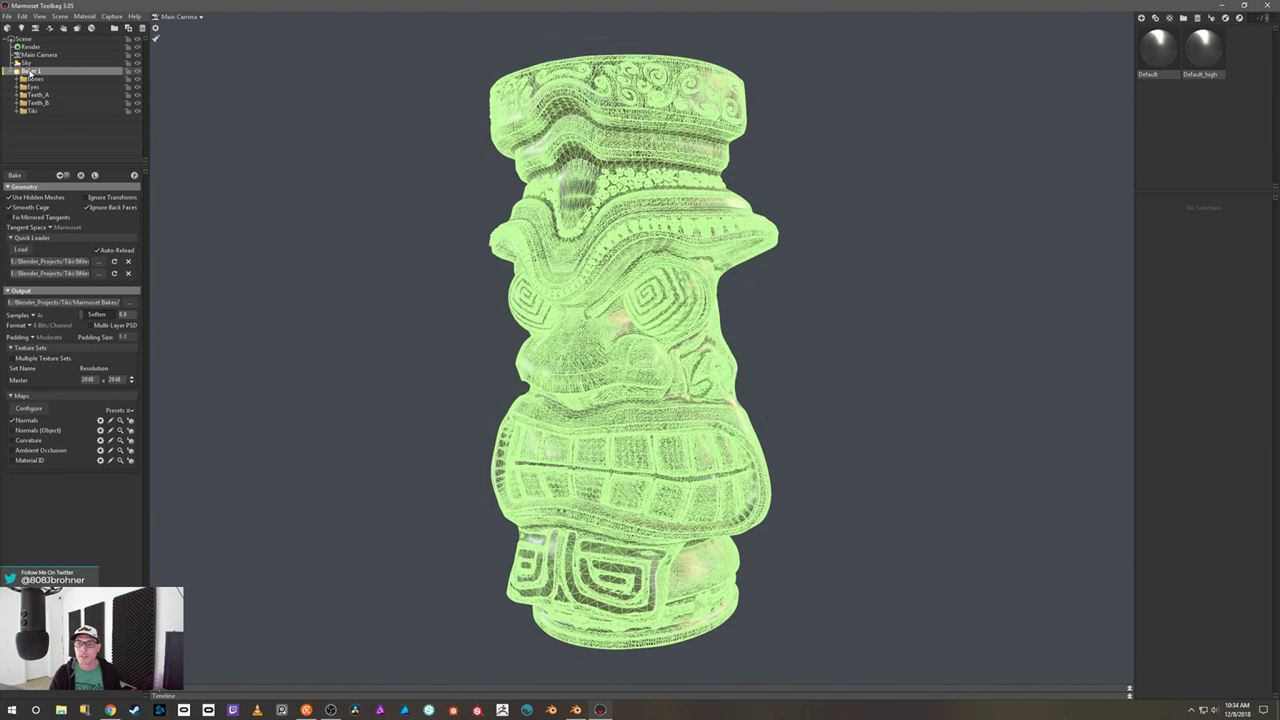
click(50, 70)
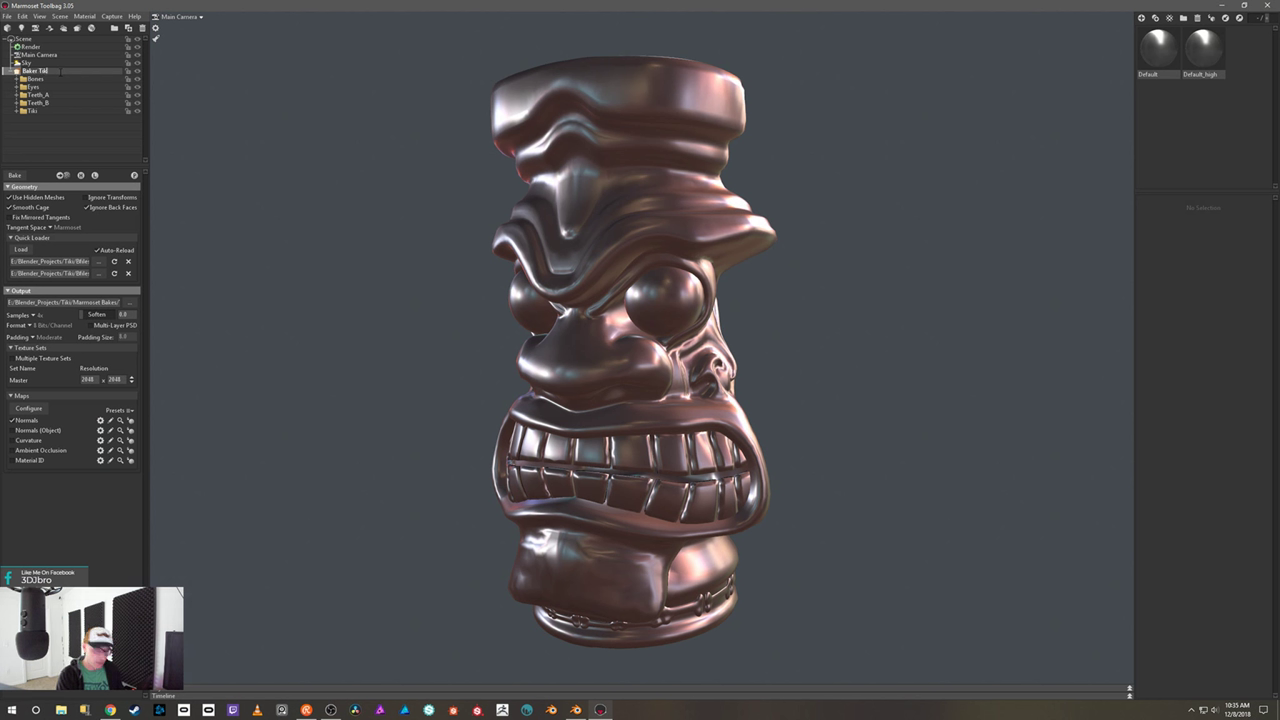
click(59, 71)
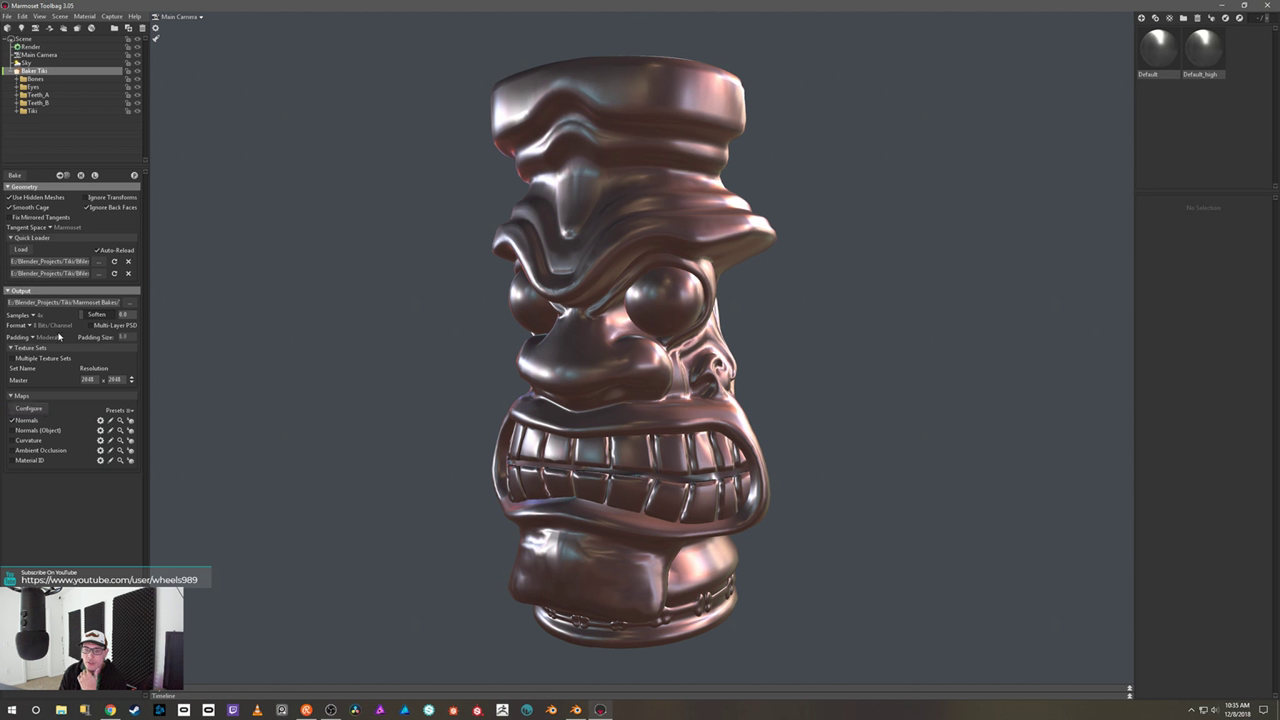
click(15, 175)
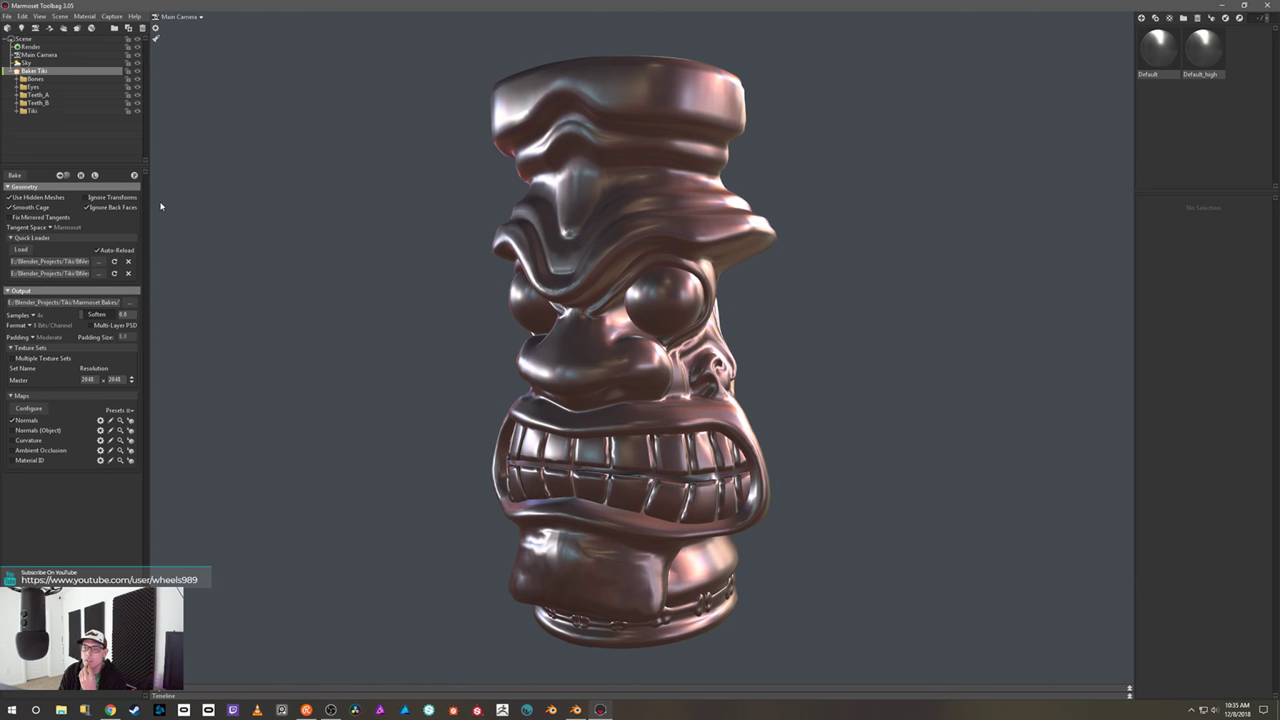
- Preview the baked carving on the low-poly tiki and orbit around it to inspect the detail
click(134, 175)
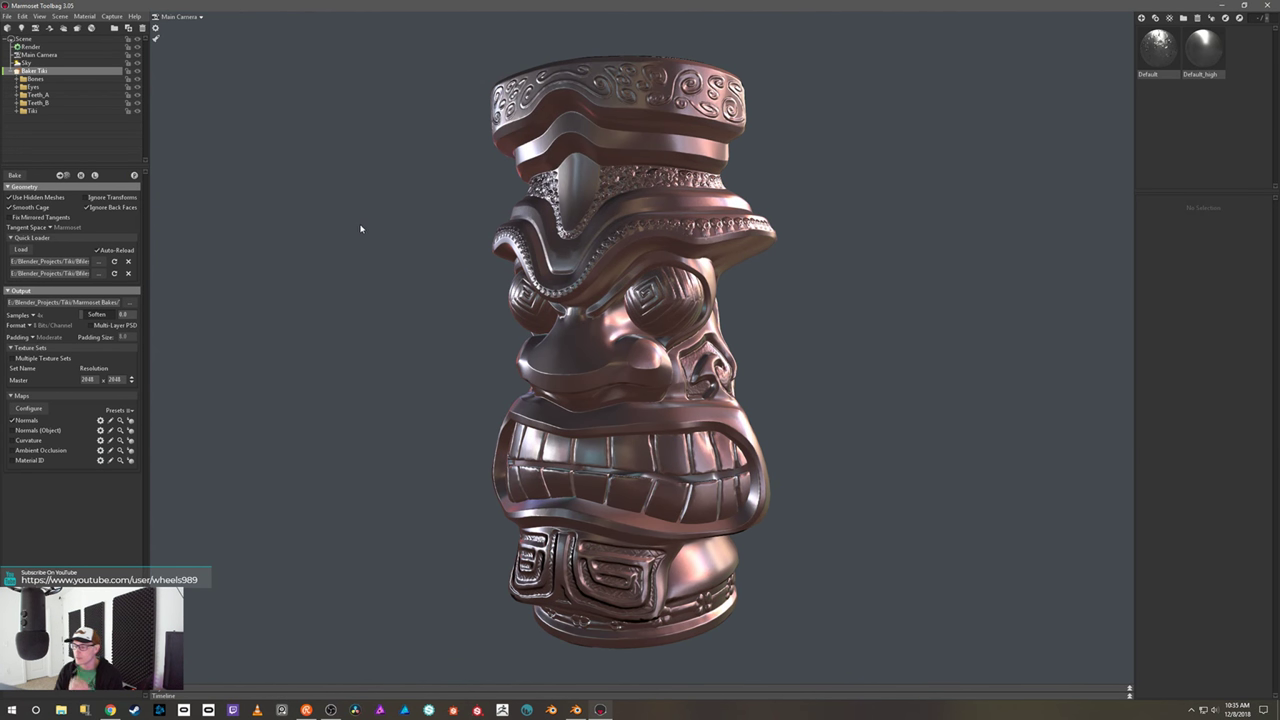
drag(349, 234, 411, 221)
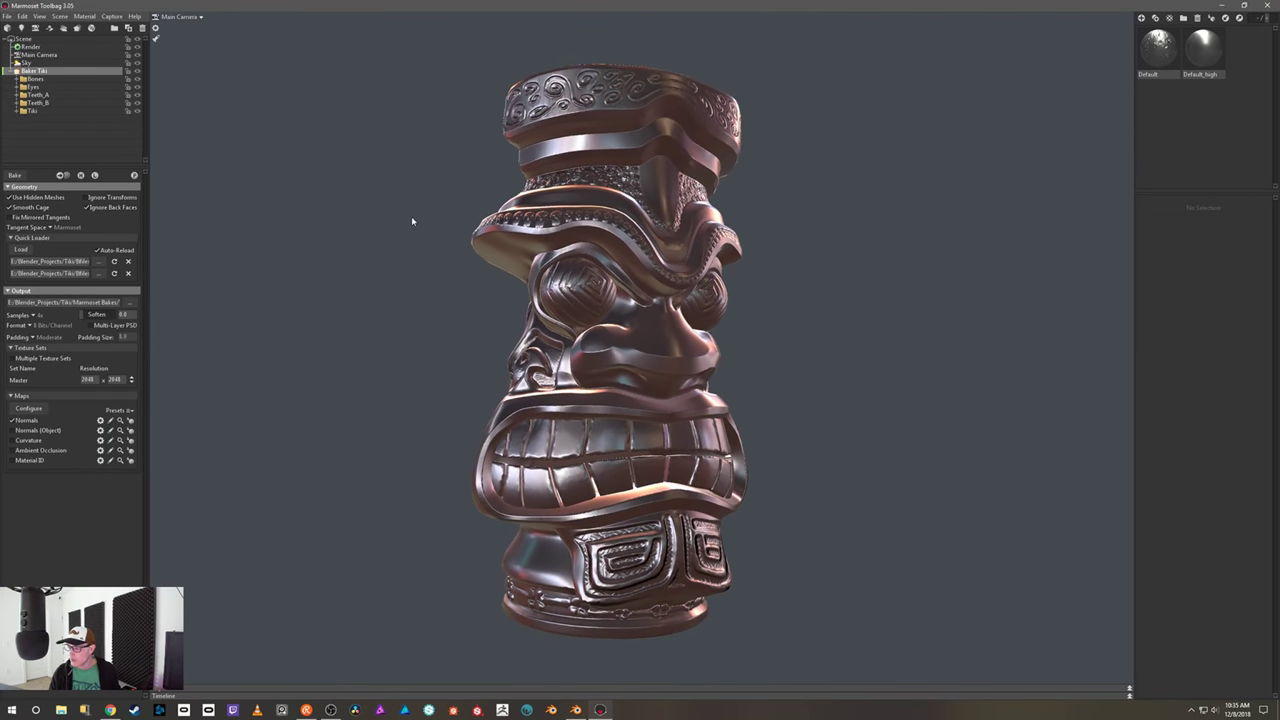
drag(422, 283, 719, 311)
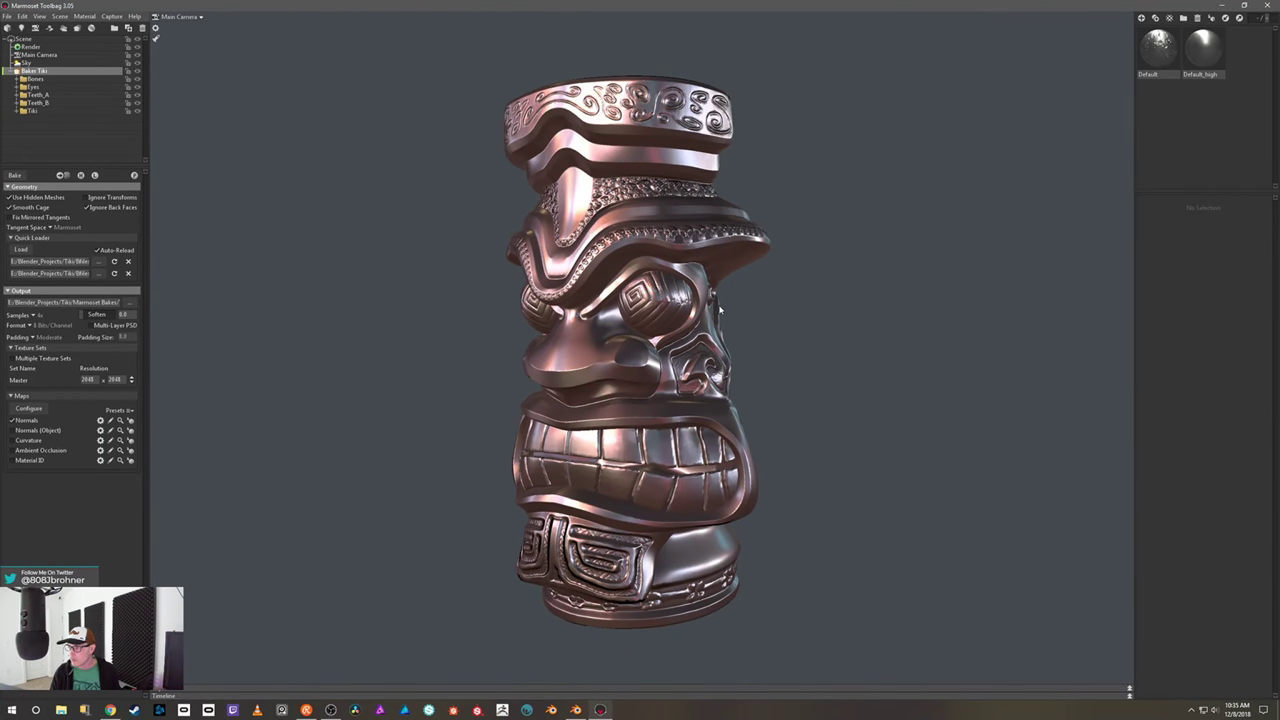
drag(461, 342, 480, 349)
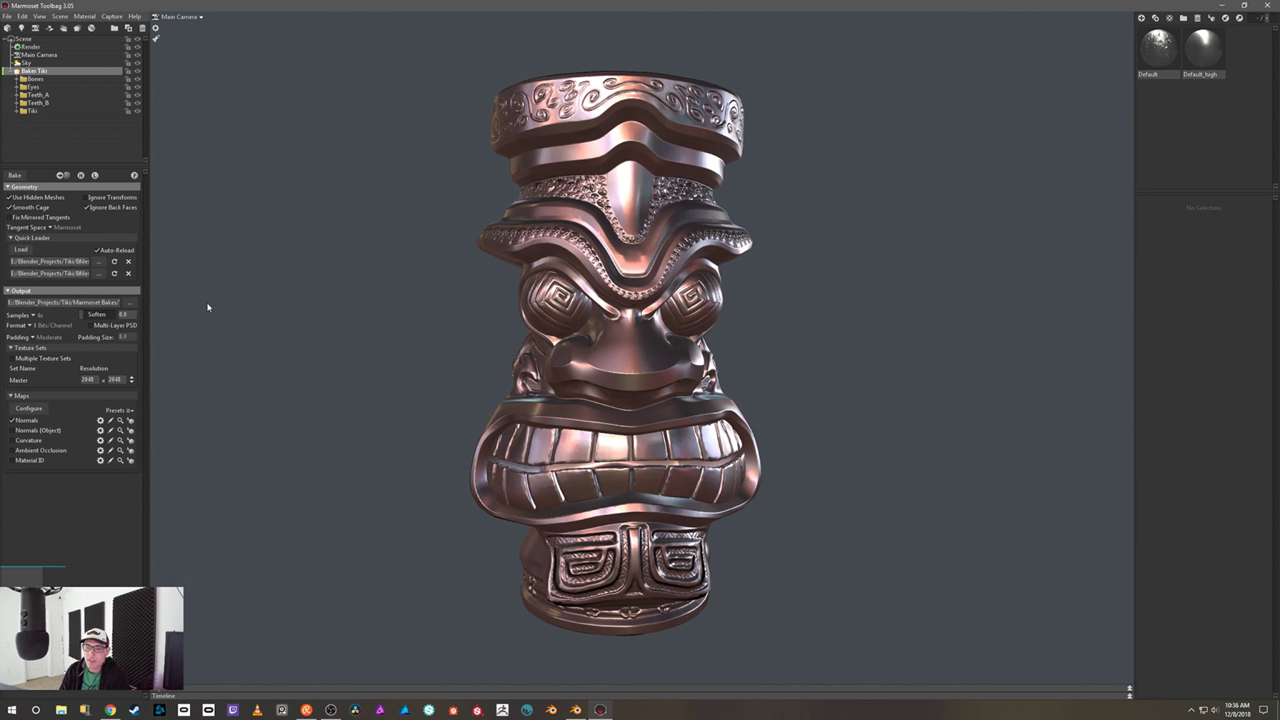
- Set bake output to 16 Bits/Channel and enable Normals (Object), Curvature and Ambient Occlusion maps
click(31, 326)
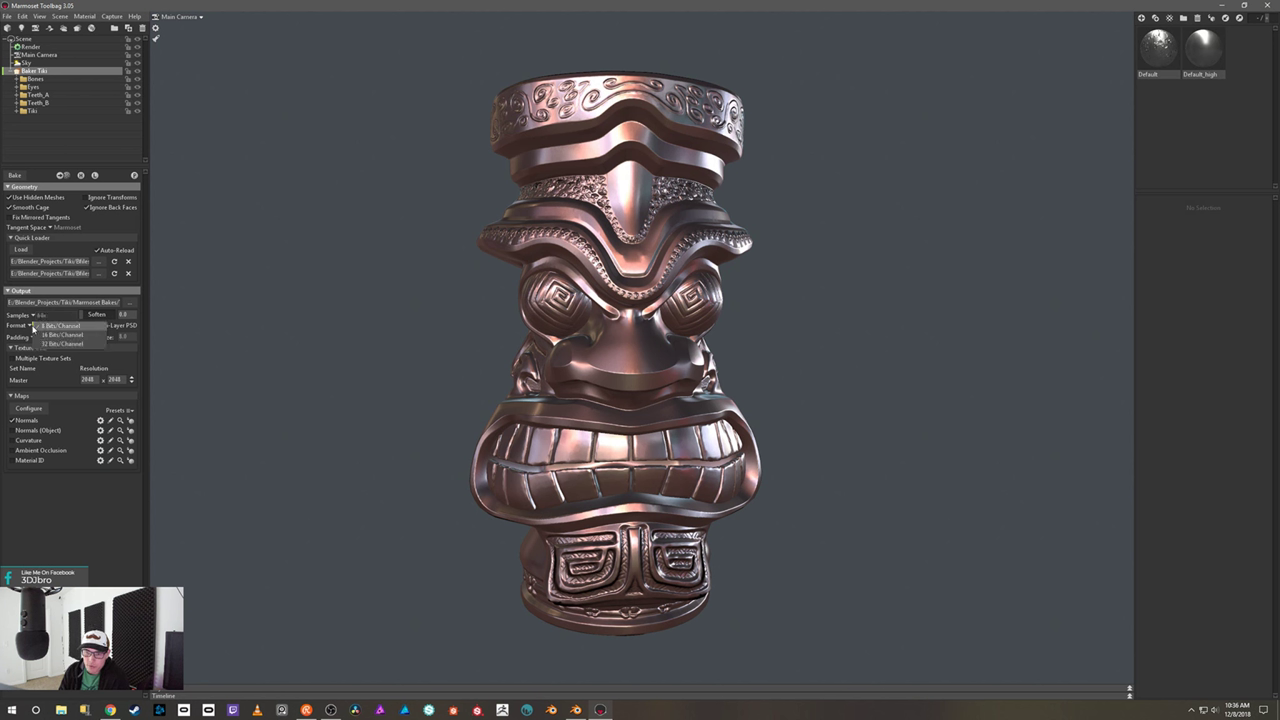
click(53, 336)
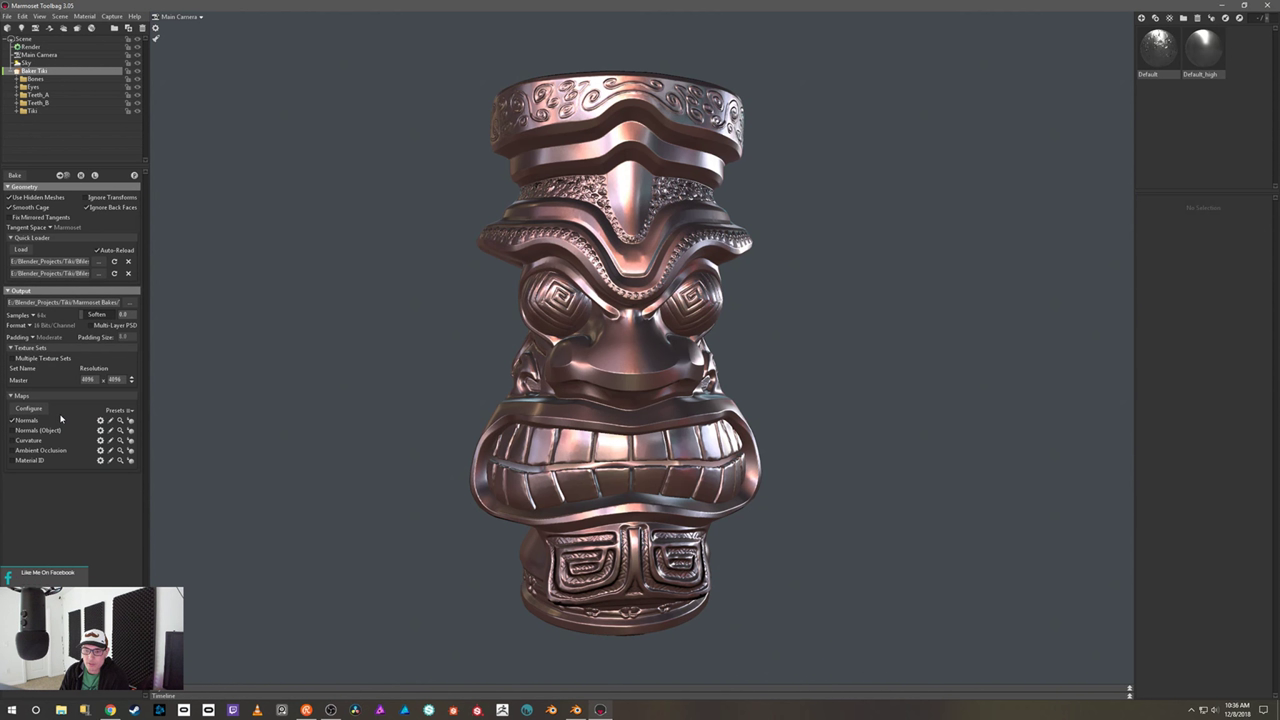
click(12, 431)
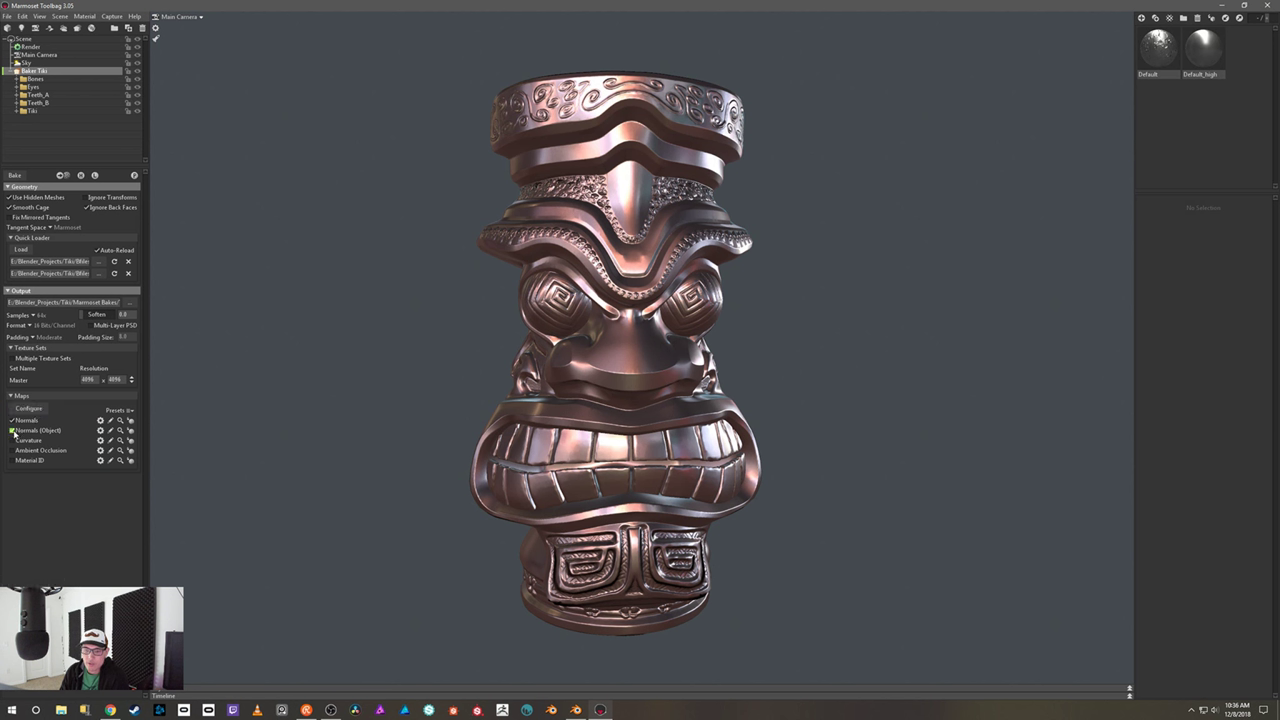
click(12, 440)
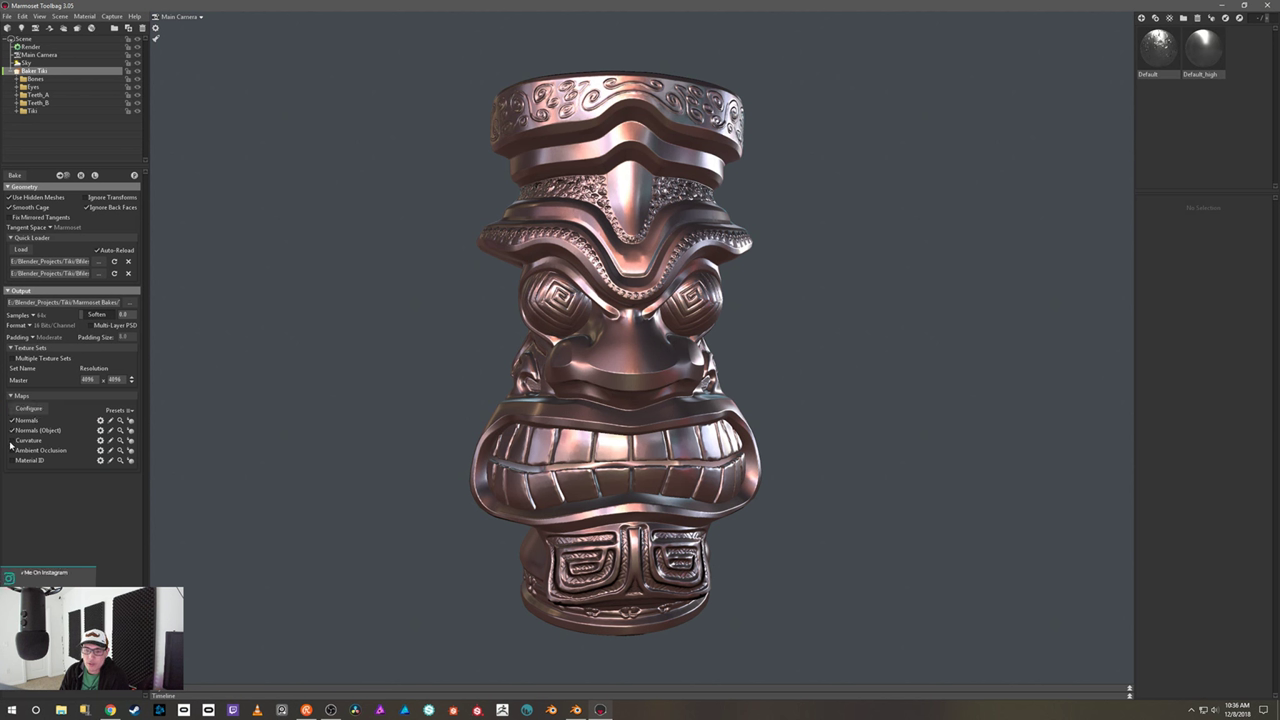
click(13, 451)
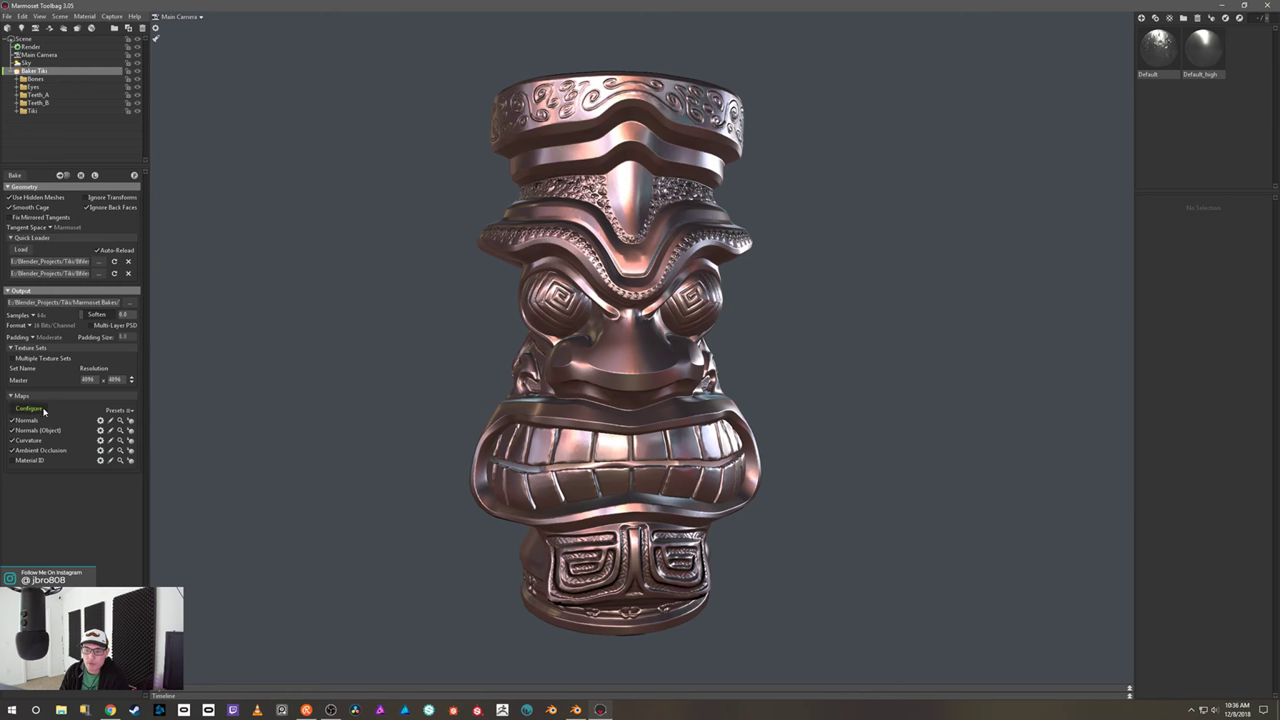
click(28, 408)
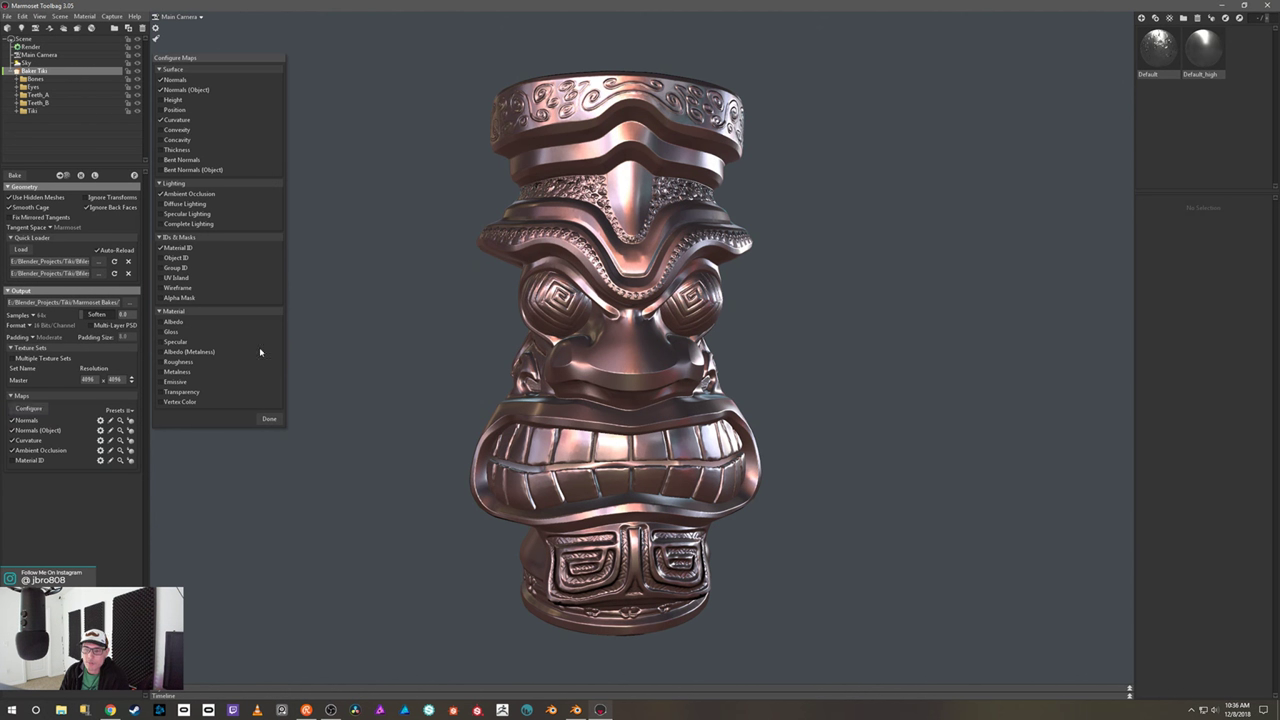
- Add Vertex Color, Thickness and Position maps to the bake and enable Vertex Color and Position
click(162, 402)
click(11, 471)
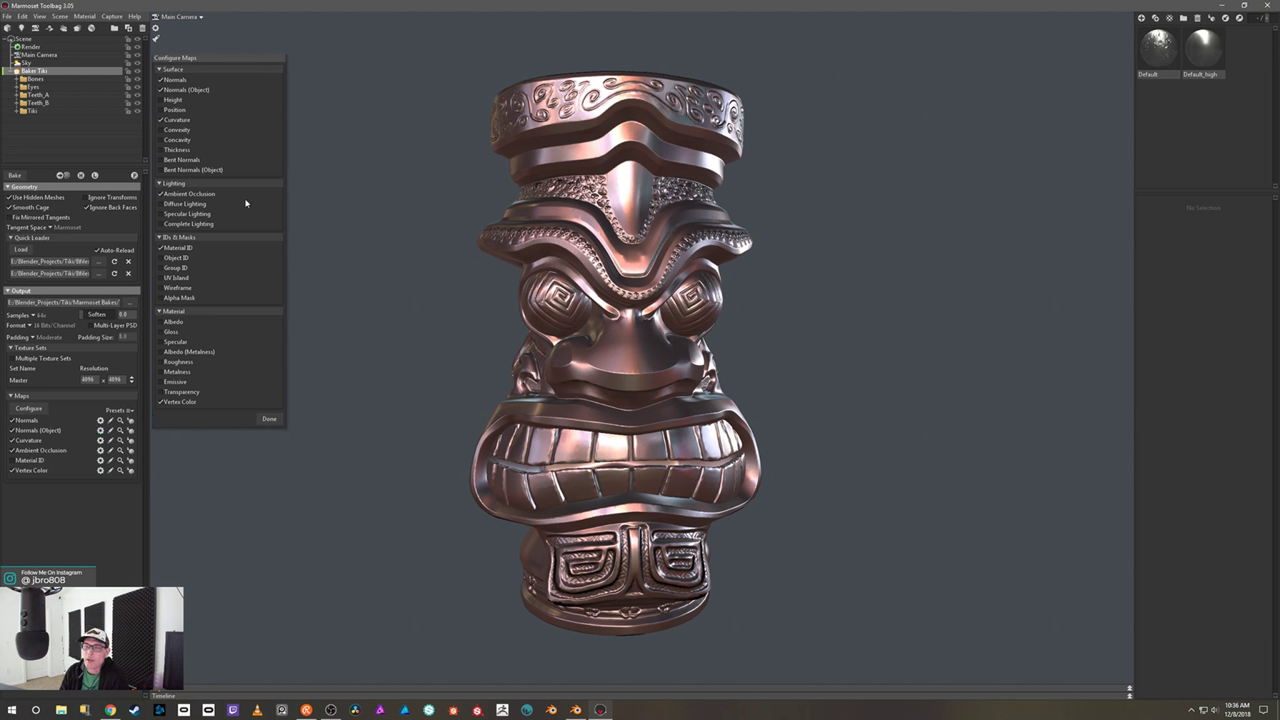
click(161, 150)
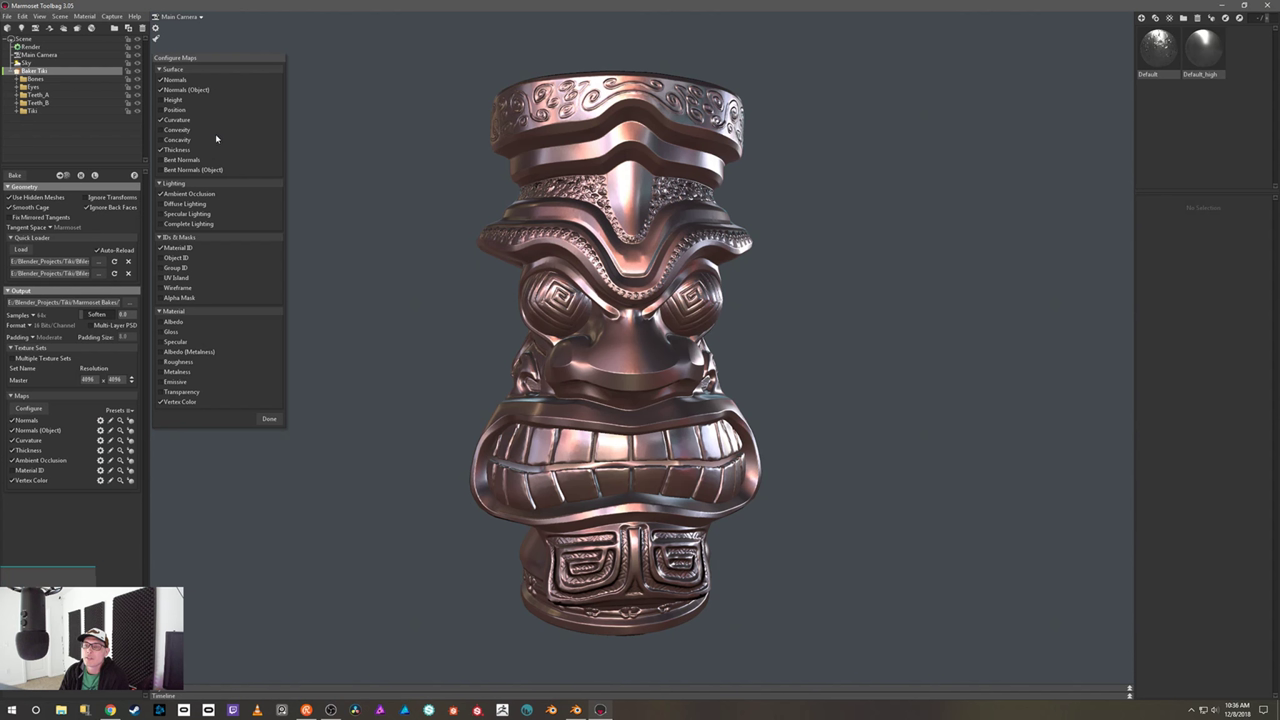
click(161, 110)
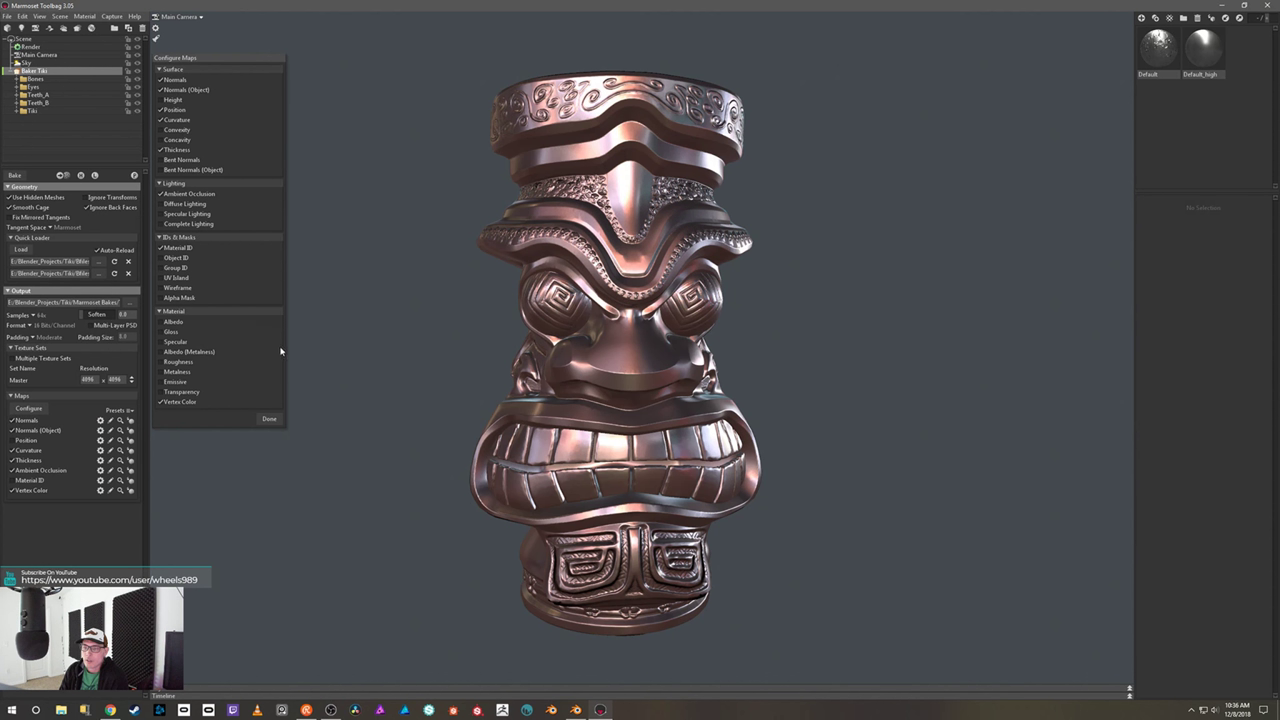
click(269, 419)
click(13, 440)
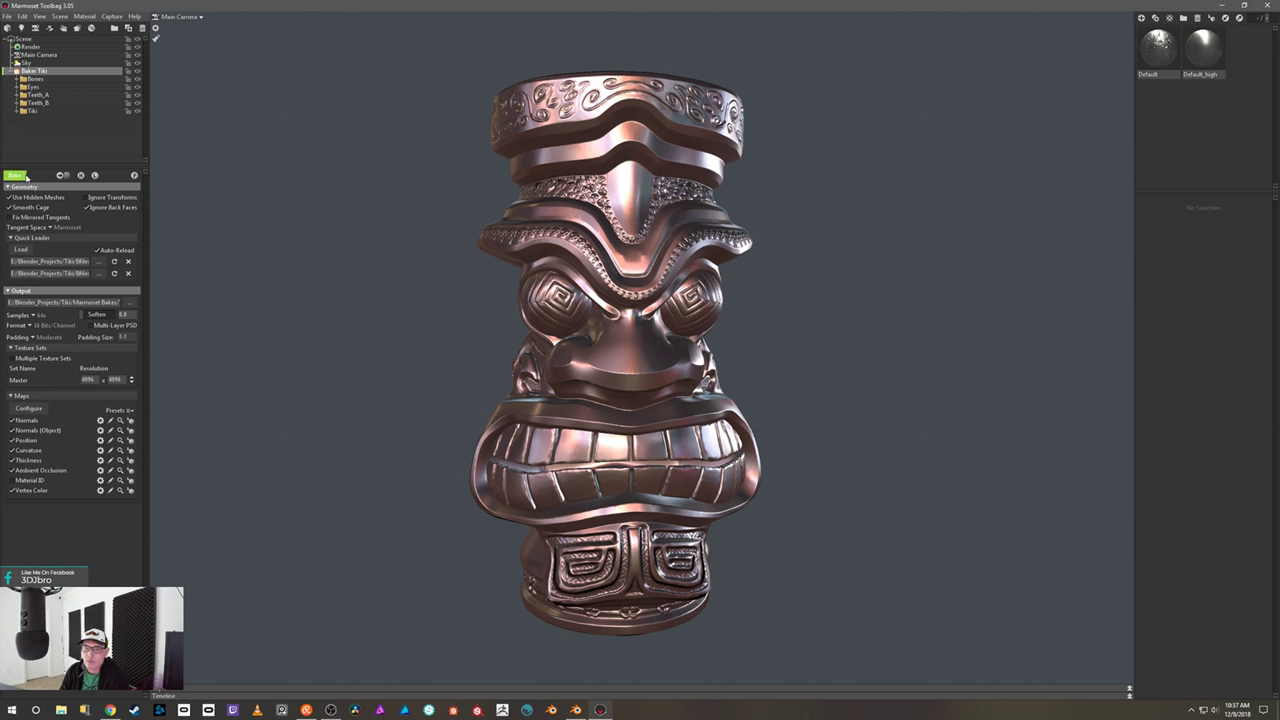
- Keep Marmoset tangent space and bake all enabled maps at 4096 × 4096
click(51, 228)
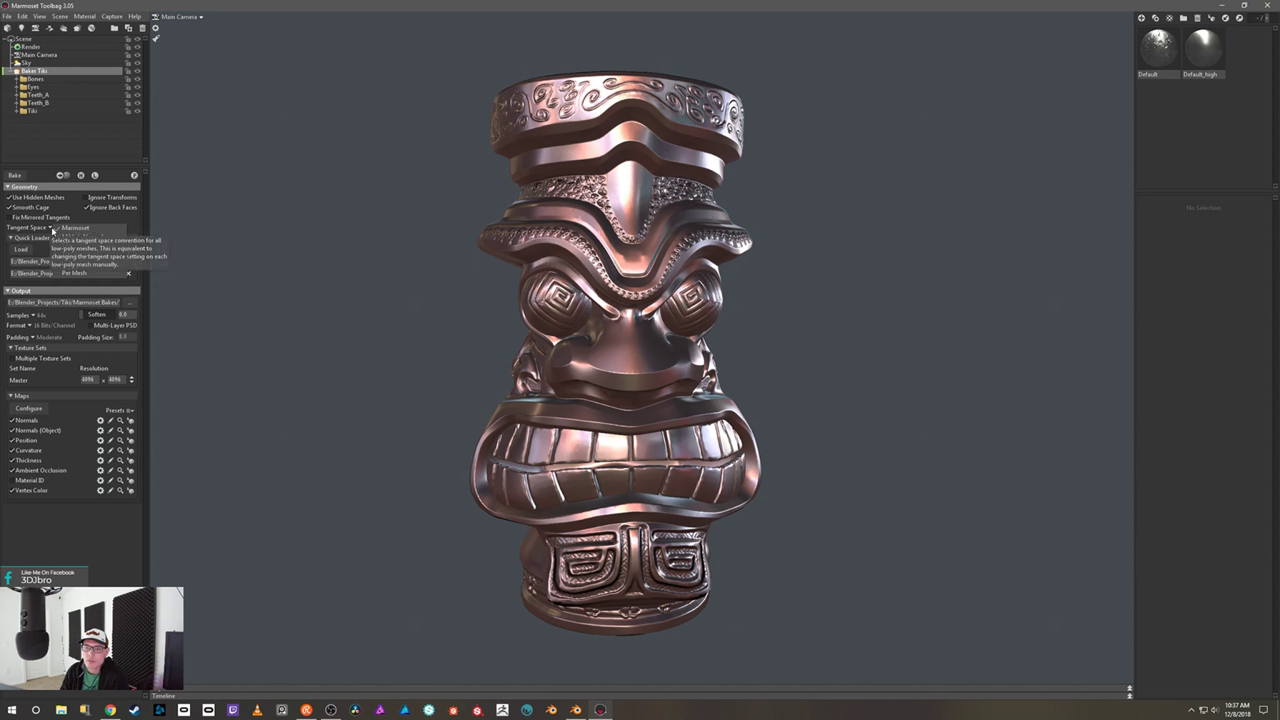
click(52, 230)
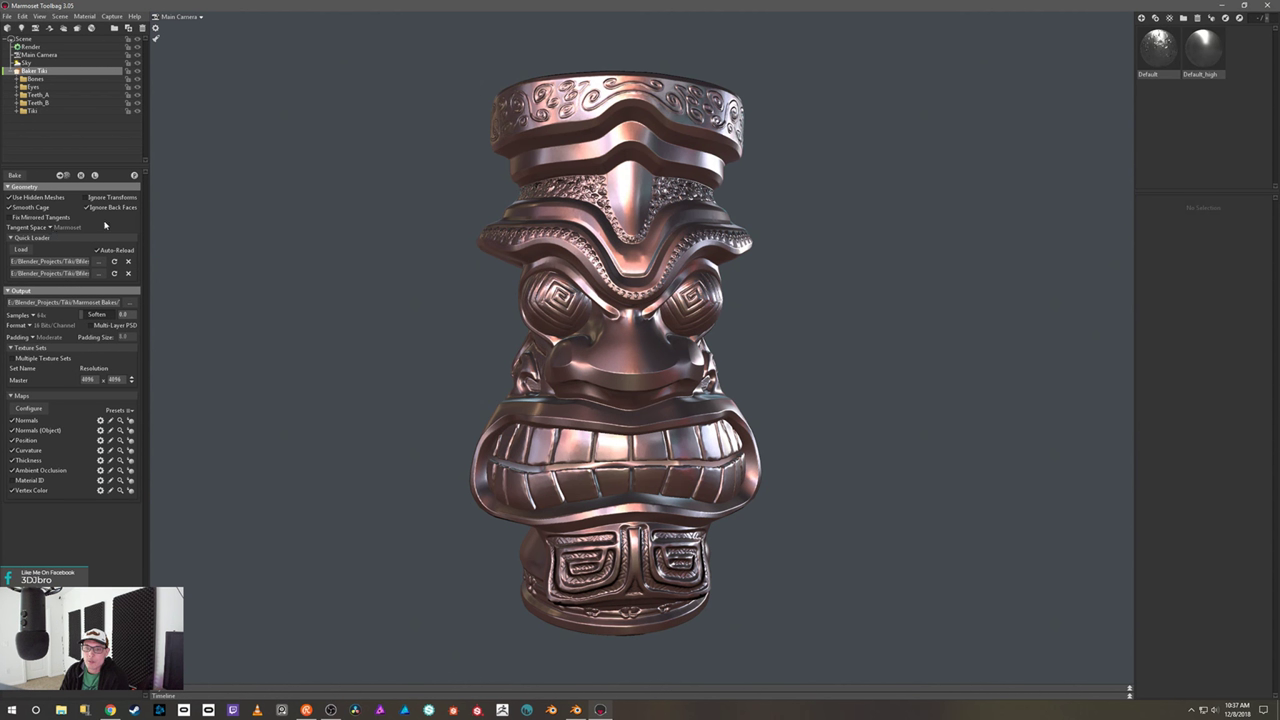
click(18, 176)
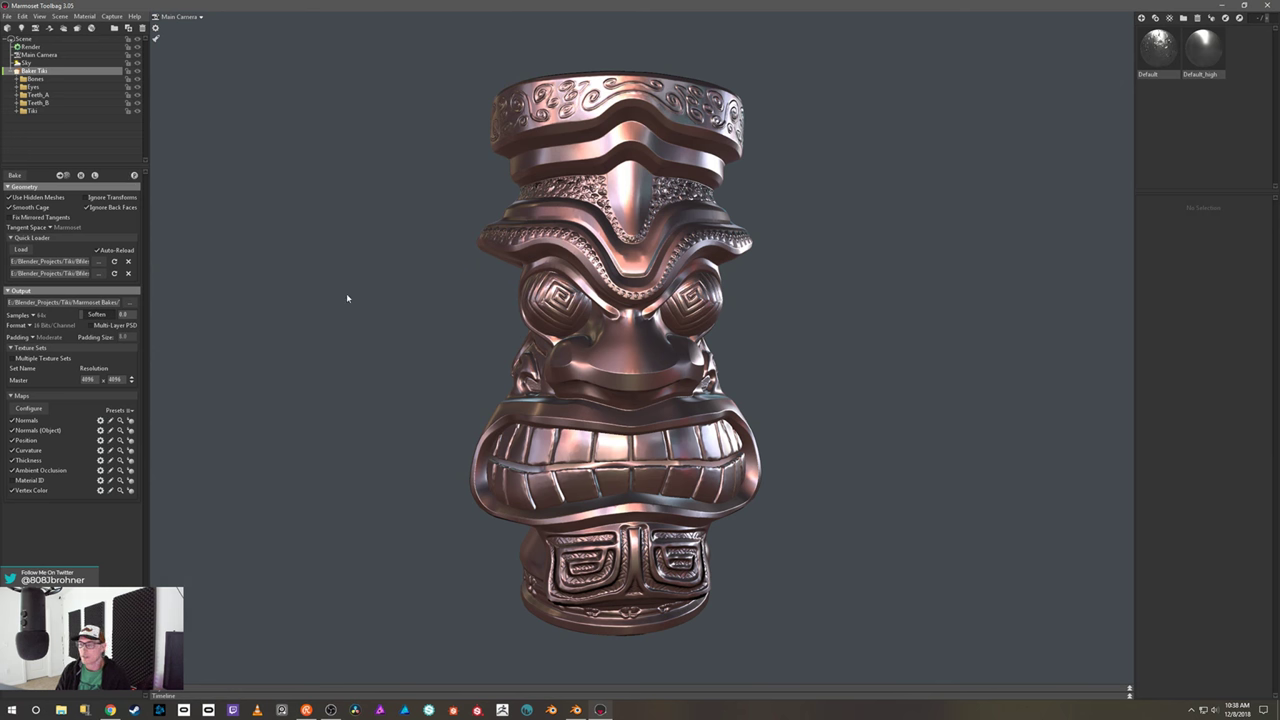
- Inspect the baked swirl carvings, face and teeth up close, then show the Default material's settings
drag(405, 321, 310, 315)
right_drag(310, 315, 329, 277)
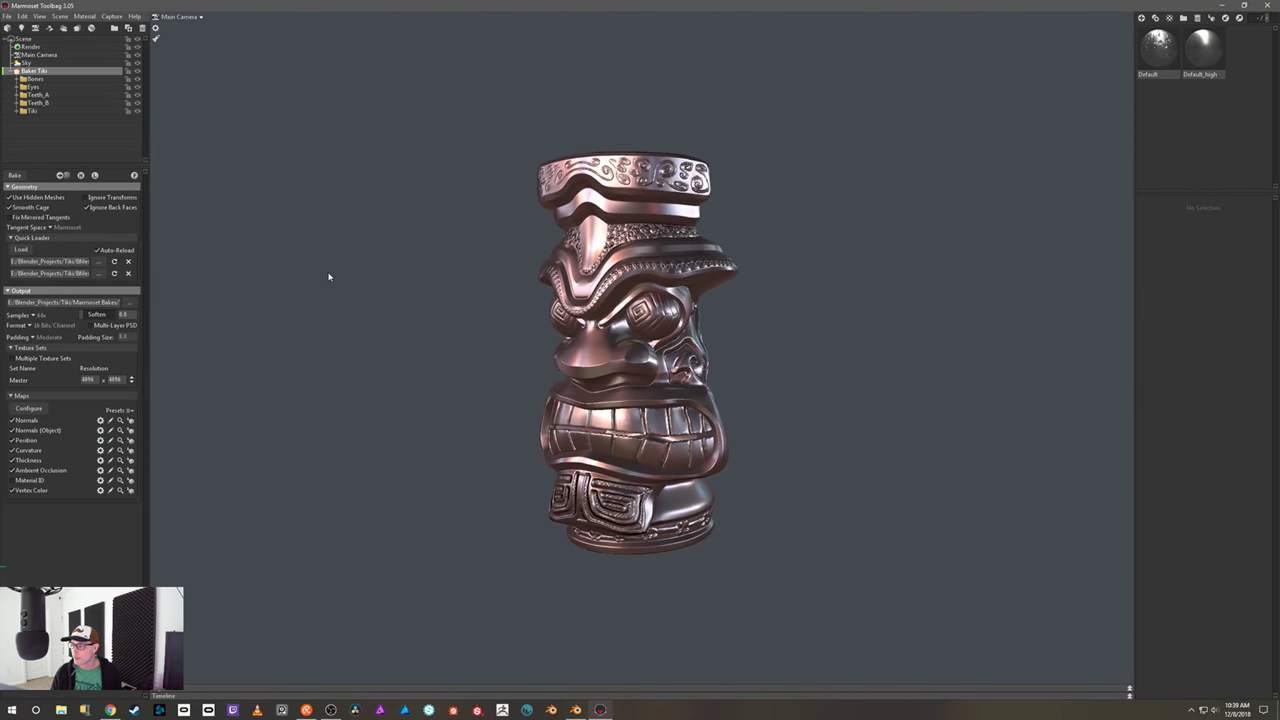
drag(371, 369, 812, 353)
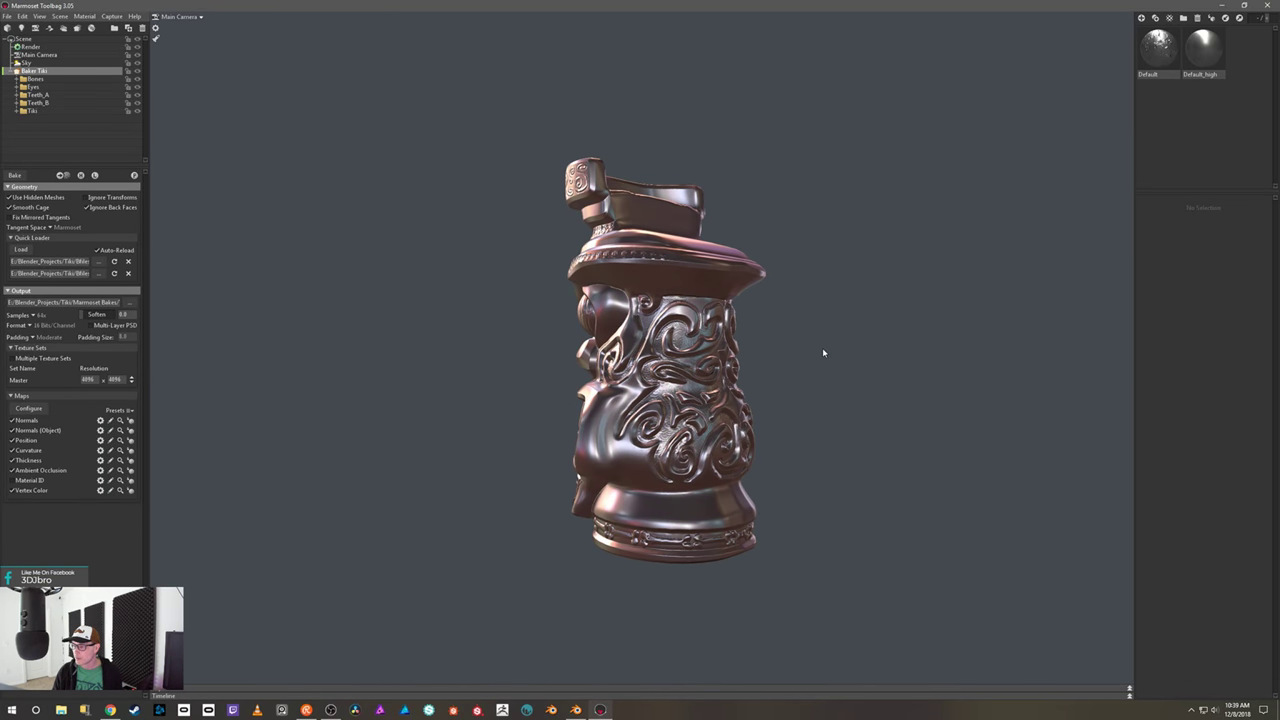
right_drag(823, 354, 831, 392)
mouse_move(910, 407)
shift+mouse_down()
mouse_move(768, 431)
mouse_move(760, 415)
mouse_move(791, 391)
mouse_move(771, 434)
mouse_move(732, 457)
mouse_move(423, 431)
mouse_move(531, 480)
mouse_move(683, 481)
mouse_move(827, 433)
mouse_move(918, 424)
shift+mouse_up()
scroll(915, 426, down, 3)
drag(815, 444, 786, 409)
scroll(777, 431, up, 5)
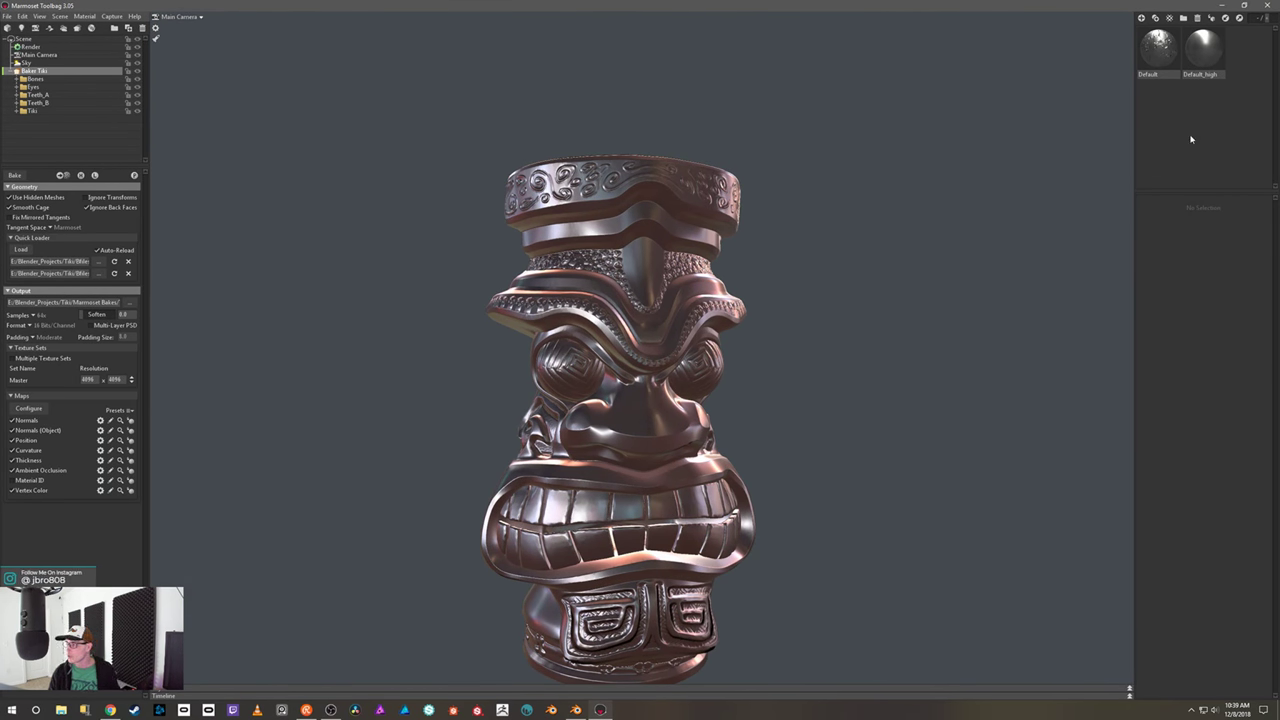
click(1158, 48)
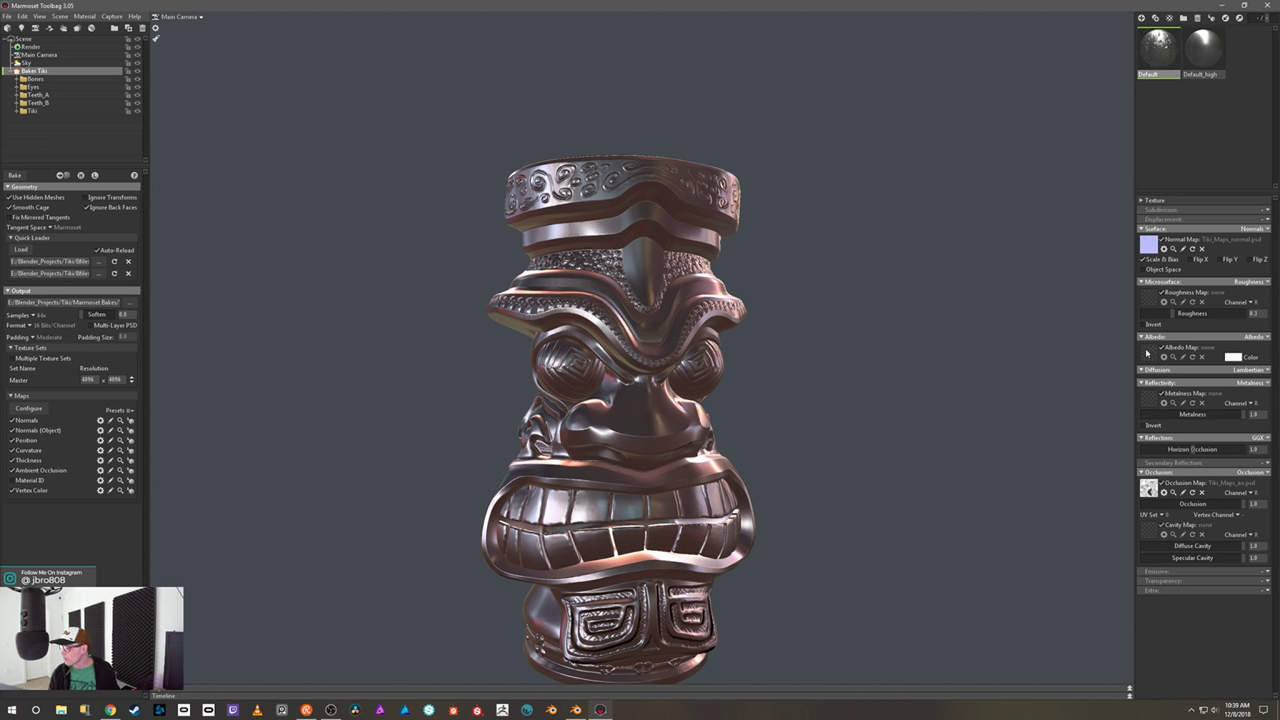
- Load the baked Tiki_Maps_curve map as the Default material's cavity map
click(1149, 531)
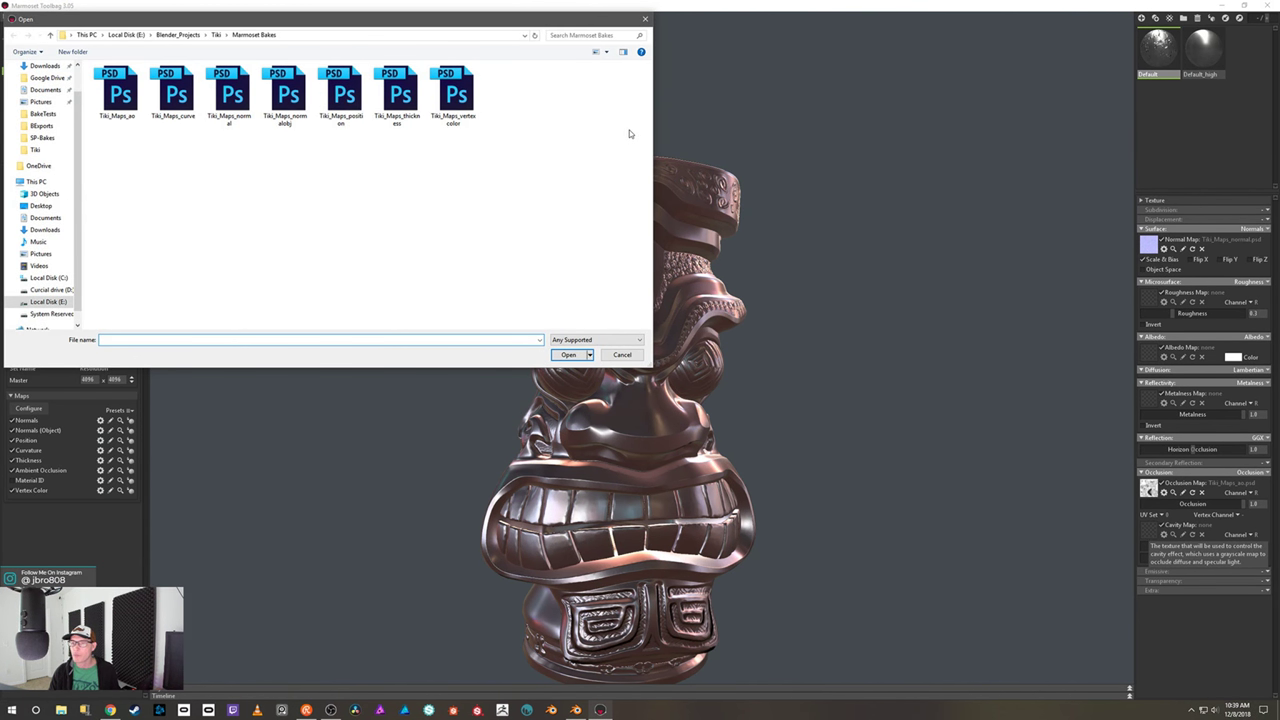
click(173, 92)
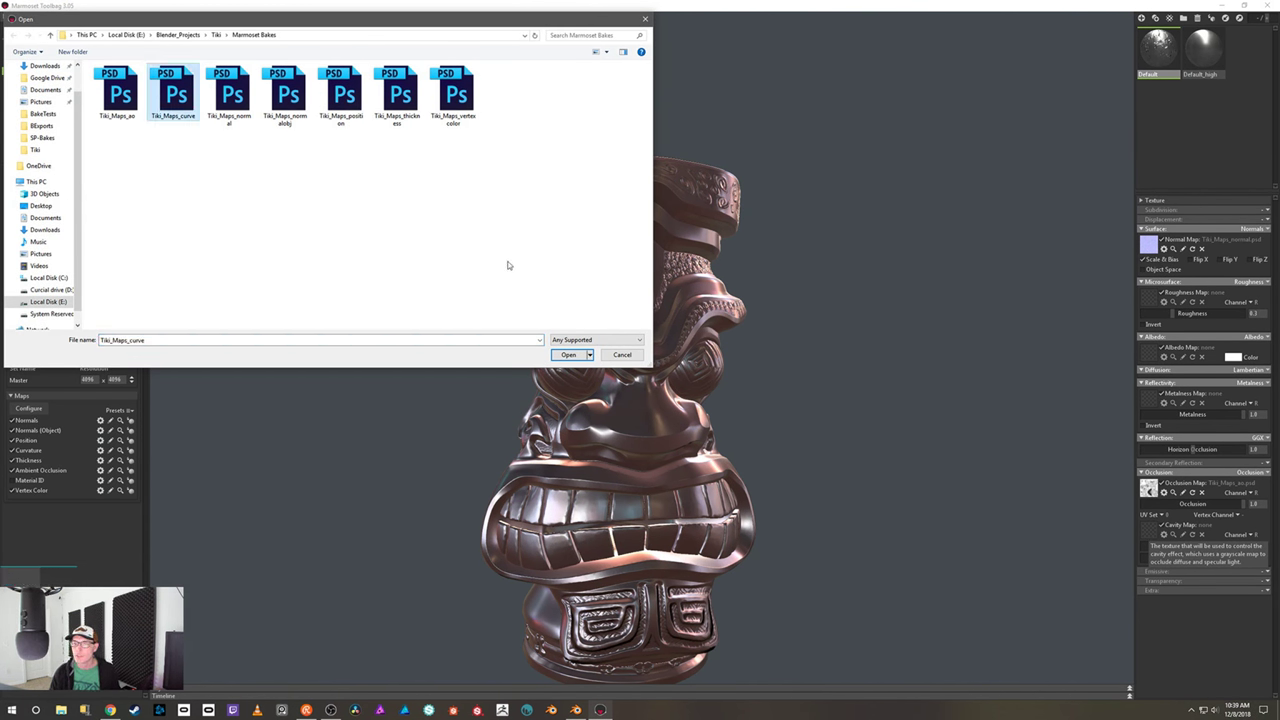
click(569, 355)
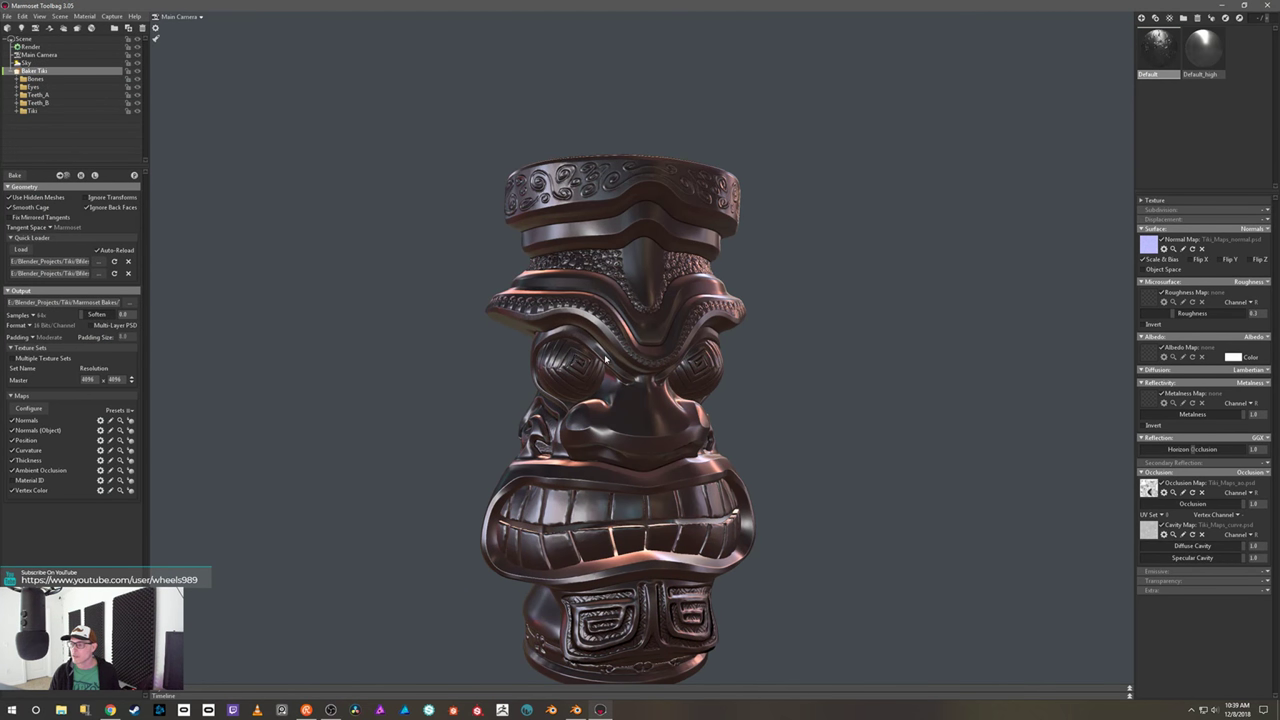
drag(912, 362, 930, 423)
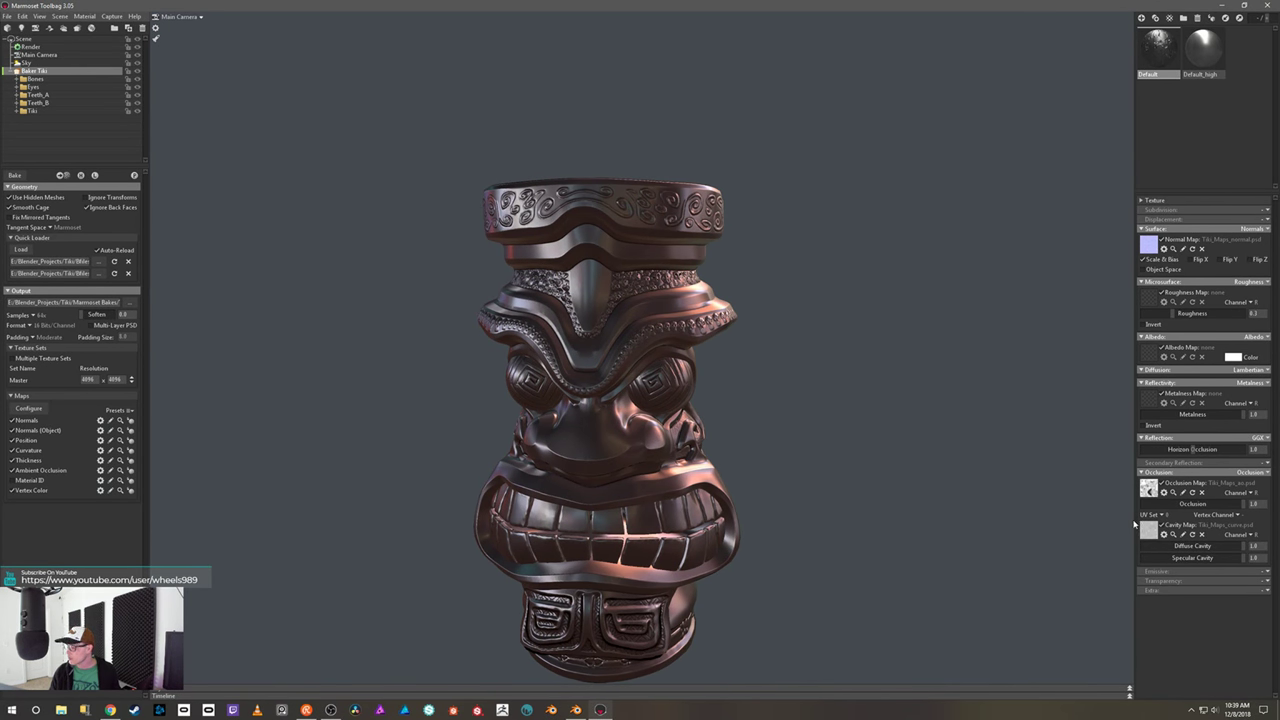
click(1148, 358)
- Load Tiki_Maps_vertexcolor as the albedo map and inspect the green, orange and magenta tiki
click(459, 105)
click(569, 355)
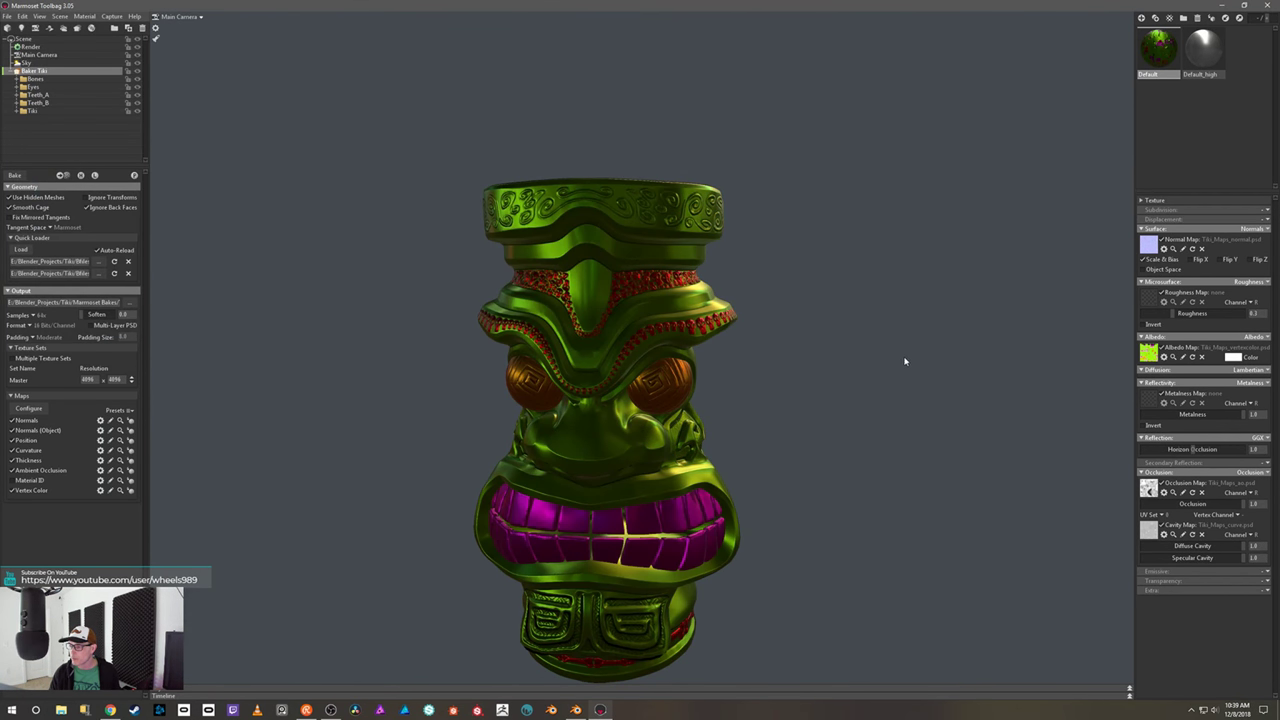
mouse_move(823, 426)
mouse_down()
mouse_move(860, 397)
mouse_move(901, 390)
mouse_move(863, 380)
mouse_move(811, 397)
mouse_move(845, 398)
mouse_move(846, 349)
mouse_move(857, 400)
mouse_move(808, 408)
mouse_move(1051, 446)
mouse_move(701, 428)
mouse_move(756, 443)
mouse_move(517, 440)
mouse_move(571, 456)
mouse_move(834, 446)
mouse_up()
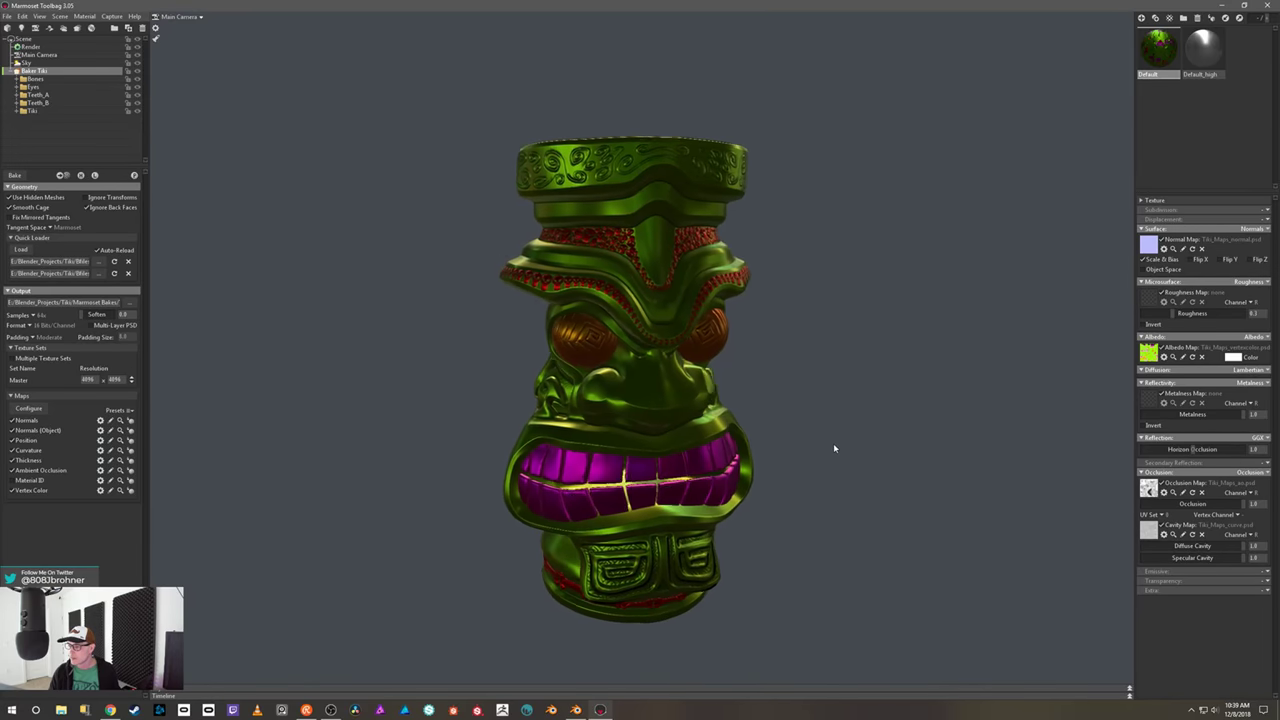
scroll(857, 414, up, 5)
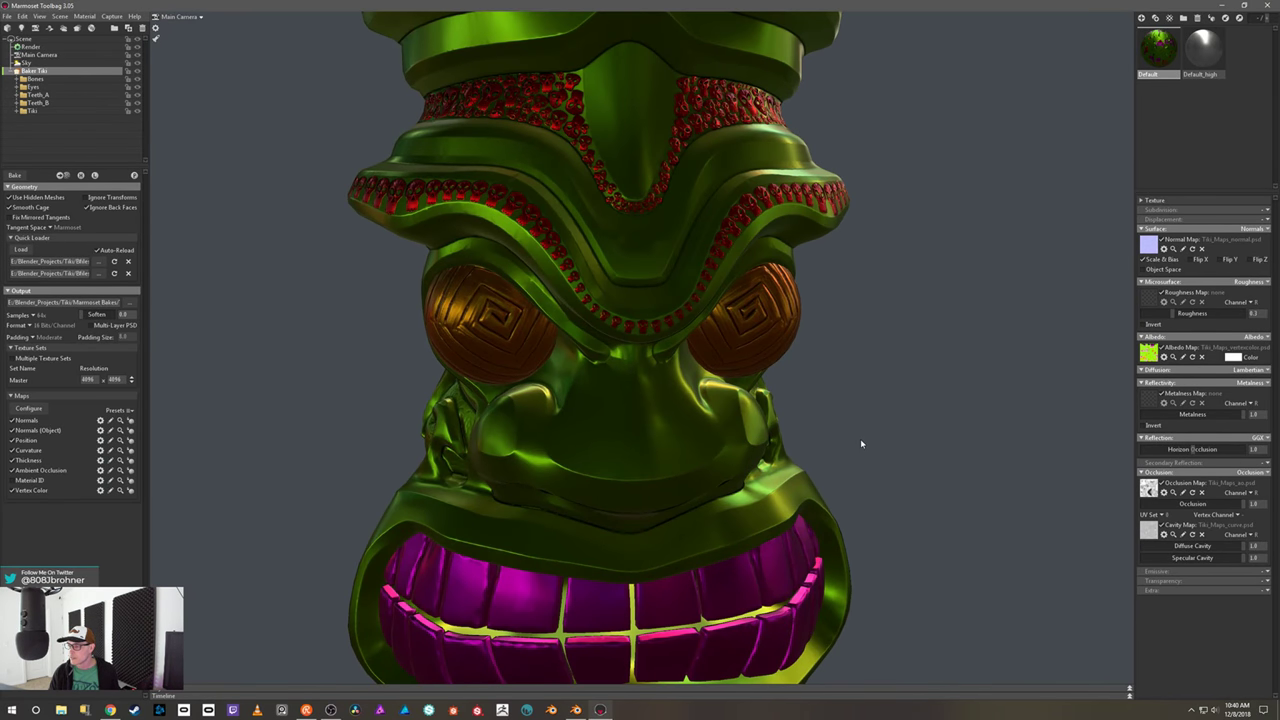
scroll(859, 434, down, 3)
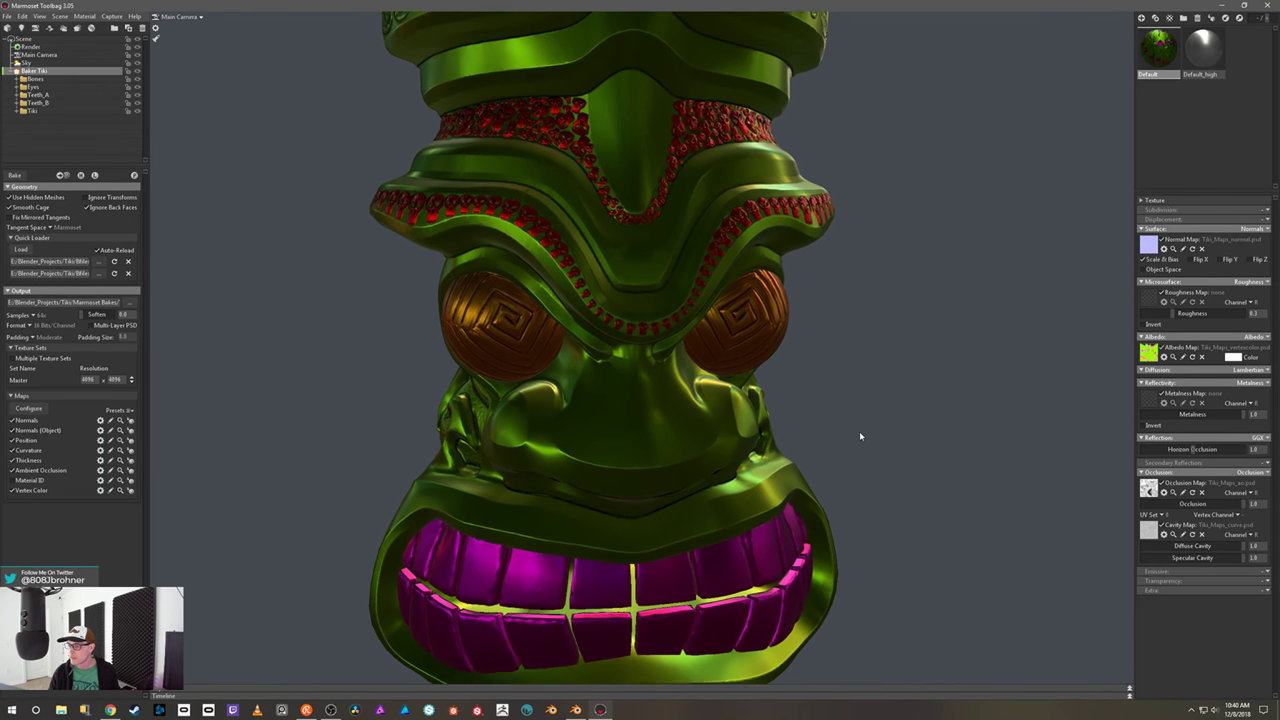
mouse_move(857, 434)
mouse_down()
mouse_move(896, 394)
mouse_move(848, 417)
mouse_move(866, 451)
mouse_move(864, 431)
mouse_move(929, 423)
mouse_move(843, 431)
mouse_up()
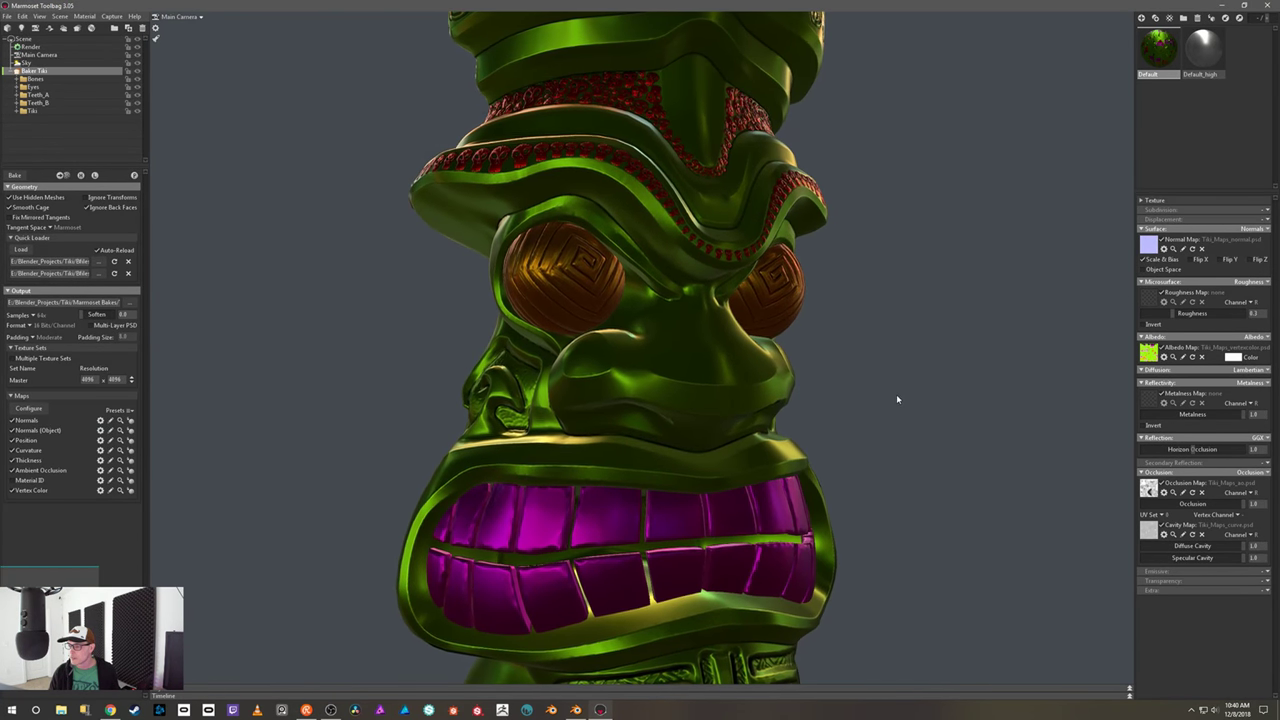
scroll(856, 434, down, 2)
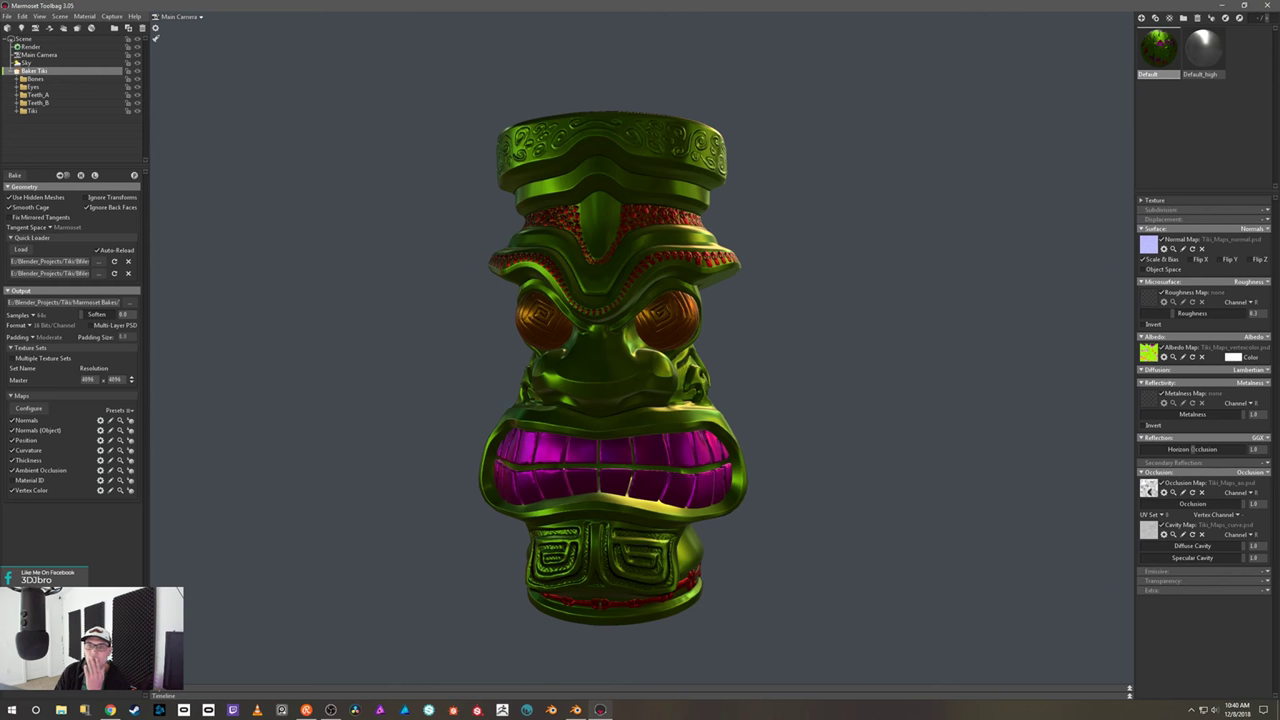
click(7, 17)
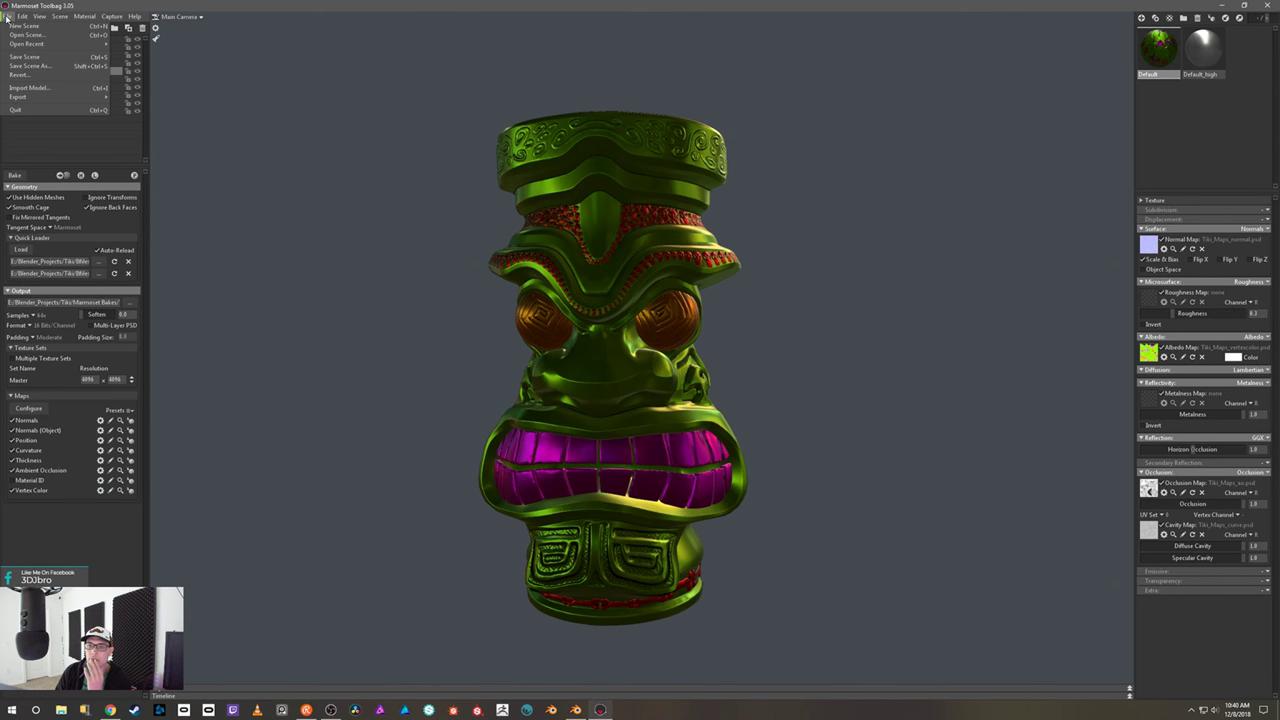
- Save the Toolbag scene as Tiki_Bake.tbscene
click(30, 66)
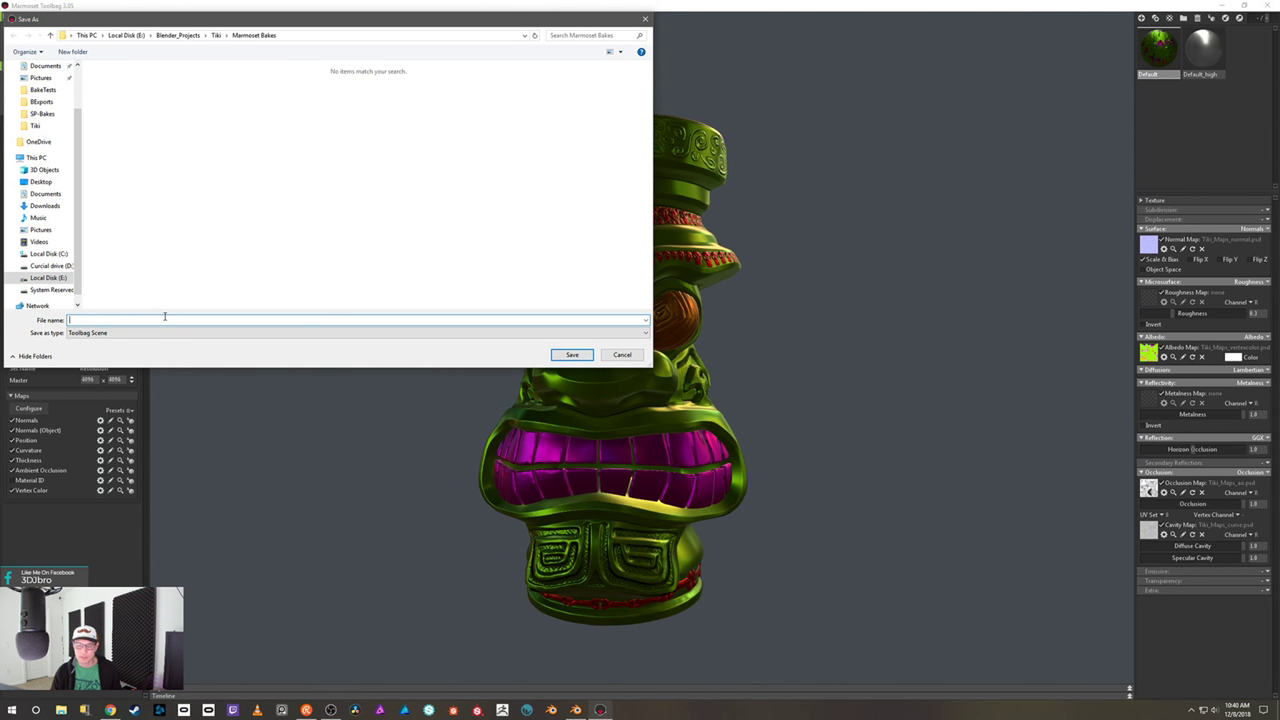
text(T)
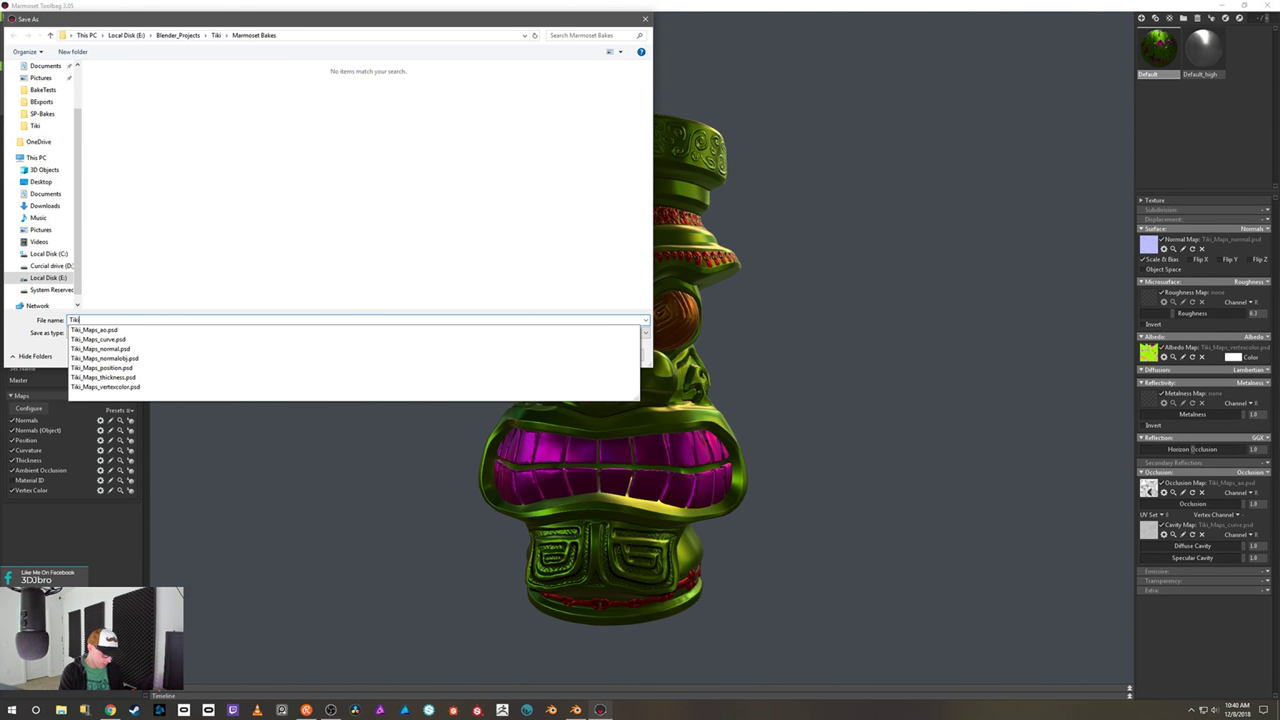
text(iki_Bake)
key(Return)
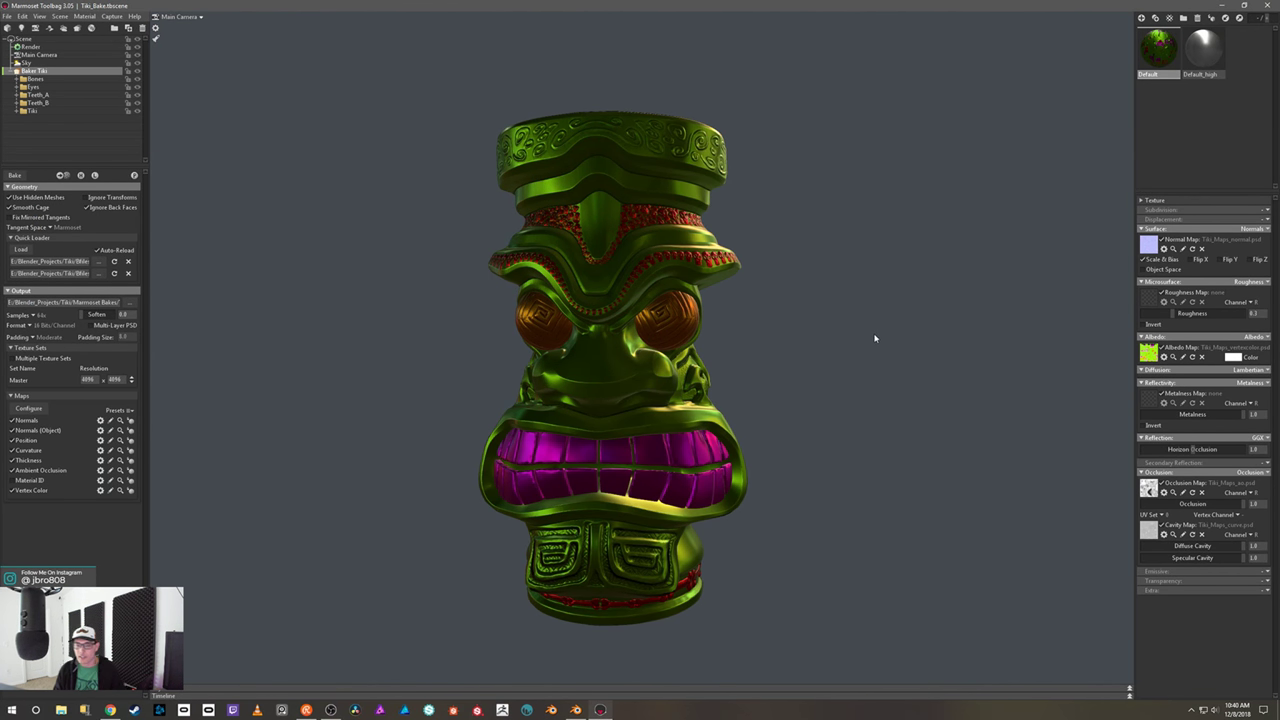
- Check the bake on the tiki, then quit Marmoset Toolbag, saving the scene
drag(860, 322, 541, 370)
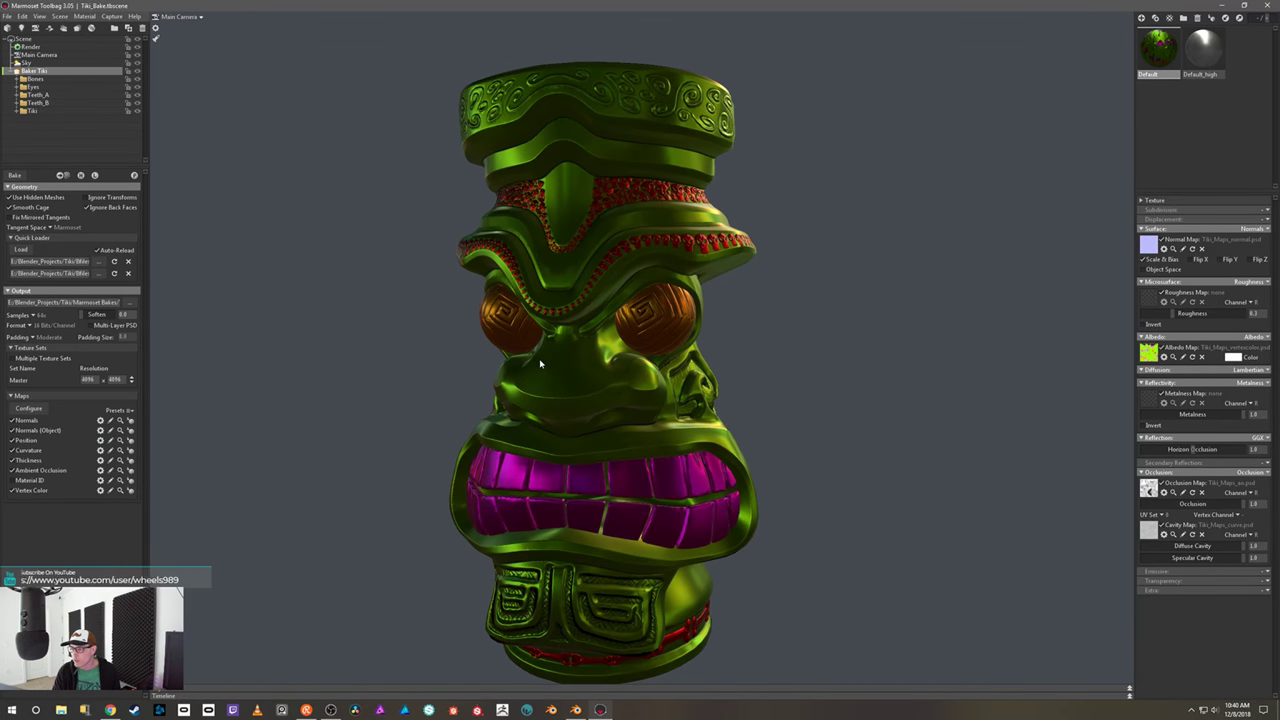
mouse_move(864, 376)
mouse_down()
mouse_move(851, 354)
mouse_move(860, 379)
mouse_up()
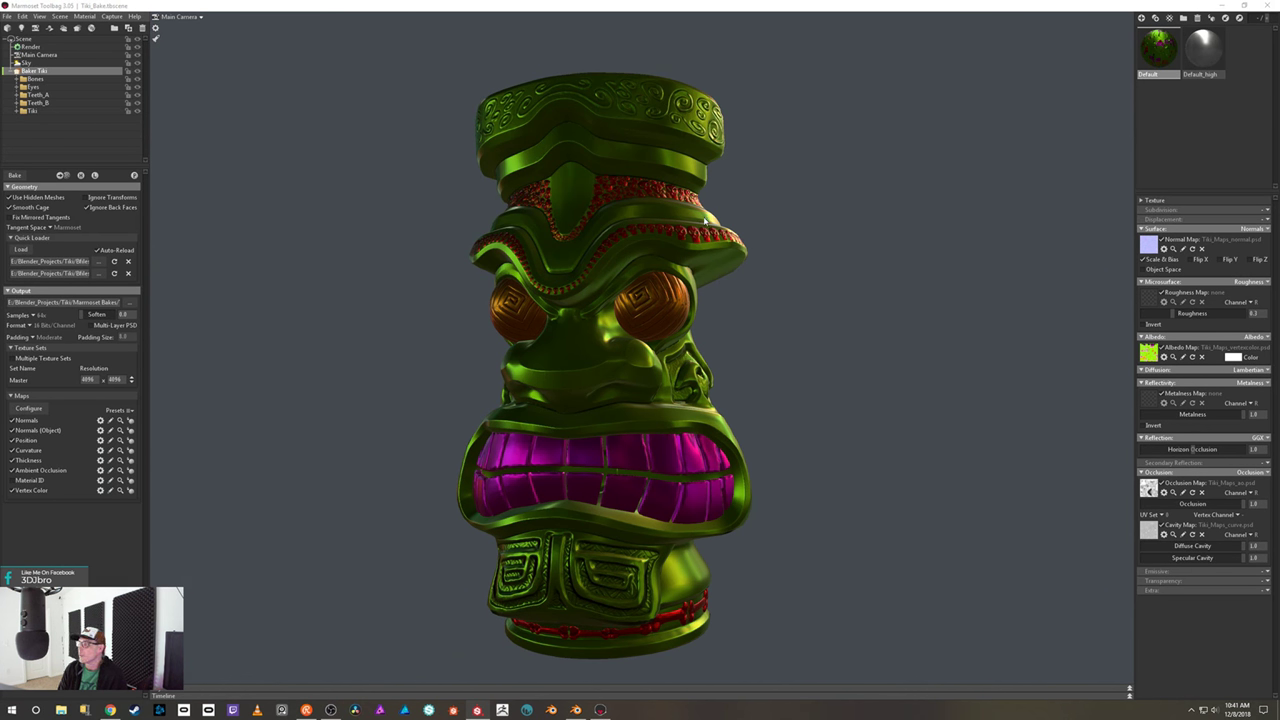
click(1268, 6)
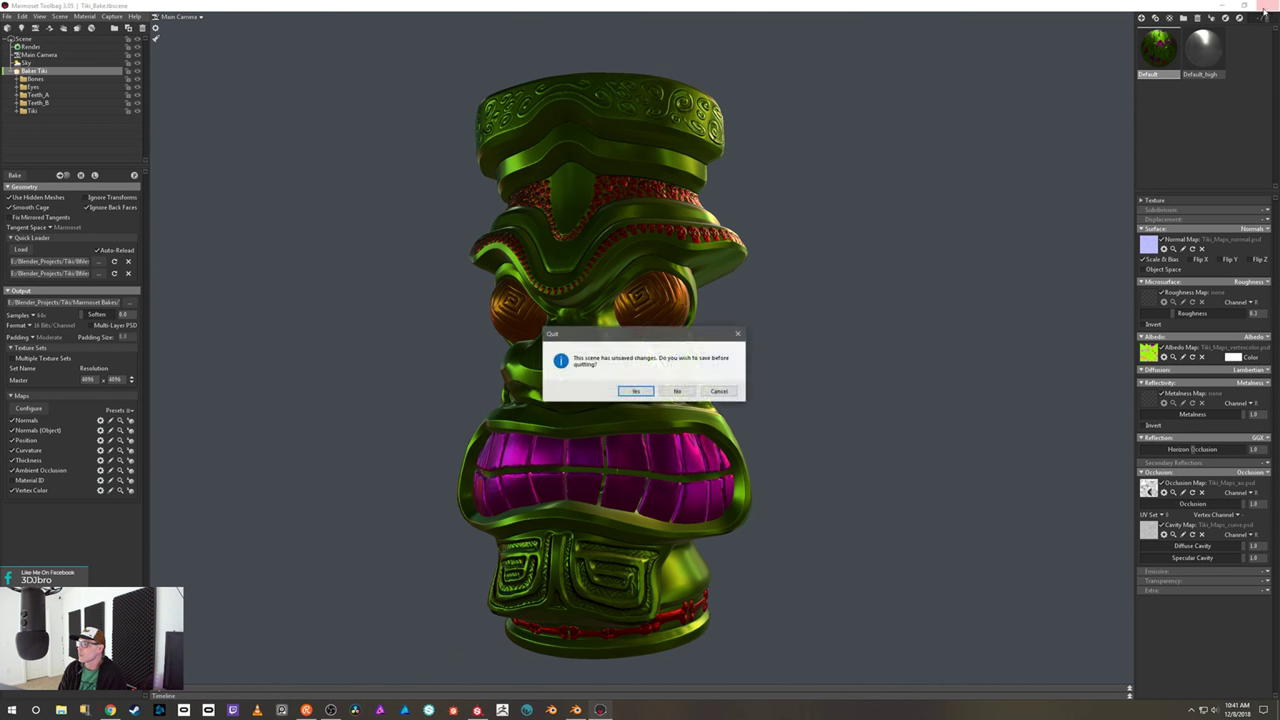
click(648, 393)
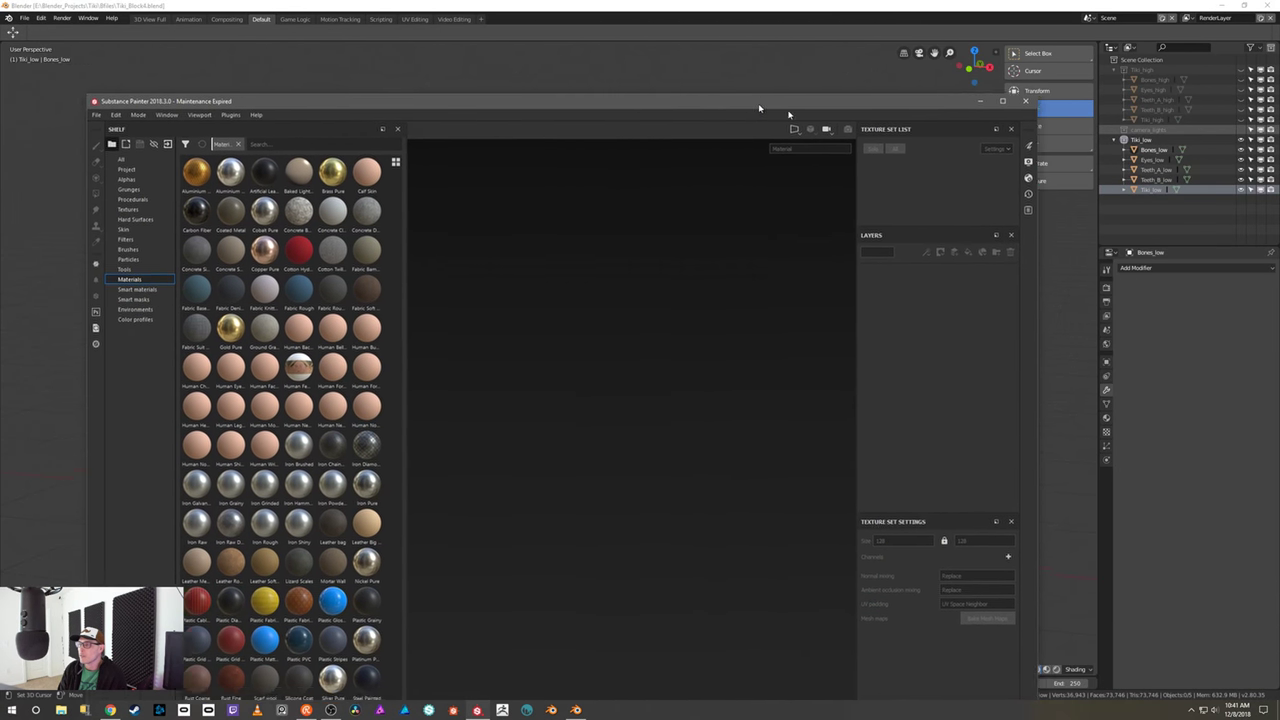
- Start a new project with the PBR - Metallic Roughness SSS template, 4096 resolution and OpenGL normals
double_click(758, 103)
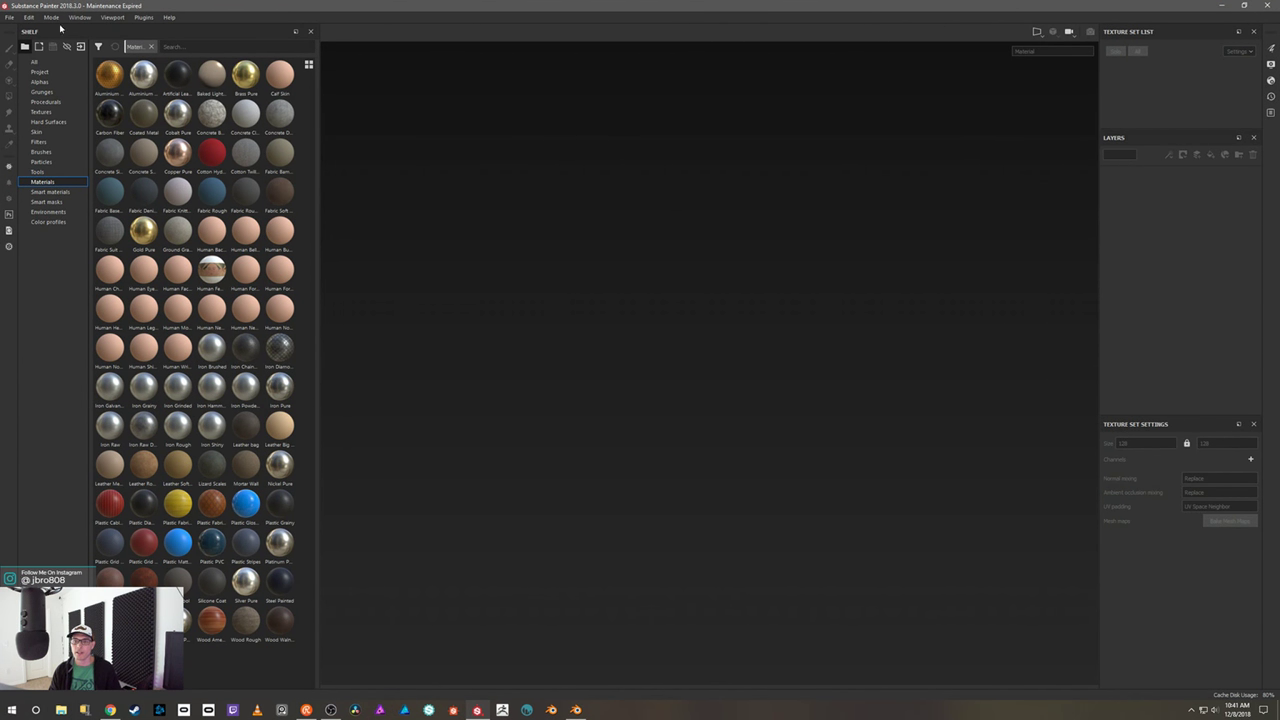
click(9, 17)
click(18, 29)
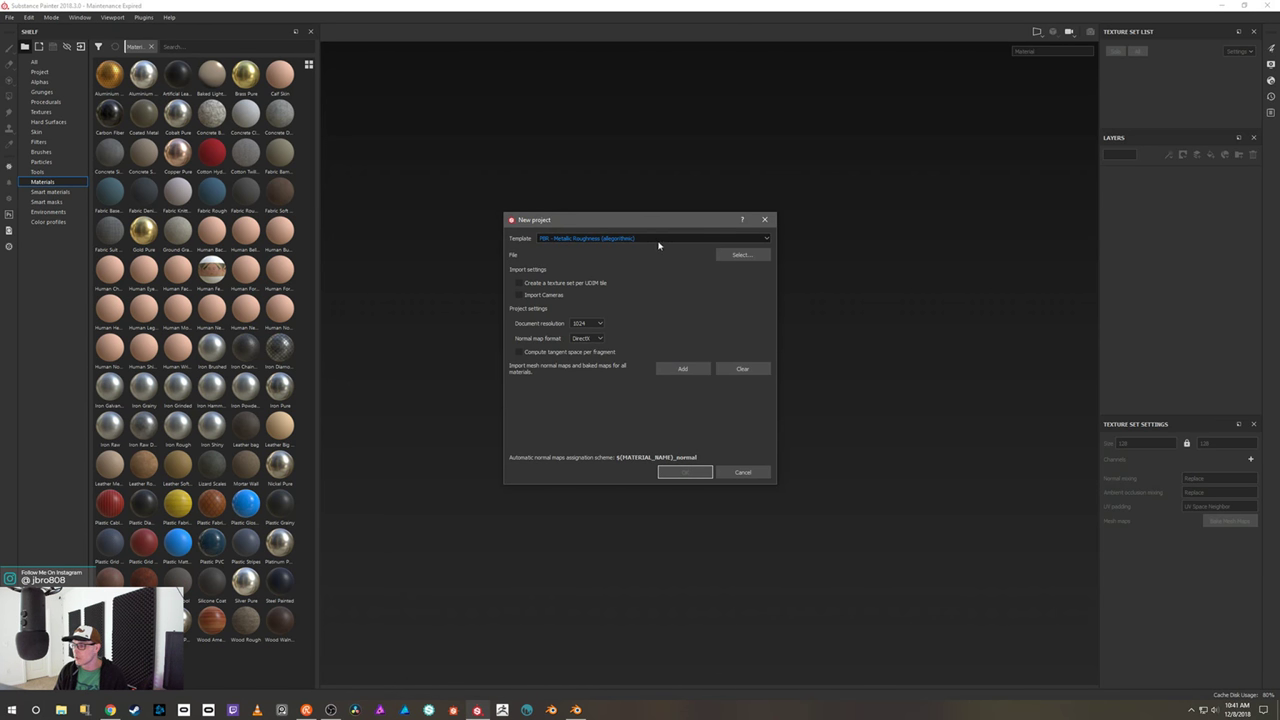
click(658, 239)
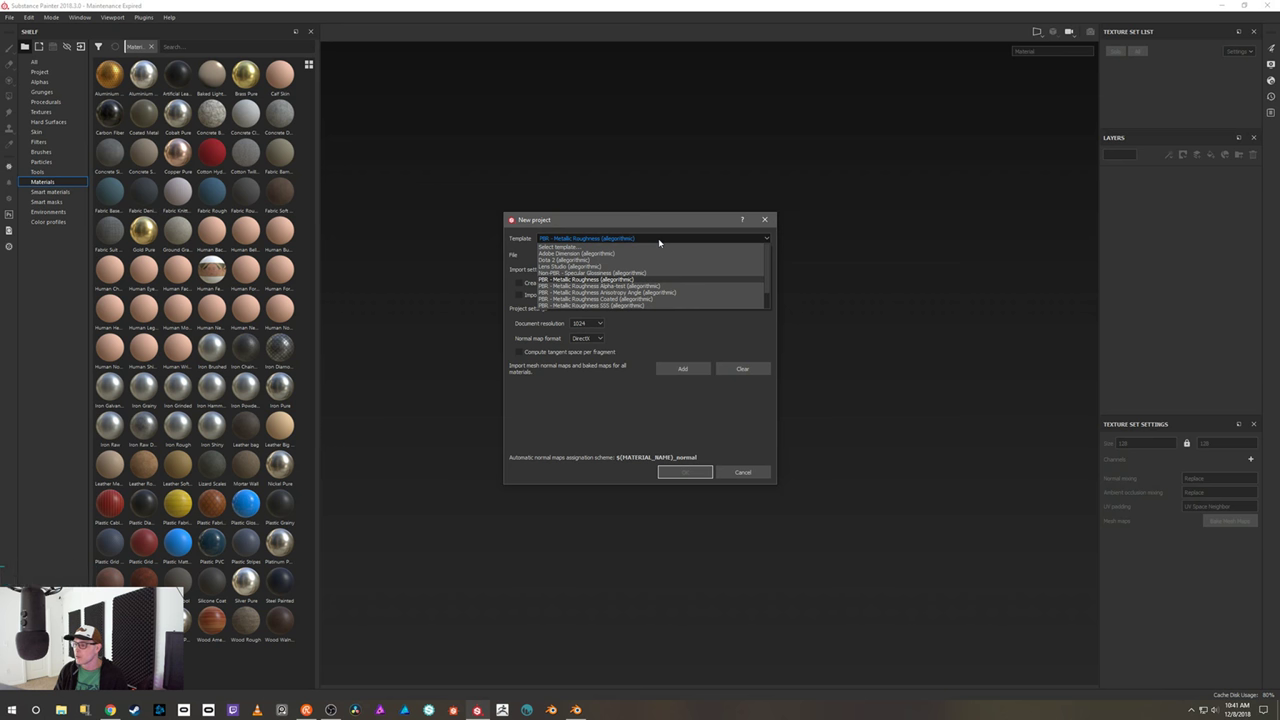
scroll(674, 287, down, 1)
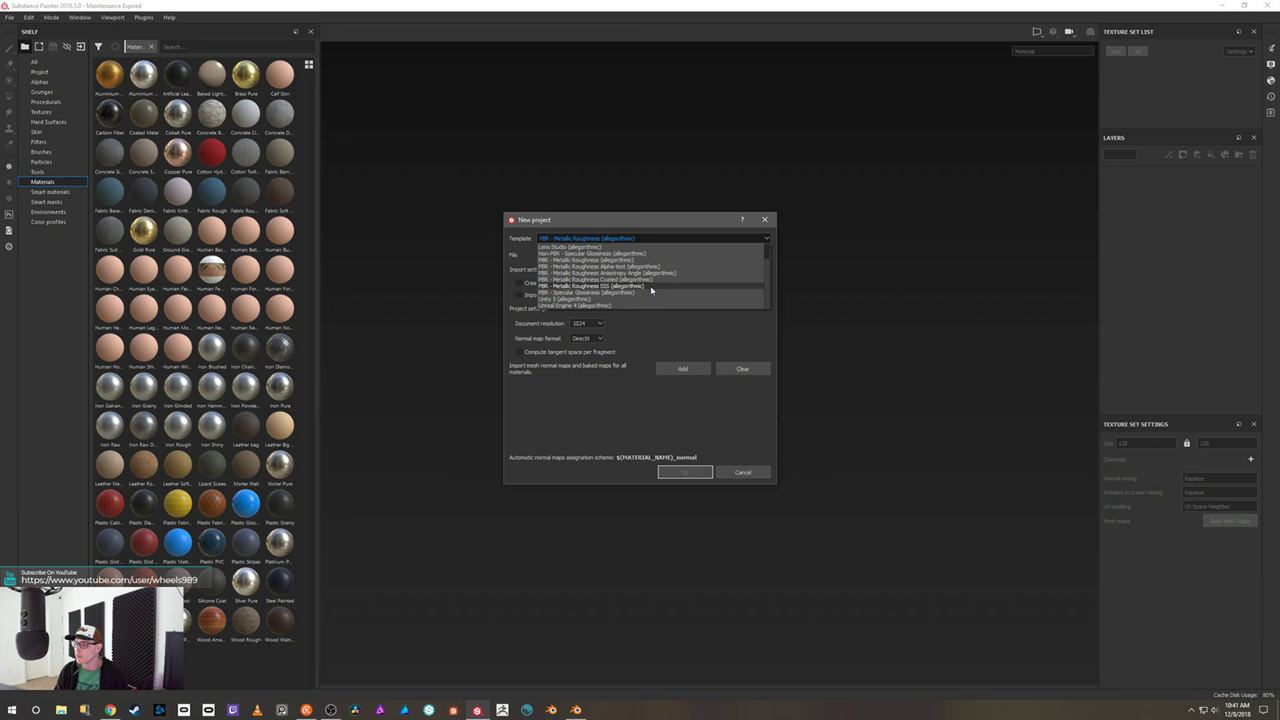
click(651, 286)
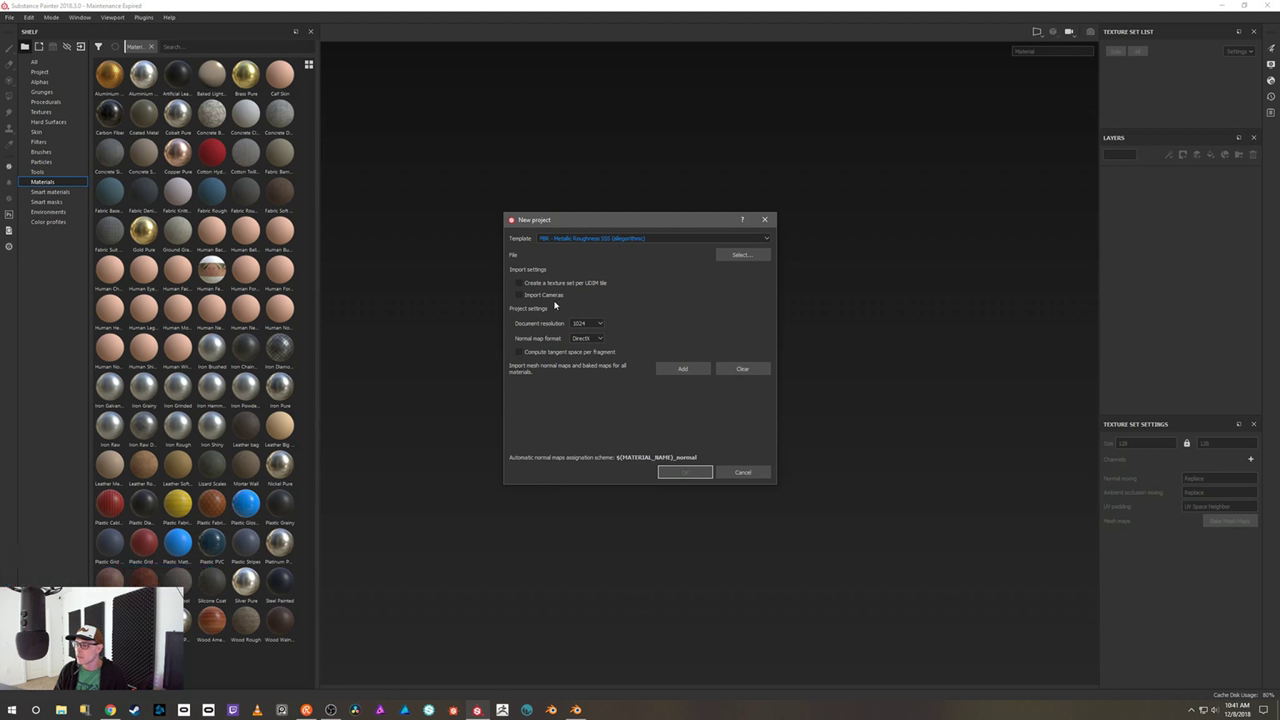
click(601, 323)
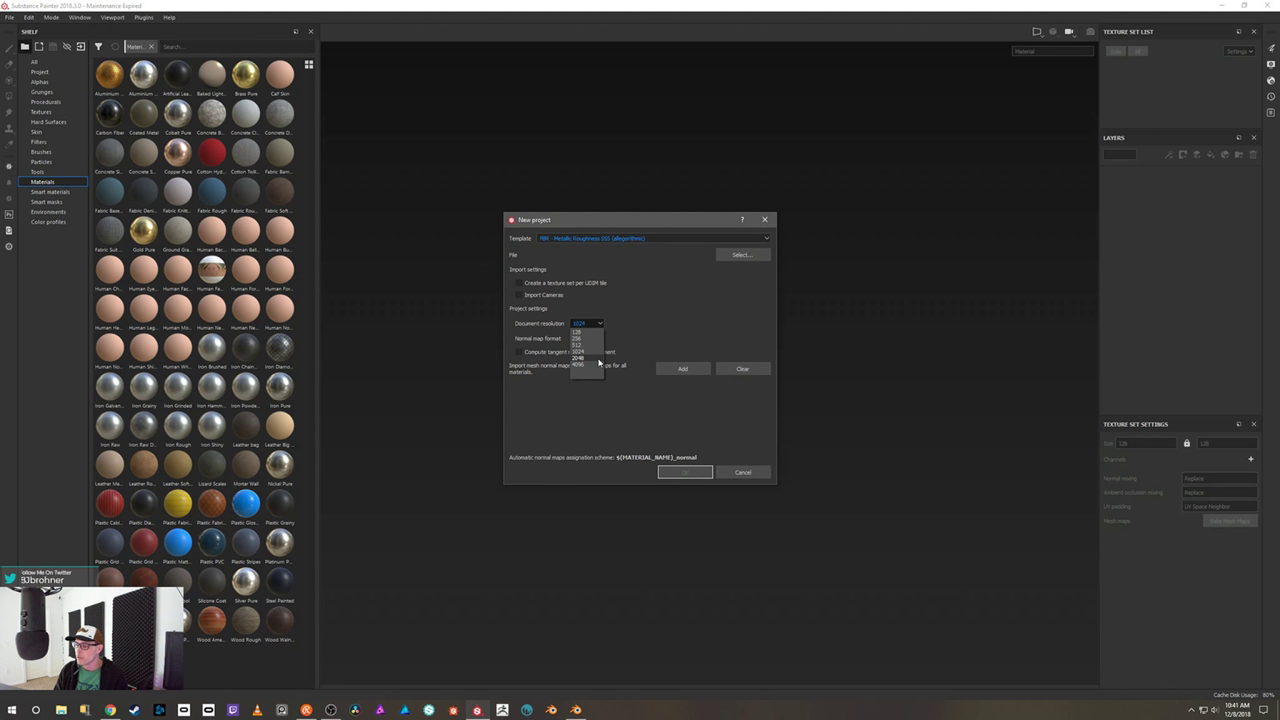
click(599, 365)
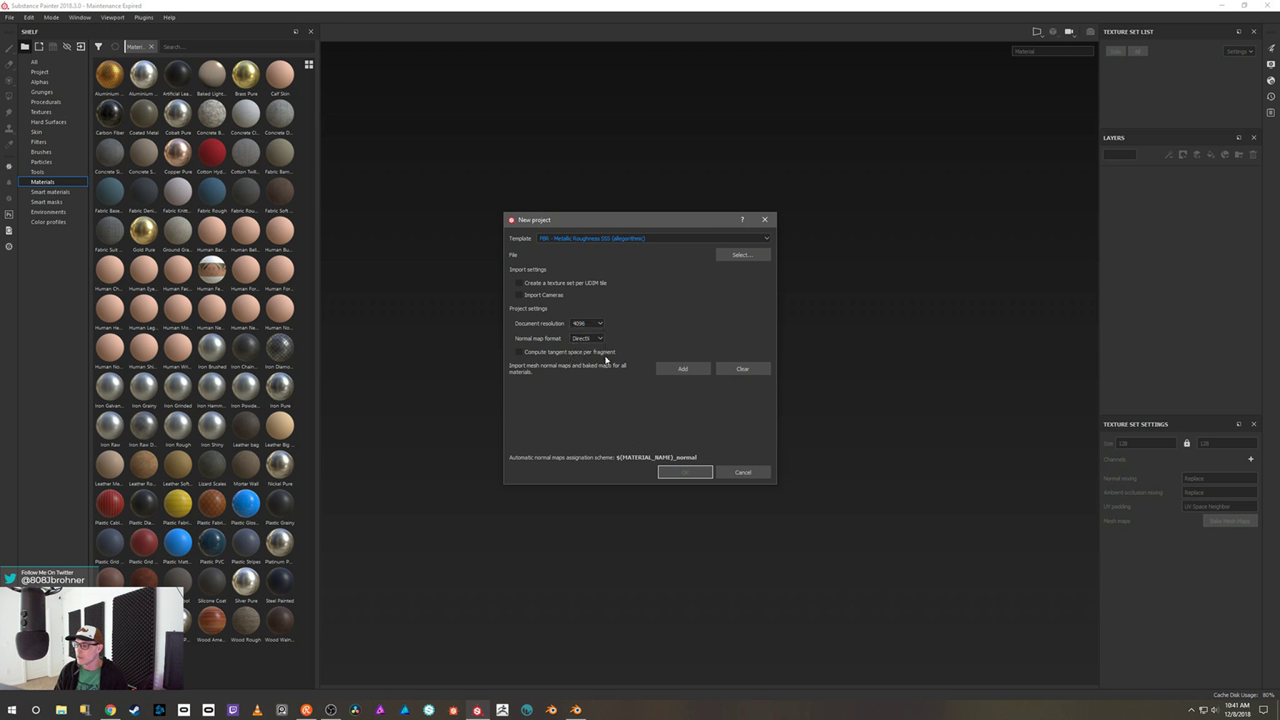
click(603, 341)
click(597, 358)
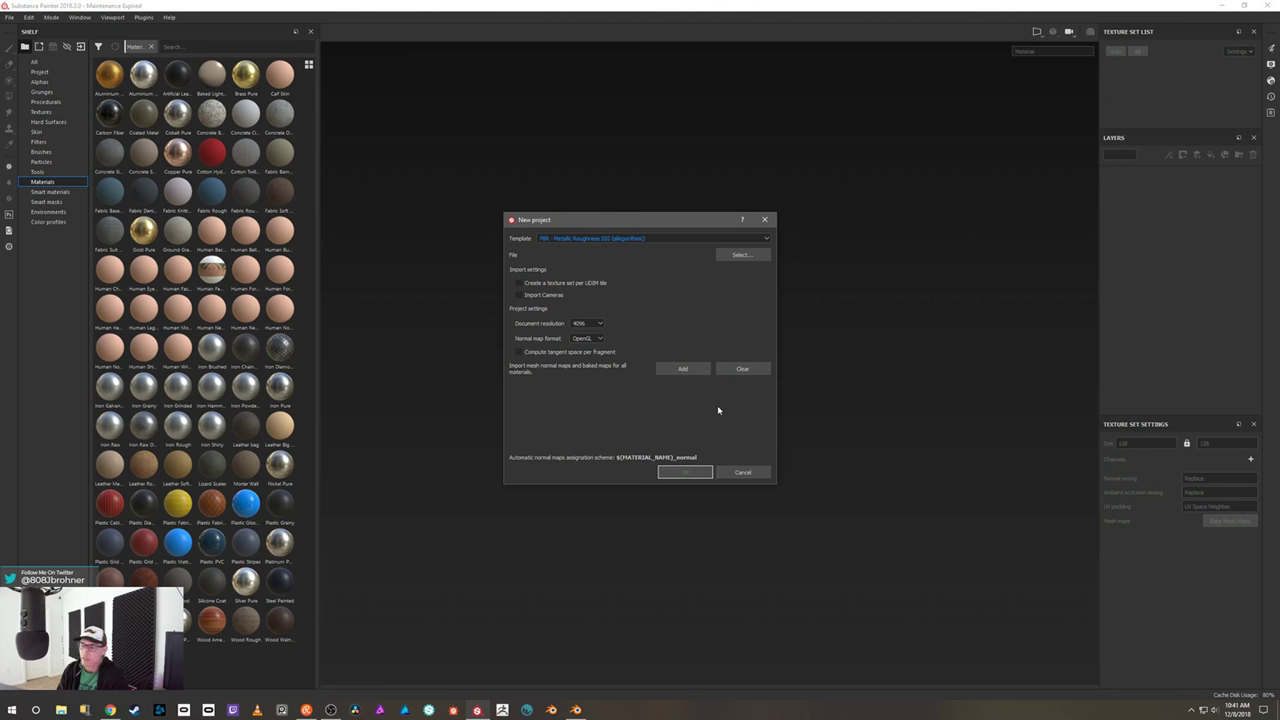
- Open the image import browser and look through the Bfiles, BExports and Zimports folders
click(688, 368)
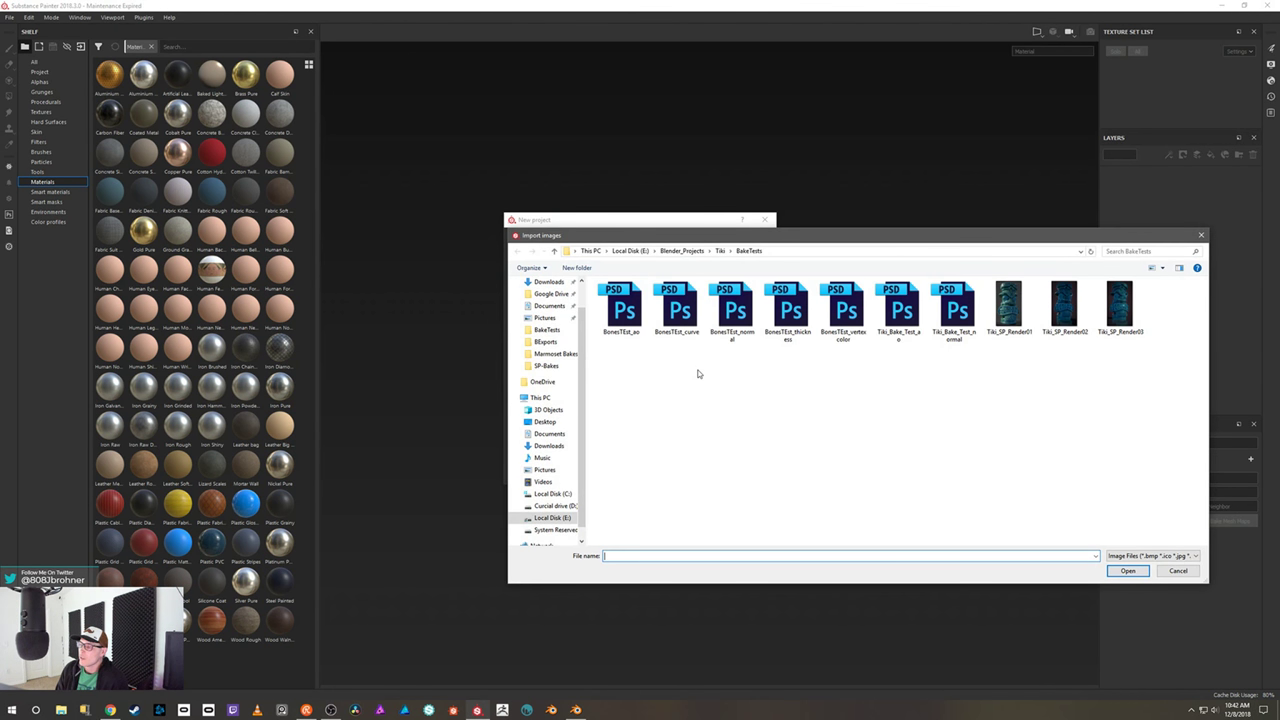
click(720, 251)
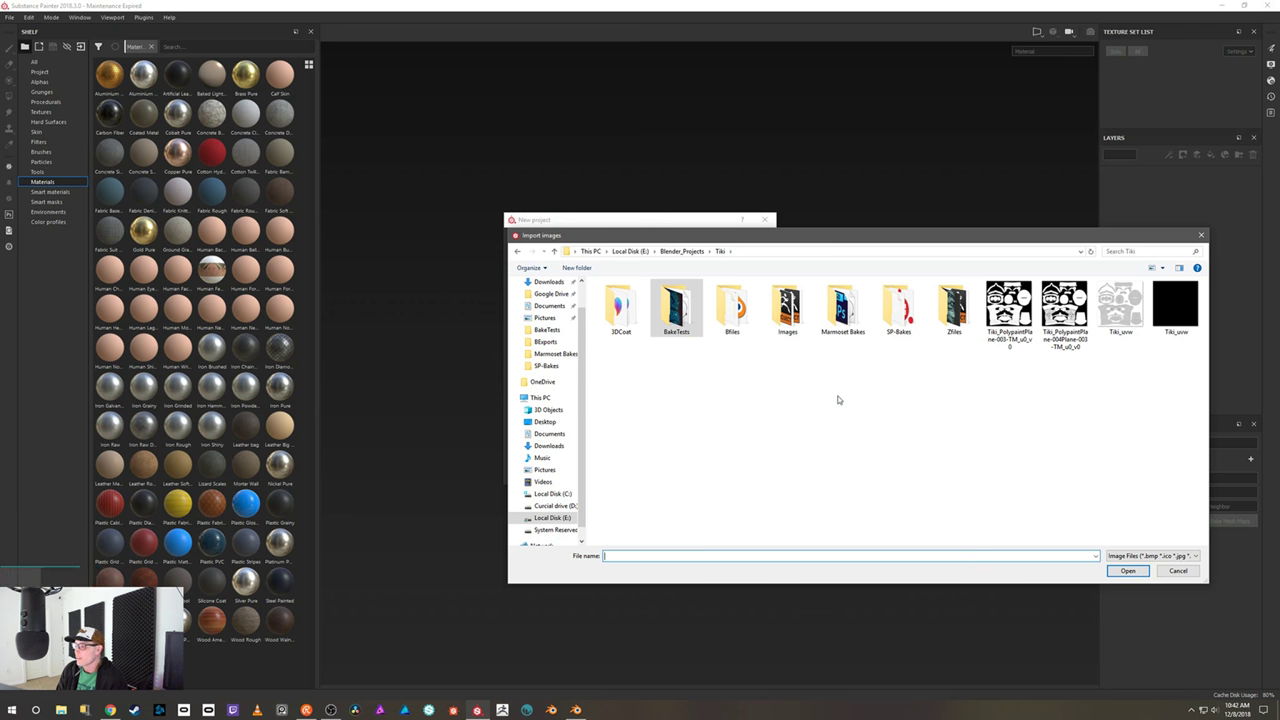
double_click(728, 330)
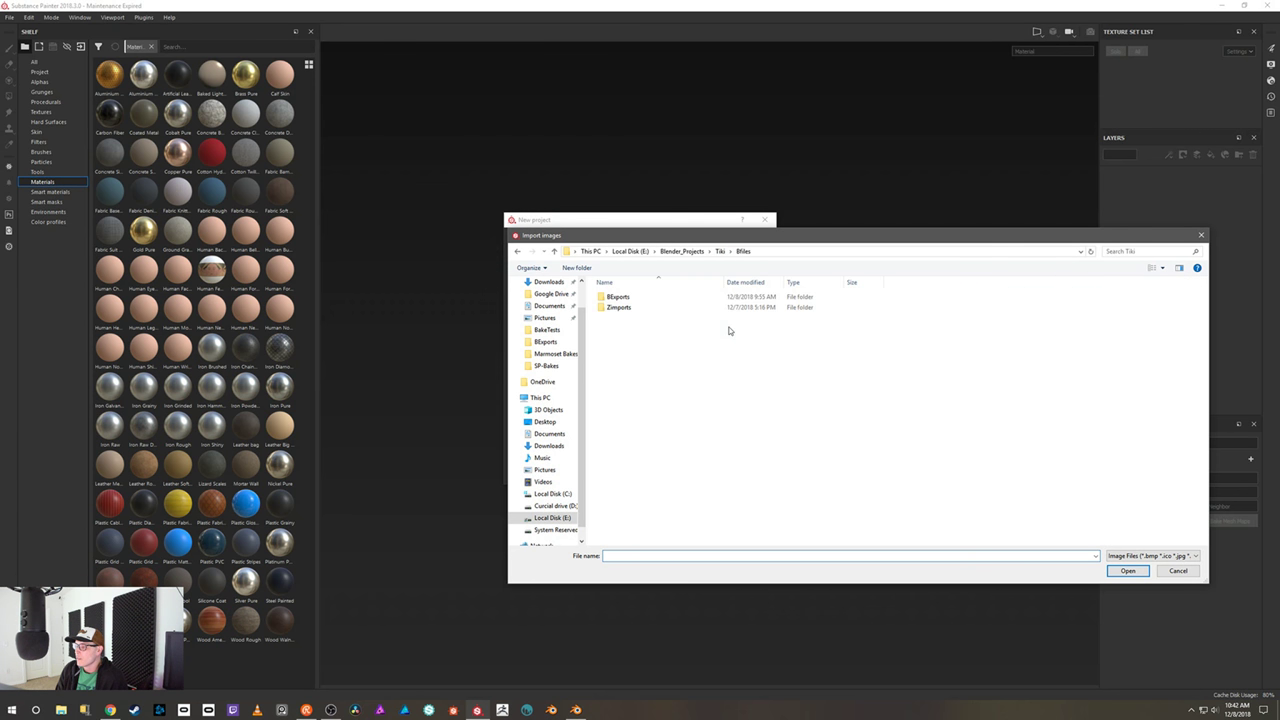
double_click(624, 297)
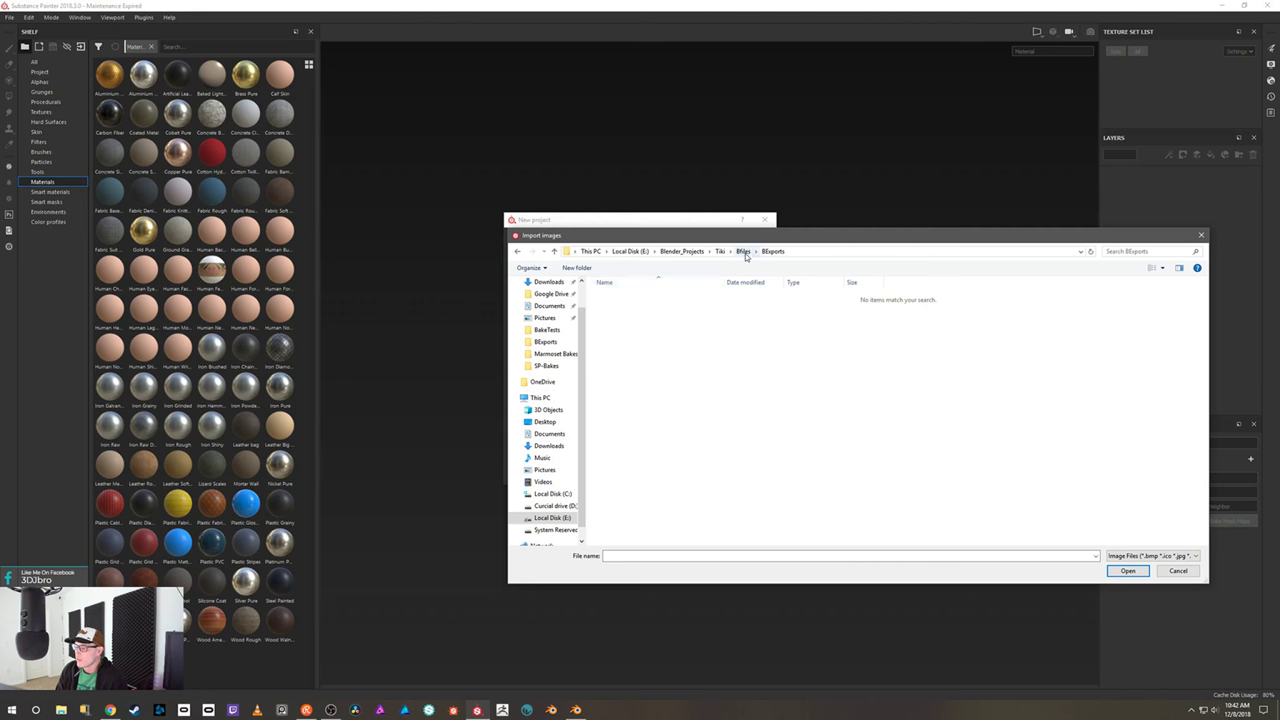
drag(756, 238, 376, 204)
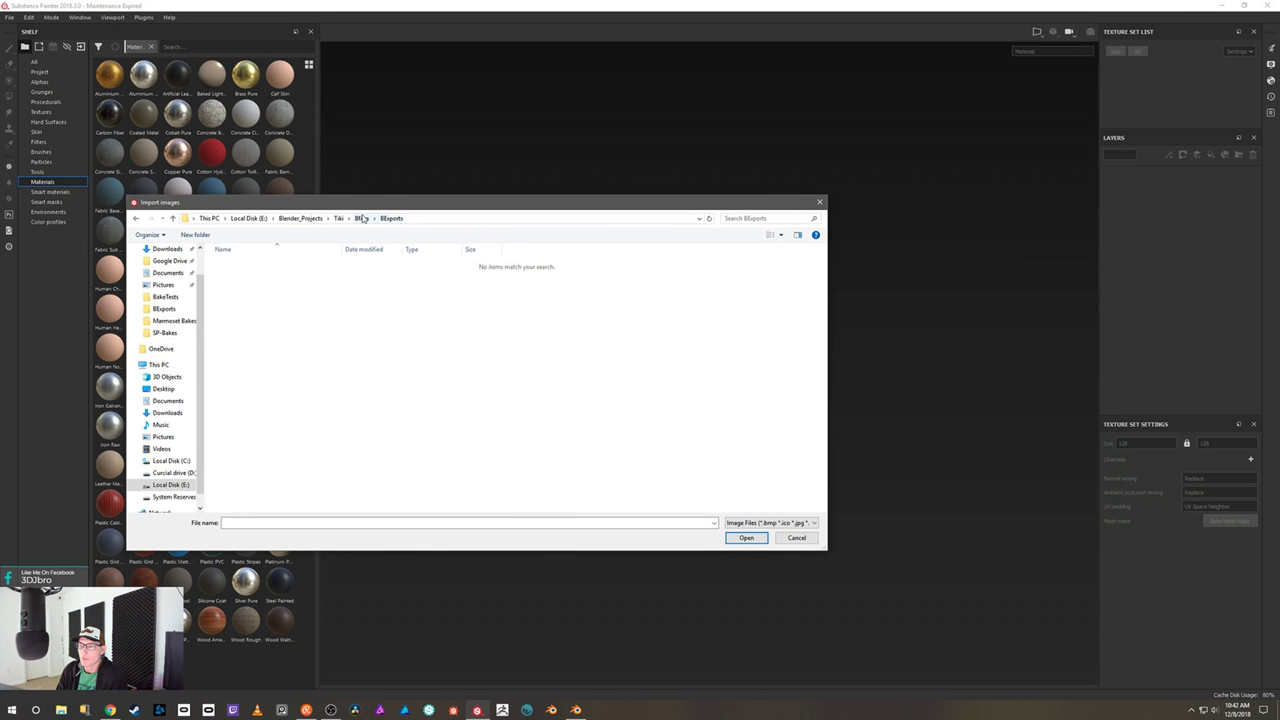
click(362, 219)
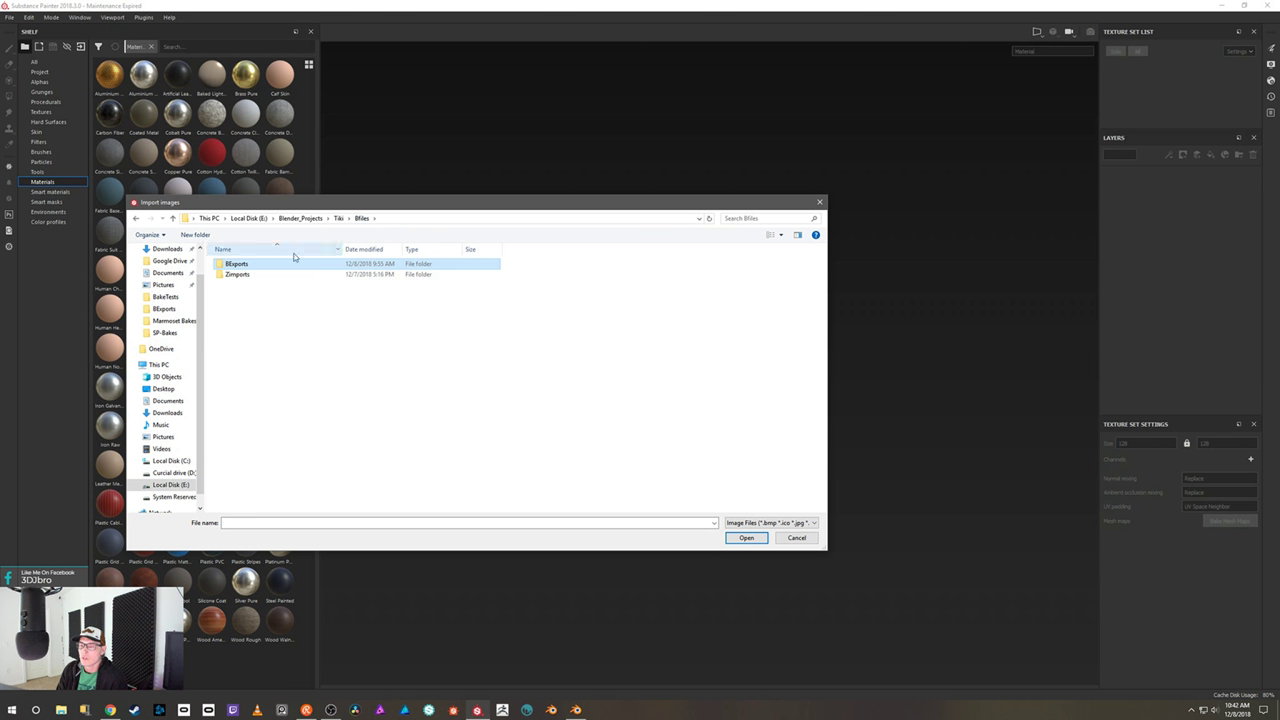
double_click(258, 265)
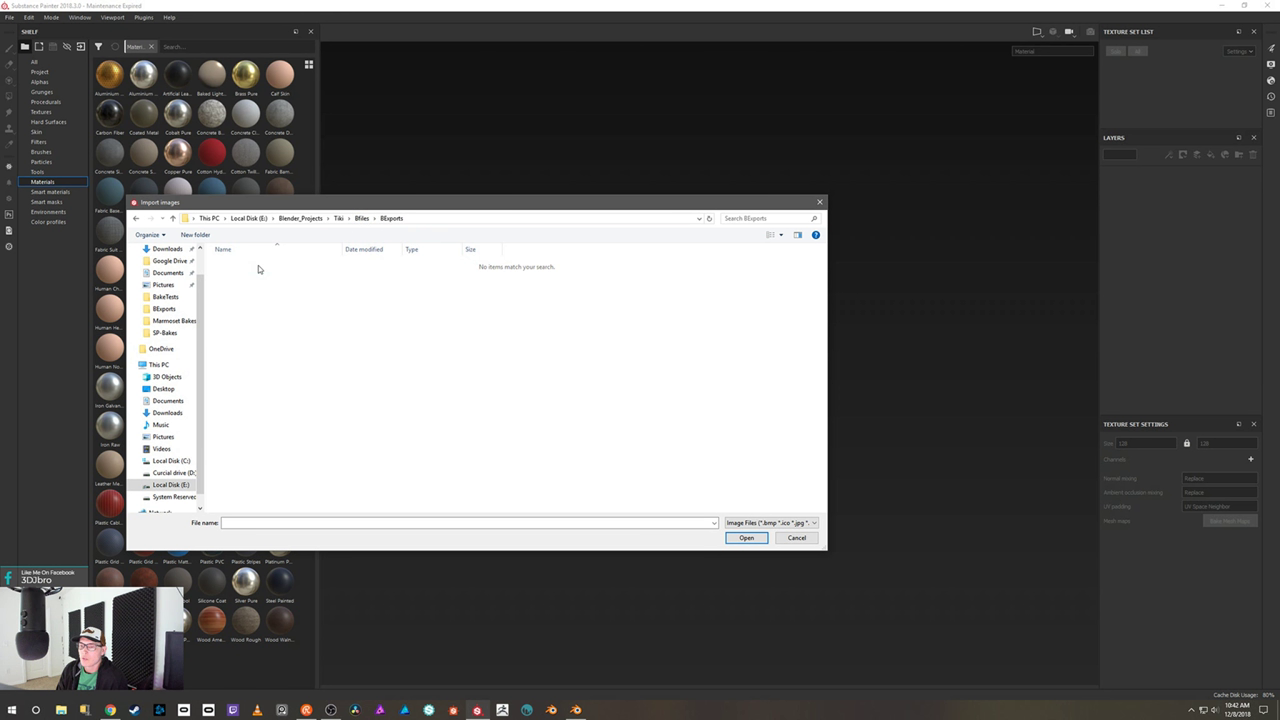
click(362, 219)
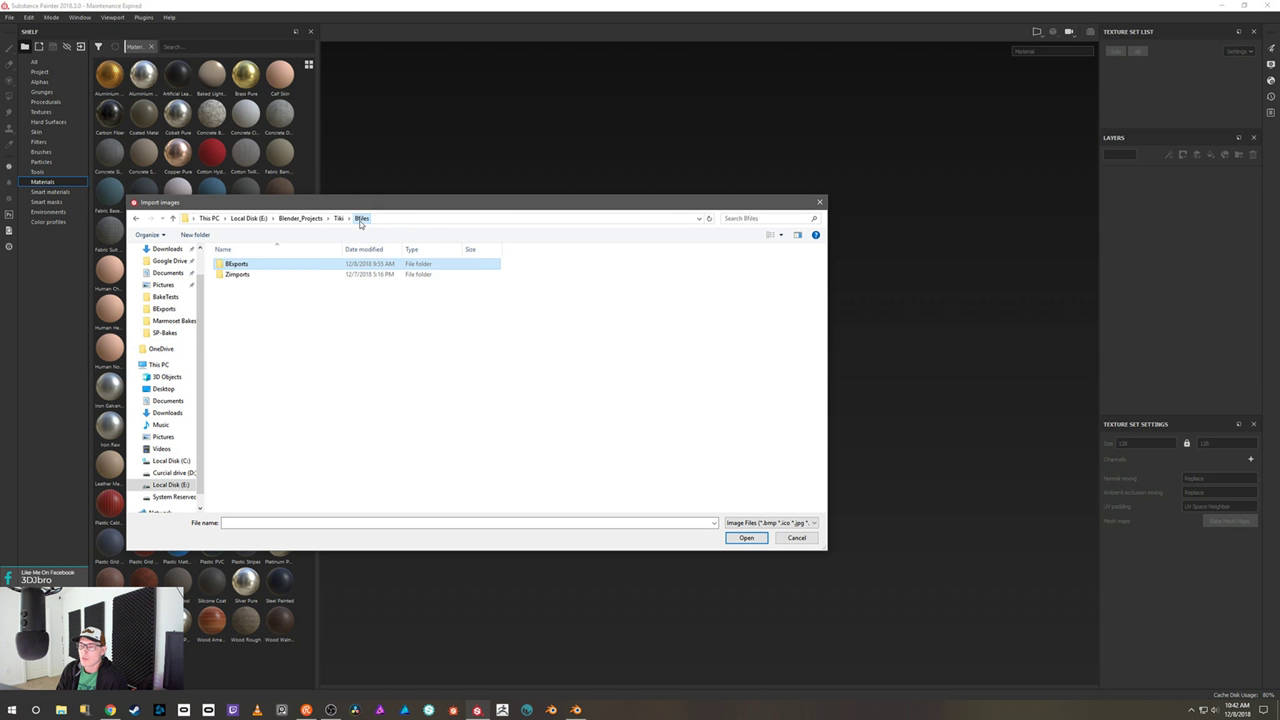
double_click(281, 274)
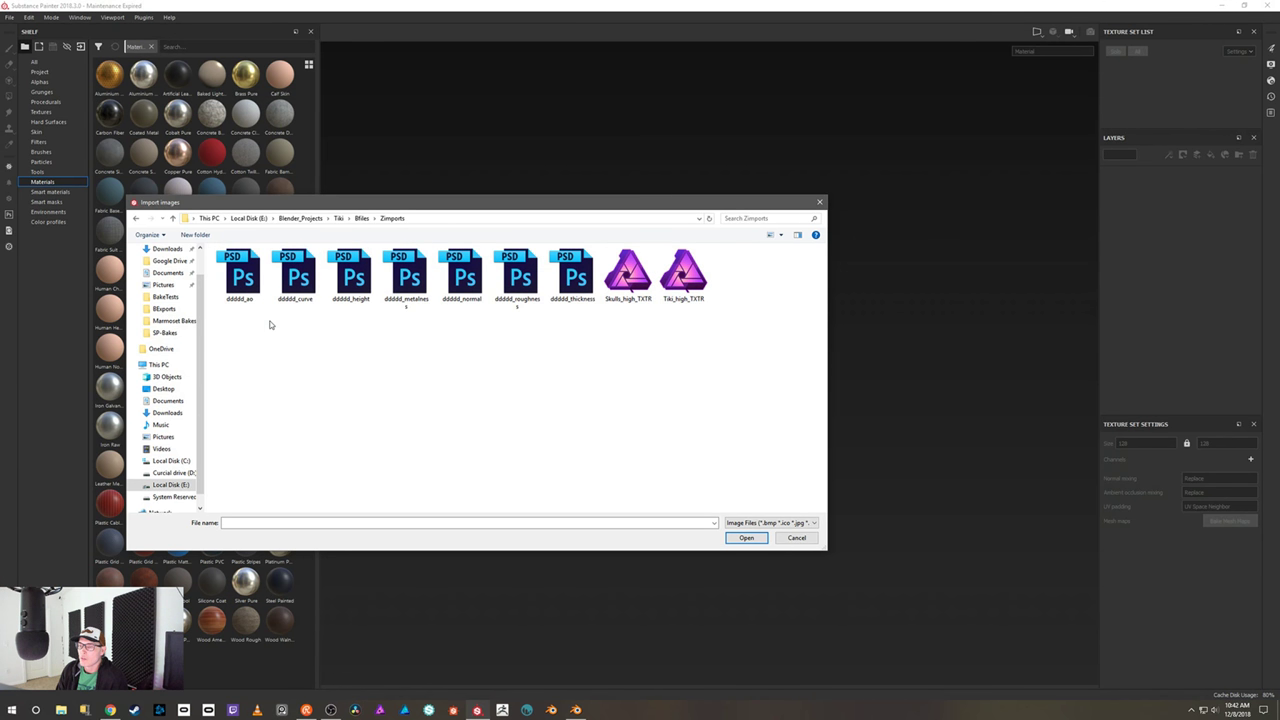
key(alt+Left)
key(alt+Left)
key(alt+Left)
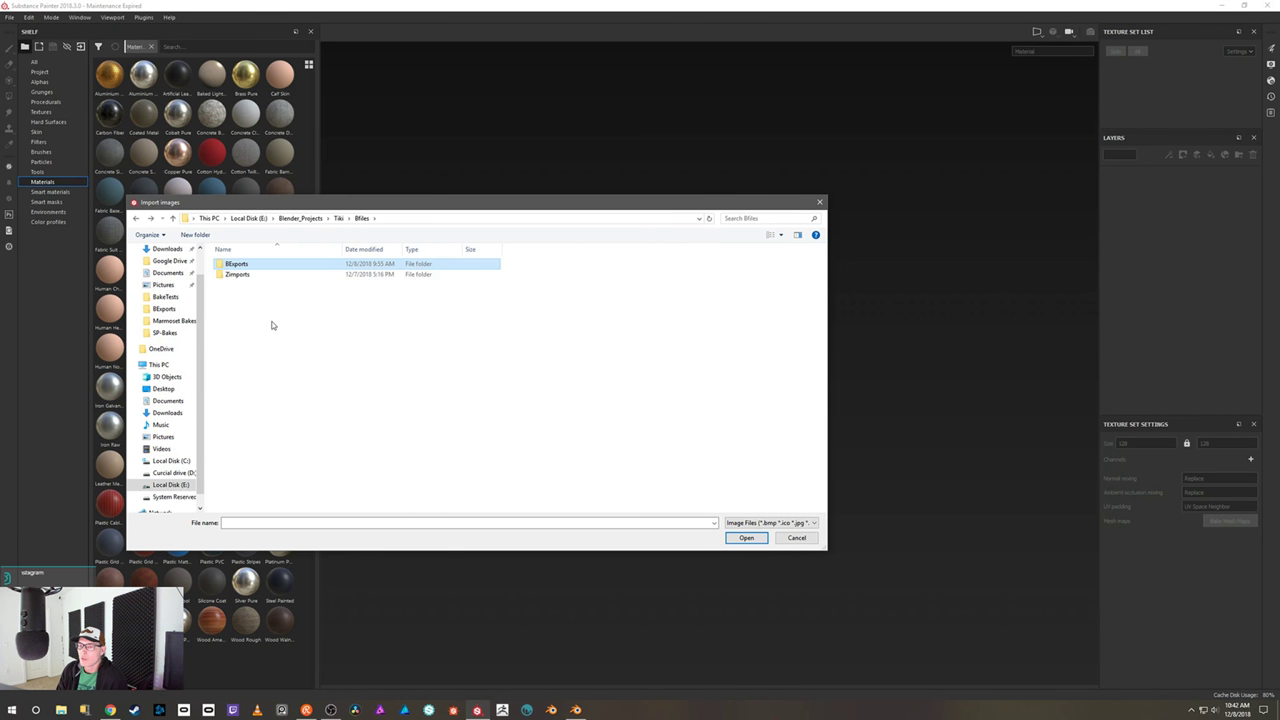
key(alt+Right)
key(alt+Left)
click(339, 218)
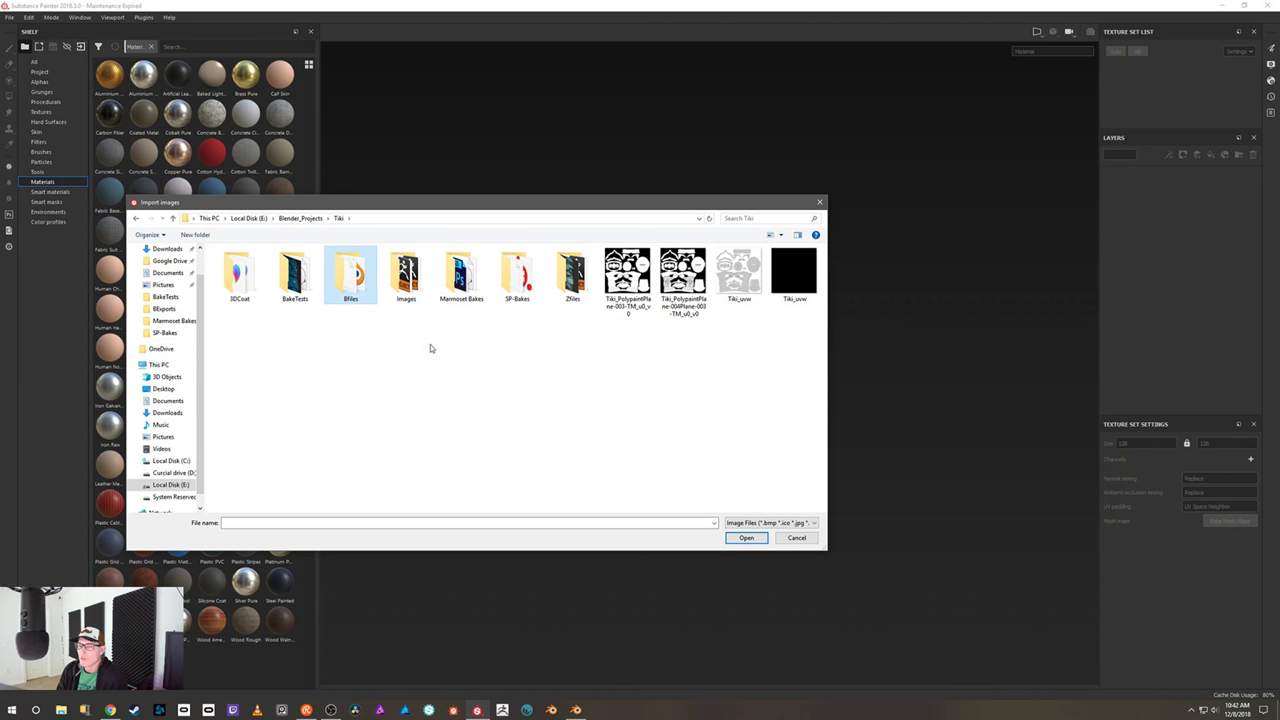
- Check the BakeTests, Marmoset Bakes, Images, ZFiles, SP-Bakes and Bfiles folders, ending at Tiki
double_click(295, 300)
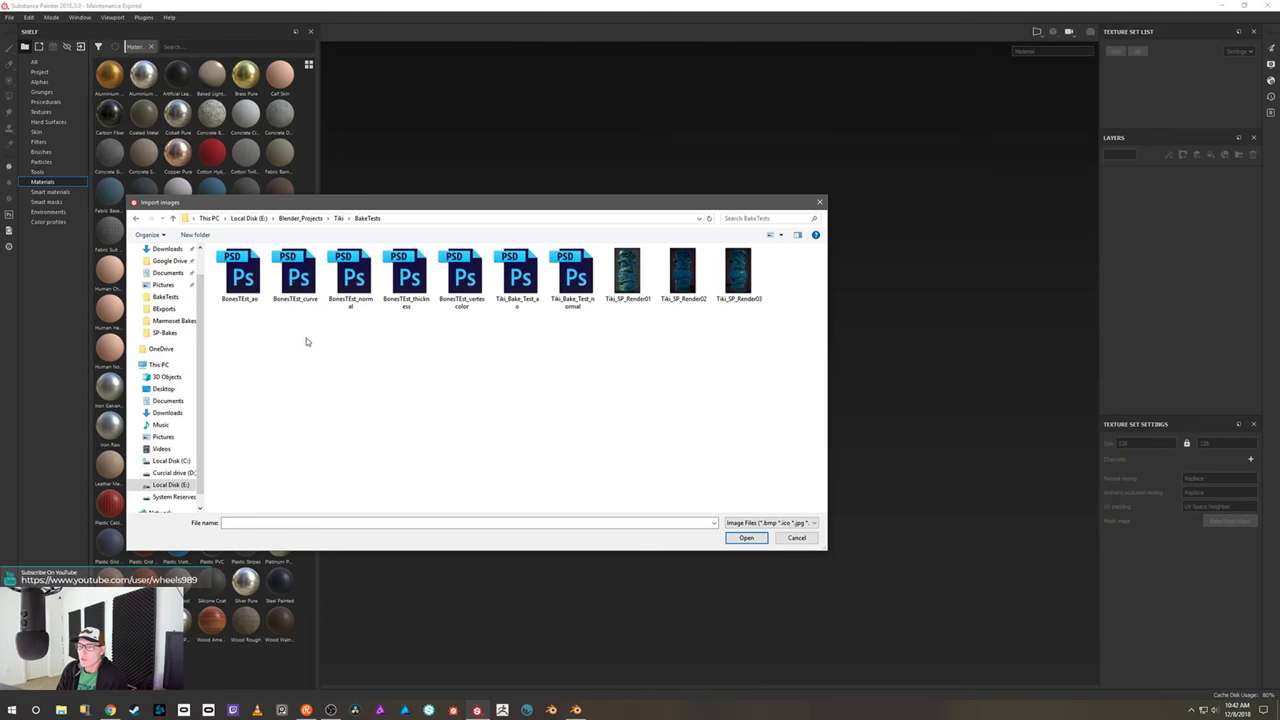
key(alt+Left)
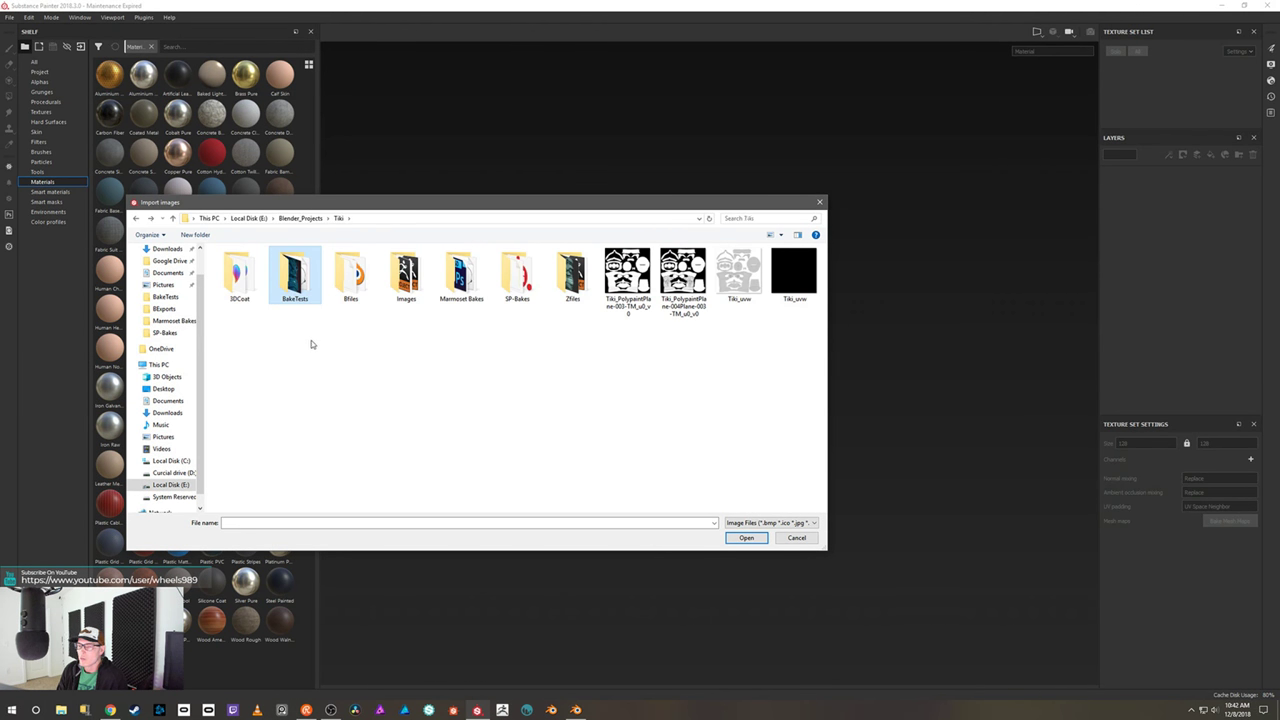
double_click(461, 278)
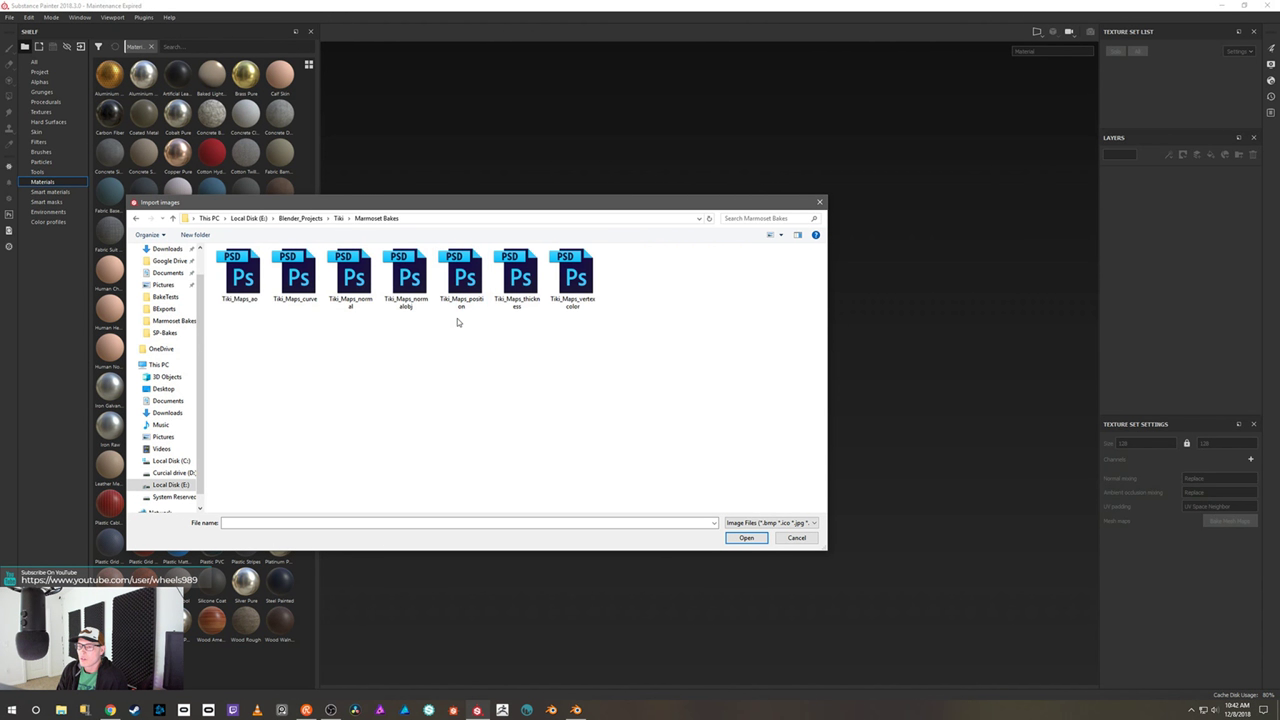
key(alt+Left)
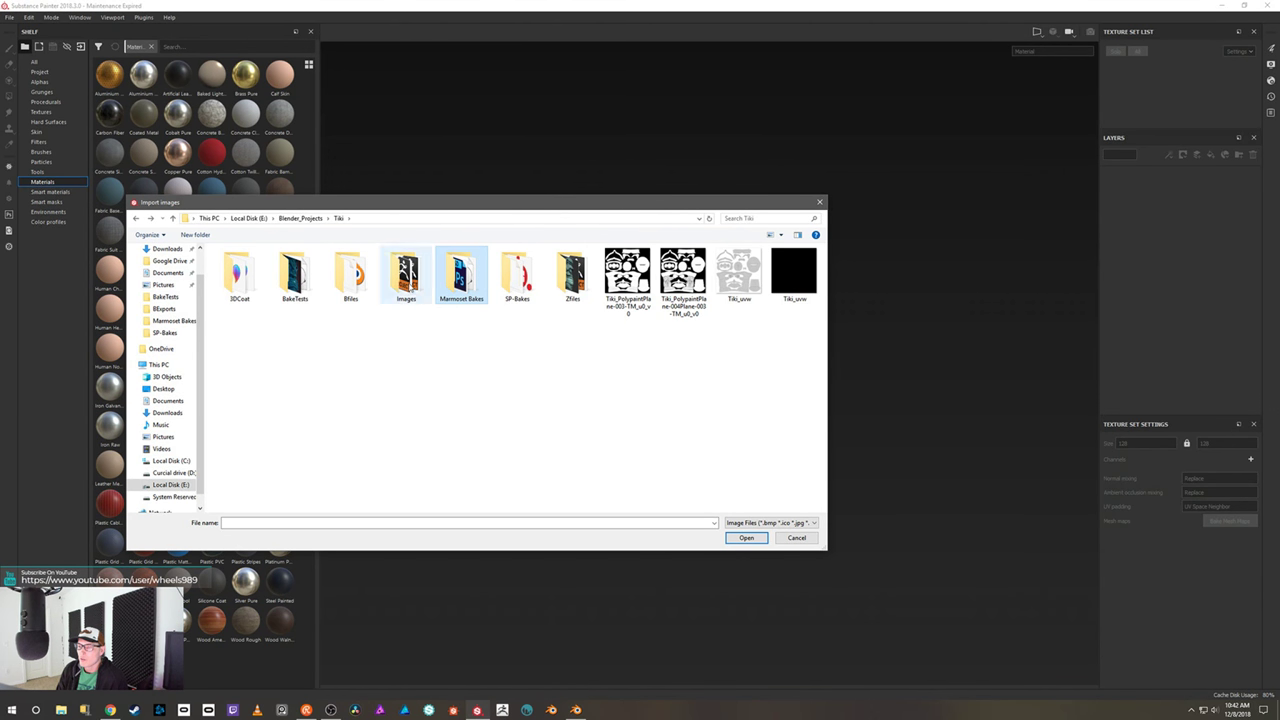
double_click(406, 285)
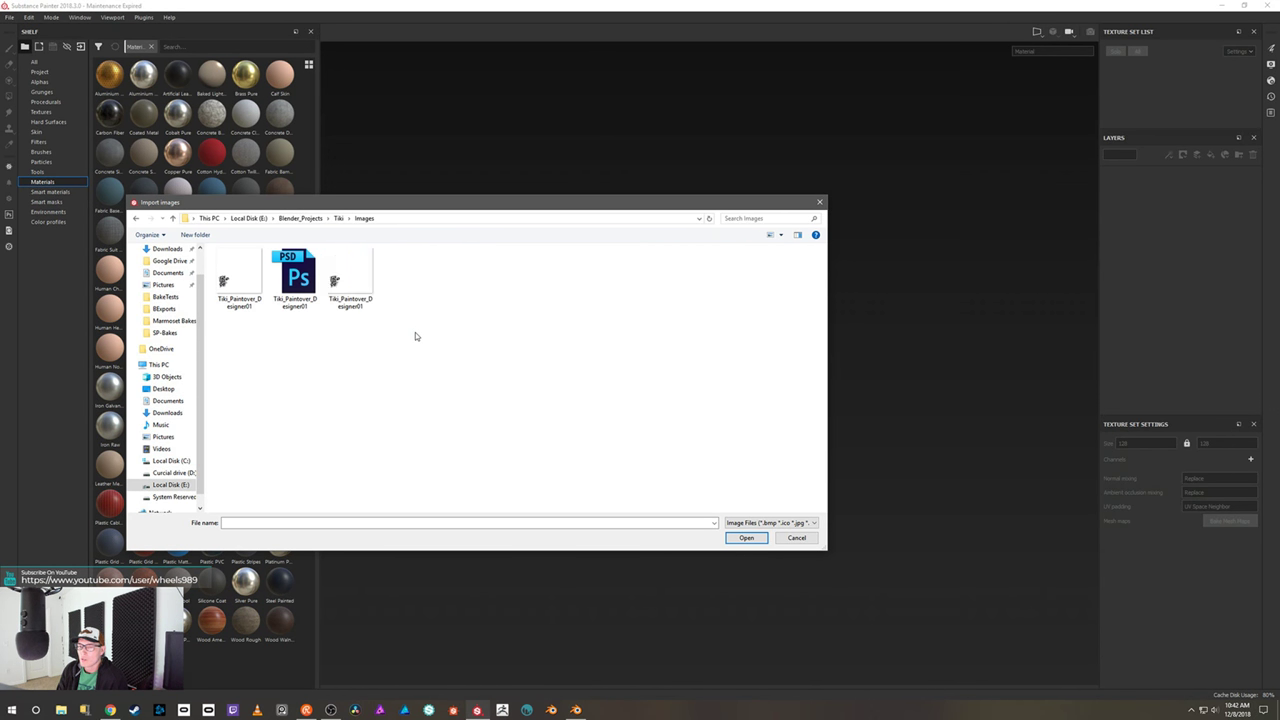
key(alt+Left)
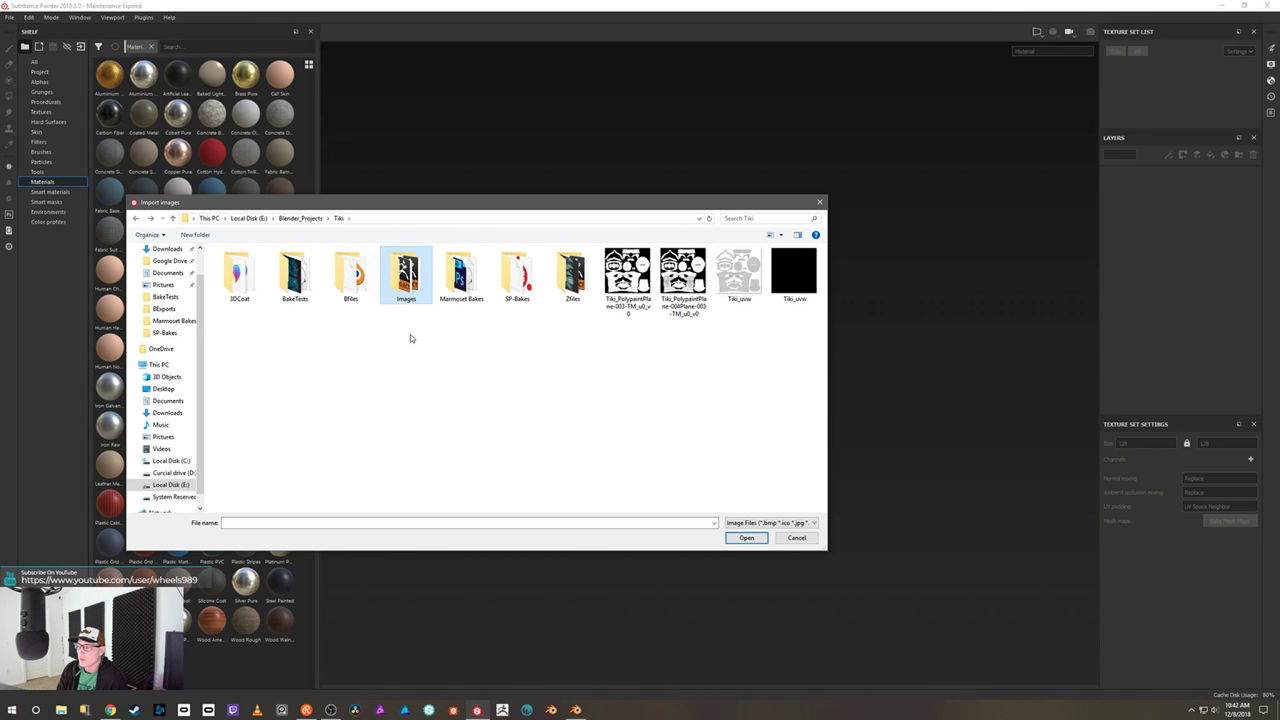
double_click(572, 275)
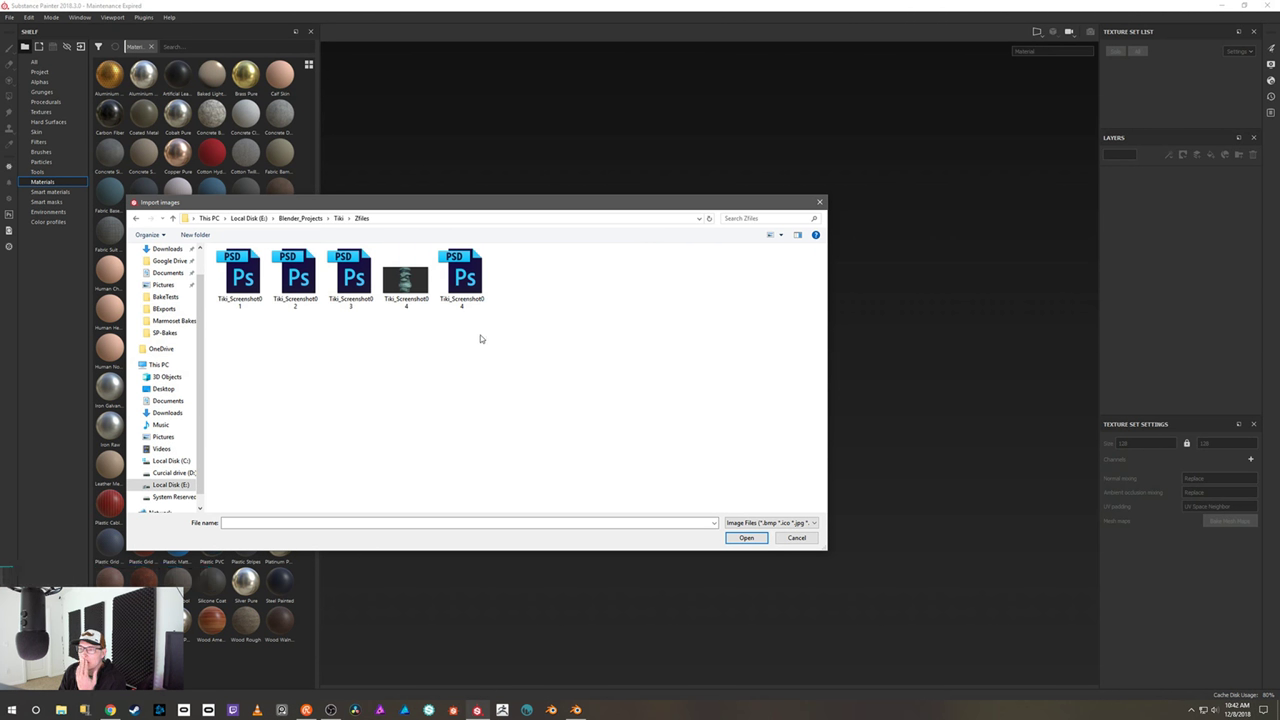
key(alt+Left)
double_click(518, 280)
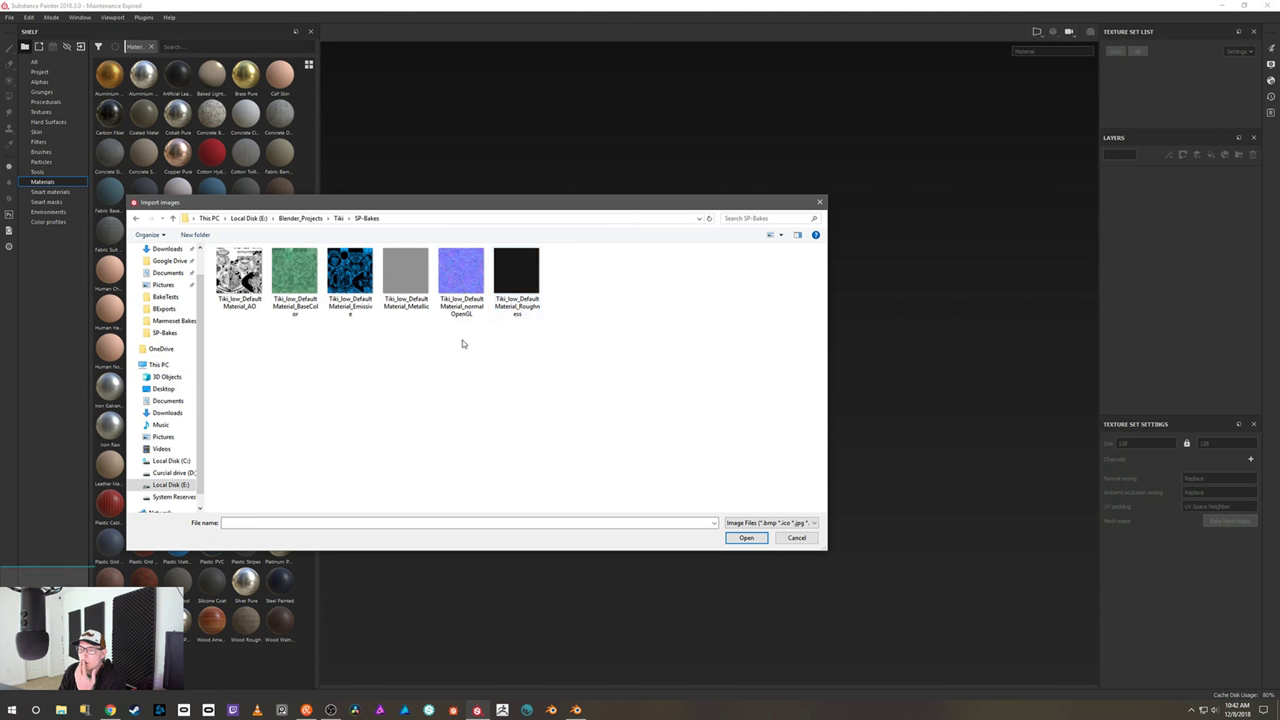
key(alt+Left)
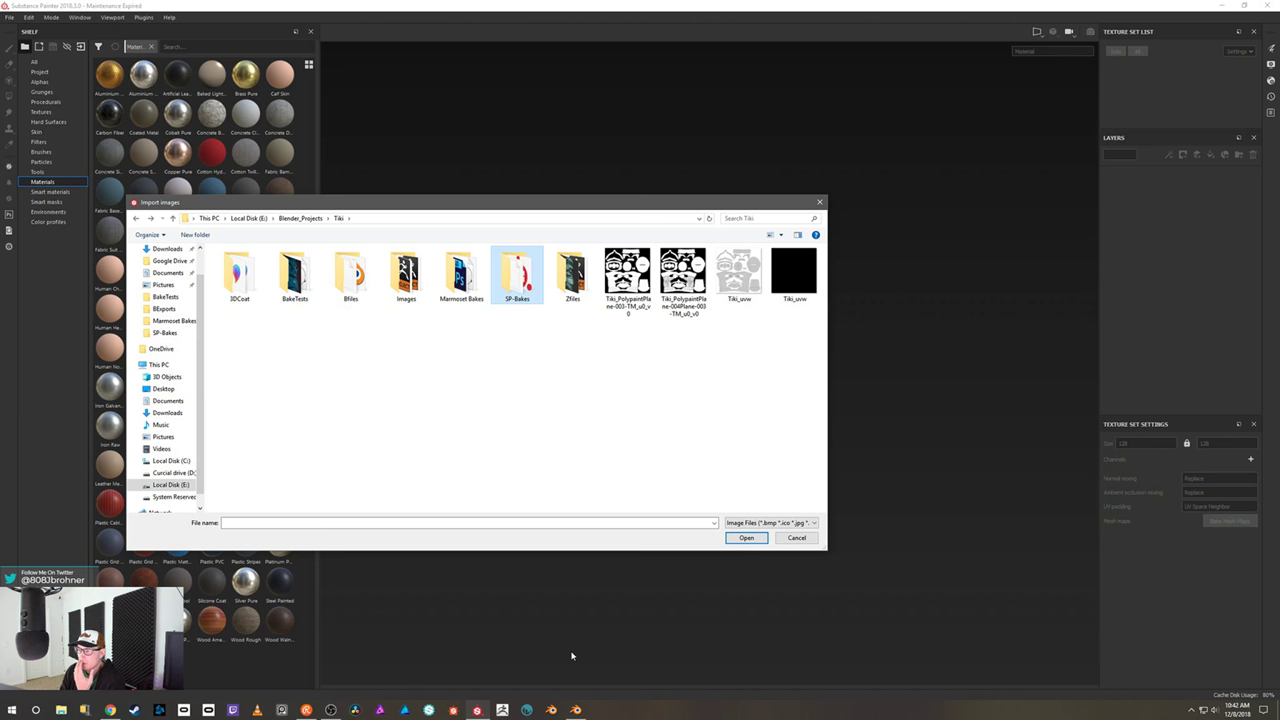
click(350, 298)
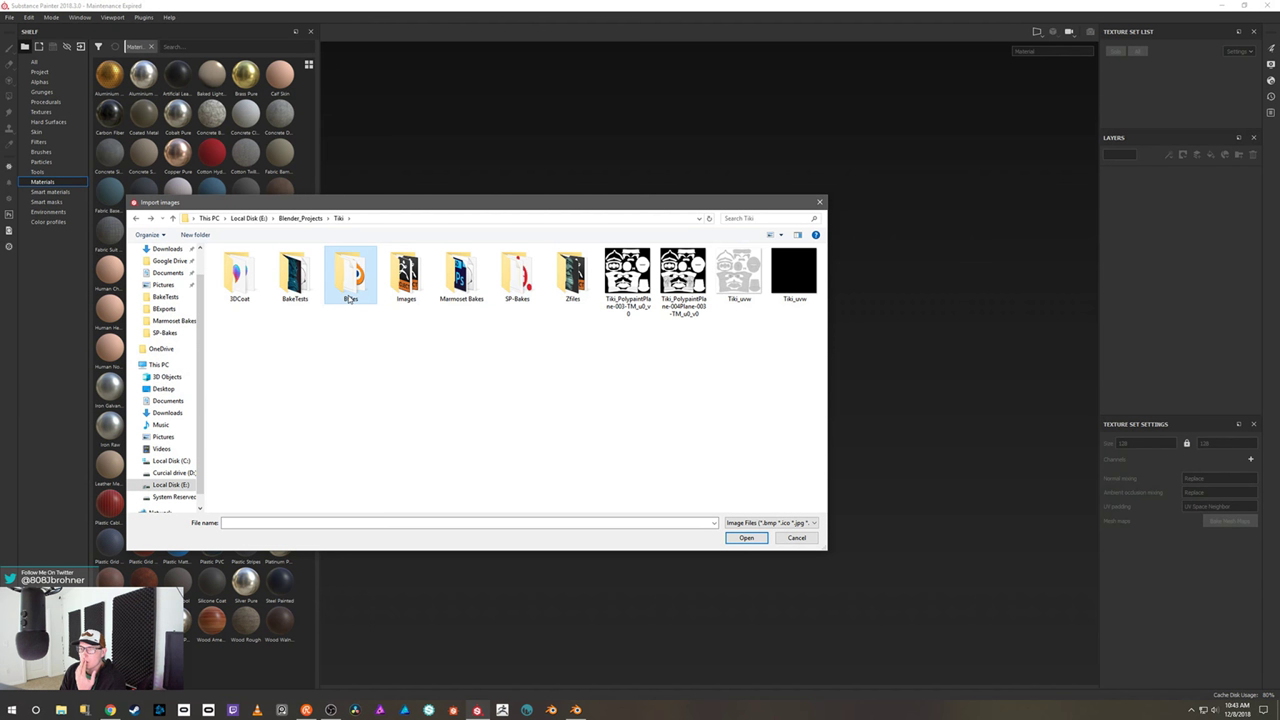
double_click(350, 290)
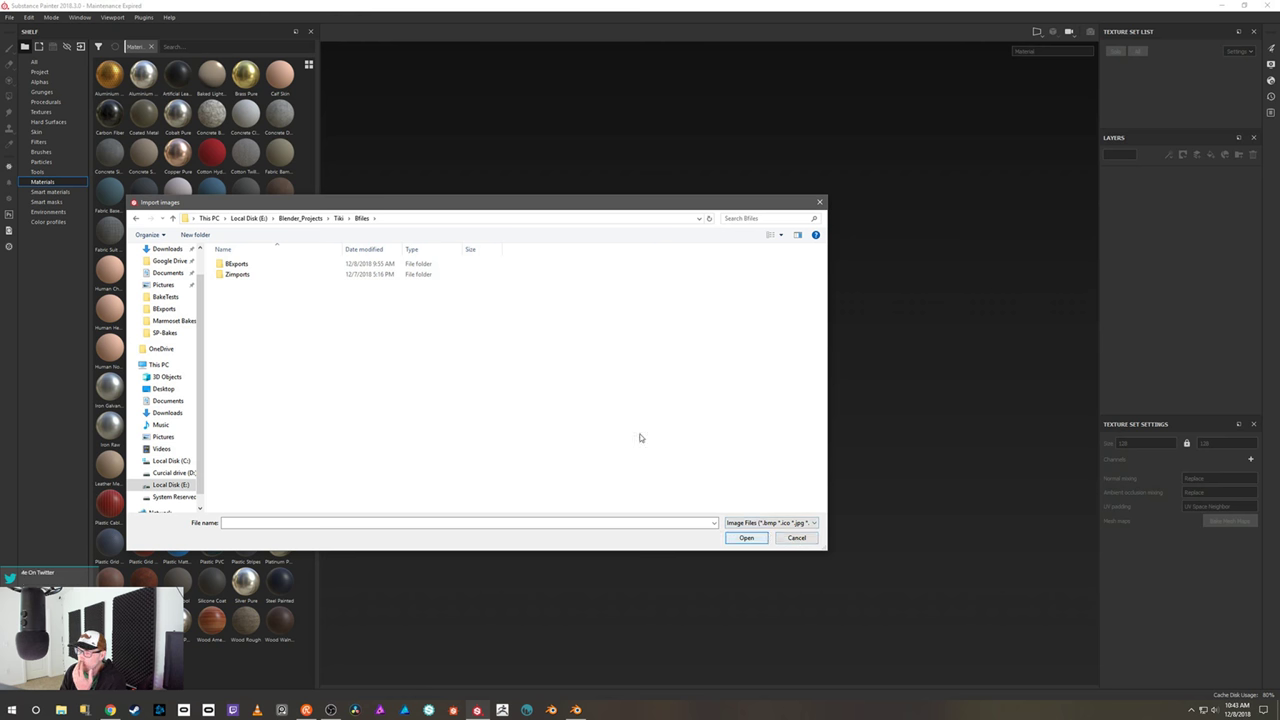
click(339, 219)
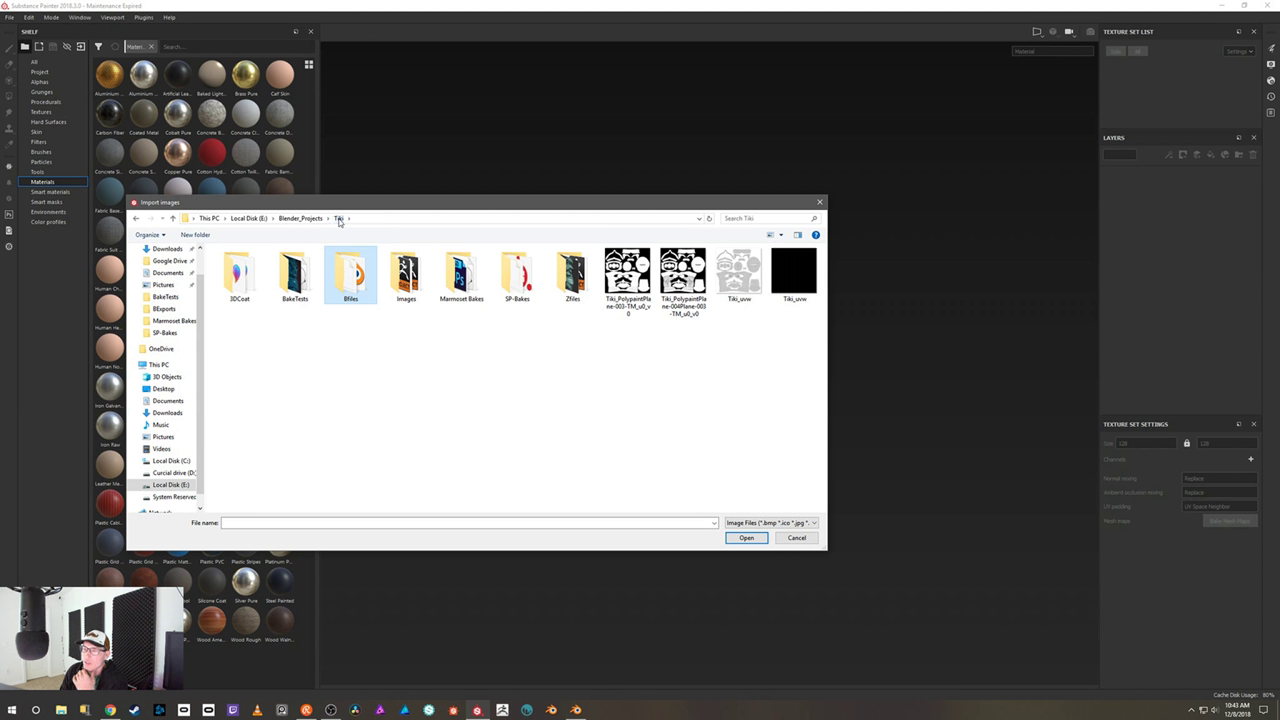
- Set the new project's mesh to Bfiles/BExports/Tiki_low.fbx
click(819, 203)
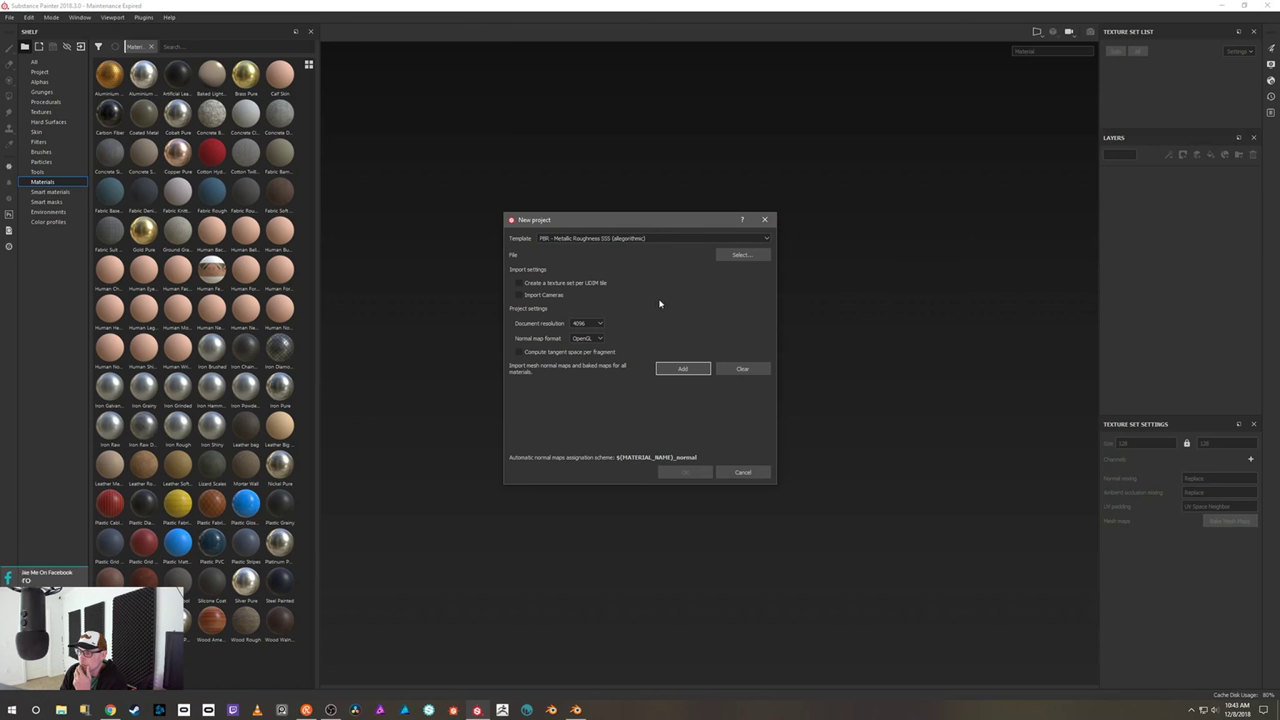
click(748, 256)
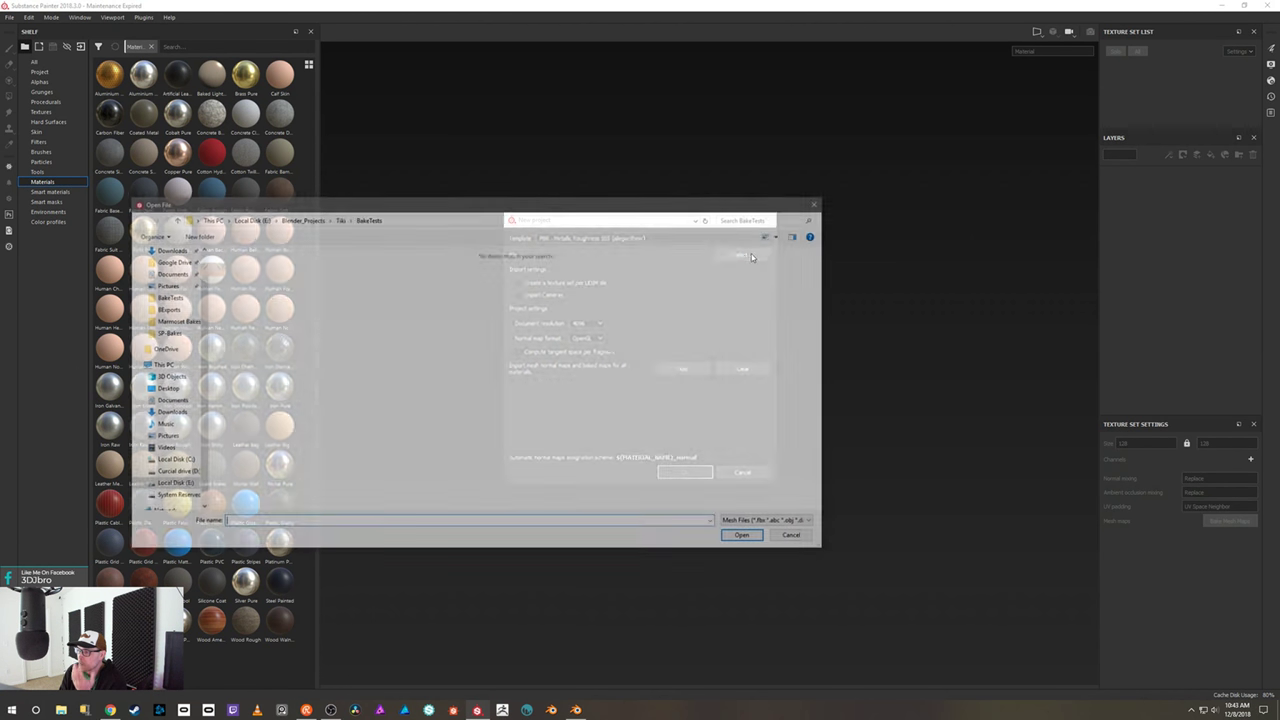
click(338, 219)
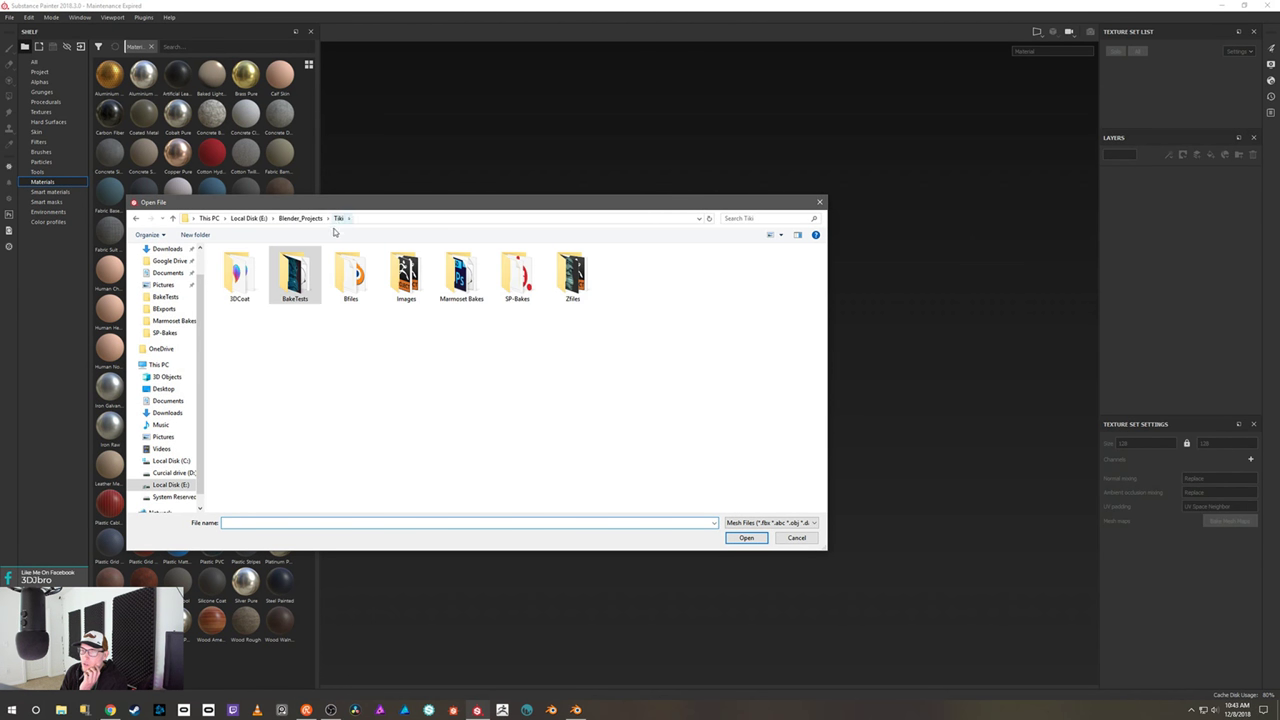
double_click(351, 275)
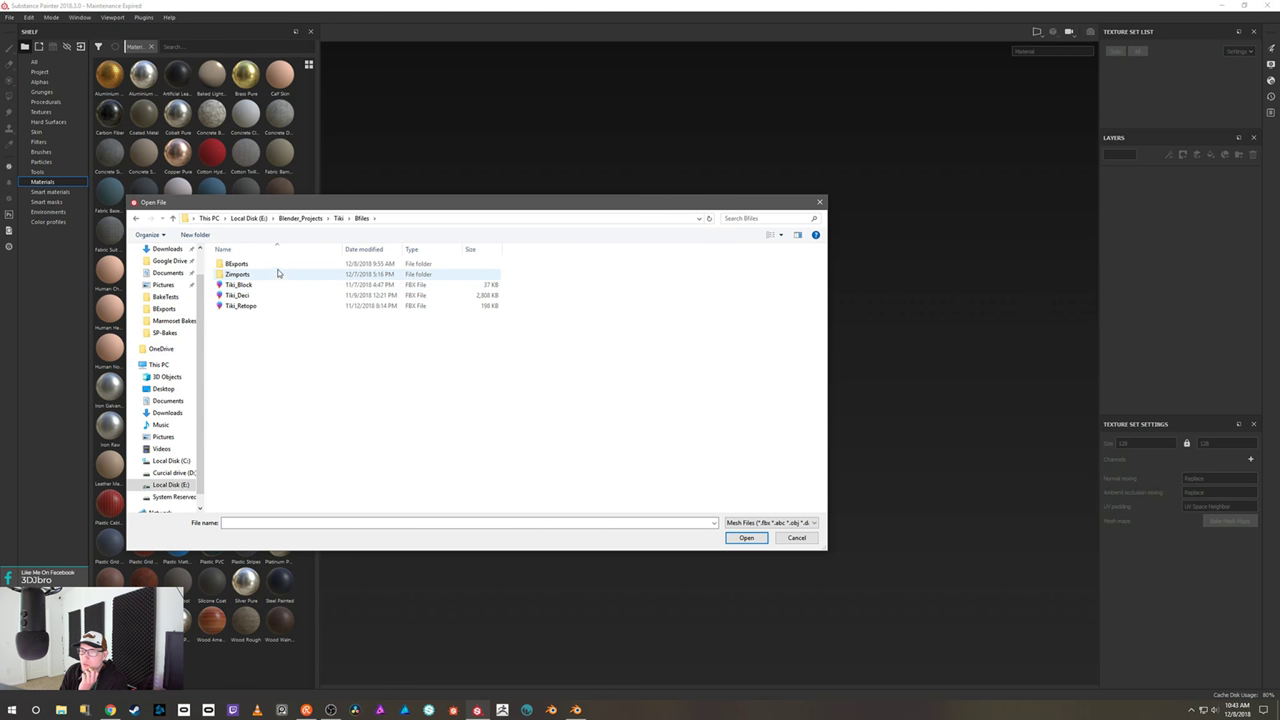
double_click(279, 264)
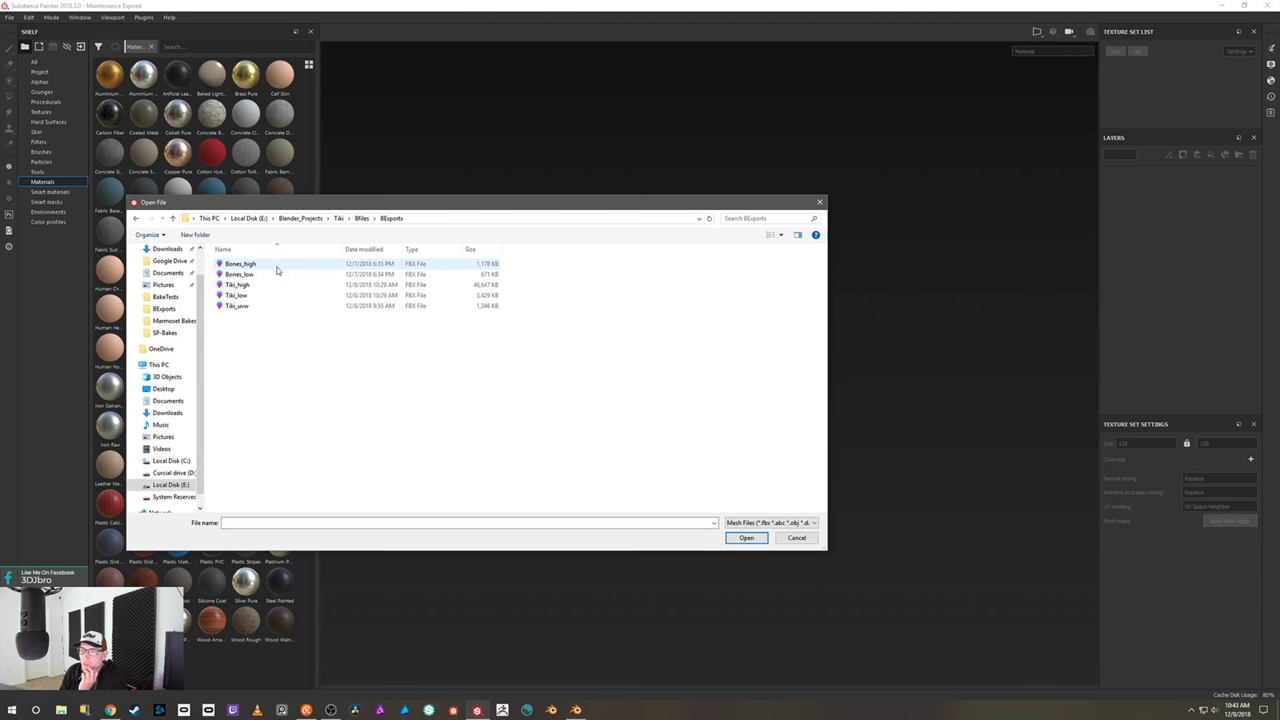
click(264, 296)
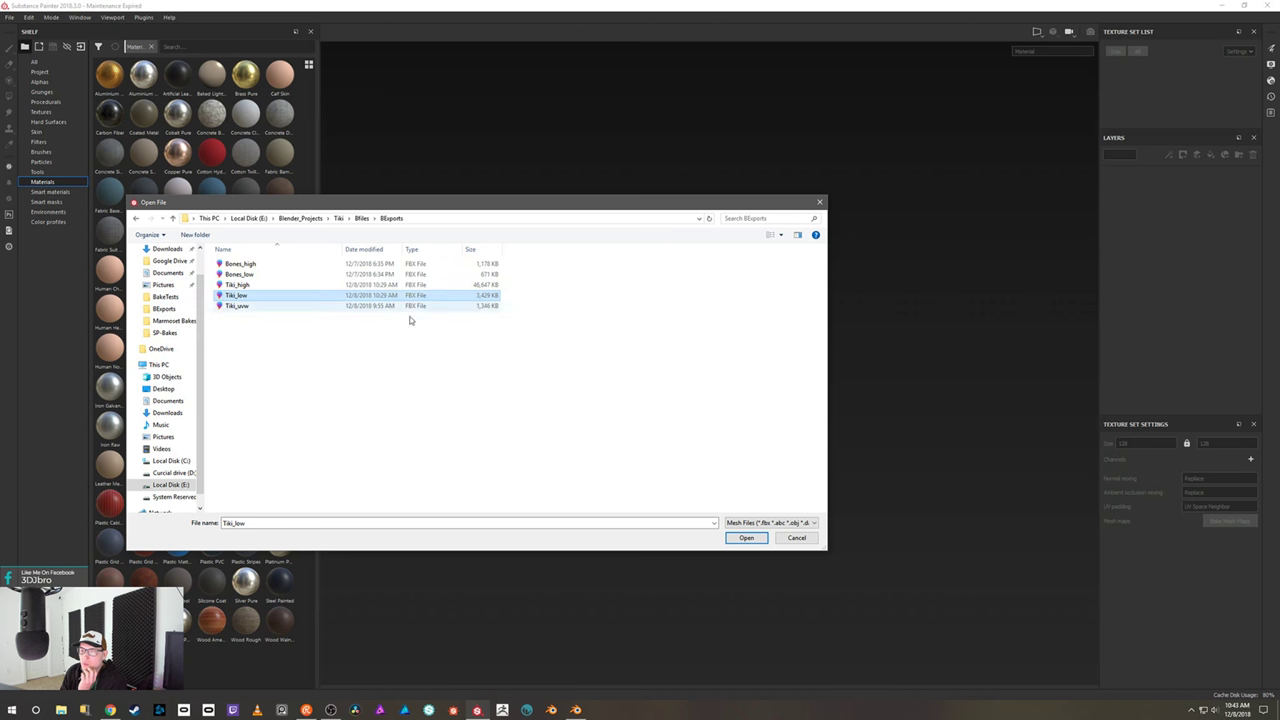
click(748, 537)
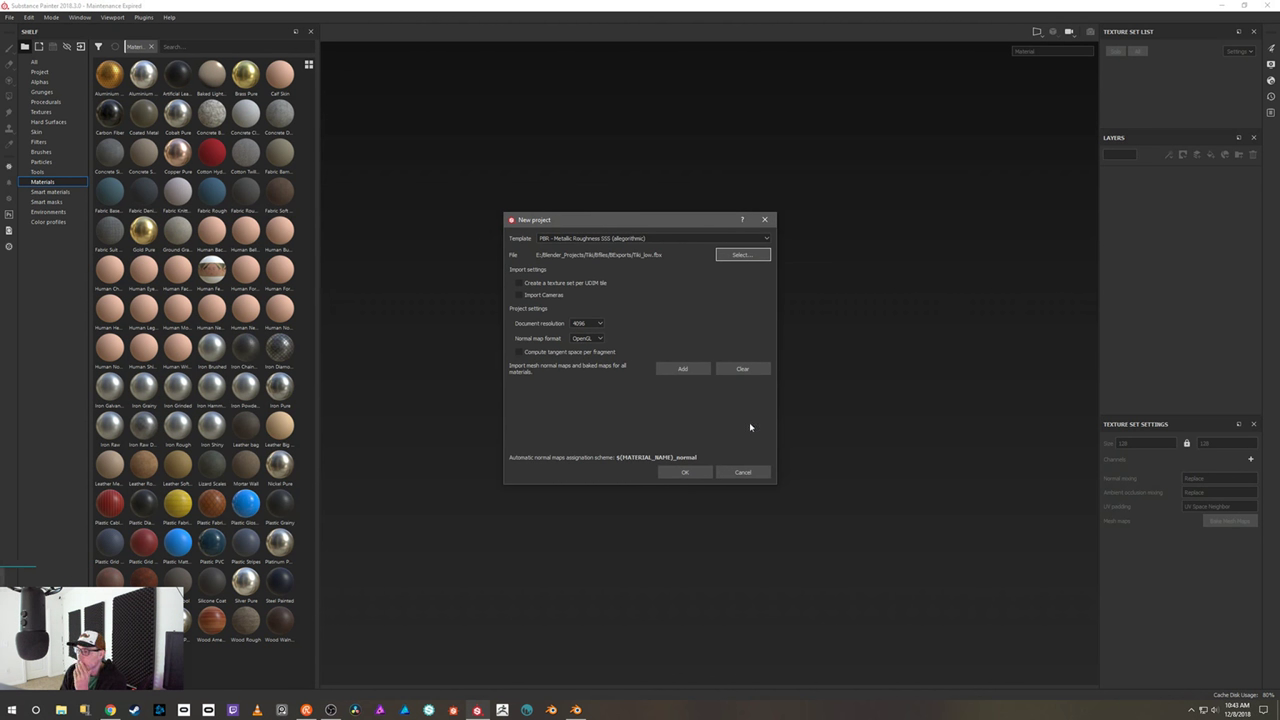
- Add the seven Tiki_Maps PSD bakes from Marmoset Bakes and create the project
click(688, 370)
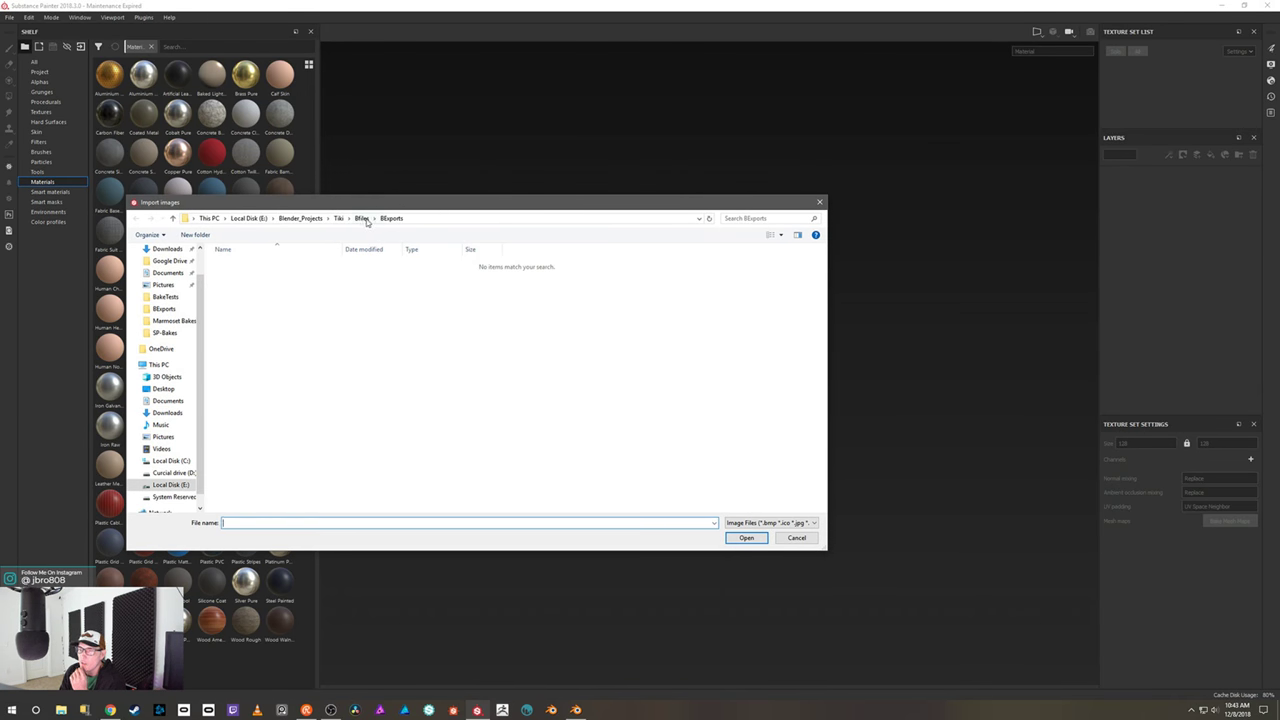
click(358, 219)
click(339, 219)
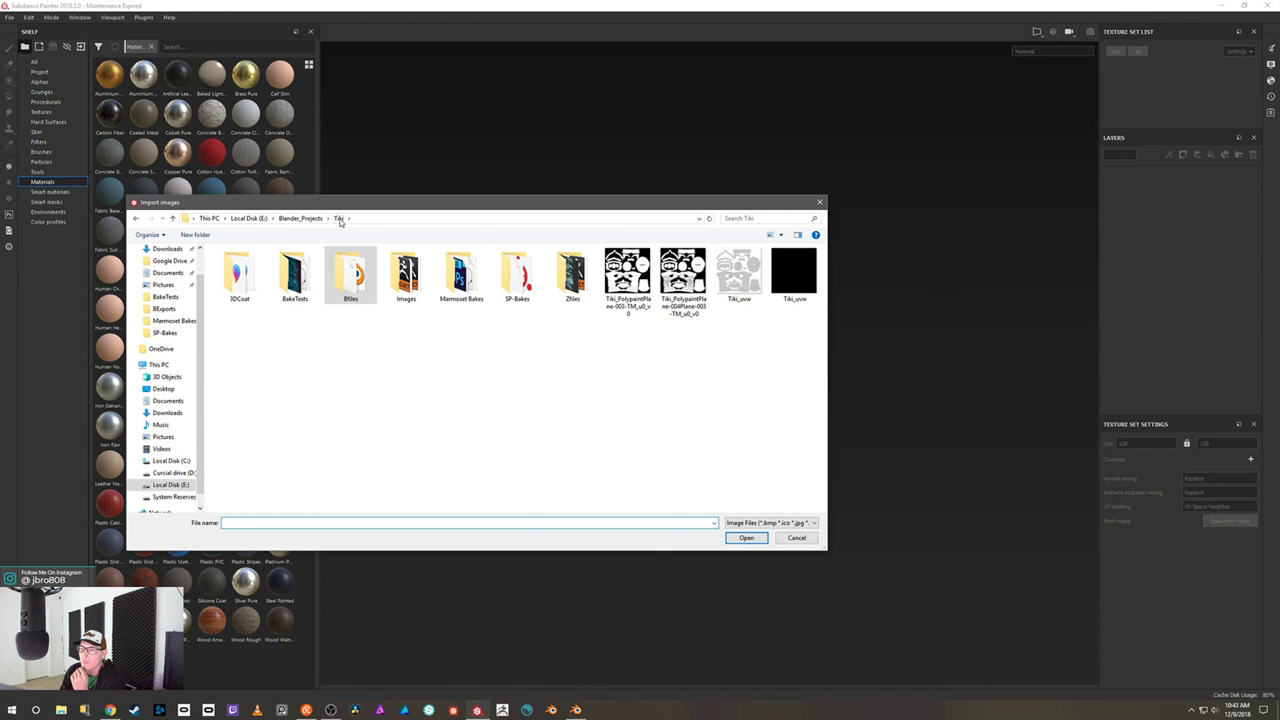
double_click(461, 272)
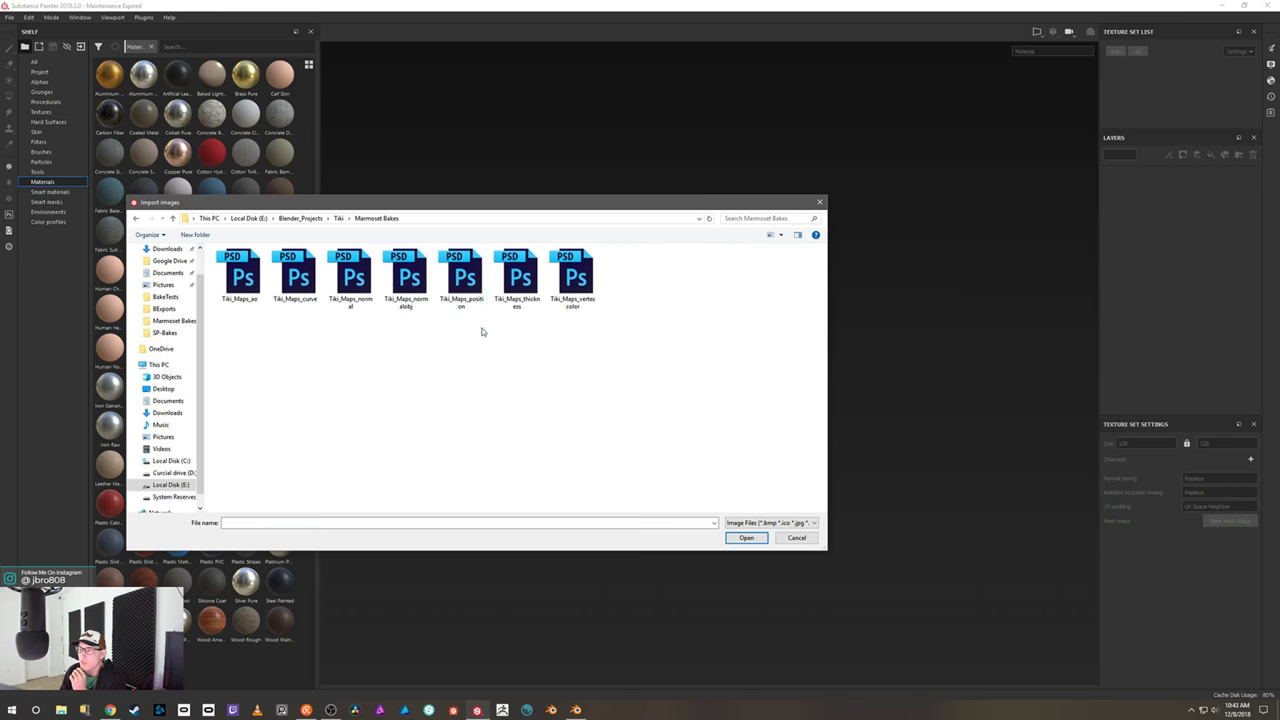
drag(657, 334, 222, 258)
click(741, 539)
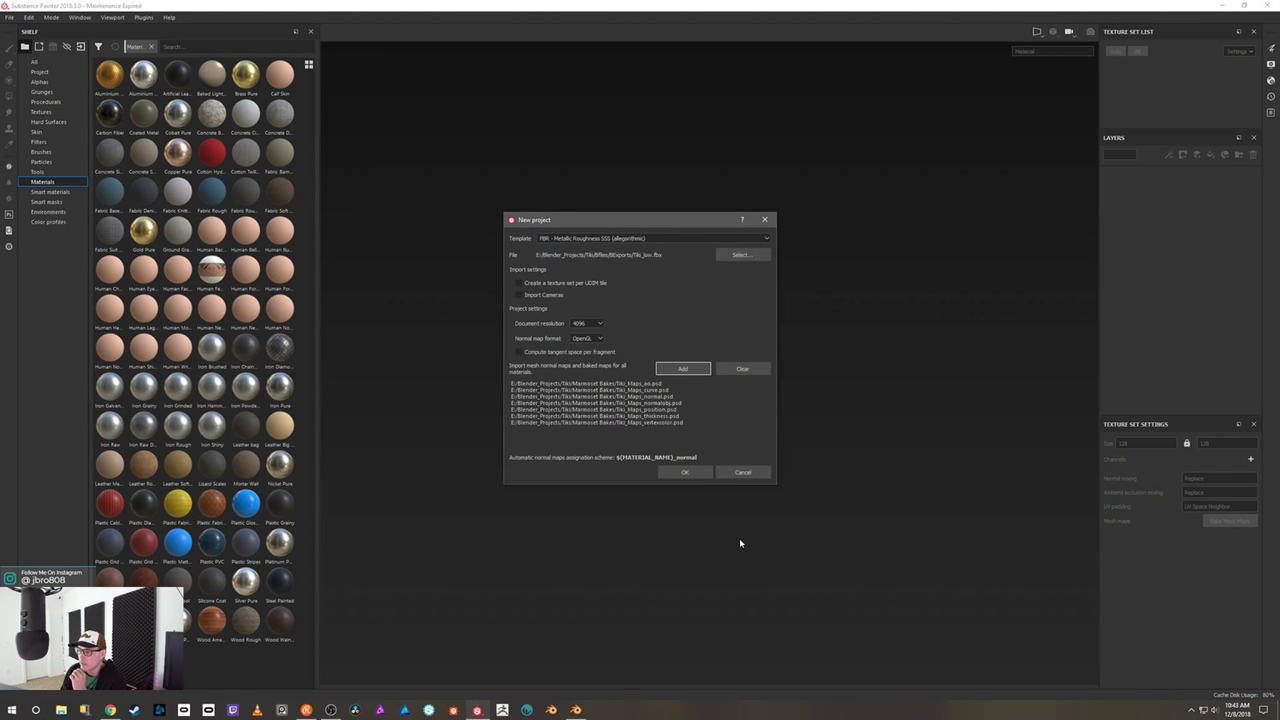
click(699, 476)
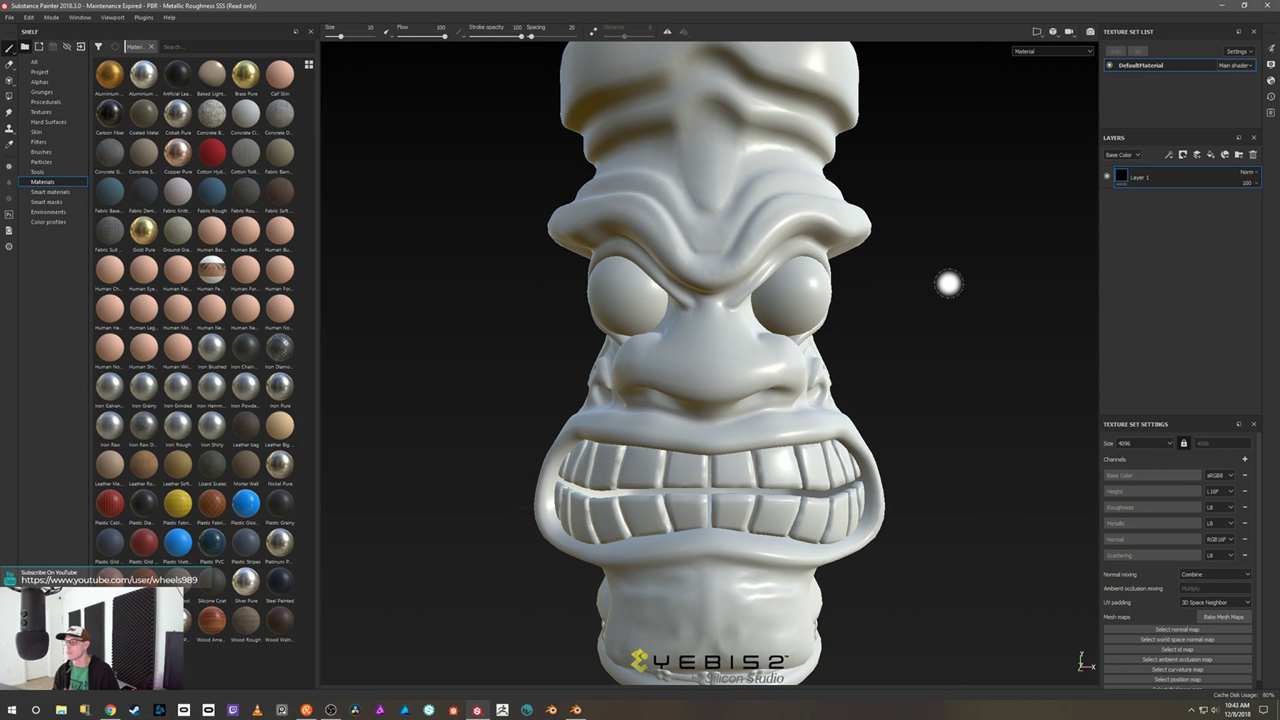
- Assign Tiki_Maps_normal, Tiki_Maps_normalobj and the green vertex-colour map to the normal, world space normal and ID slots
alt+right_drag(984, 433, 931, 306)
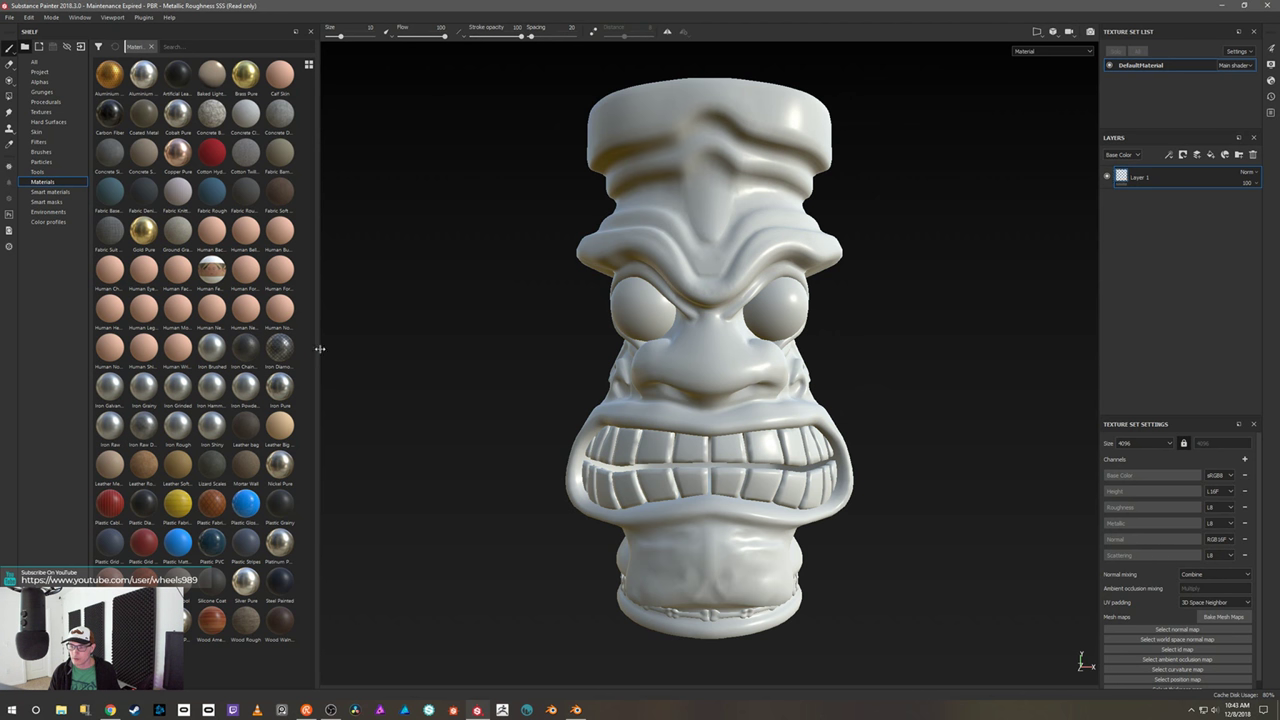
drag(320, 348, 223, 344)
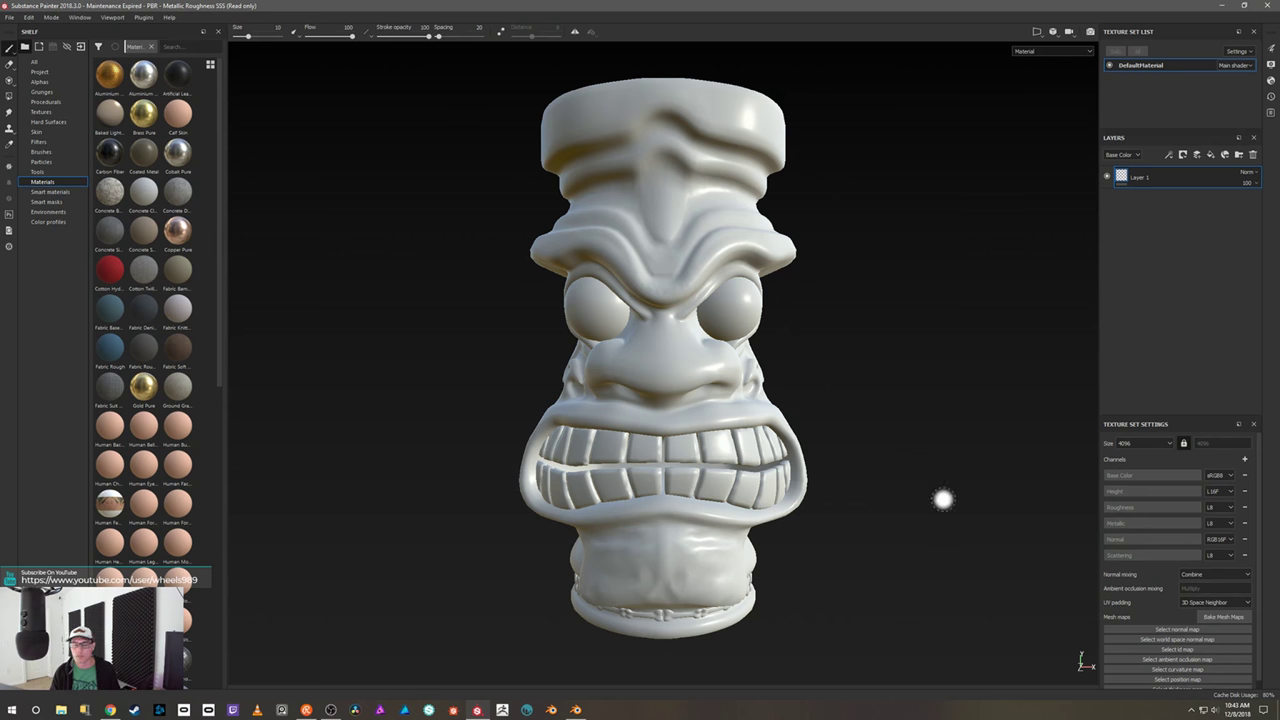
middle_drag(897, 534, 863, 526)
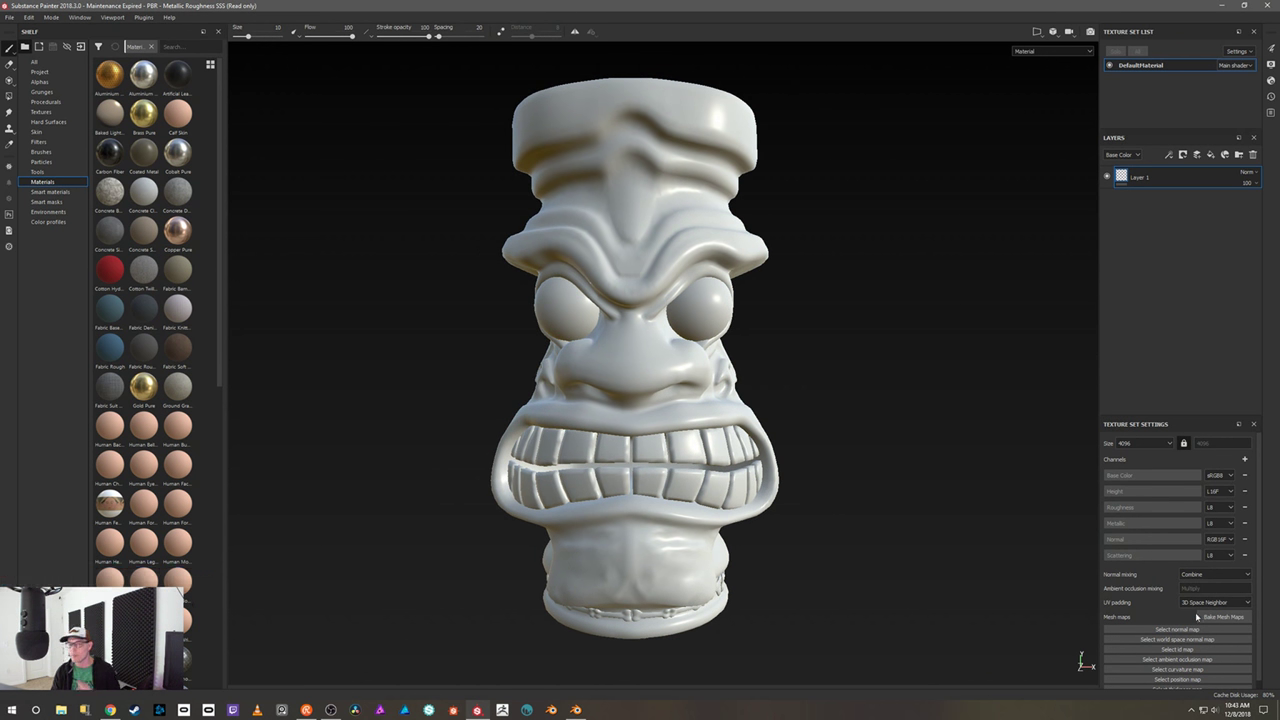
click(1187, 630)
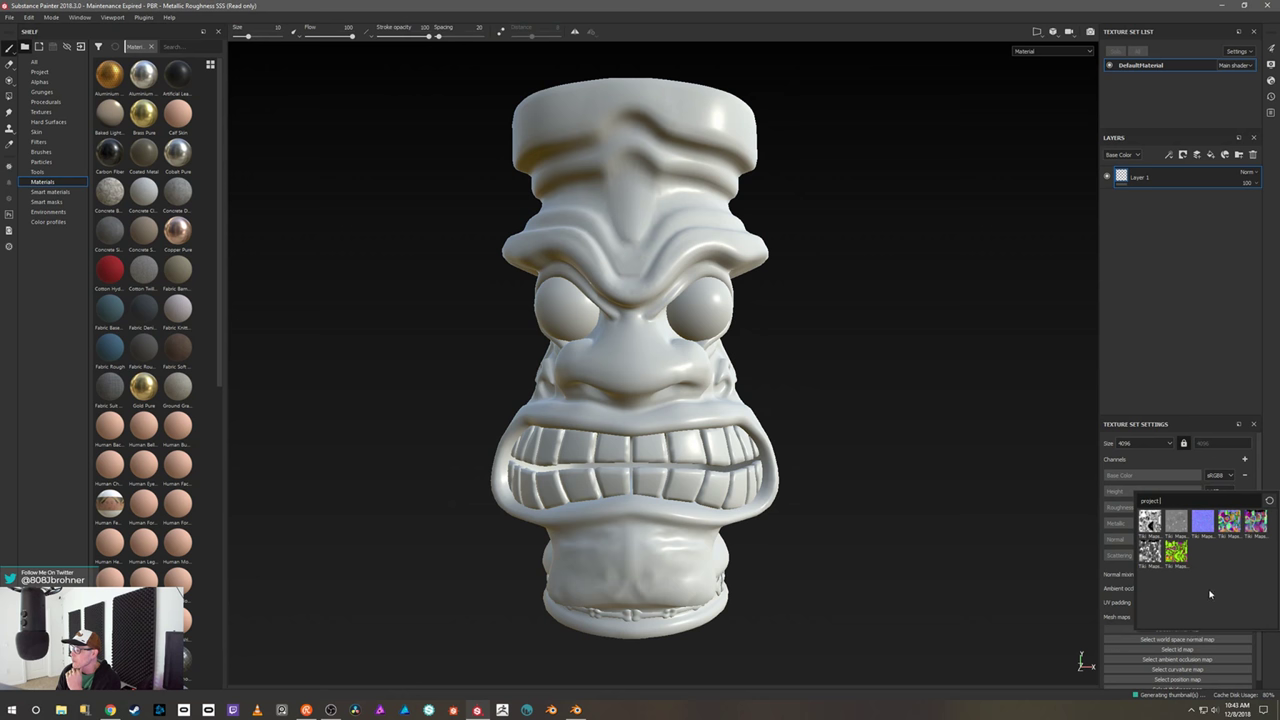
click(1203, 530)
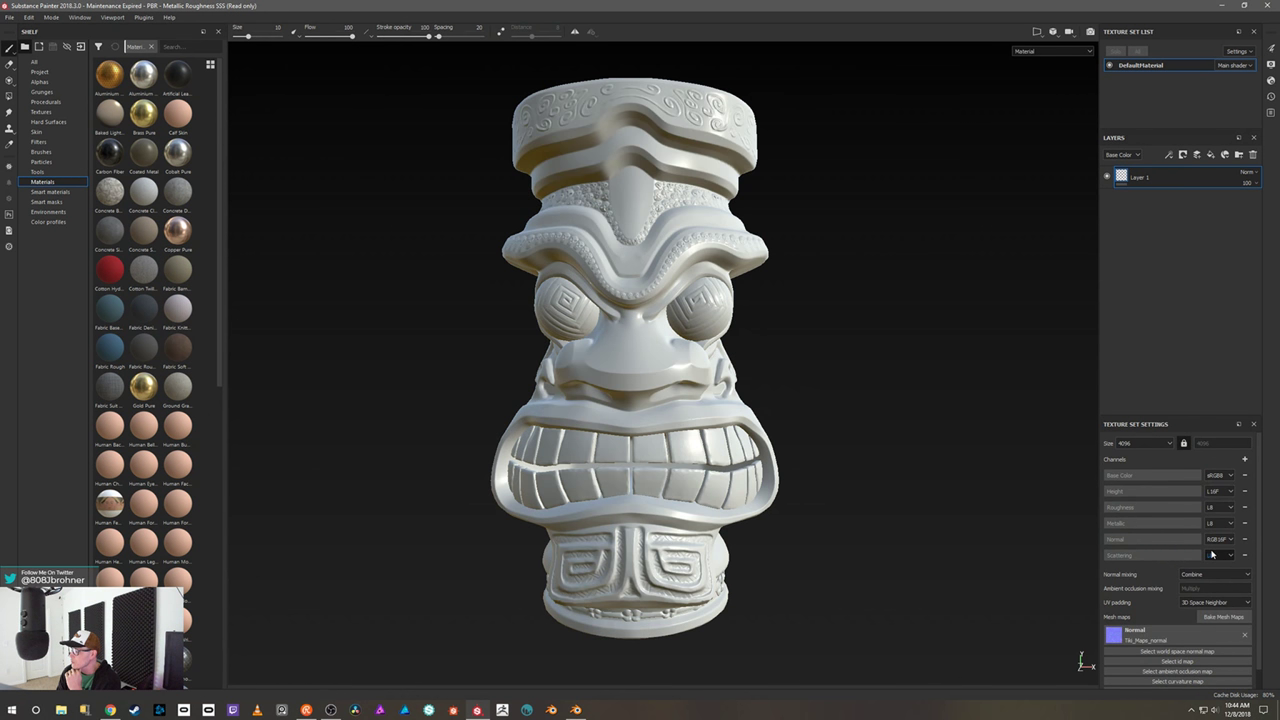
click(1190, 655)
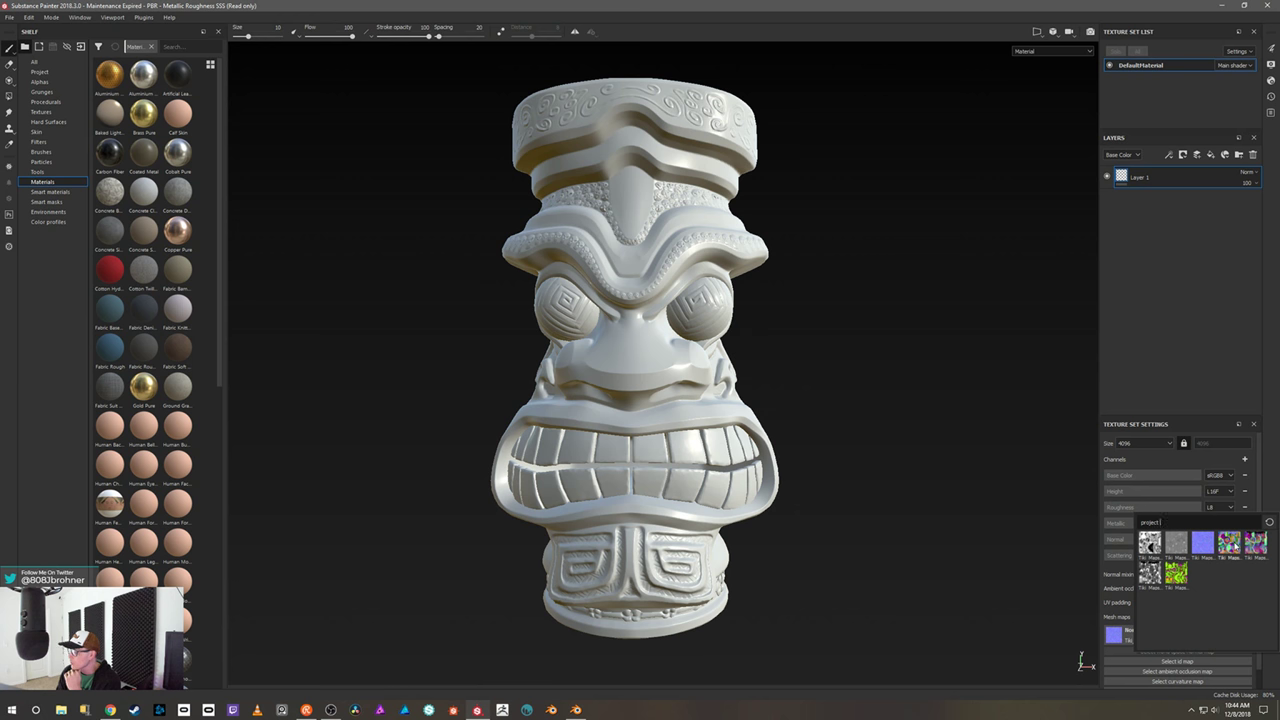
click(1229, 542)
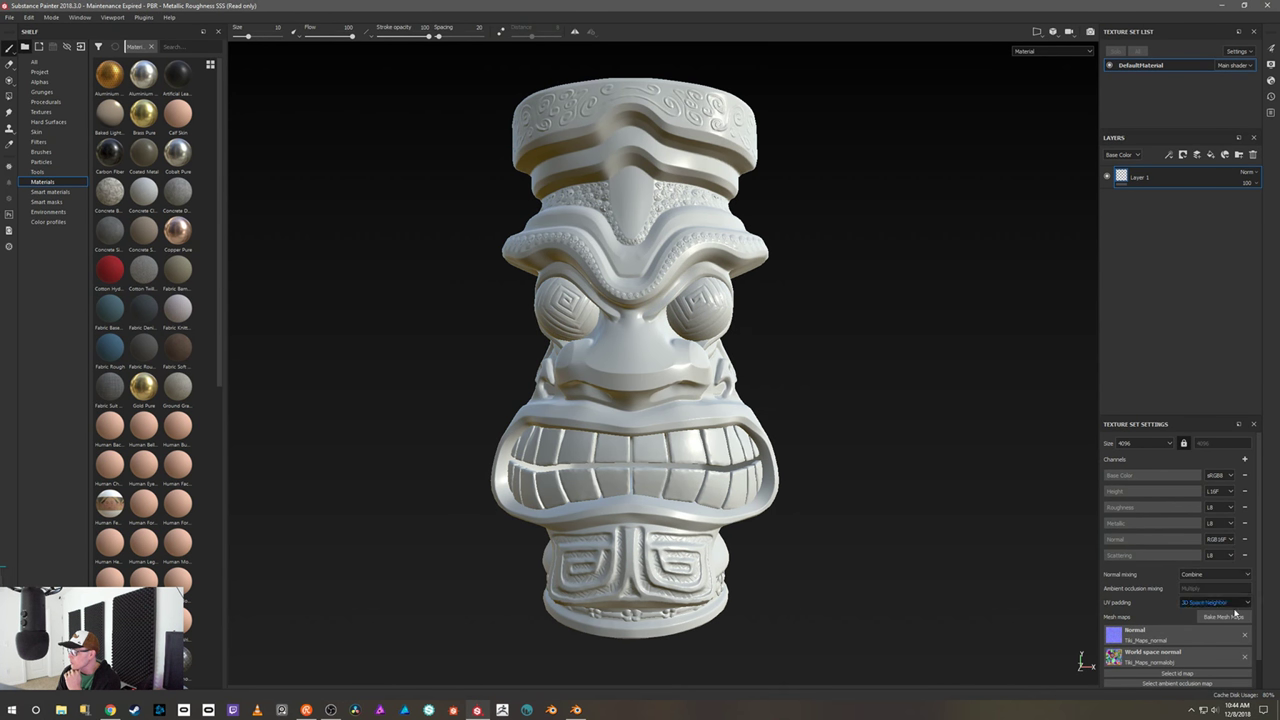
scroll(1220, 607, down, 1)
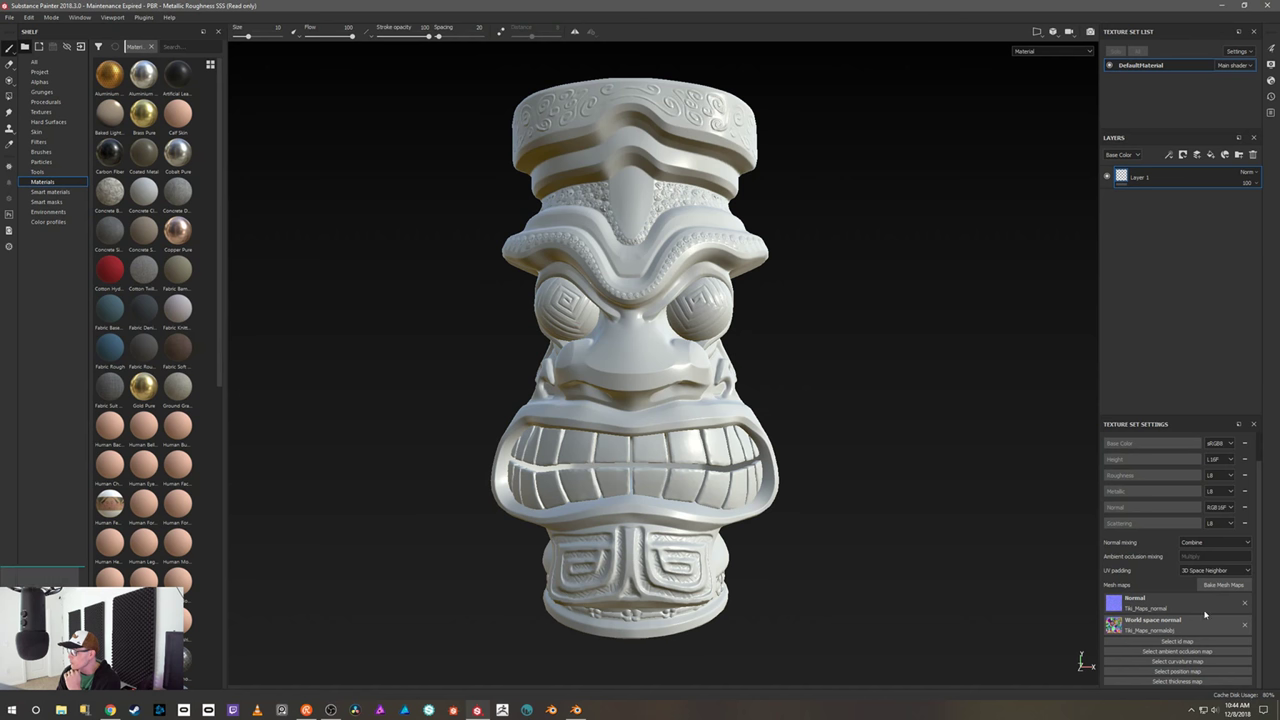
click(1201, 630)
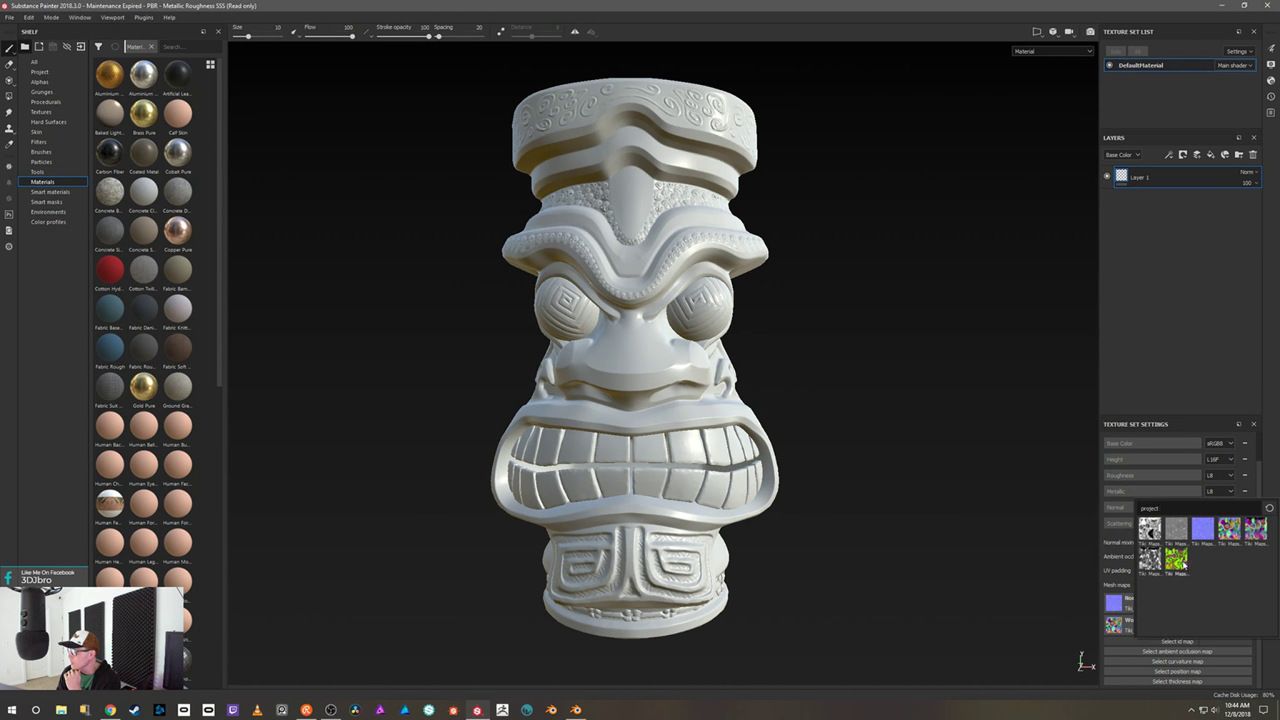
click(1178, 560)
- Assign Tiki_Maps_ao, Tiki_Maps_curve, Tiki_Maps_position and the thickness bake to their mesh map slots
click(1177, 663)
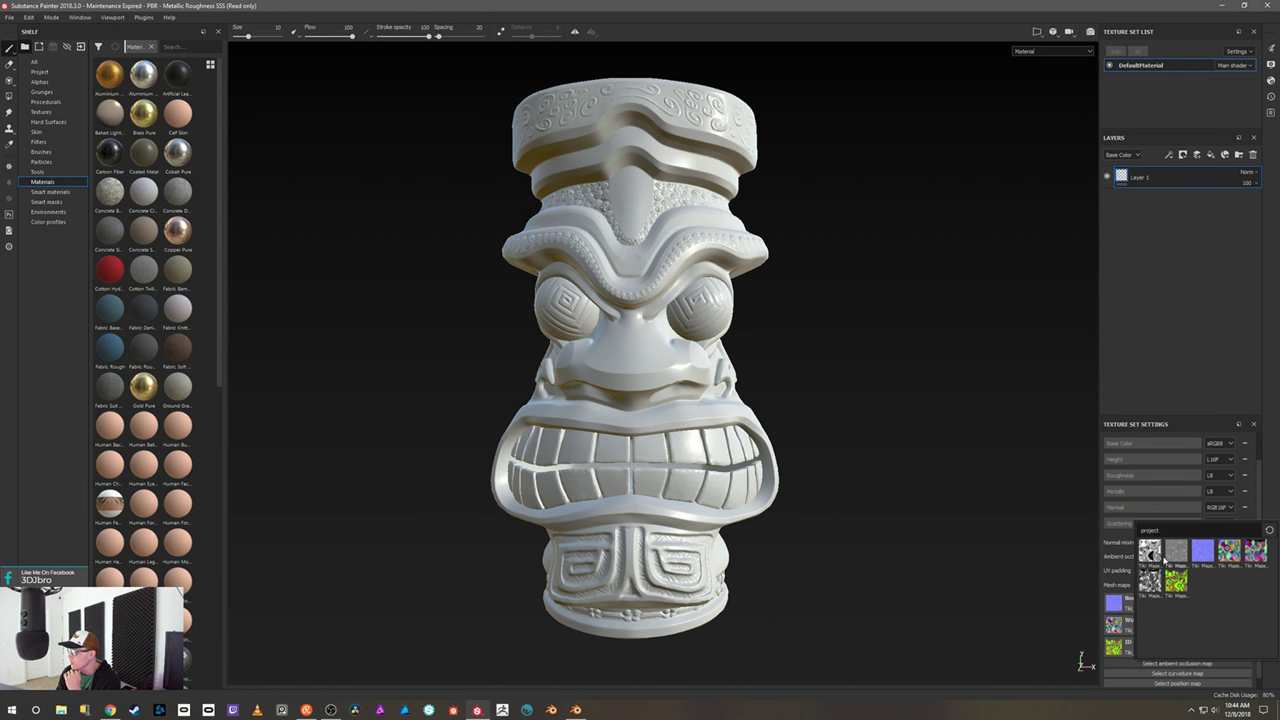
click(1150, 552)
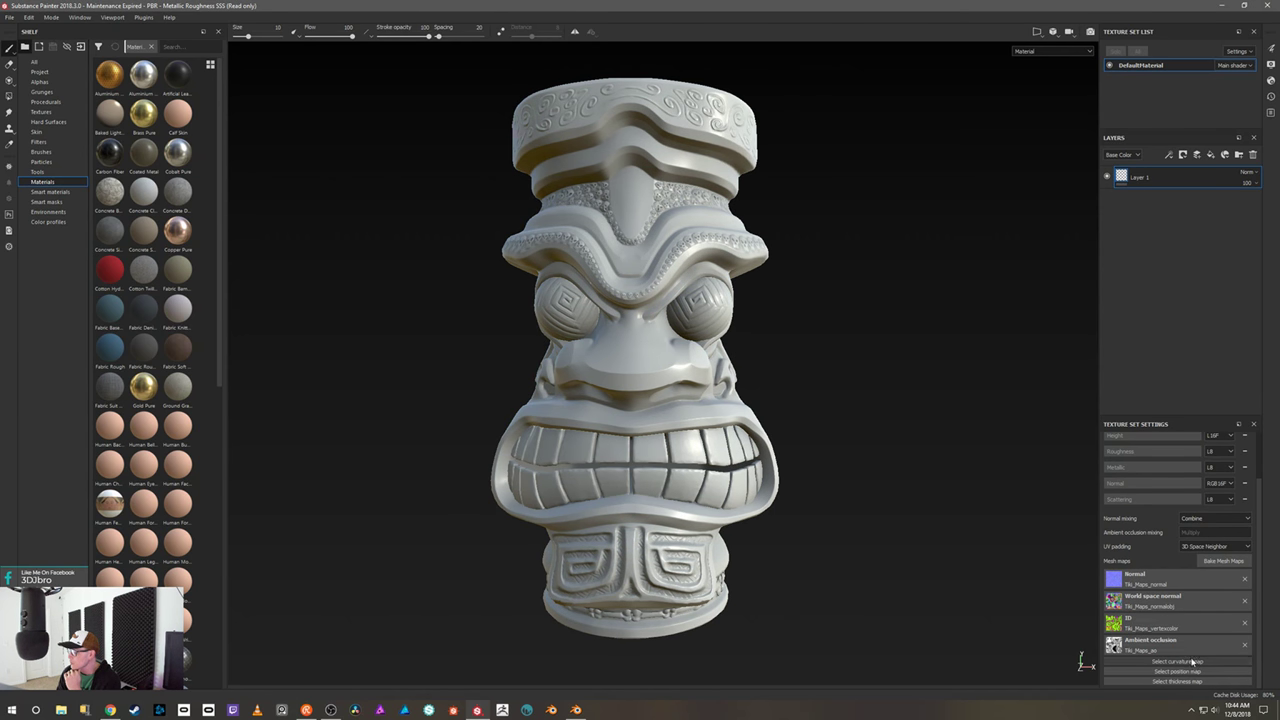
click(1191, 662)
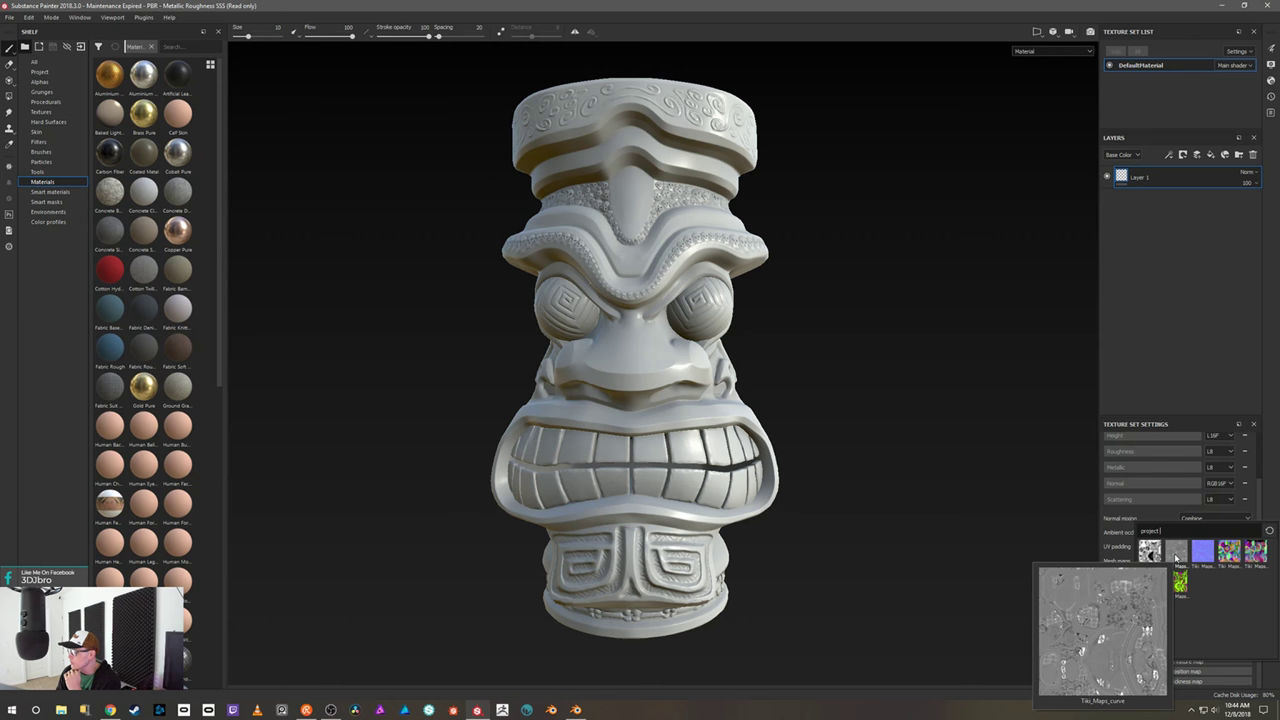
click(1176, 558)
scroll(1180, 620, down, 1)
click(1178, 681)
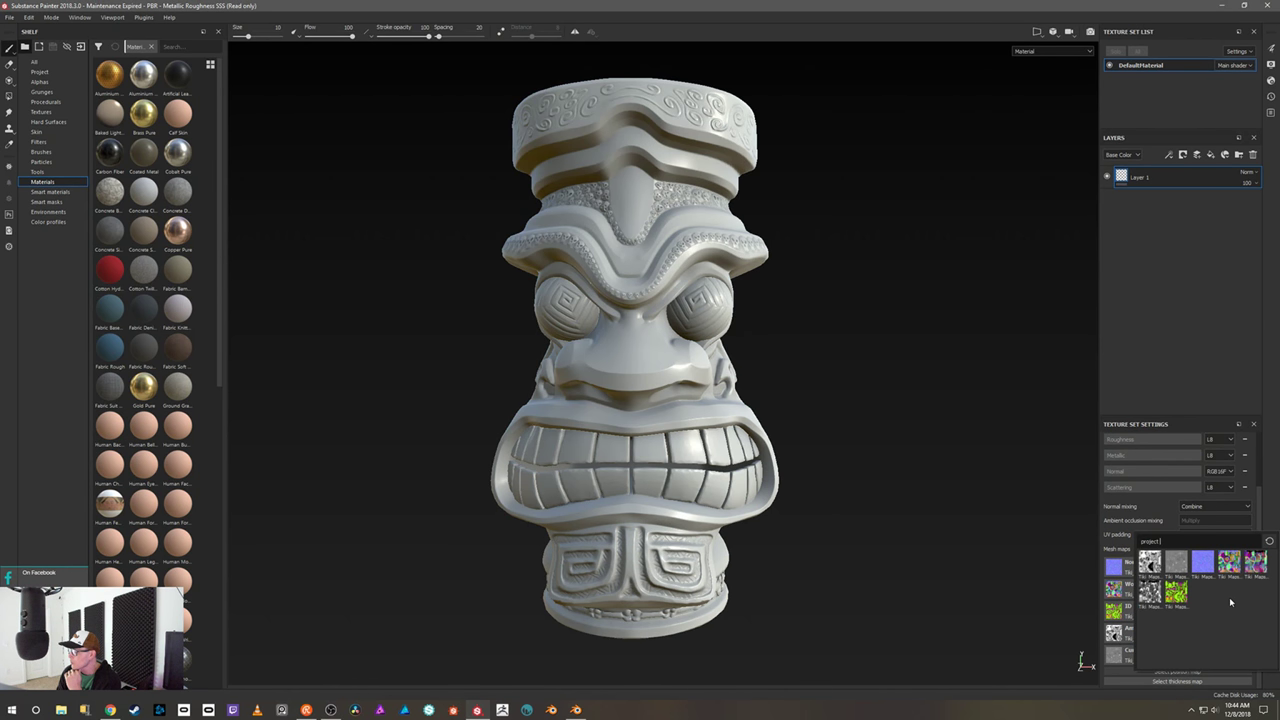
click(1182, 682)
scroll(1182, 640, down, 1)
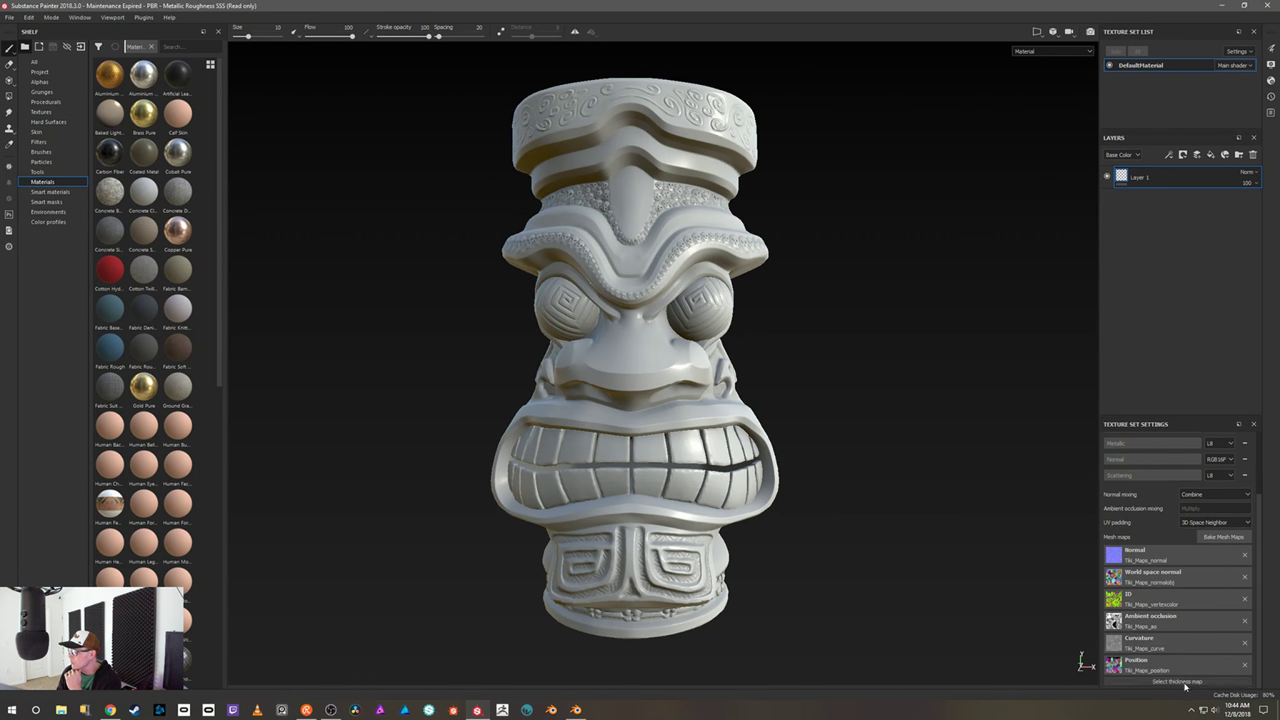
click(1183, 682)
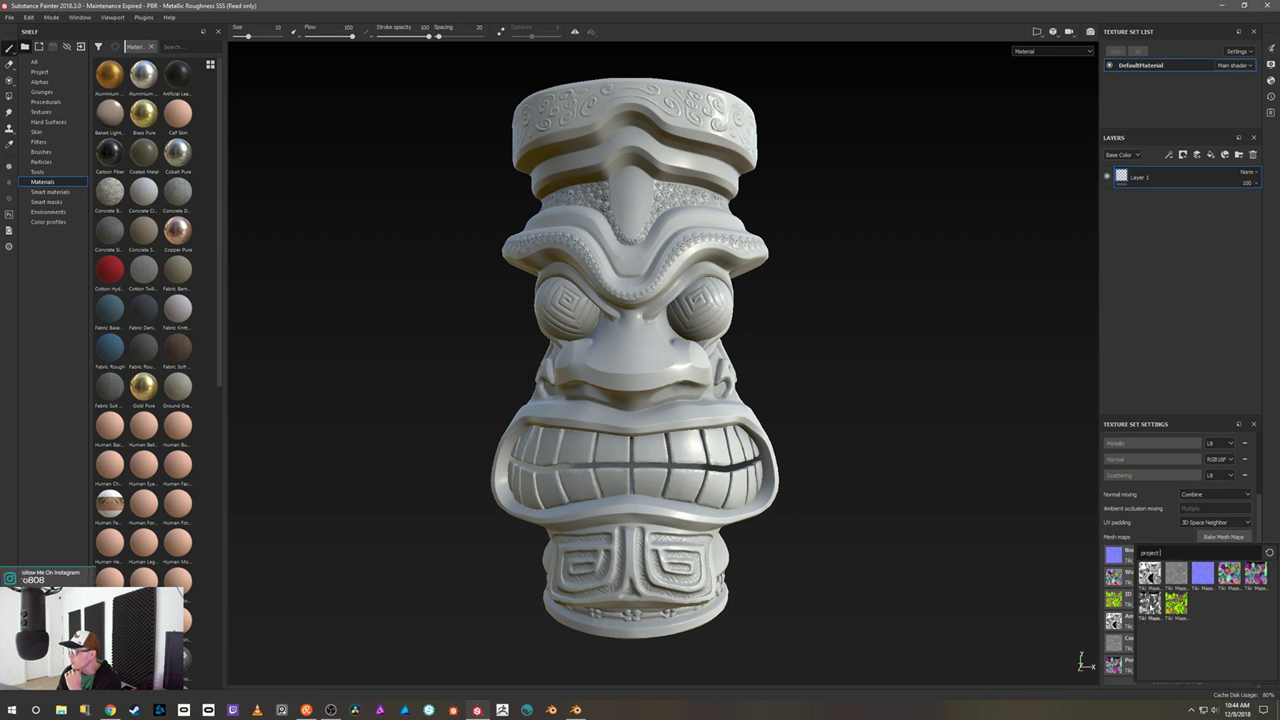
click(1151, 606)
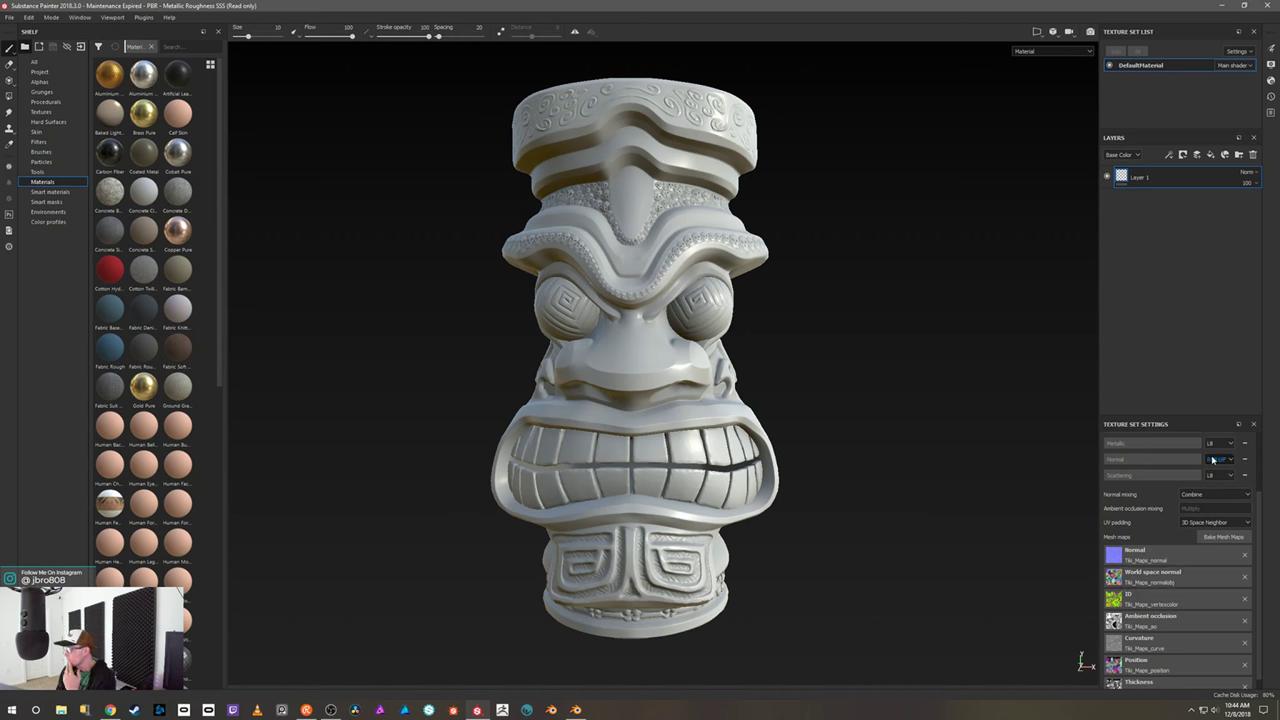
mouse_move(962, 432)
alt+mouse_down()
mouse_move(883, 434)
mouse_move(943, 457)
mouse_move(916, 447)
mouse_move(920, 381)
alt+mouse_up()
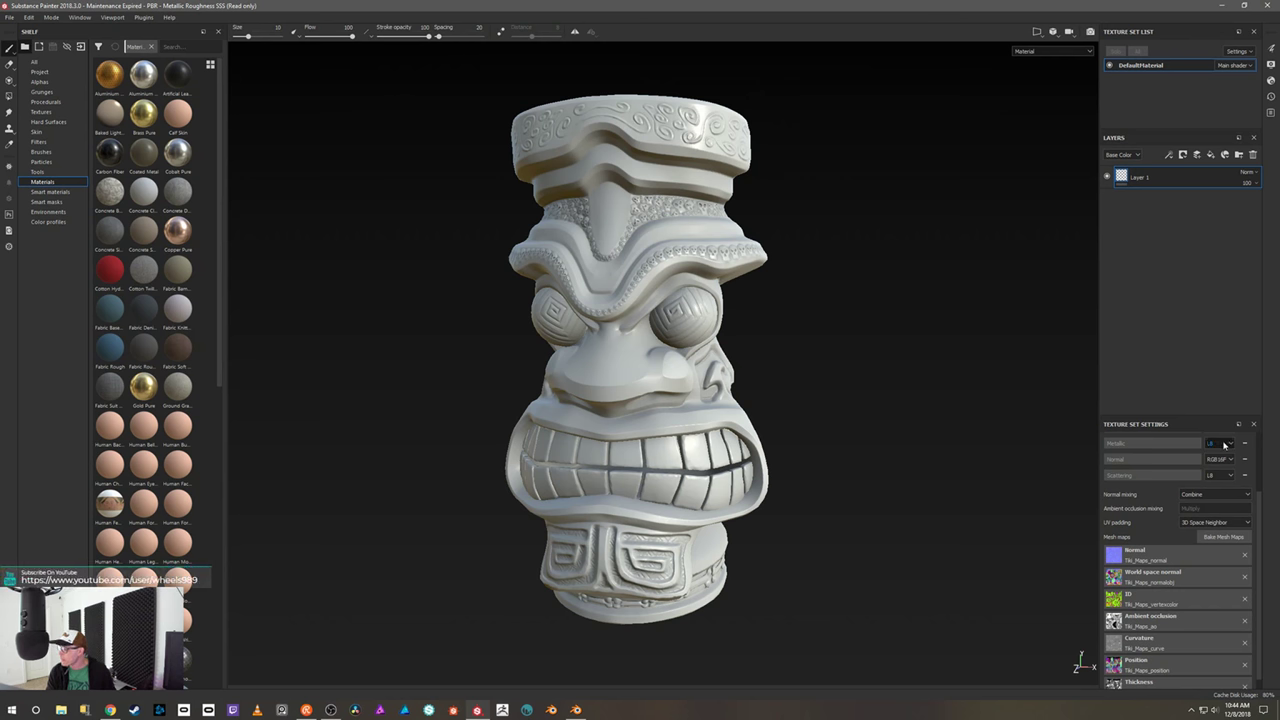
- Add an Emissive channel to the texture set and delete the default Layer 1
scroll(1222, 452, up, 2)
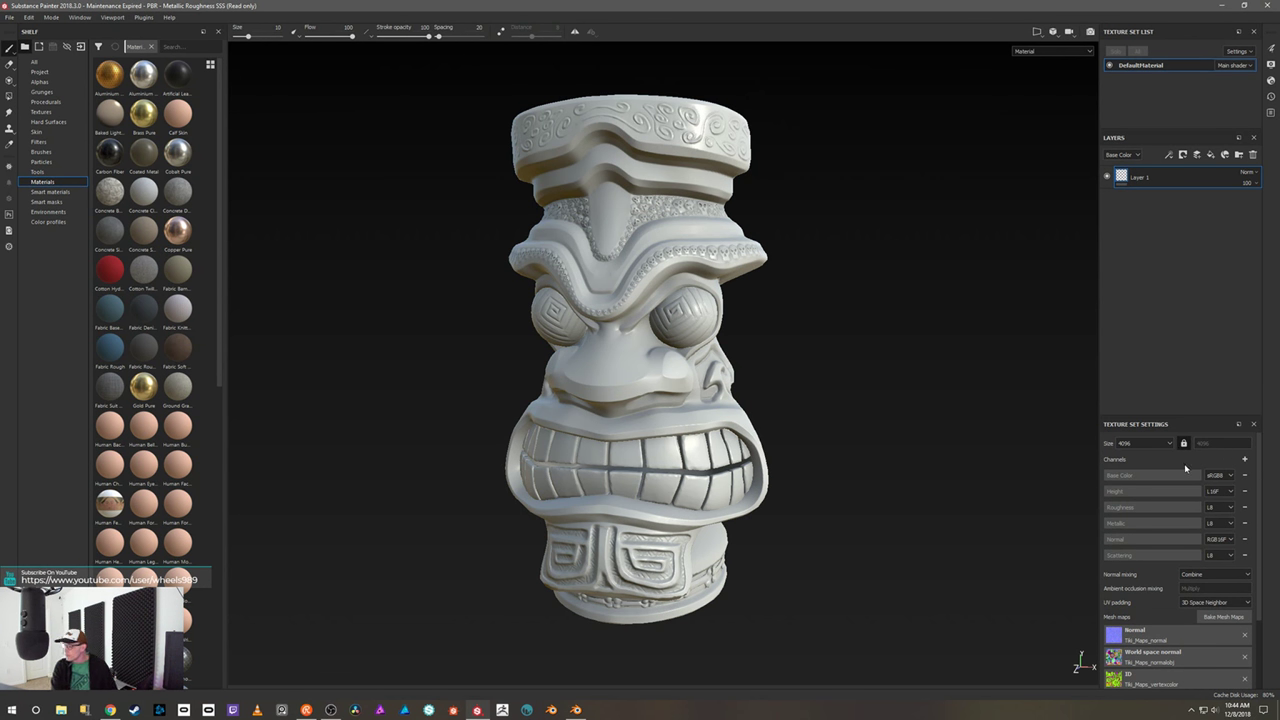
click(1245, 459)
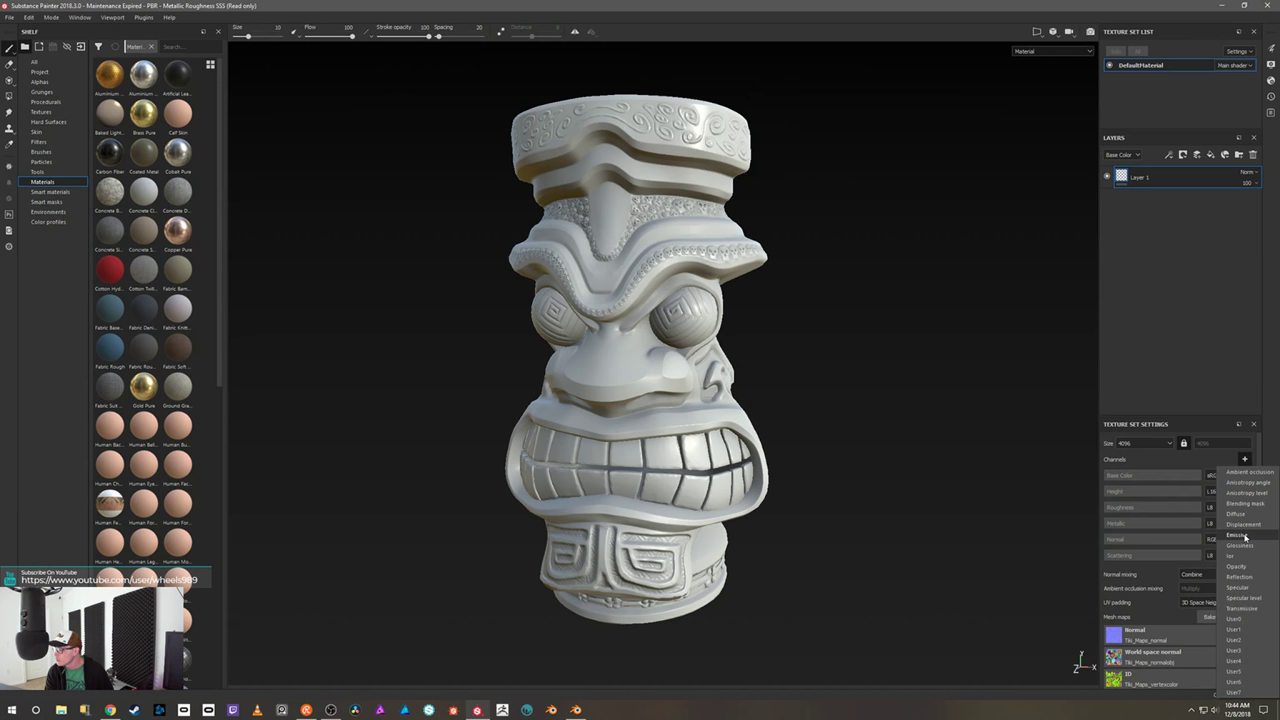
click(1245, 537)
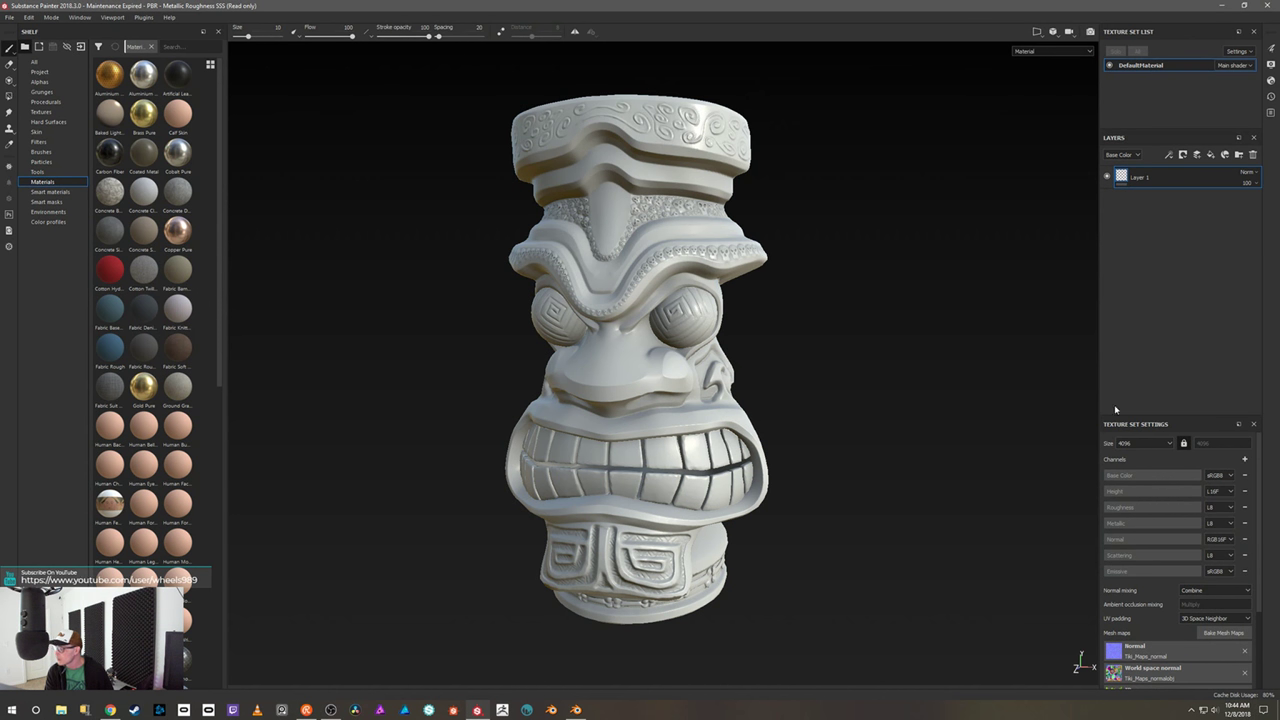
click(1252, 155)
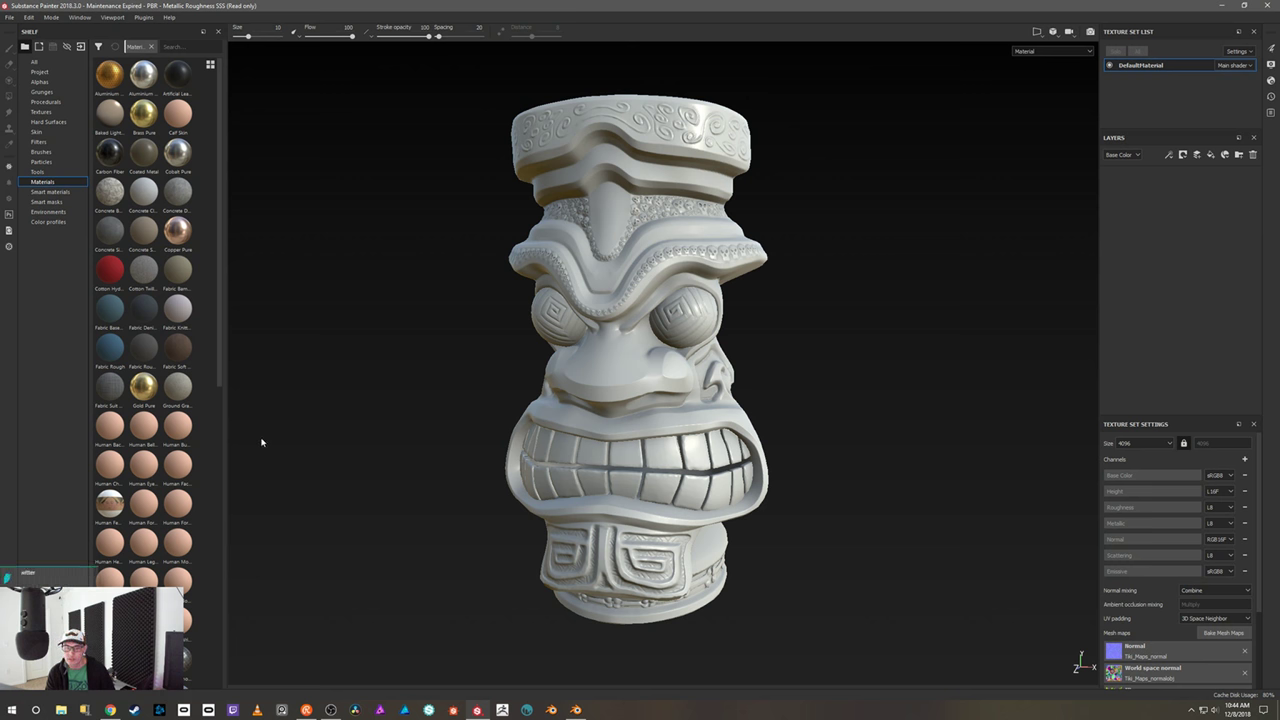
- Try the Human Belly Skin and Human Wrist Skin materials on the mug, deleting each layer
drag(151, 425, 1167, 289)
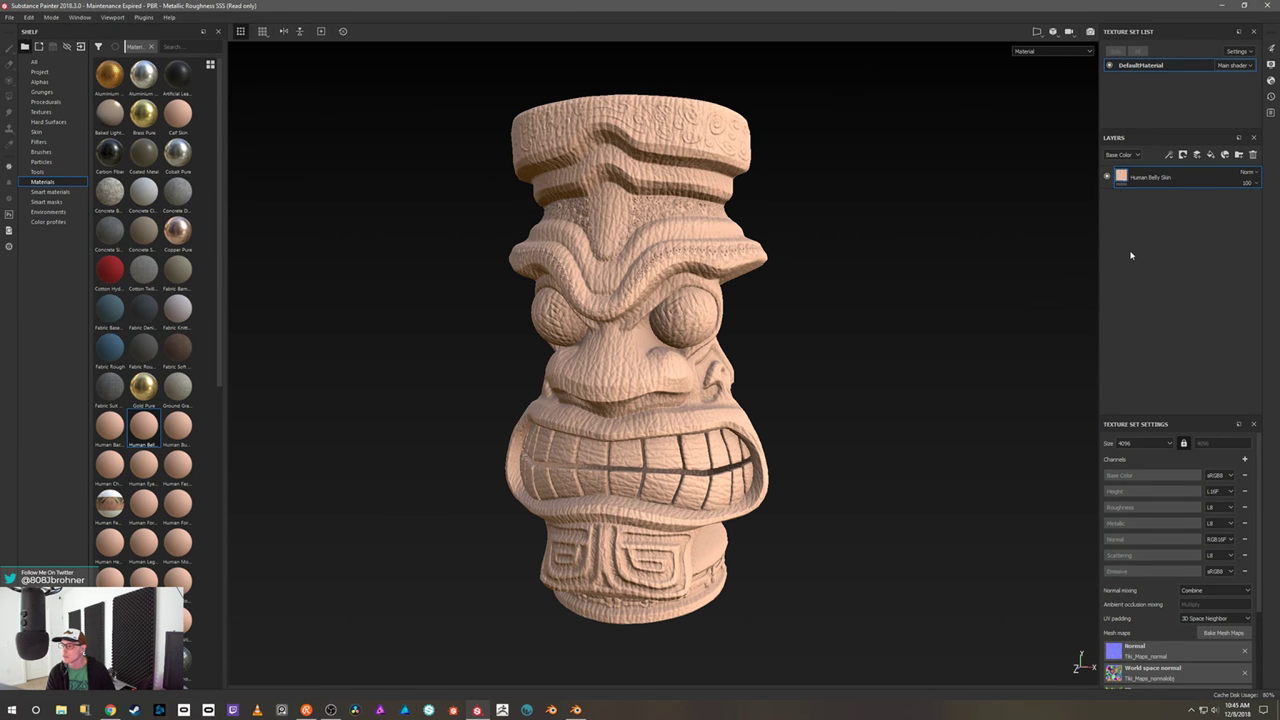
click(1253, 155)
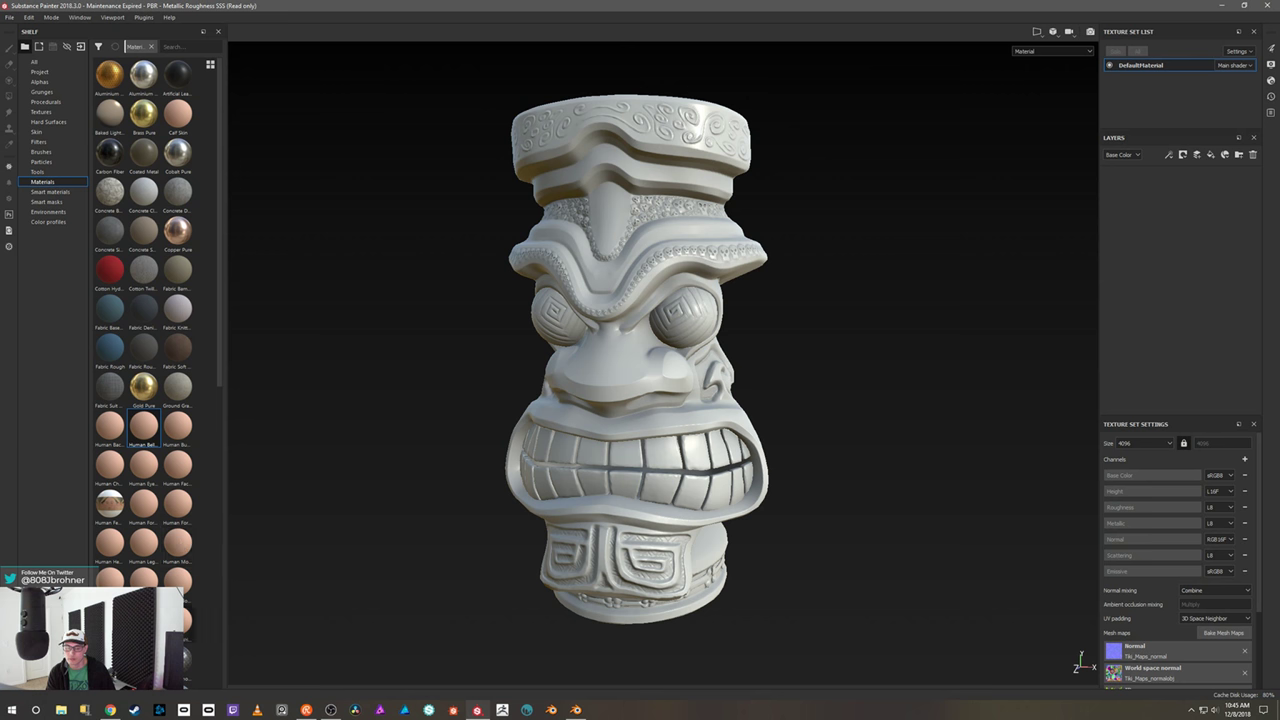
drag(178, 620, 1202, 317)
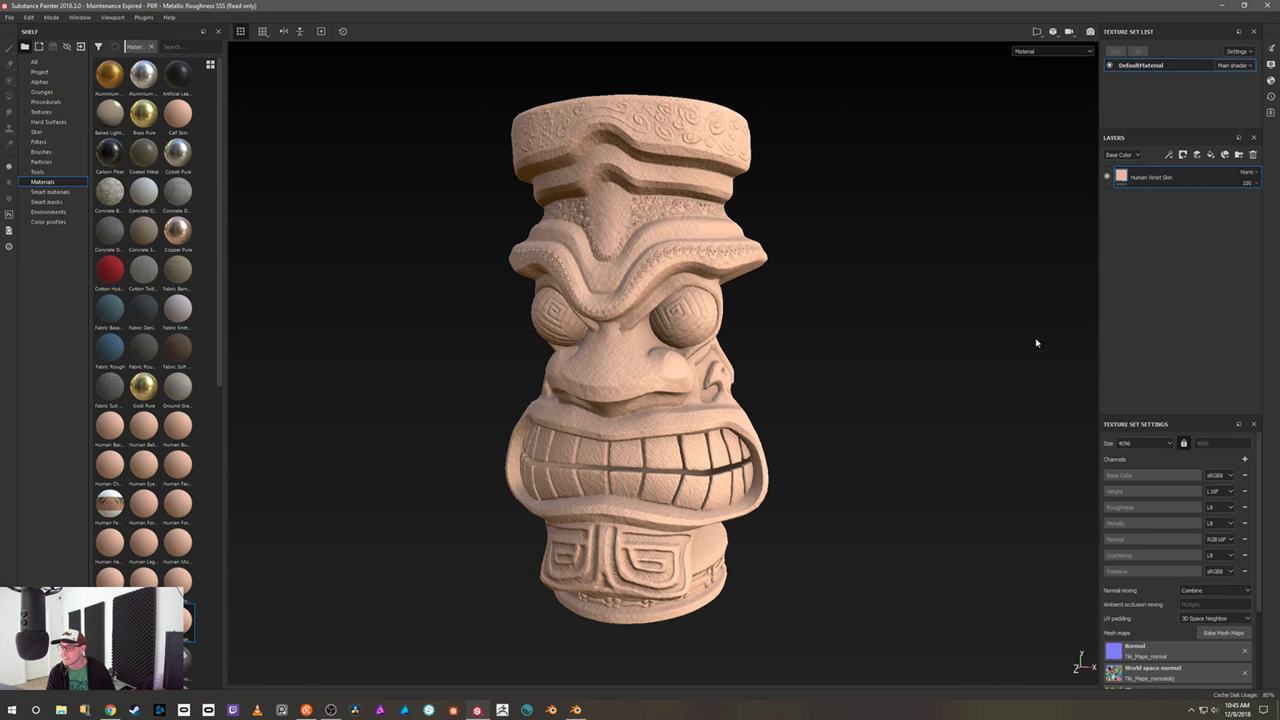
click(1253, 154)
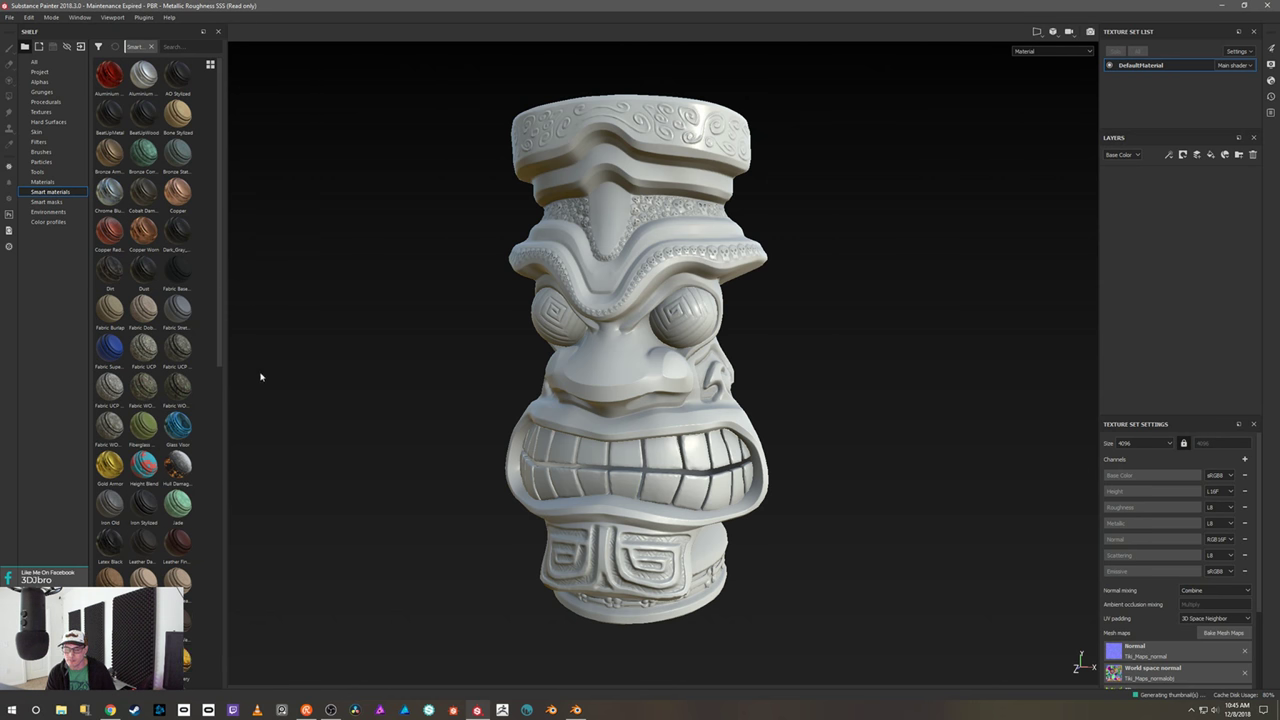
- Try the Fiberglass smart material on the mug, then delete the Fiberglass Worn layer
drag(143, 428, 1168, 271)
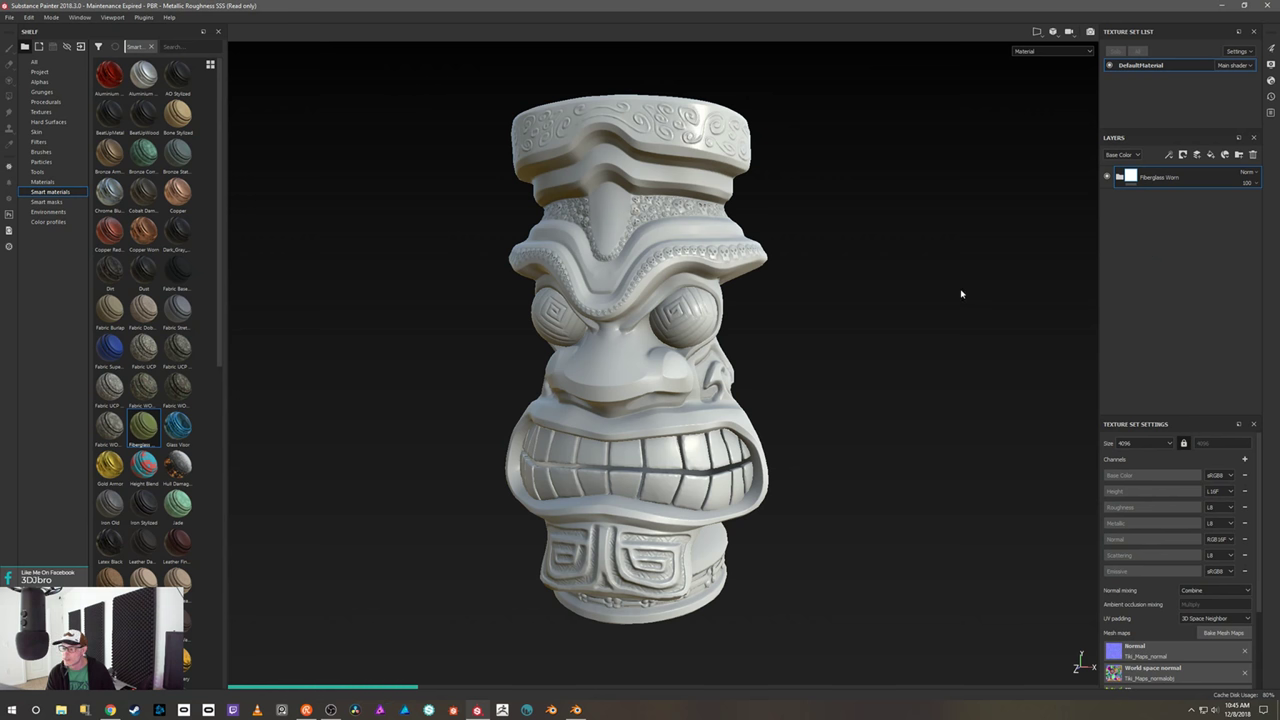
alt+drag(931, 314, 550, 432)
alt+drag(603, 450, 936, 417)
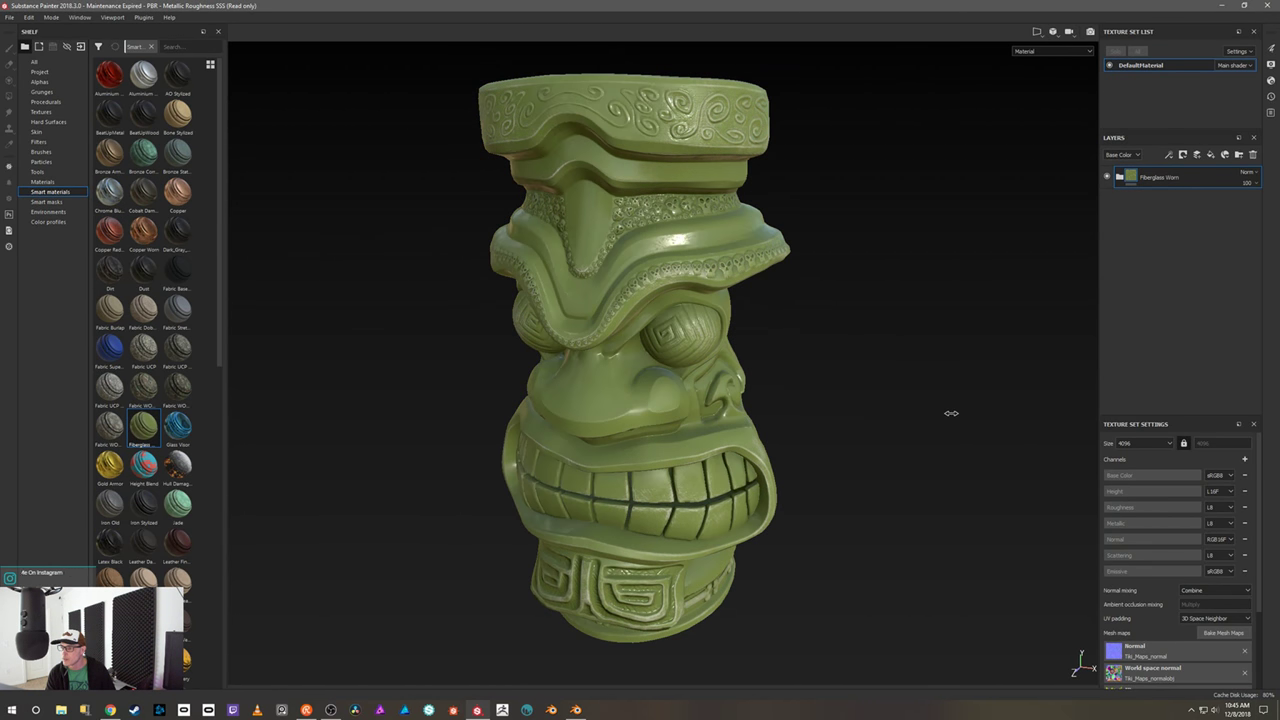
click(1254, 156)
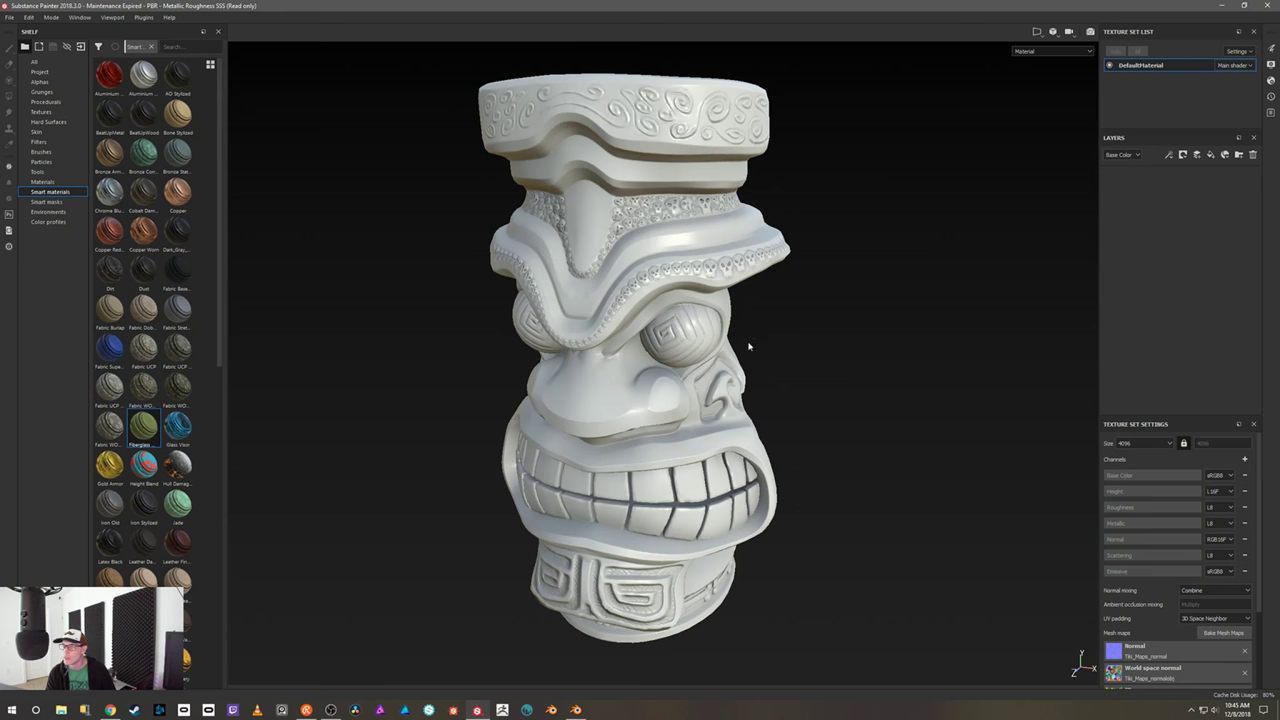
- Apply the Bone Stylized smart material and view the mug at three-quarter angle
scroll(257, 266, down, 2)
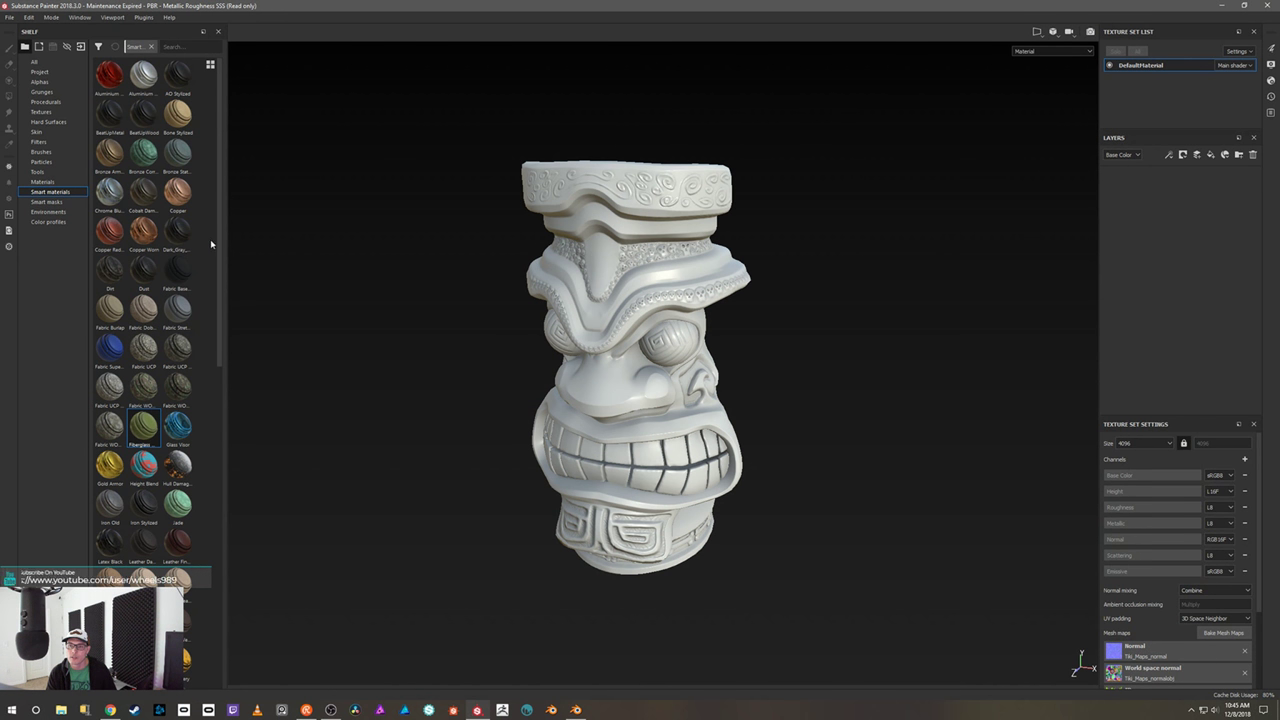
drag(180, 112, 1207, 236)
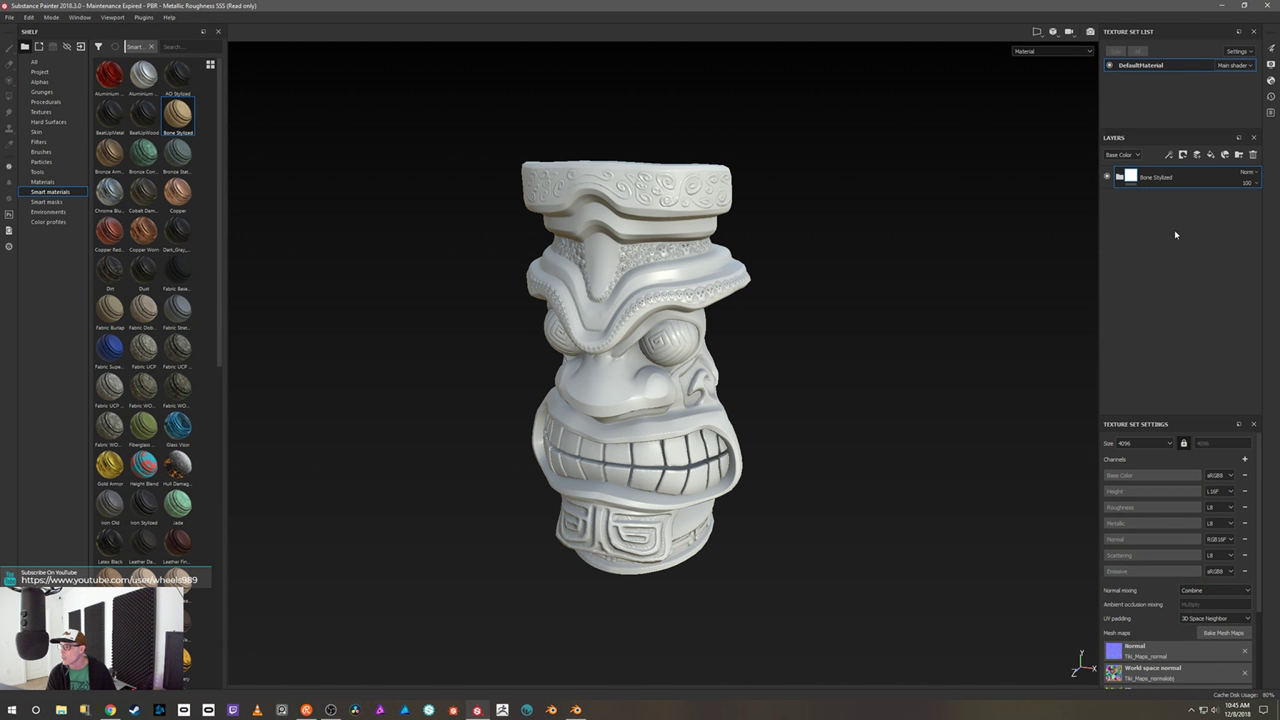
alt+drag(835, 348, 891, 300)
mouse_move(891, 300)
alt+right_down()
mouse_move(911, 435)
mouse_move(934, 389)
mouse_move(909, 391)
mouse_move(975, 381)
mouse_move(929, 394)
mouse_move(963, 401)
alt+right_up()
alt+drag(963, 401, 1043, 409)
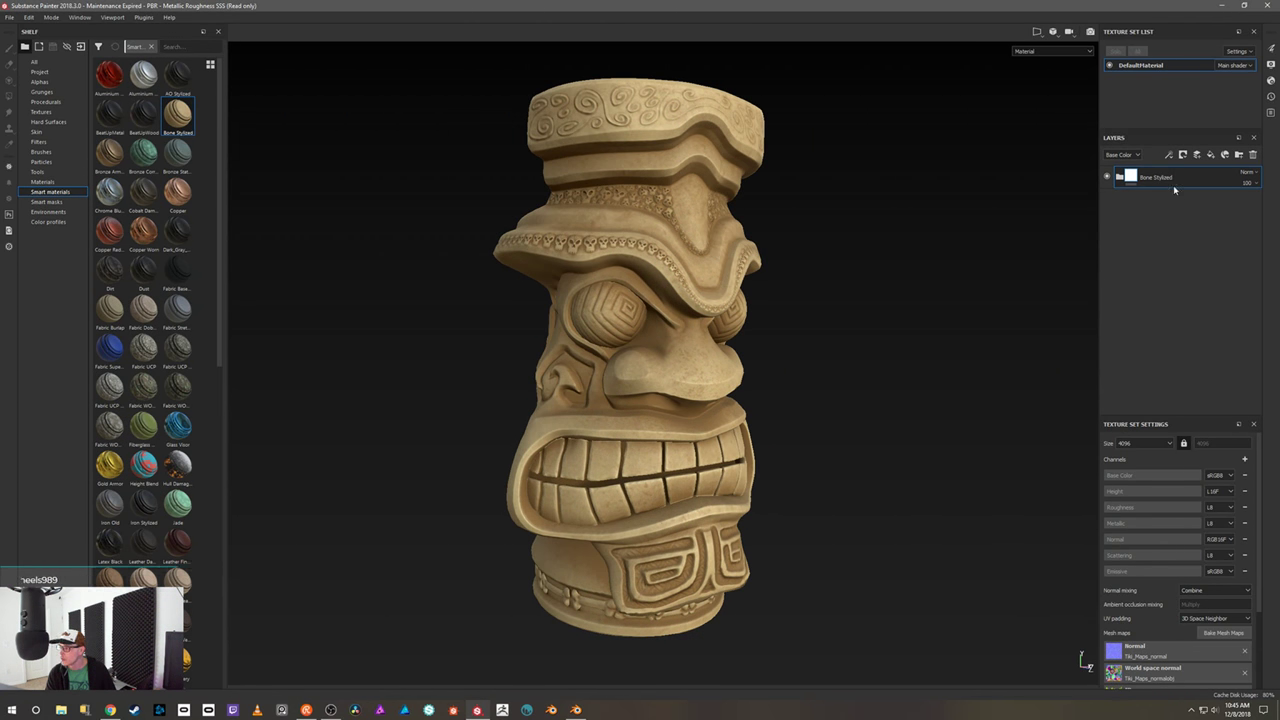
- Recolour the Bone Stylized Base layer's base colour to a bright green
click(1121, 178)
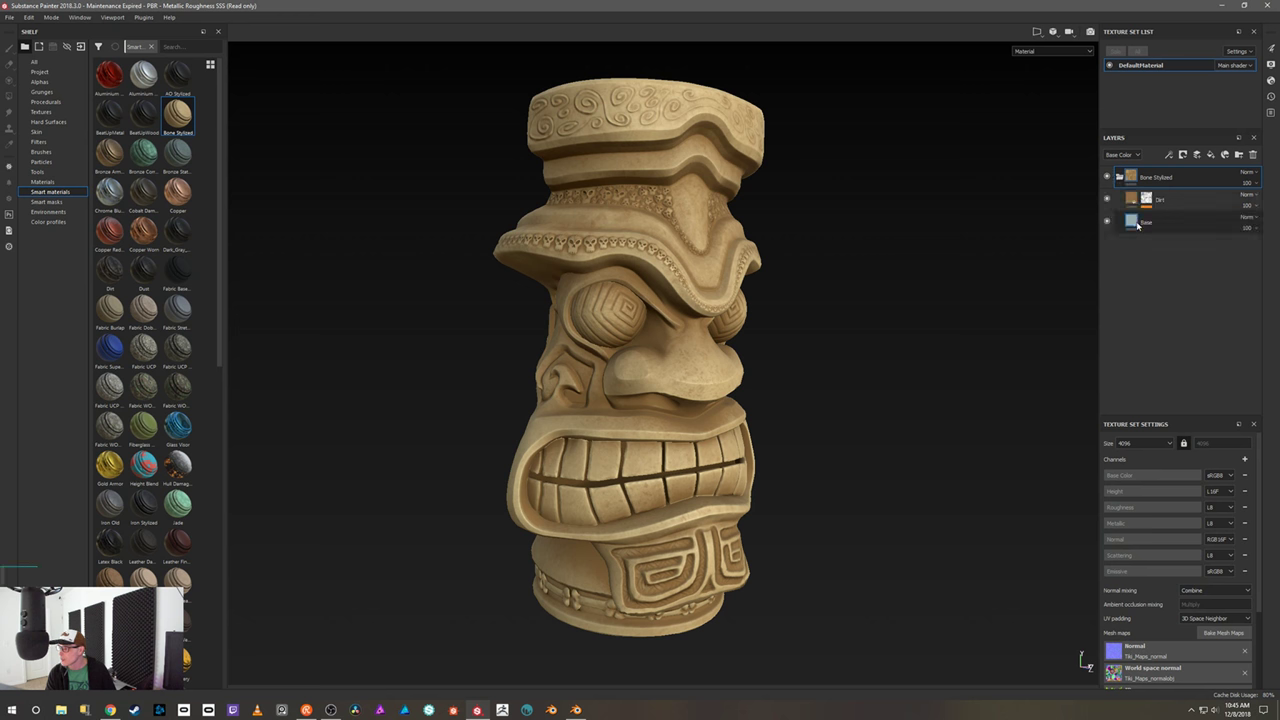
click(1136, 224)
click(1136, 224)
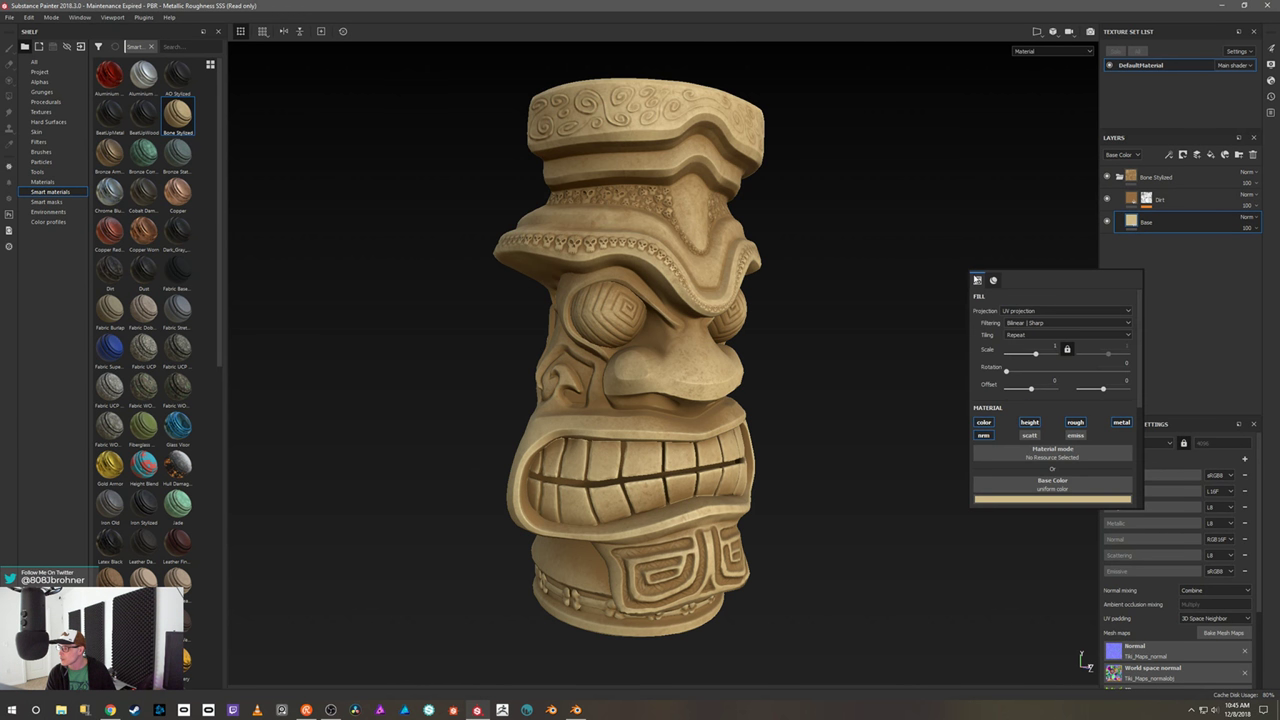
click(1042, 500)
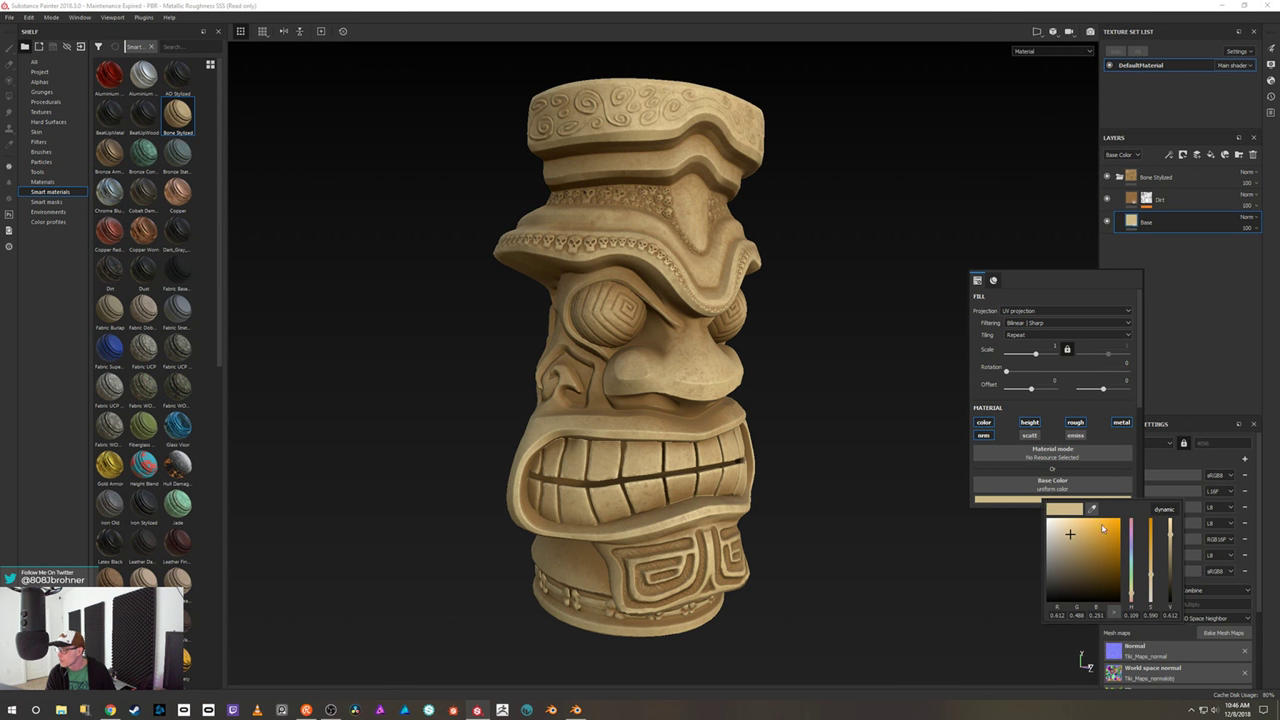
drag(1131, 567, 1132, 570)
drag(1102, 540, 1100, 533)
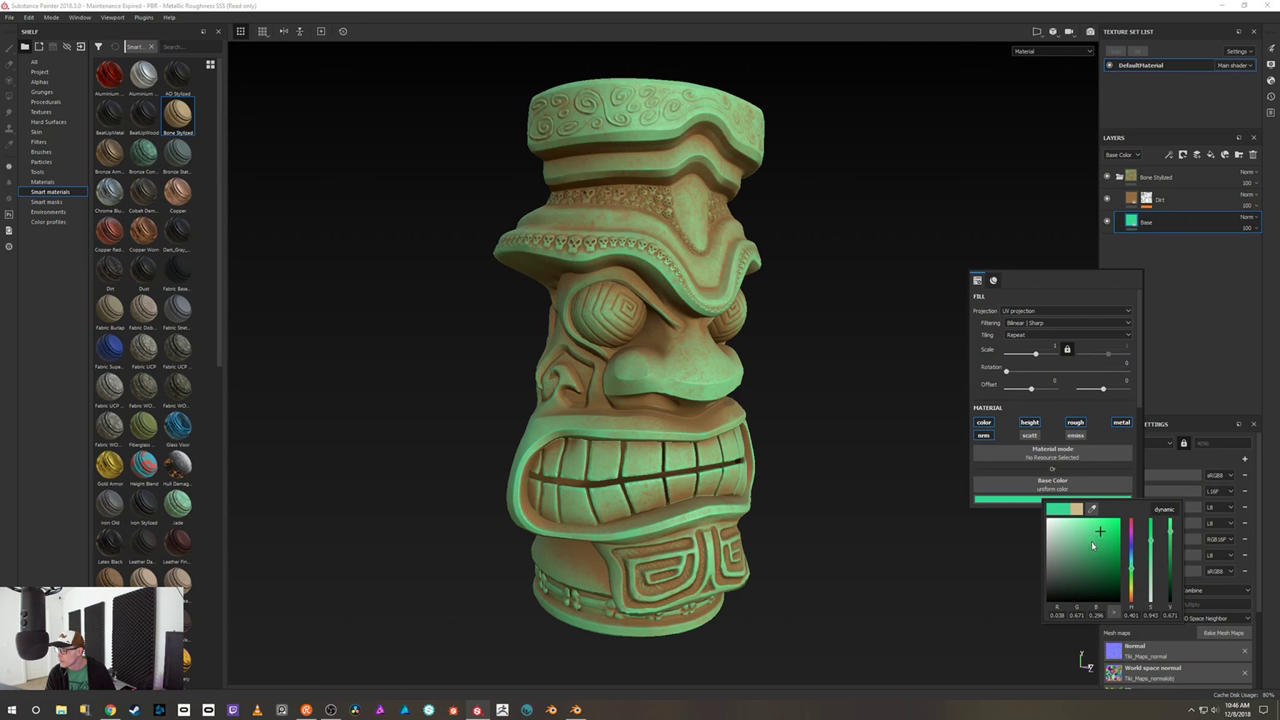
click(999, 560)
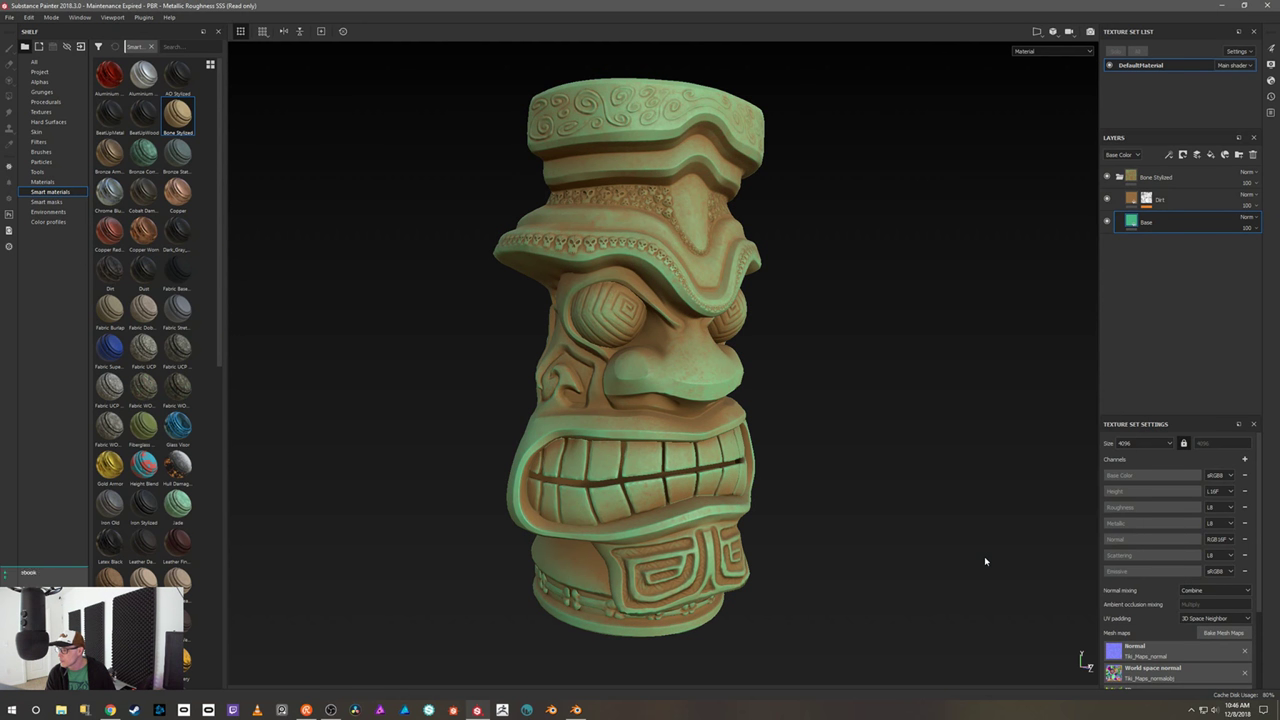
- Set the Dirt layer's colour to a darker, duller yellow-green
click(1134, 204)
mouse_move(934, 318)
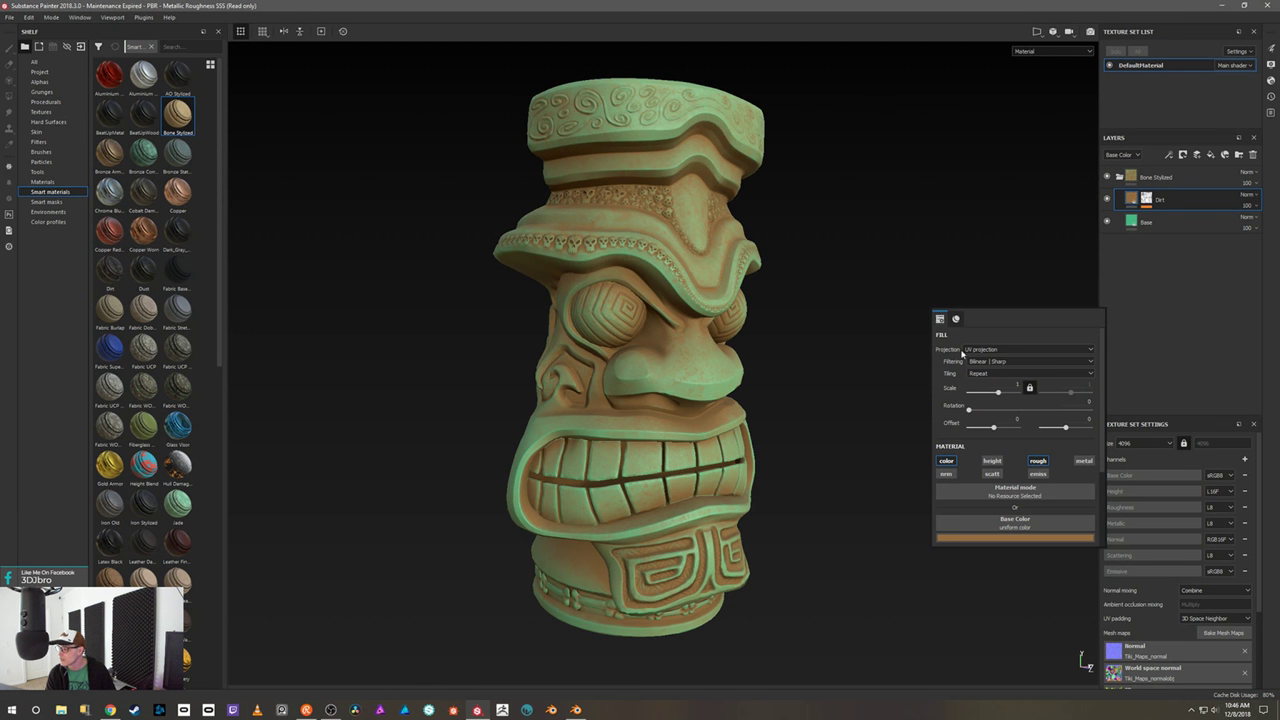
click(1008, 540)
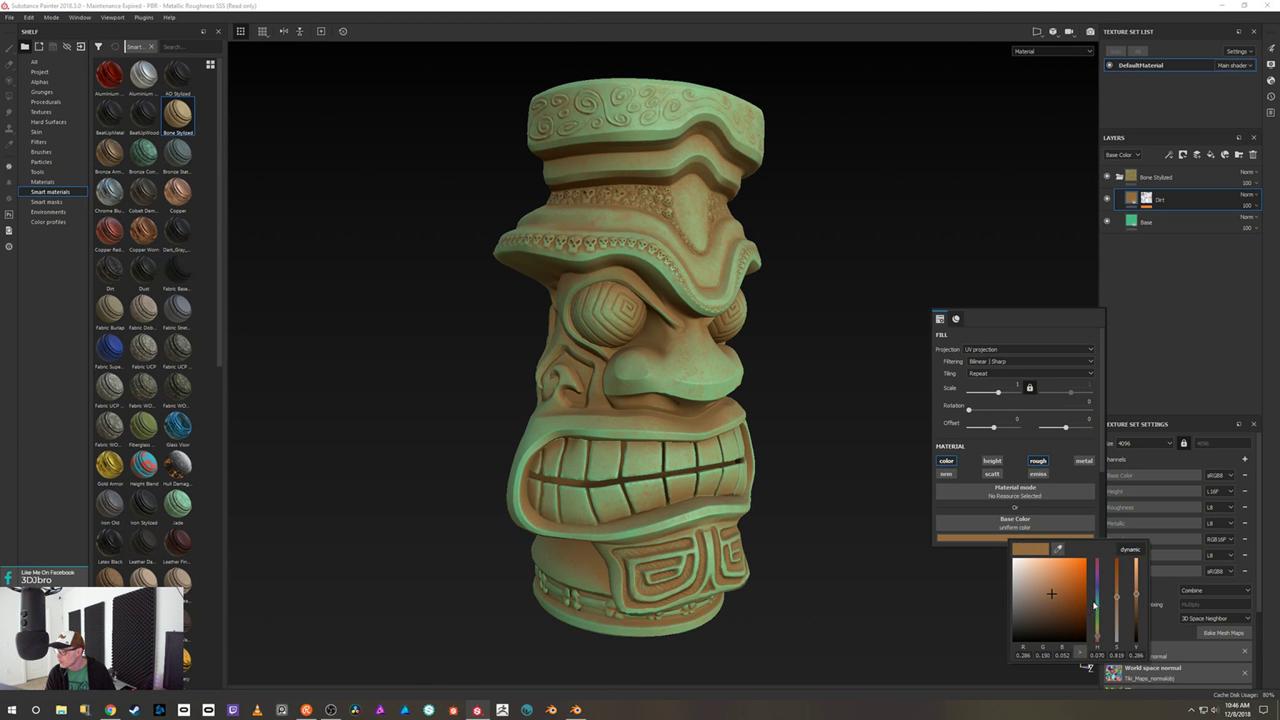
click(1098, 612)
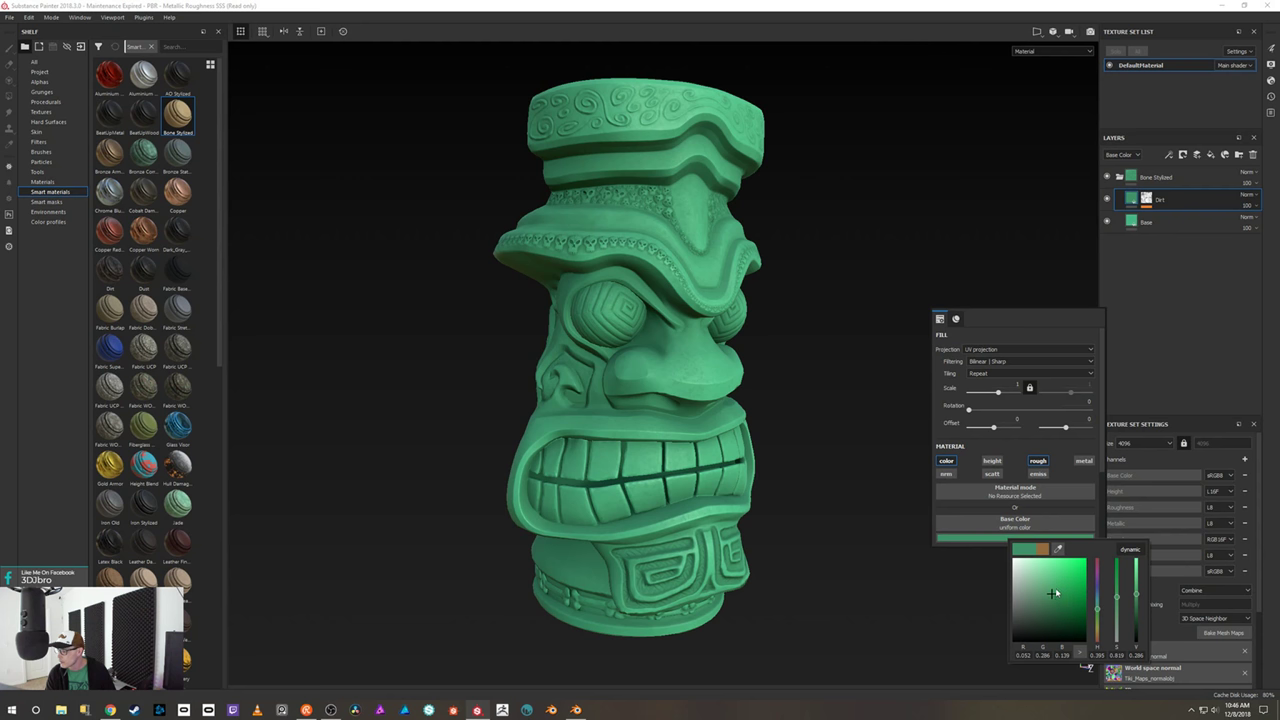
click(1098, 621)
mouse_move(1051, 592)
mouse_down()
mouse_move(1035, 607)
mouse_move(1028, 584)
mouse_move(1058, 605)
mouse_move(1051, 616)
mouse_up()
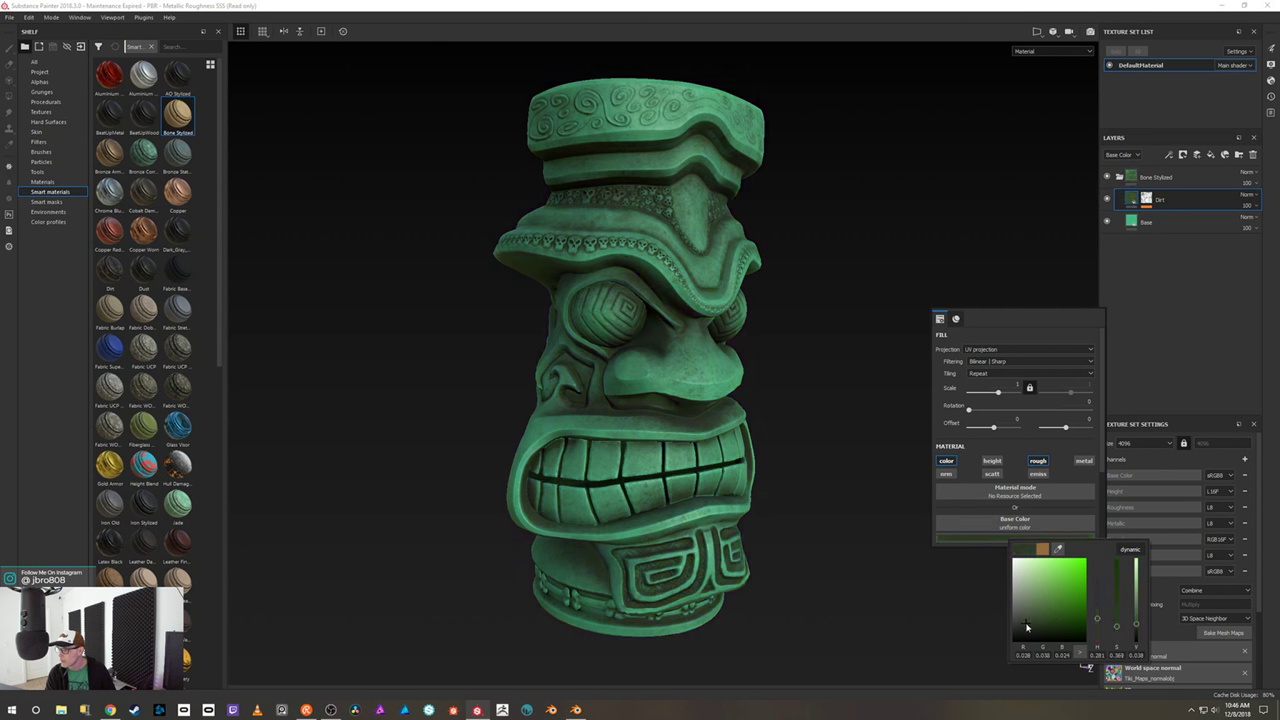
drag(1035, 622, 1037, 618)
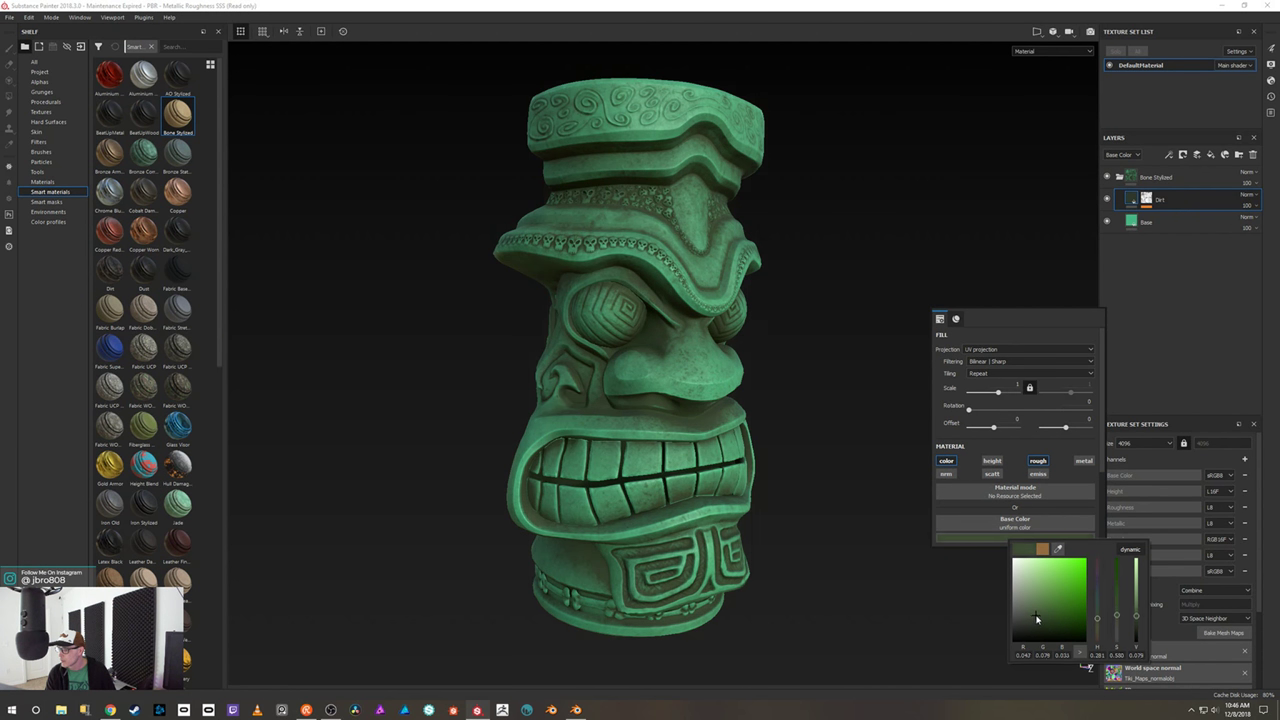
click(958, 610)
- Orbit the mug and rotate the environment lighting to review the green finish
alt+drag(978, 532, 915, 430)
shift+right_drag(915, 430, 843, 434)
alt+drag(843, 434, 984, 404)
shift+right_drag(984, 404, 935, 421)
alt+drag(935, 421, 814, 454)
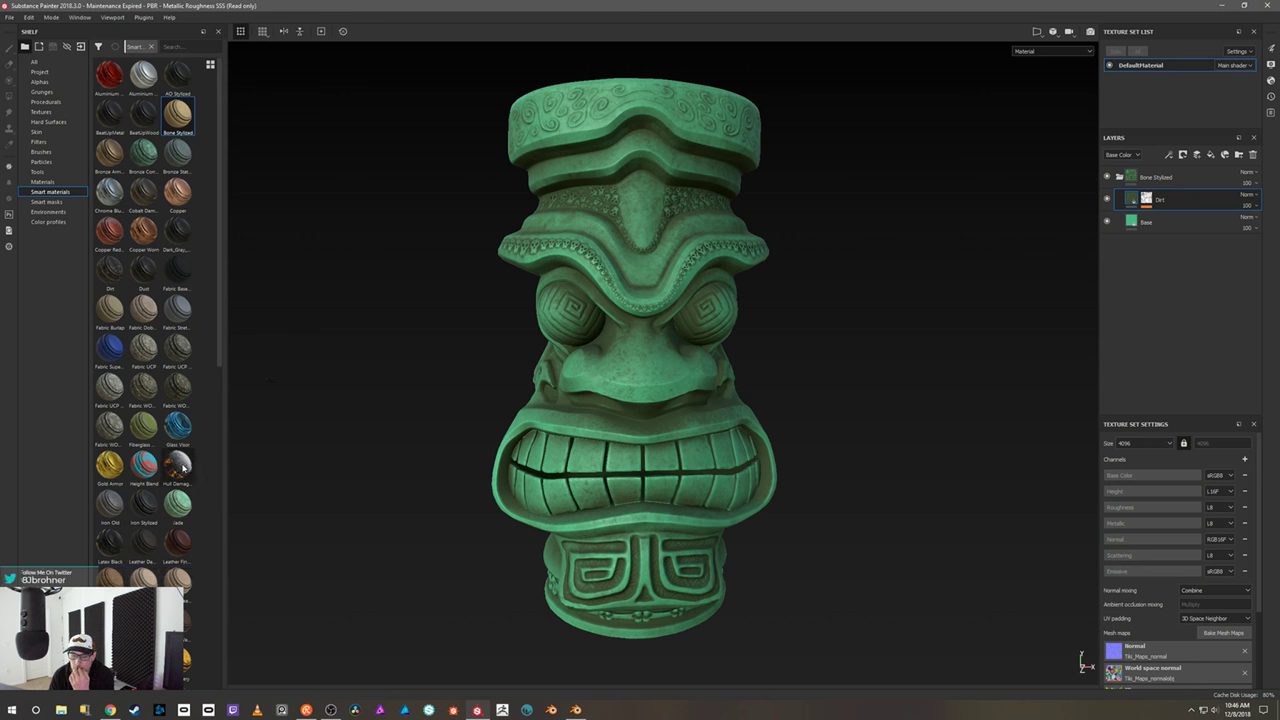
- Collapse and hide the Bone Stylized folder, then place Hull Damage smart material above it
mouse_move(183, 466)
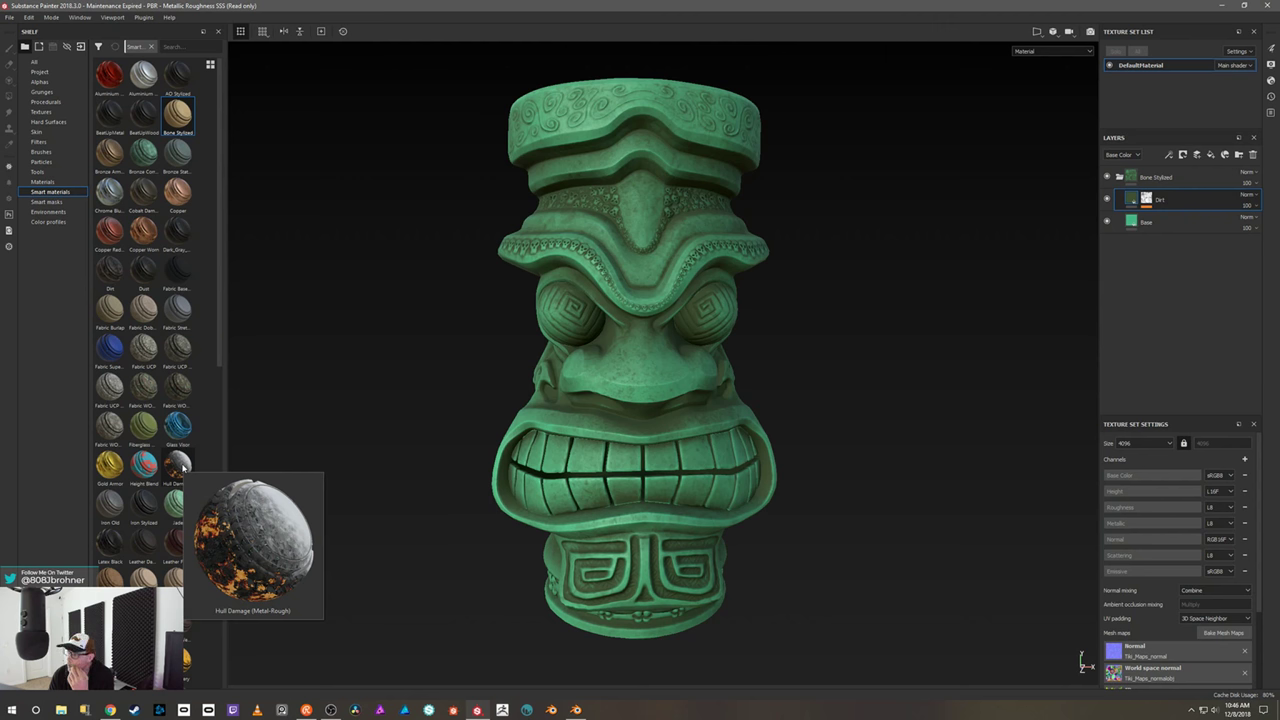
click(1112, 177)
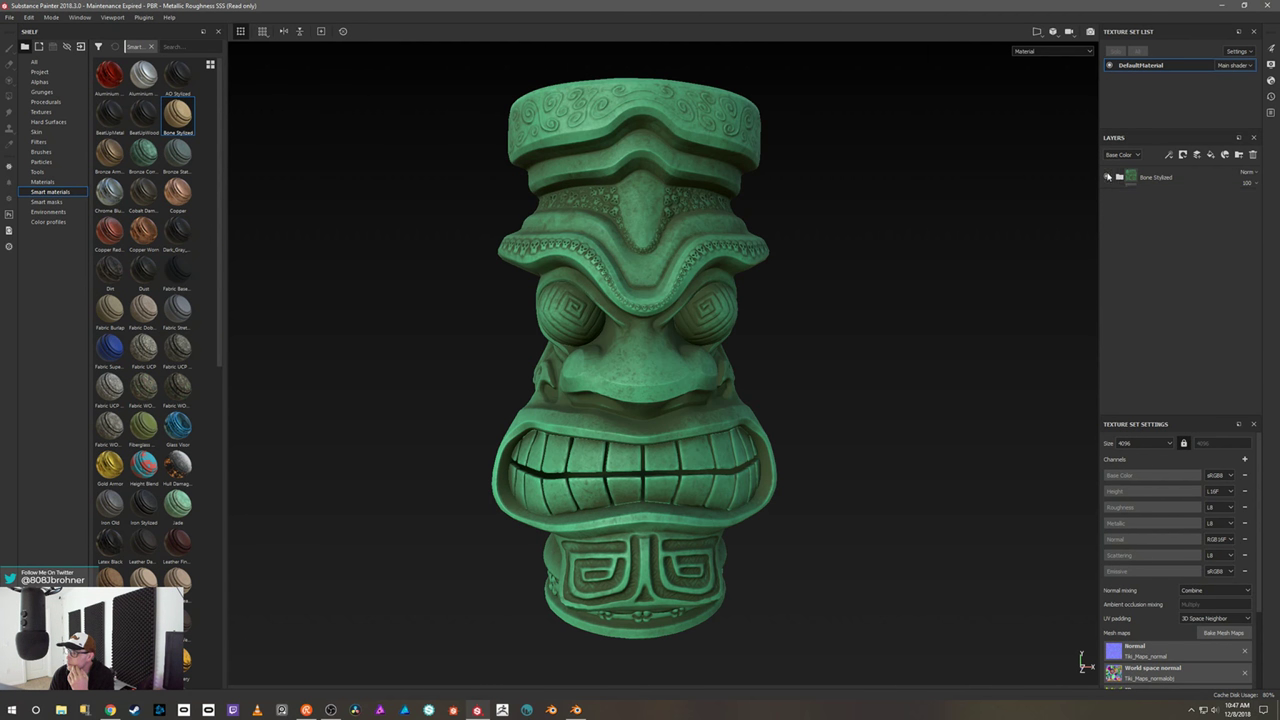
click(1107, 177)
drag(177, 466, 1226, 176)
drag(171, 468, 1199, 175)
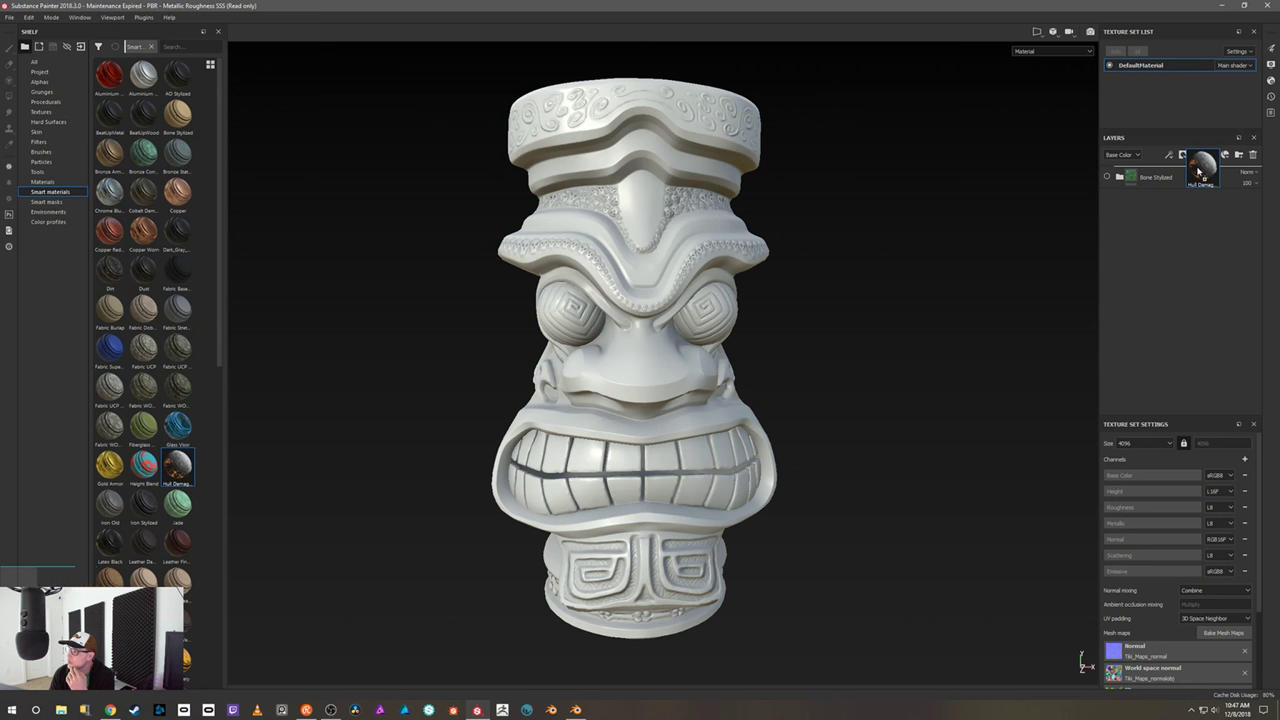
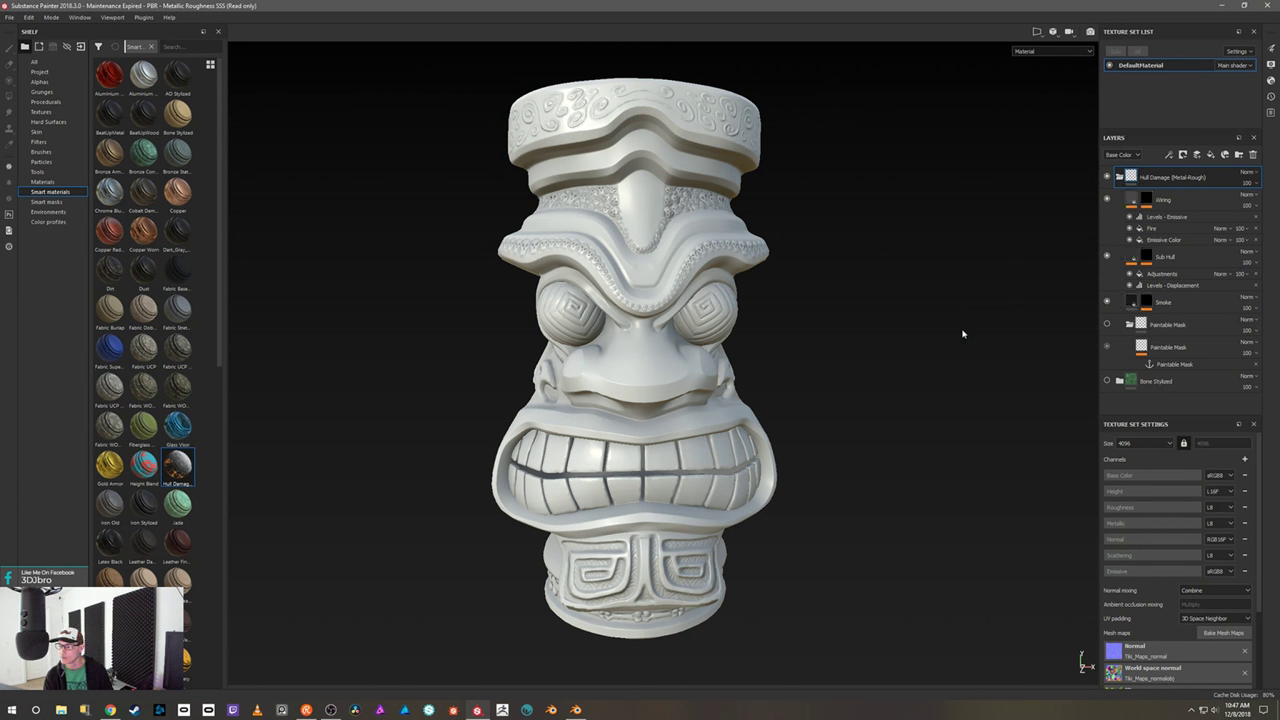
- Delete the Hull Damage smart material folder so only Bone Stylized remains in the stack
alt+drag(926, 354, 883, 260)
scroll(931, 296, down, 2)
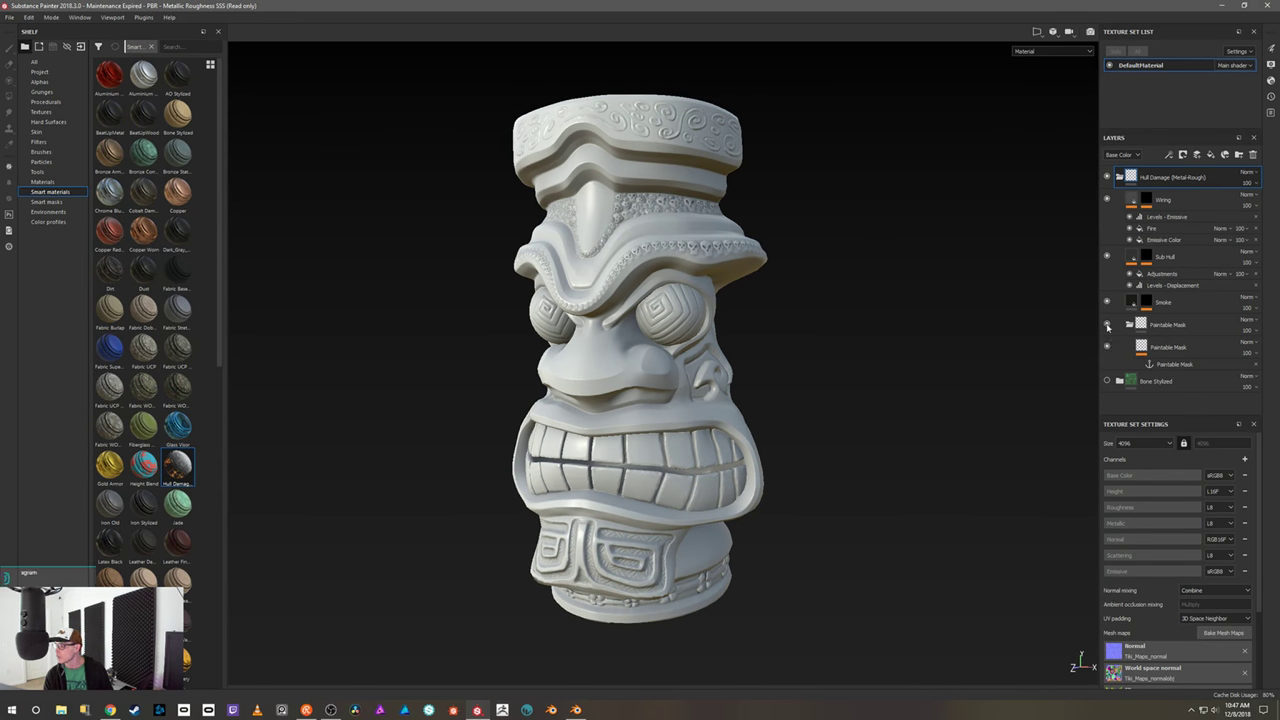
alt+drag(985, 352, 826, 383)
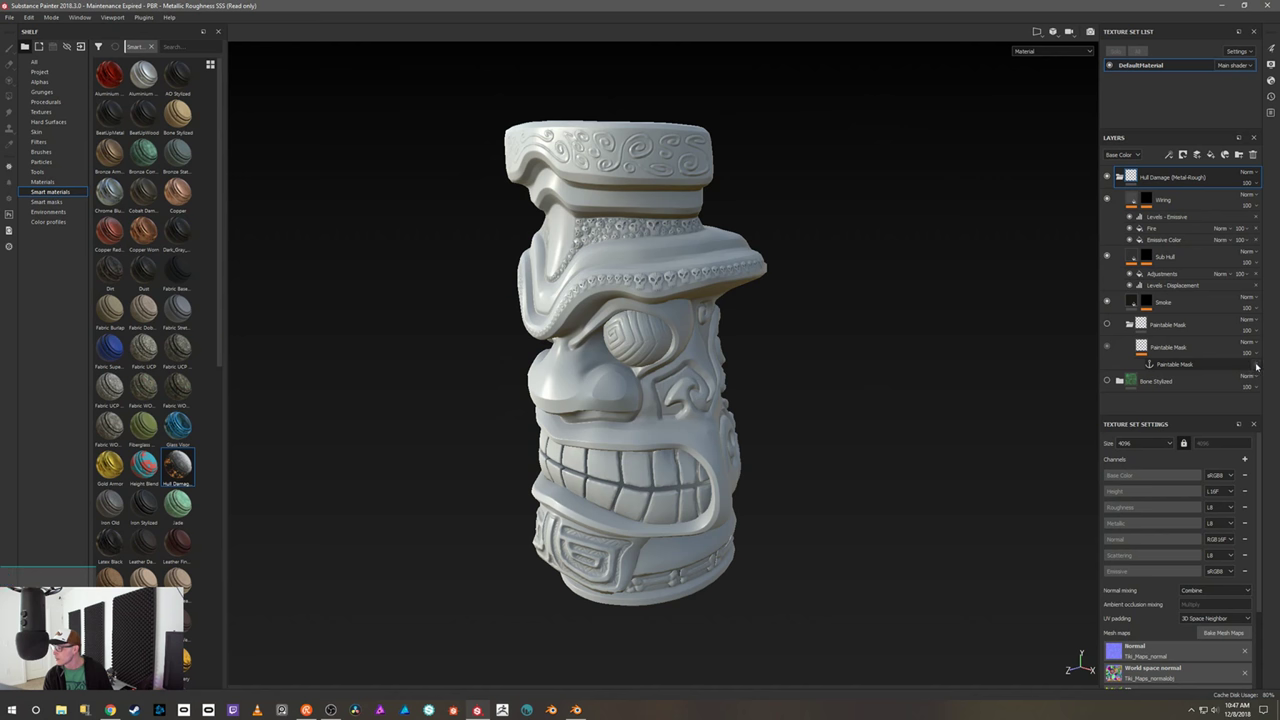
right_click(1187, 180)
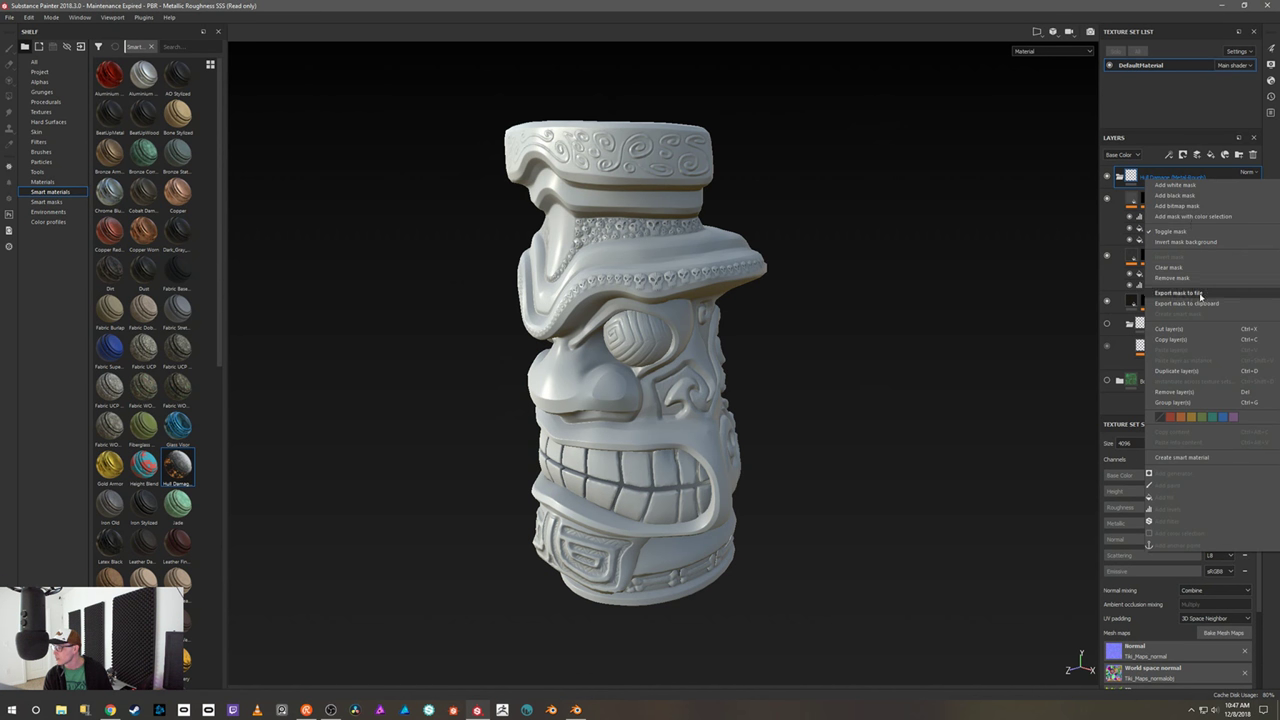
key(Escape)
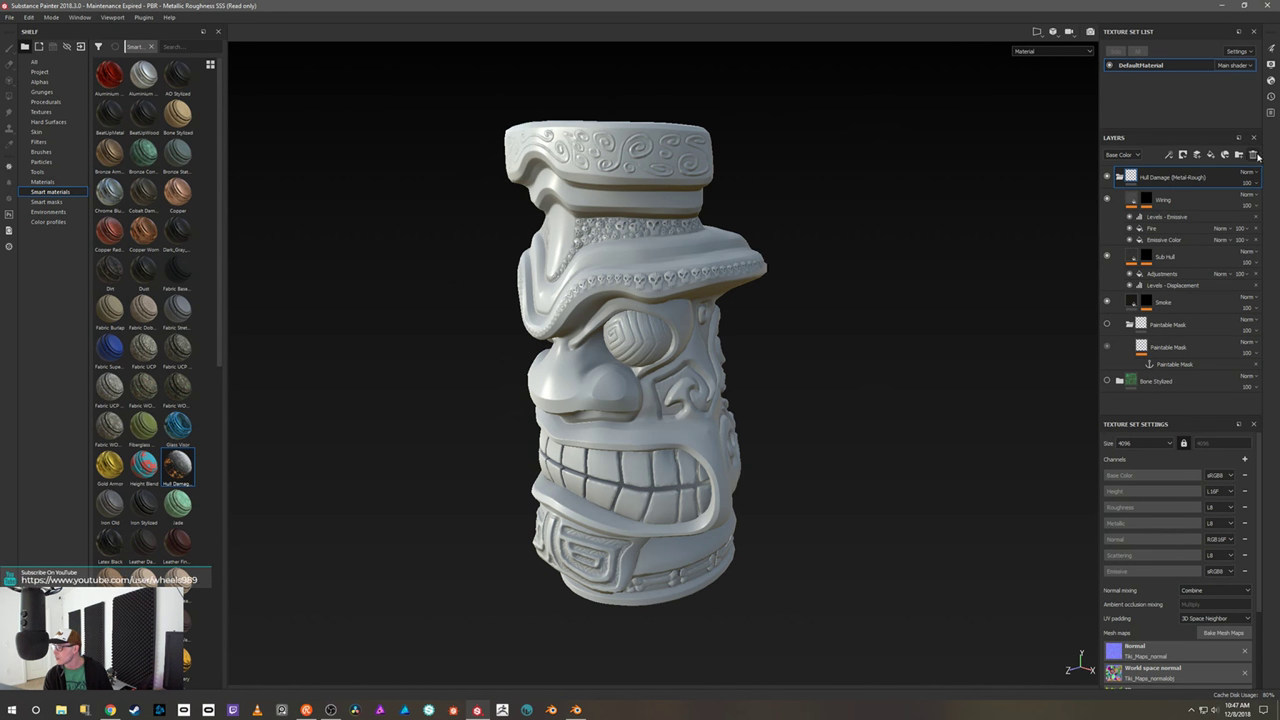
click(1253, 154)
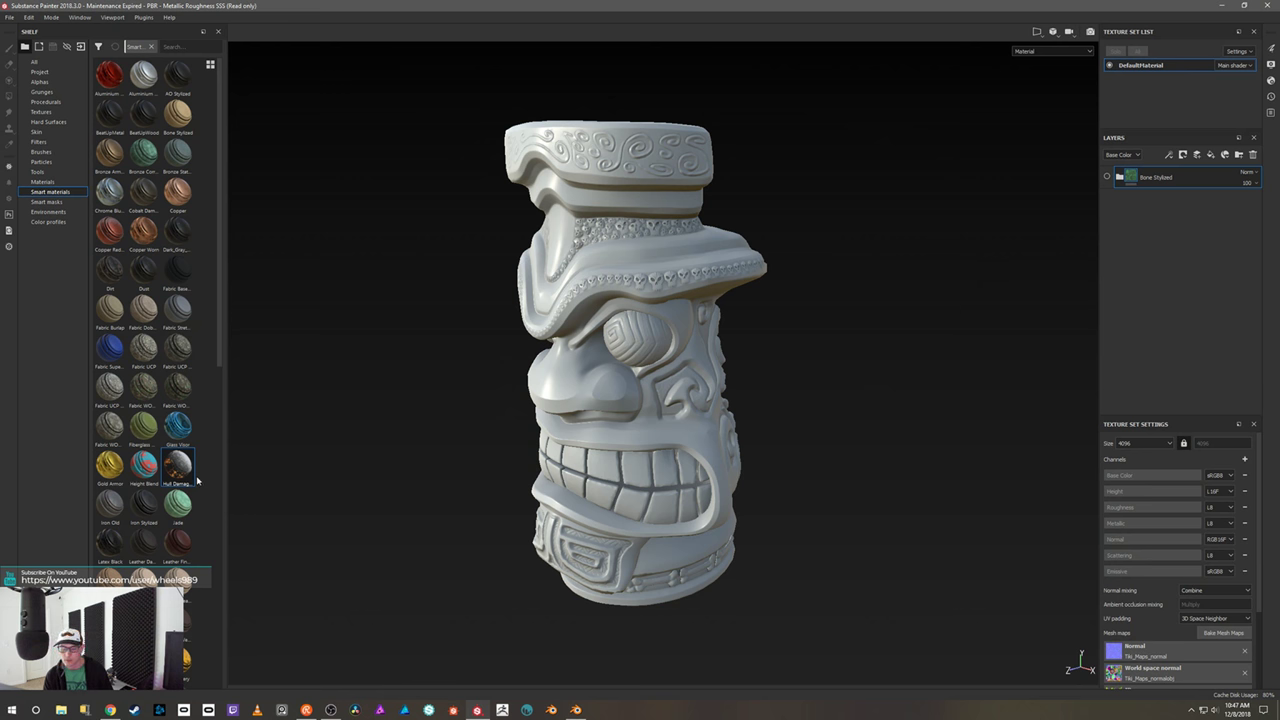
- Add the Glass Visor smart material to the layer stack and view the glossy blue result
drag(185, 425, 1194, 173)
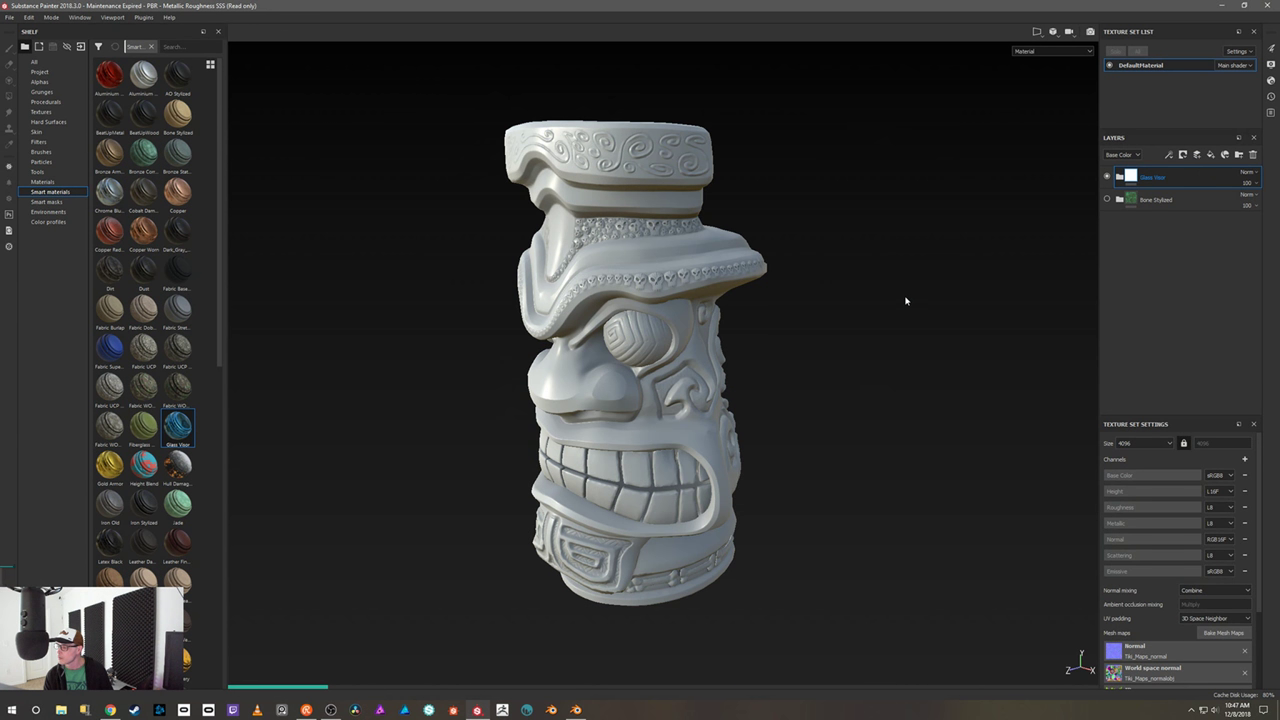
alt+drag(860, 327, 1040, 370)
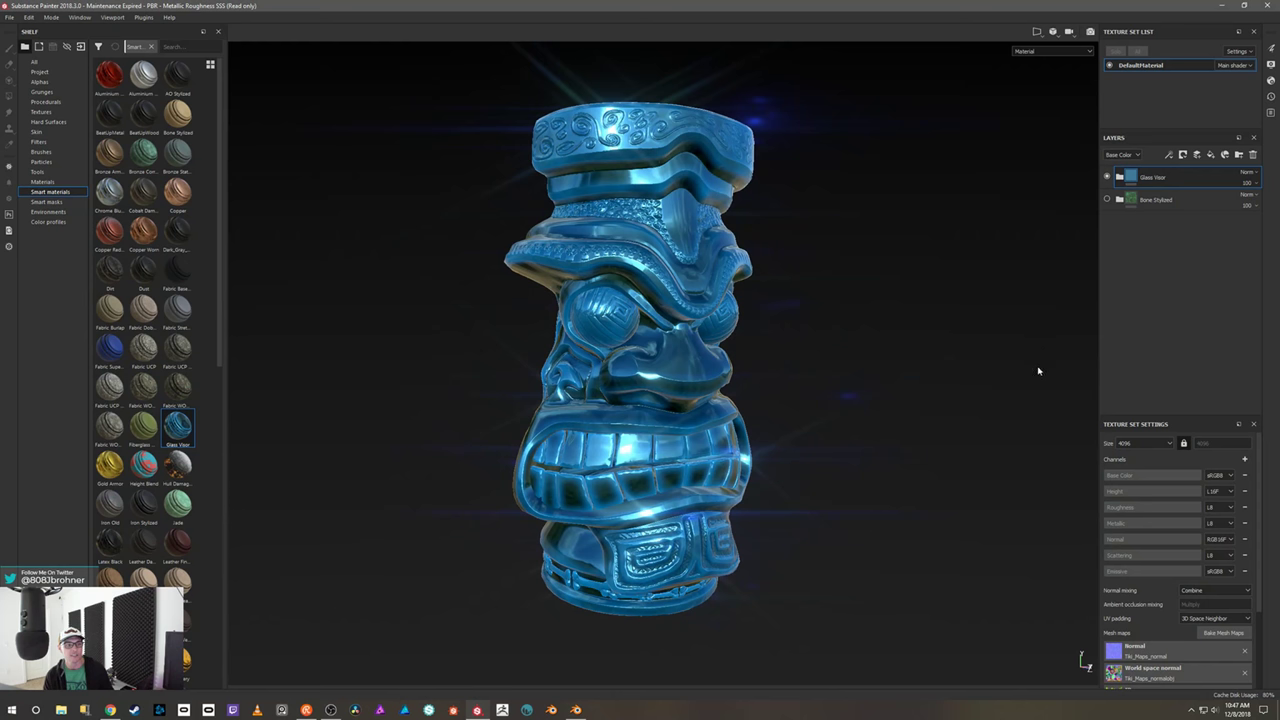
shift+right_drag(1002, 394, 930, 425)
alt+drag(930, 425, 756, 422)
mouse_move(914, 423)
shift+right_down()
mouse_move(871, 429)
mouse_move(901, 433)
shift+right_up()
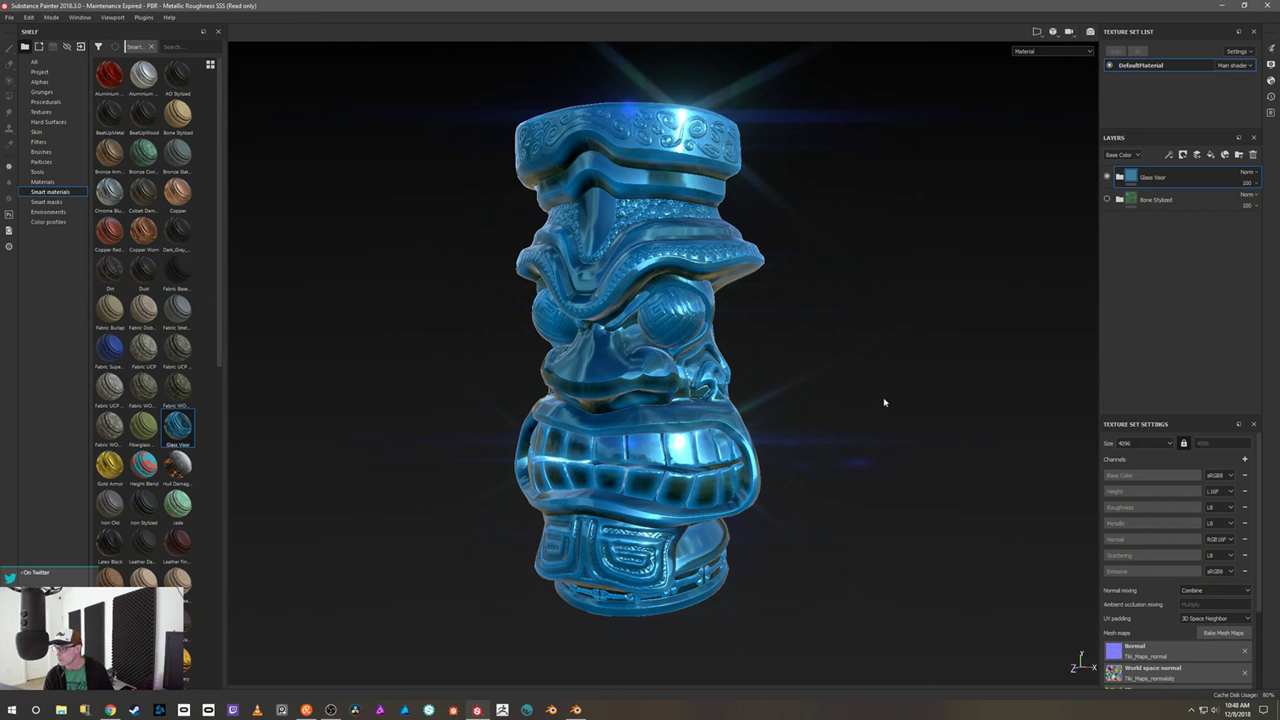
- Expand the Glass Visor folder and show its Base fill layer's properties
click(1120, 177)
click(1131, 224)
click(951, 334)
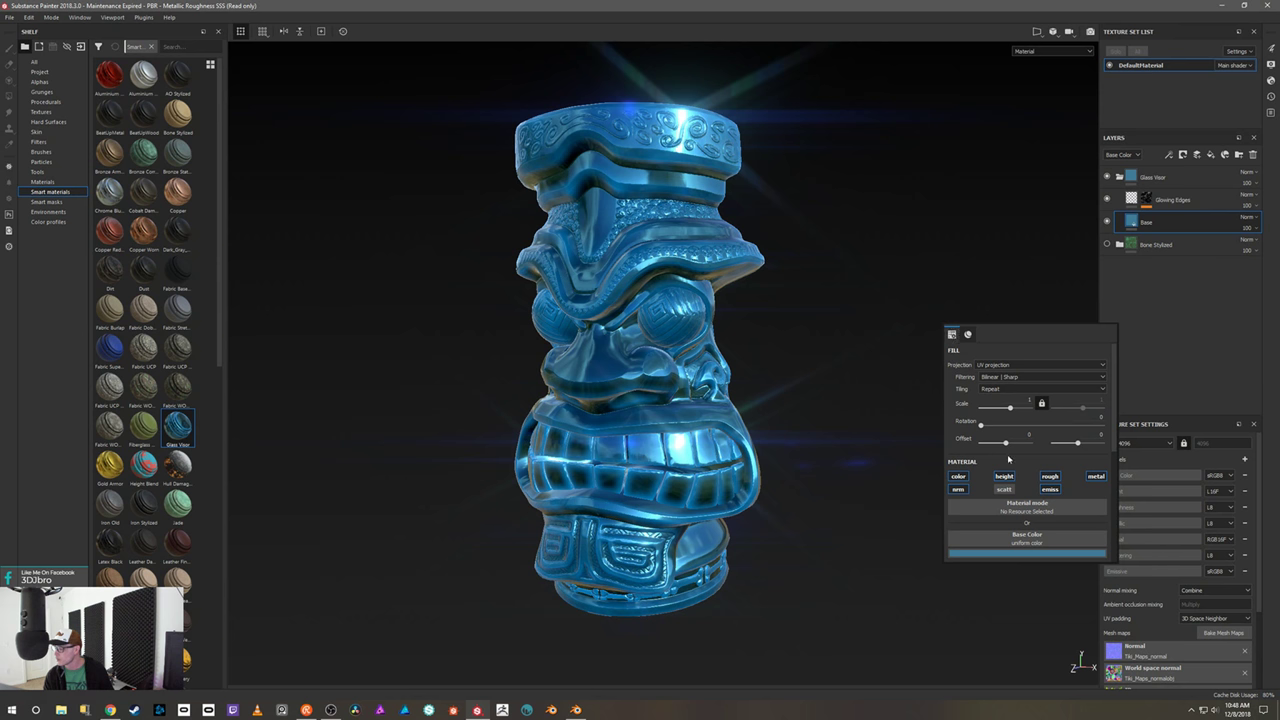
- Change the Glass Visor Base fill colour from blue to a dark teal-green
click(1096, 478)
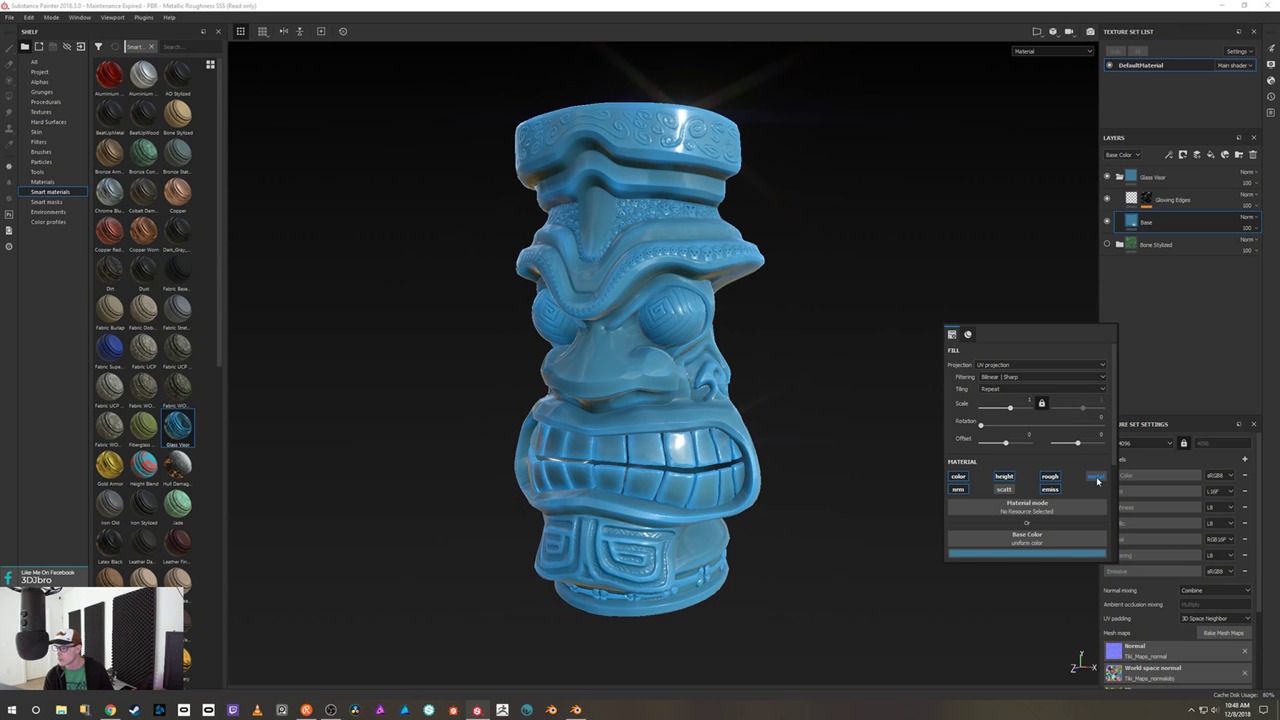
click(1096, 478)
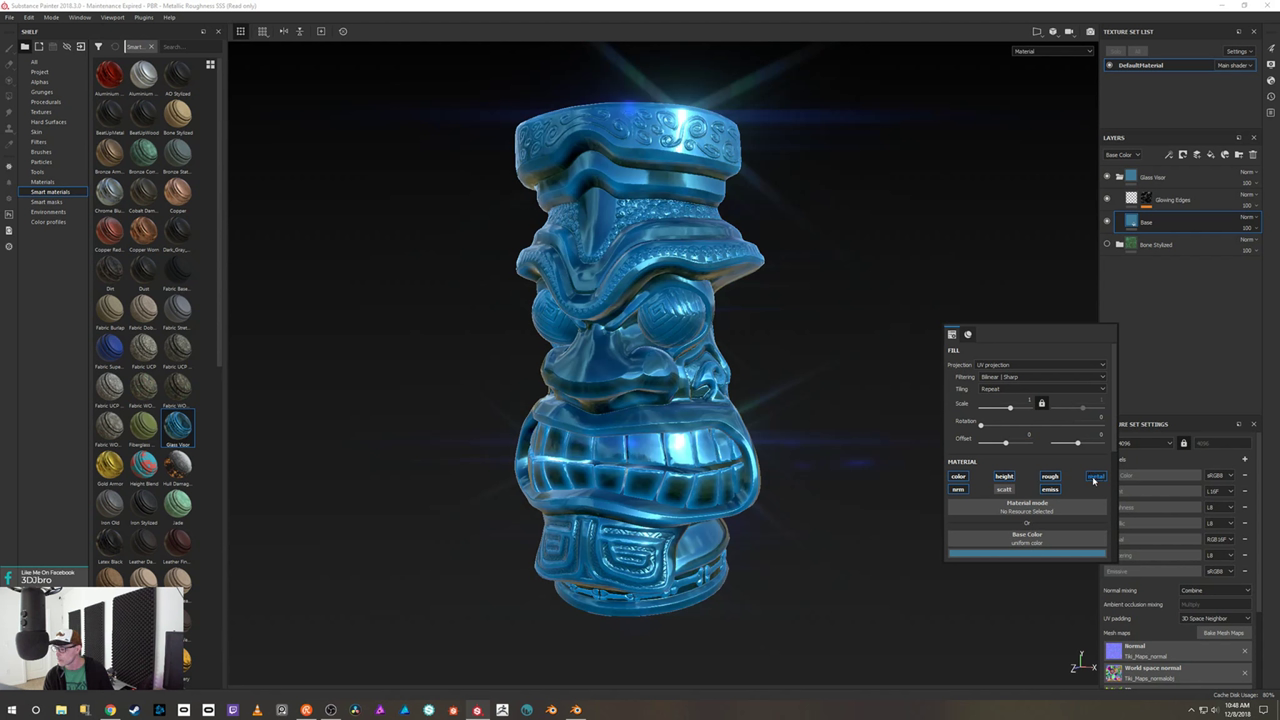
click(1020, 553)
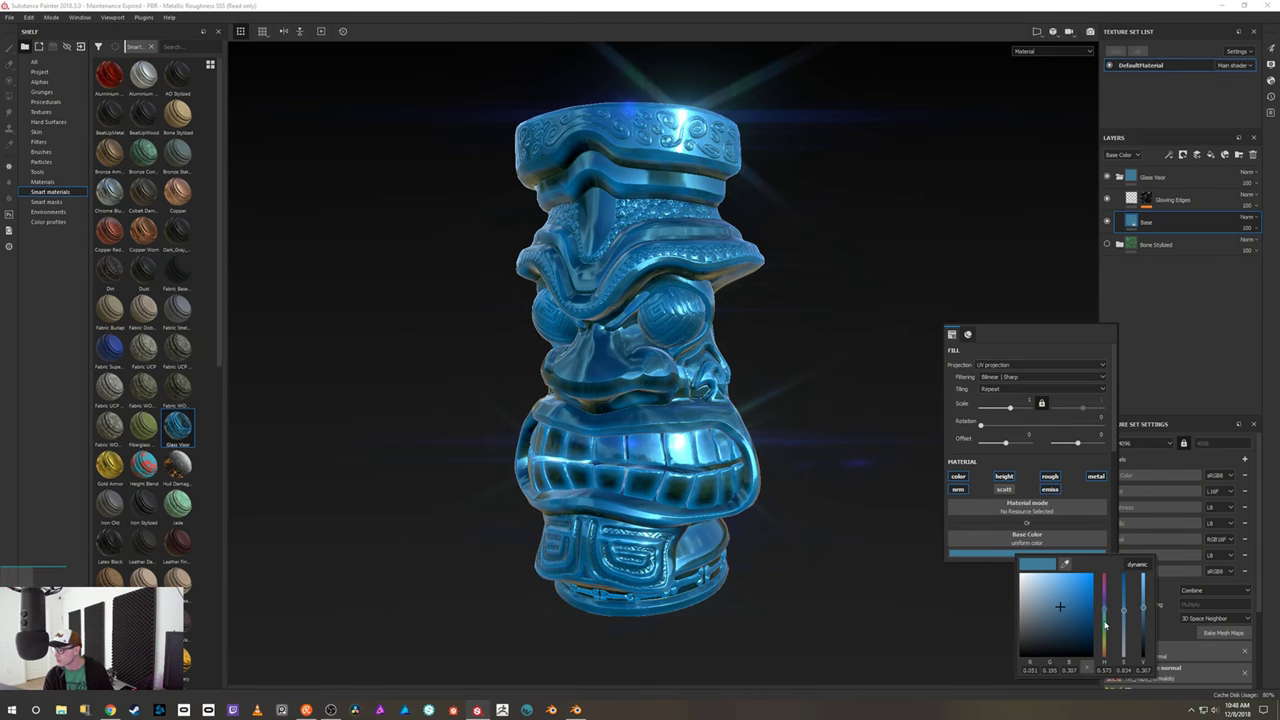
click(1105, 630)
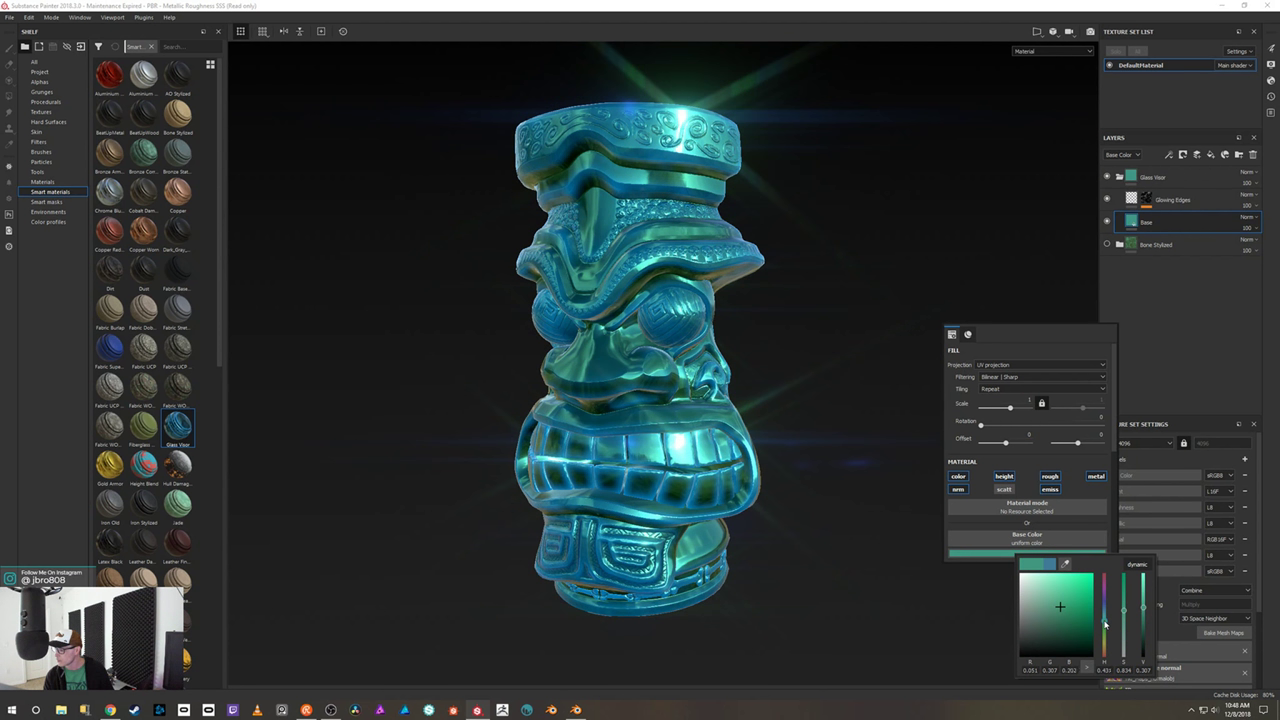
click(1049, 609)
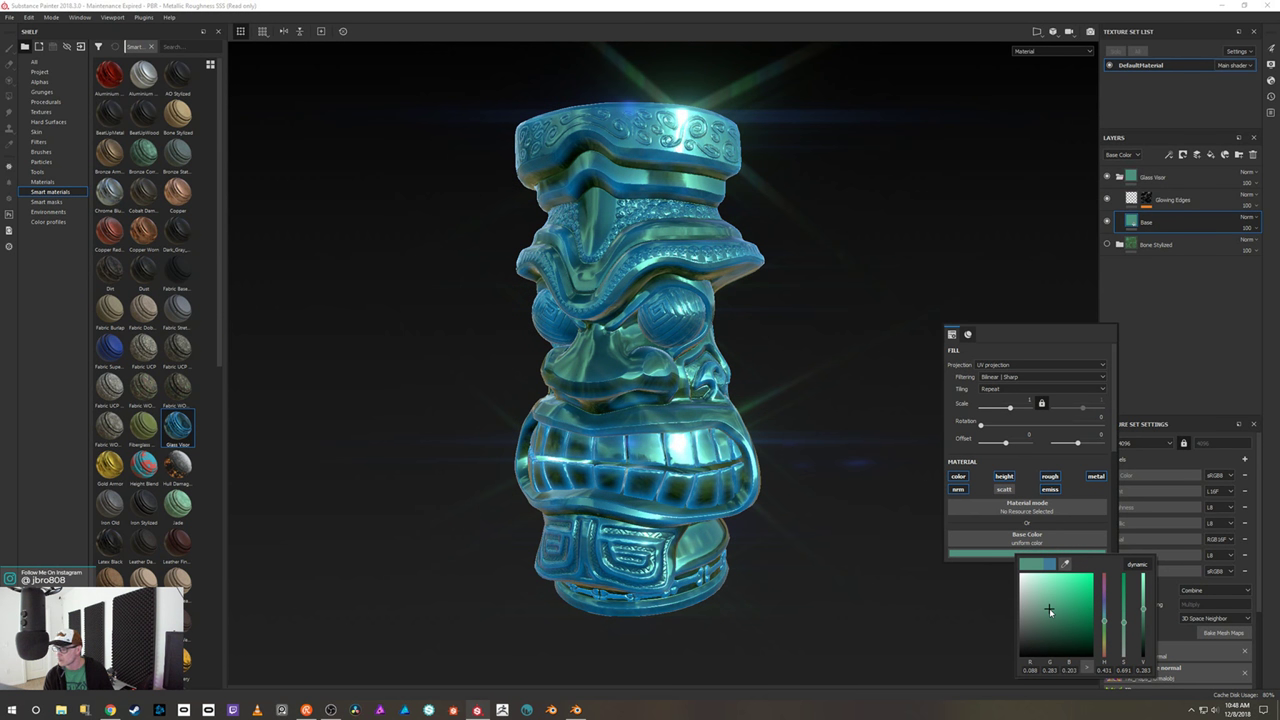
click(899, 619)
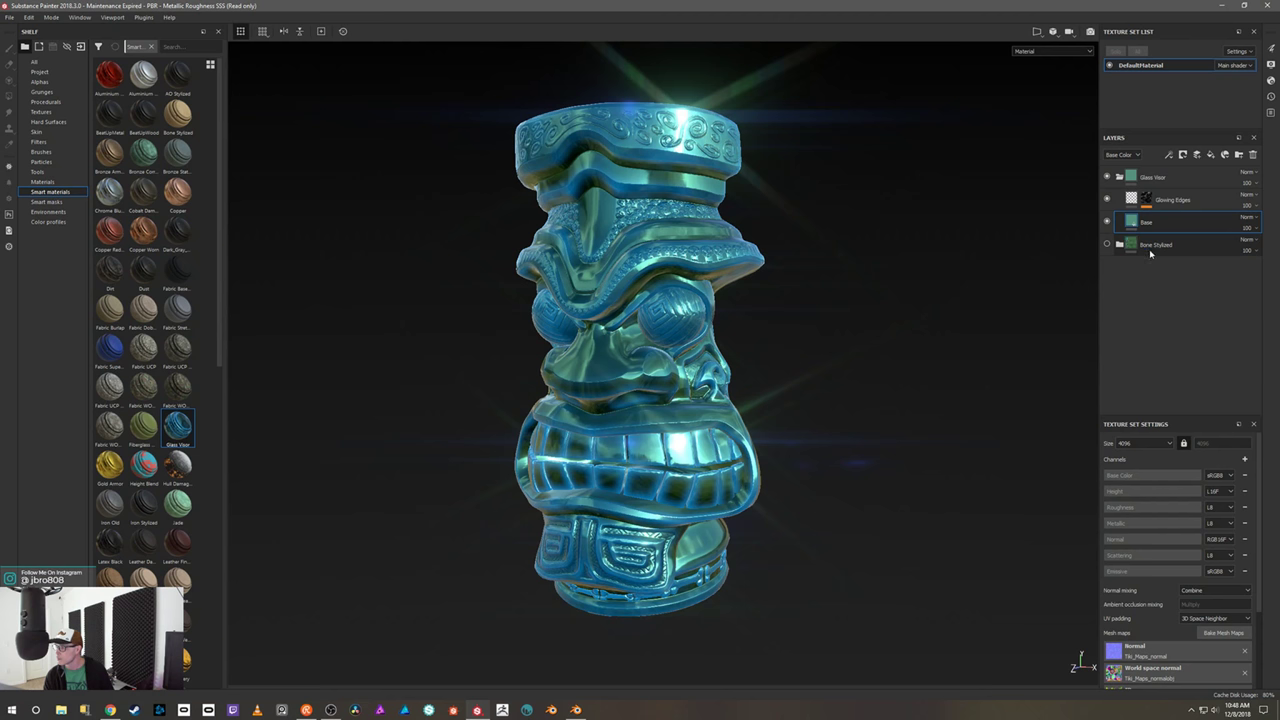
key(Return)
- Set the Glowing Edges emissive colour to cyan and inspect the teal glow
click(1136, 199)
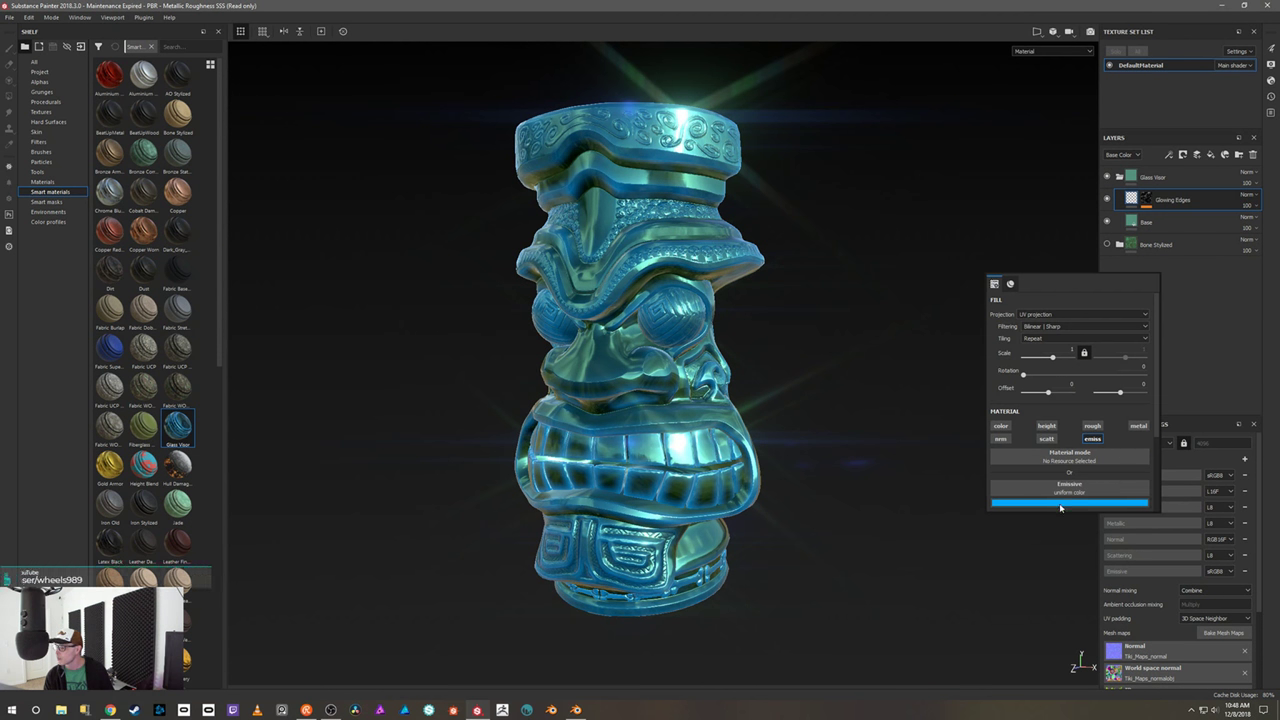
click(1061, 505)
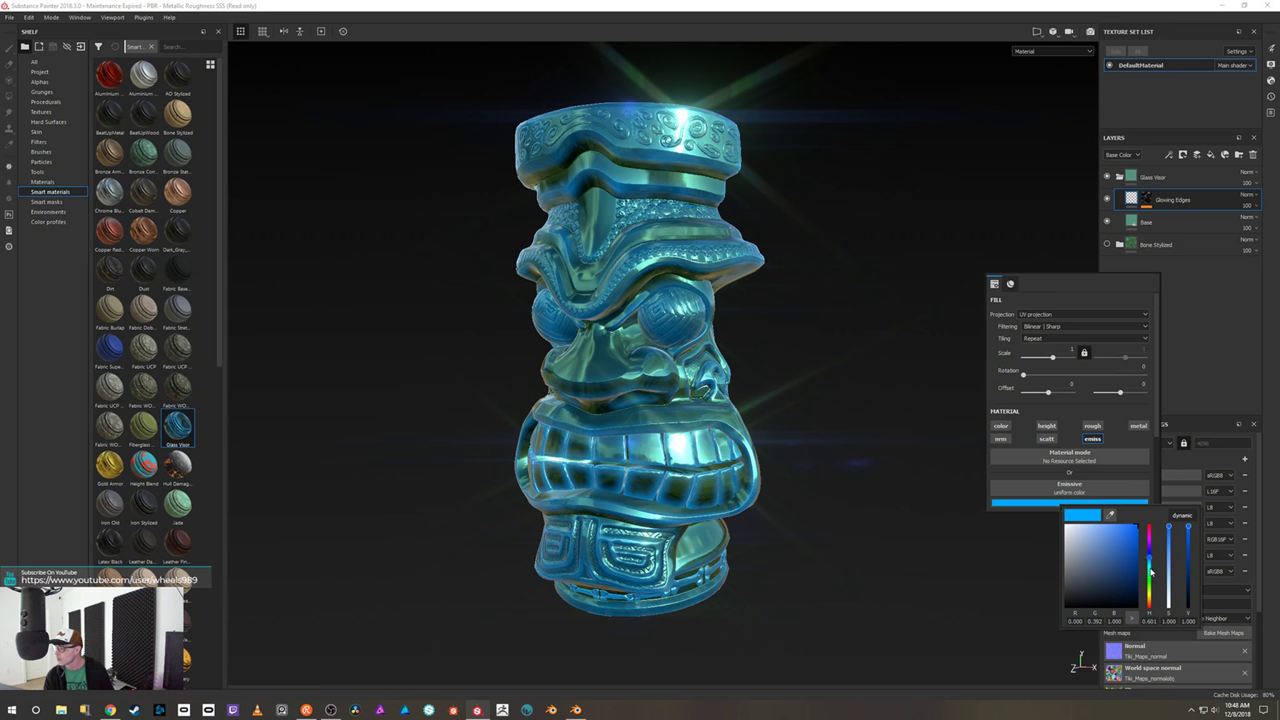
click(1150, 570)
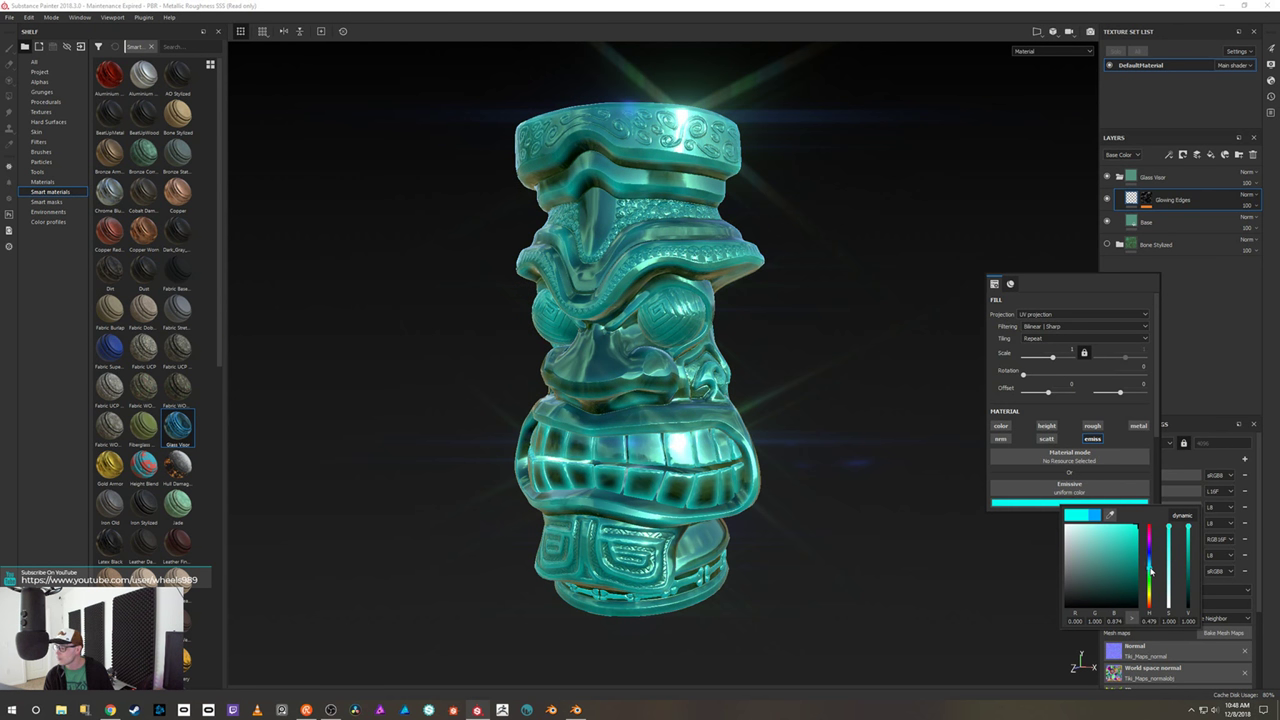
click(1004, 541)
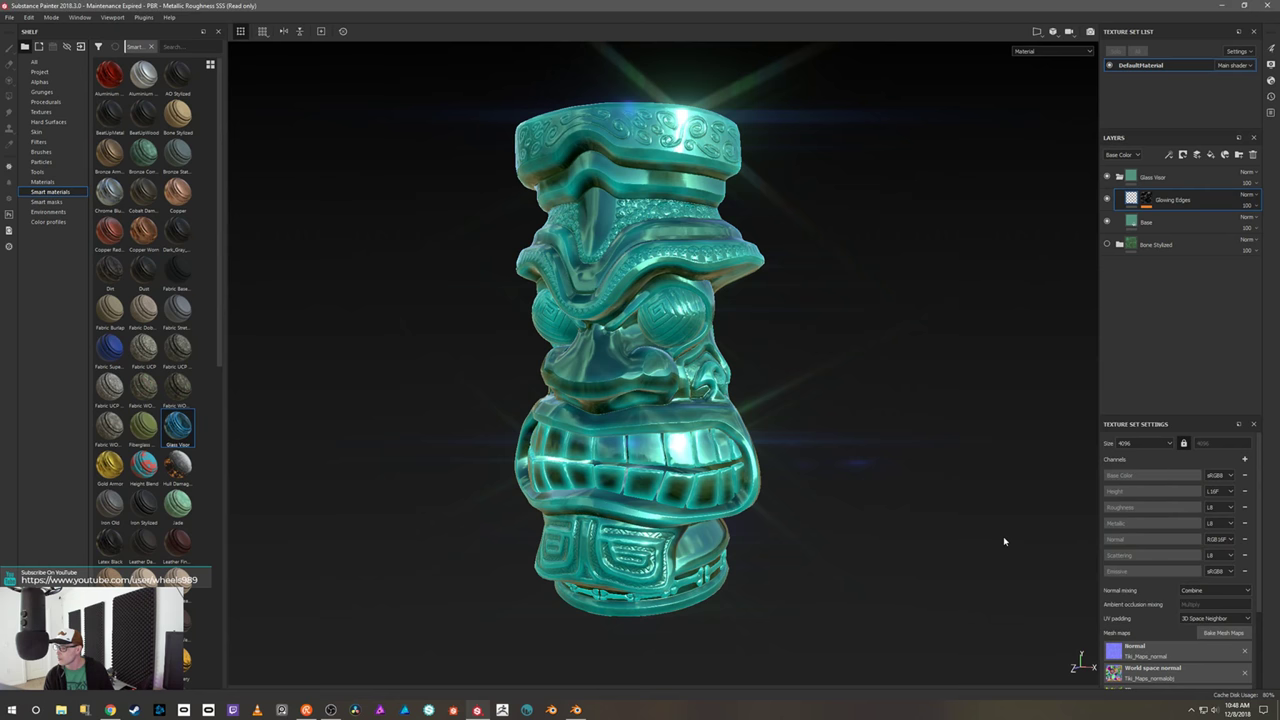
alt+drag(876, 437, 927, 422)
mouse_move(927, 422)
shift+right_down()
mouse_move(873, 427)
mouse_move(975, 425)
mouse_move(886, 428)
mouse_move(927, 425)
shift+right_up()
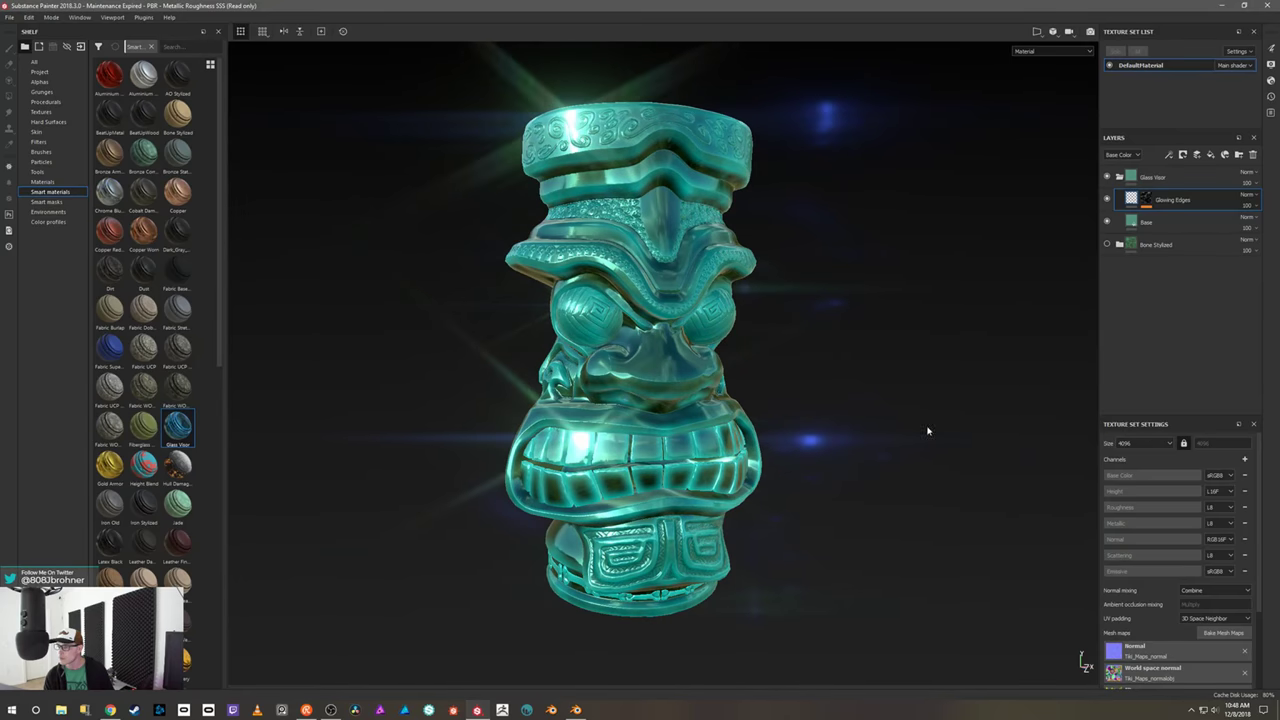
- Set the Glass Visor folder's blend mode to Overlay
click(1247, 173)
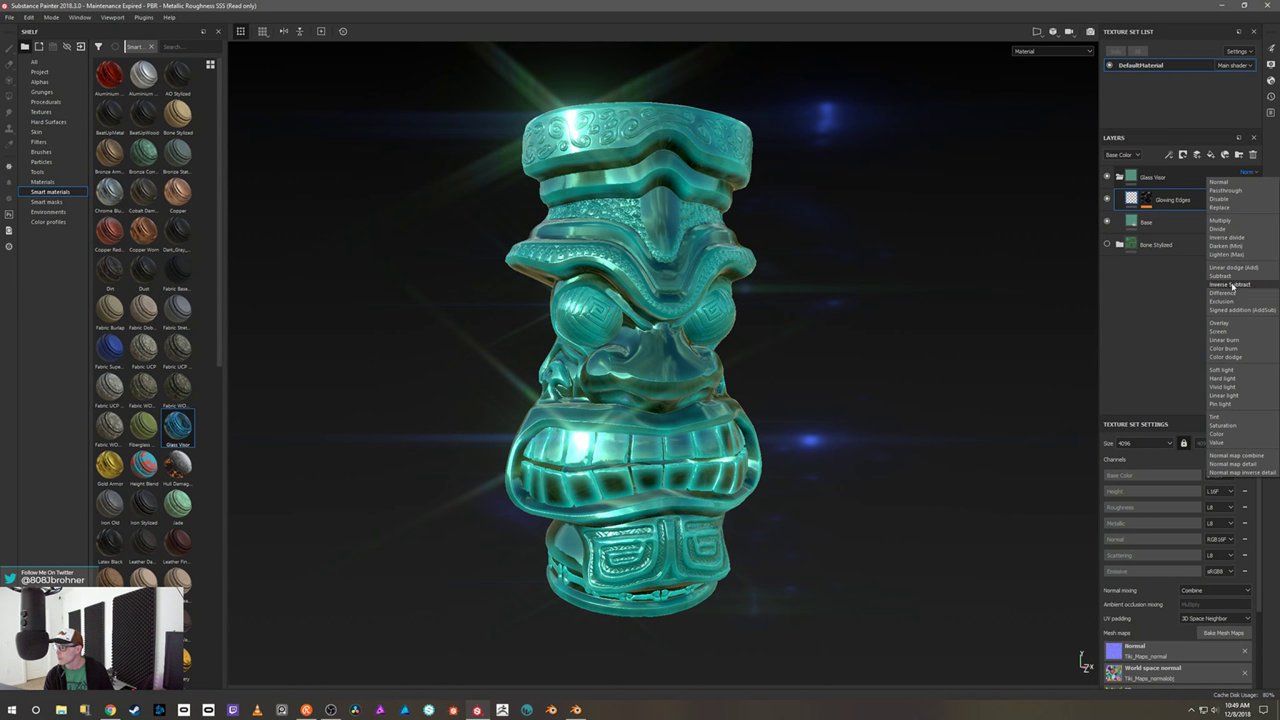
click(1231, 327)
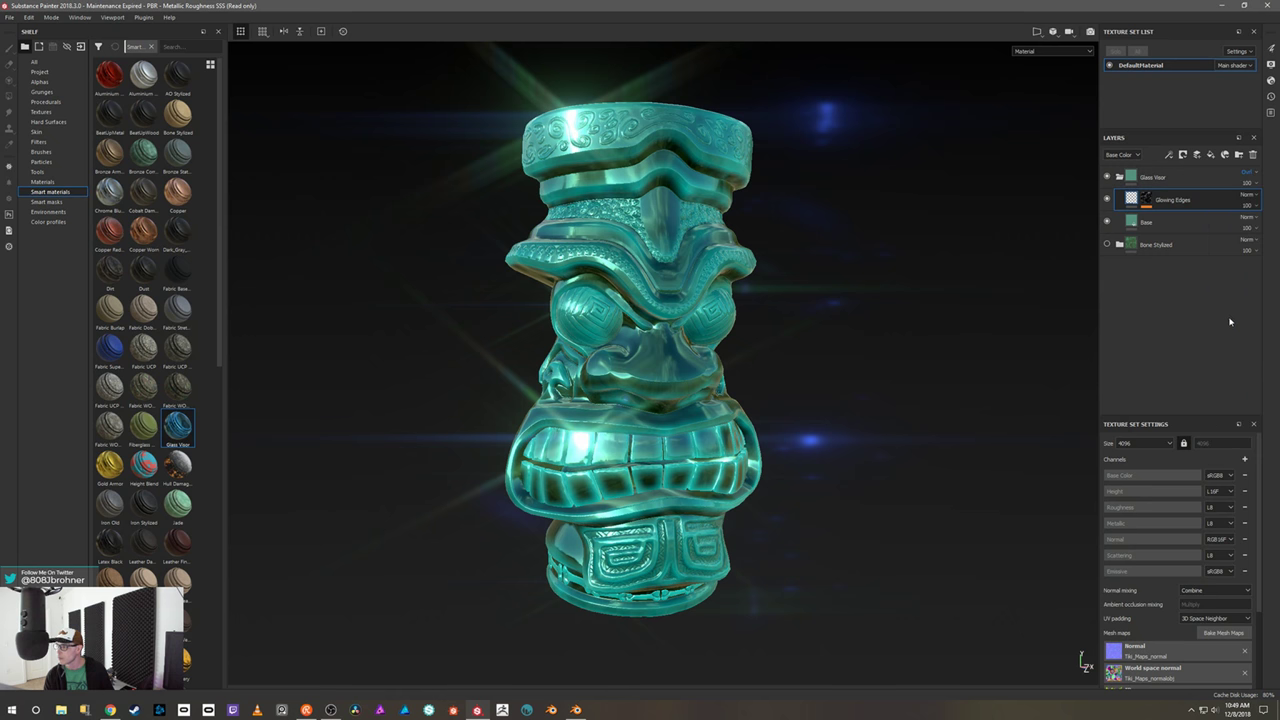
alt+drag(976, 381, 953, 405)
mouse_move(953, 405)
shift+right_down()
mouse_move(809, 429)
mouse_move(960, 406)
shift+right_up()
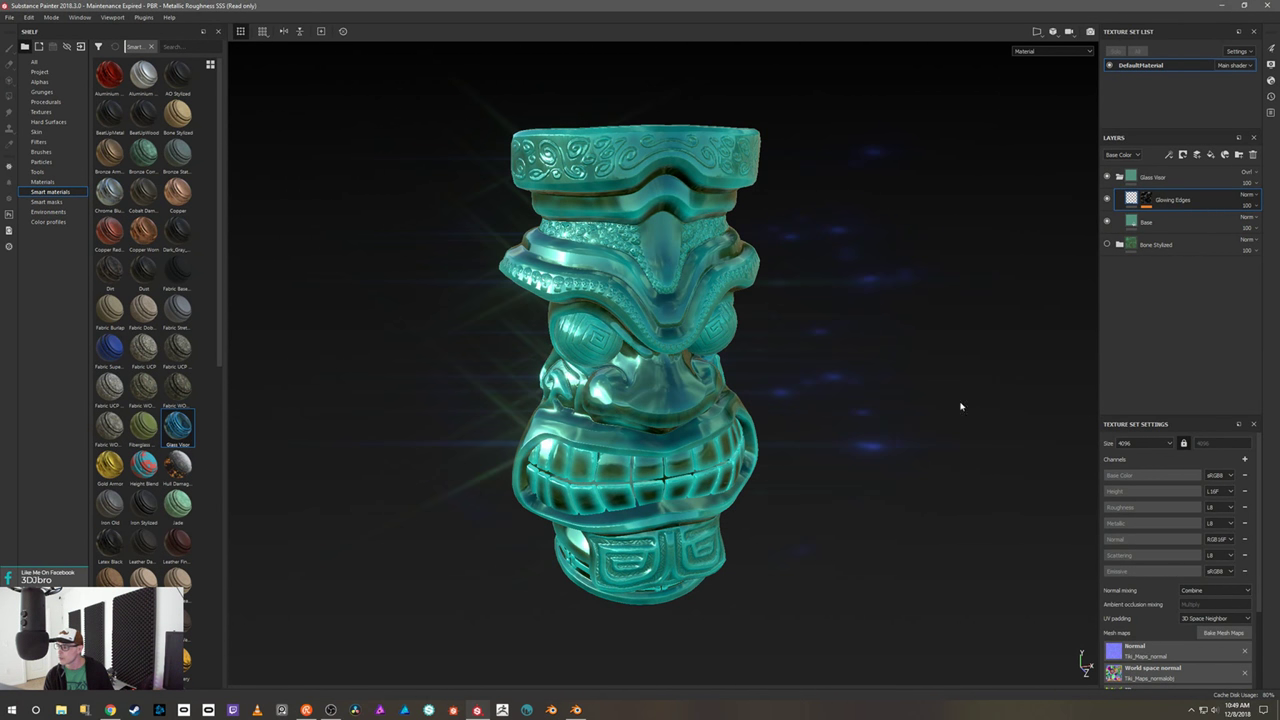
- Make the Bone Stylized layer visible again and orbit to view the solid teal mug
click(1107, 245)
alt+drag(951, 401, 940, 351)
shift+right_drag(940, 351, 896, 380)
alt+drag(896, 380, 800, 383)
mouse_move(920, 365)
alt+mouse_down()
mouse_move(923, 340)
mouse_move(946, 351)
mouse_move(883, 354)
mouse_move(923, 361)
alt+mouse_up()
shift+right_drag(923, 361, 911, 363)
click(1132, 224)
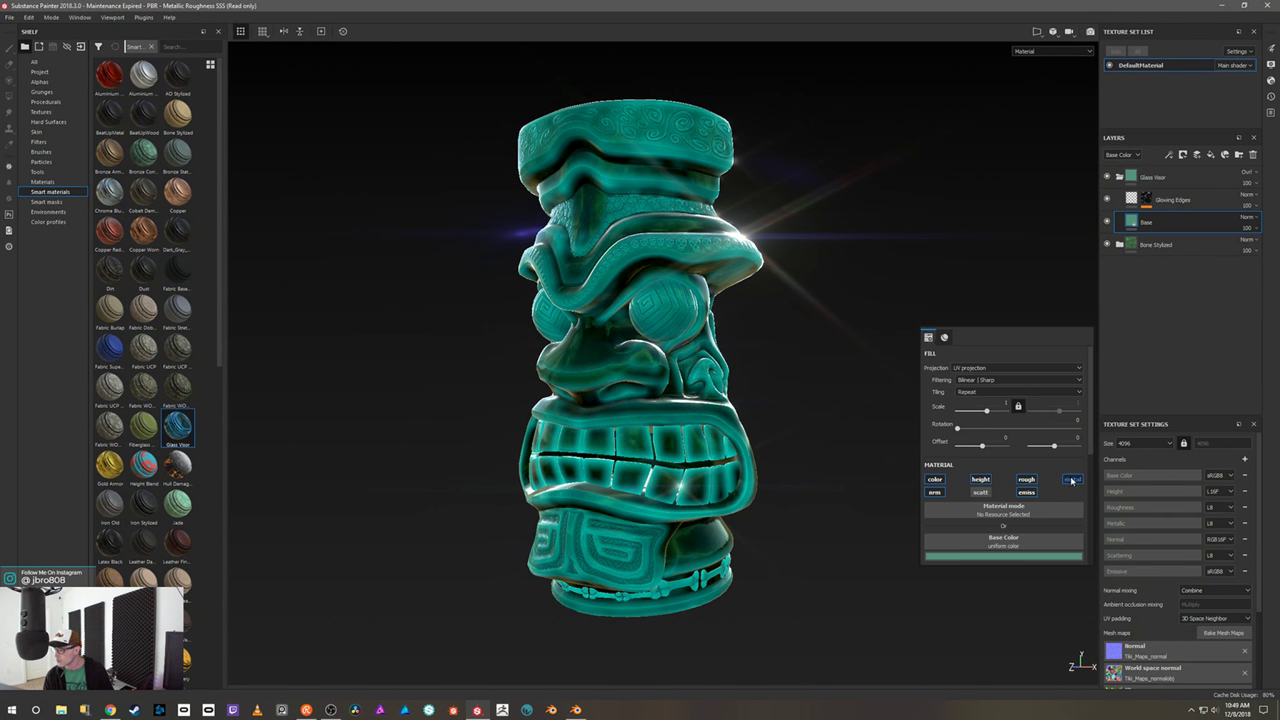
click(1070, 479)
click(1024, 223)
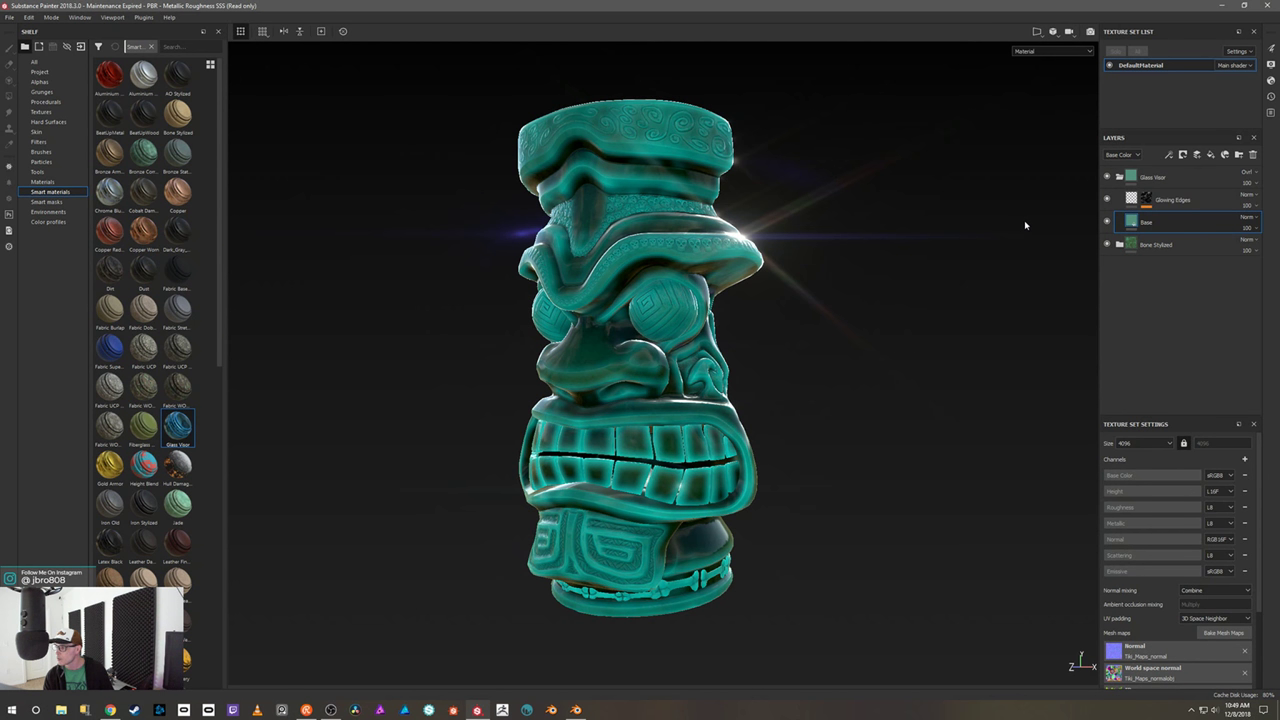
click(1131, 200)
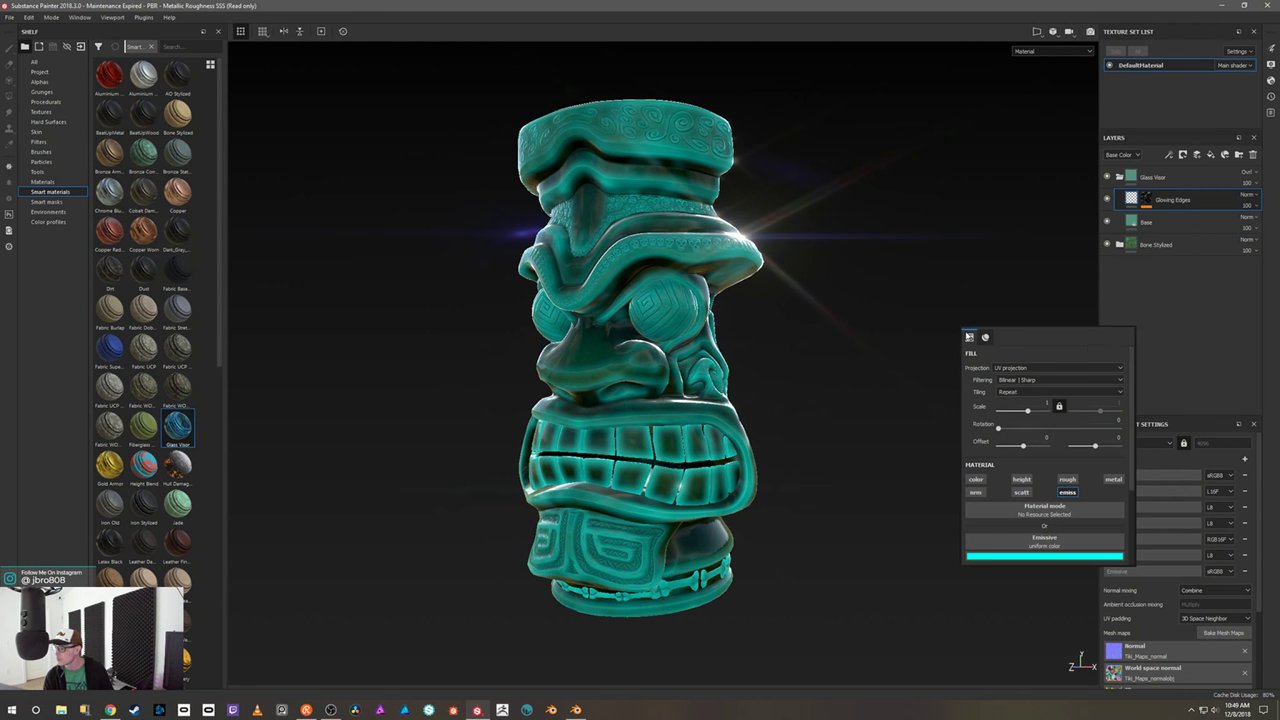
click(982, 272)
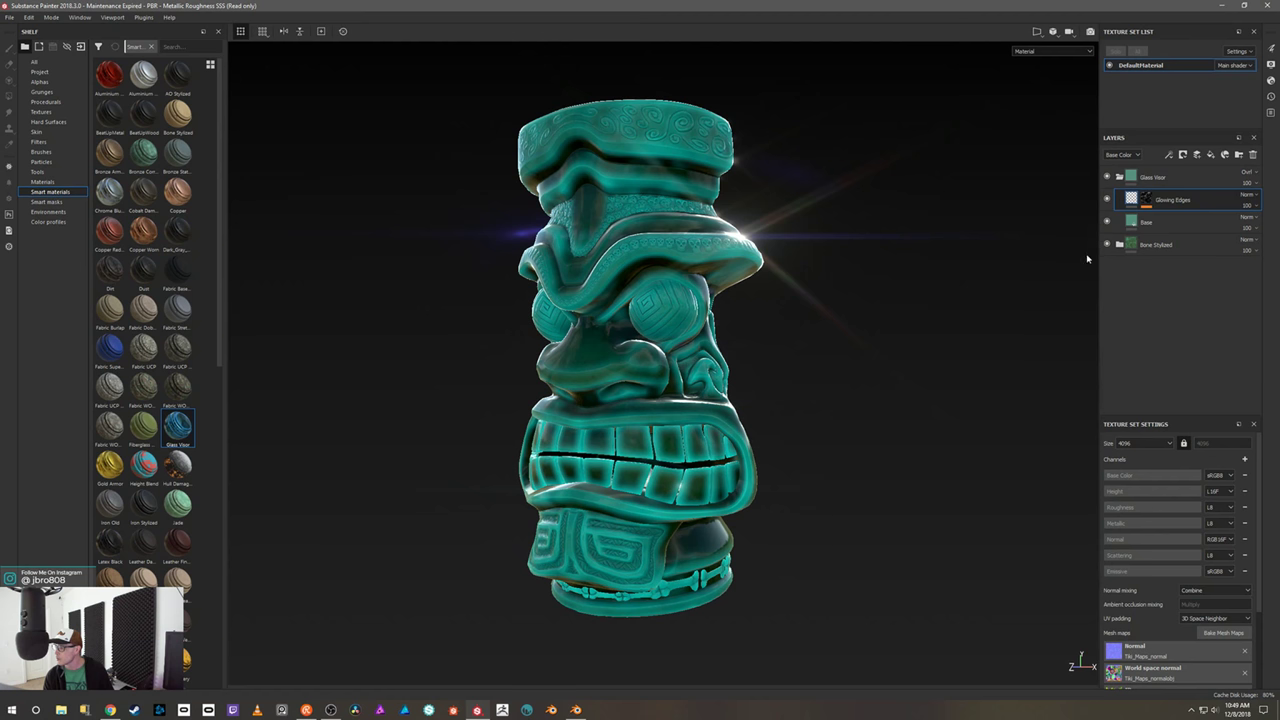
alt+drag(851, 357, 1035, 387)
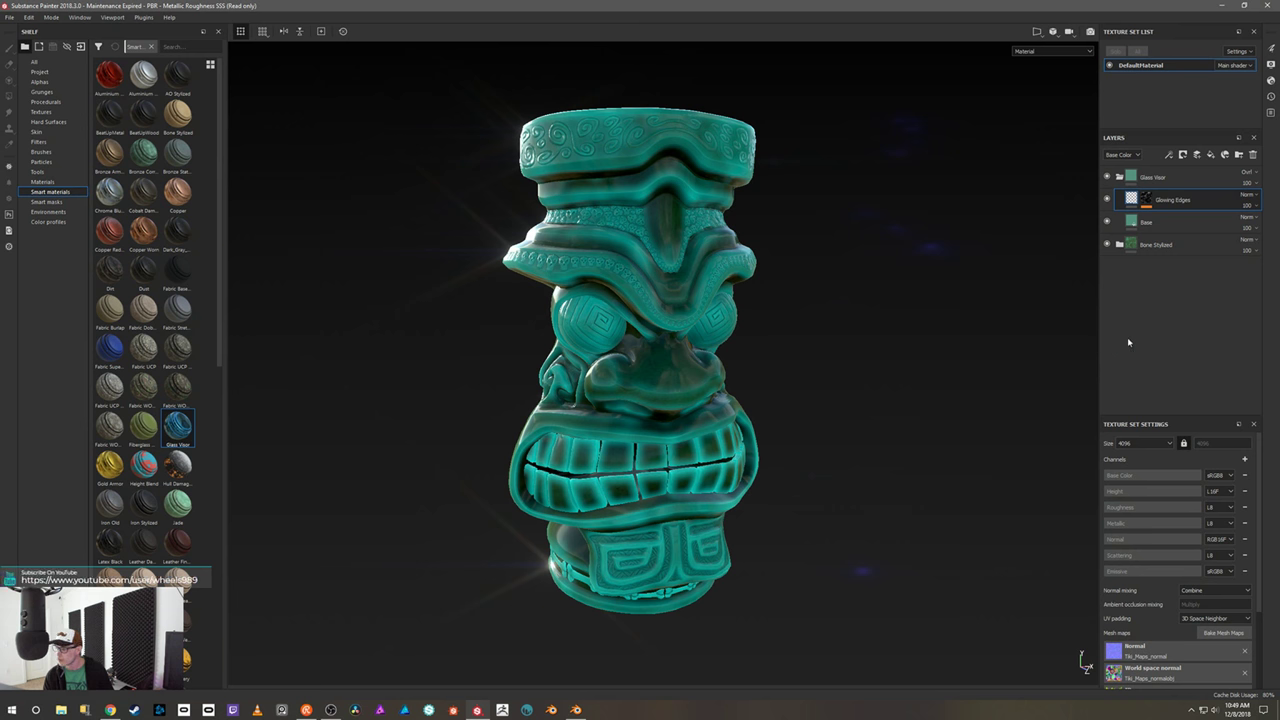
alt+drag(1000, 385, 934, 386)
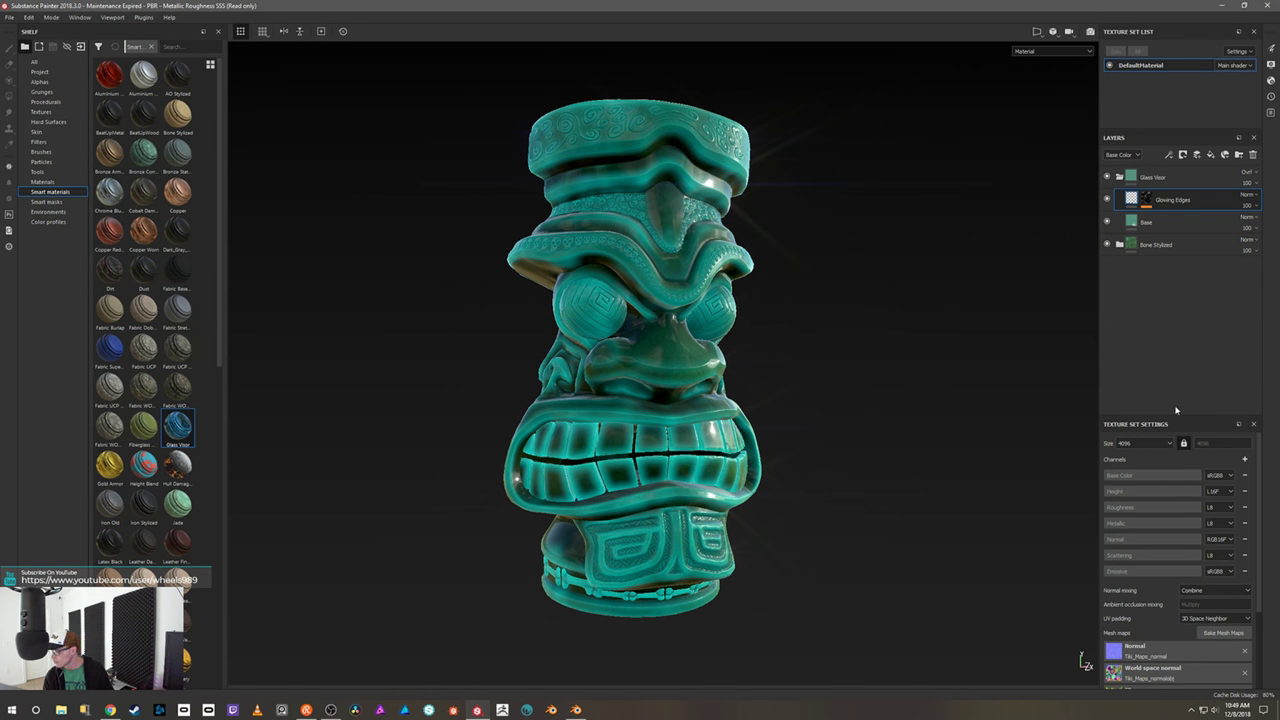
scroll(1203, 475, down, 3)
scroll(1203, 475, up, 3)
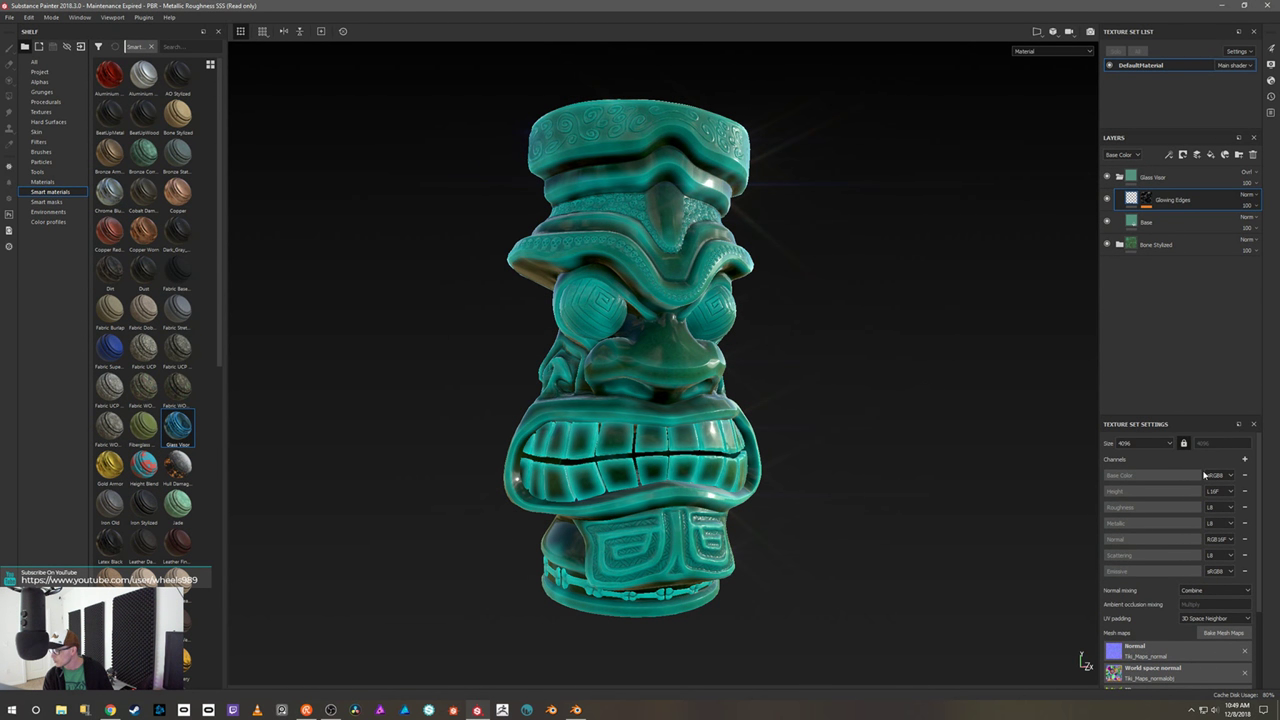
- Turn off Color Correction and Glare in the viewport Display Settings
click(1271, 66)
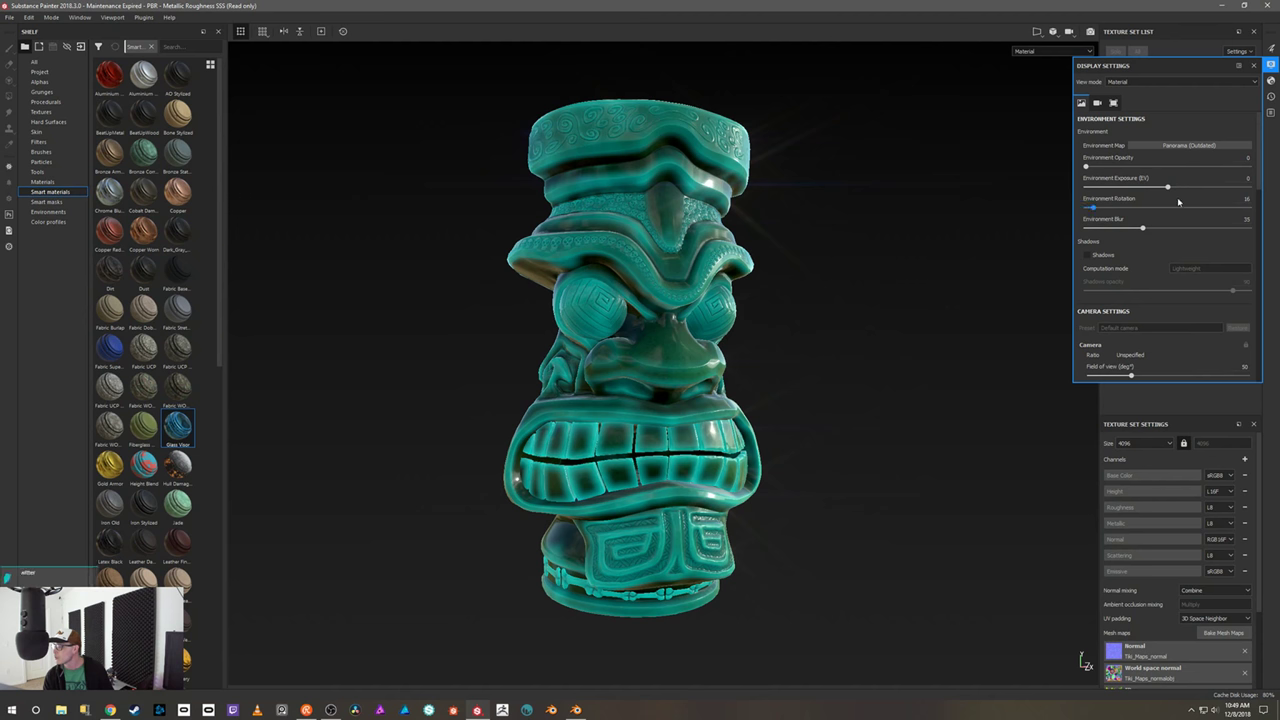
scroll(1148, 249, down, 3)
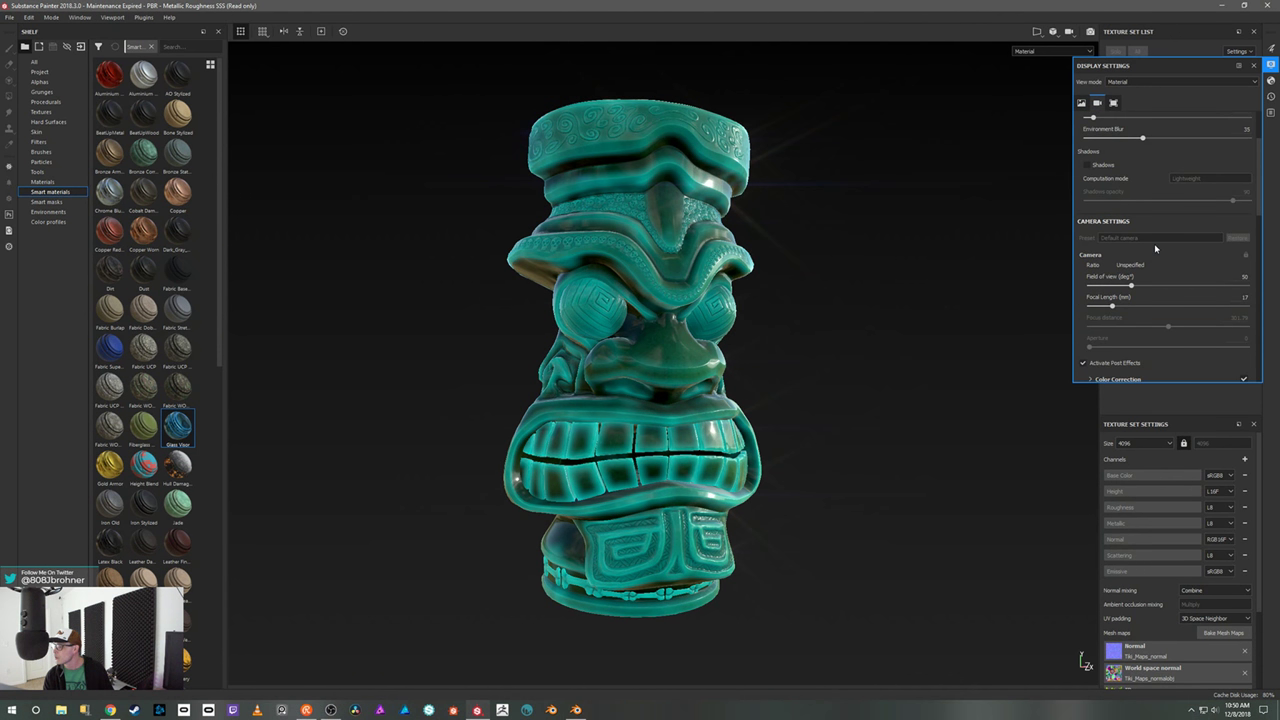
scroll(1155, 248, down, 4)
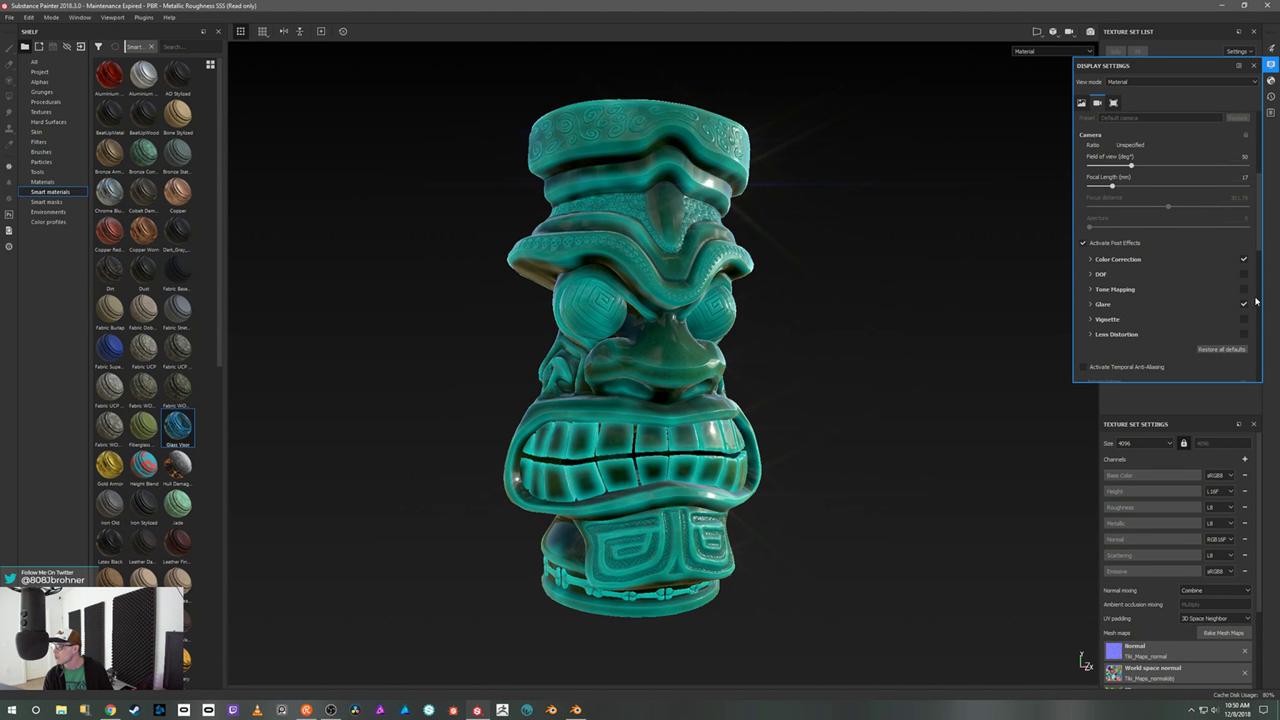
click(1245, 260)
click(1245, 303)
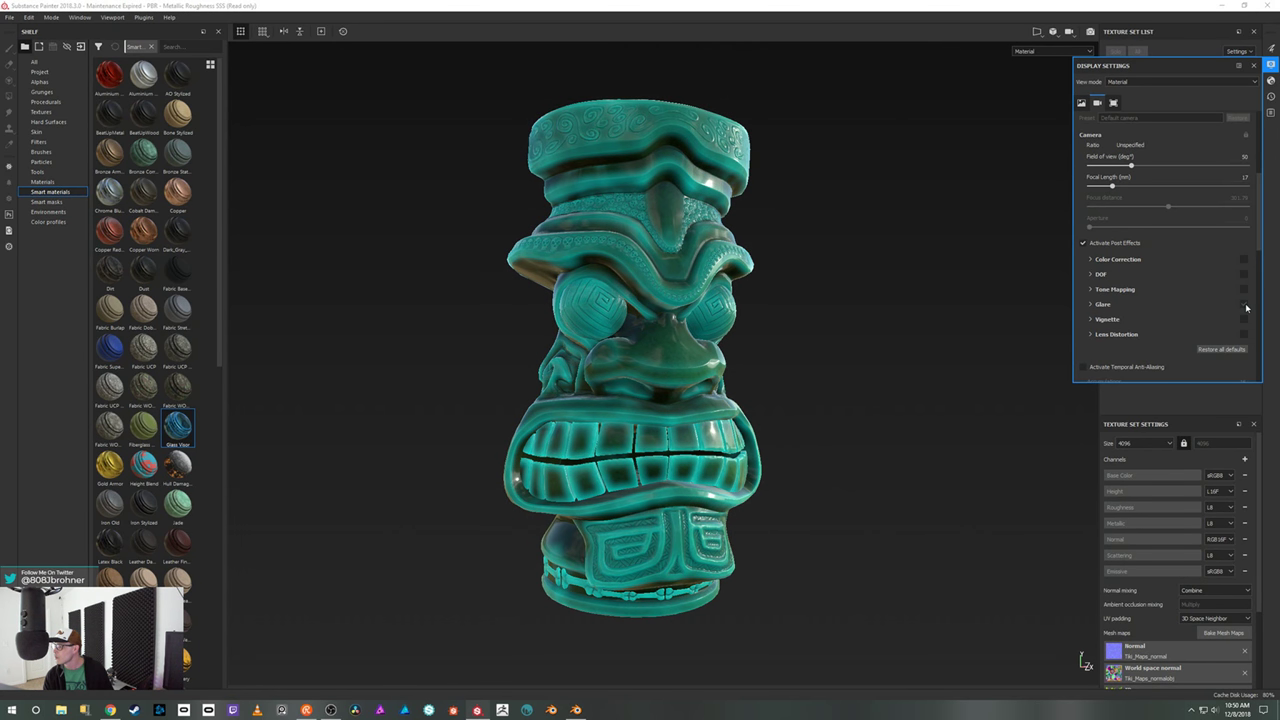
- Scroll through Display Settings to the viewport display options
scroll(1196, 306, down, 3)
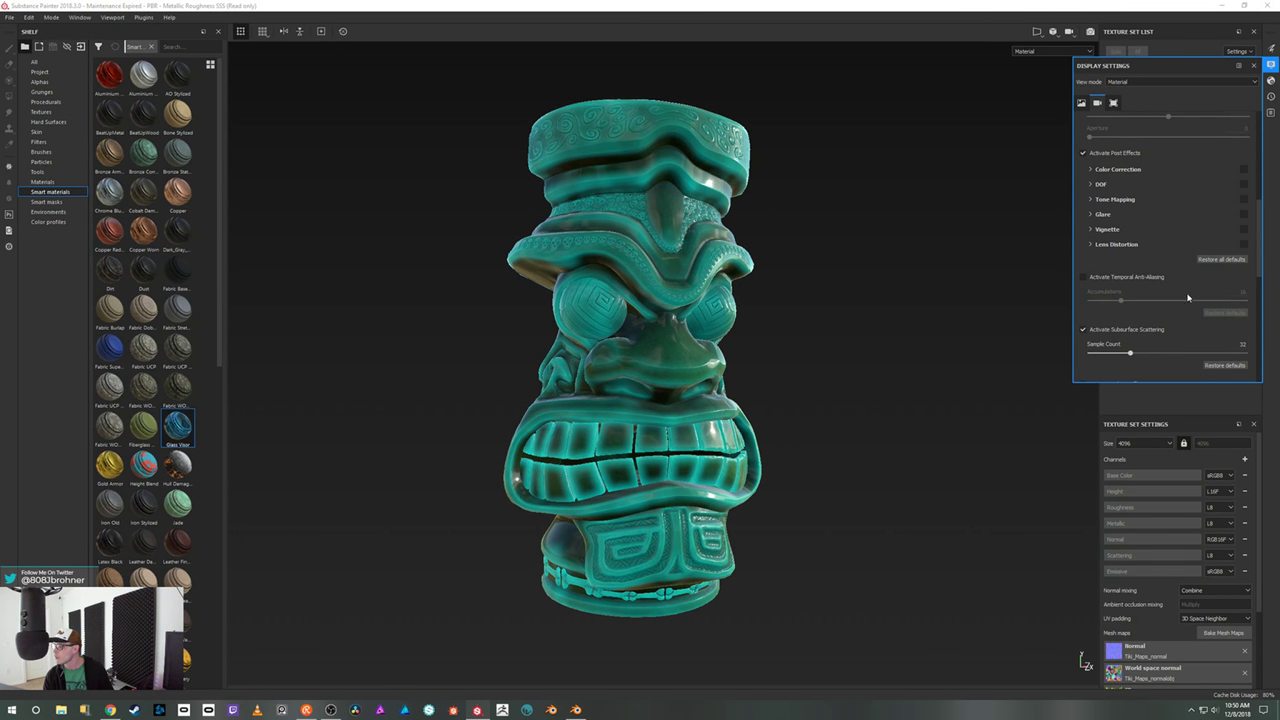
scroll(1189, 293, down, 6)
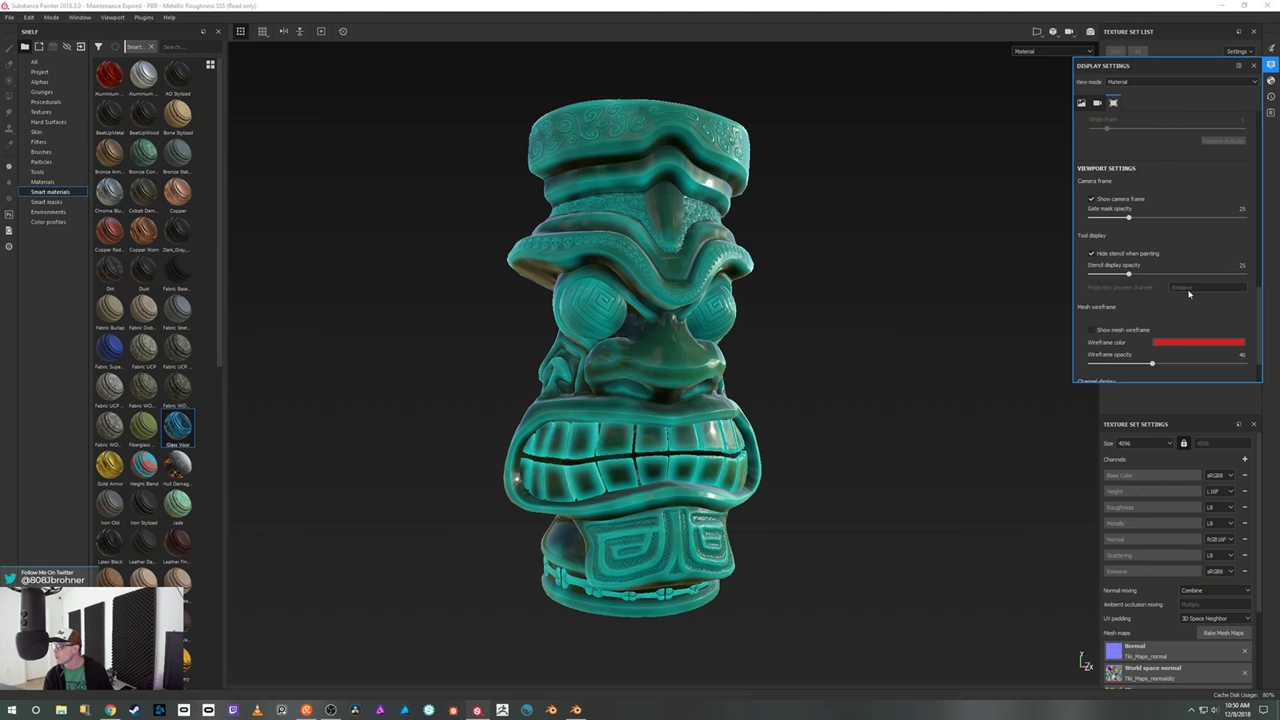
scroll(1189, 293, down, 2)
scroll(1189, 293, up, 12)
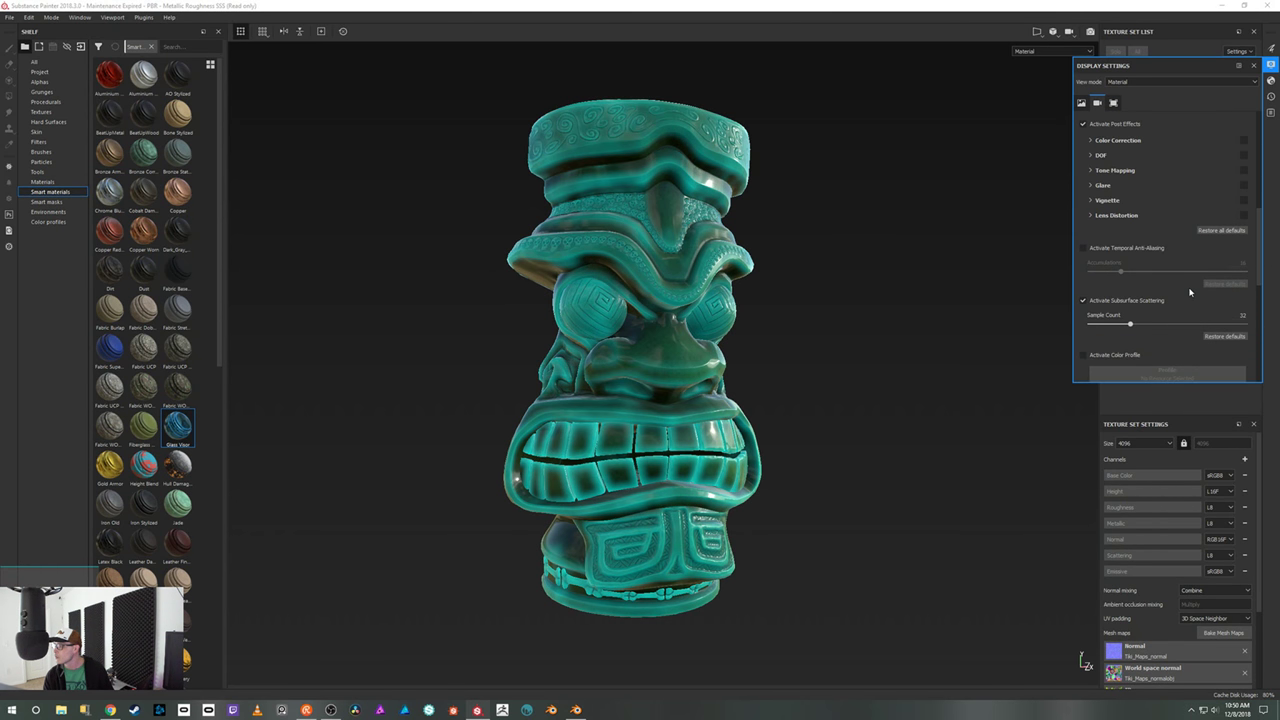
click(1113, 102)
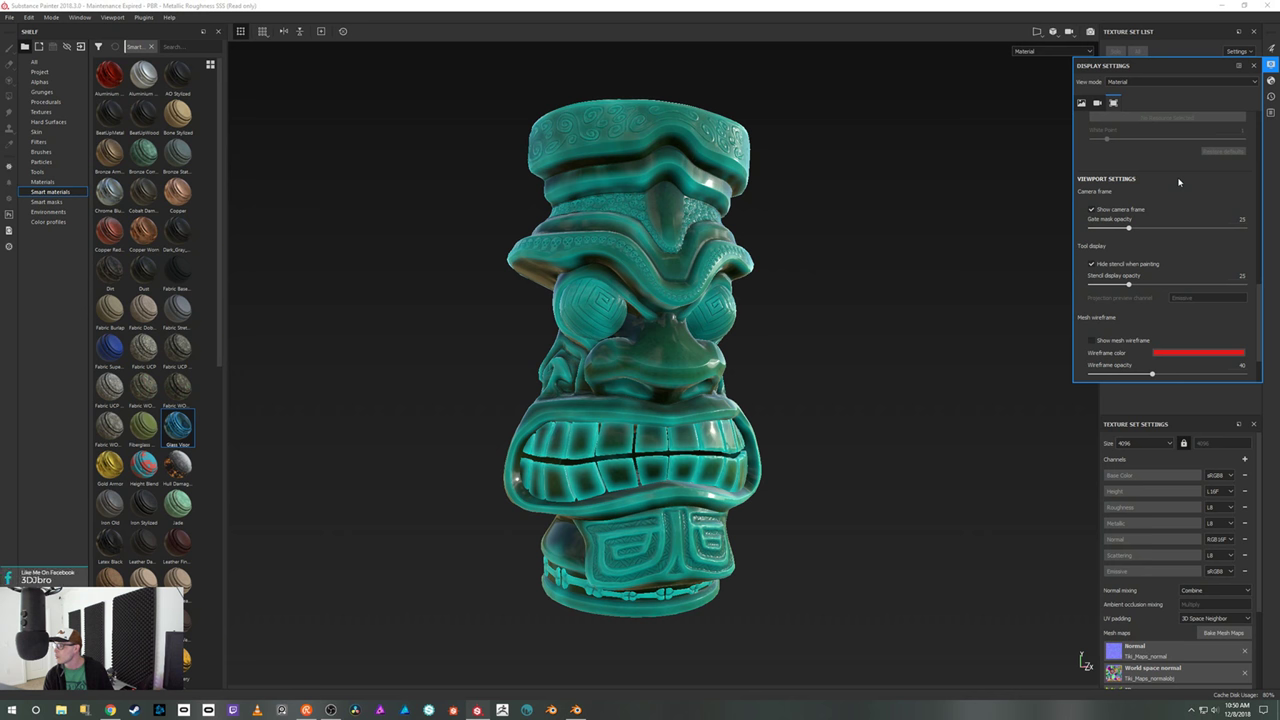
scroll(1179, 181, down, 2)
scroll(1148, 232, up, 5)
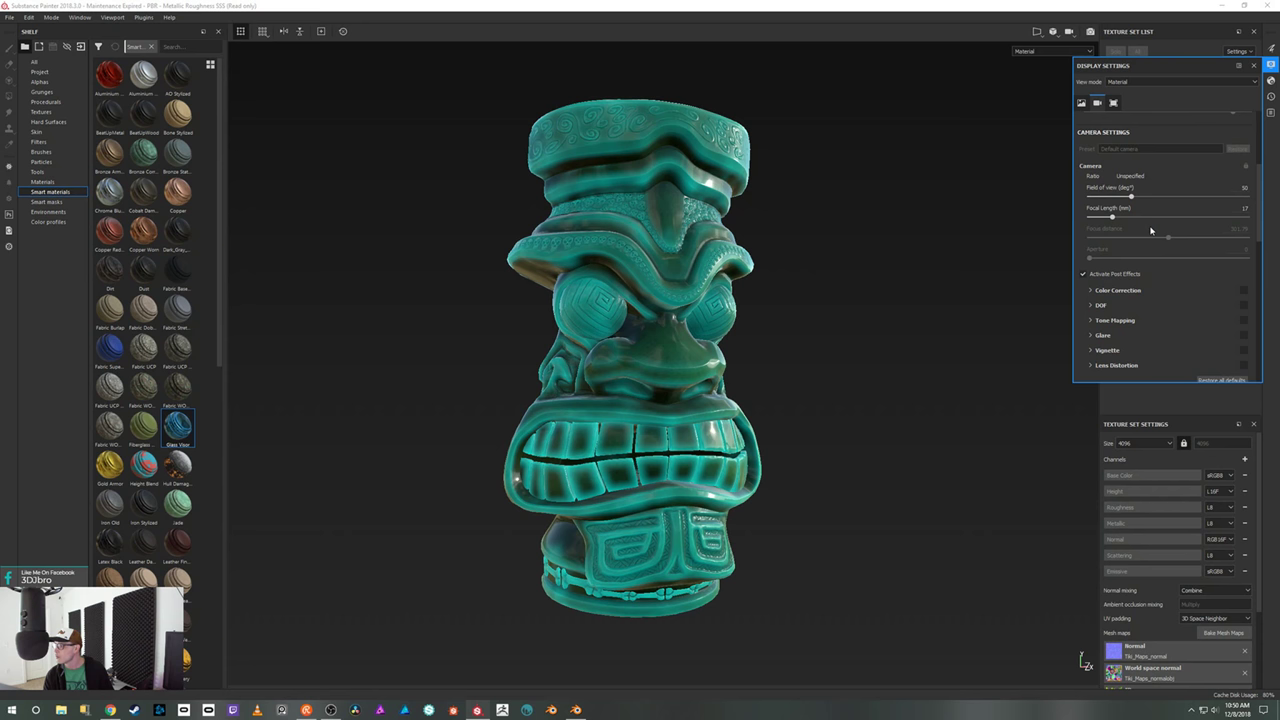
scroll(1167, 297, down, 1)
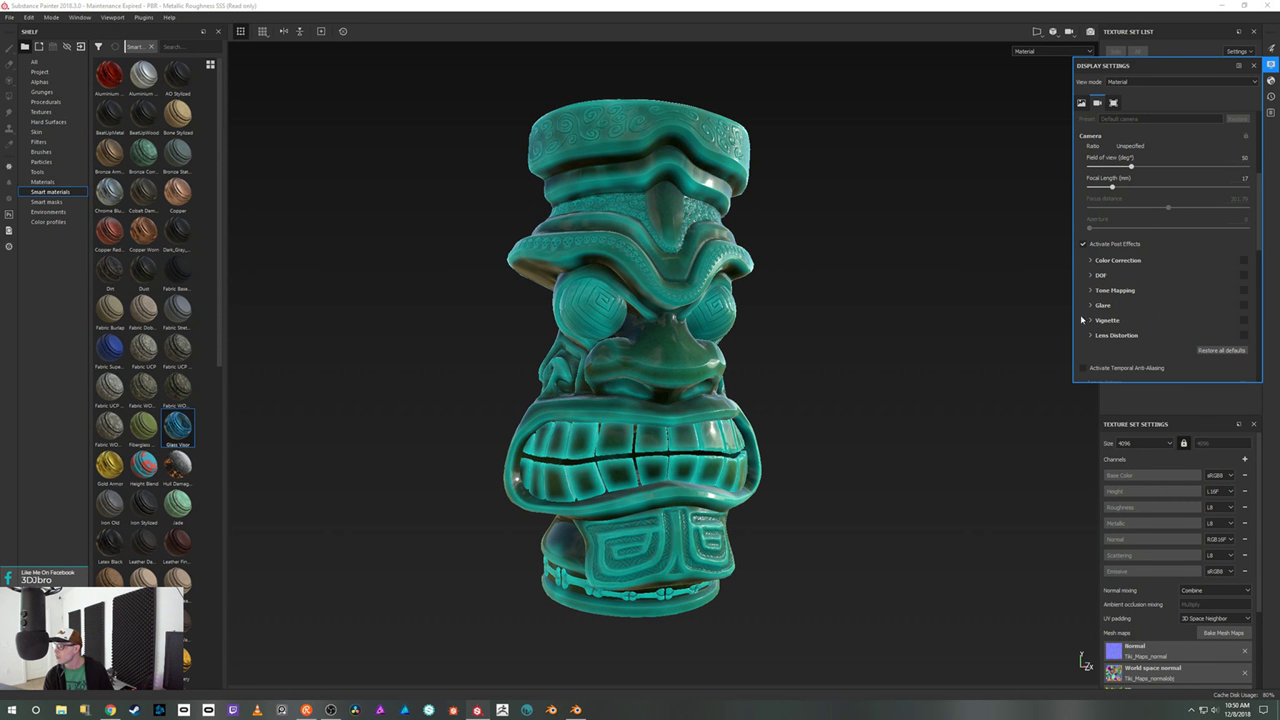
- Rotate the environment lighting, close Display Settings, and switch to Iray rendering with F10
shift+right_drag(949, 343, 927, 362)
alt+drag(927, 362, 911, 403)
shift+right_drag(911, 403, 865, 413)
click(897, 399)
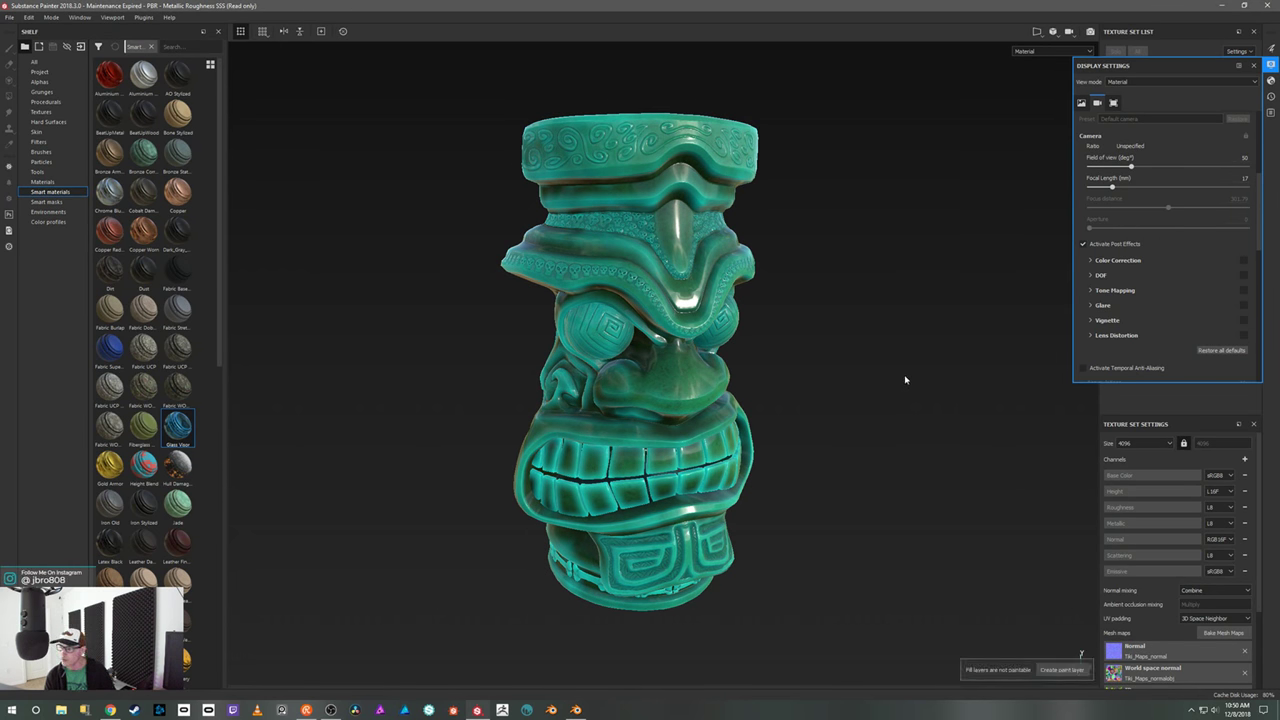
key(Escape)
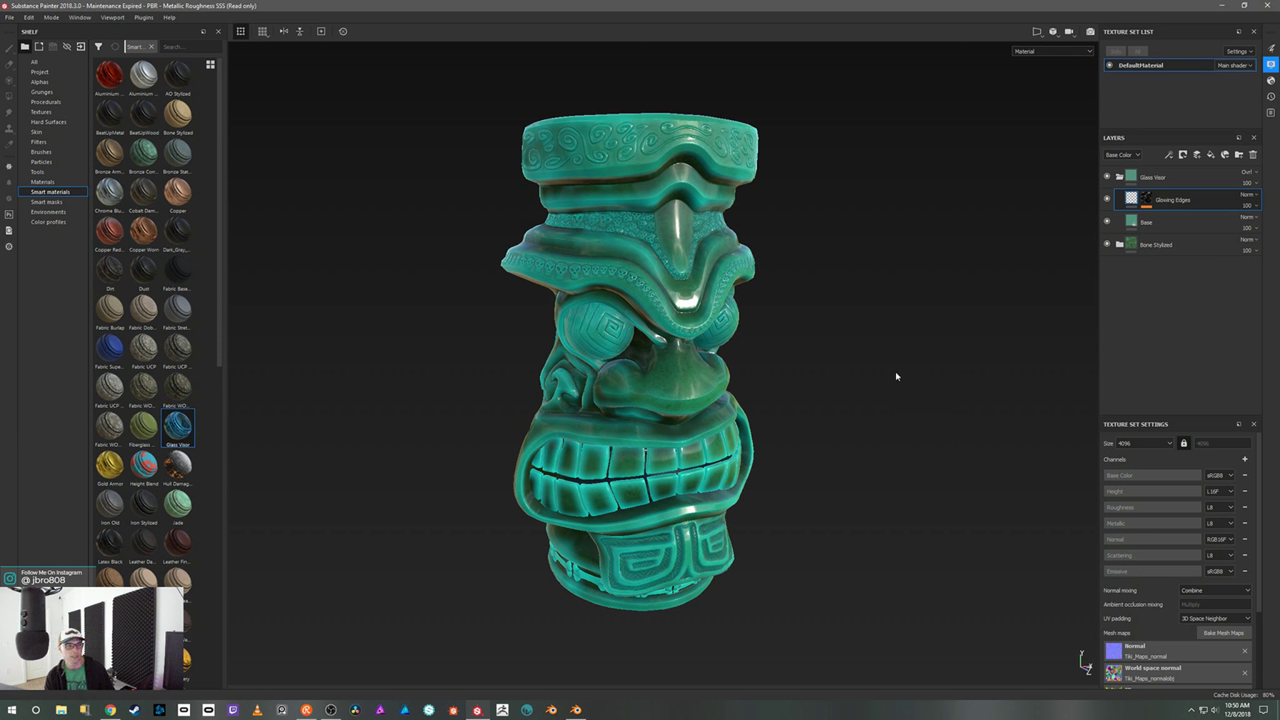
key(F10)
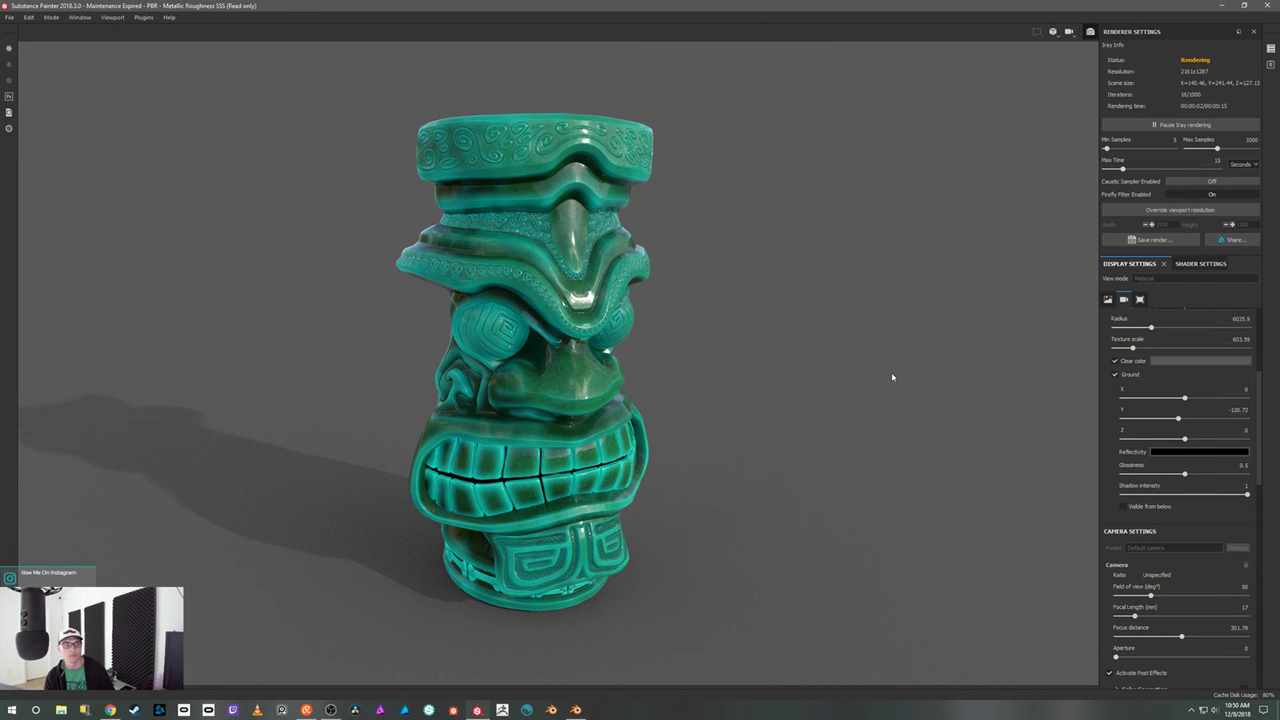
- Orbit the Iray render, rotate lighting to shift the ground shadow, and open the shader parameters
alt+drag(880, 400, 871, 366)
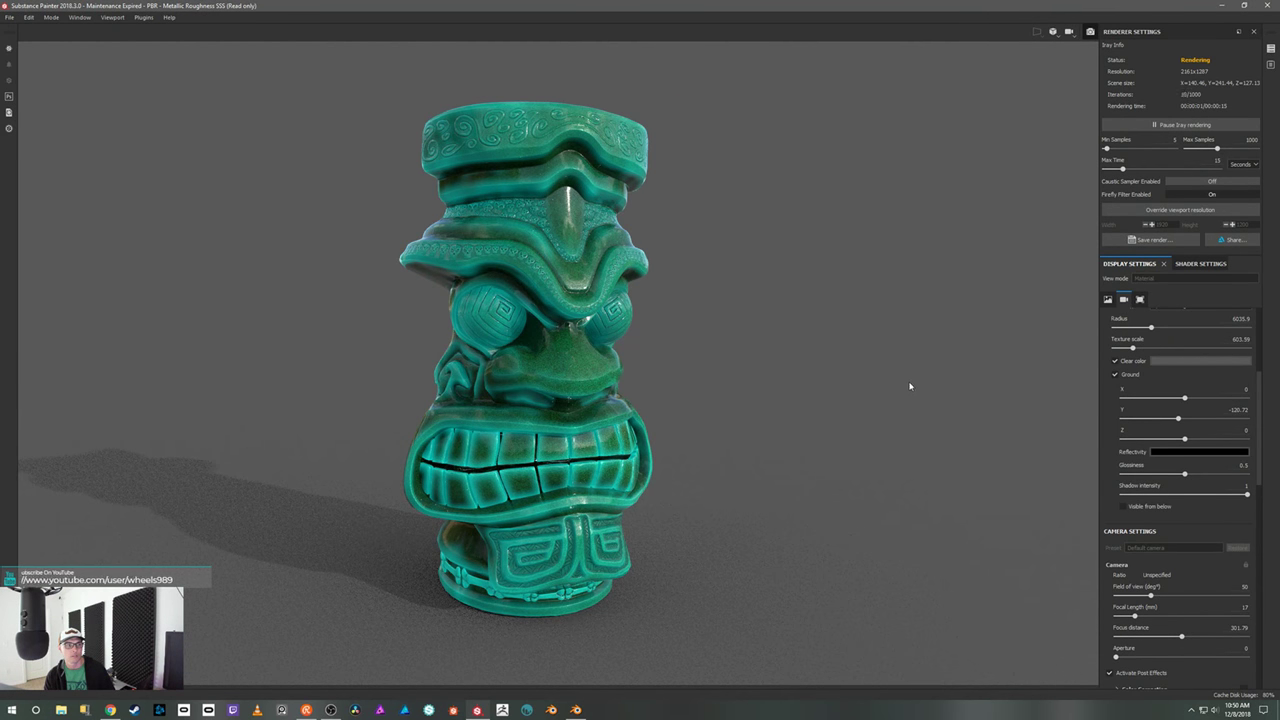
shift+right_drag(914, 384, 878, 384)
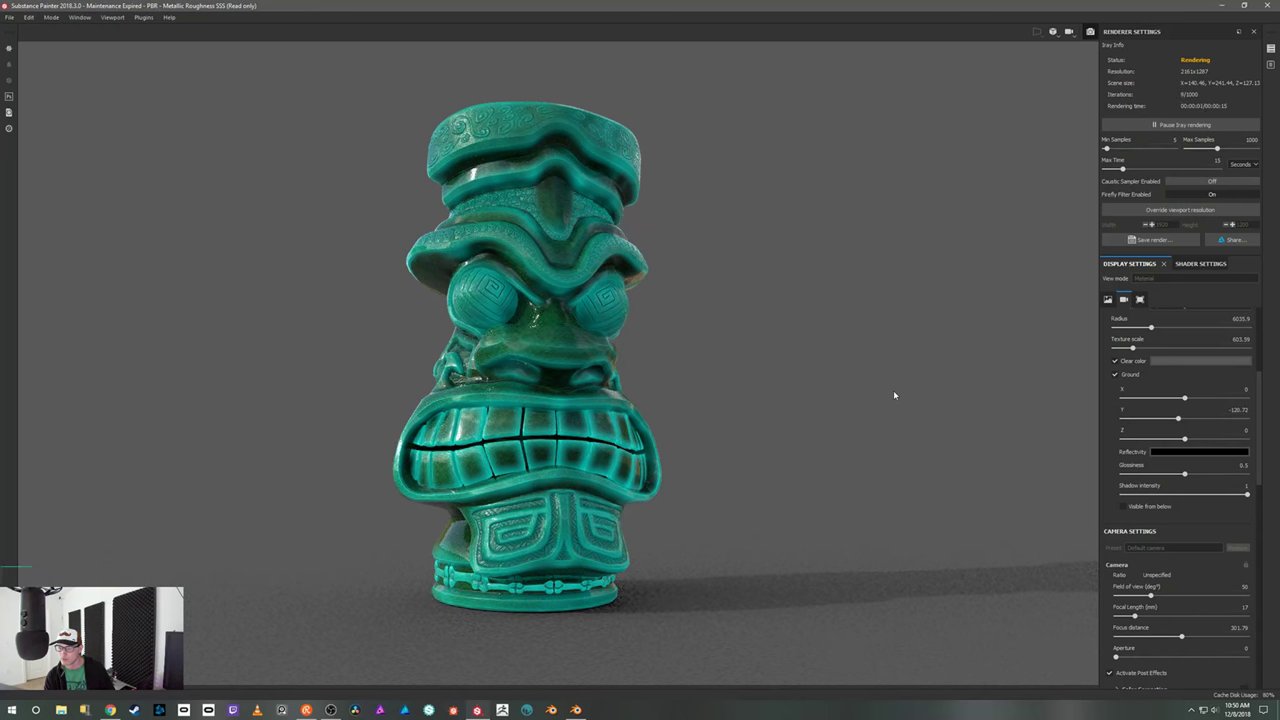
scroll(1166, 510, down, 6)
scroll(1166, 510, down, 1)
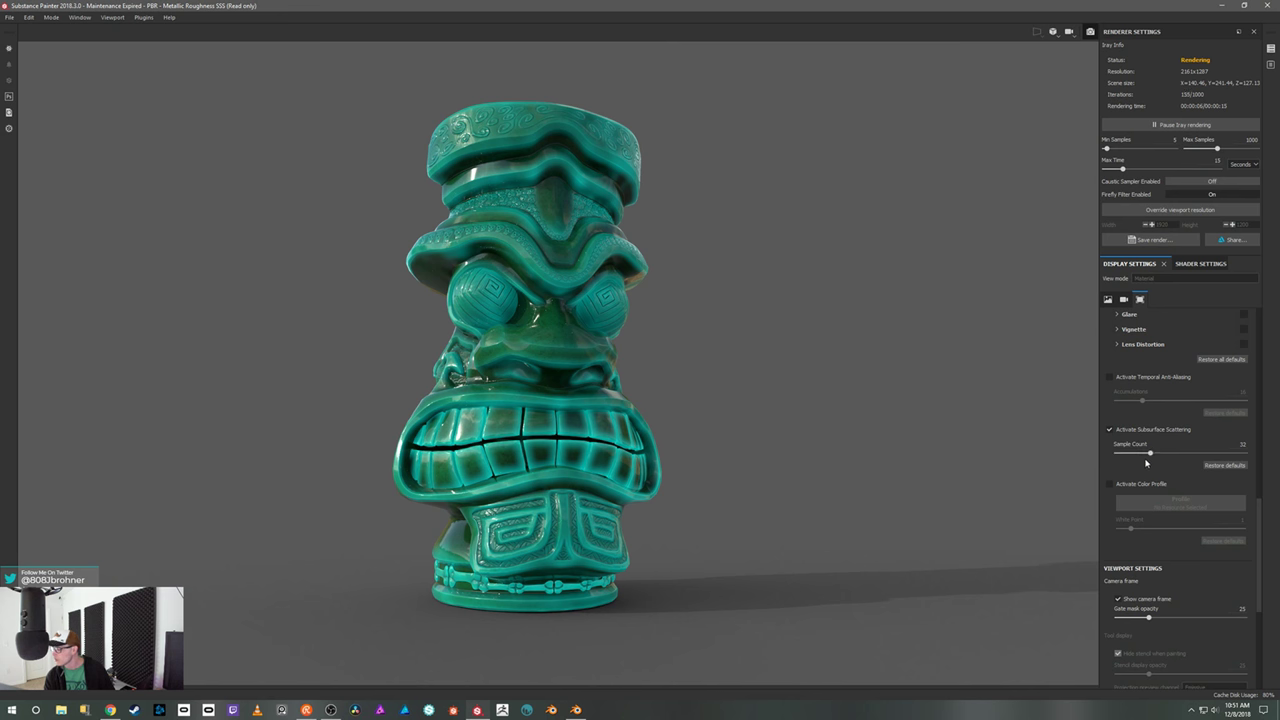
scroll(1146, 462, down, 5)
scroll(1146, 462, down, 3)
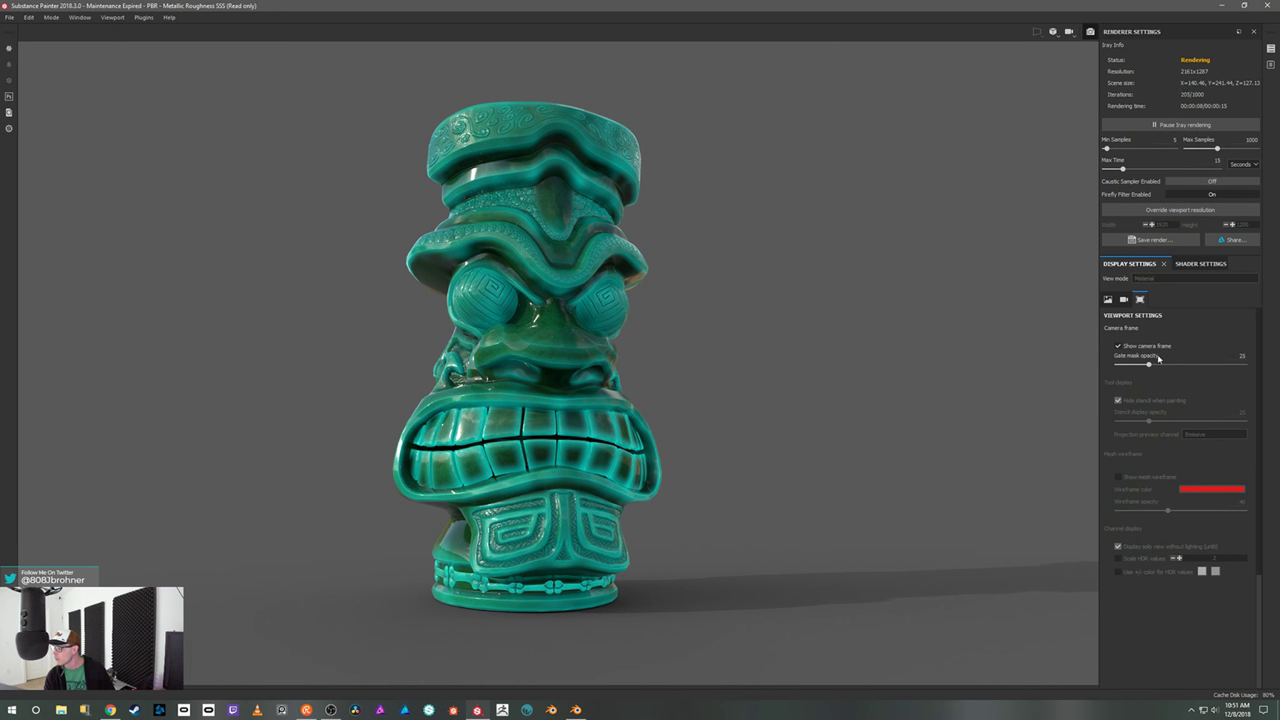
click(1200, 263)
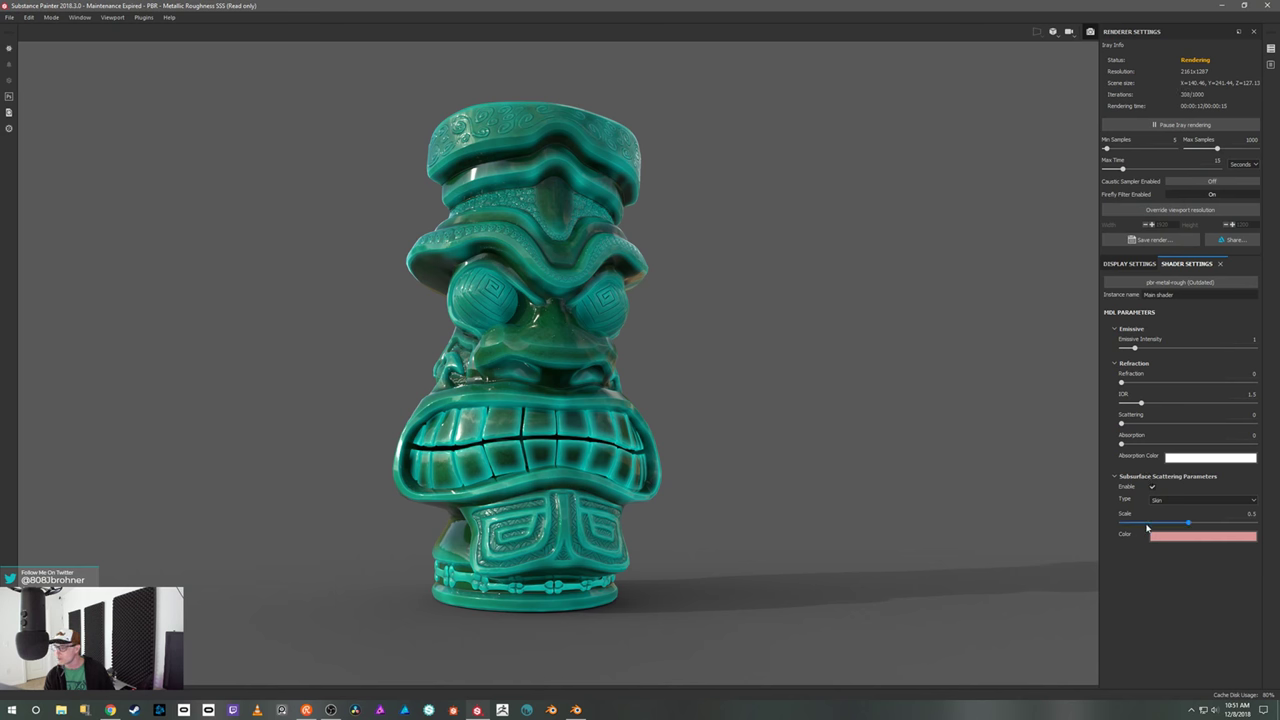
- Zoom in on the mug's face and set Subsurface Scattering Type to Translucent
alt+drag(820, 446, 786, 449)
alt+right_drag(786, 449, 812, 568)
alt+drag(812, 568, 845, 577)
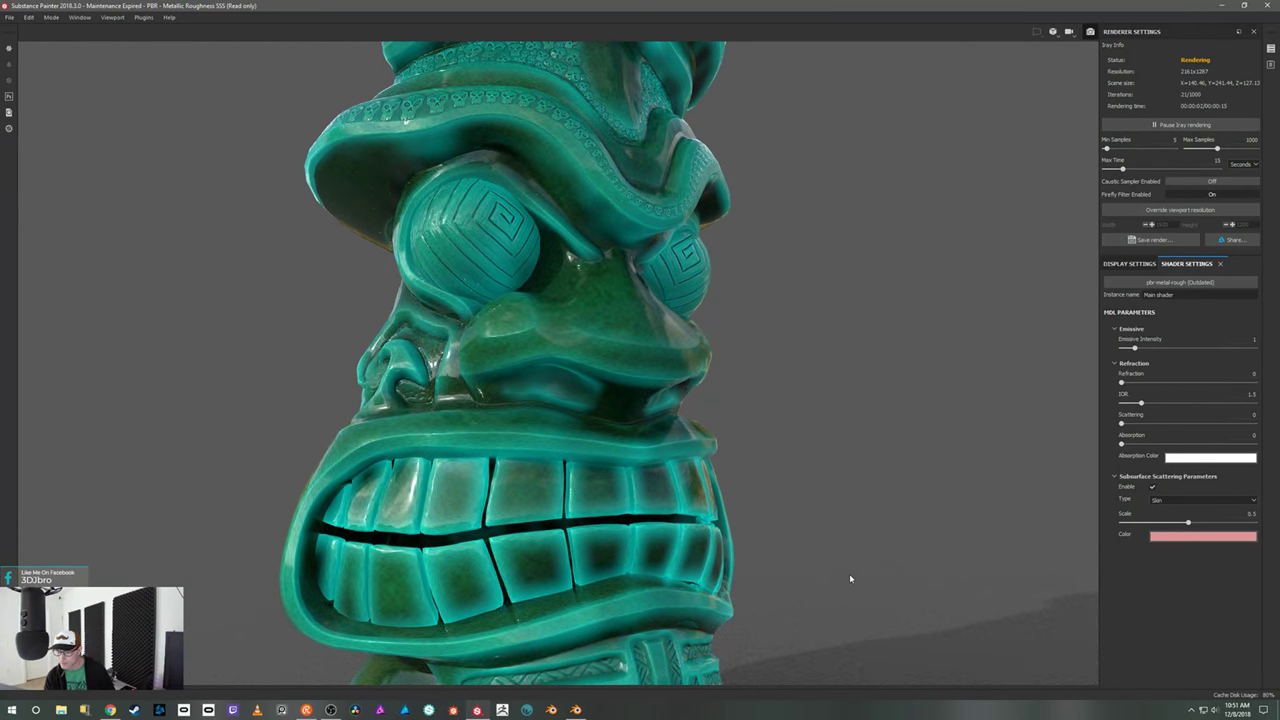
click(1165, 499)
click(1168, 512)
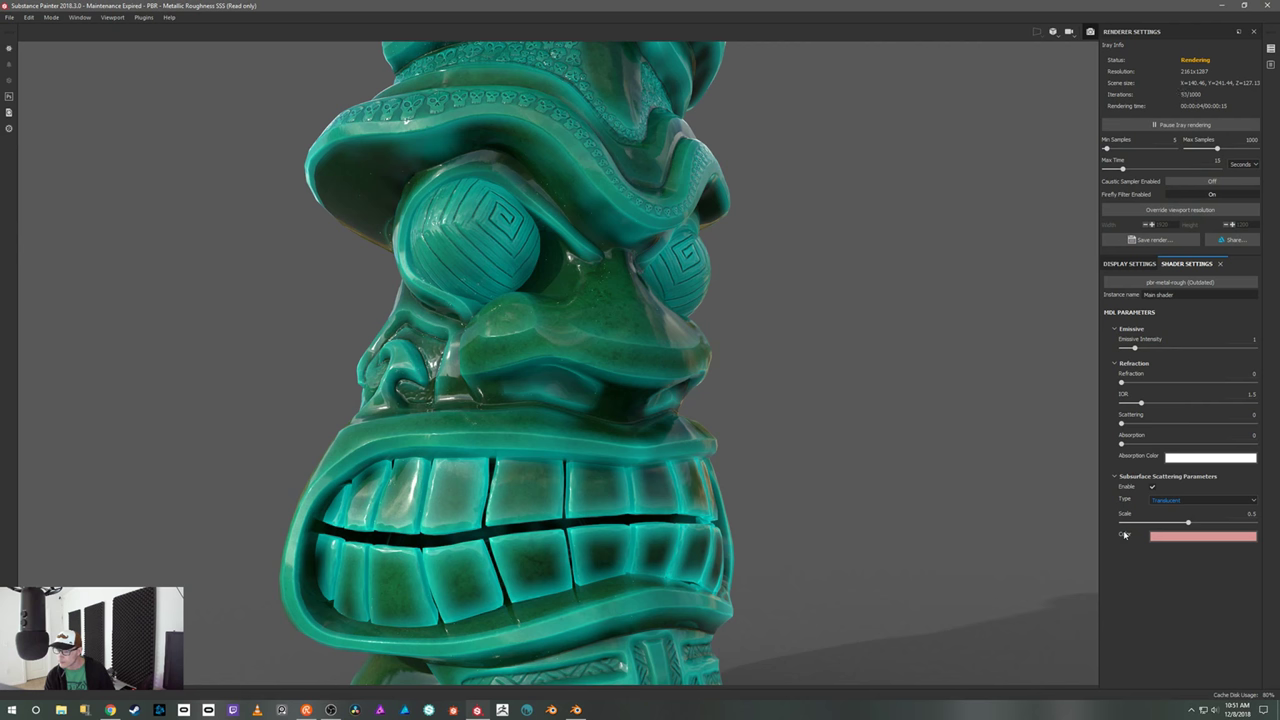
- Change the scattering colour from pink to a bright pale green
click(1172, 537)
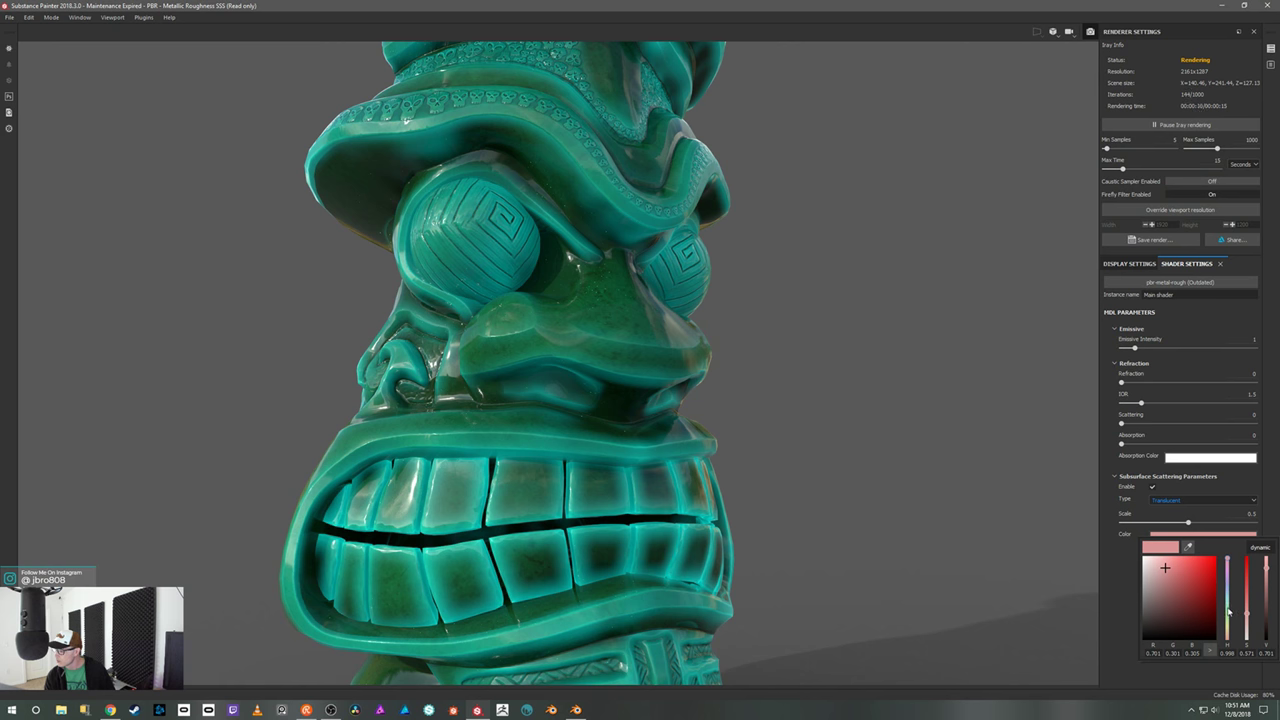
drag(1229, 610, 1229, 608)
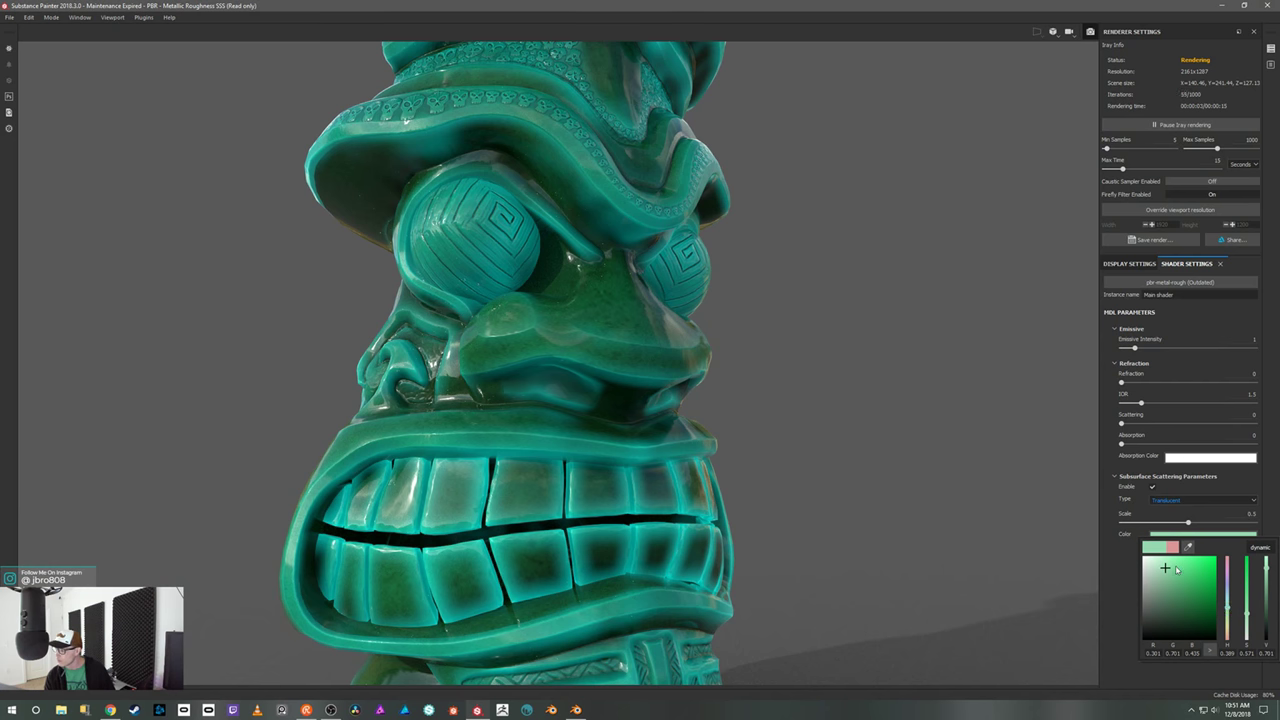
click(1175, 562)
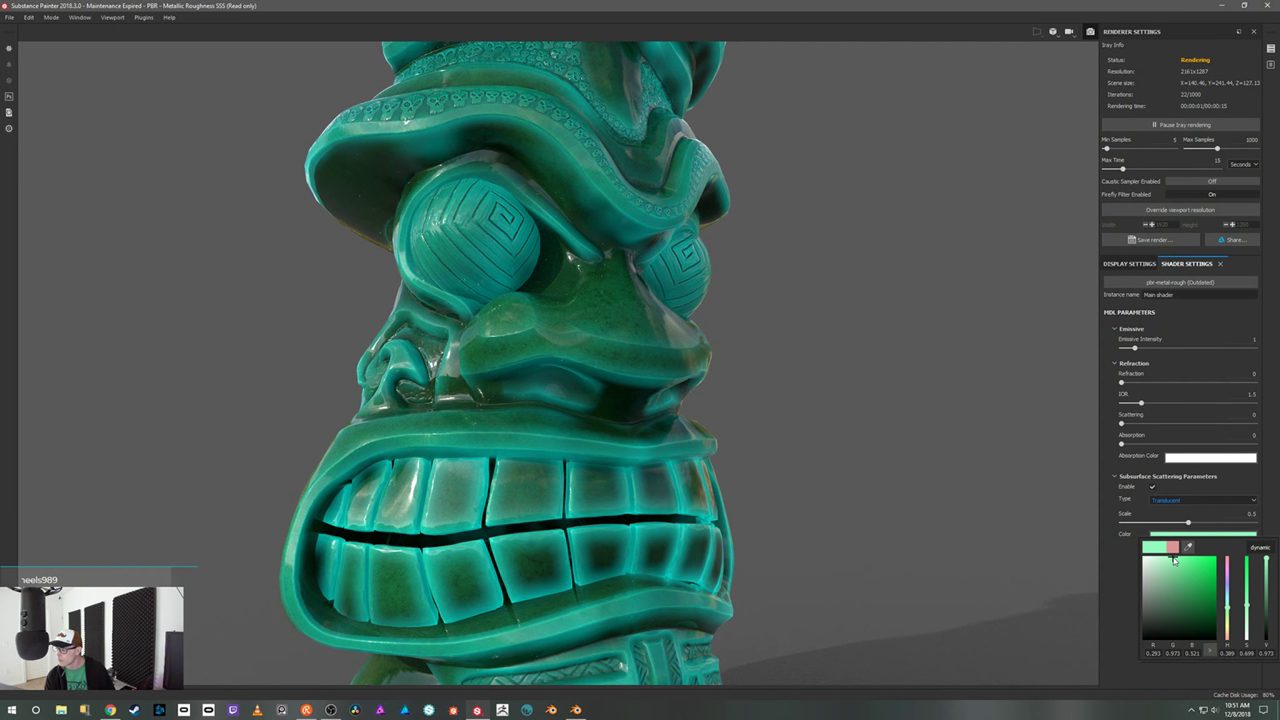
click(1116, 576)
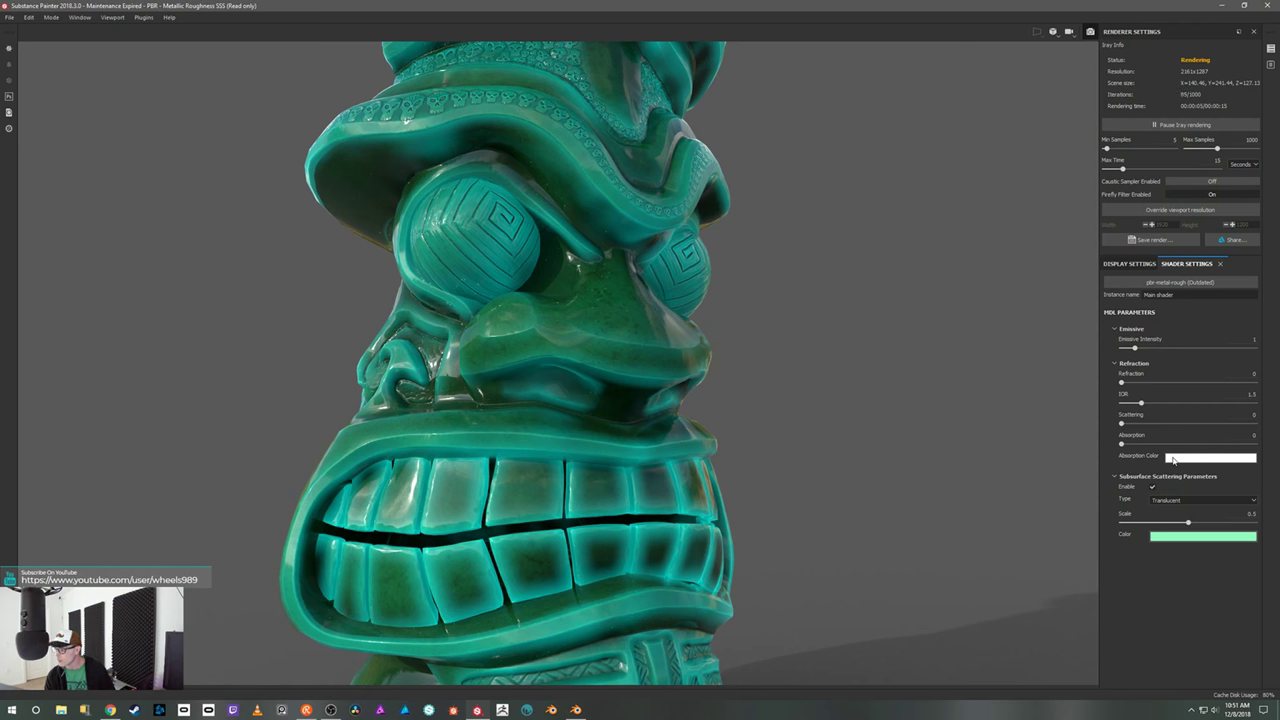
- Shift the absorption colour hue toward green and re-check the mug's face
click(1174, 459)
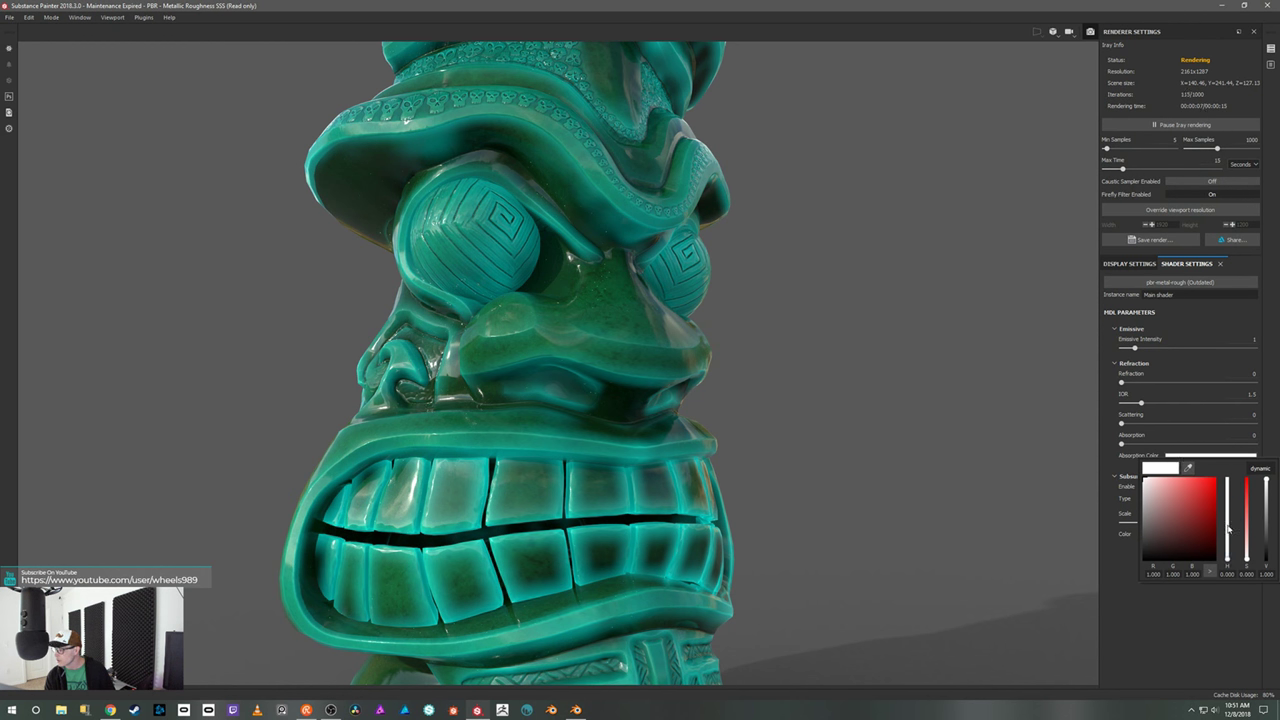
click(1229, 530)
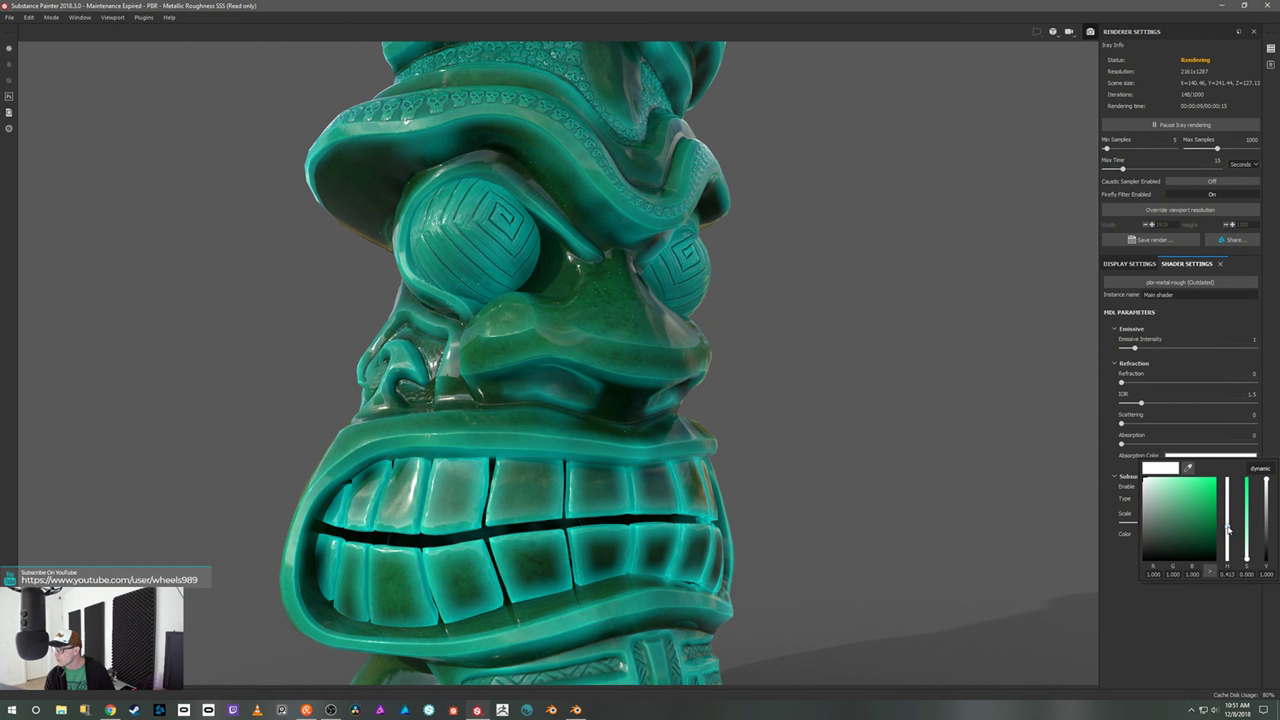
click(1124, 573)
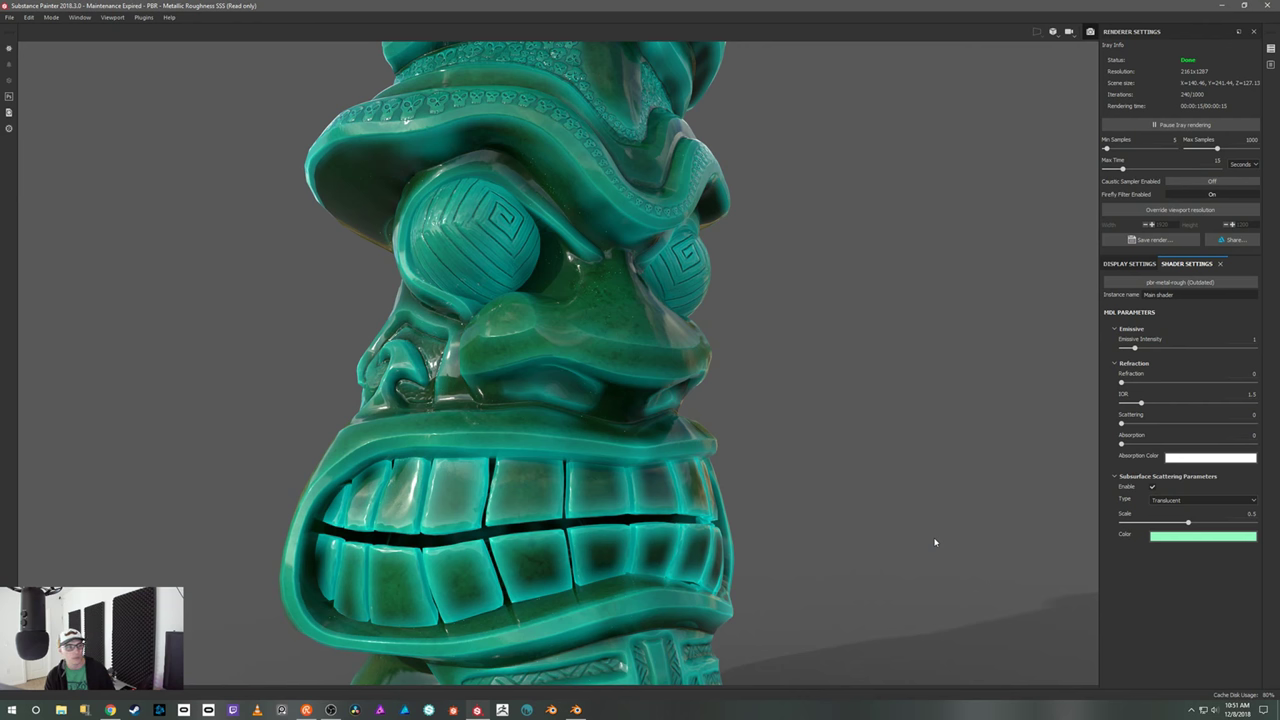
mouse_move(933, 537)
alt+mouse_down()
mouse_move(951, 491)
mouse_move(923, 466)
mouse_move(923, 529)
alt+mouse_up()
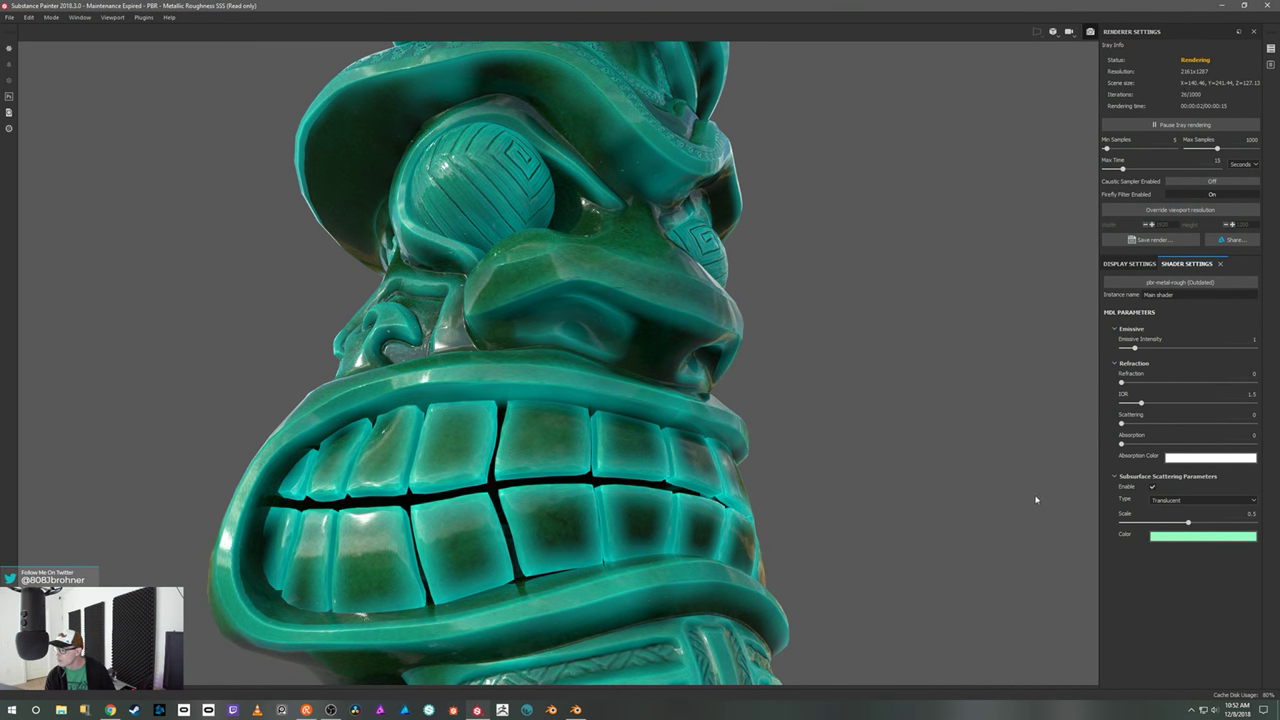
- Lower the subsurface scattering Scale to 0.06, then leave Iray for the painting view with F9
click(1150, 524)
click(1129, 524)
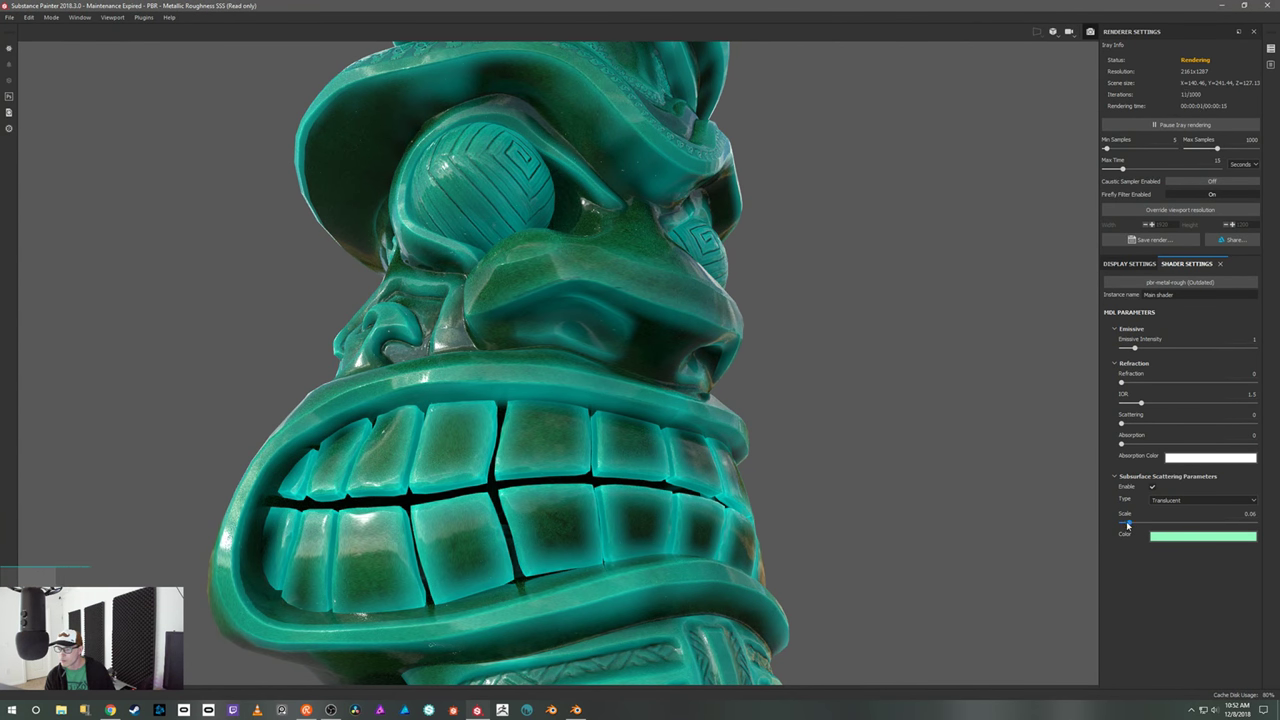
alt+drag(917, 517, 843, 471)
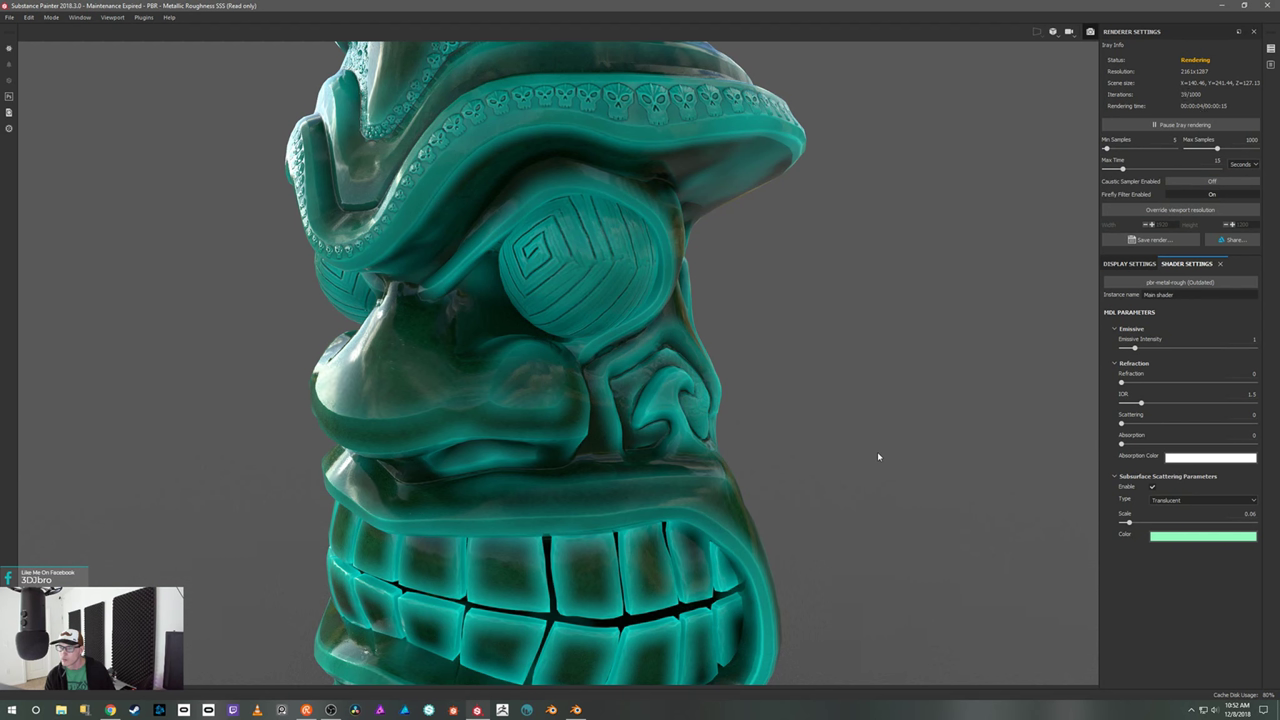
key(alt)
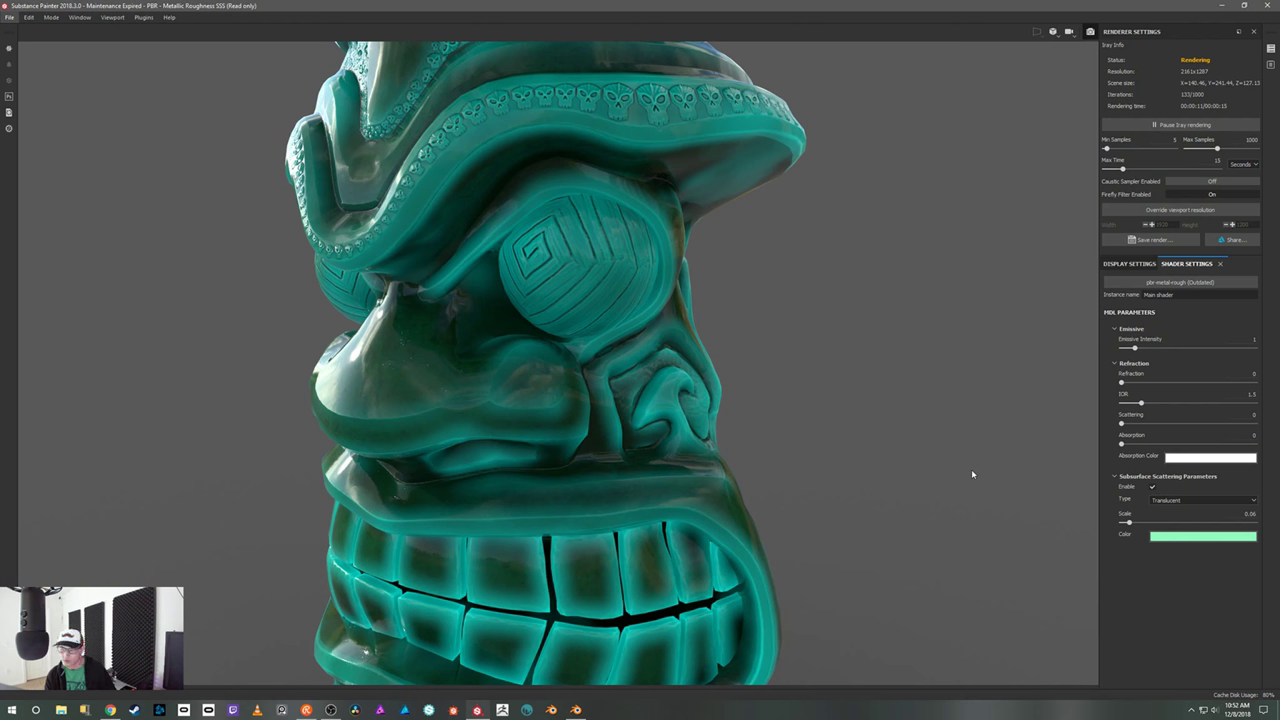
key(F9)
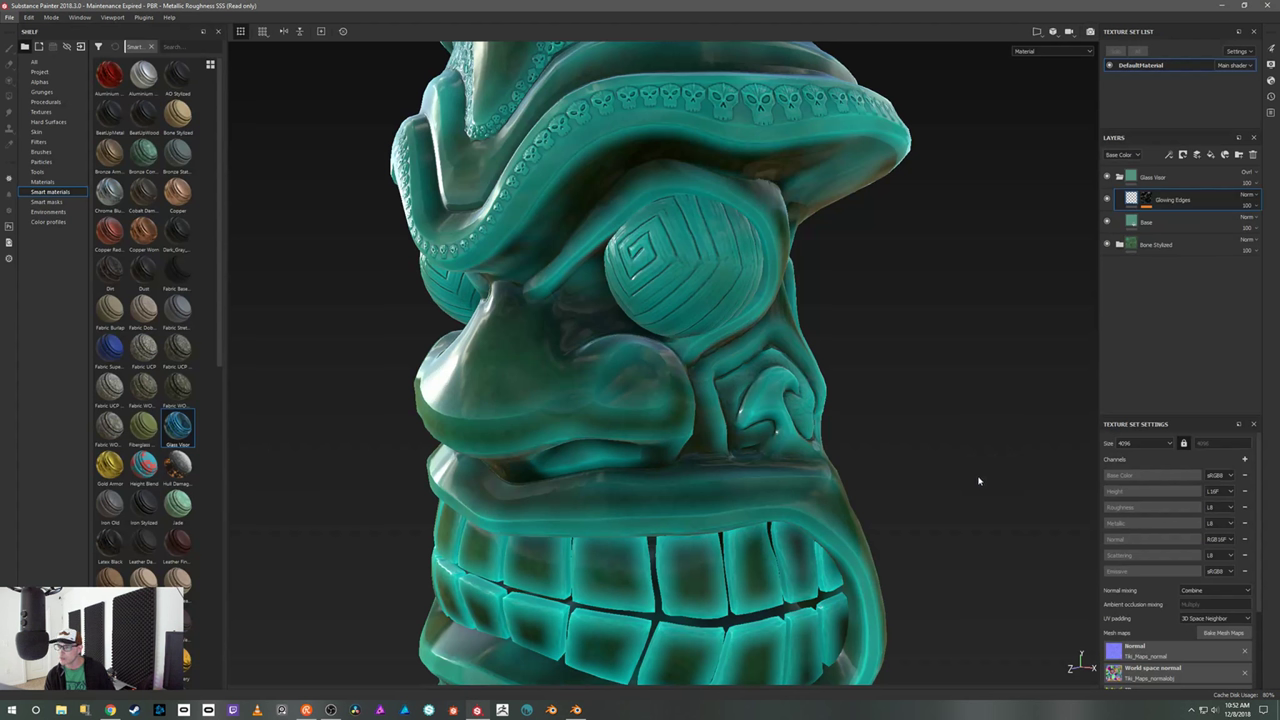
- Select the Glowing Edges Mask Builder and drag its Curvature down from 1 to 0.49
click(1146, 199)
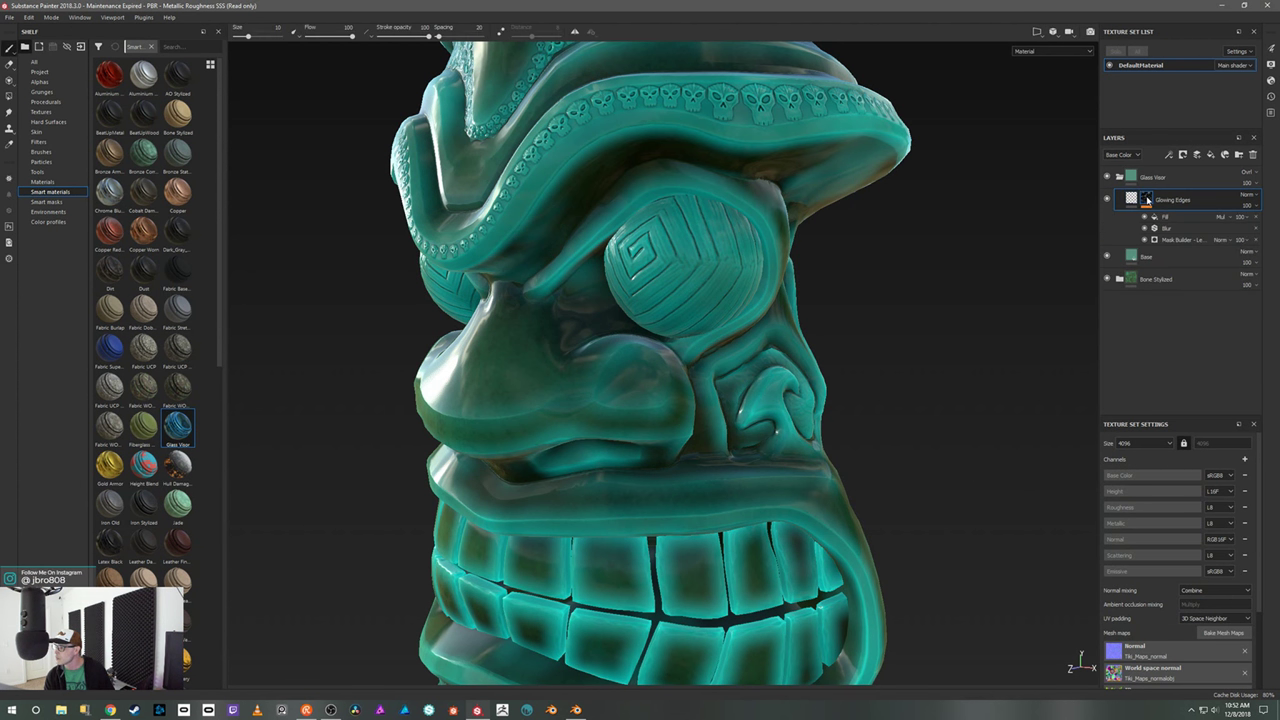
click(1160, 241)
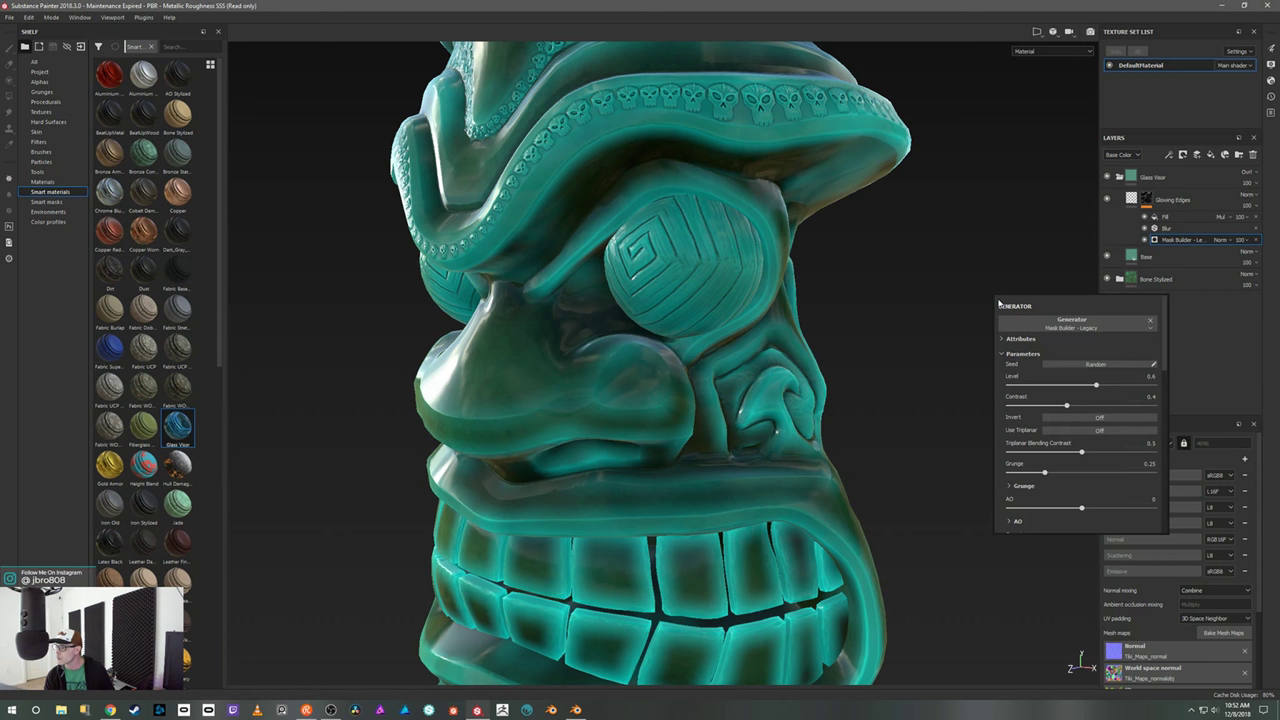
scroll(1026, 402, down, 3)
scroll(1045, 434, down, 2)
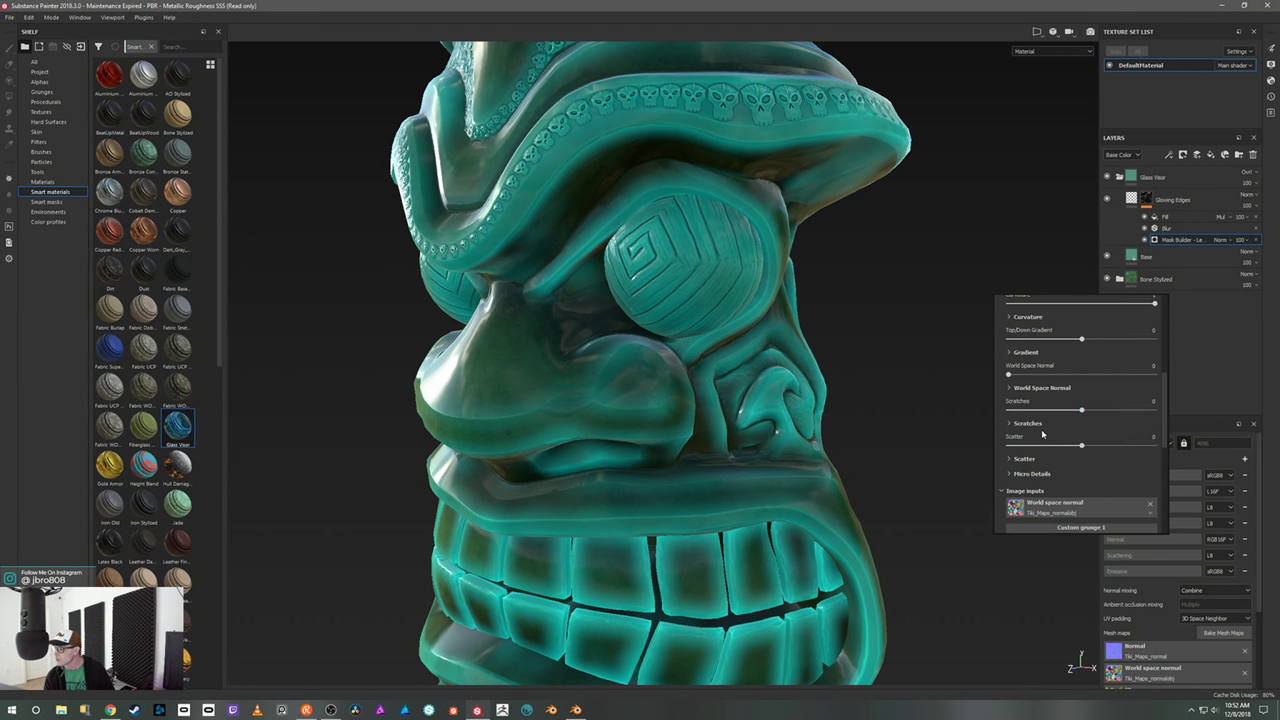
scroll(1042, 434, down, 3)
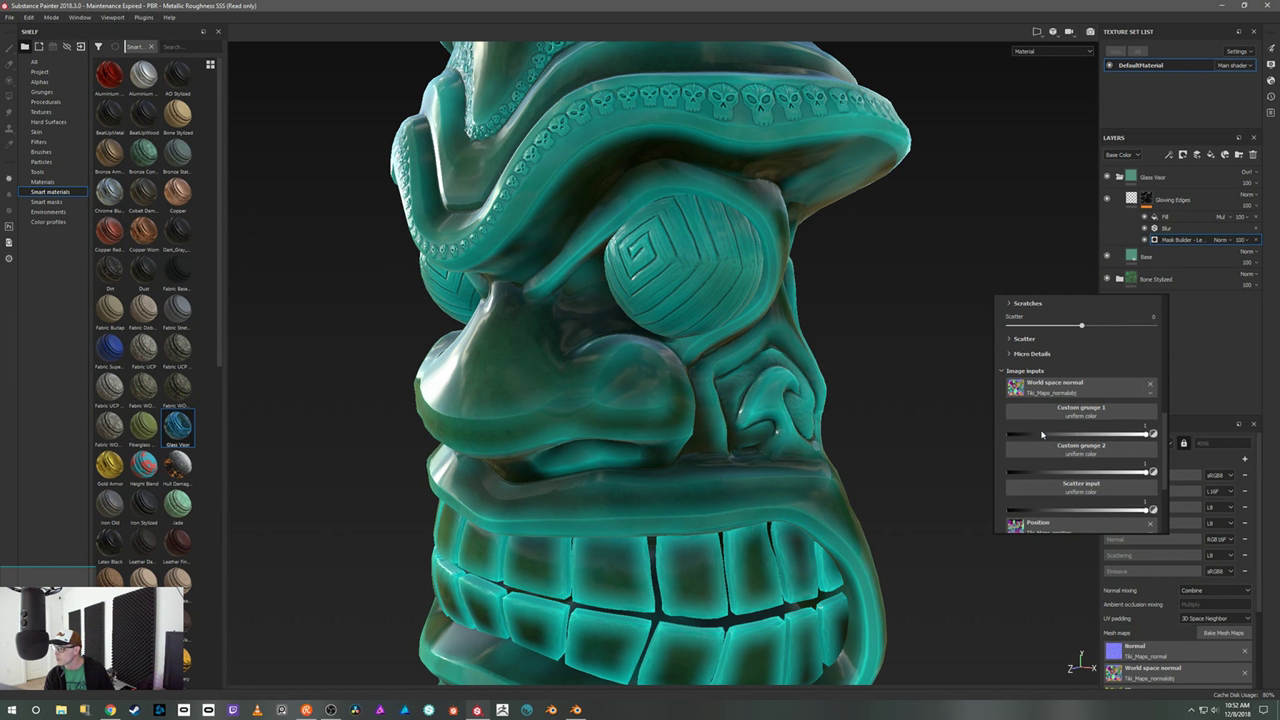
scroll(1042, 434, up, 3)
scroll(1052, 402, up, 2)
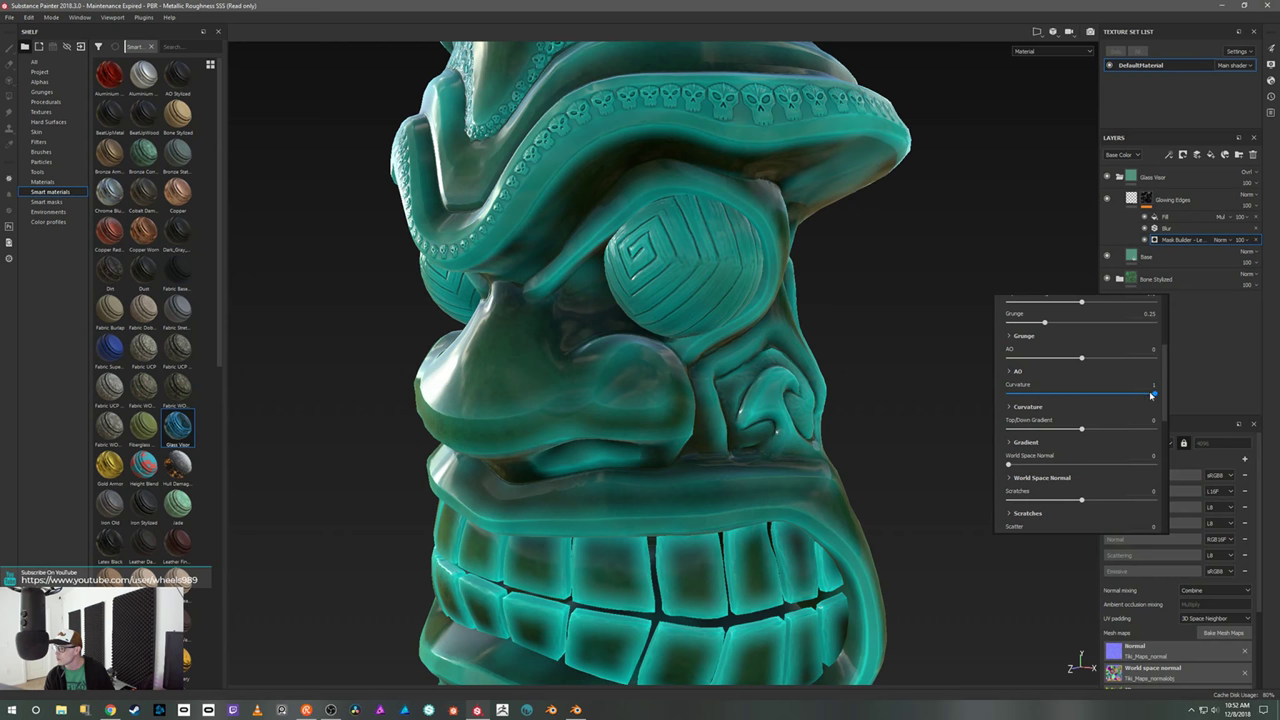
drag(1157, 397, 1081, 416)
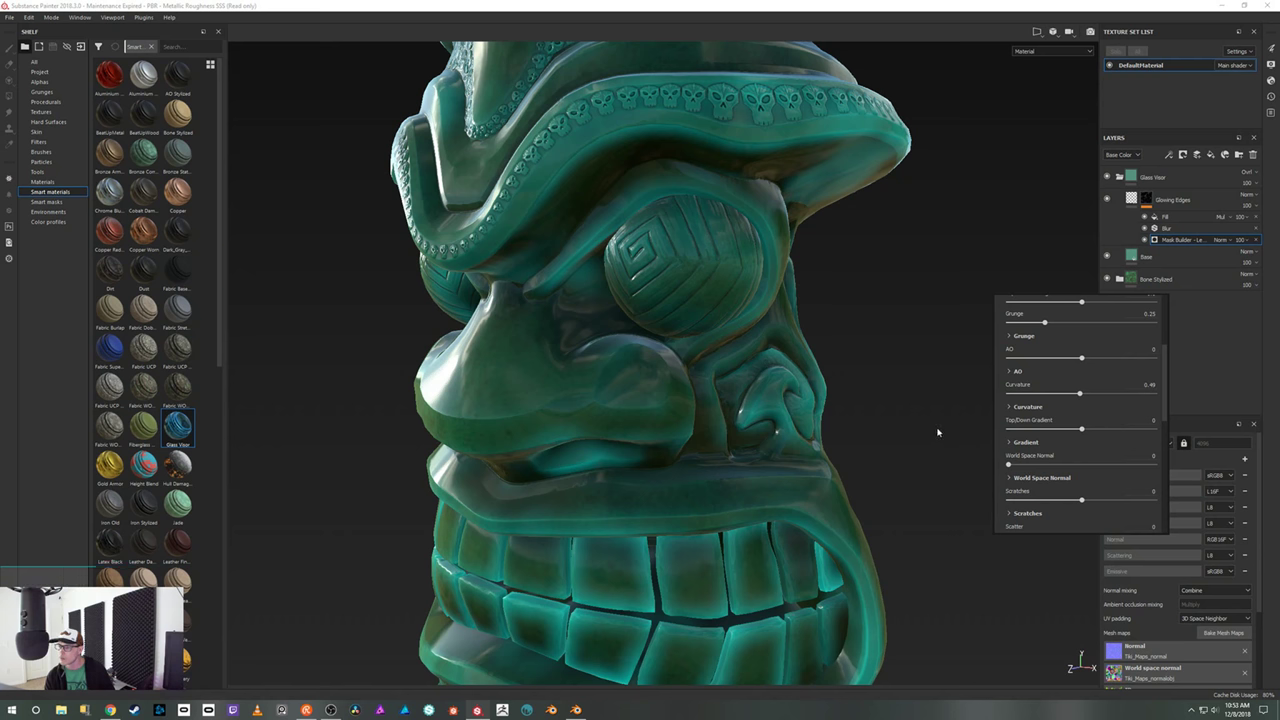
shift+right_drag(932, 454, 952, 442)
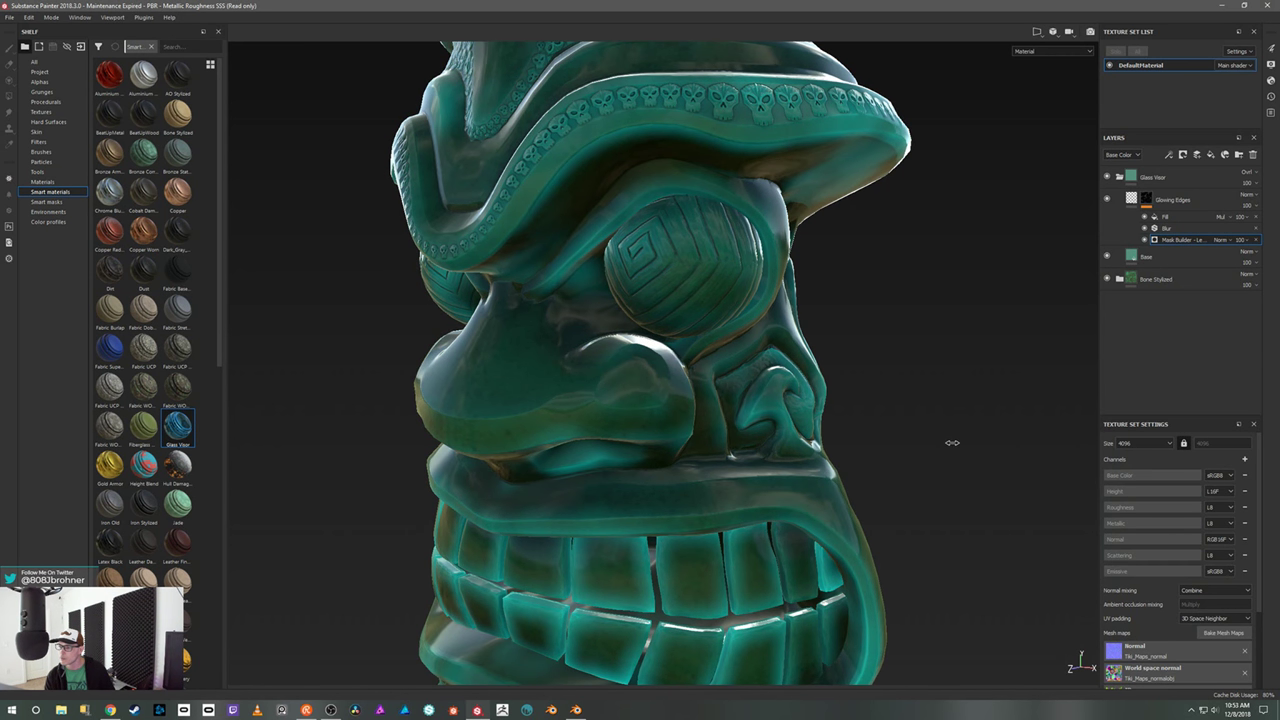
- Orbit back to a frontal tiki view and expand the Mask Builder's Curvature section (Convex Range 0.9)
alt+drag(969, 480, 960, 377)
shift+right_drag(960, 377, 933, 382)
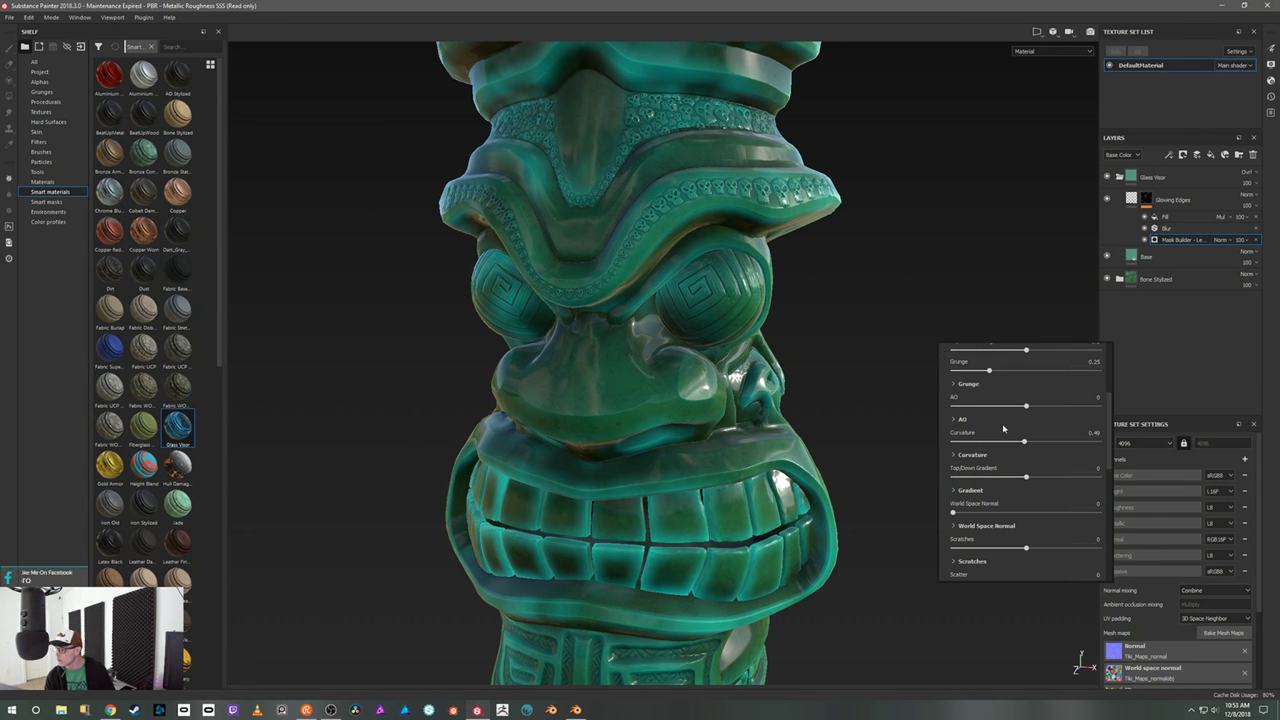
scroll(971, 398, up, 3)
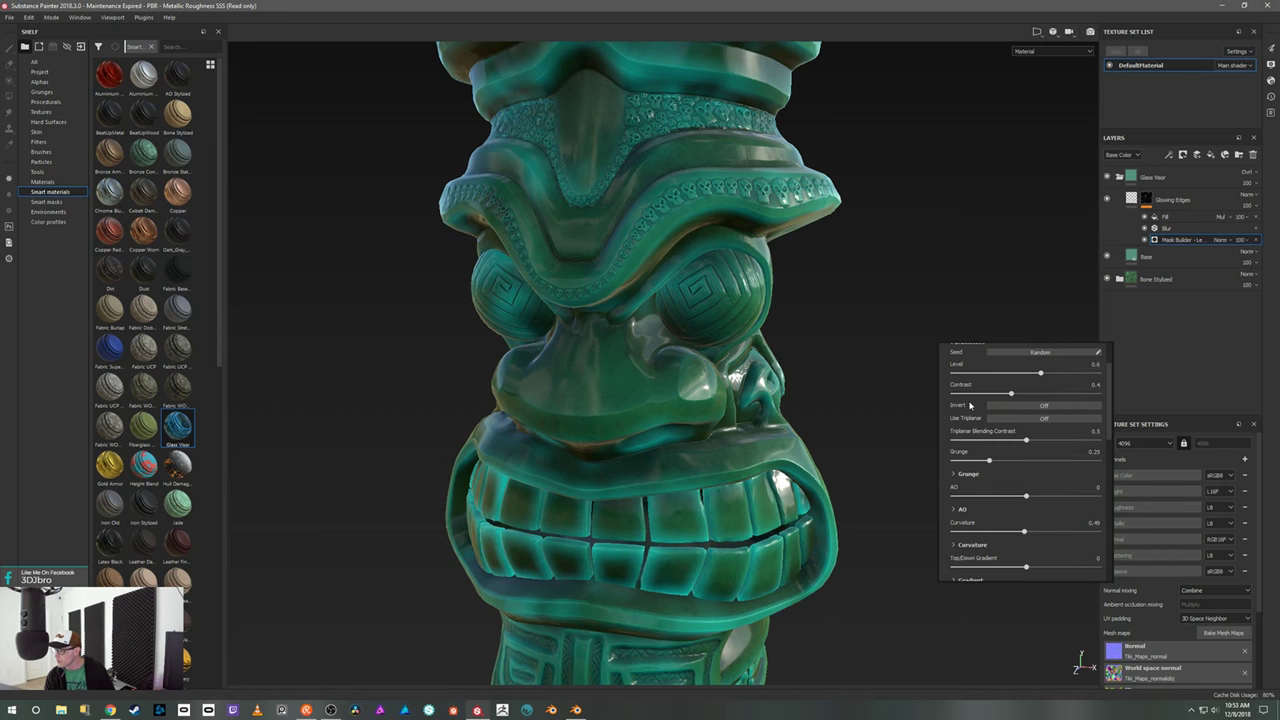
scroll(969, 402, down, 5)
scroll(983, 505, up, 3)
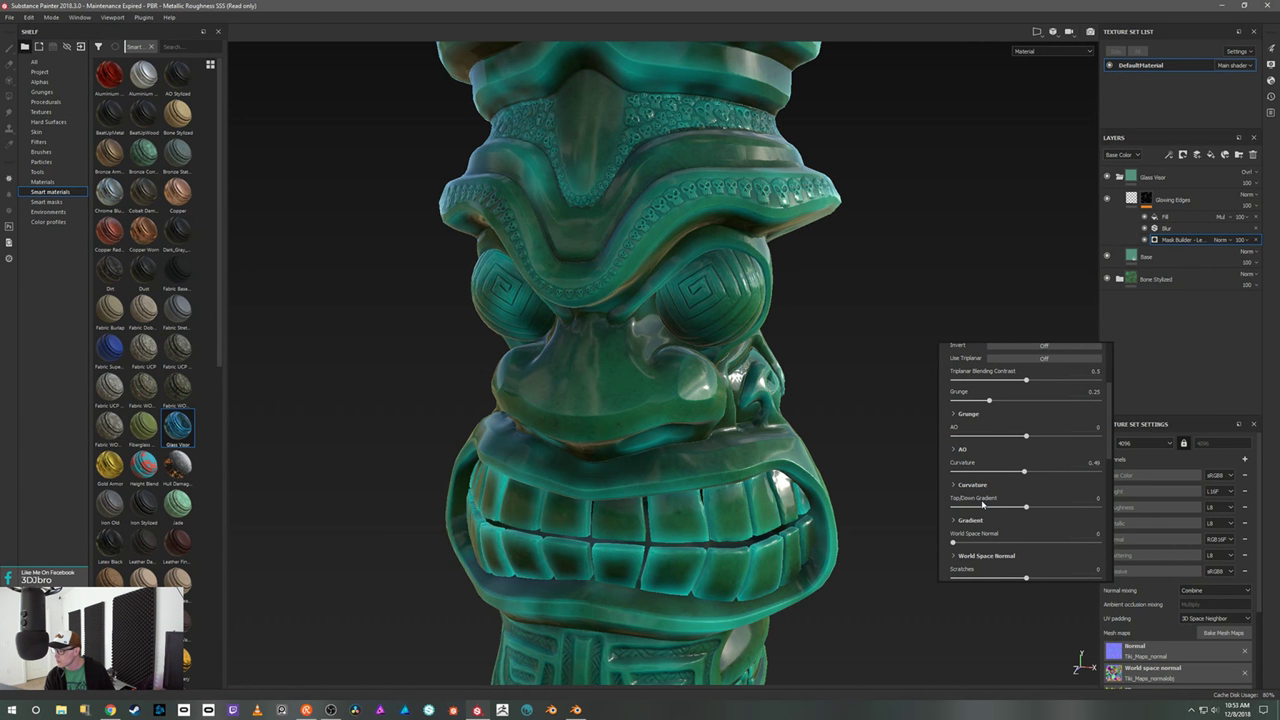
click(955, 485)
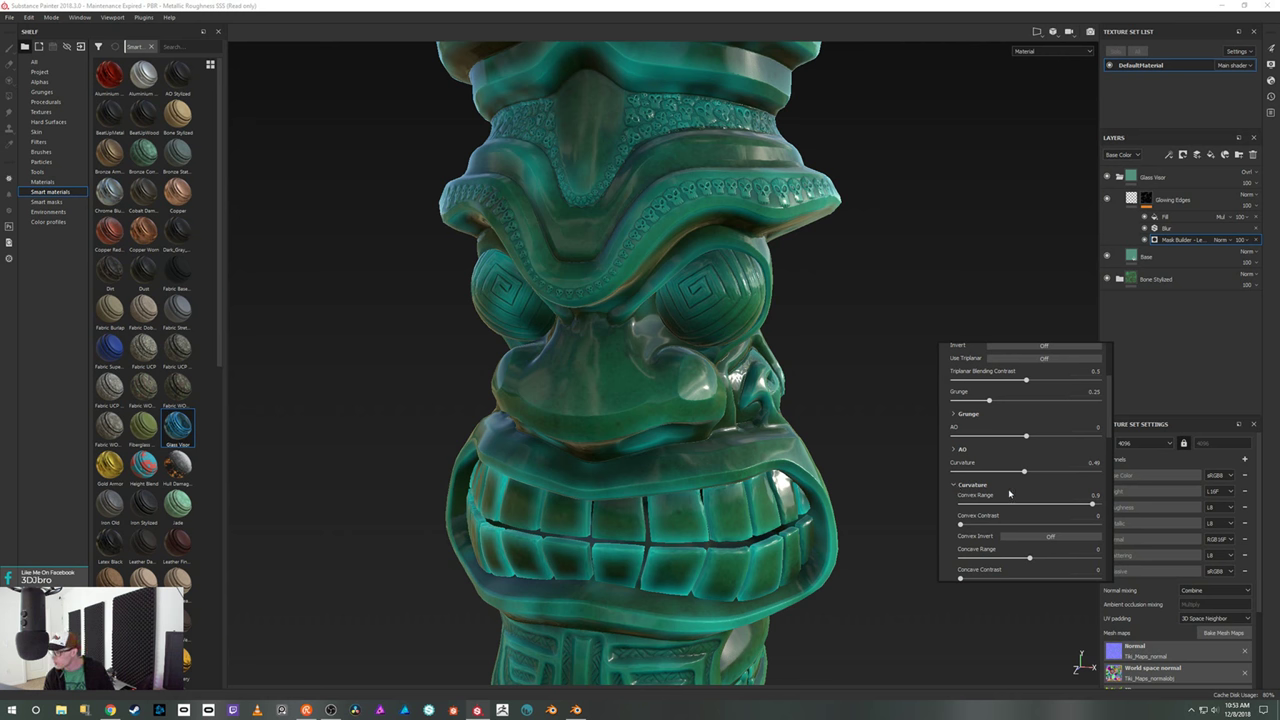
- Set the Mask Builder's Convex Range to about 0.83 and Convex Contrast to 0
scroll(1009, 493, down, 1)
scroll(1009, 493, down, 2)
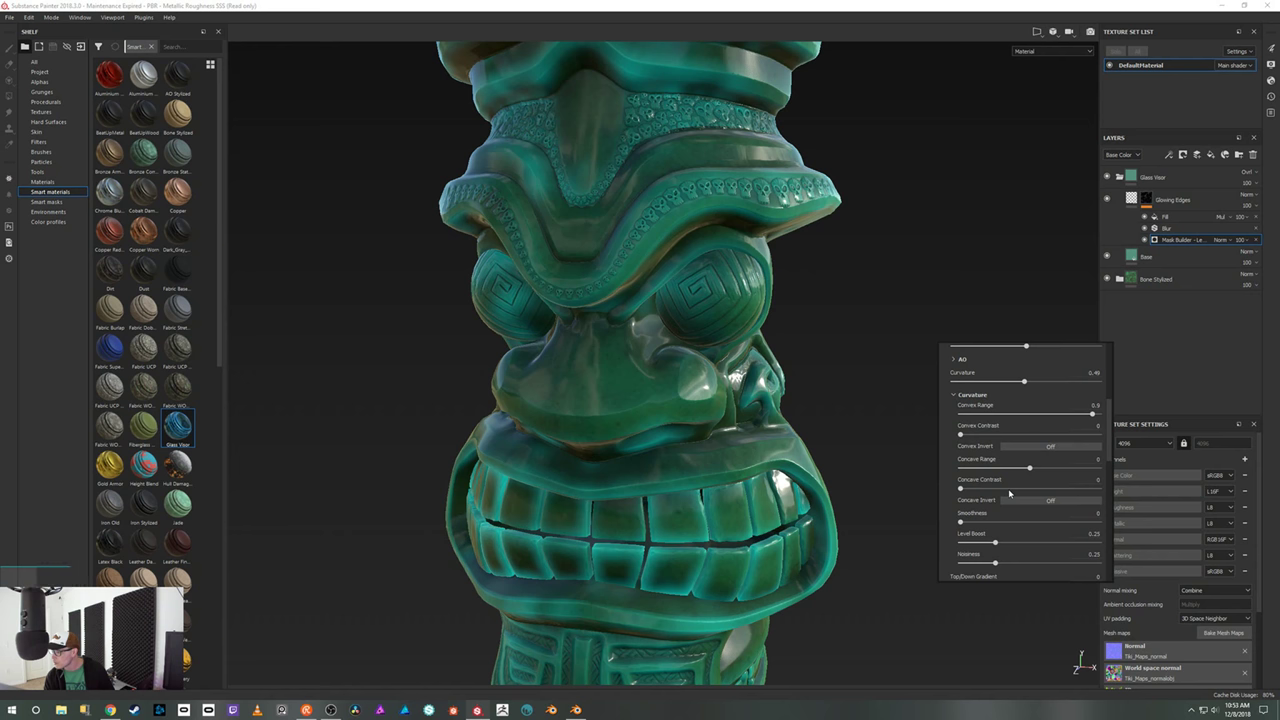
scroll(1009, 493, down, 1)
scroll(1009, 493, down, 1)
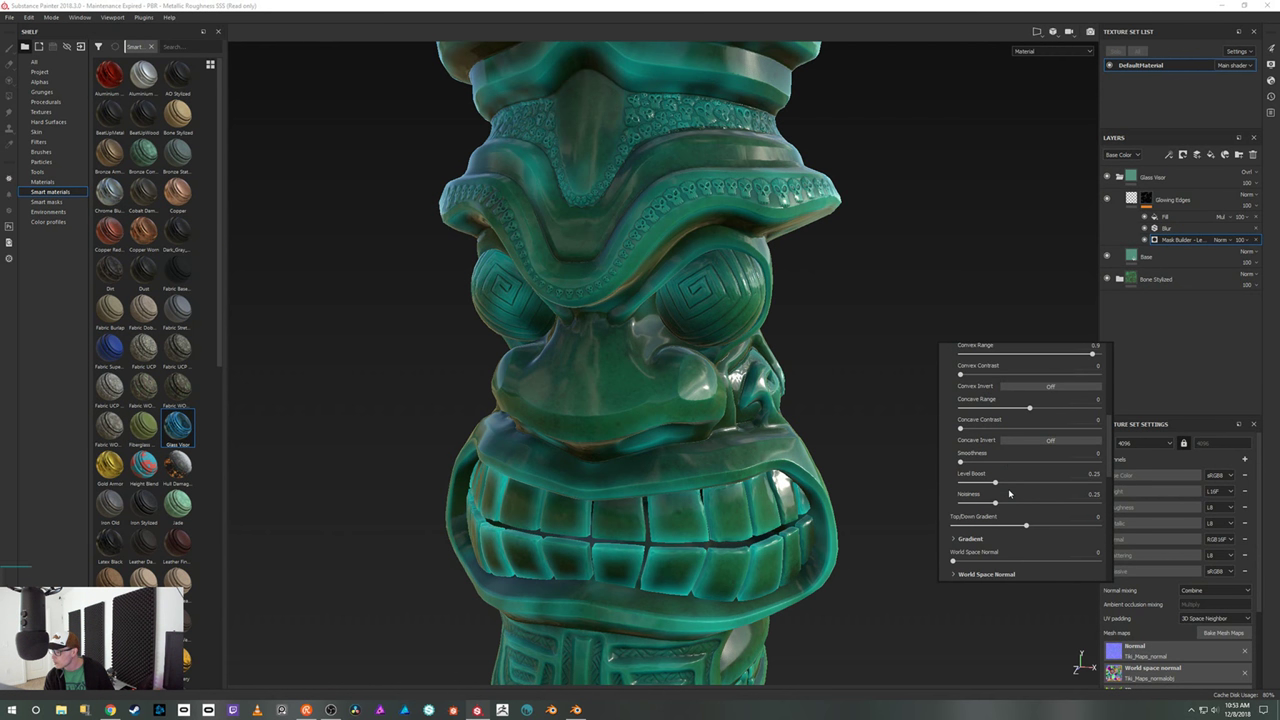
scroll(1010, 493, up, 1)
scroll(1012, 494, up, 1)
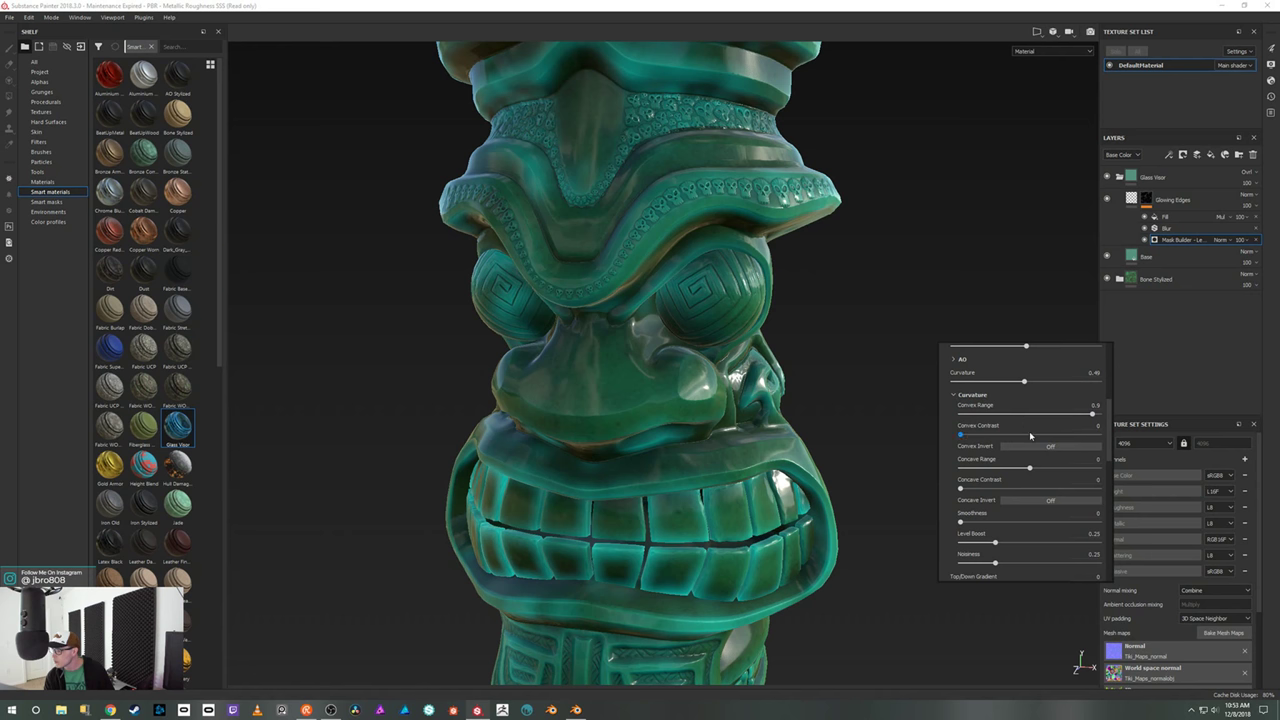
scroll(1029, 458, down, 2)
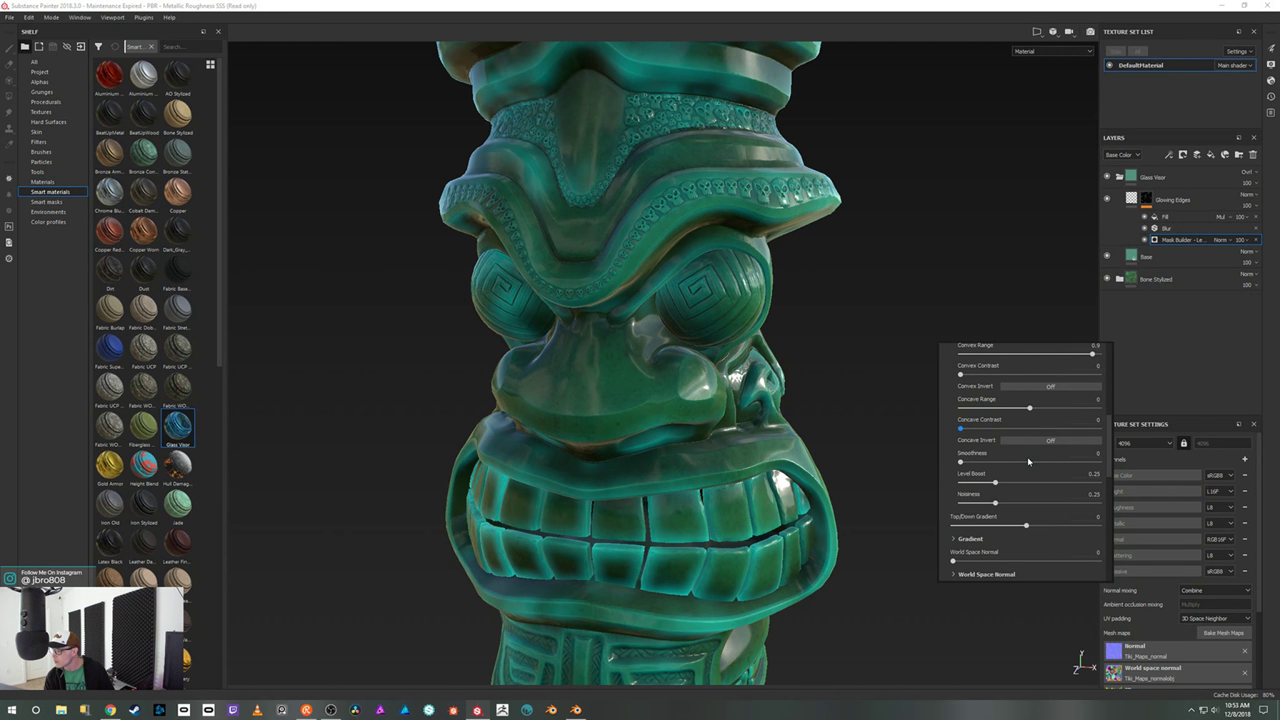
scroll(1029, 461, down, 2)
scroll(1027, 462, down, 2)
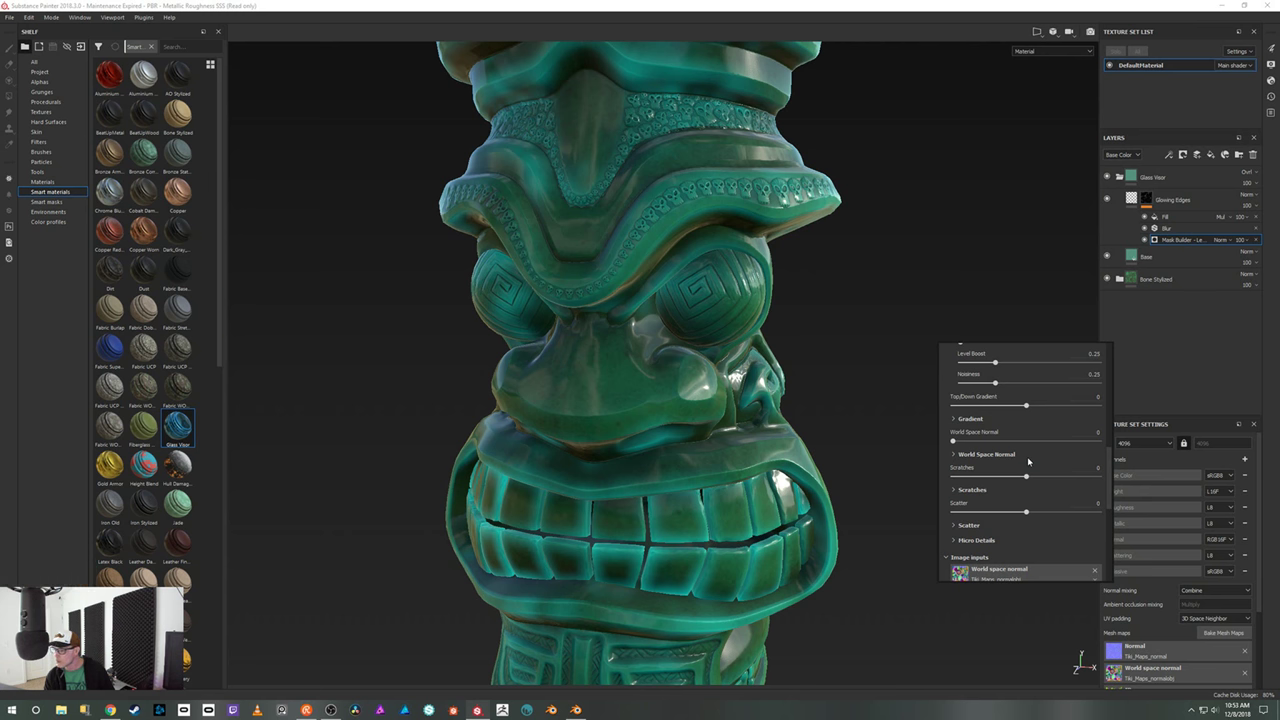
scroll(1028, 460, up, 2)
scroll(1028, 460, up, 3)
scroll(1028, 460, up, 10)
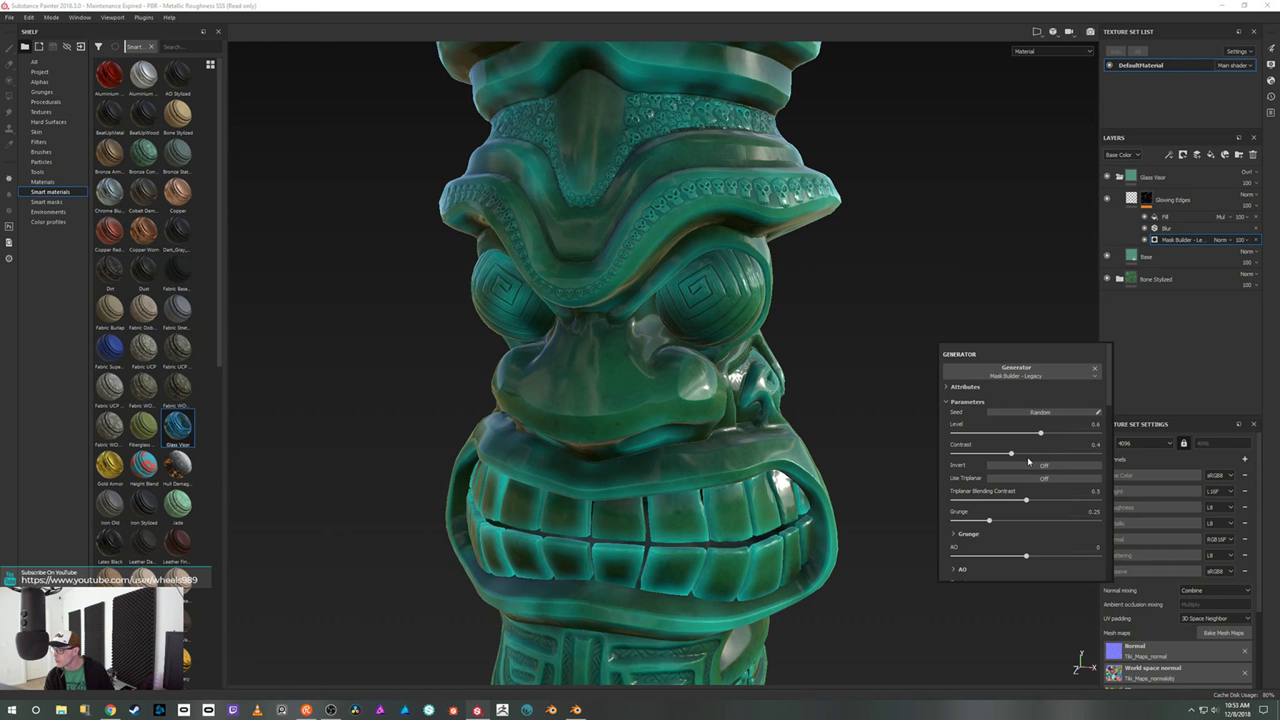
scroll(1028, 460, down, 4)
scroll(1028, 460, down, 2)
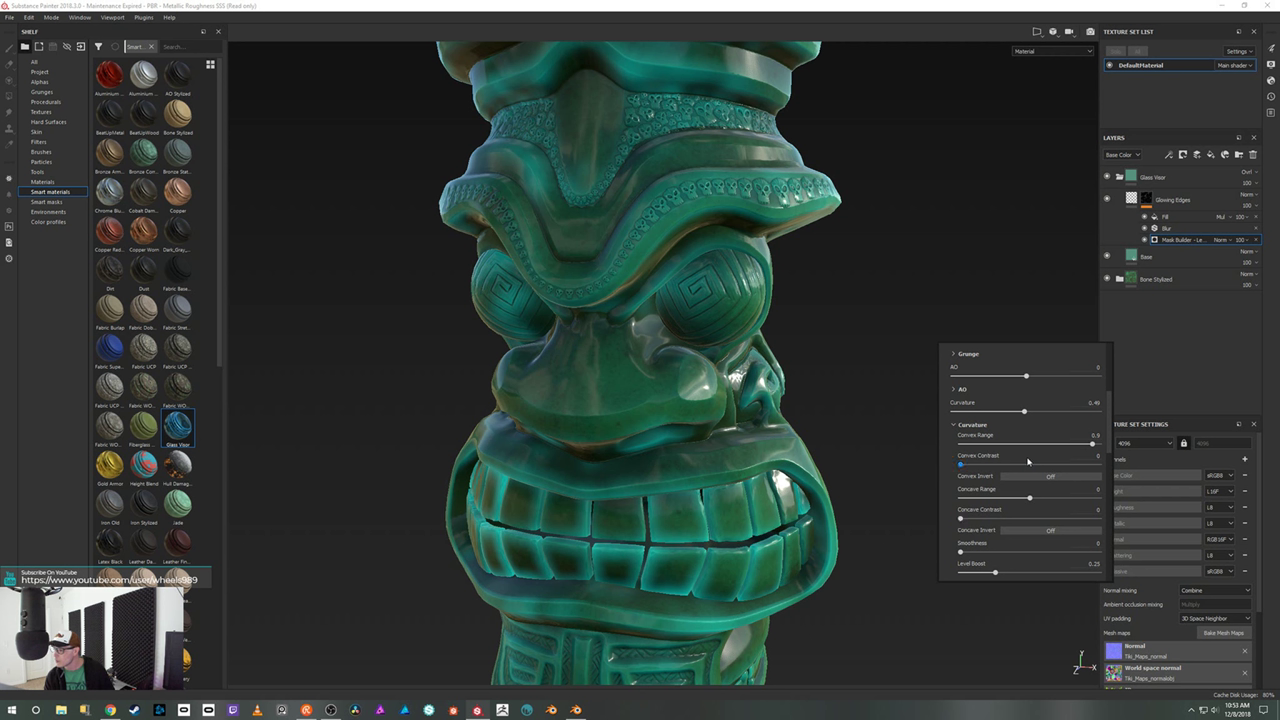
mouse_move(1080, 448)
mouse_down()
mouse_move(1105, 444)
mouse_move(1093, 447)
mouse_up()
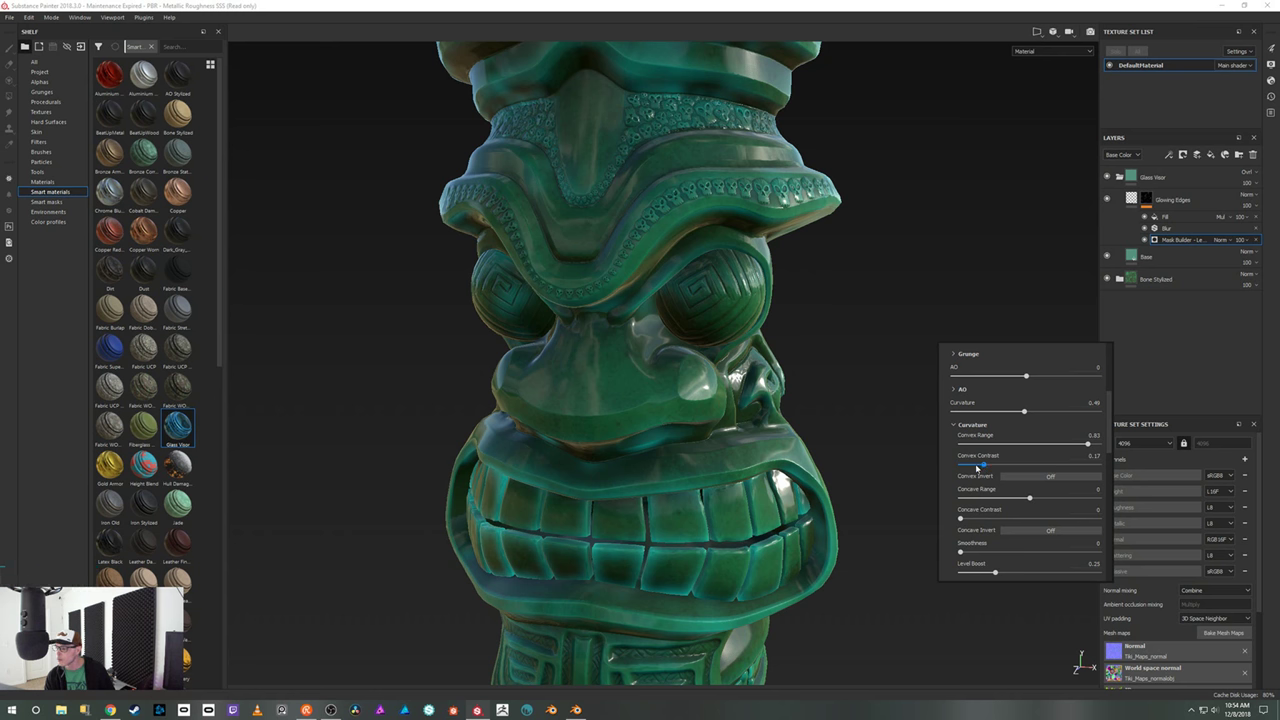
drag(977, 467, 960, 467)
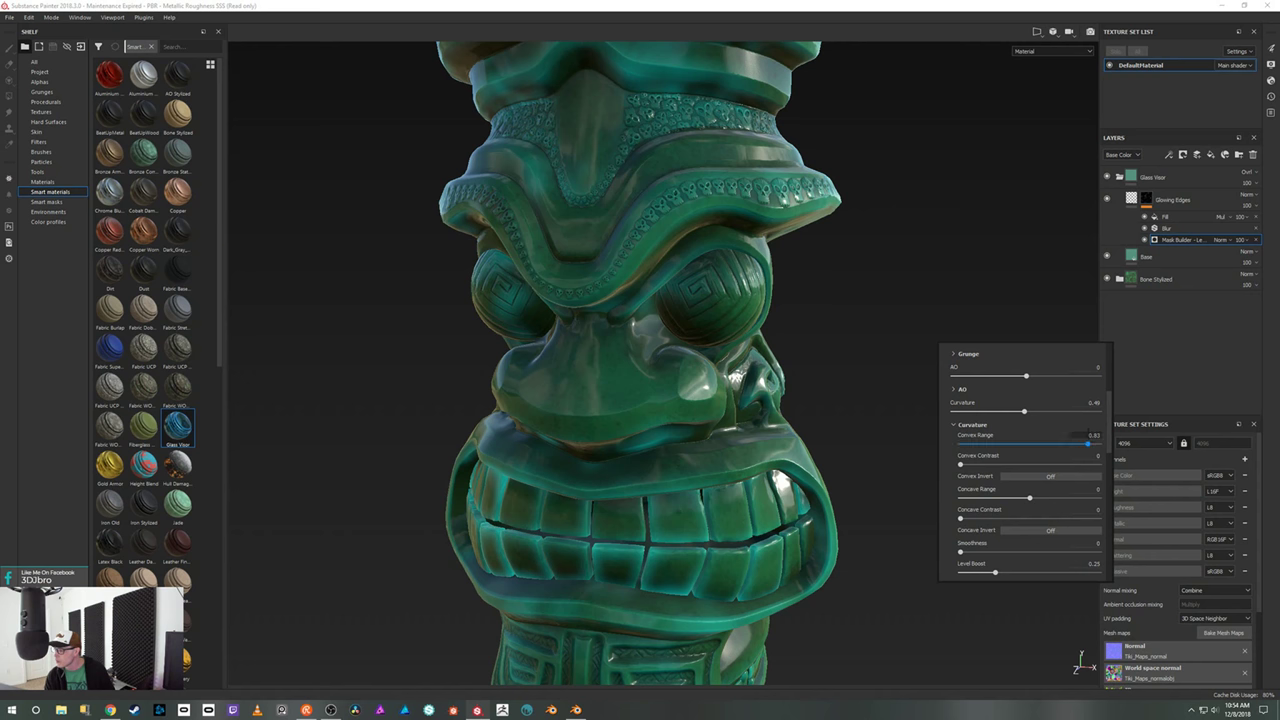
- Set mask Curvature to 0.63, close the Mask Builder parameters and select the Blur filter
drag(1025, 412, 1063, 418)
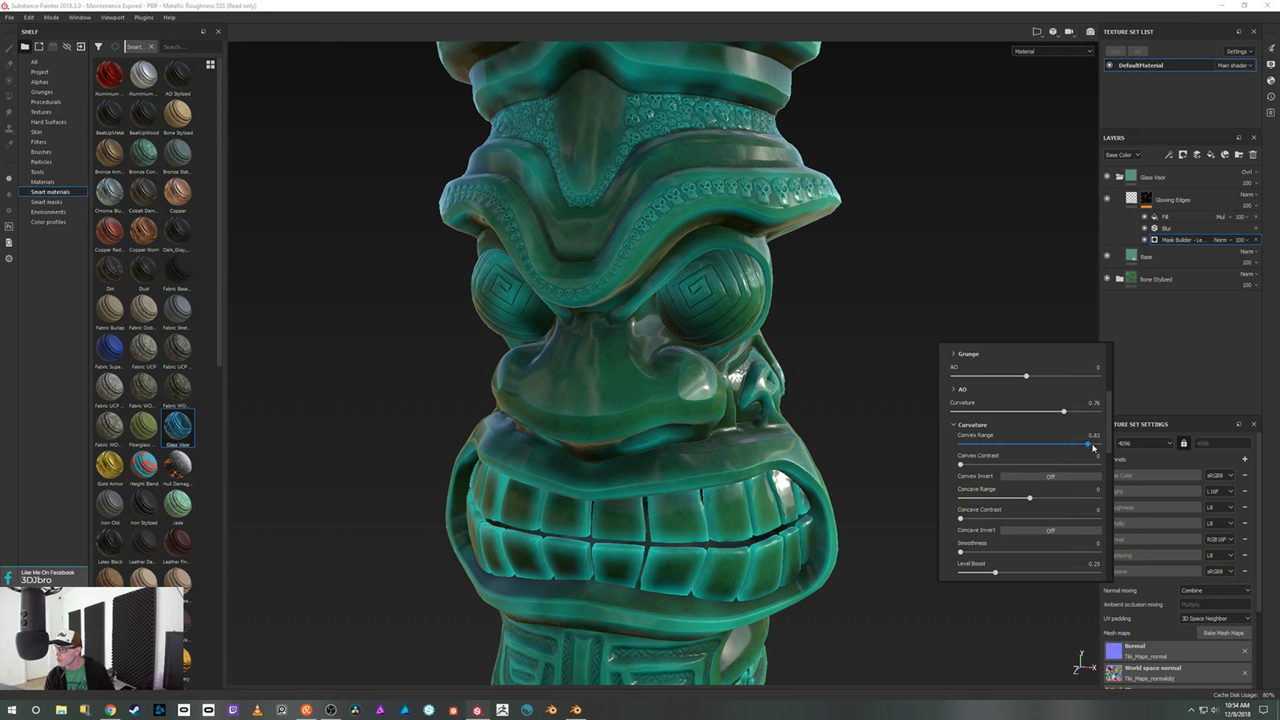
drag(1063, 411, 1054, 411)
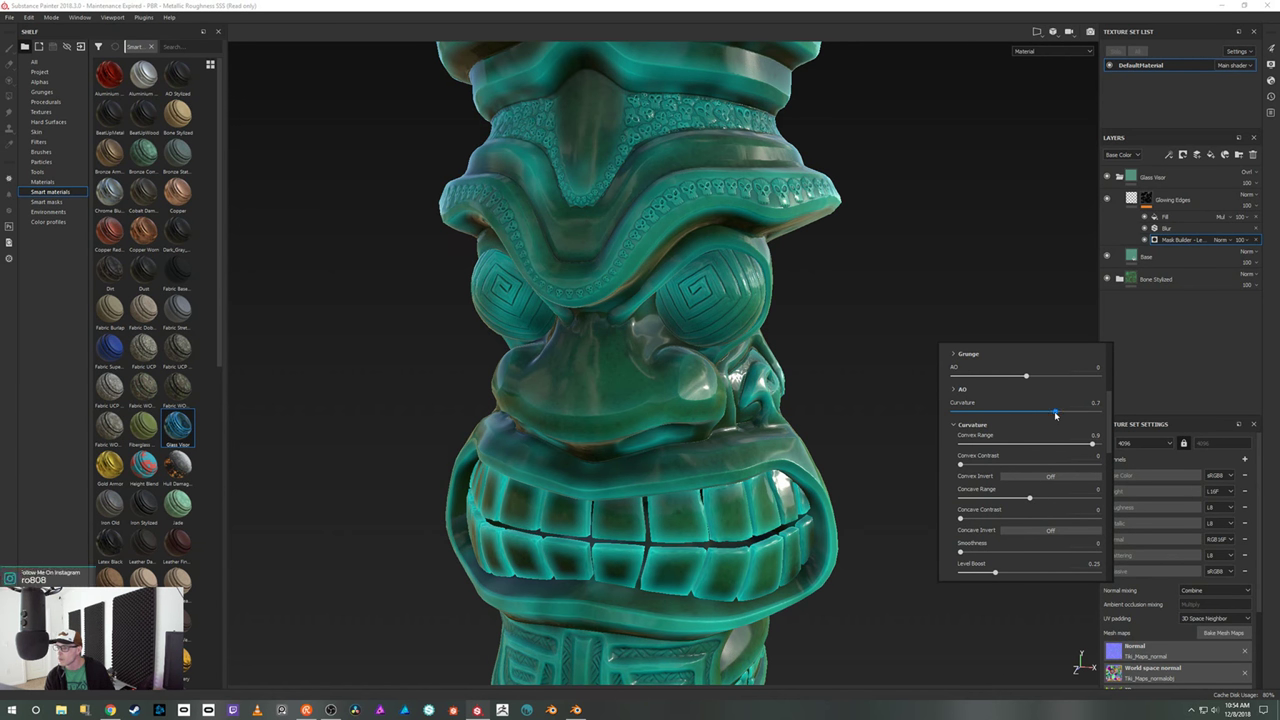
drag(1047, 415, 1046, 414)
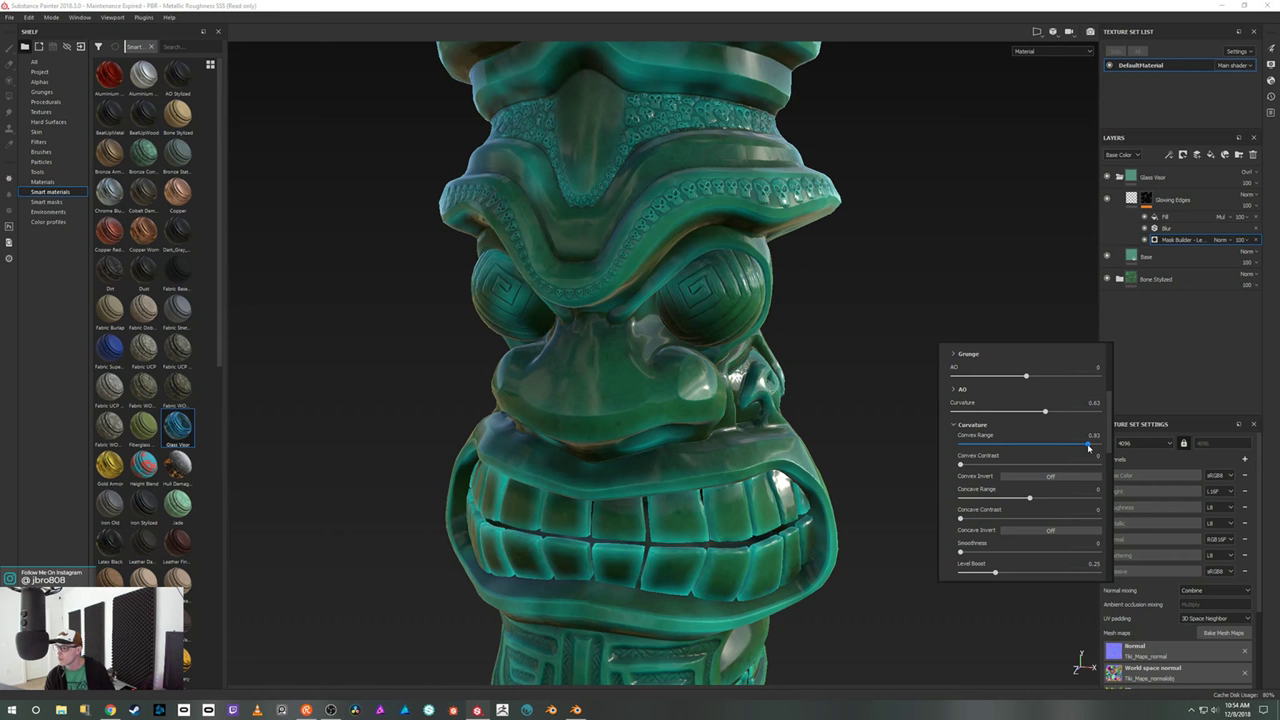
click(919, 435)
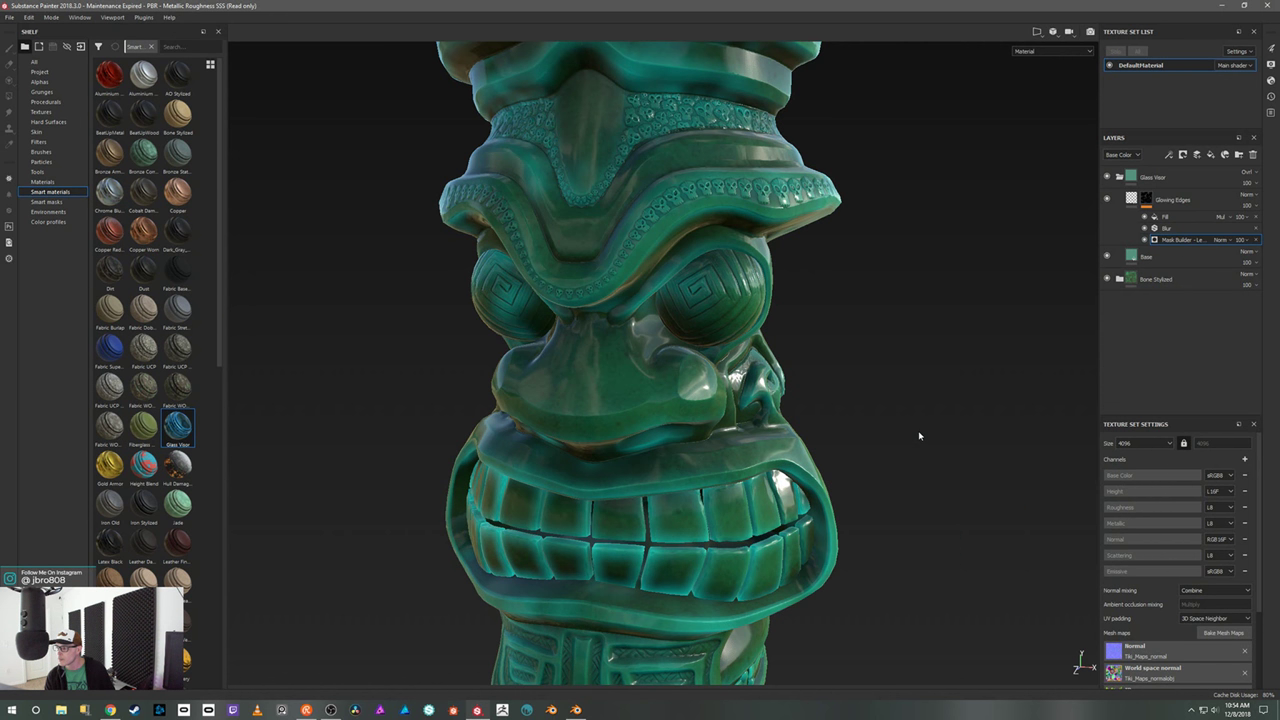
click(1186, 229)
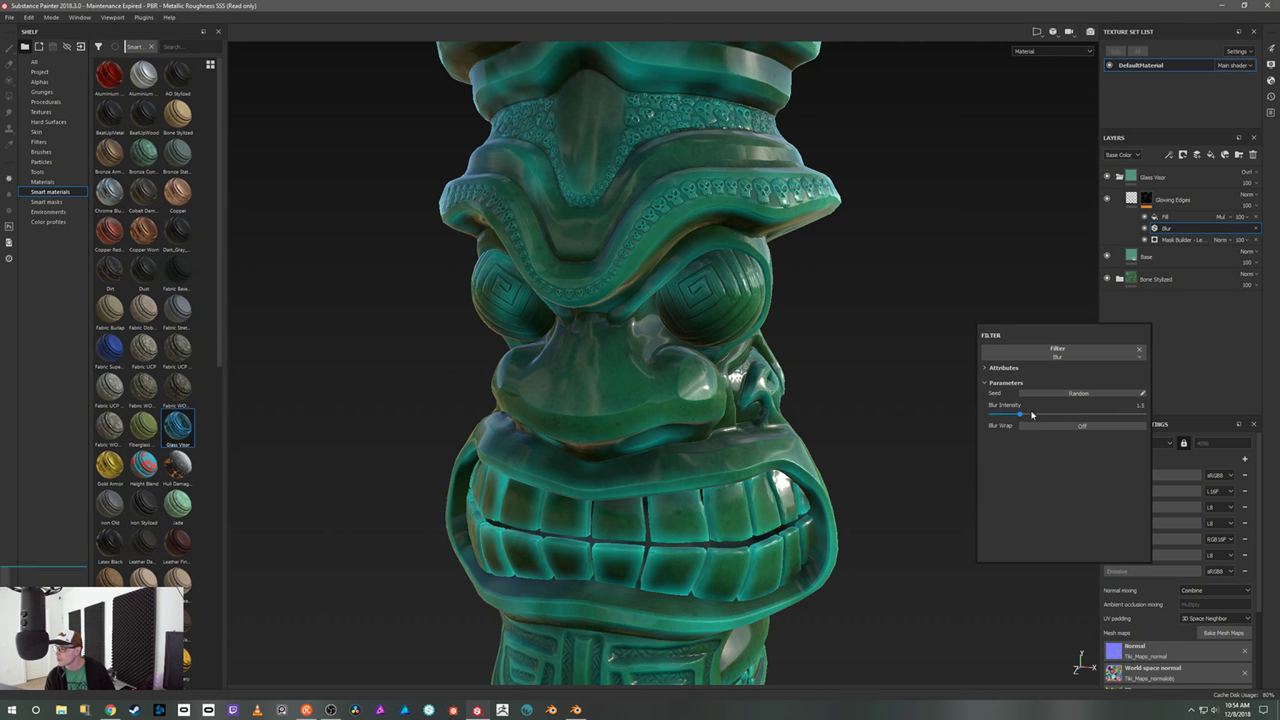
- Set Blur Intensity to 2.12, close the filter window and rotate the lighting
drag(1019, 413, 1032, 416)
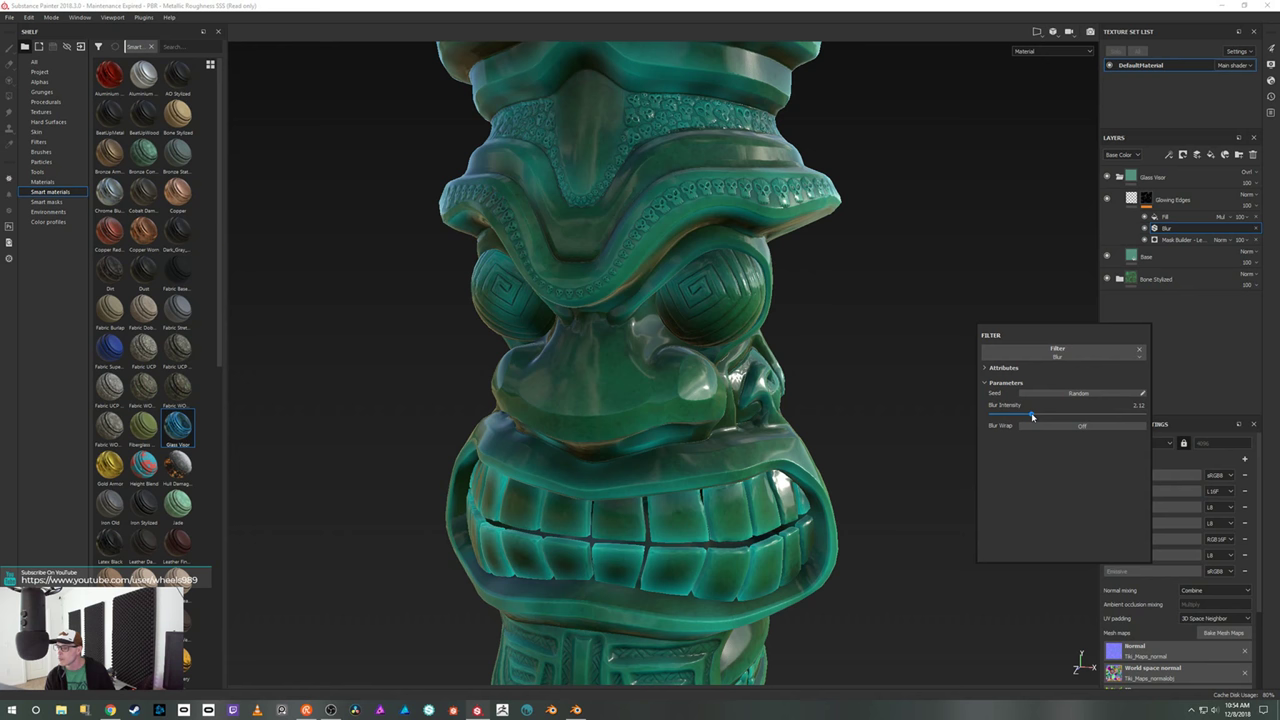
click(927, 425)
mouse_move(940, 423)
shift+right_down()
mouse_move(929, 409)
mouse_move(975, 409)
mouse_move(949, 417)
shift+right_up()
- Orbit and zoom the camera to a three-quarter close-up of the totem's mouth and base
mouse_move(949, 417)
alt+mouse_down()
mouse_move(1040, 412)
mouse_move(948, 428)
alt+mouse_up()
alt+right_drag(948, 428, 914, 391)
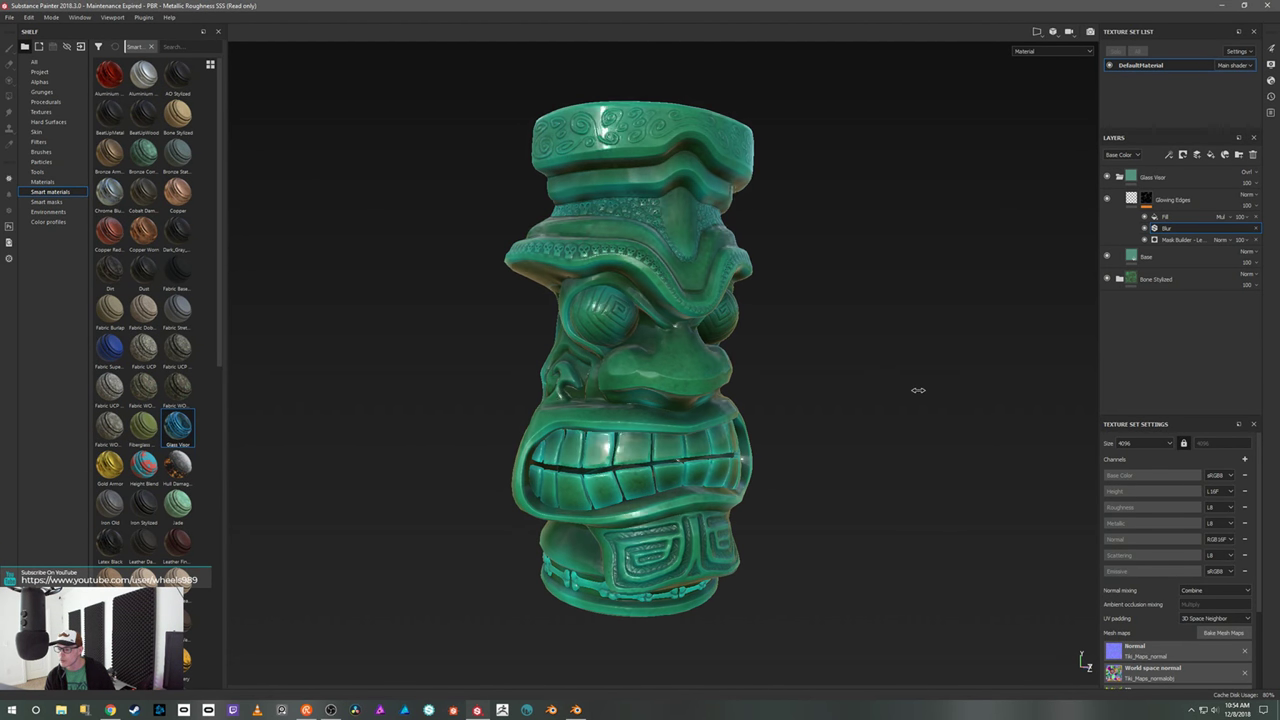
alt+drag(889, 437, 905, 363)
alt+drag(794, 494, 800, 503)
alt+right_drag(800, 503, 675, 542)
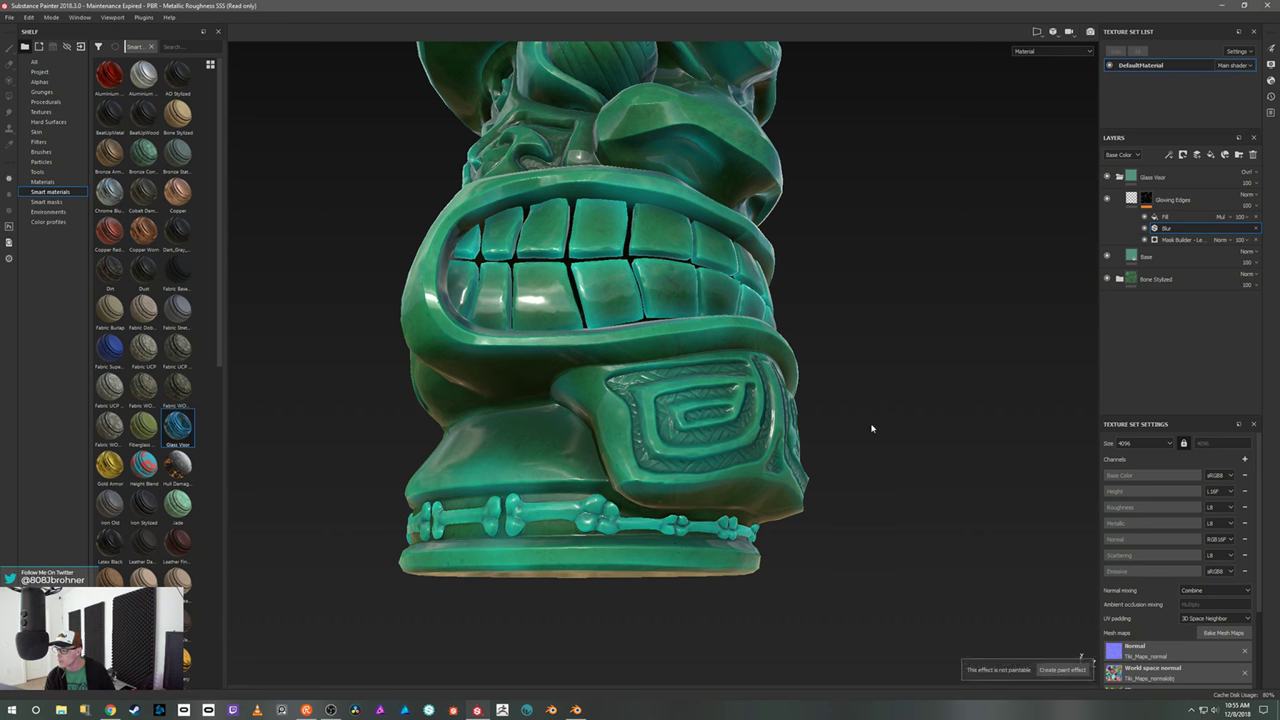
mouse_move(903, 400)
alt+mouse_down()
mouse_move(869, 429)
mouse_move(811, 436)
mouse_move(868, 454)
mouse_move(894, 429)
mouse_move(878, 378)
alt+mouse_up()
mouse_move(878, 378)
shift+right_down()
mouse_move(837, 386)
mouse_move(883, 394)
shift+right_up()
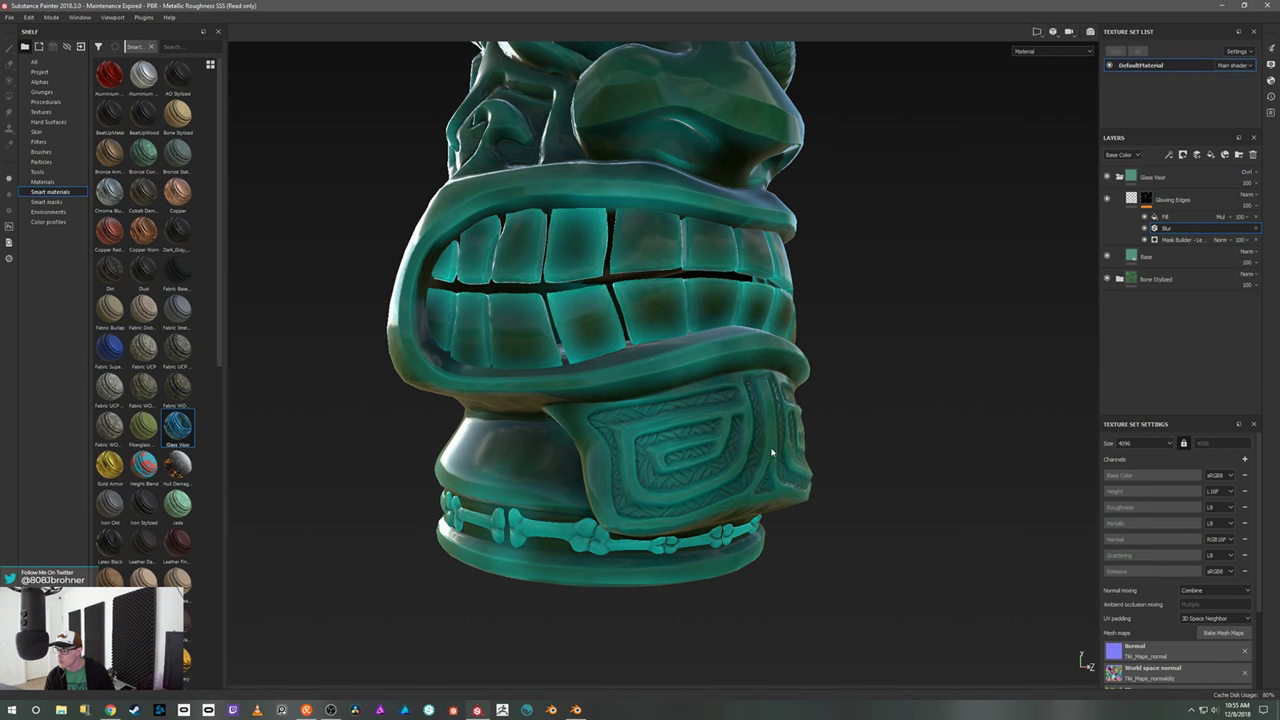
alt+drag(562, 547, 863, 461)
alt+drag(906, 363, 883, 257)
alt+right_drag(883, 257, 940, 369)
alt+middle_drag(940, 369, 889, 403)
alt+drag(889, 403, 888, 463)
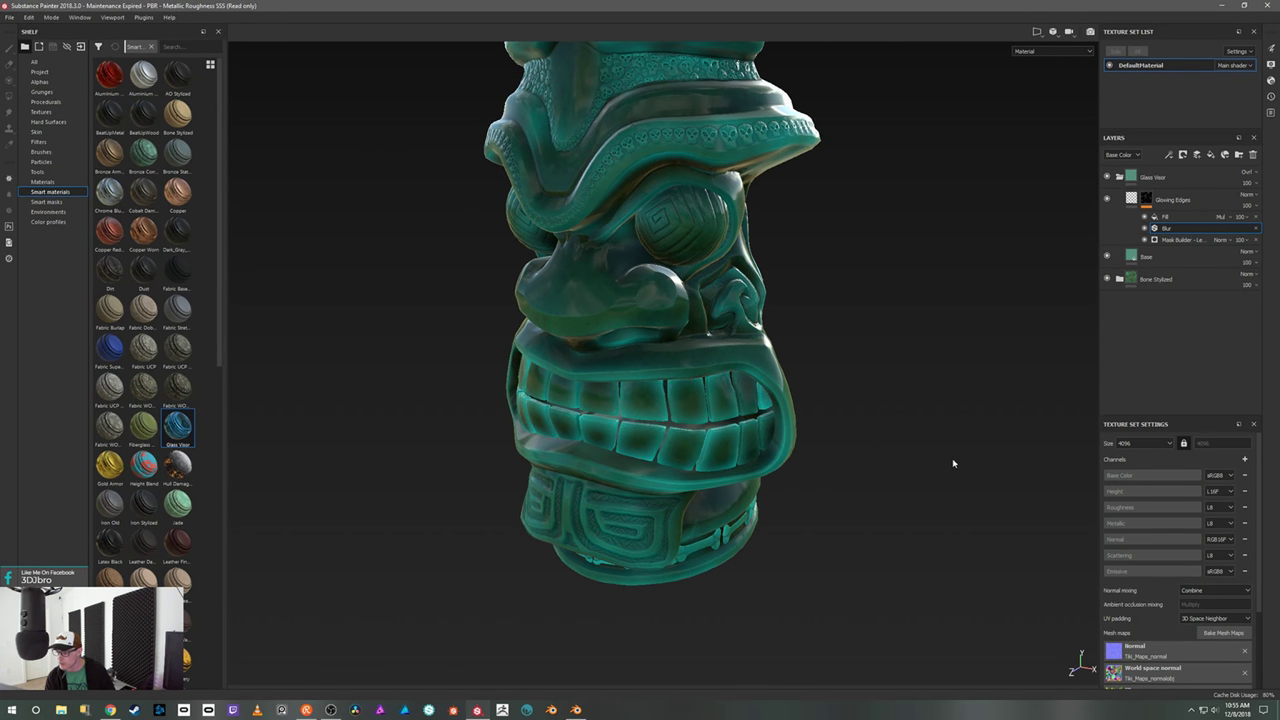
alt+drag(929, 466, 937, 343)
alt+middle_drag(937, 343, 966, 400)
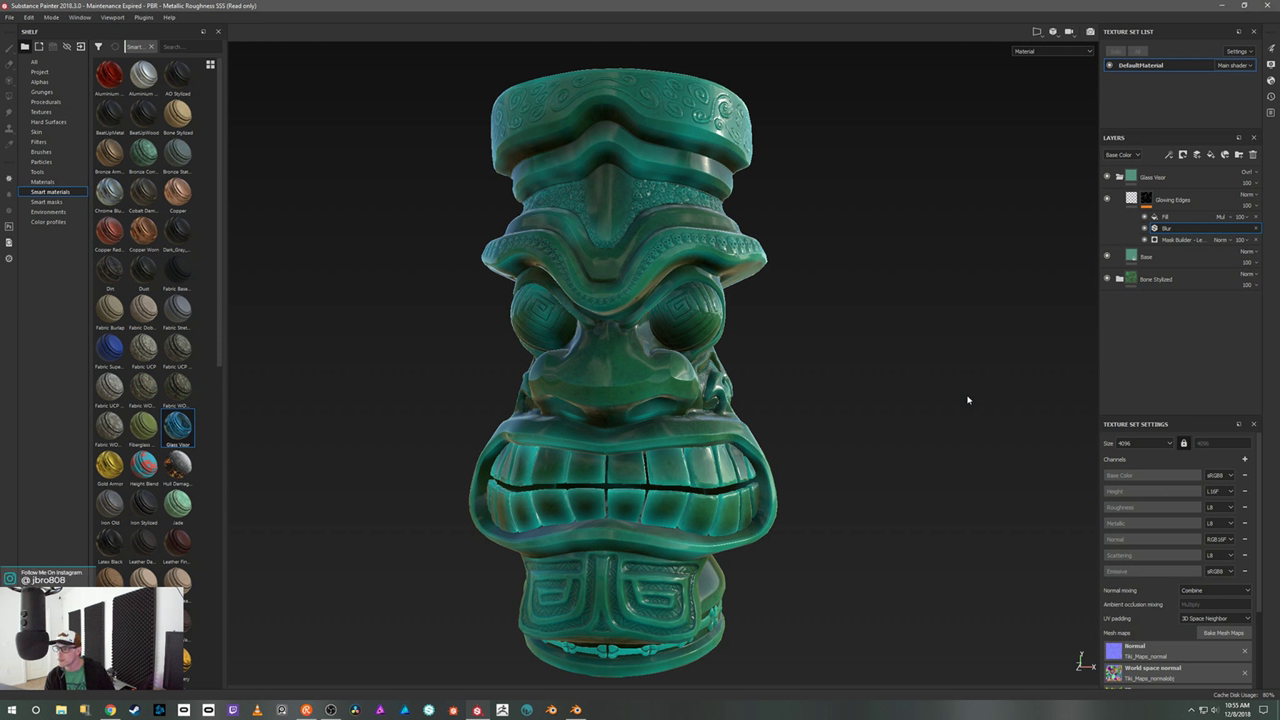
- Switch to Iray rendering, rotate the environment, and set Emissive Intensity to 2
key(F10)
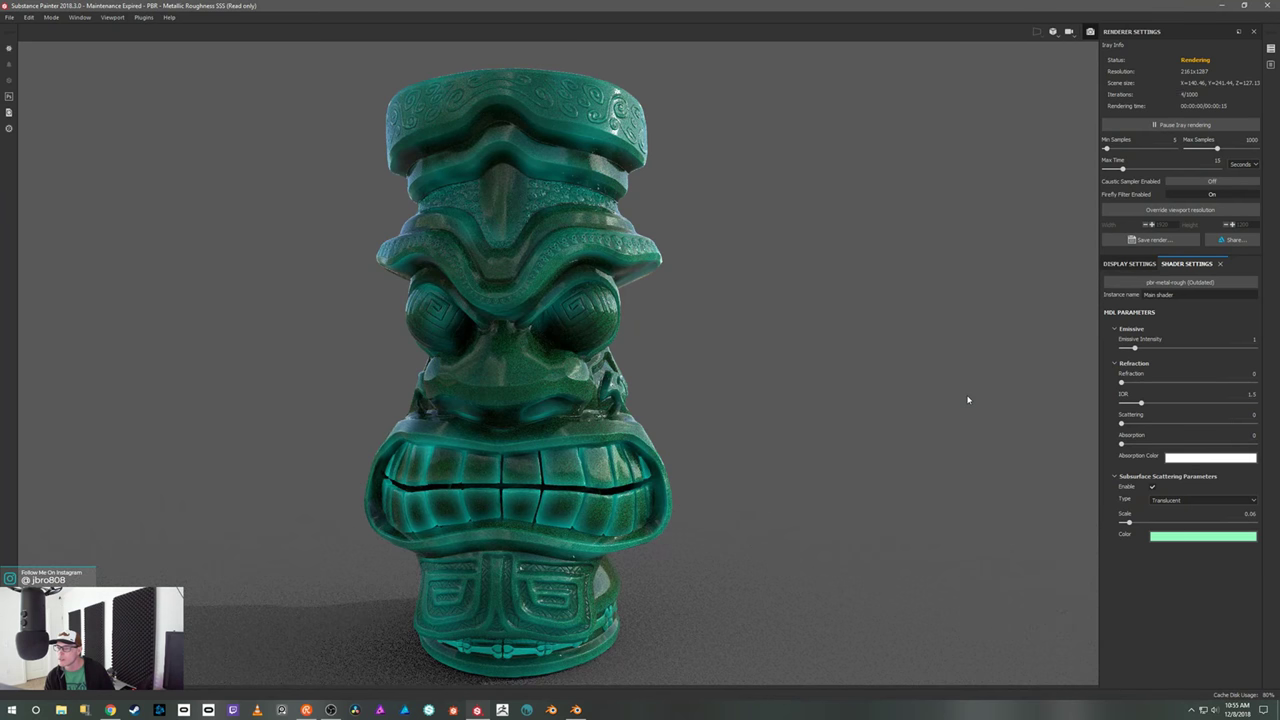
shift+right_drag(960, 398, 928, 409)
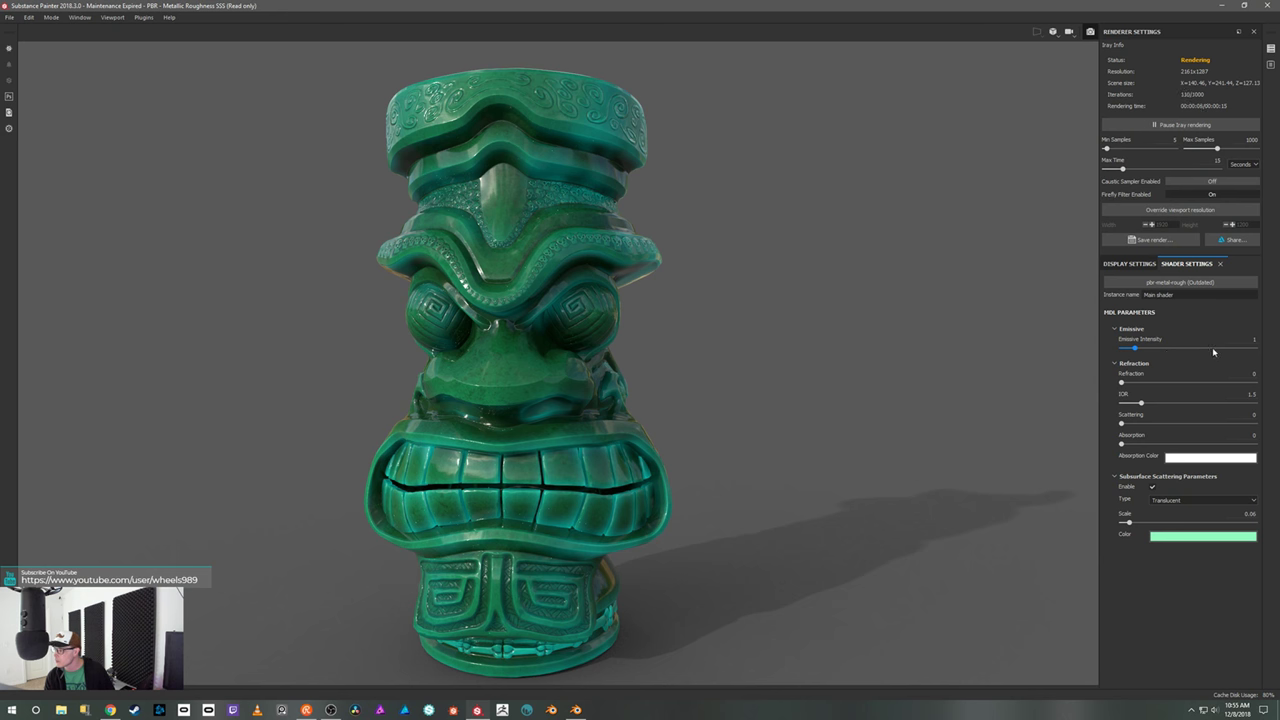
click(1212, 348)
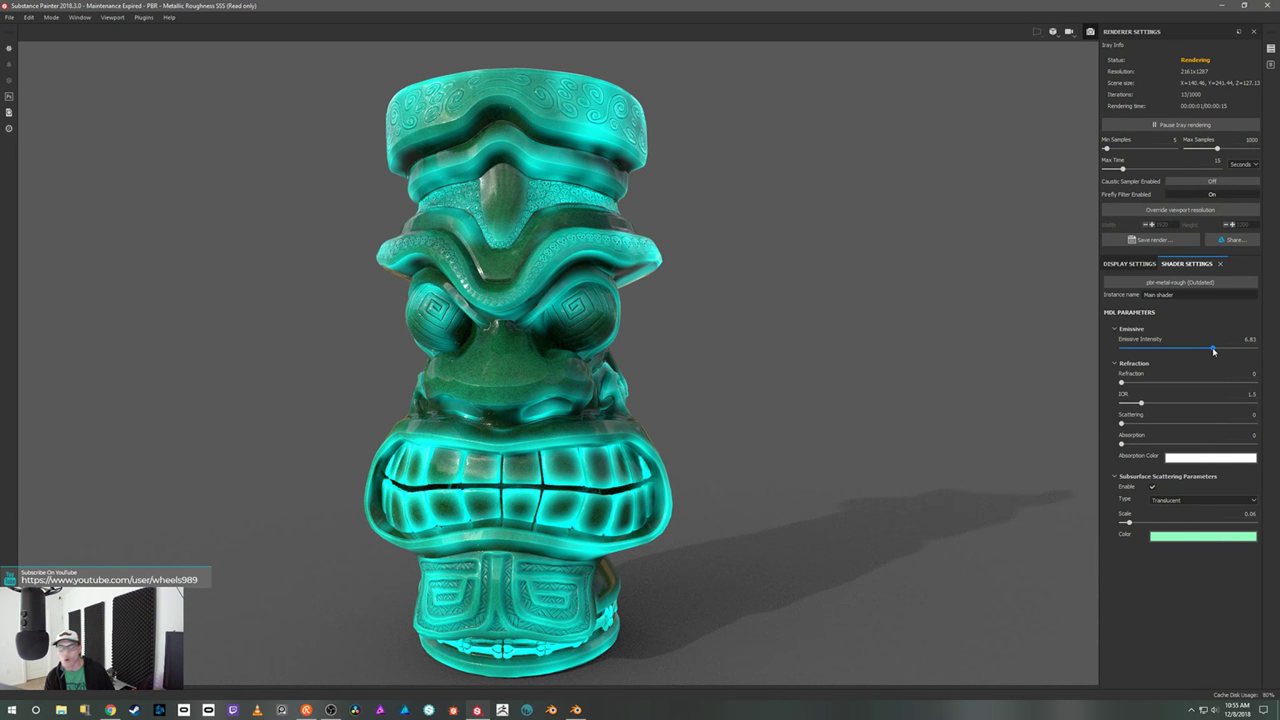
click(1132, 349)
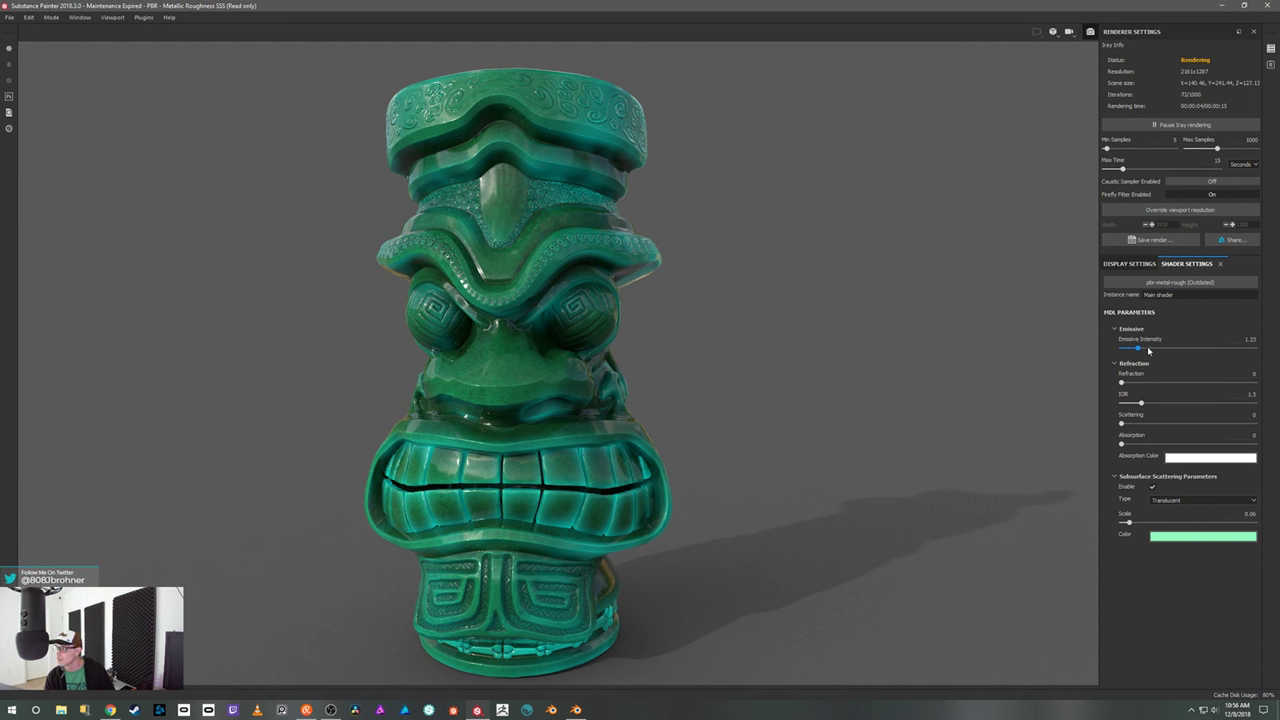
click(1250, 340)
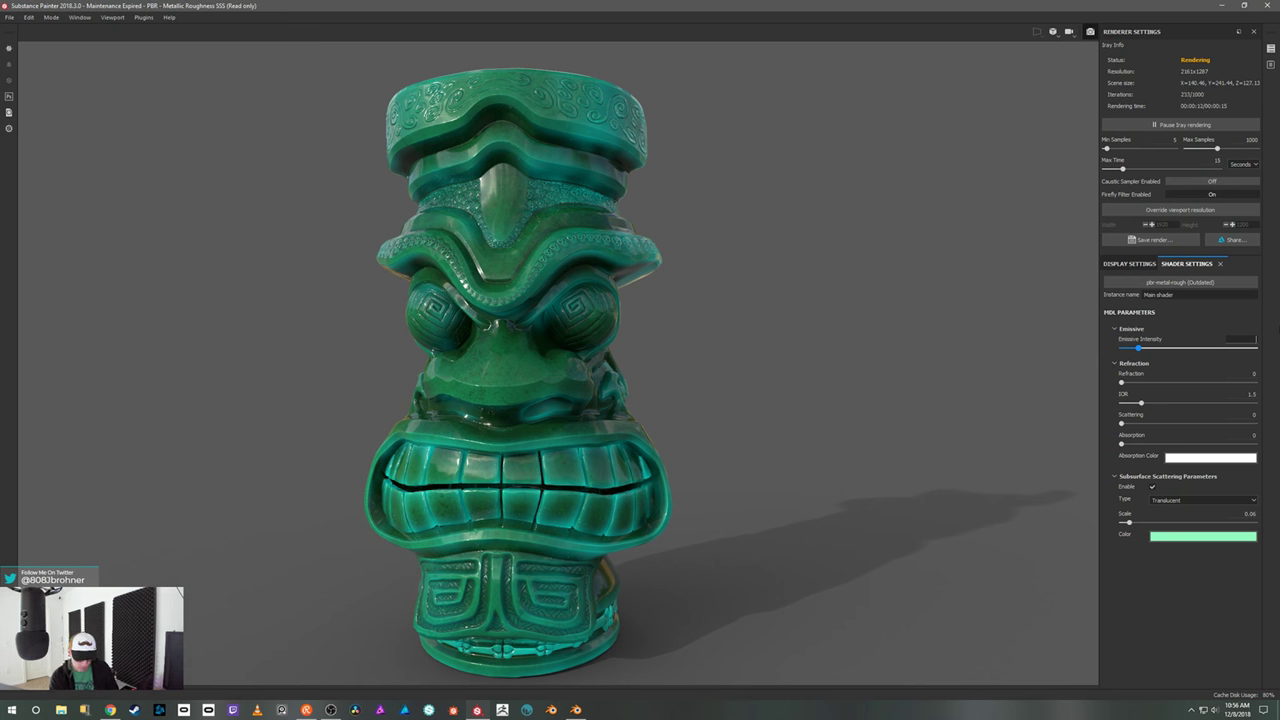
text(2)
key(Return)
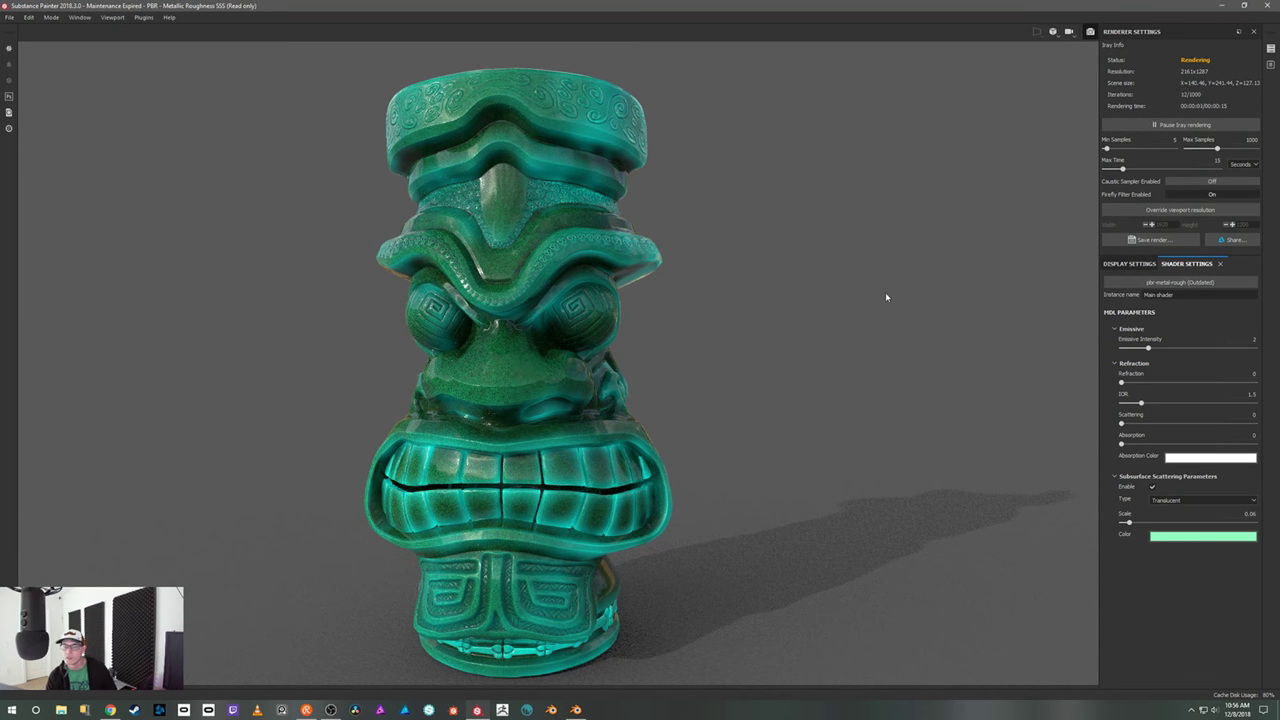
- Orbit and pan the camera to frame the tiki mug further right
alt+drag(783, 335, 854, 354)
alt+middle_drag(779, 385, 828, 362)
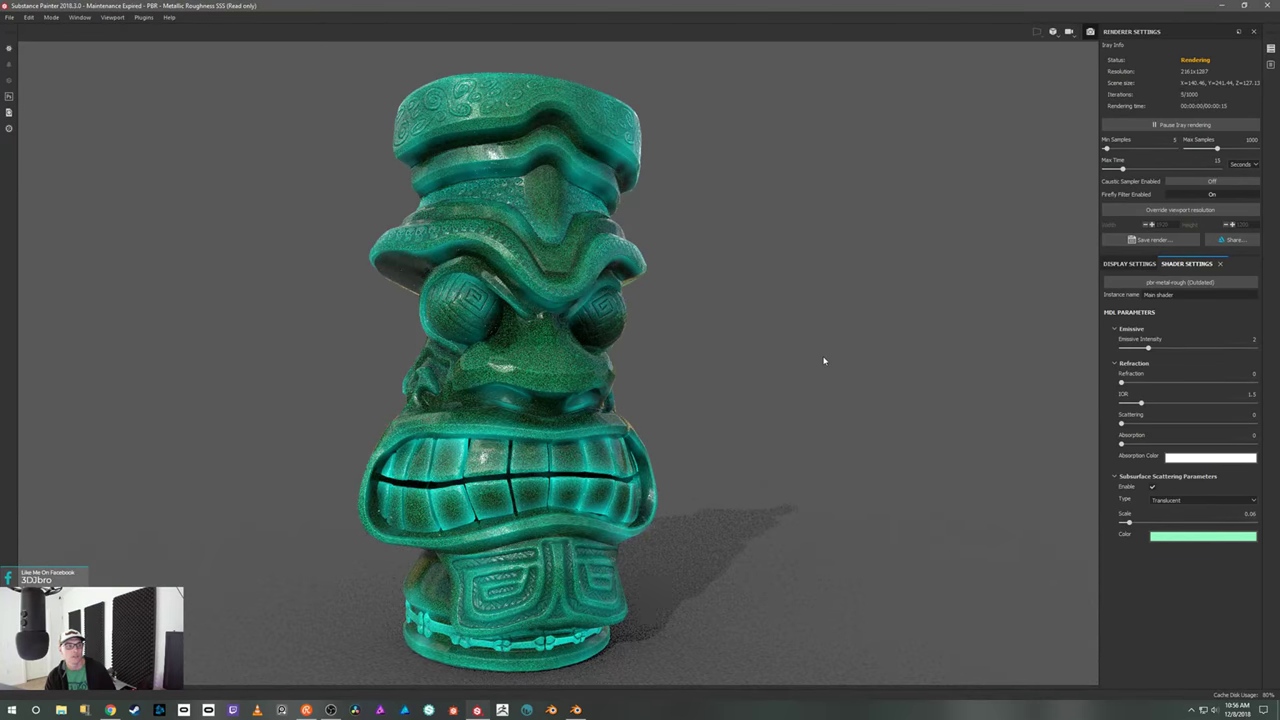
alt+middle_drag(817, 363, 856, 354)
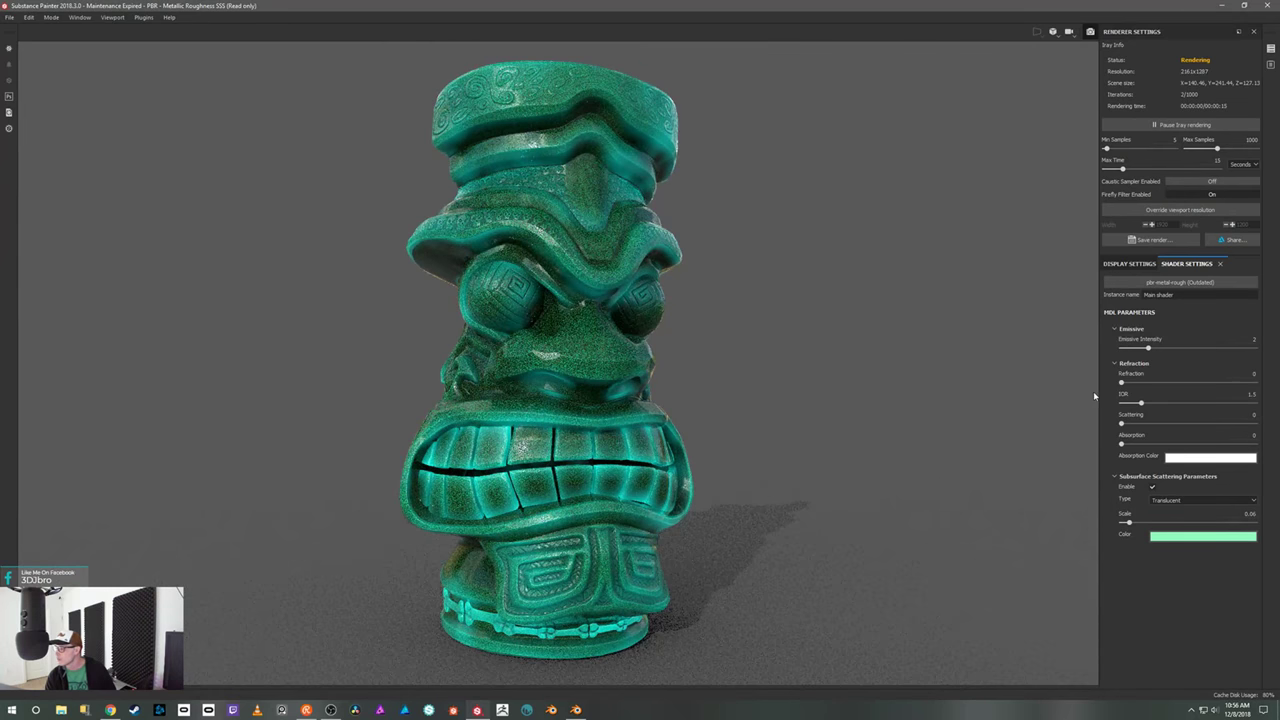
- Turn Iray's Caustic Sampler on and switch to Display Settings
click(1191, 183)
click(1191, 193)
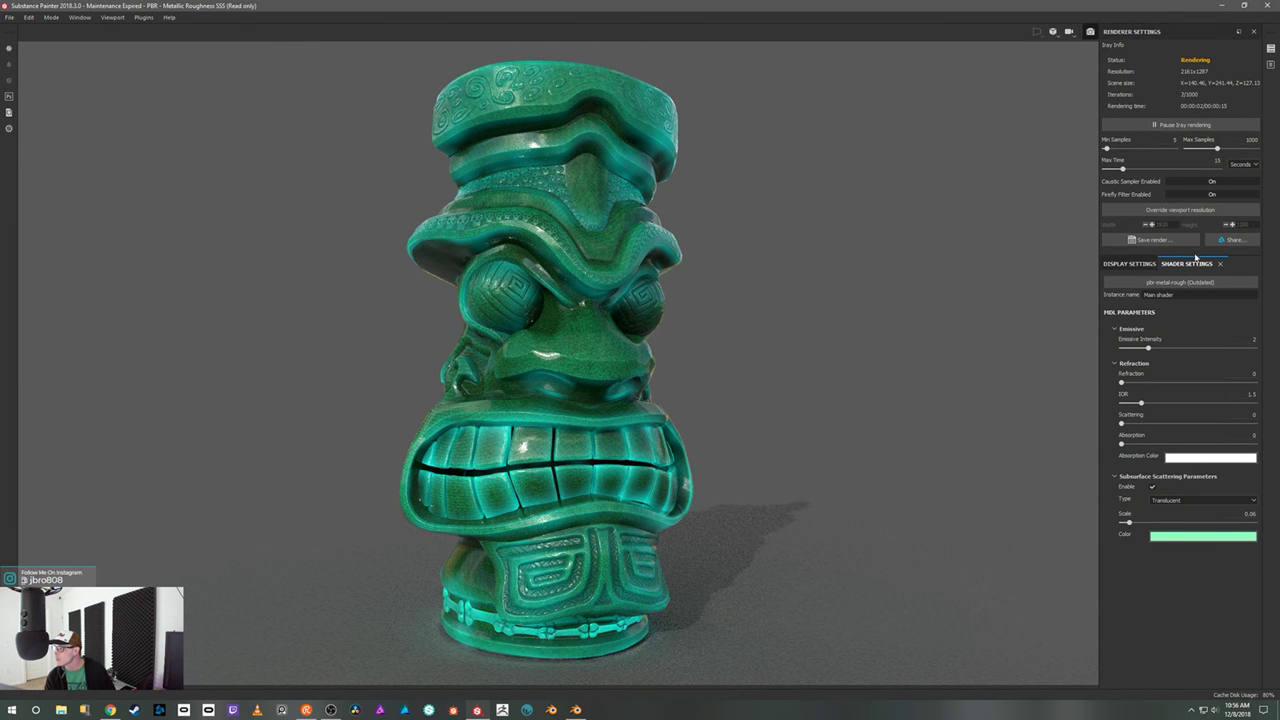
click(1129, 265)
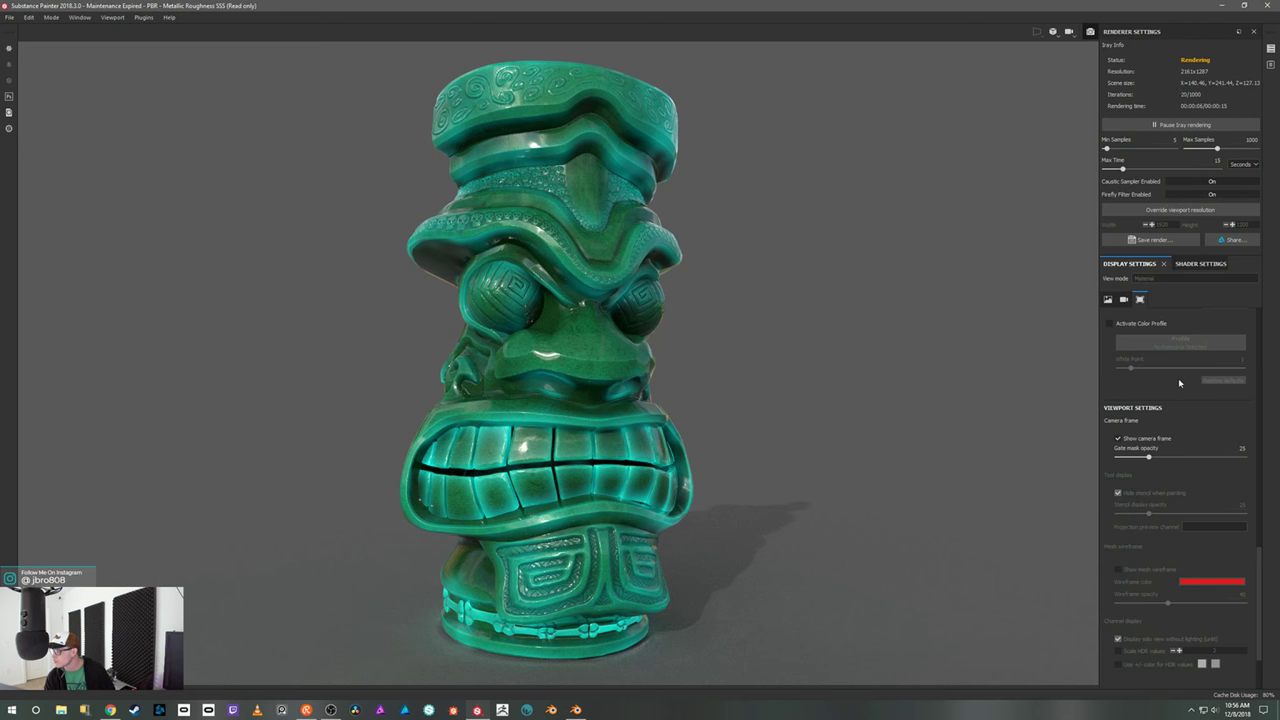
- Enable temporal anti-aliasing, Color Correction and DOF
scroll(1178, 383, up, 3)
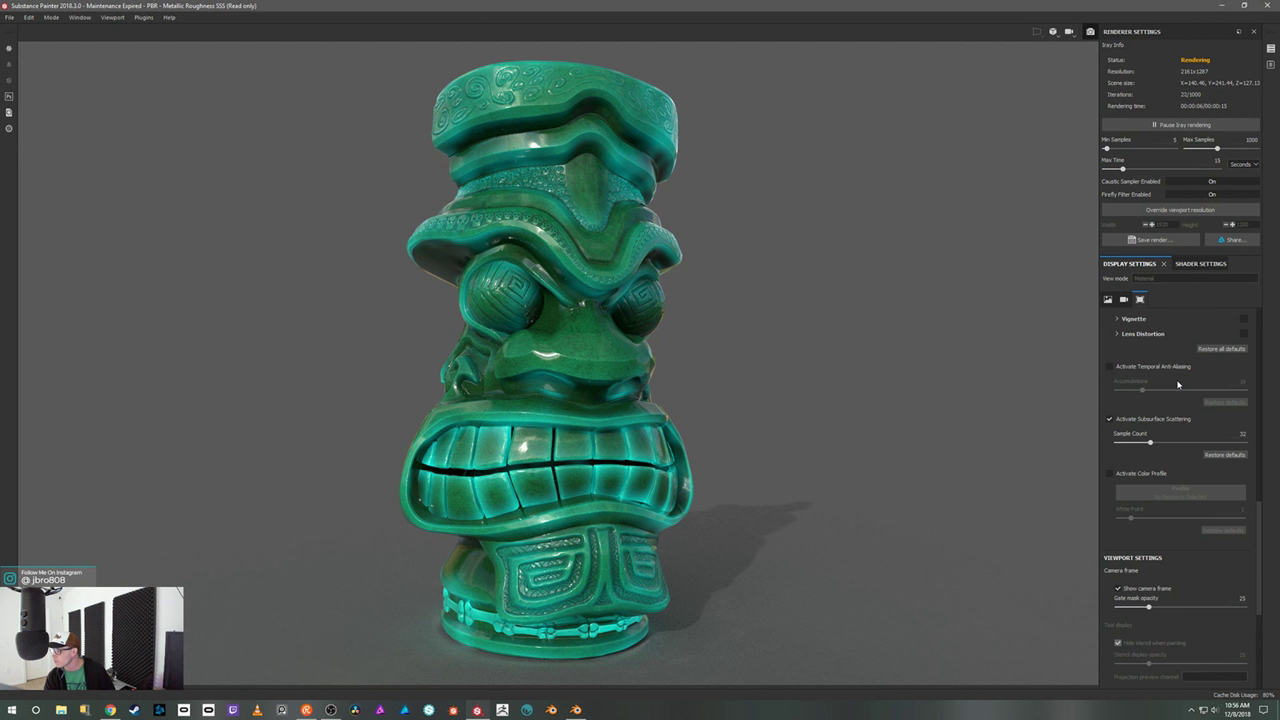
click(1109, 368)
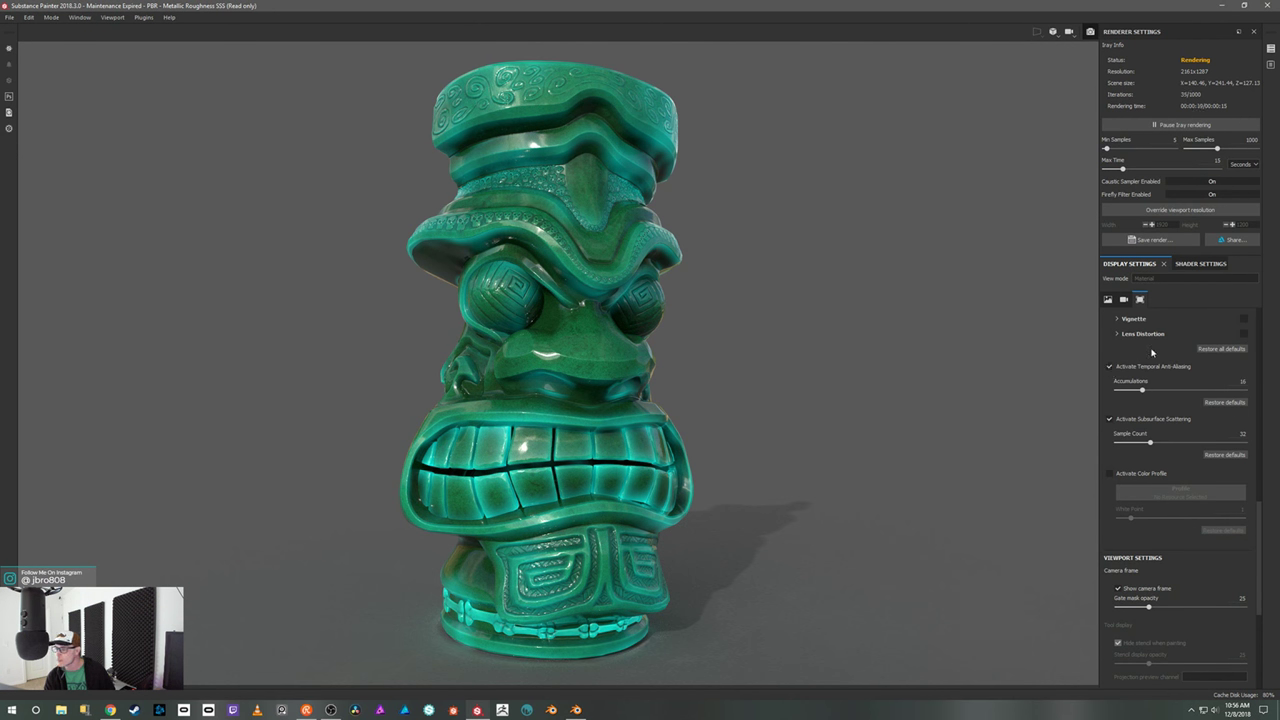
scroll(1151, 352, up, 2)
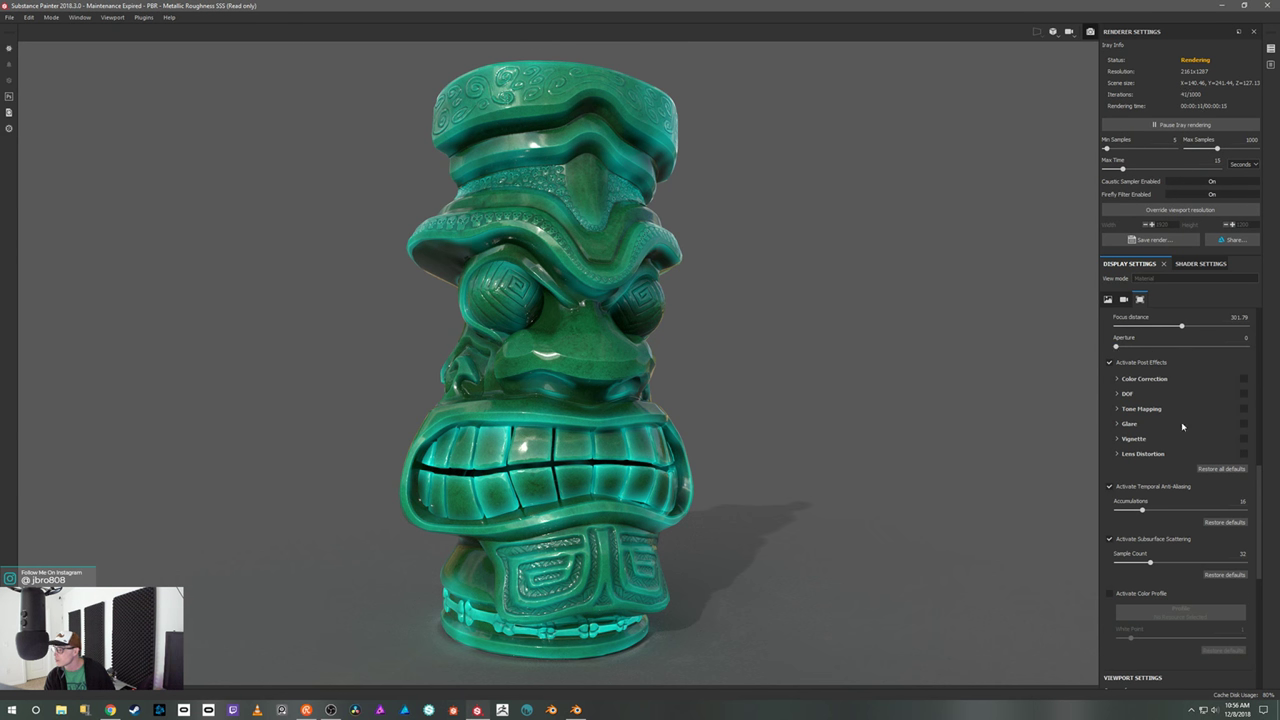
click(1244, 378)
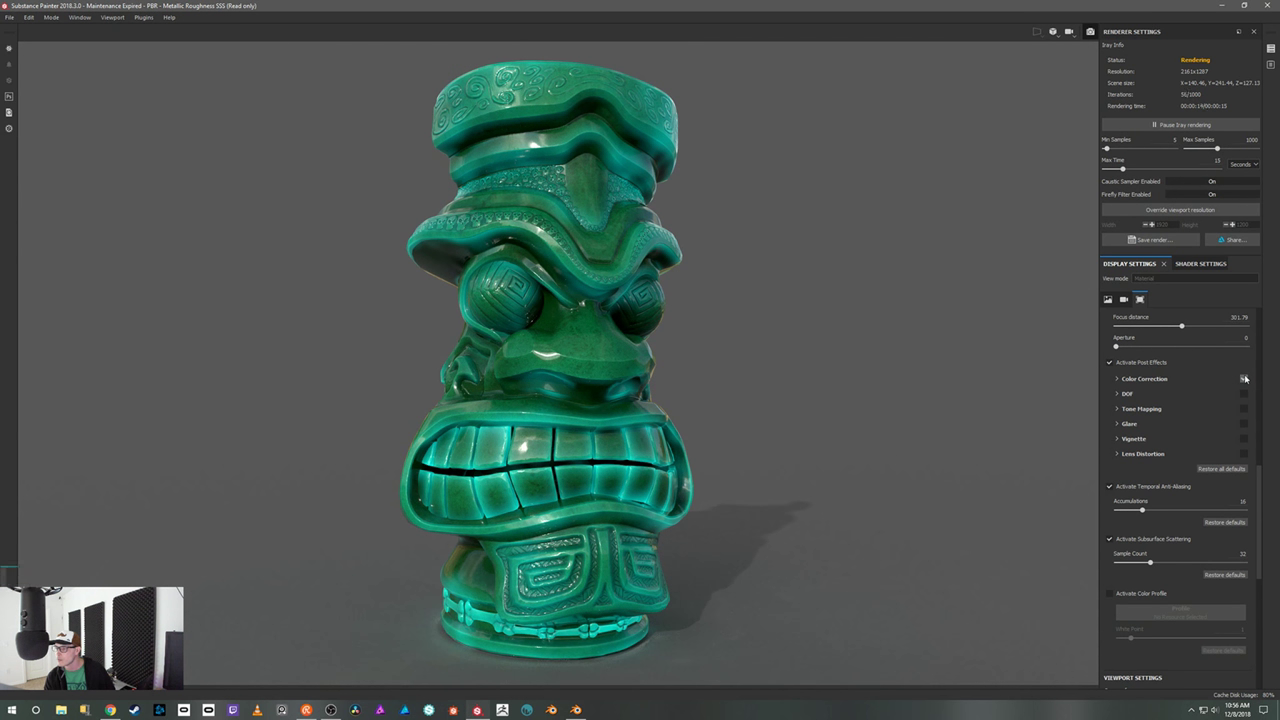
click(1245, 394)
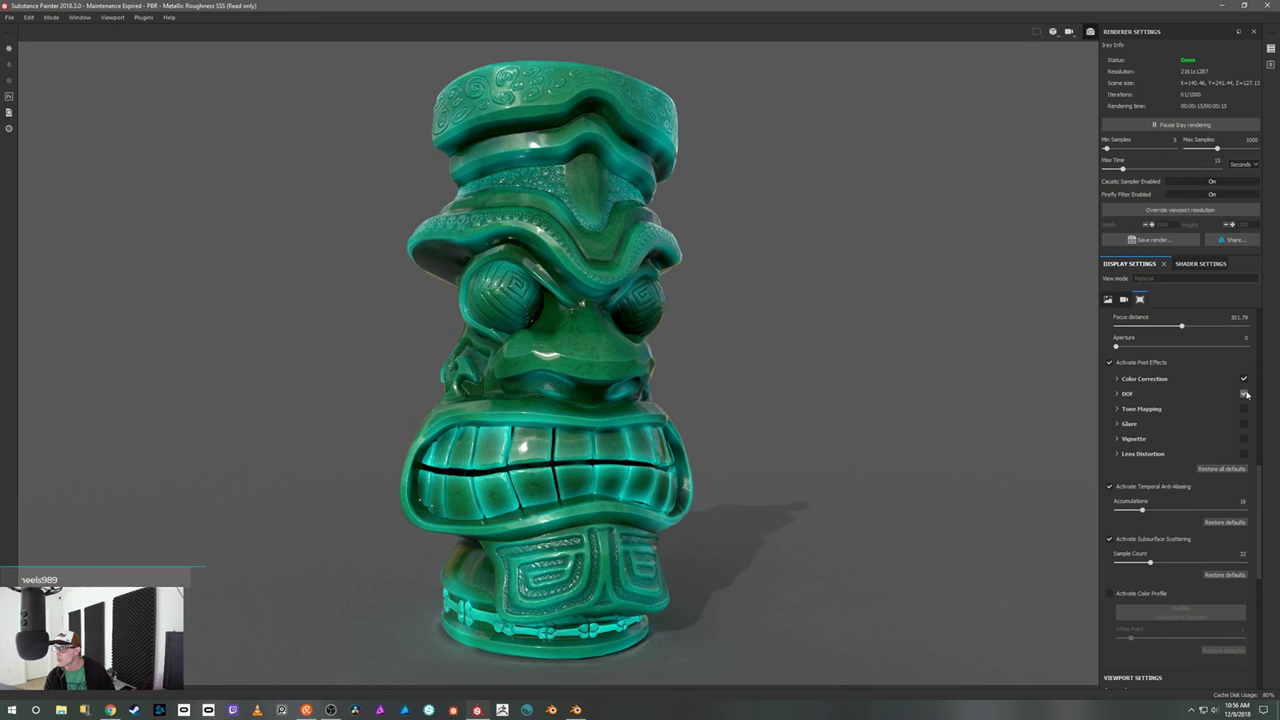
- Enable Tone Mapping, Glare, Vignette and Lens Distortion, then reframe the camera
click(1245, 409)
click(1244, 424)
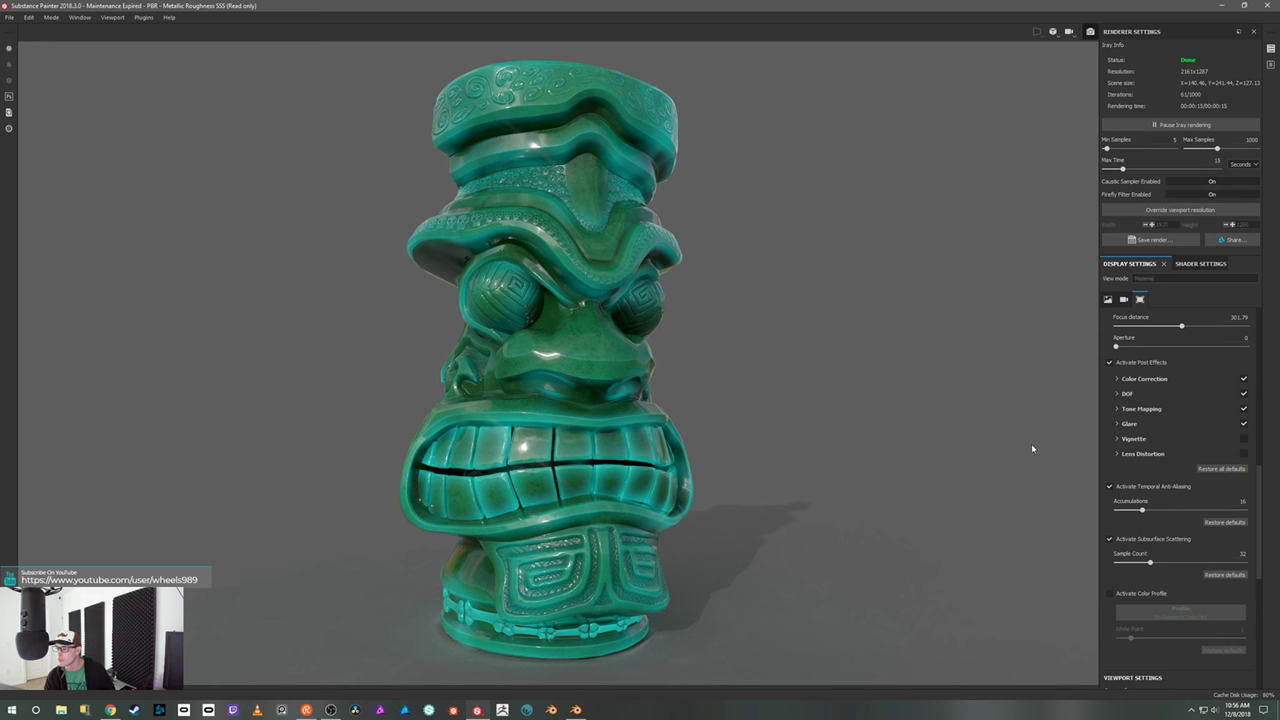
click(1245, 439)
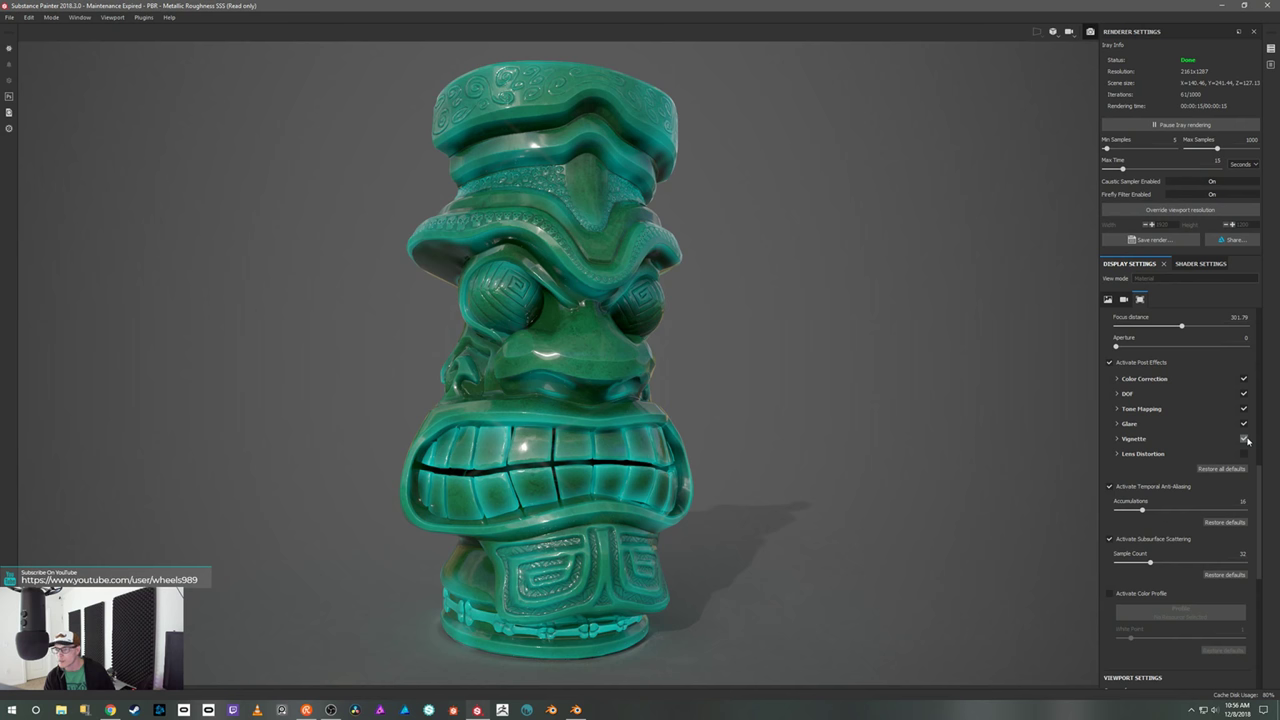
click(1244, 455)
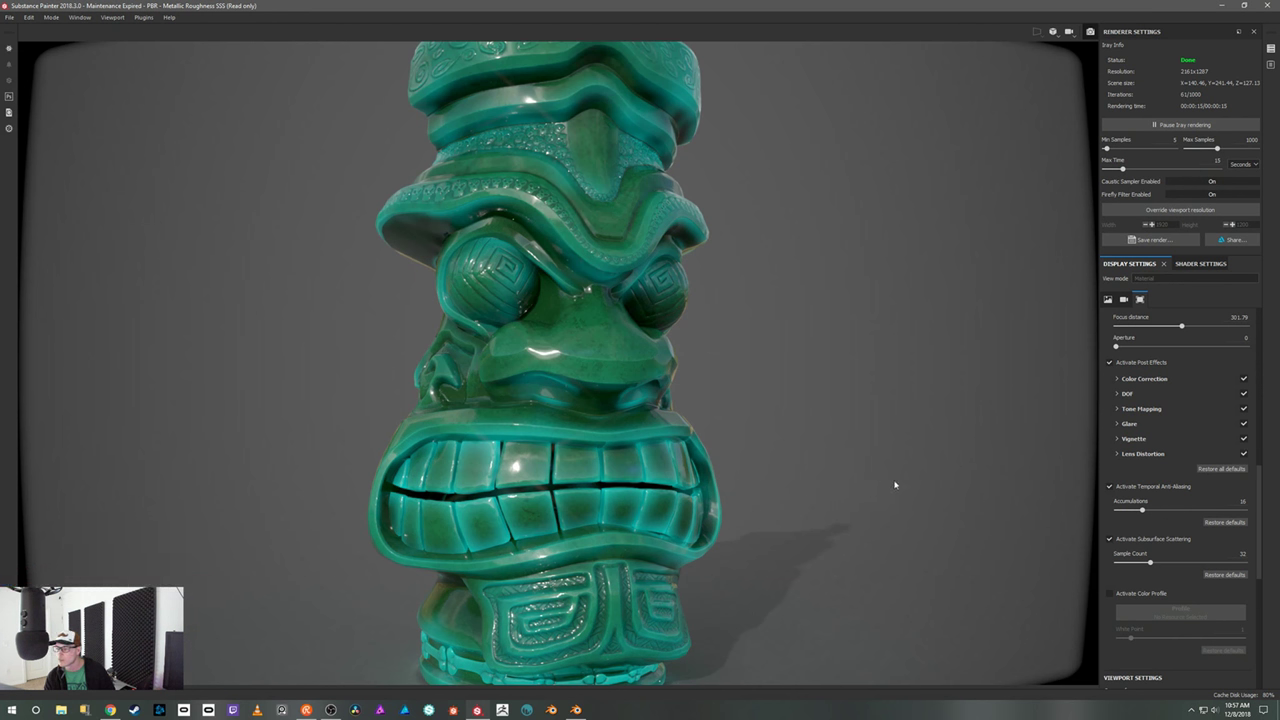
alt+drag(962, 486, 936, 440)
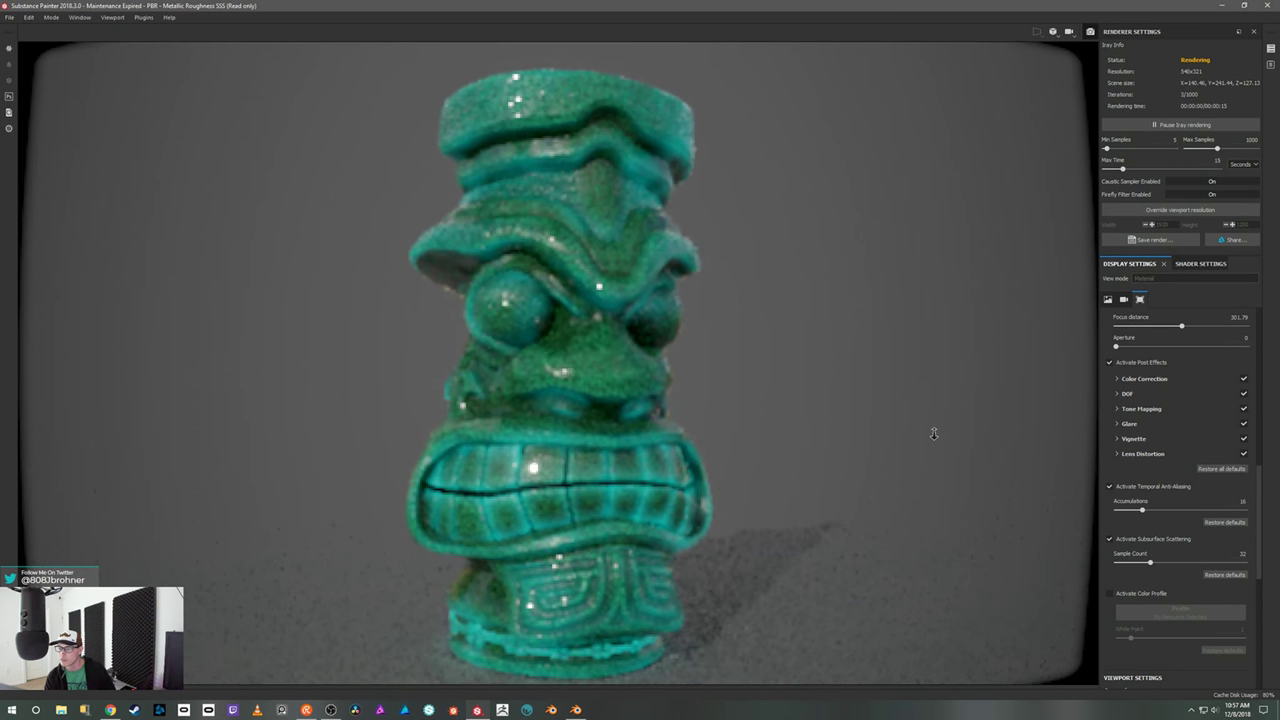
- Tick 'Visible from below' in the Ground section of Display Settings
scroll(941, 427, up, 2)
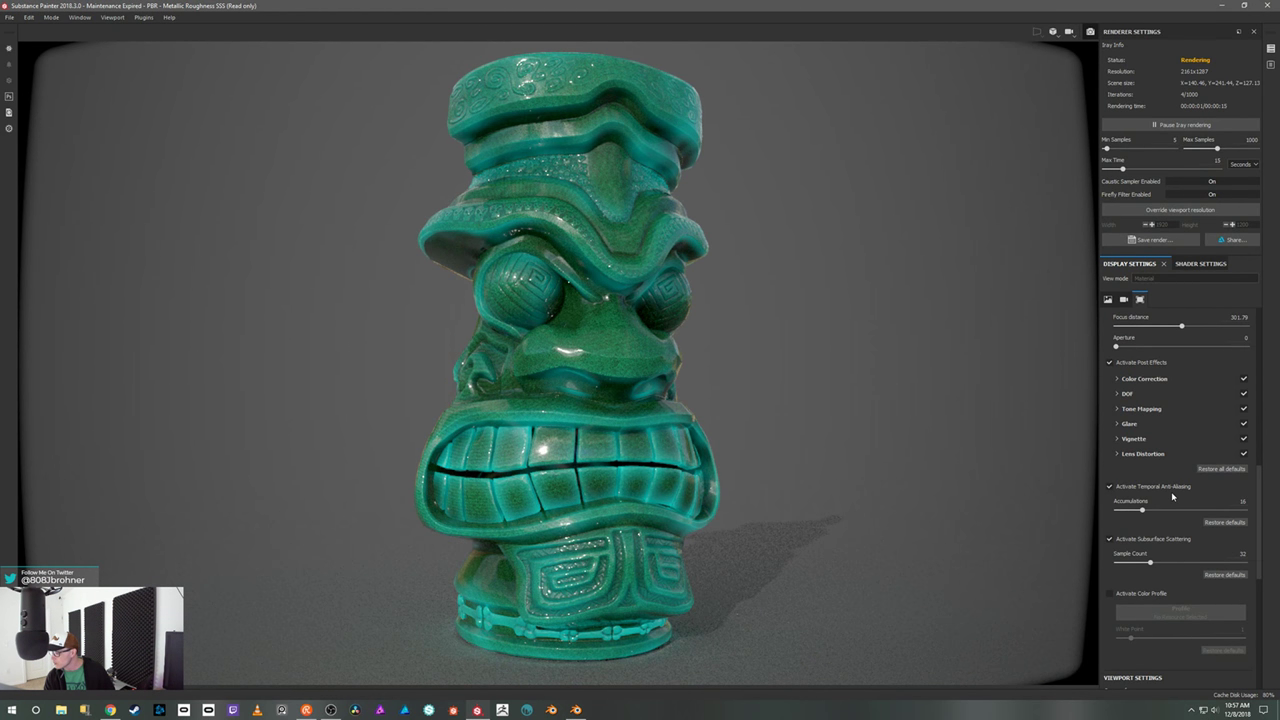
mouse_move(1168, 487)
scroll(1168, 485, down, 5)
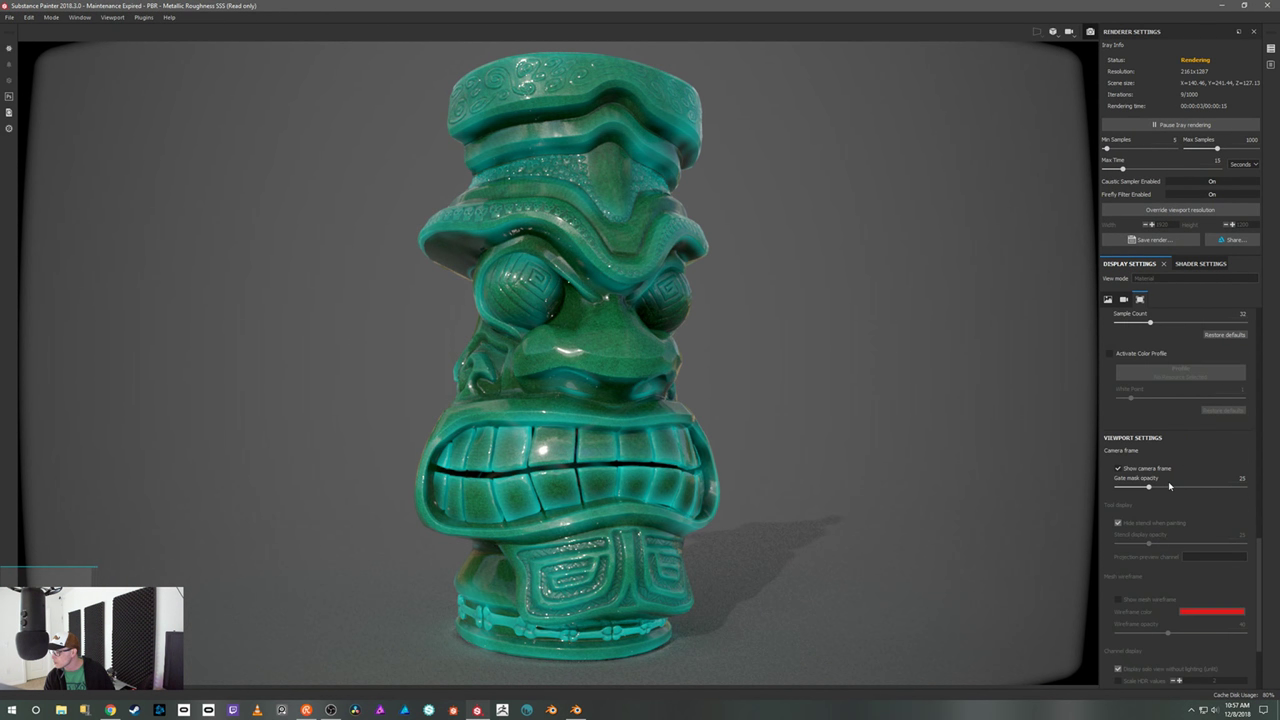
scroll(1168, 481, up, 5)
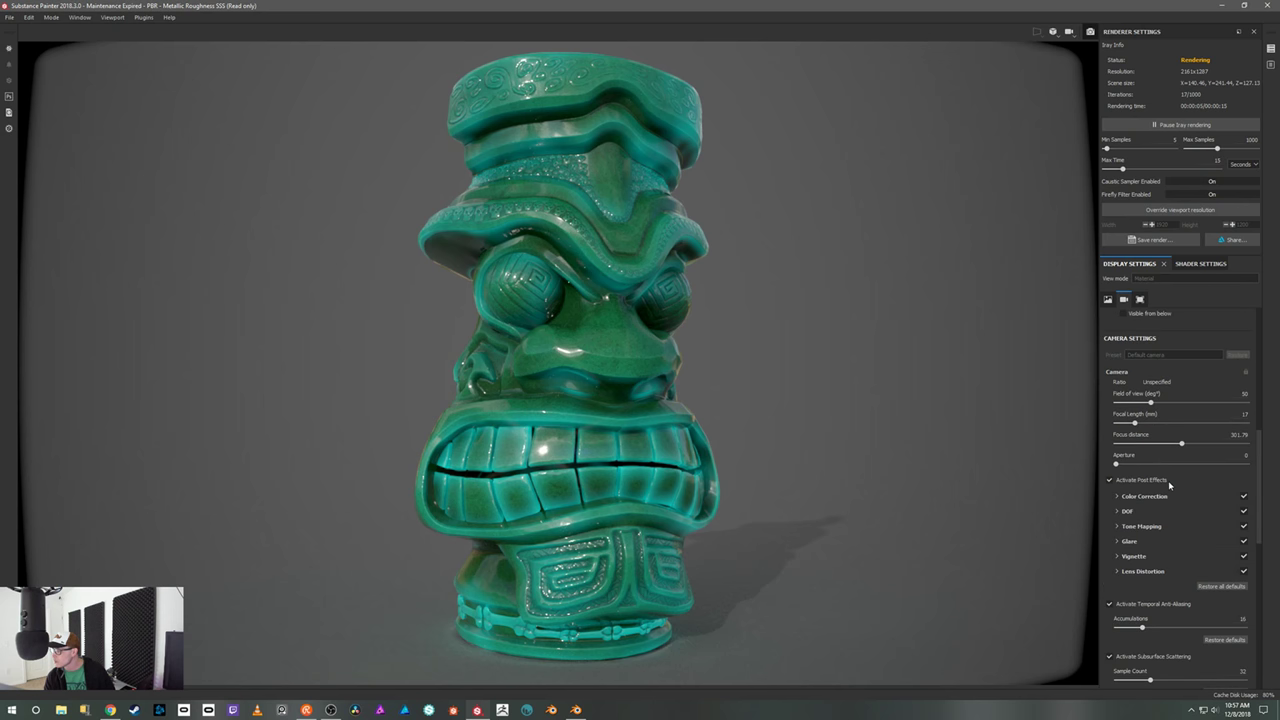
scroll(1168, 485, up, 3)
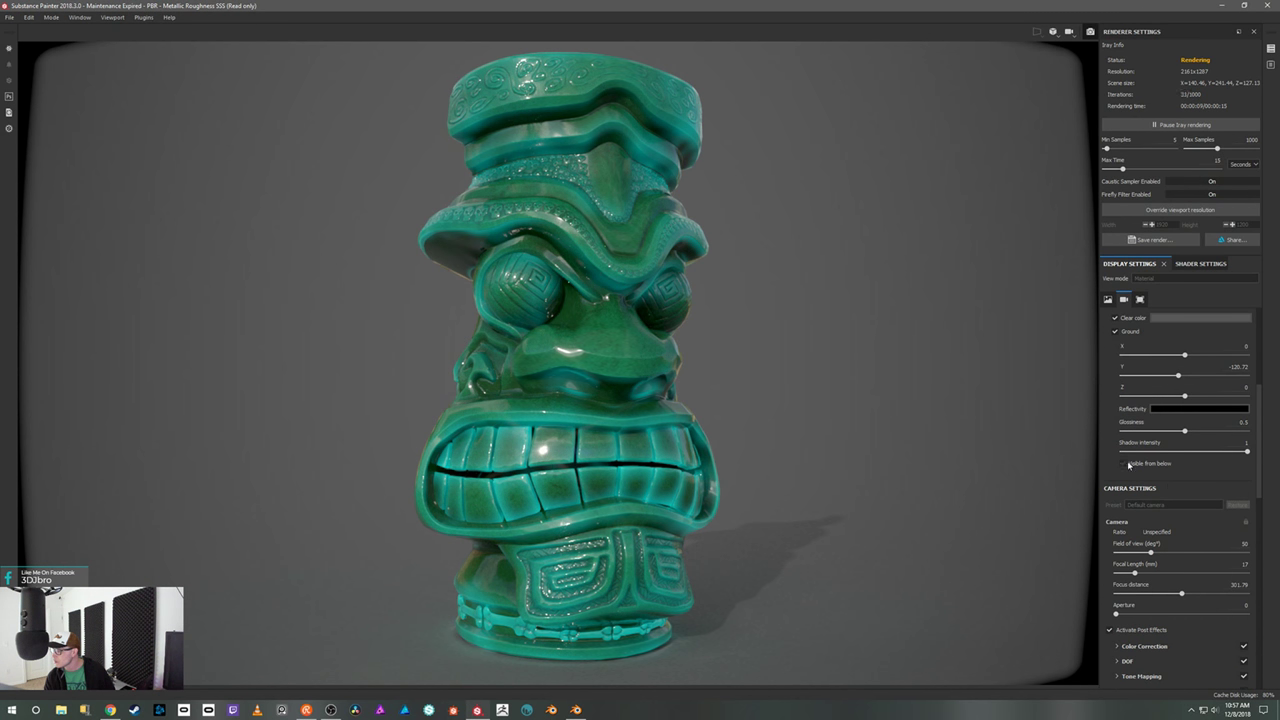
click(1126, 464)
scroll(1174, 471, up, 1)
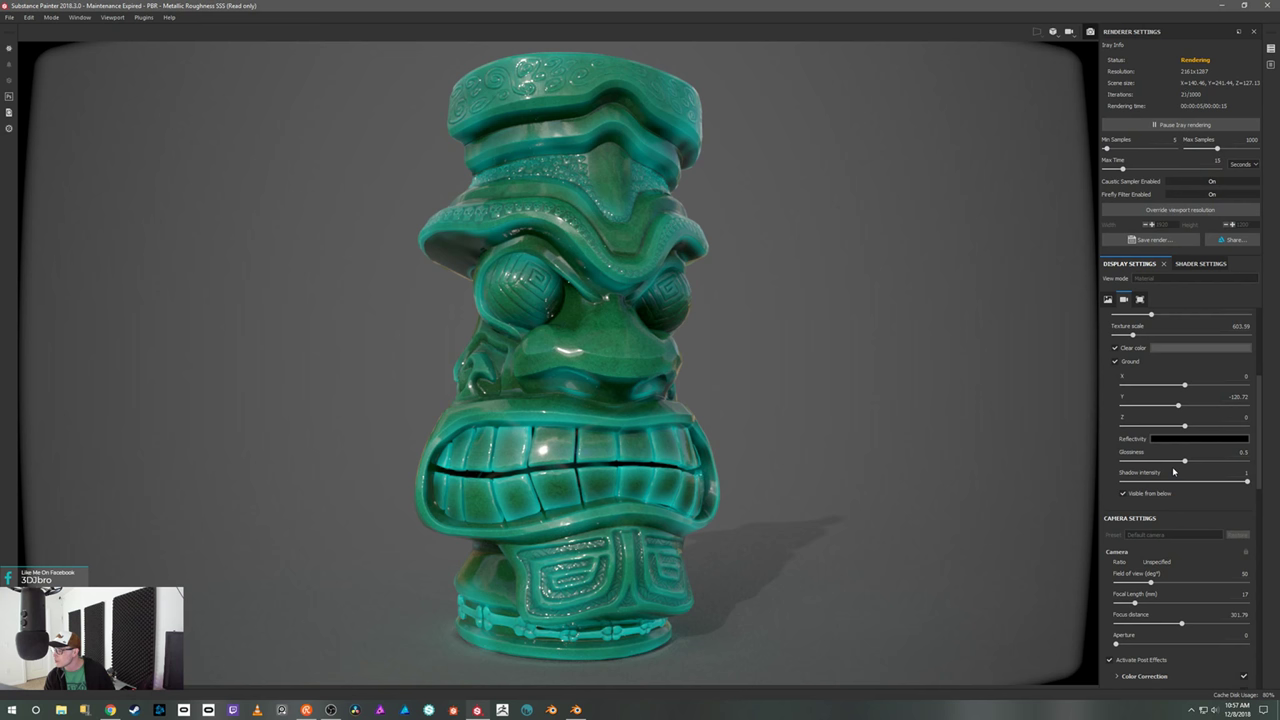
- Set Ground Reflectivity colour to pure white after trying mid-grey, and close the picker
click(1190, 440)
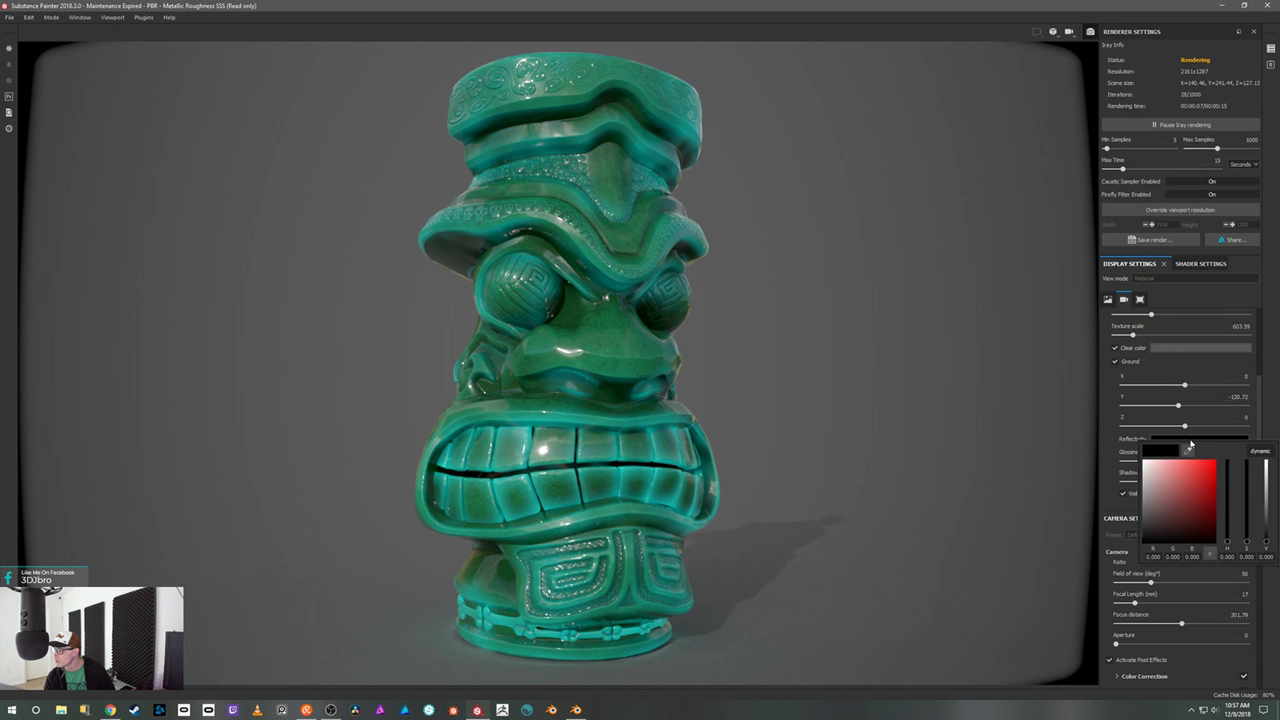
click(1145, 465)
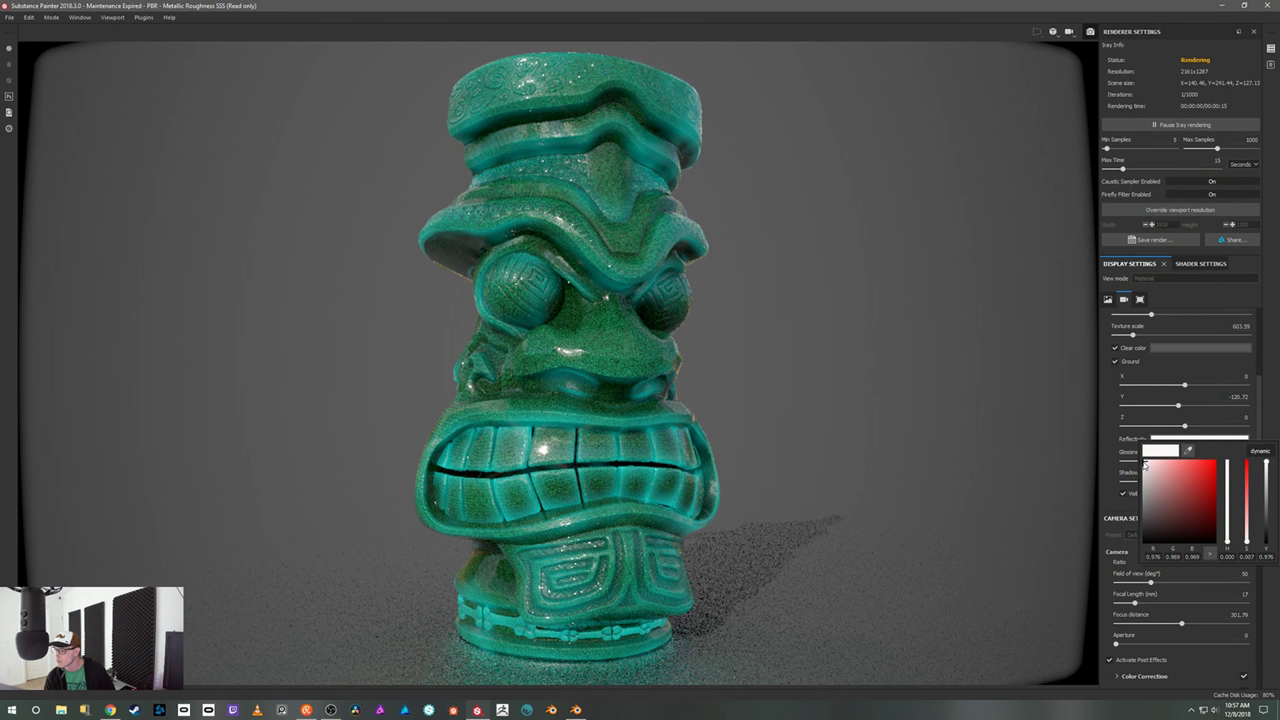
click(1144, 459)
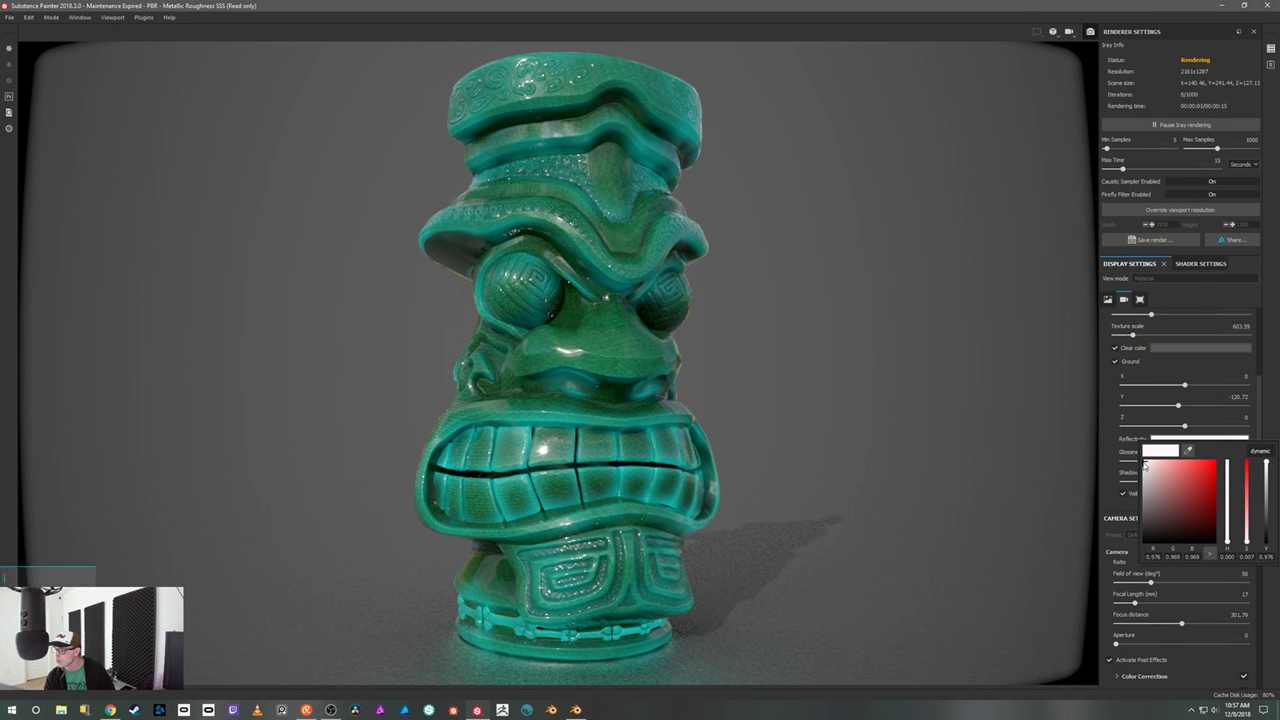
click(1144, 459)
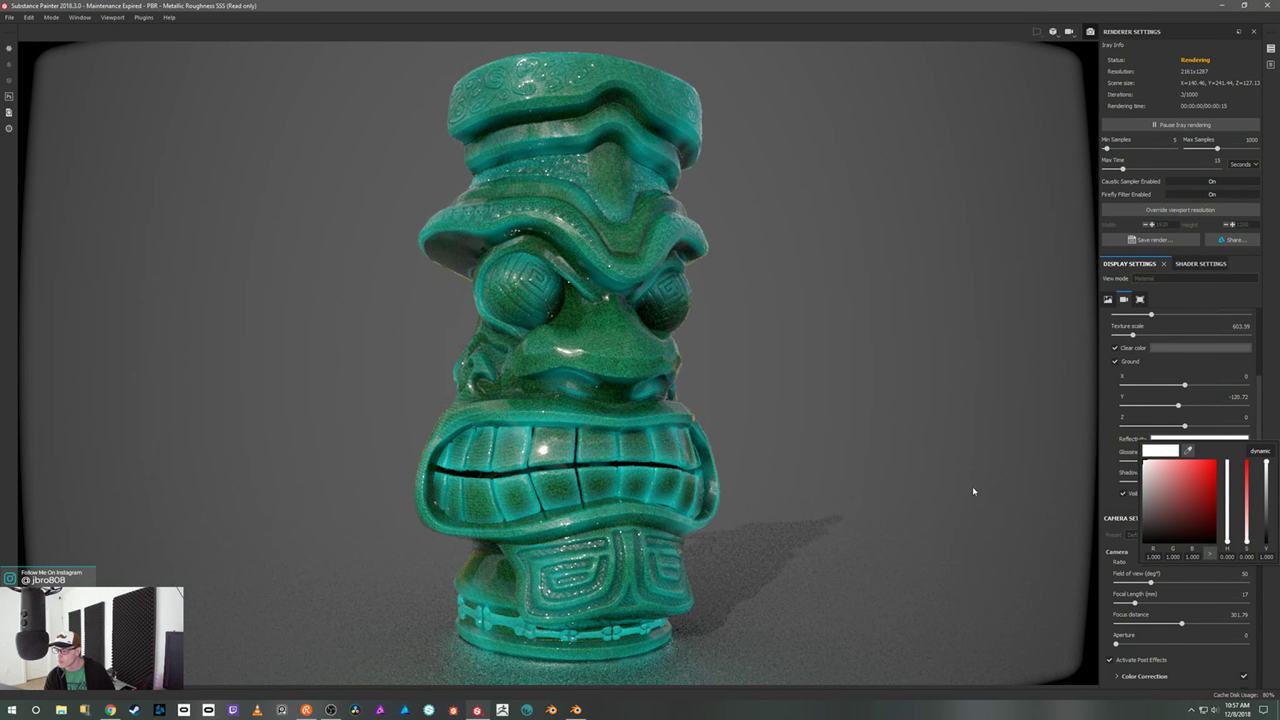
click(1145, 499)
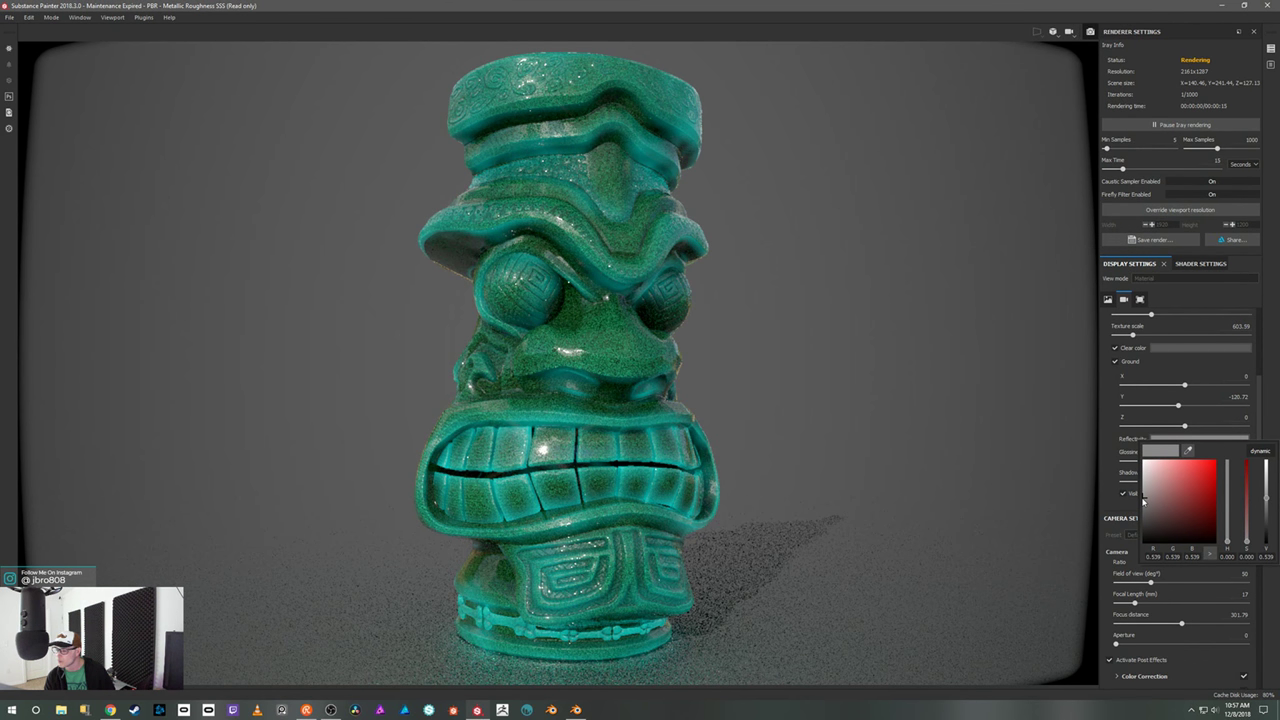
click(1145, 494)
click(1142, 461)
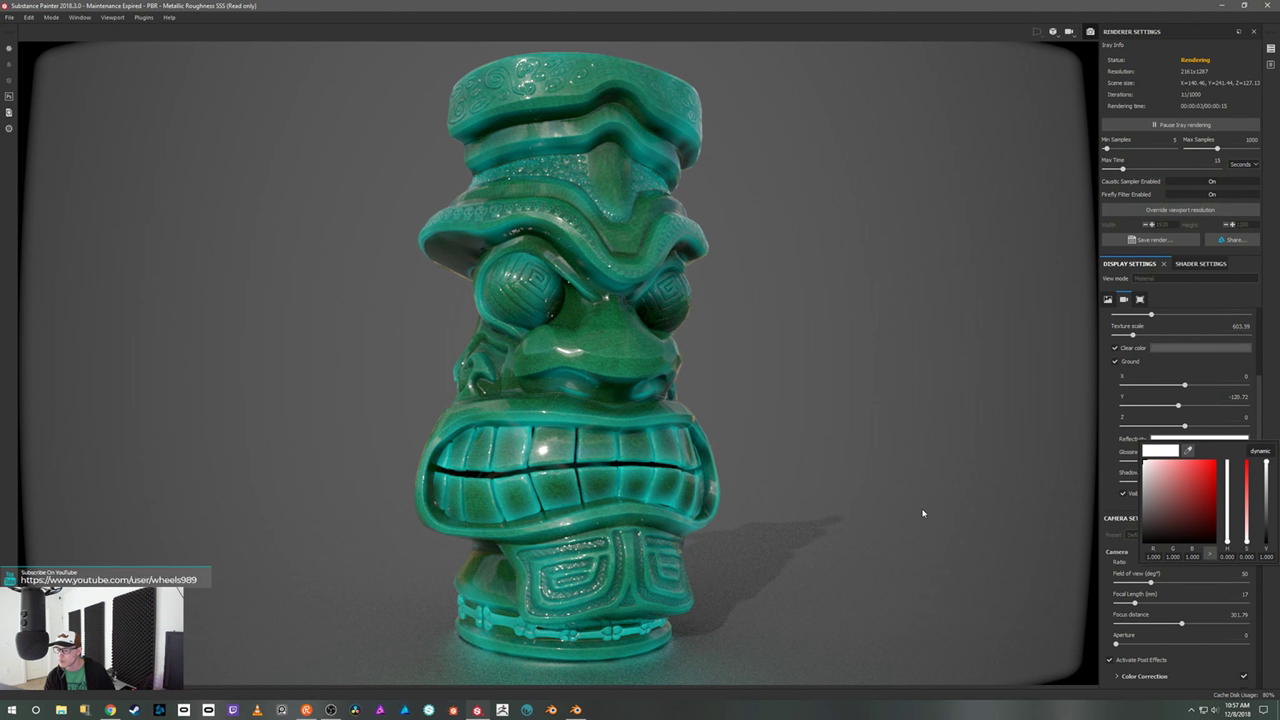
click(977, 496)
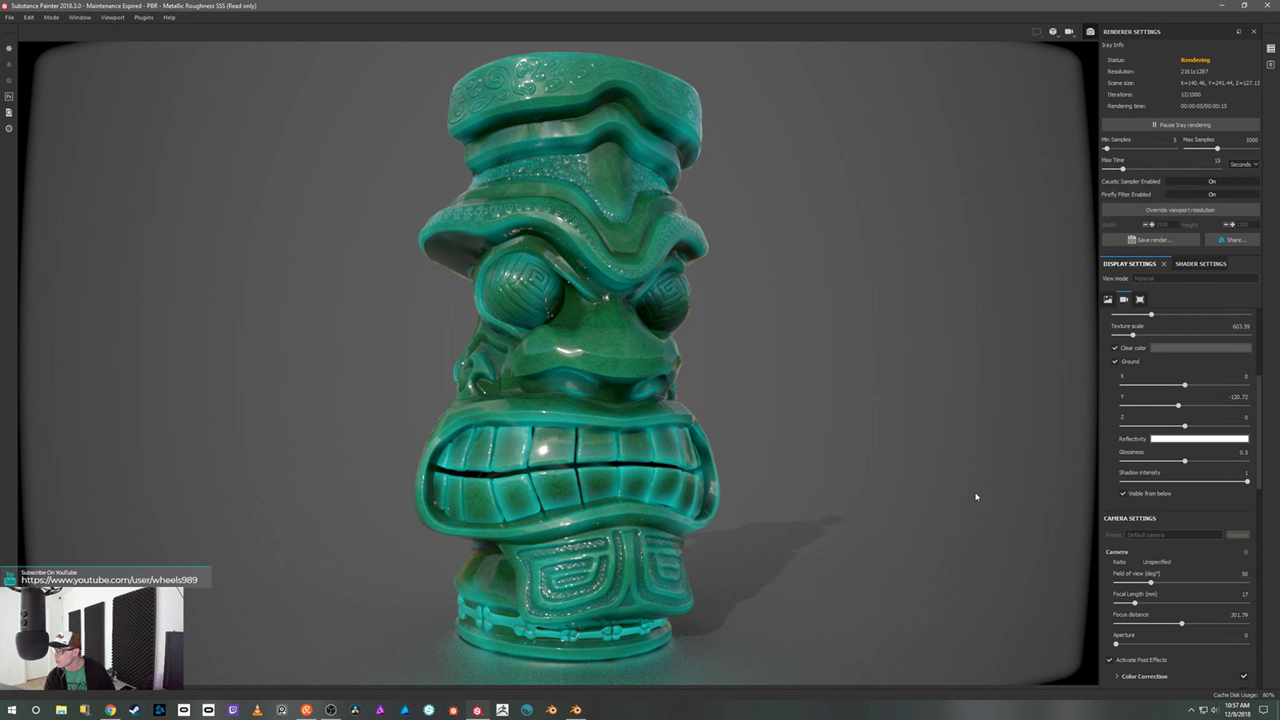
- Set Ground Glossiness to 0.83, then orbit the camera and swing the light's shadow
click(1234, 463)
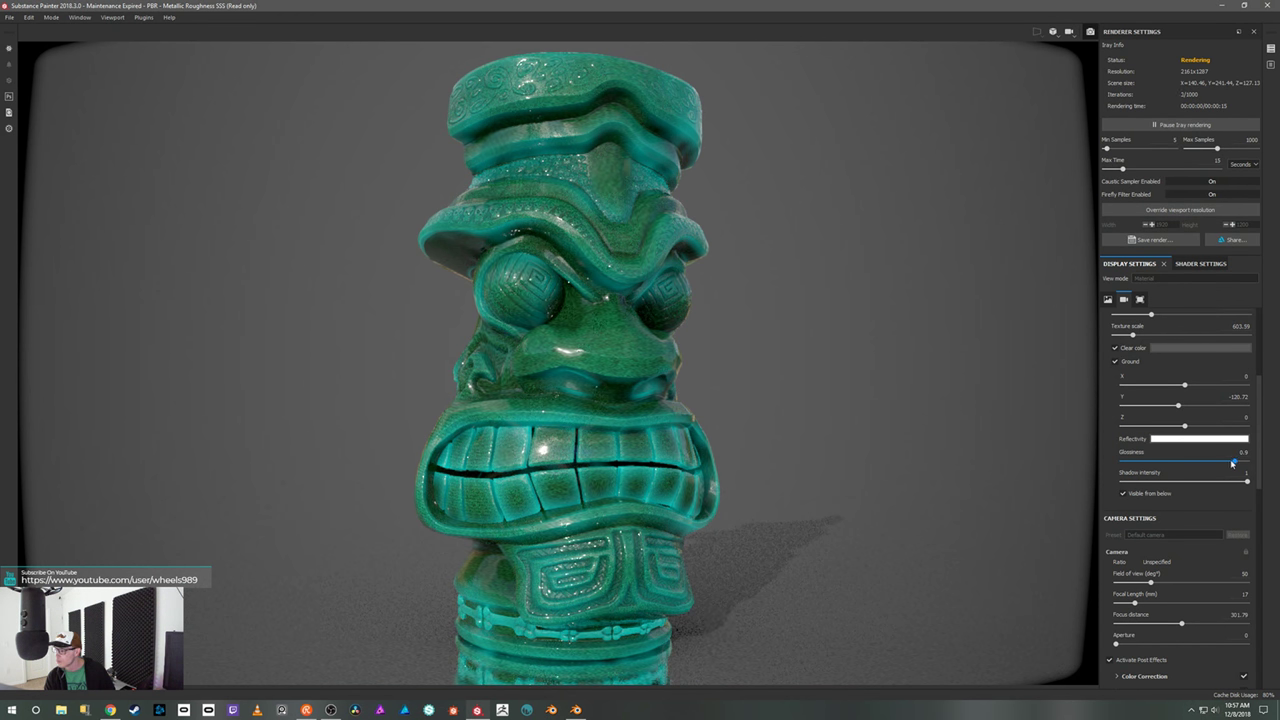
click(1227, 464)
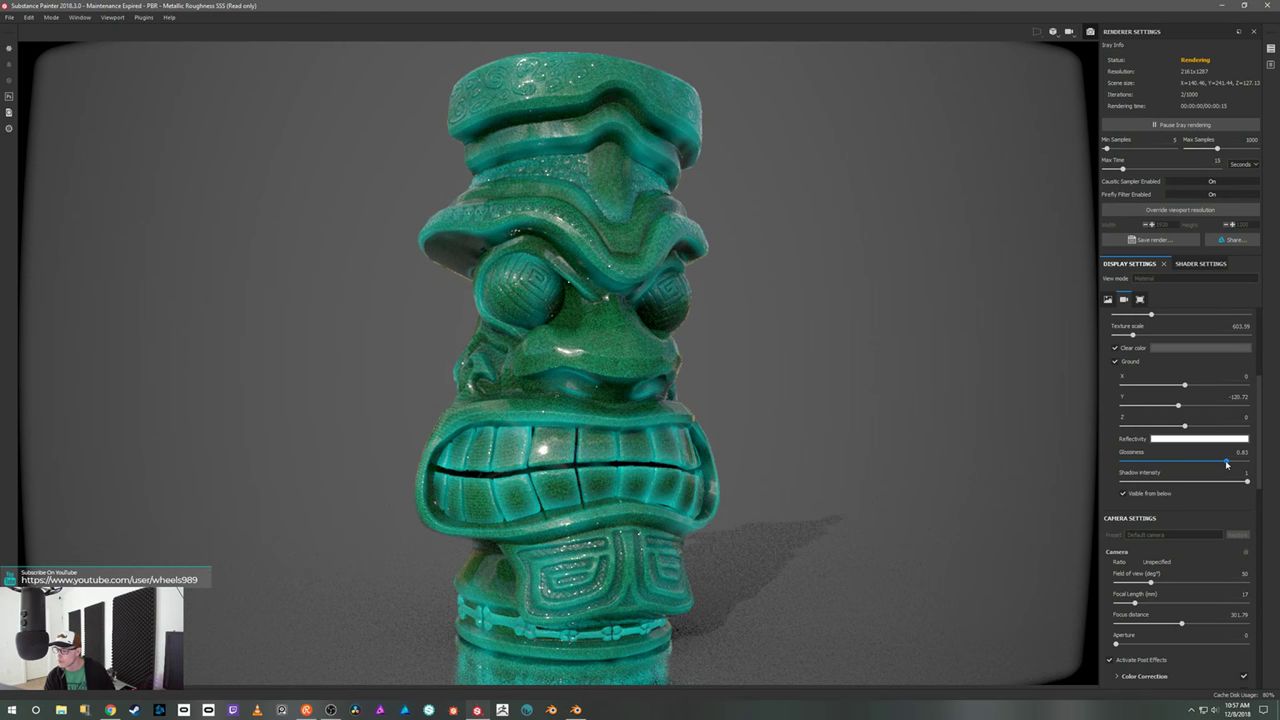
alt+drag(914, 564, 915, 492)
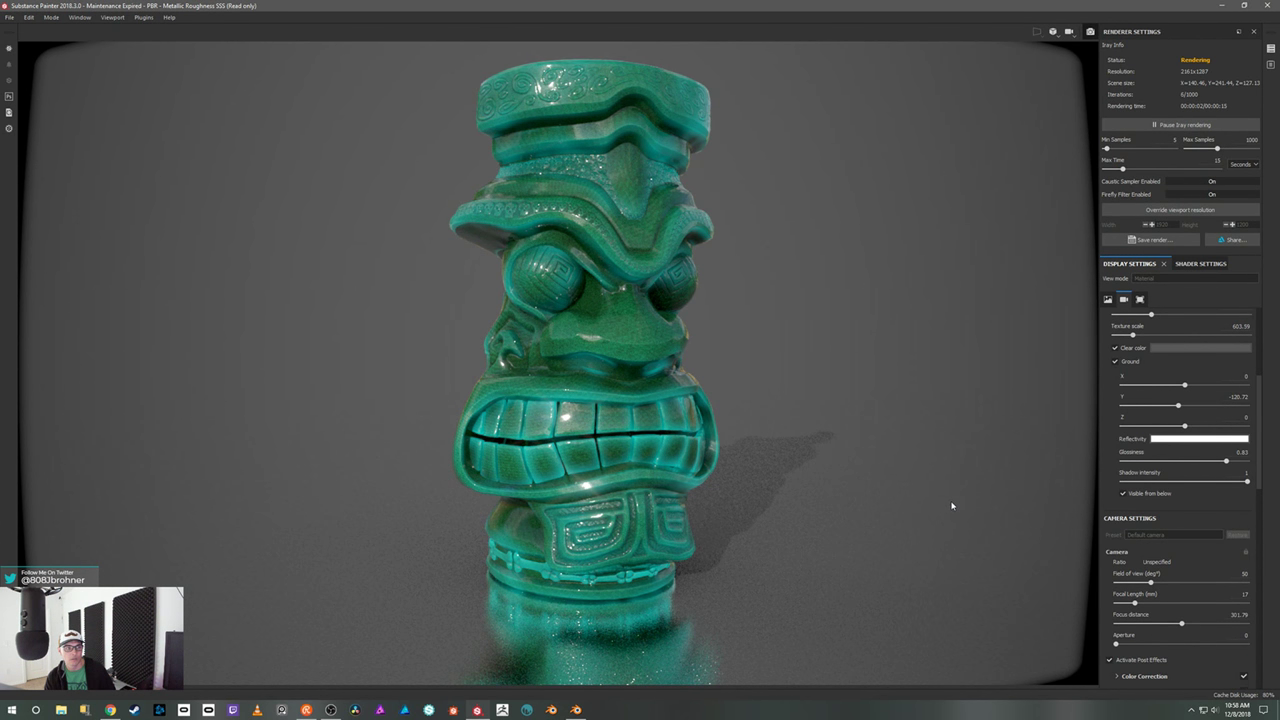
shift+right_drag(944, 502, 989, 514)
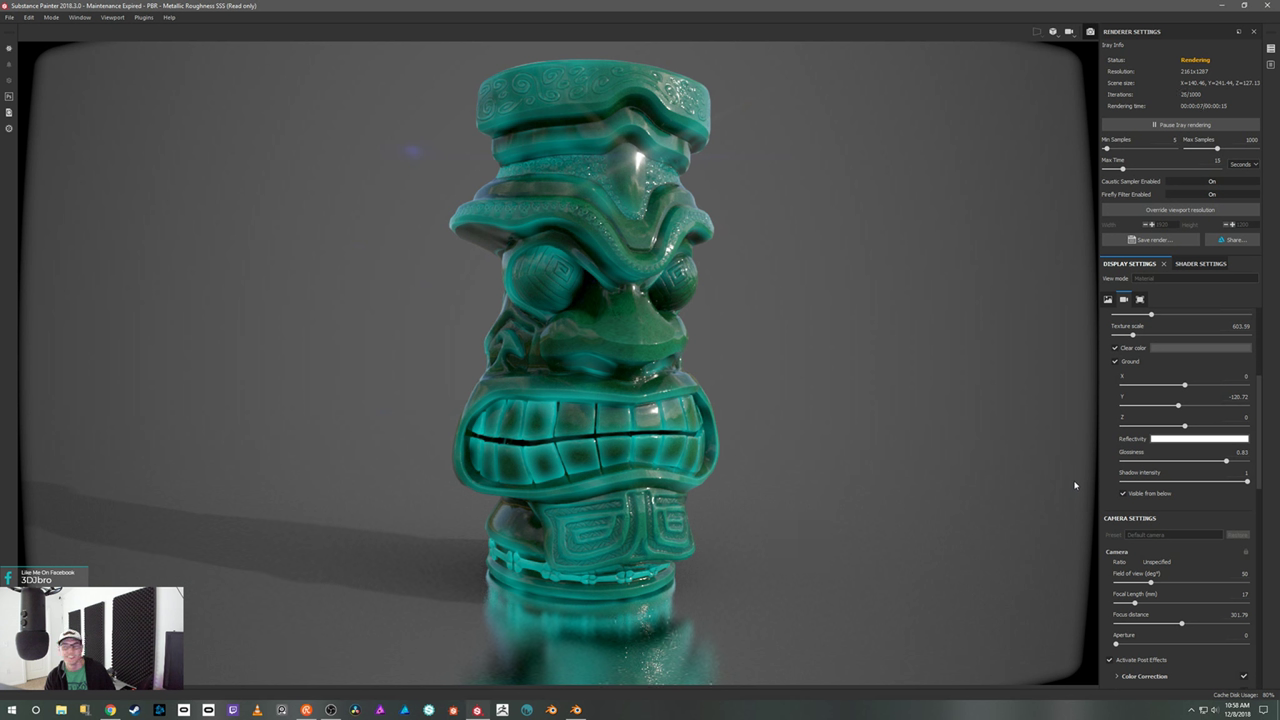
- Rotate the environment lighting and reframe the mug, stretching its shadow long to the left
alt+drag(898, 431, 851, 437)
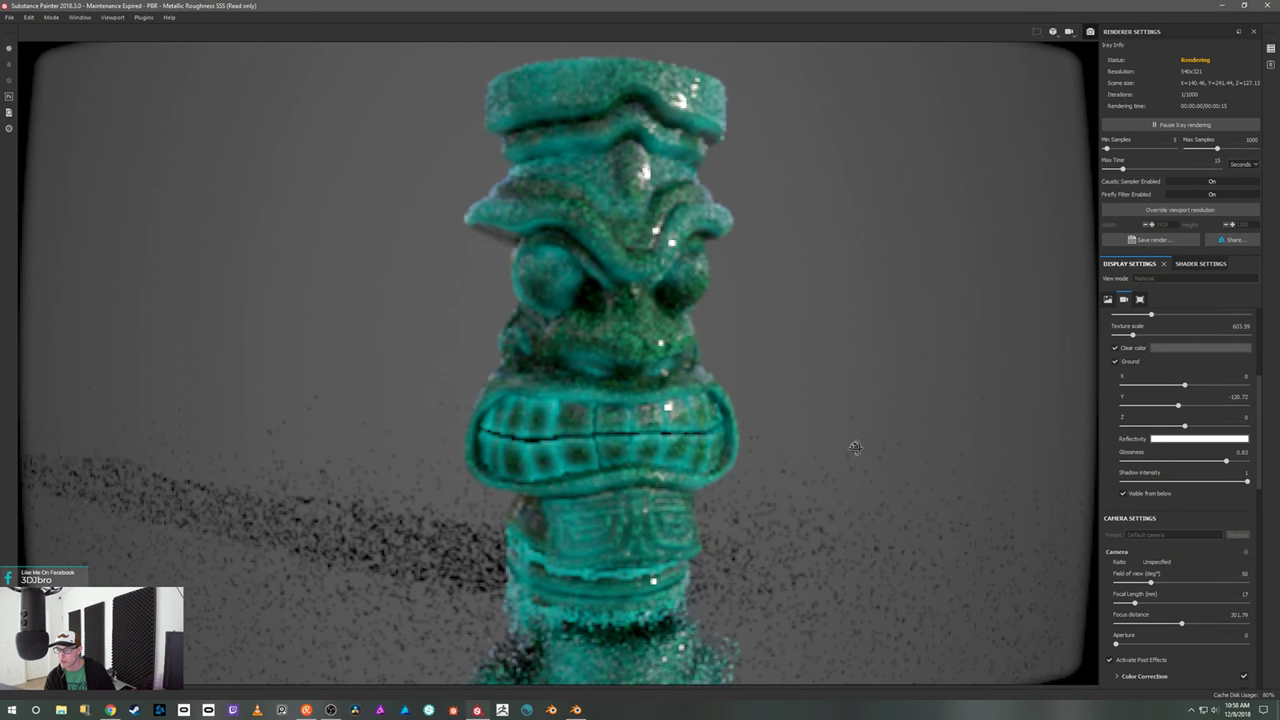
shift+right_drag(890, 478, 890, 485)
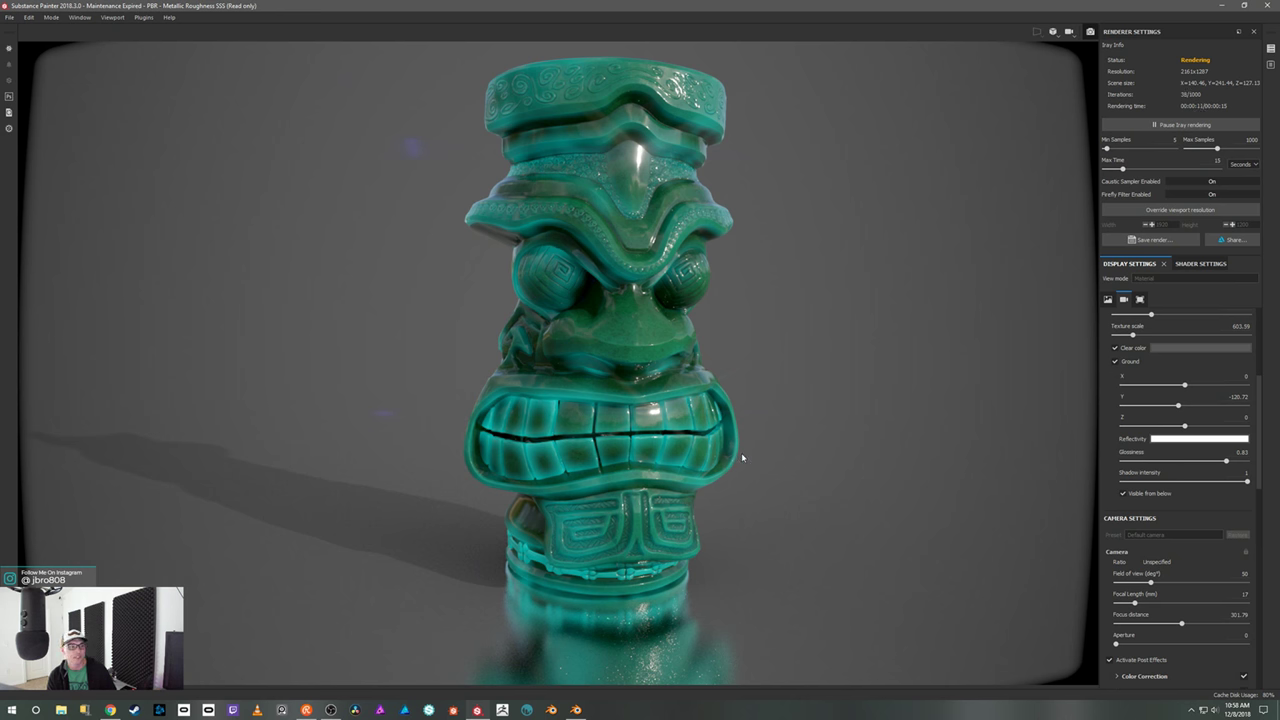
alt+drag(849, 443, 851, 441)
scroll(853, 447, up, 1)
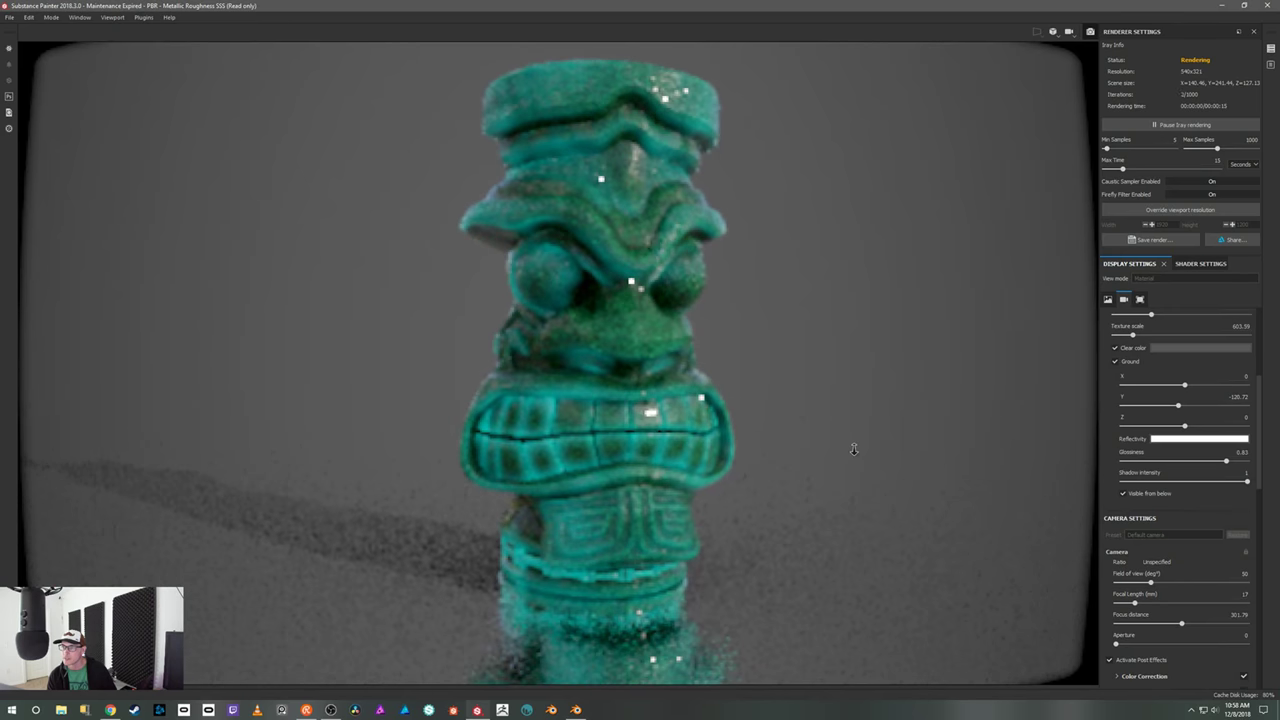
alt+middle_drag(866, 448, 849, 449)
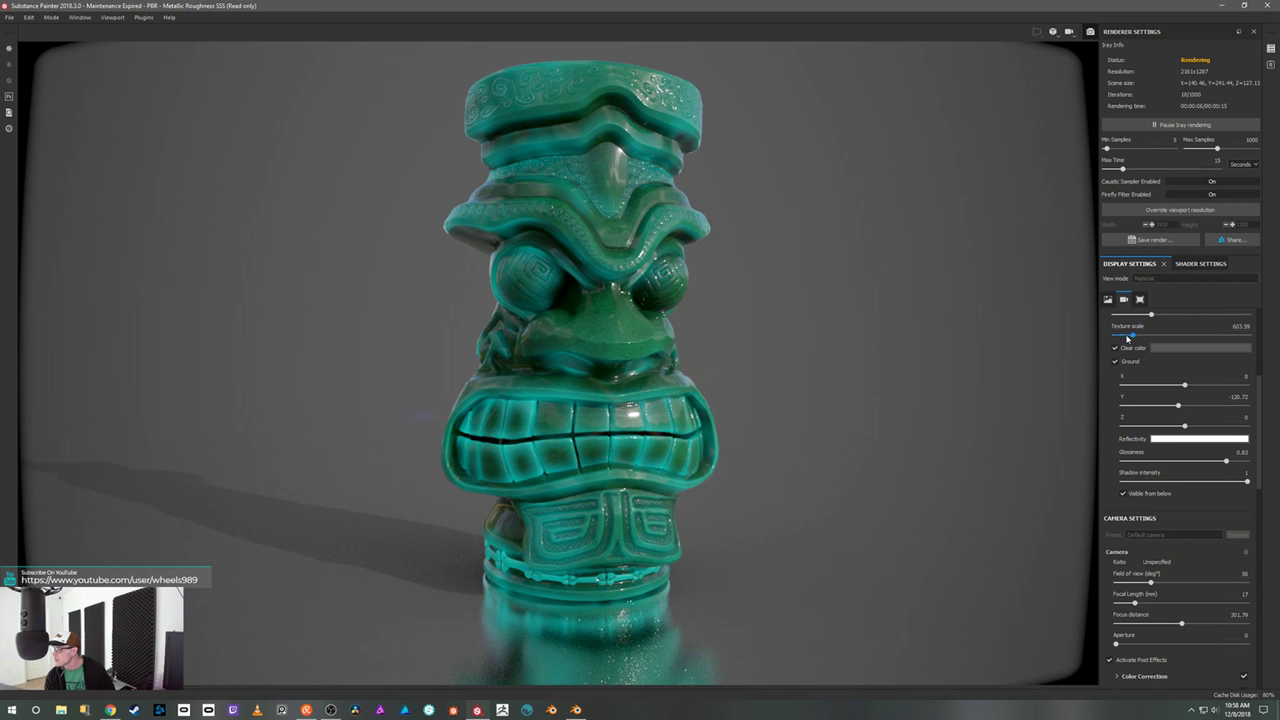
click(1177, 352)
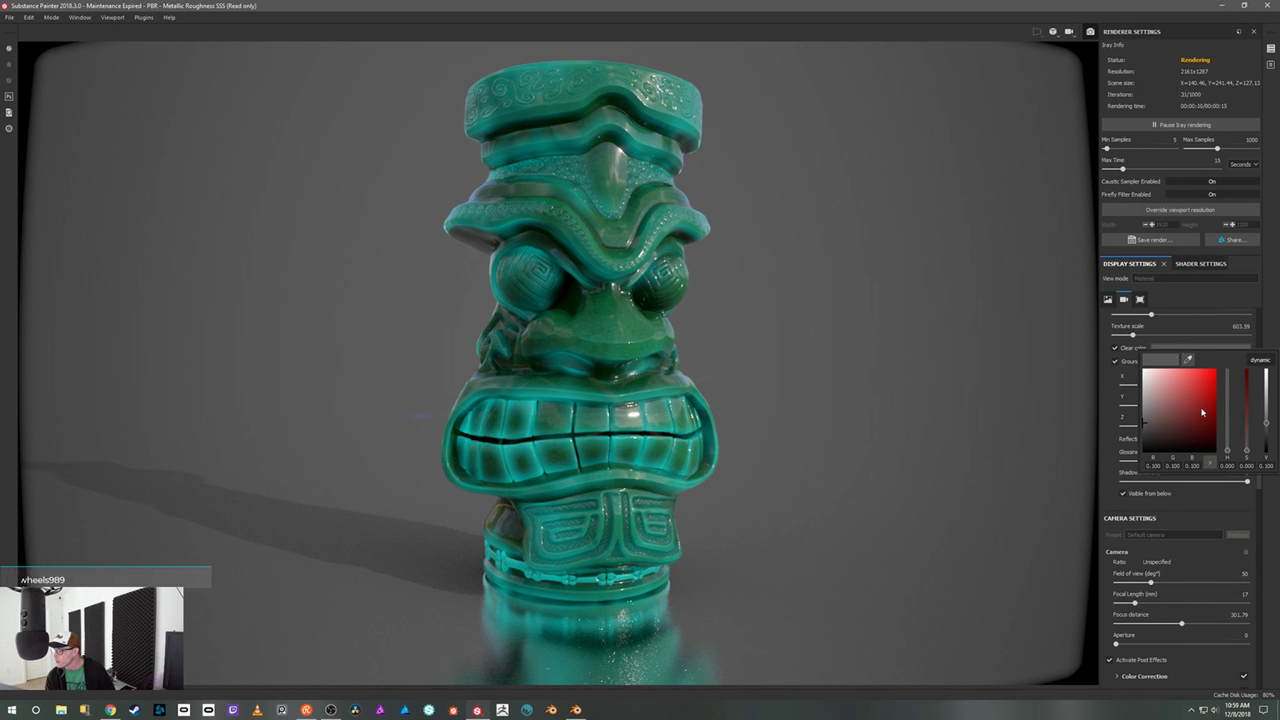
- Set Dome Clear colour to near-black purple (about 0.013, 0.008, 0.012) and close the picker
drag(1229, 424, 1229, 384)
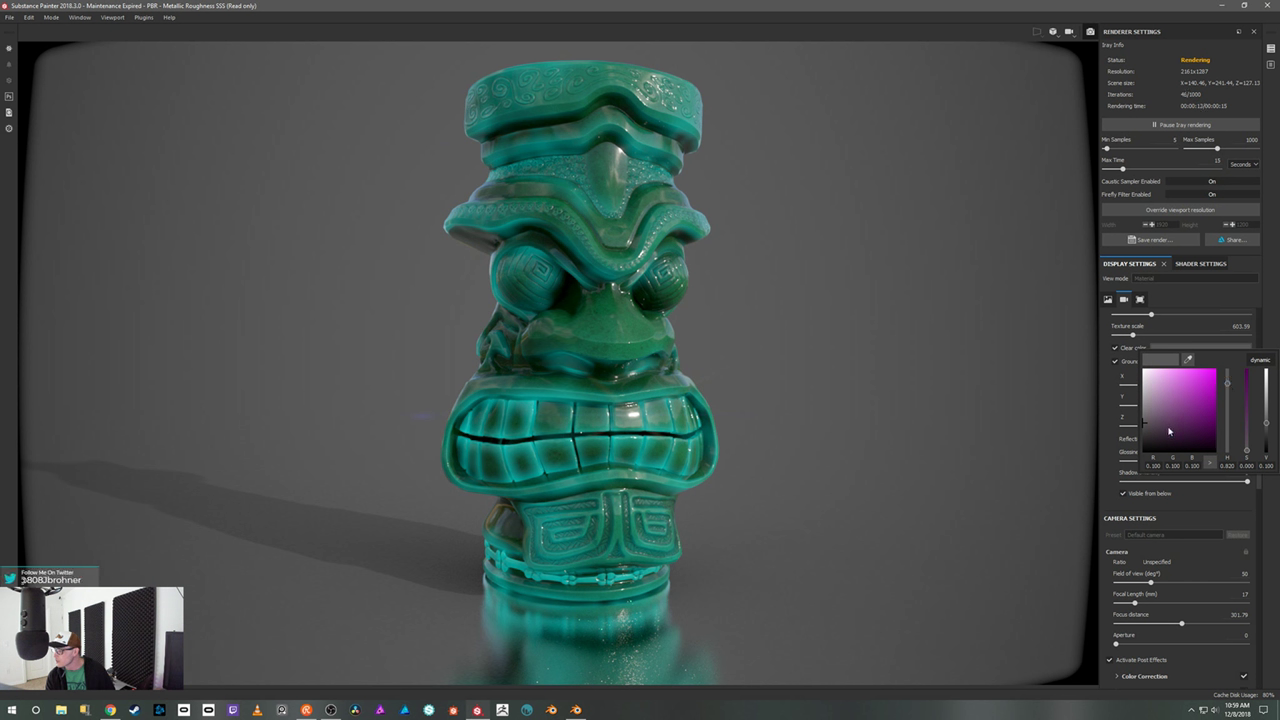
click(1176, 435)
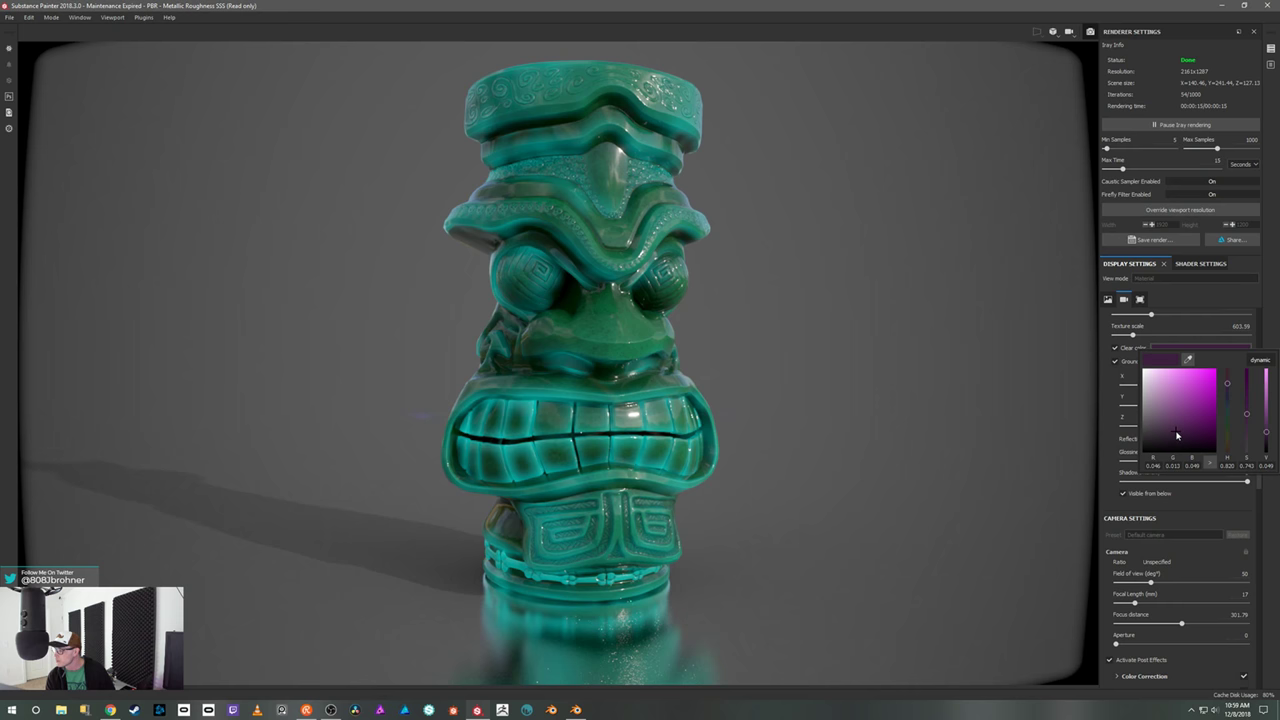
click(1167, 444)
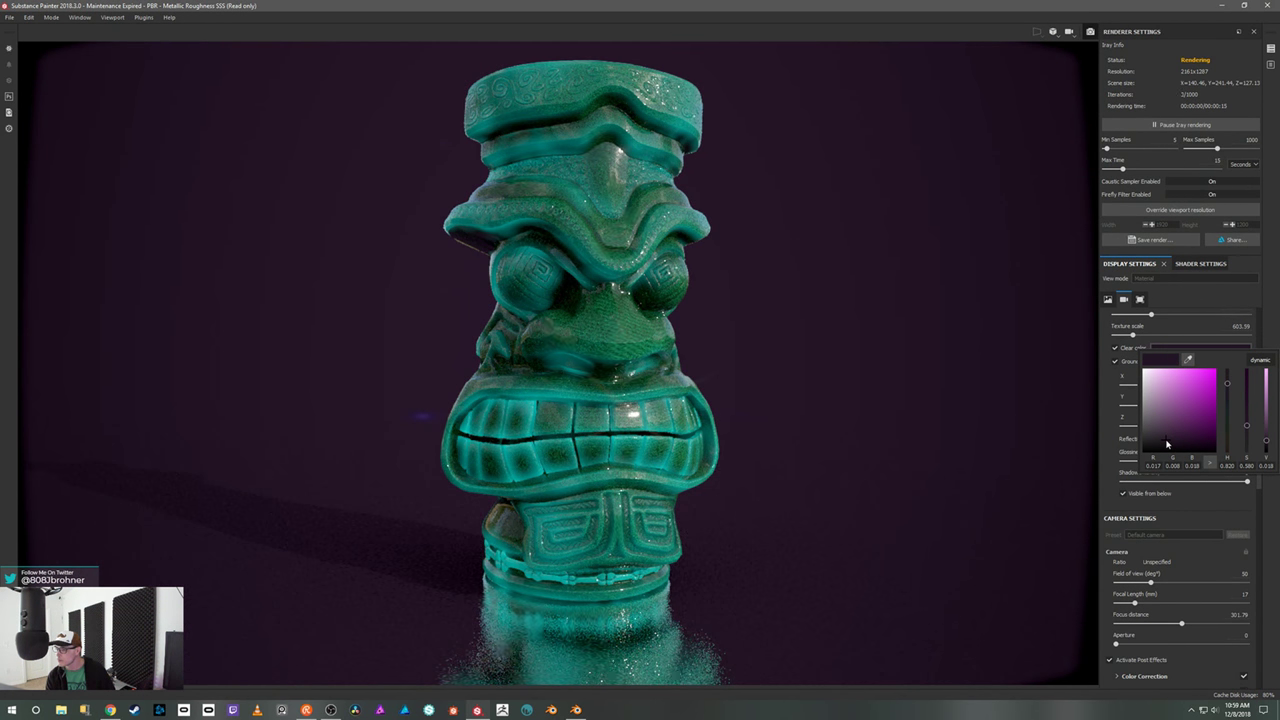
click(1157, 447)
click(1107, 397)
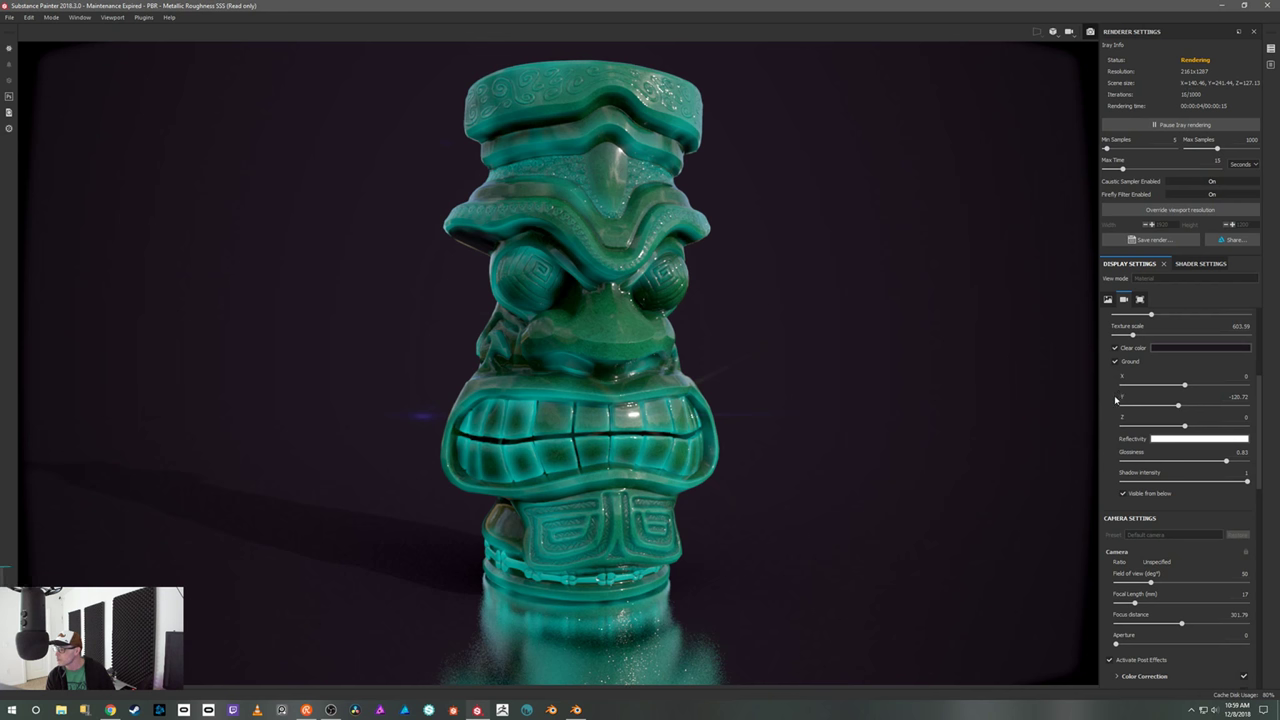
scroll(1108, 403, up, 3)
scroll(1108, 403, up, 3)
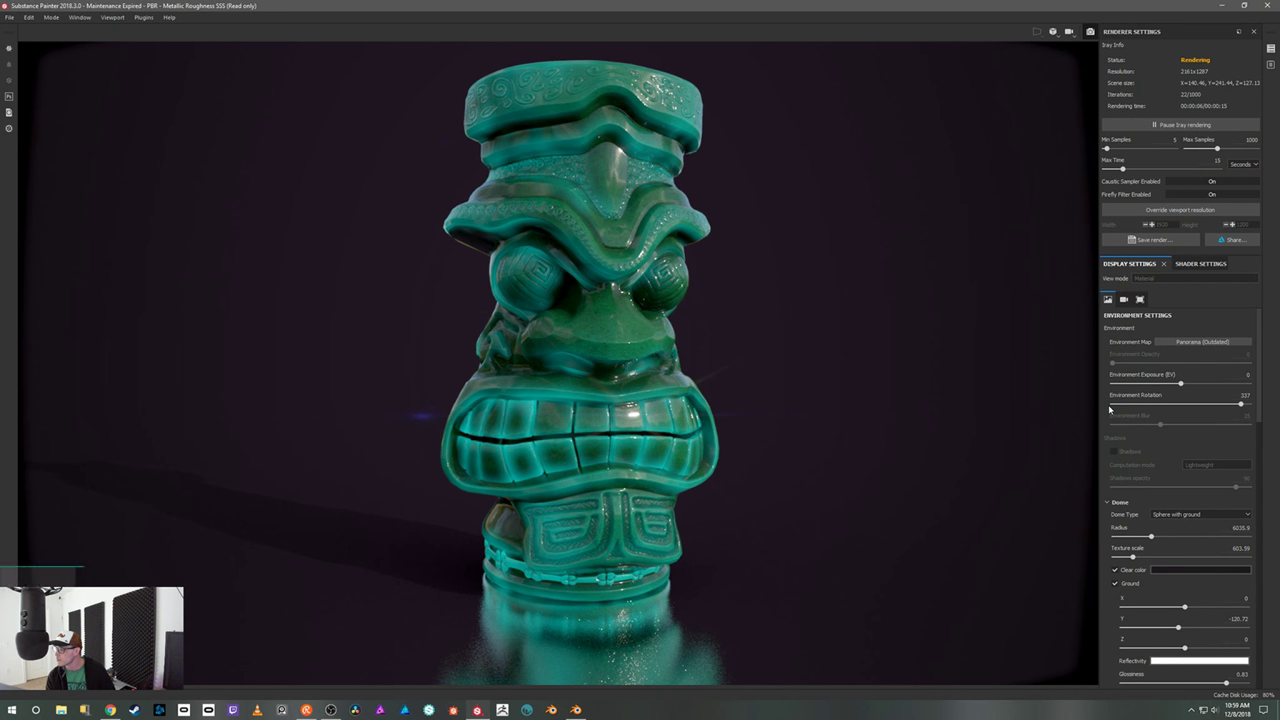
- Try the Over Clouds environment map, then settle on Soft 1Front 2Backs and orbit the mug
click(1192, 343)
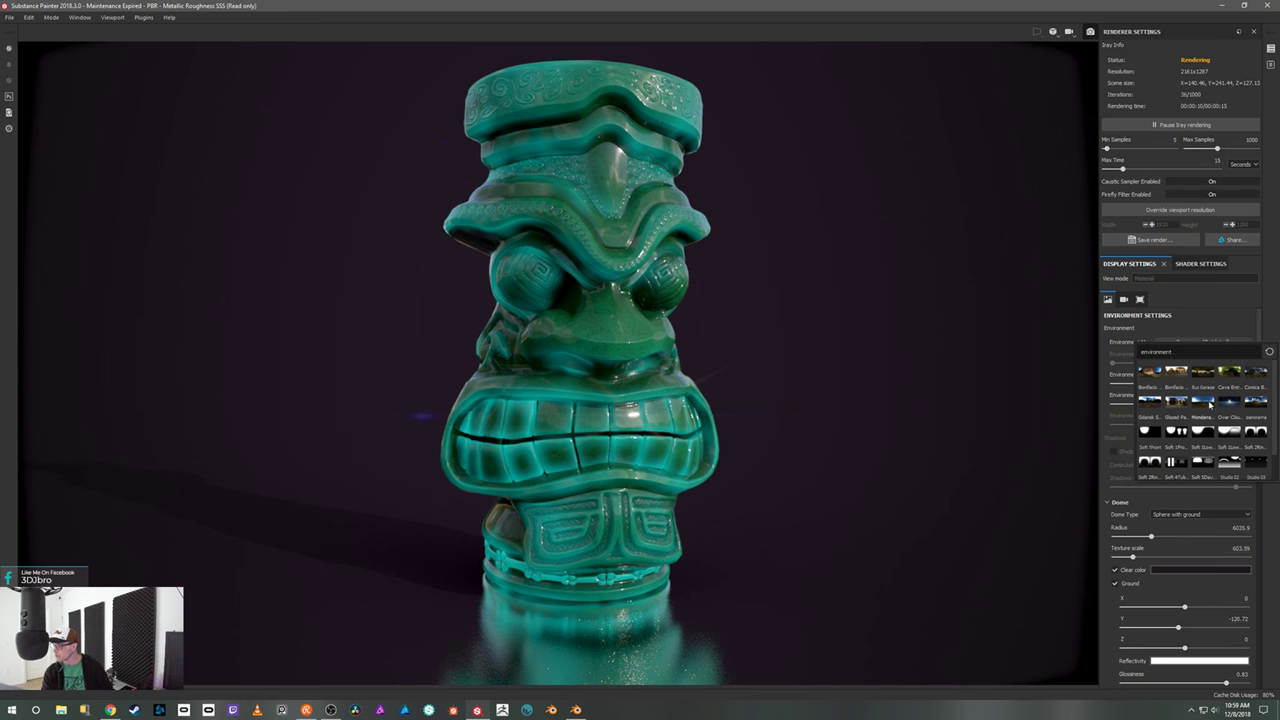
click(1228, 406)
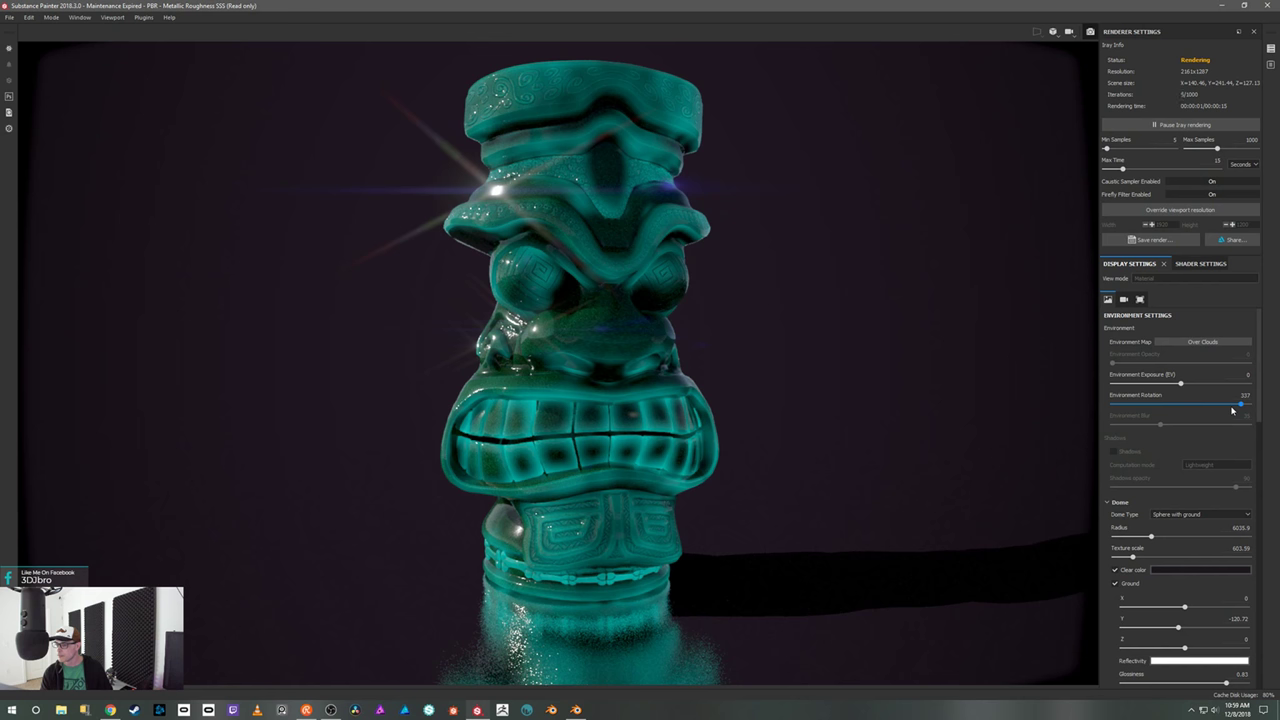
click(1203, 342)
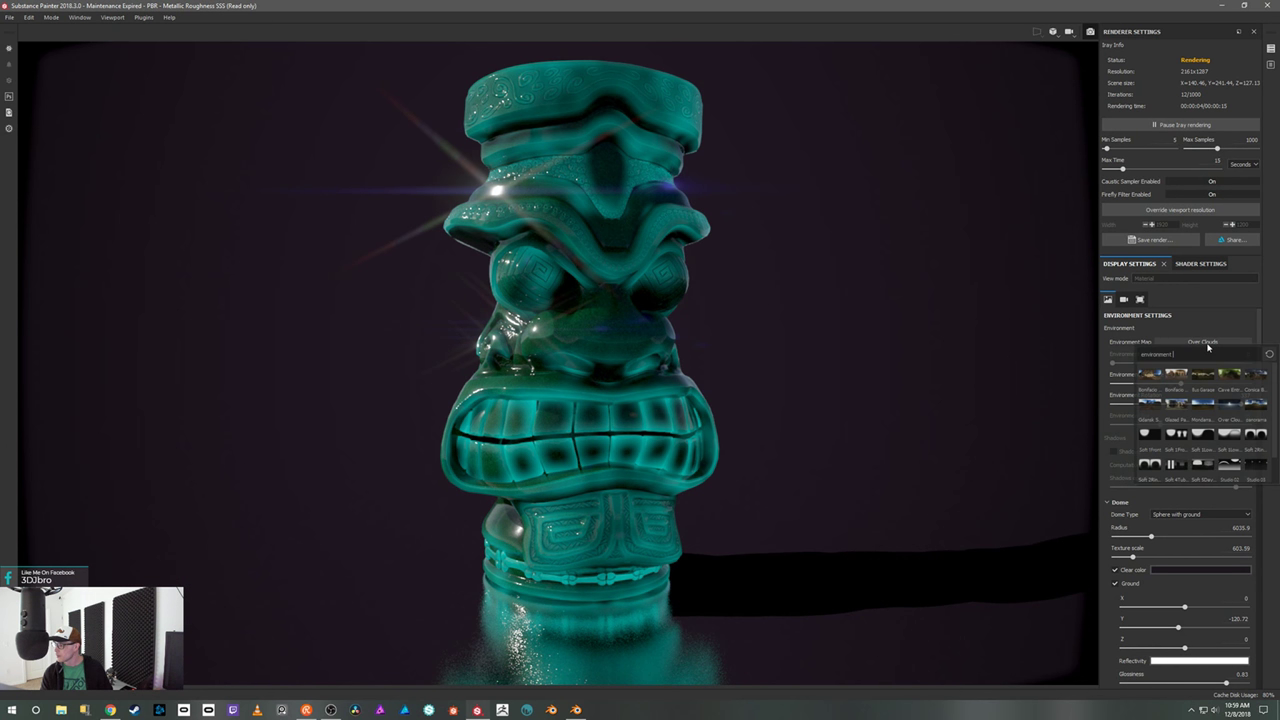
click(1176, 434)
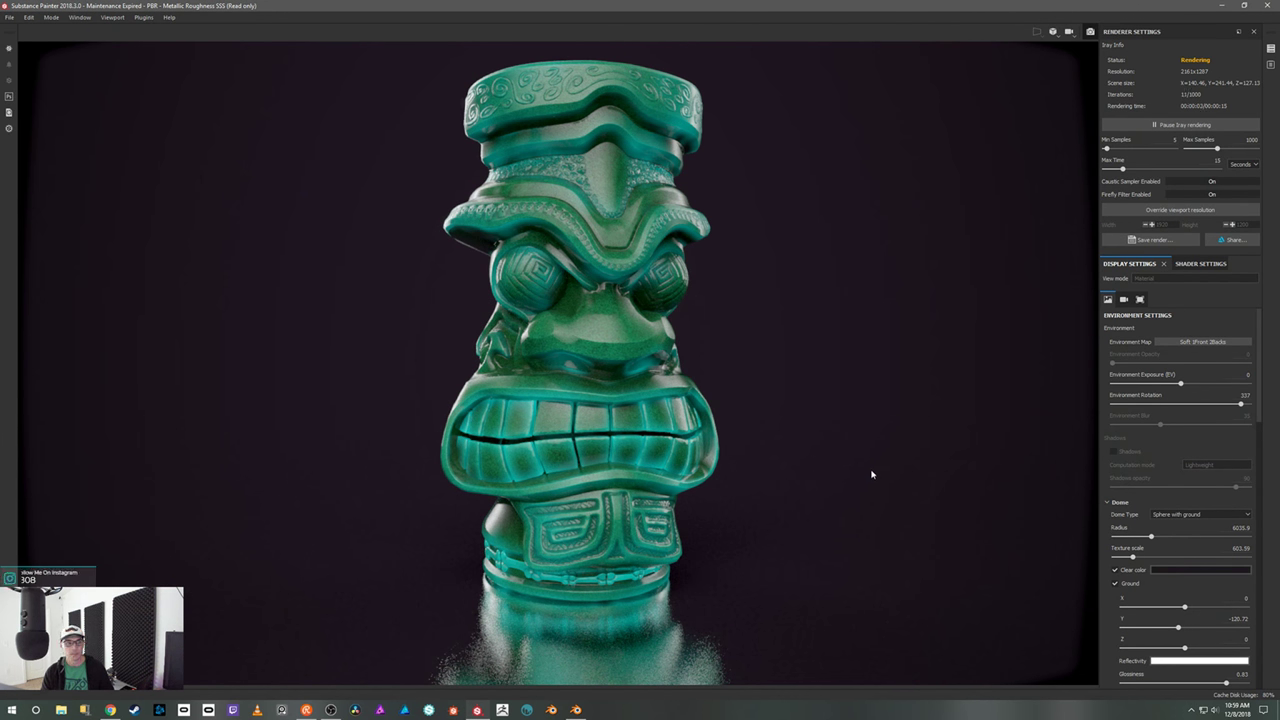
alt+drag(867, 473, 891, 457)
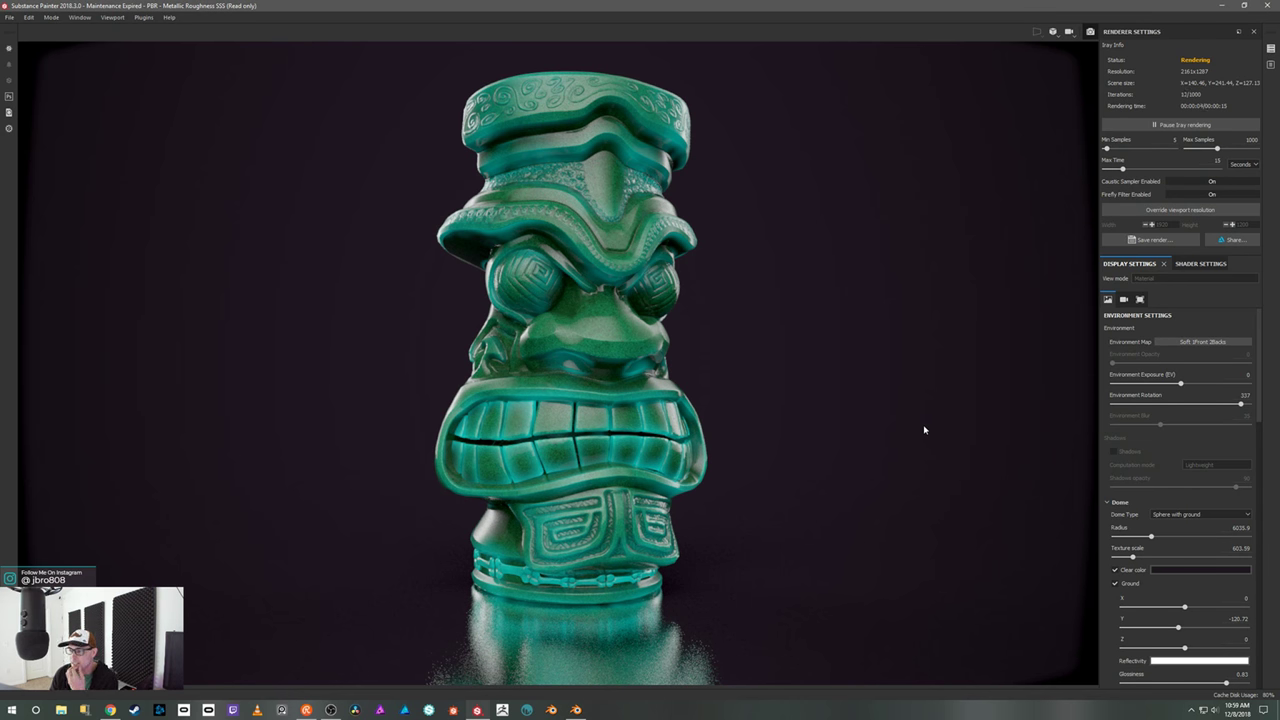
scroll(1153, 414, down, 3)
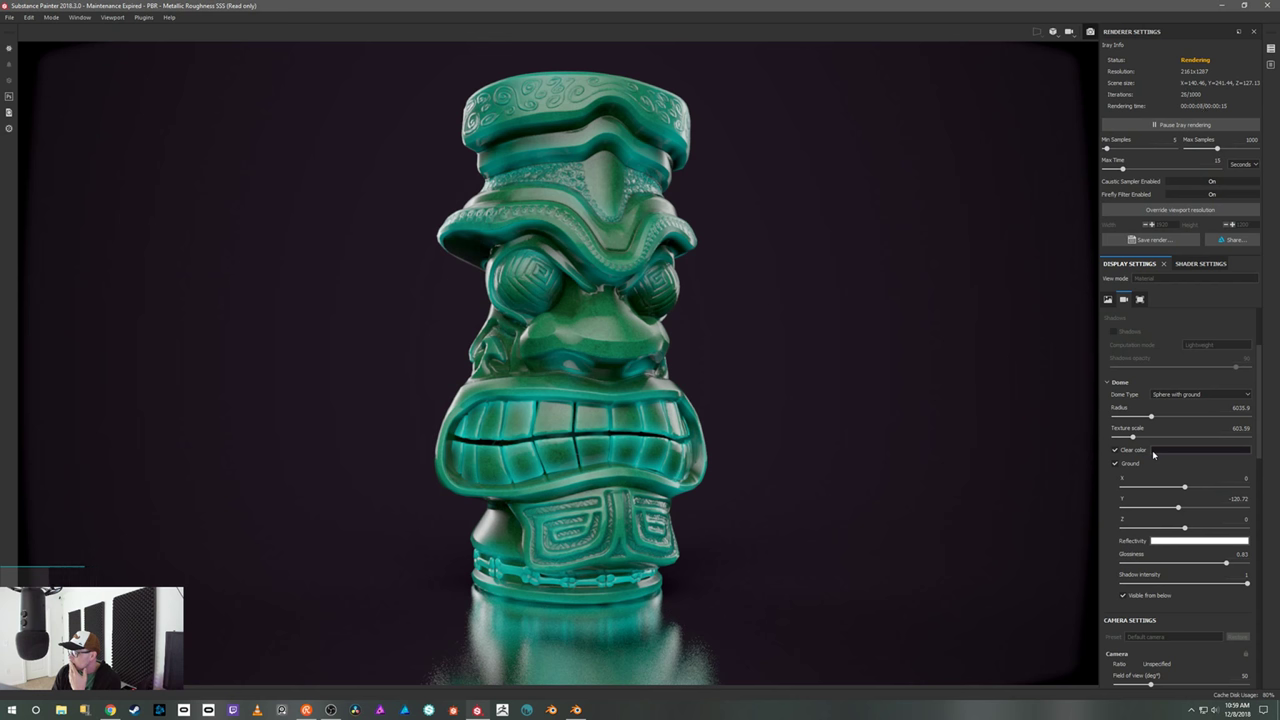
- Expand the Glare post effect and change its shape from Bloom to Lens Flare
scroll(1152, 450, down, 2)
scroll(1152, 450, down, 7)
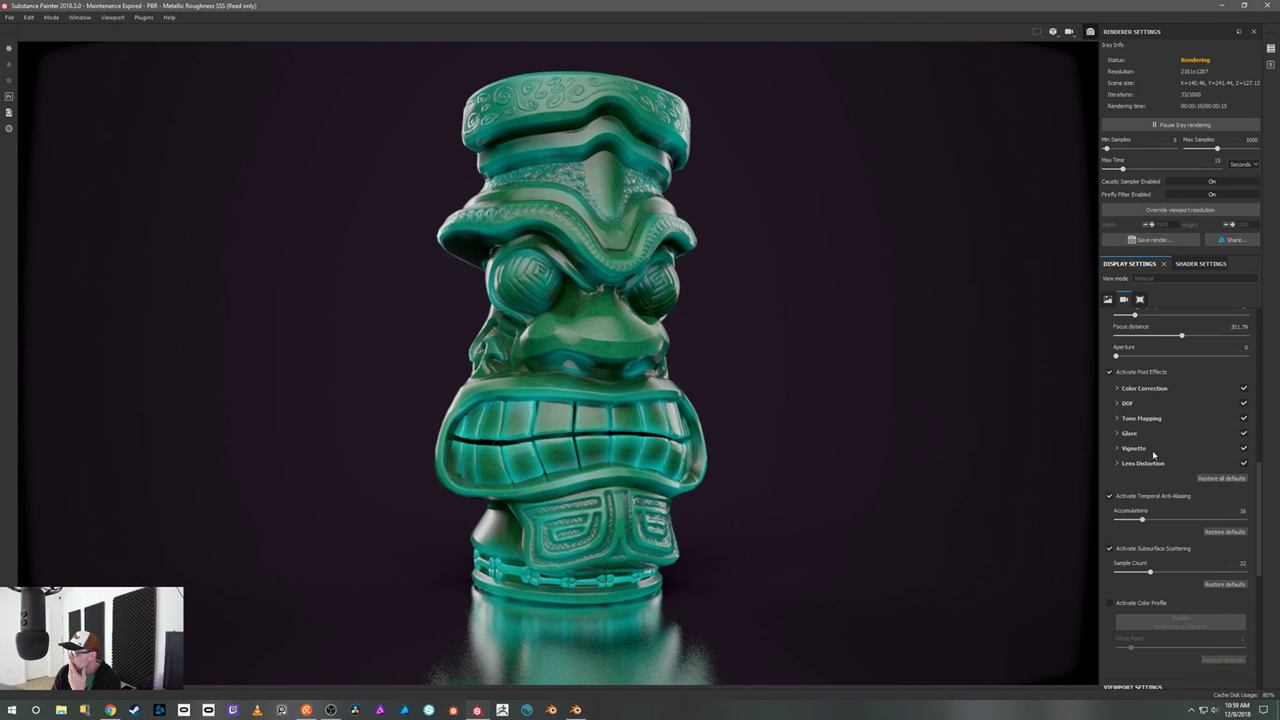
click(1117, 435)
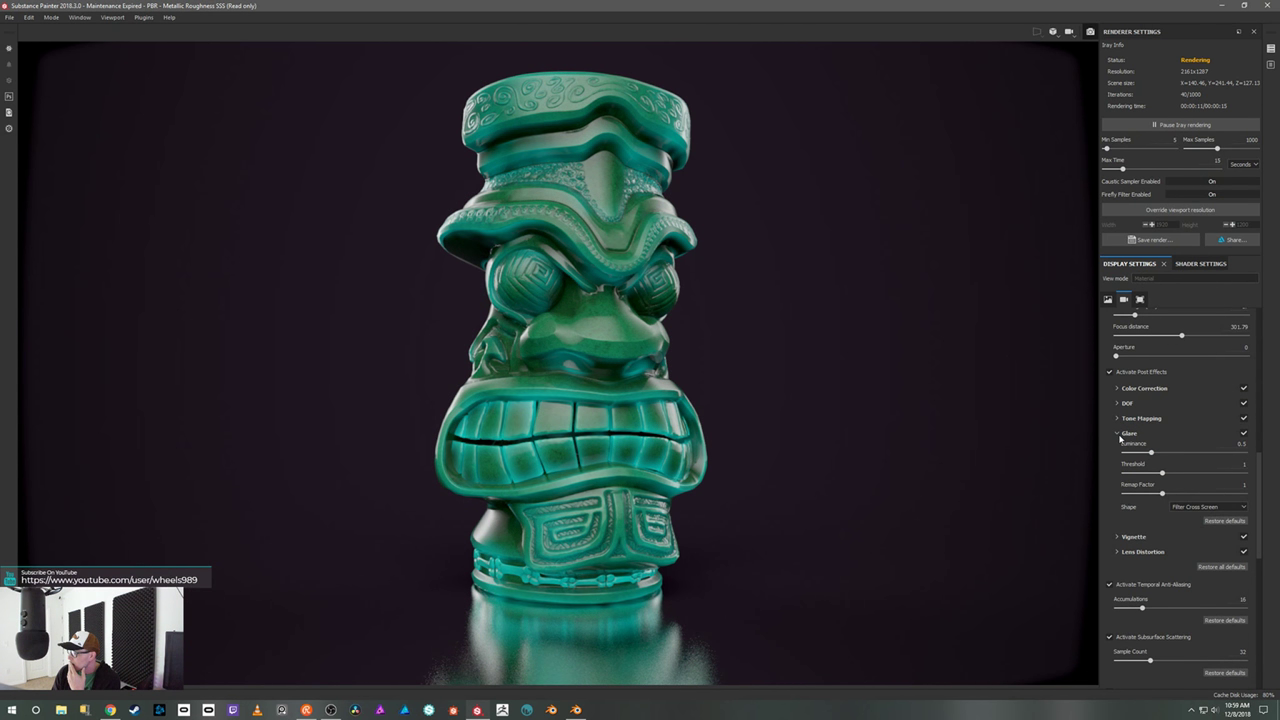
click(1198, 506)
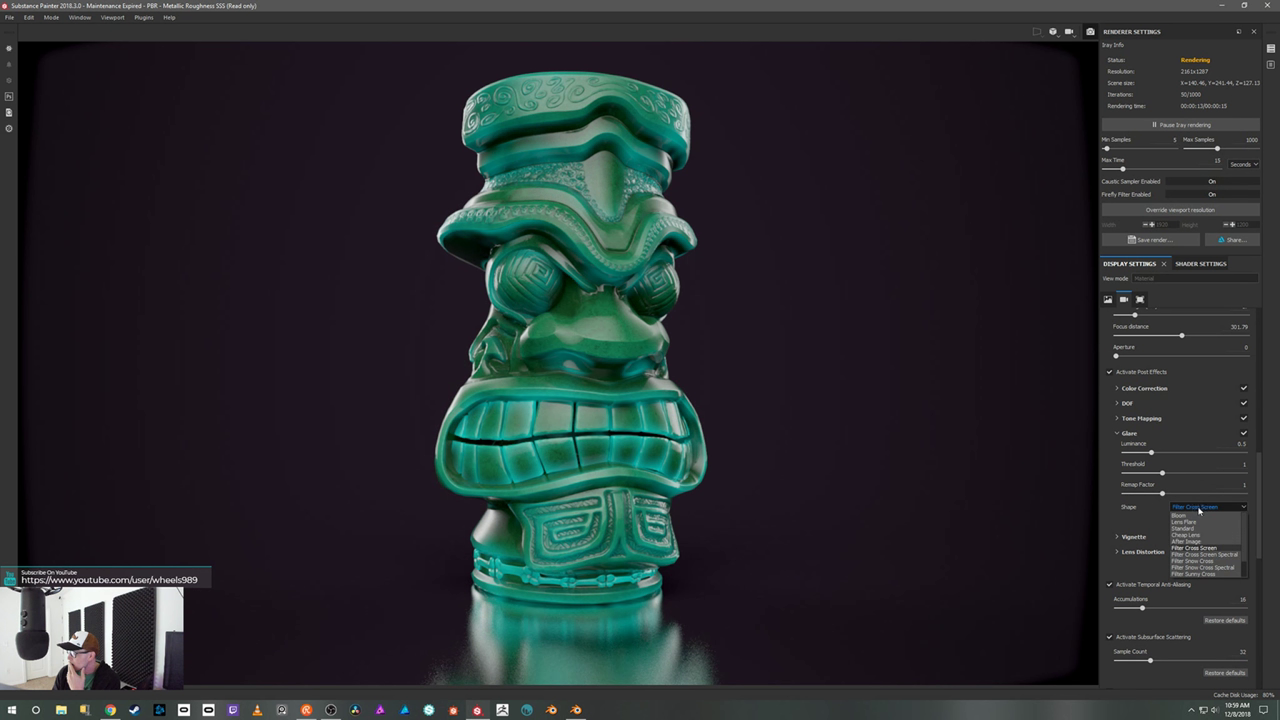
click(1196, 516)
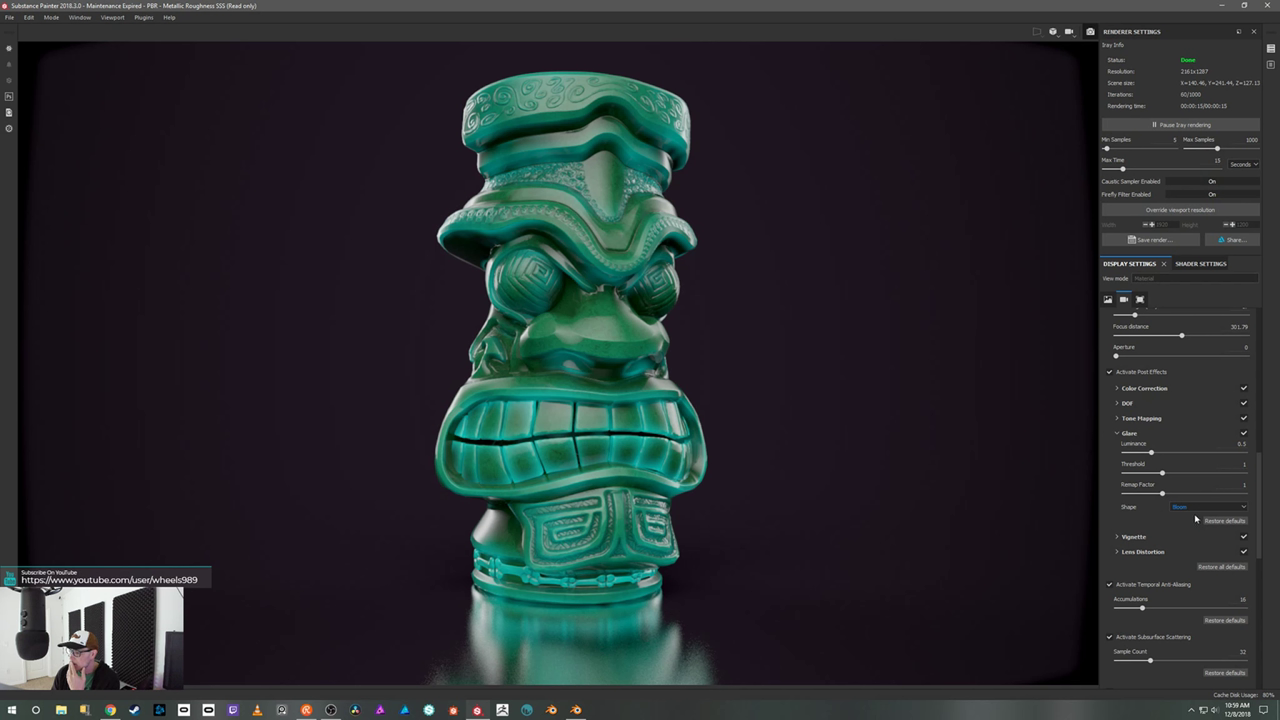
click(1208, 508)
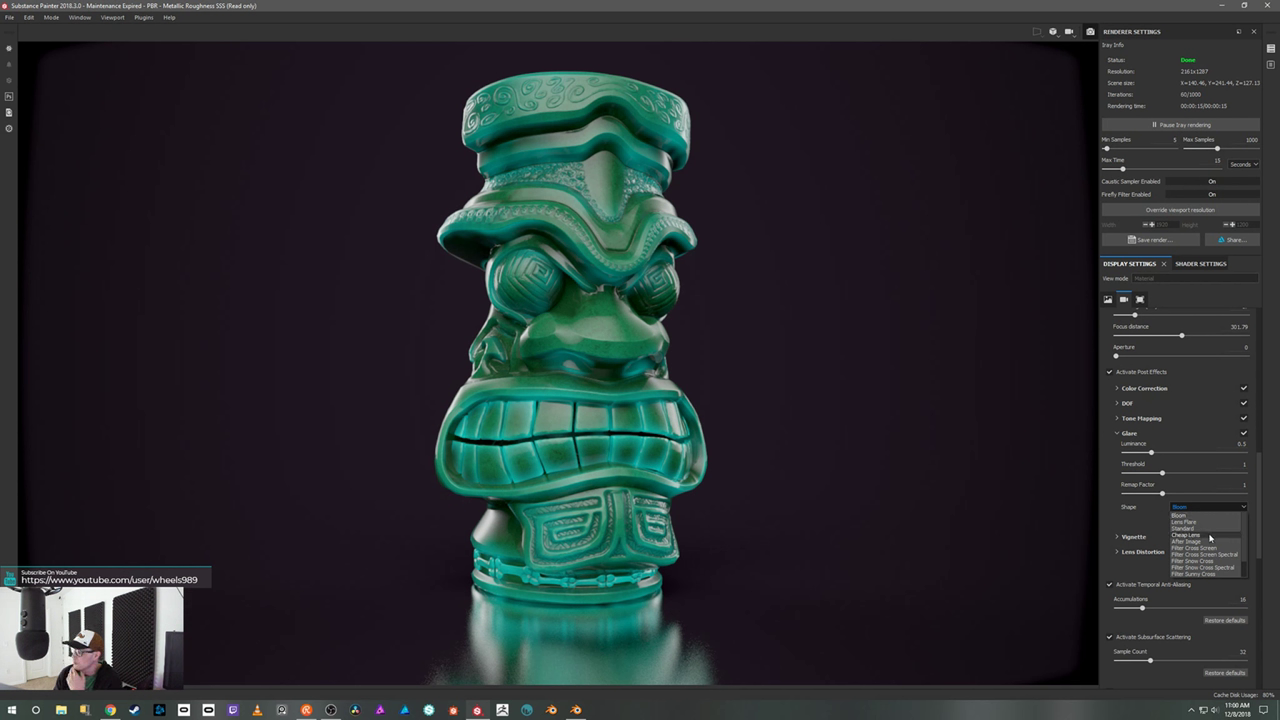
click(1212, 523)
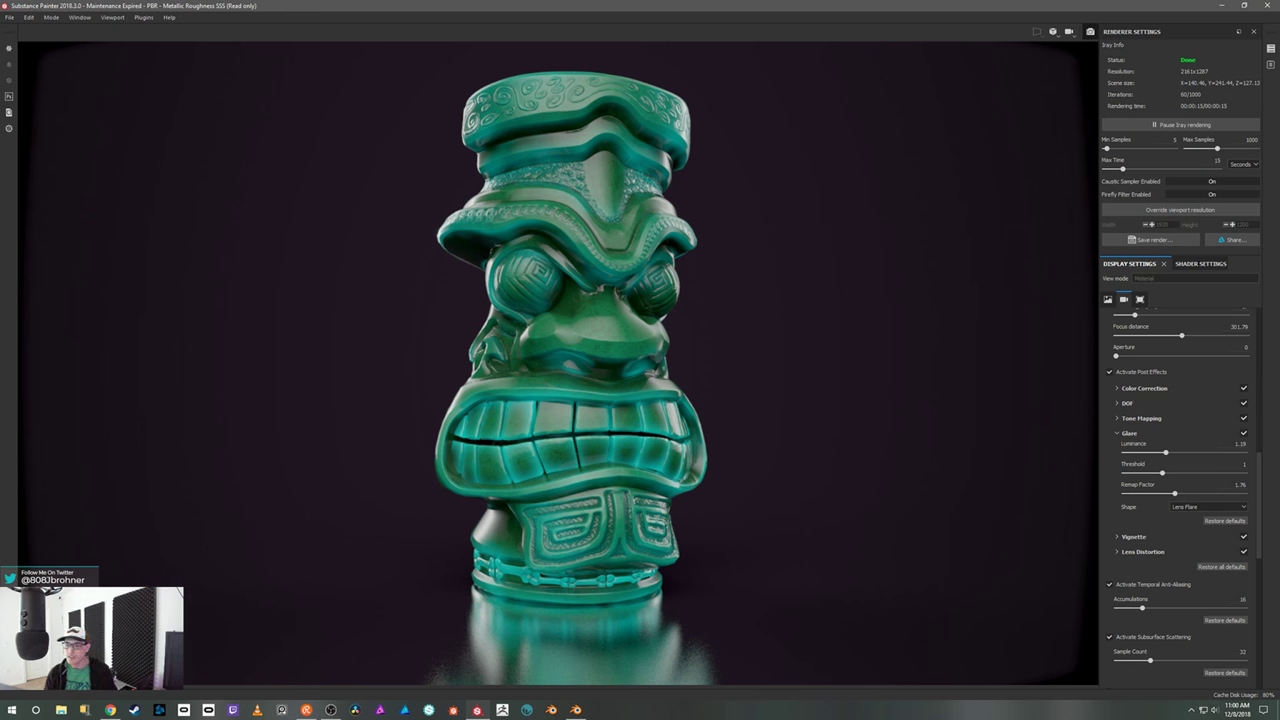
mouse_move(851, 460)
alt+mouse_down()
mouse_move(865, 452)
mouse_move(857, 437)
mouse_move(863, 451)
alt+mouse_up()
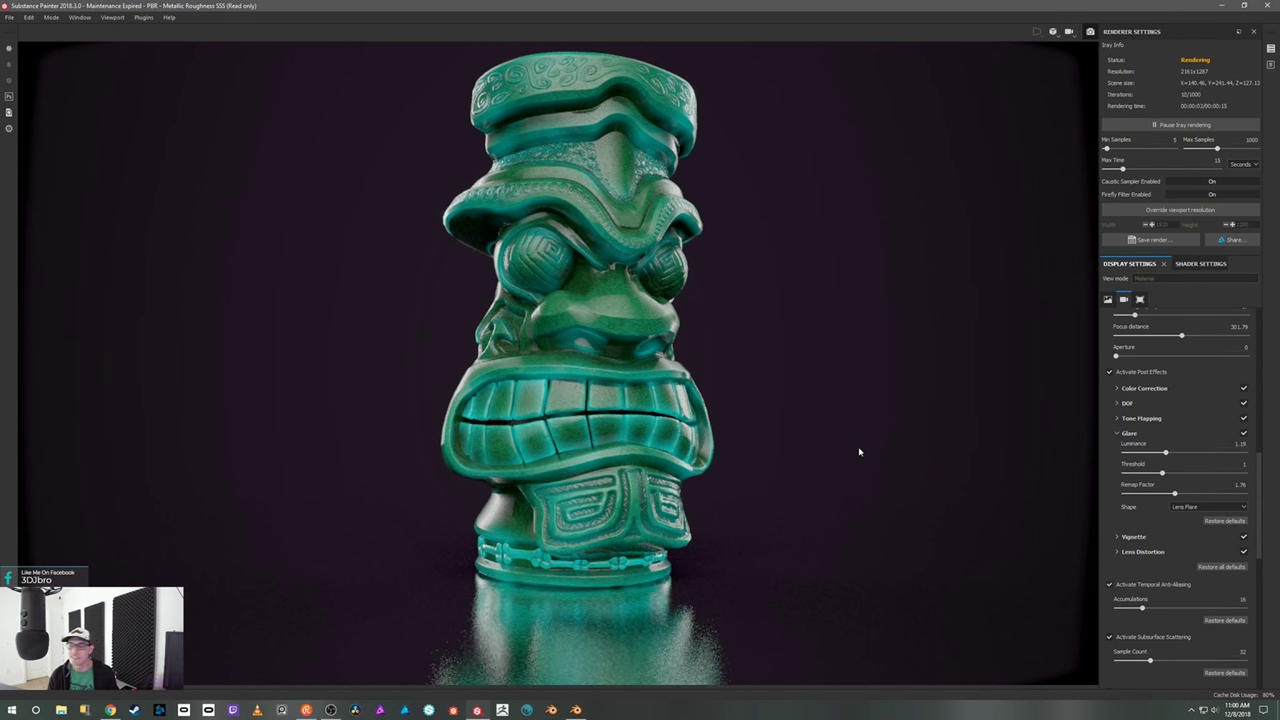
- Zoom, pan left and orbit to show the tiki's side while Iray refines
alt+drag(859, 454, 864, 454)
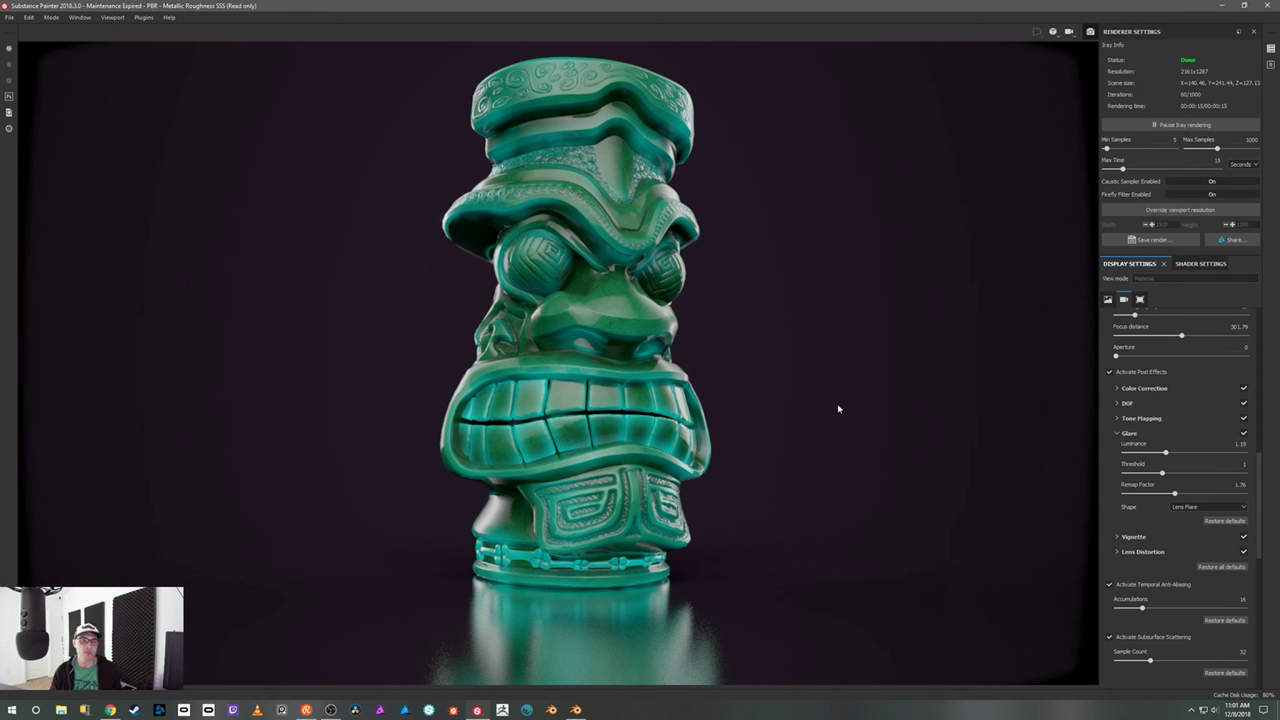
scroll(850, 432, up, 2)
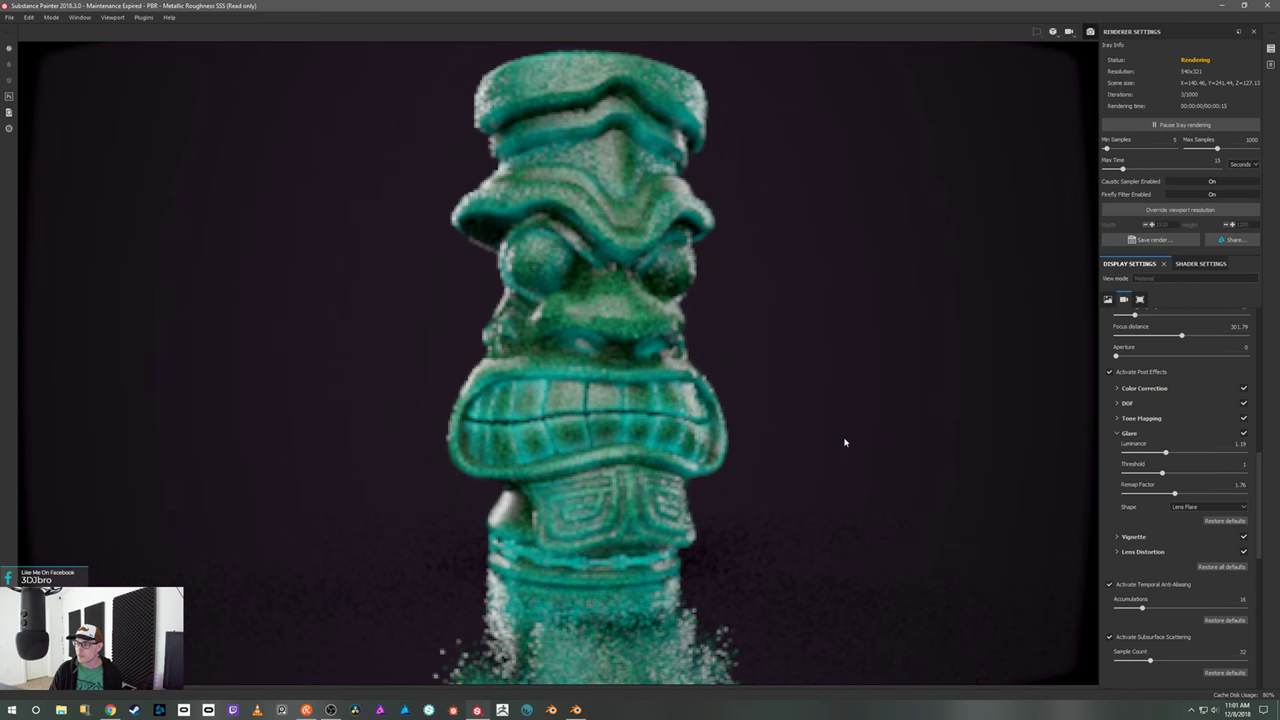
alt+middle_drag(844, 442, 823, 454)
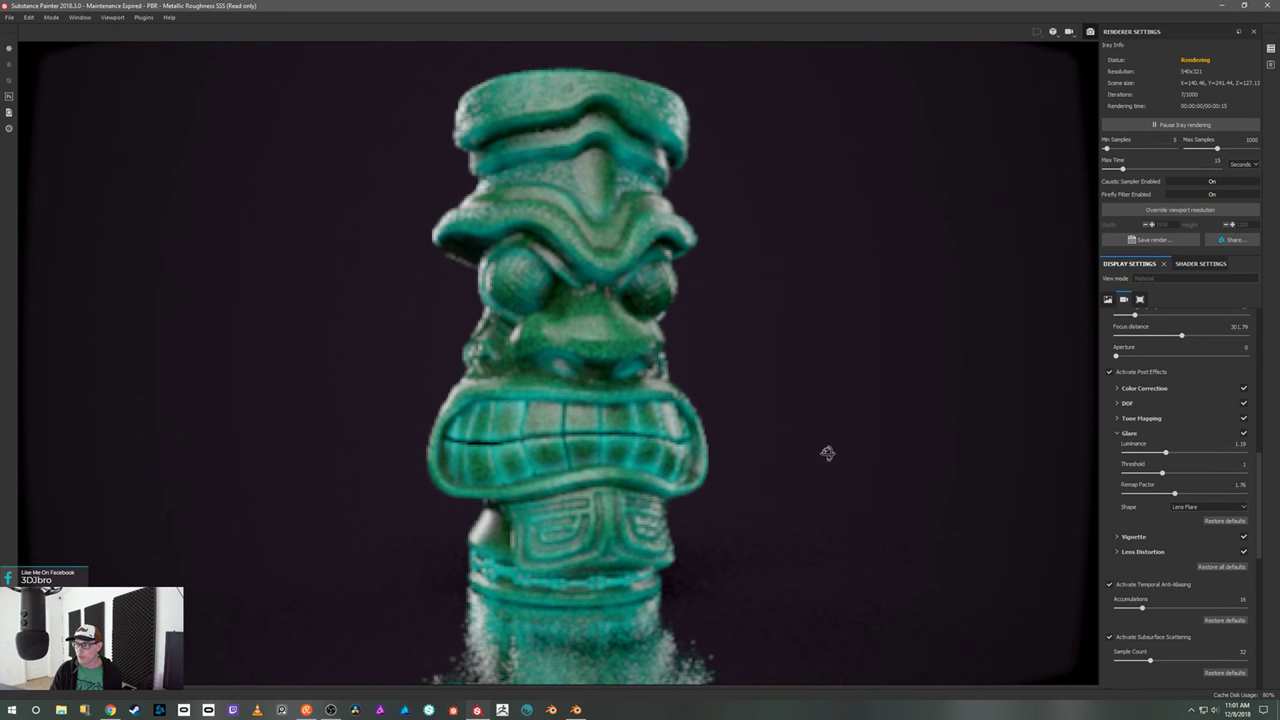
mouse_move(827, 453)
alt+mouse_down()
mouse_move(861, 444)
mouse_move(823, 440)
alt+mouse_up()
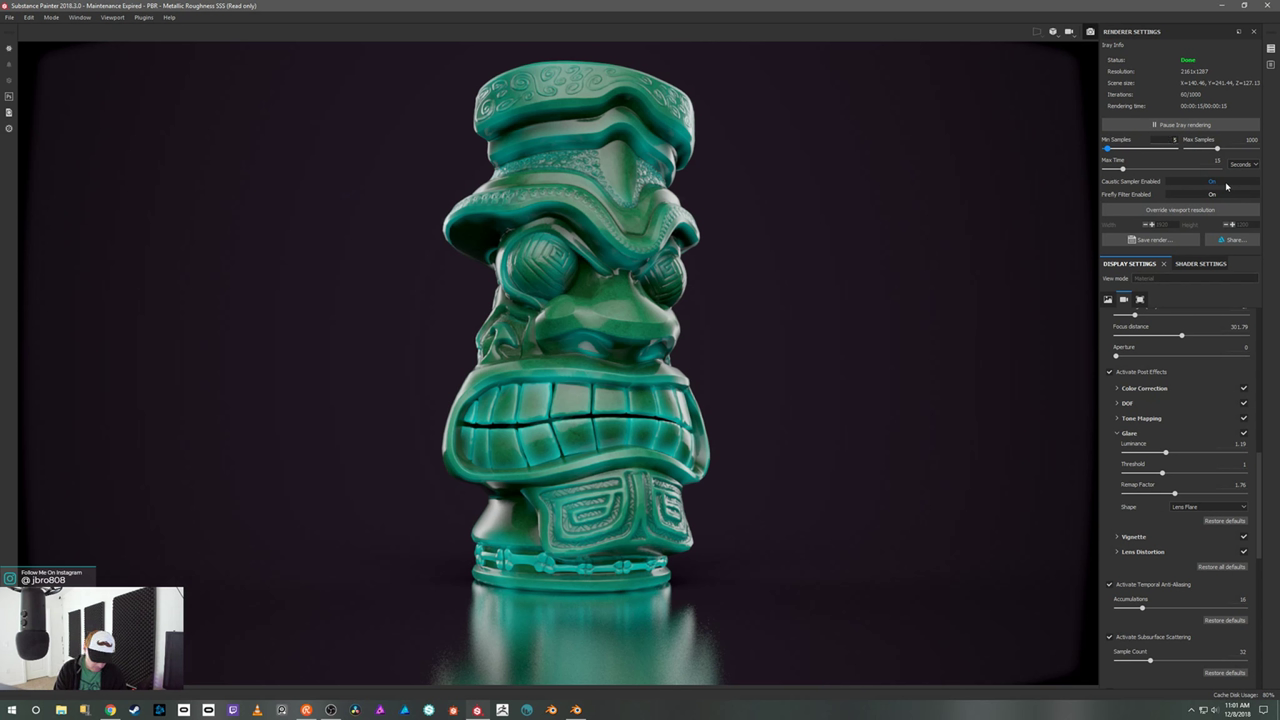
- Set Iray Min Samples to 25 and Max Time to 30 seconds
text(25)
key(Return)
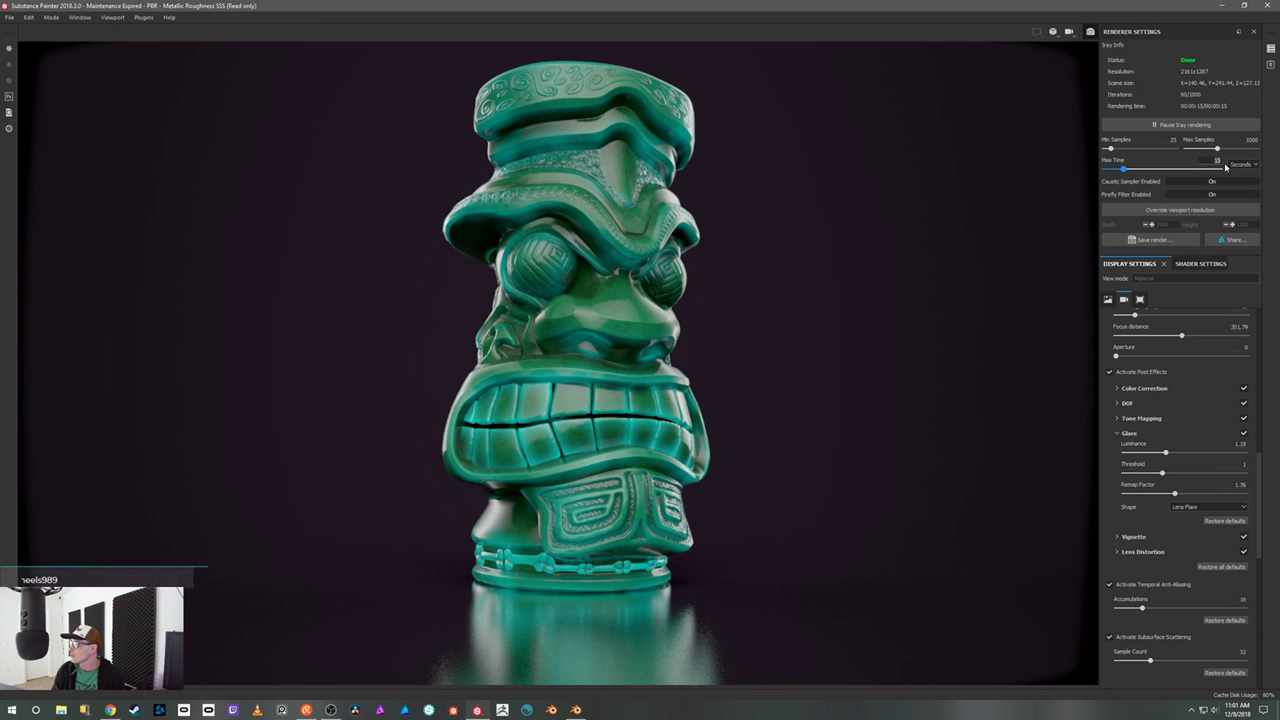
text(30)
key(Return)
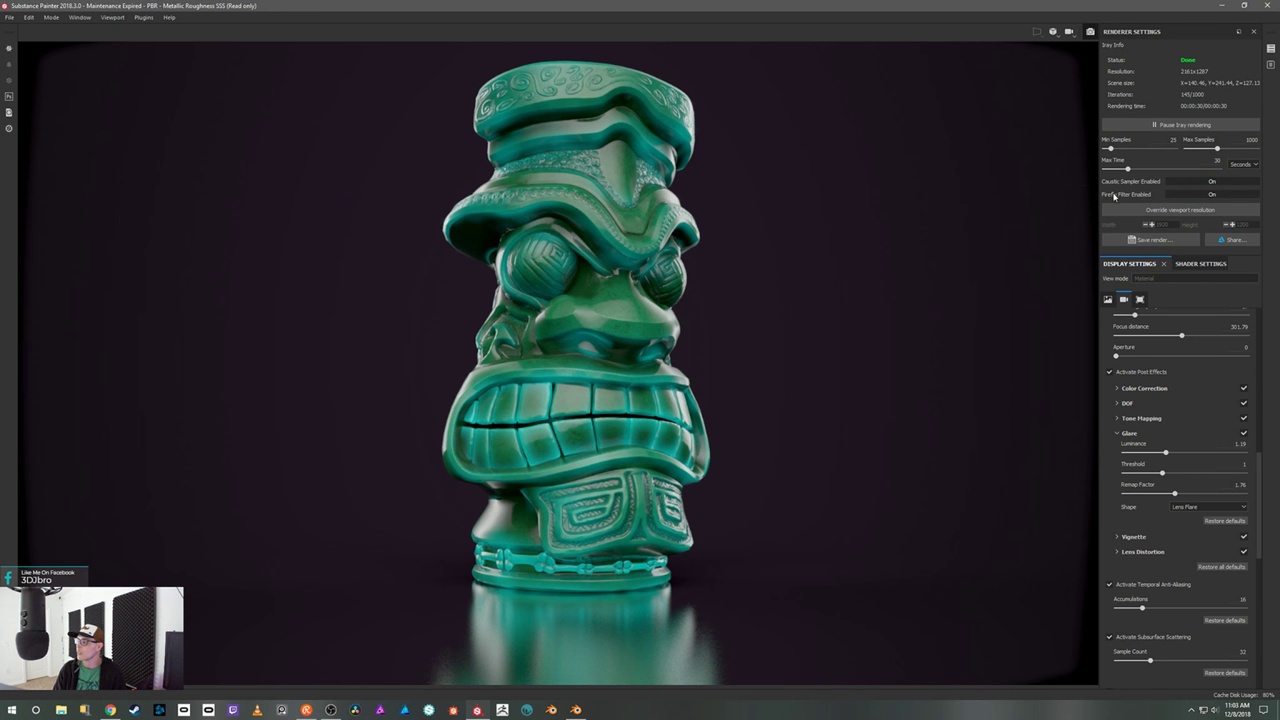
- Save the Iray render as JPEG Tiki_Render_01 in the Tiki SP-Bakes folder
click(1156, 242)
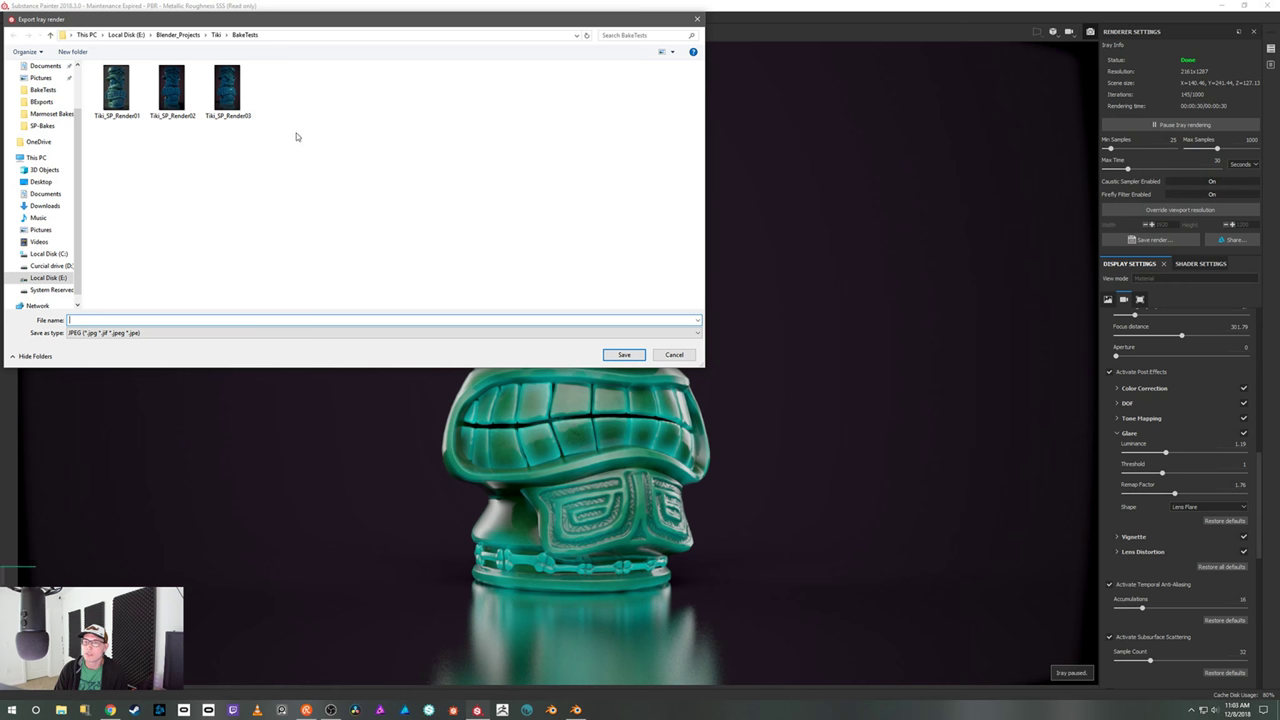
click(216, 35)
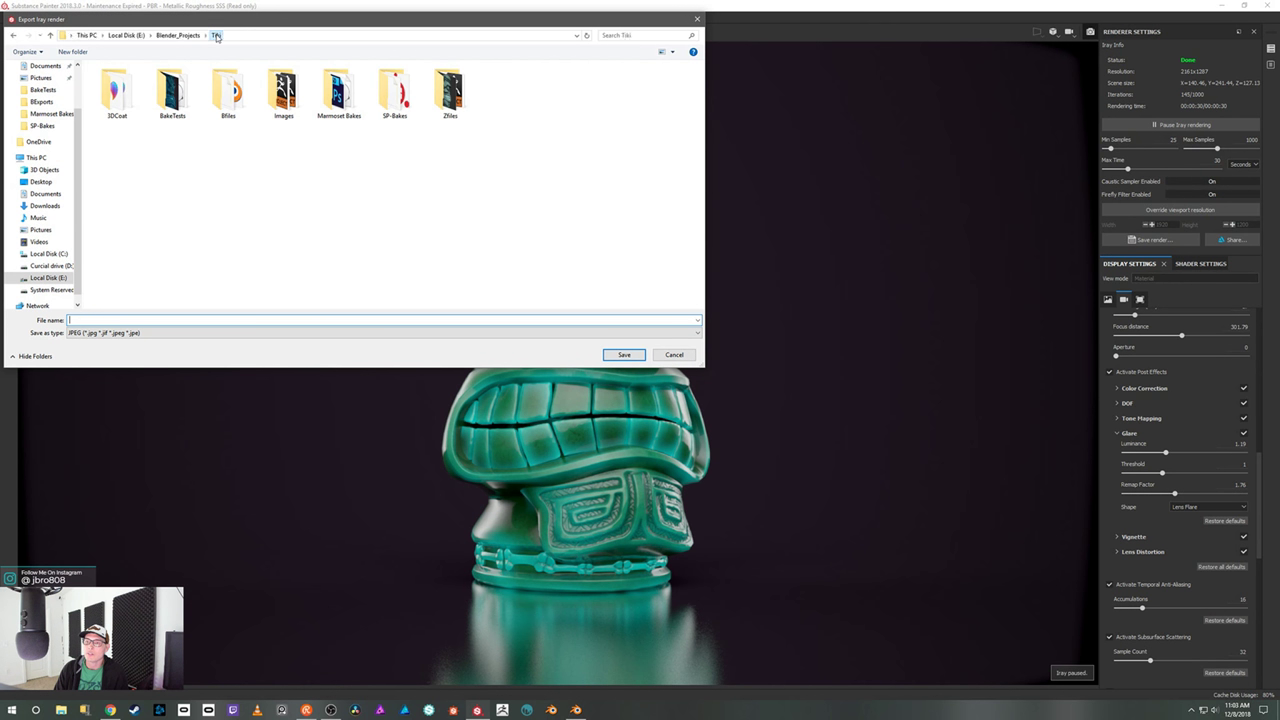
double_click(392, 100)
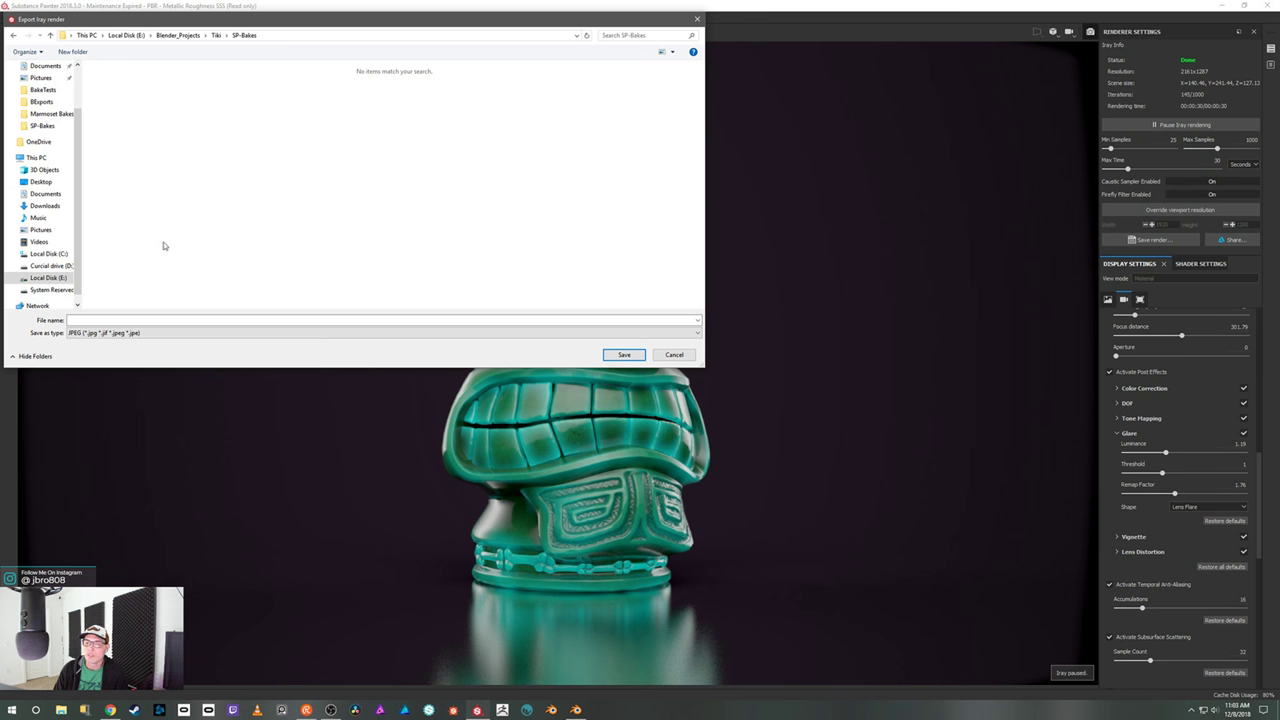
right_click(183, 213)
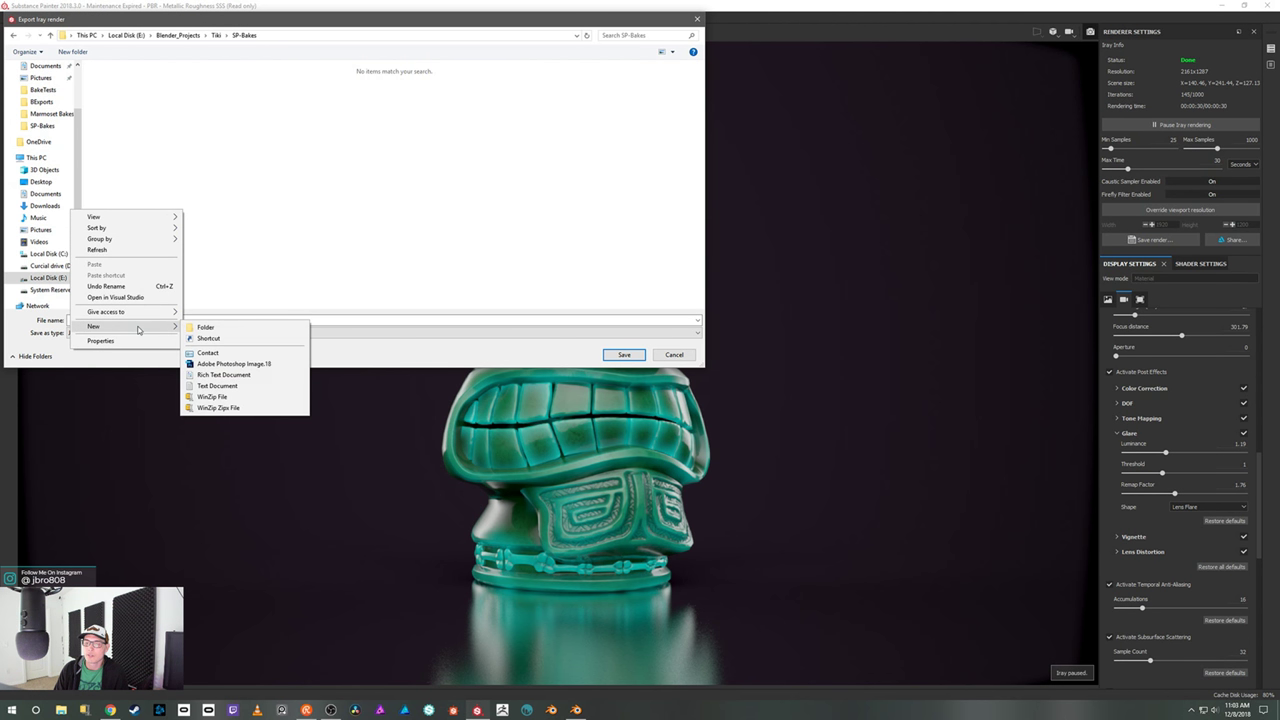
click(247, 260)
click(172, 319)
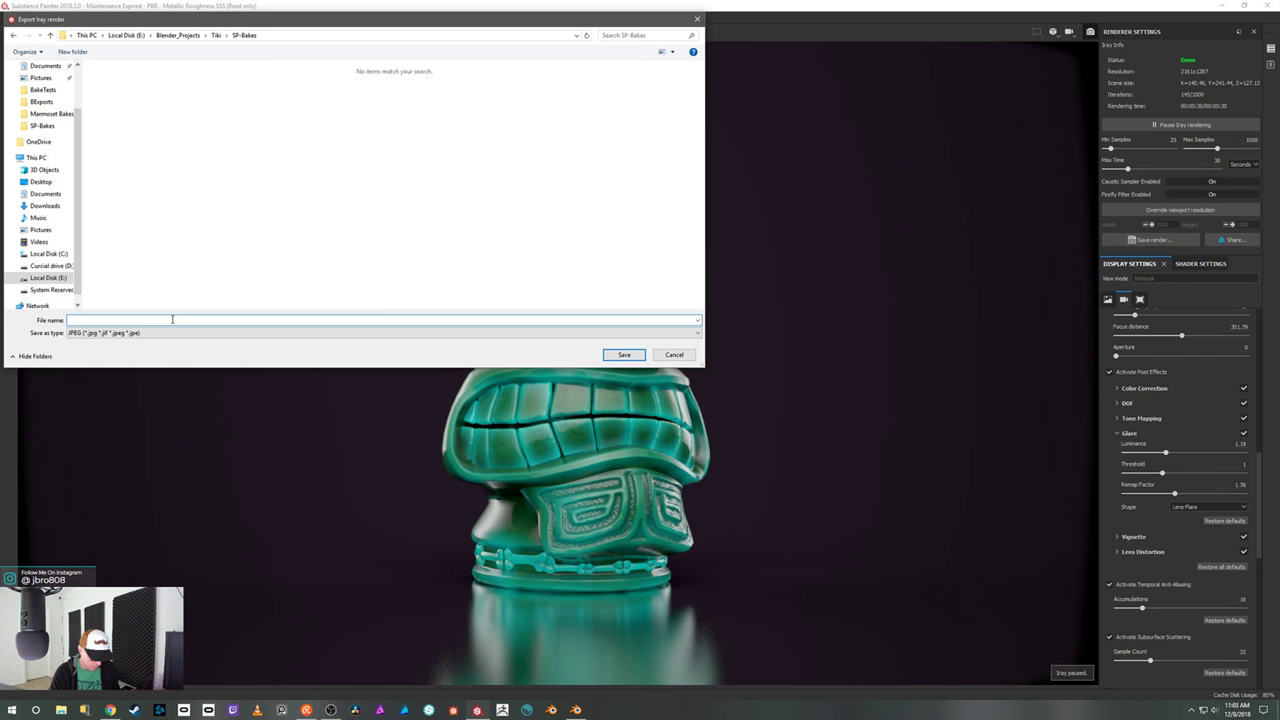
text(T)
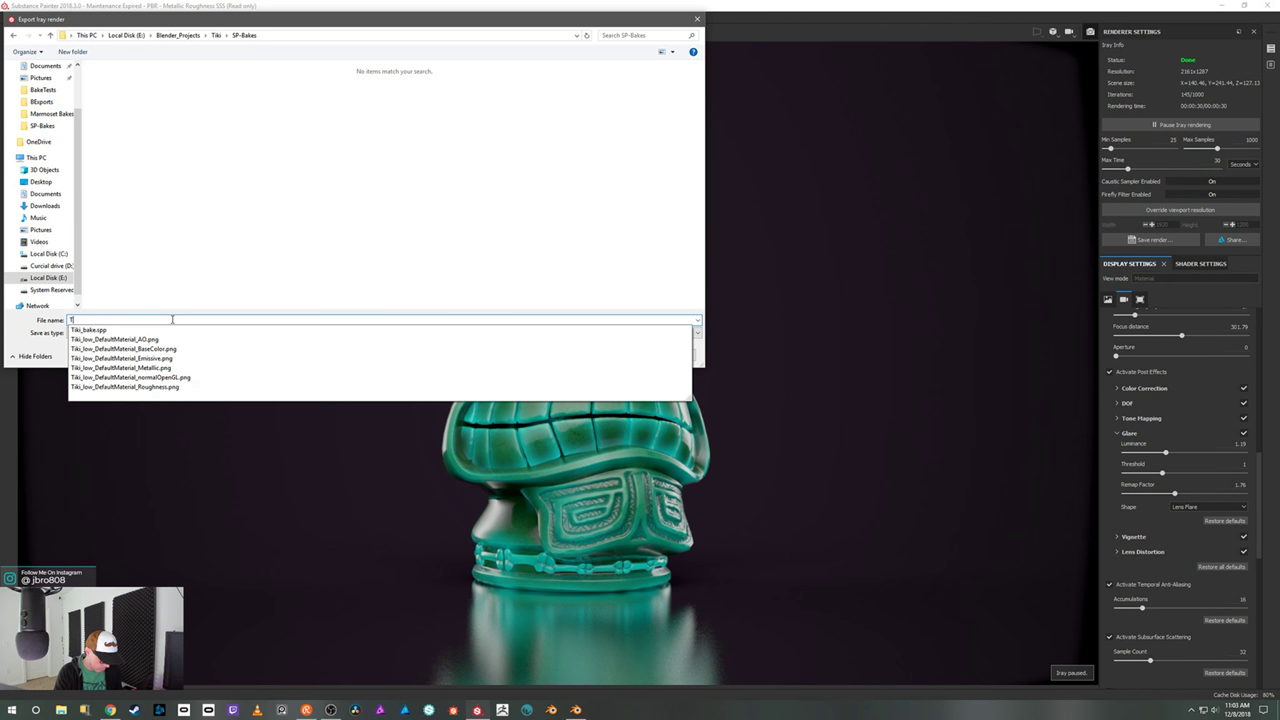
text(iki_)
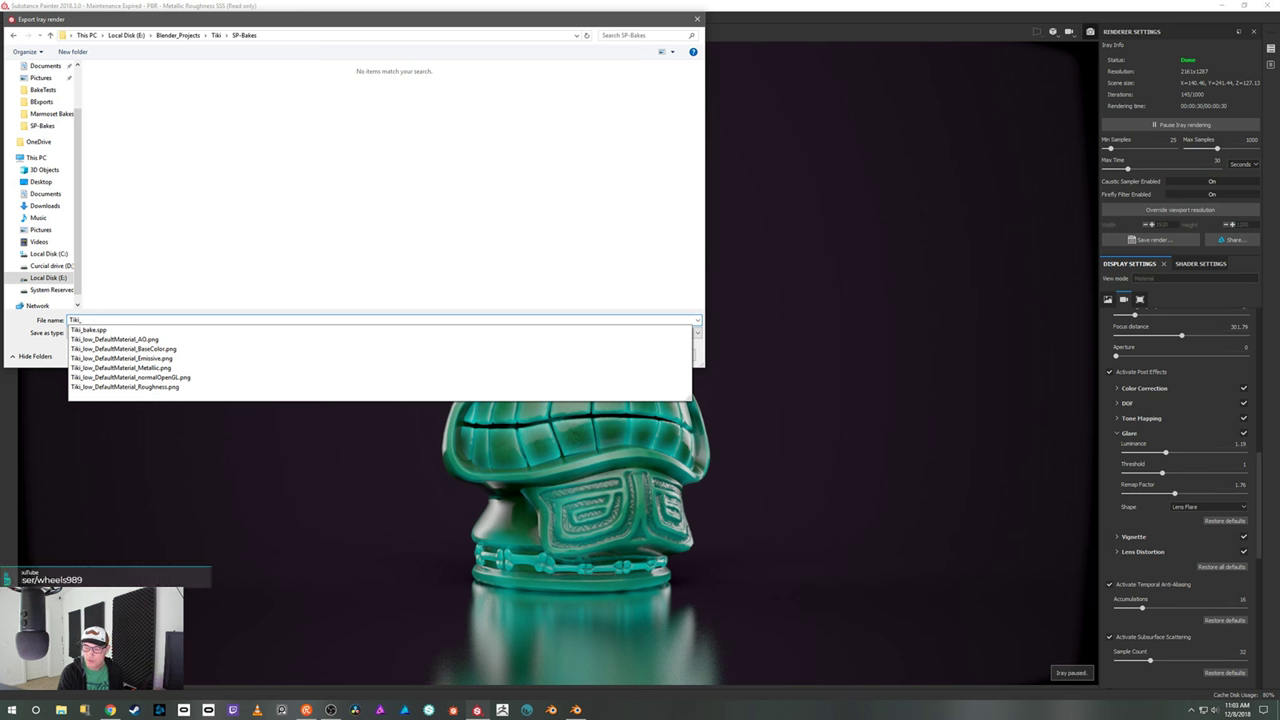
text(Render_01)
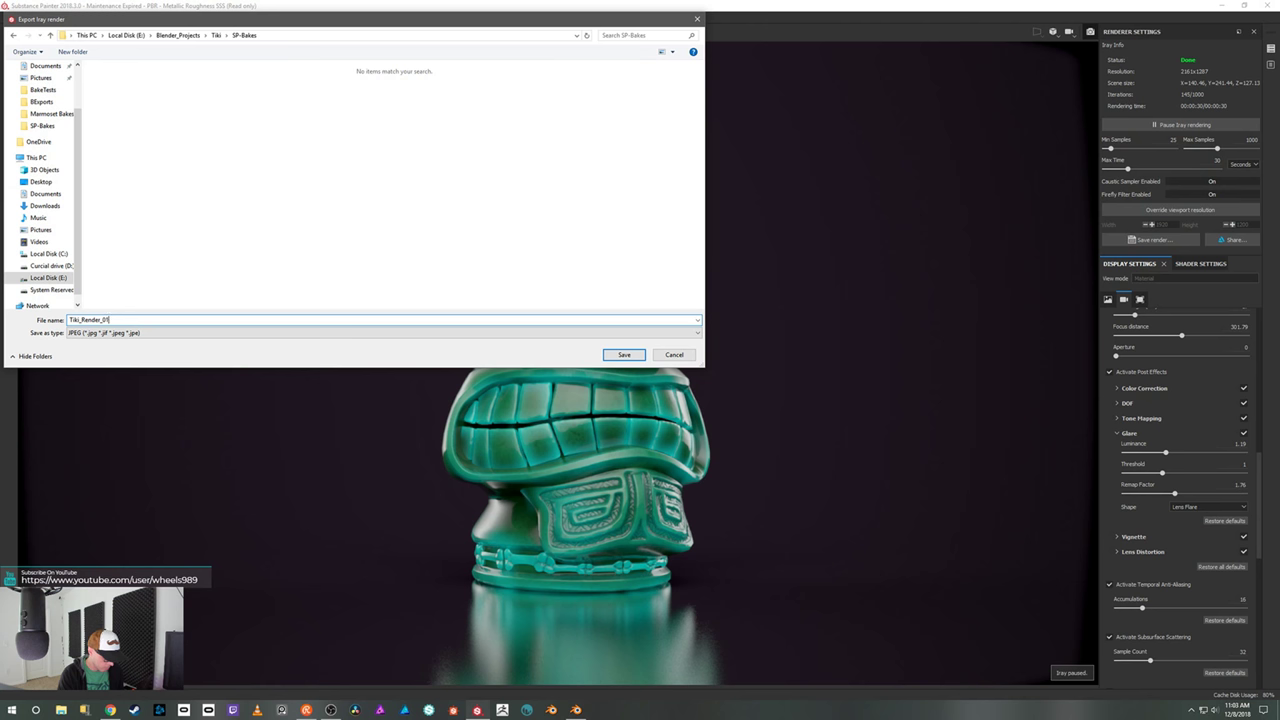
key(Return)
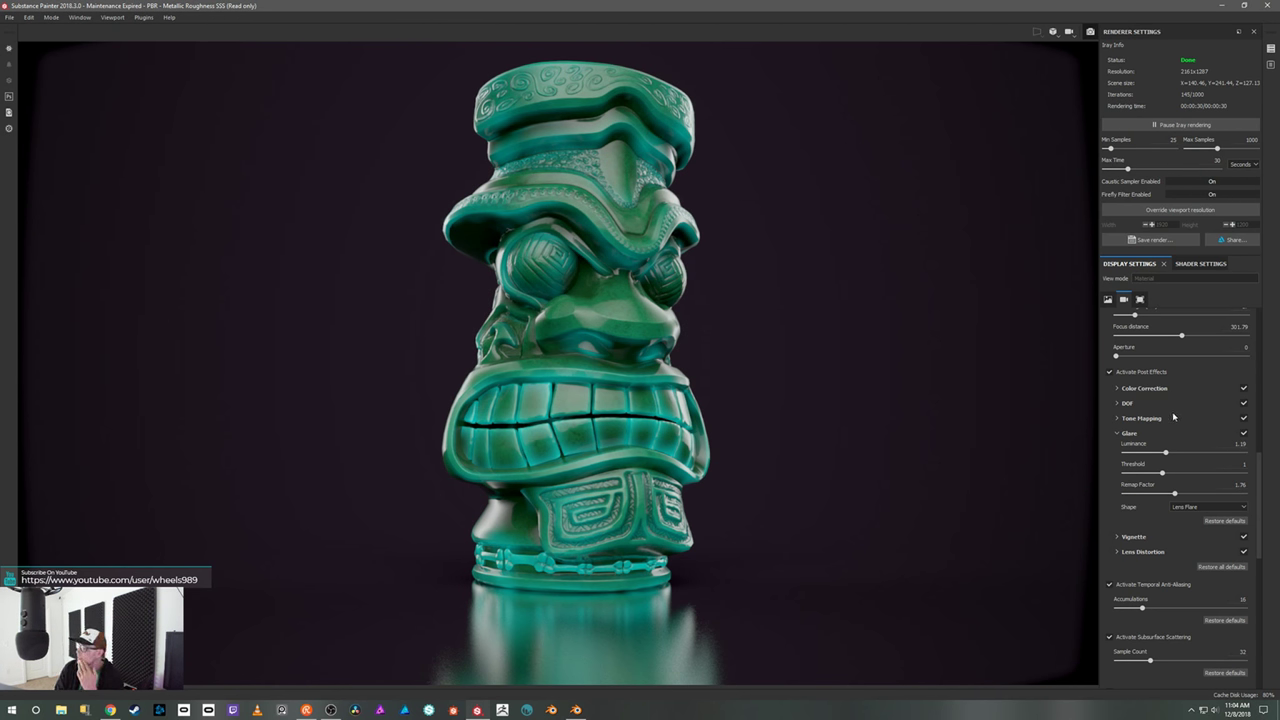
- Set glare to Bloom at luminance 0.67 and rotate the environment lighting around the tiki
drag(1183, 456, 1178, 455)
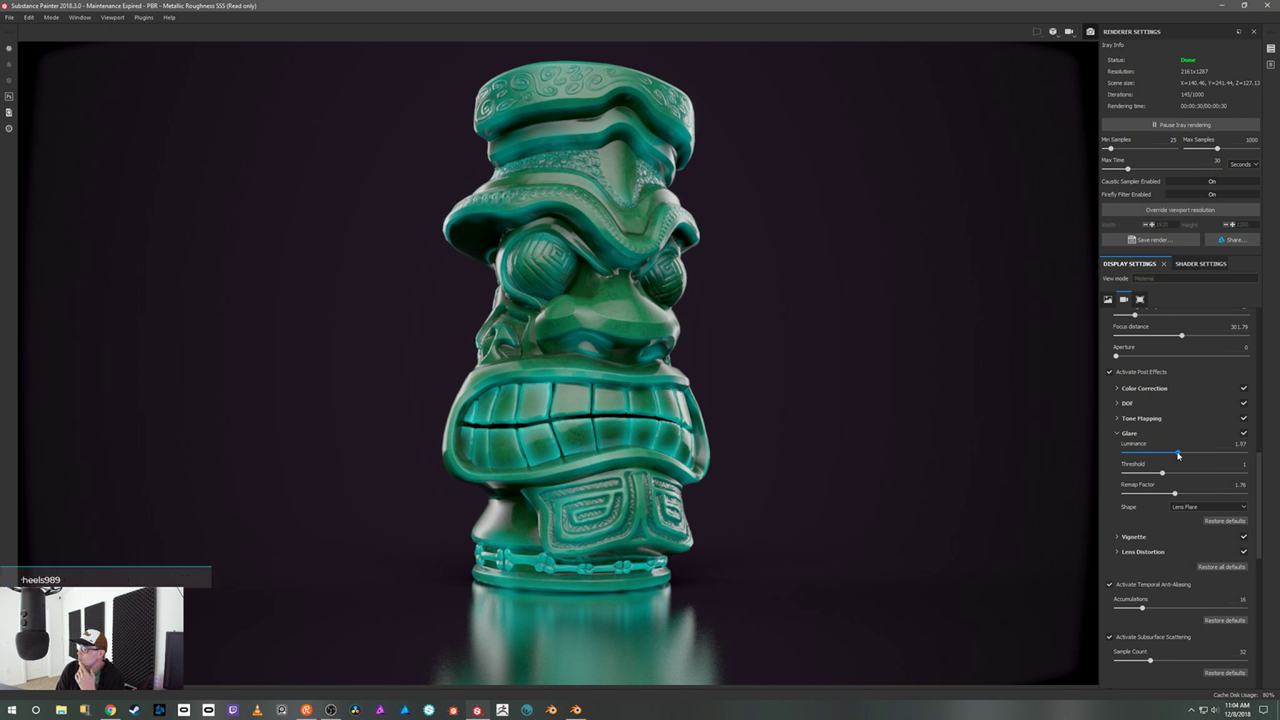
click(1158, 455)
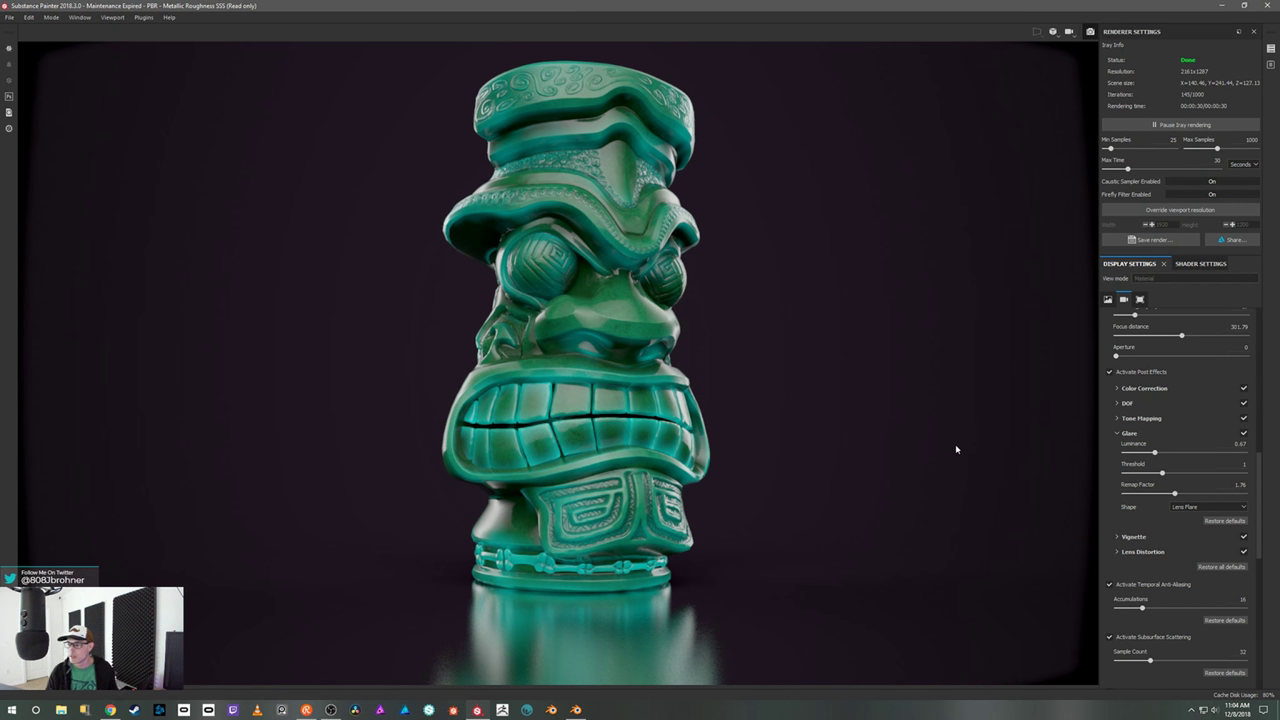
shift+right_drag(956, 449, 911, 463)
click(1186, 507)
click(1184, 515)
shift+right_drag(955, 483, 930, 491)
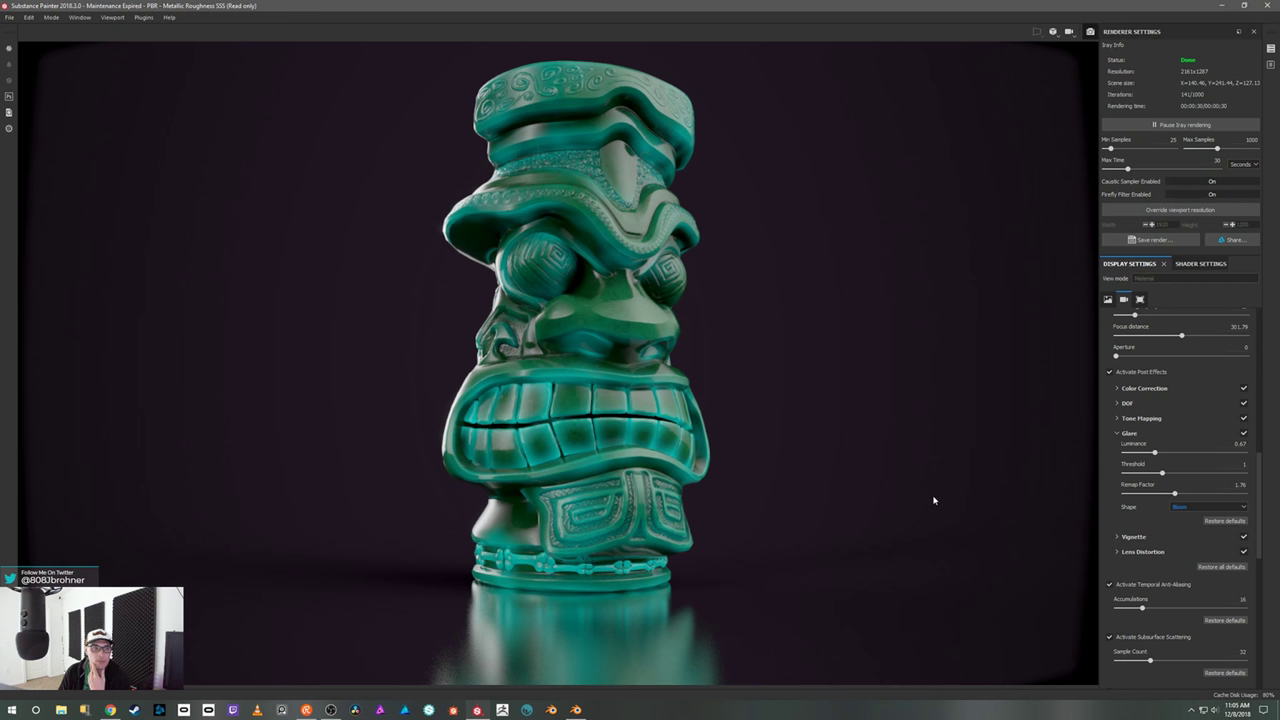
click(1150, 240)
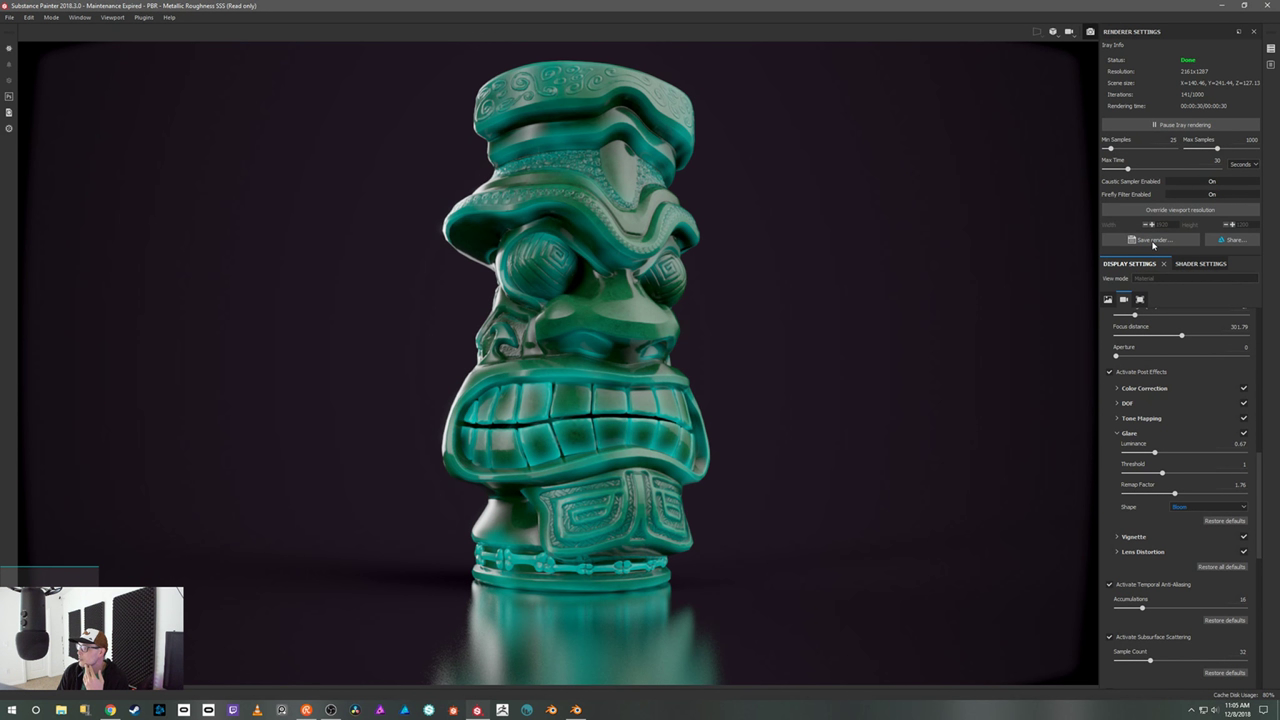
click(116, 97)
click(117, 319)
click(117, 319)
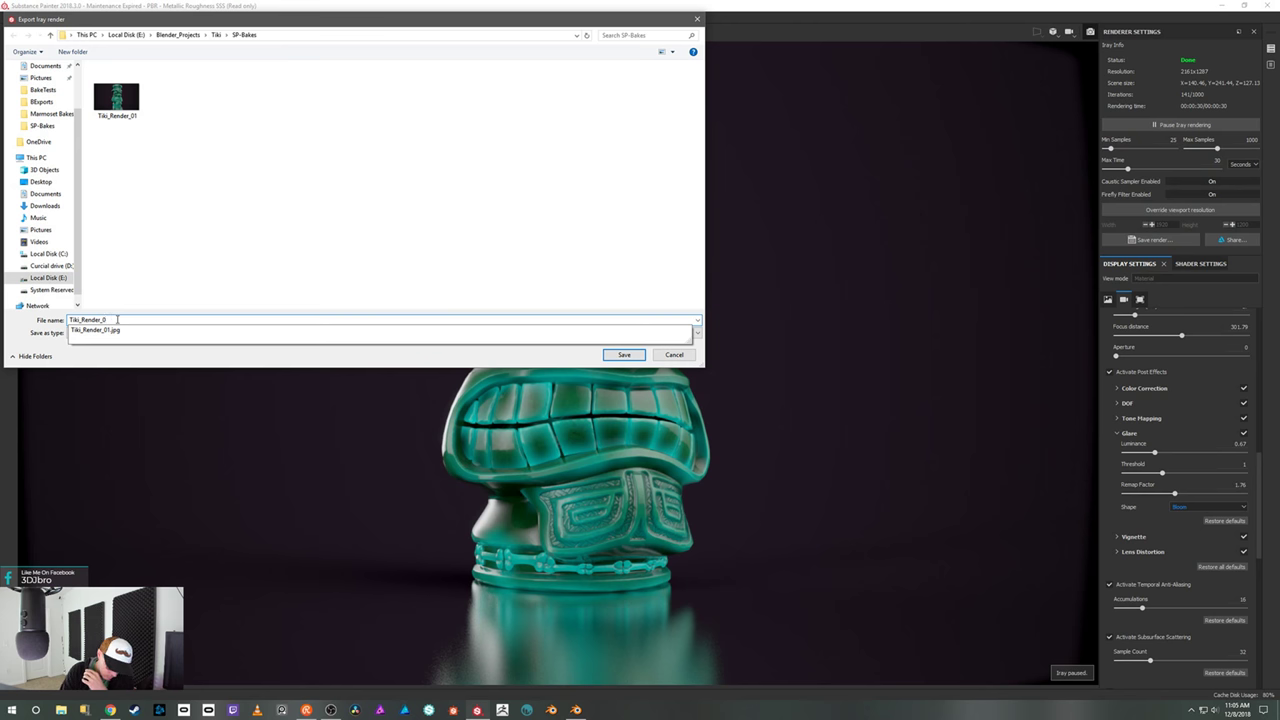
text(2)
click(609, 354)
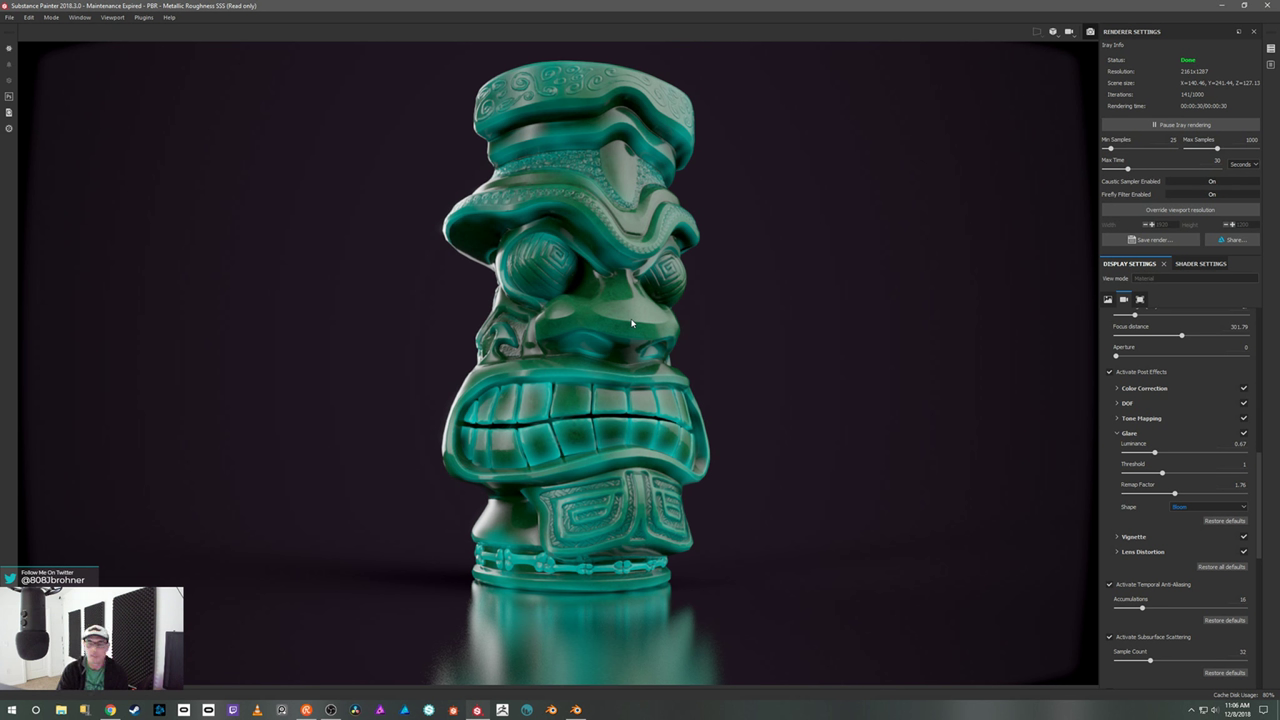
- Zoom and orbit around the tiki mug to inspect its side and back
alt+right_drag(791, 394, 752, 399)
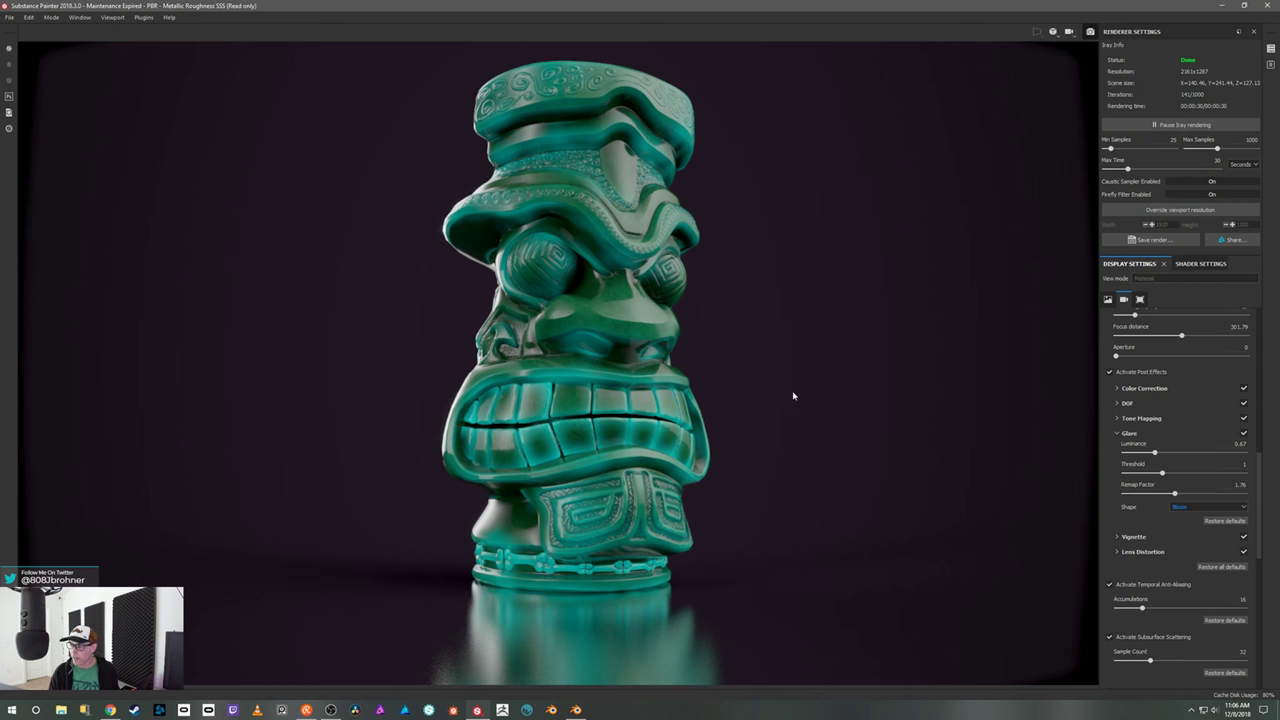
alt+drag(752, 399, 698, 420)
alt+drag(880, 377, 830, 365)
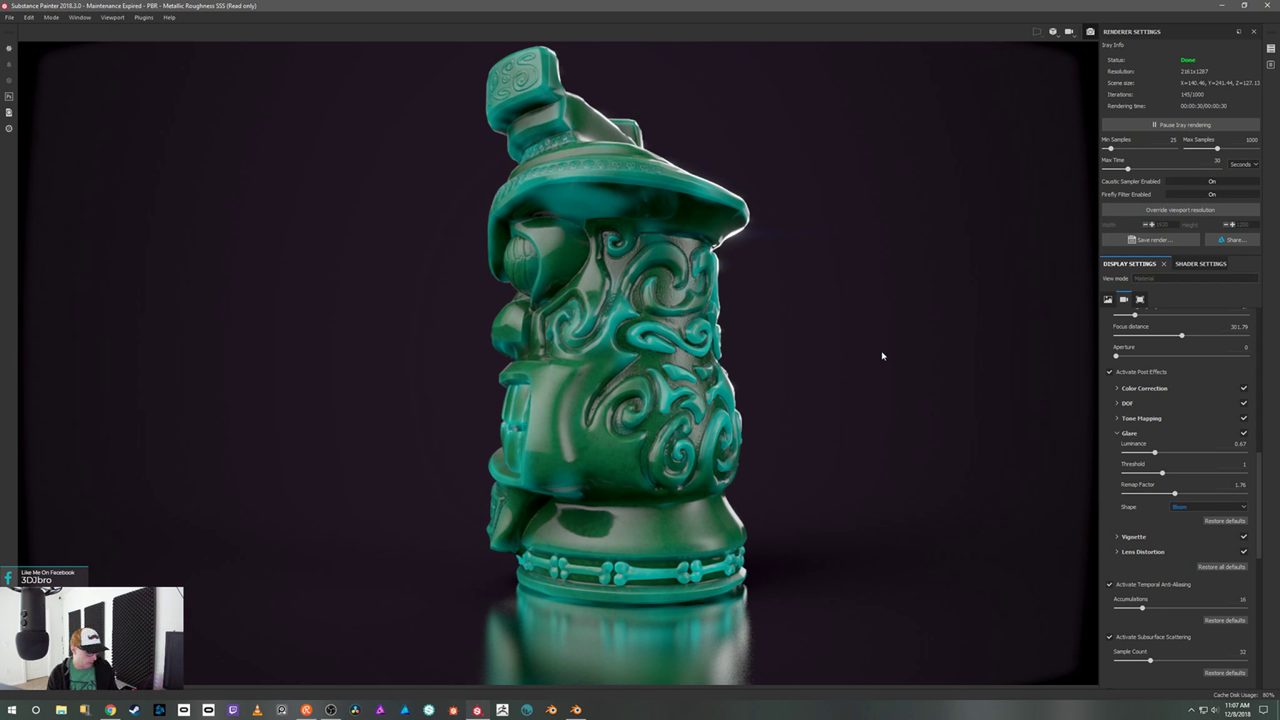
alt+drag(903, 369, 871, 352)
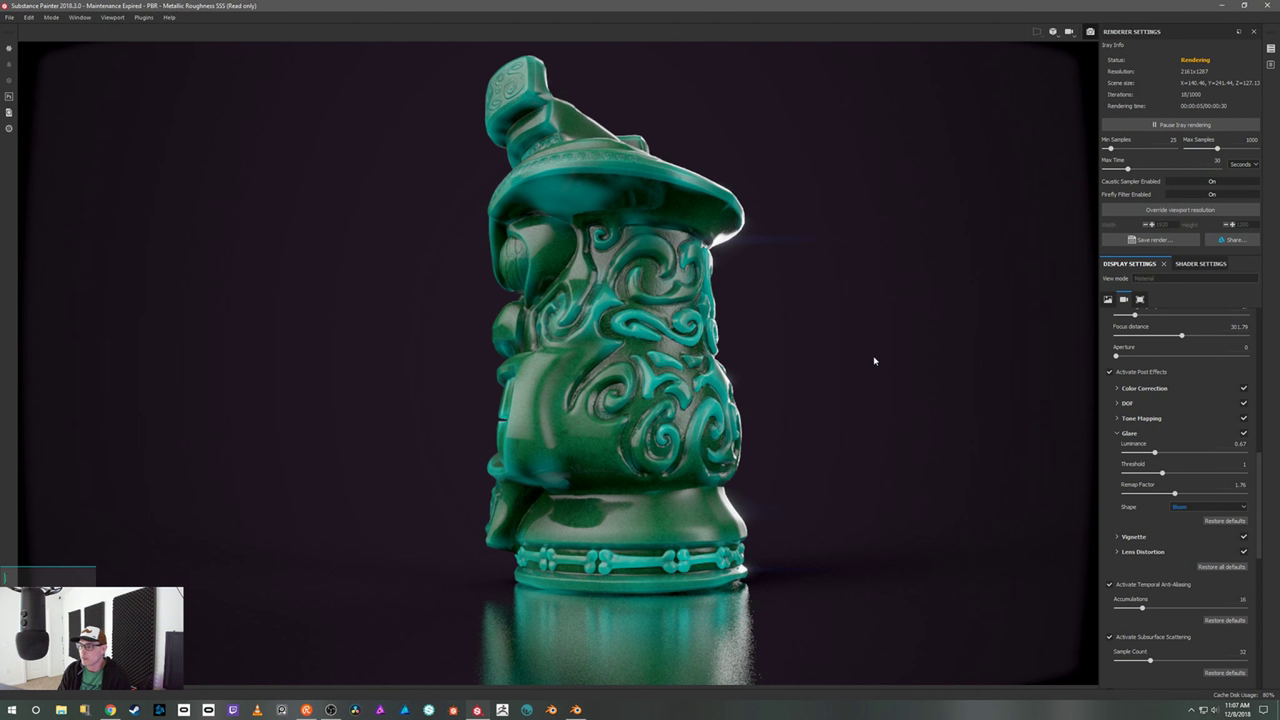
alt+drag(879, 360, 820, 341)
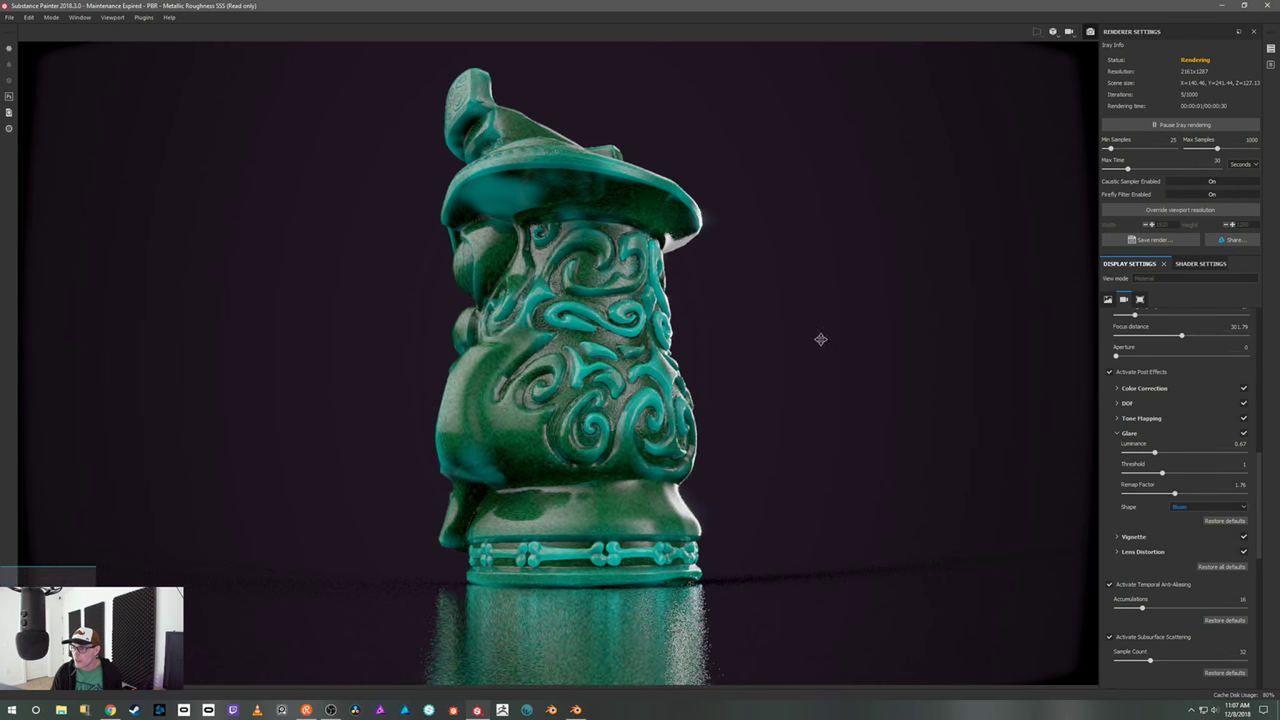
alt+drag(820, 340, 821, 340)
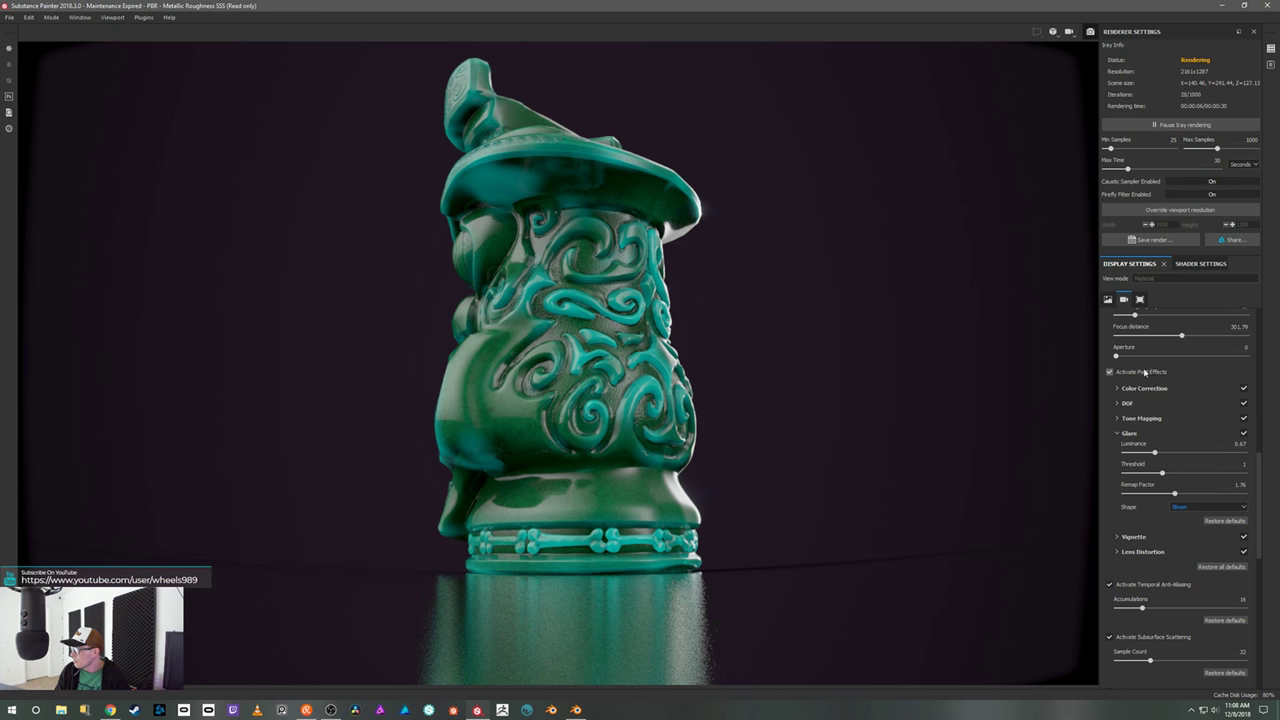
- Turn off the floor's Visible from below option in Iray settings
scroll(1151, 371, down, 3)
scroll(1144, 372, up, 3)
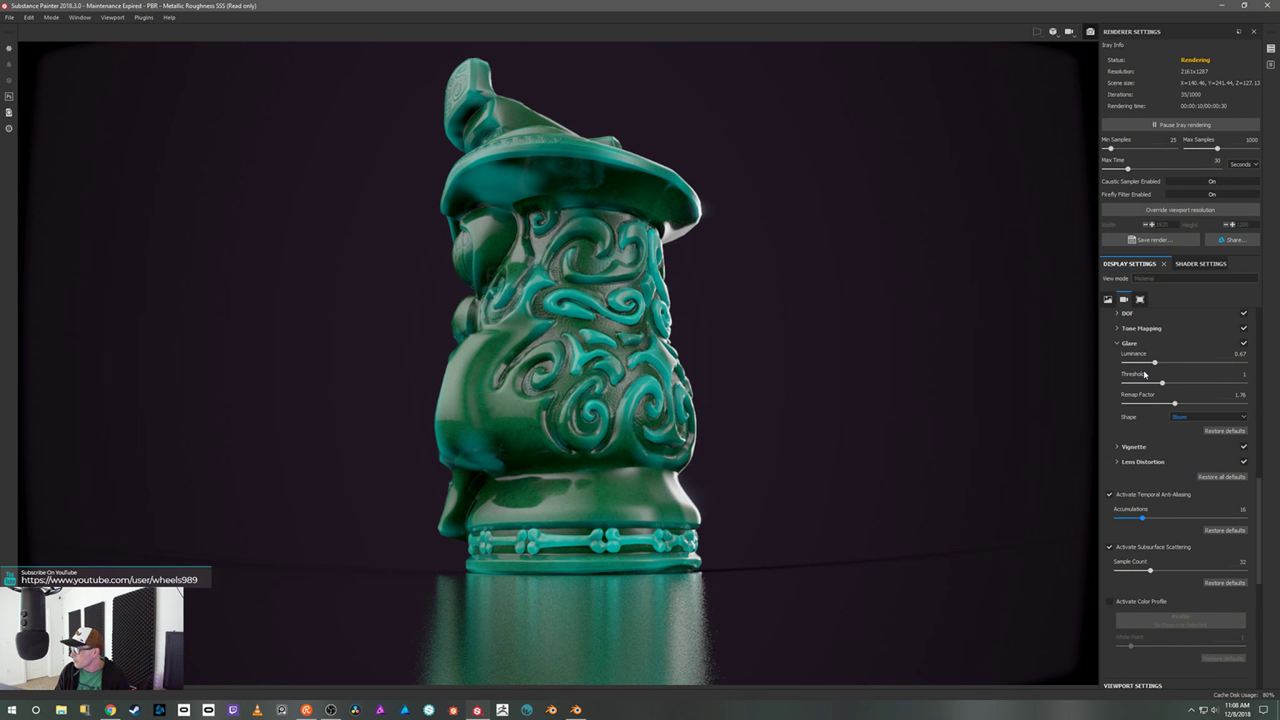
scroll(1144, 374, up, 3)
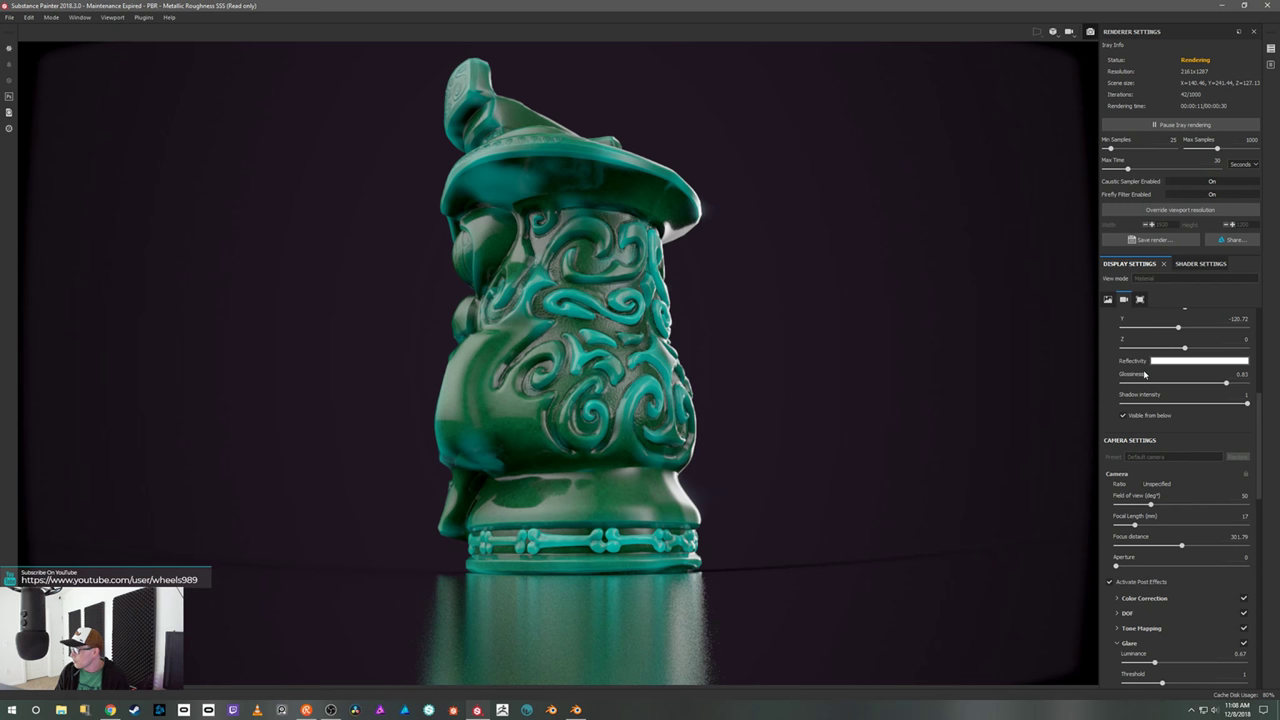
click(1123, 415)
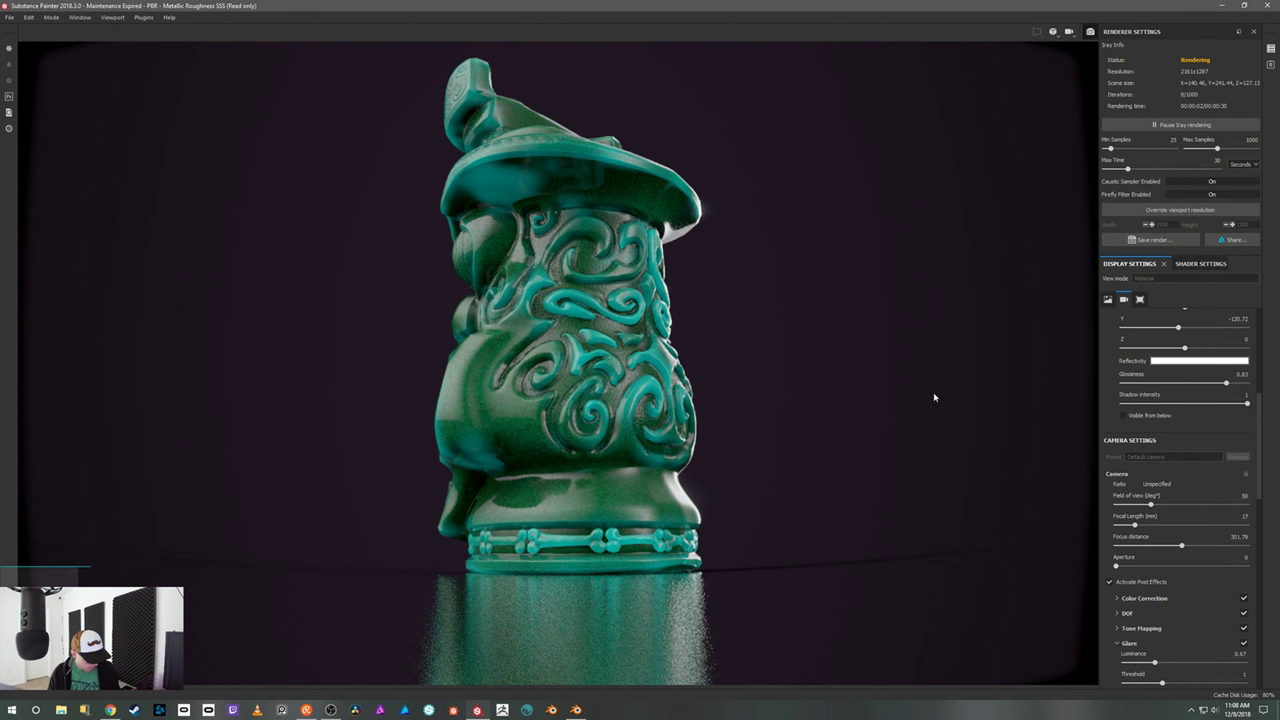
- Orbit to a new side angle on the mug and rotate the environment lighting
alt+drag(934, 386, 932, 389)
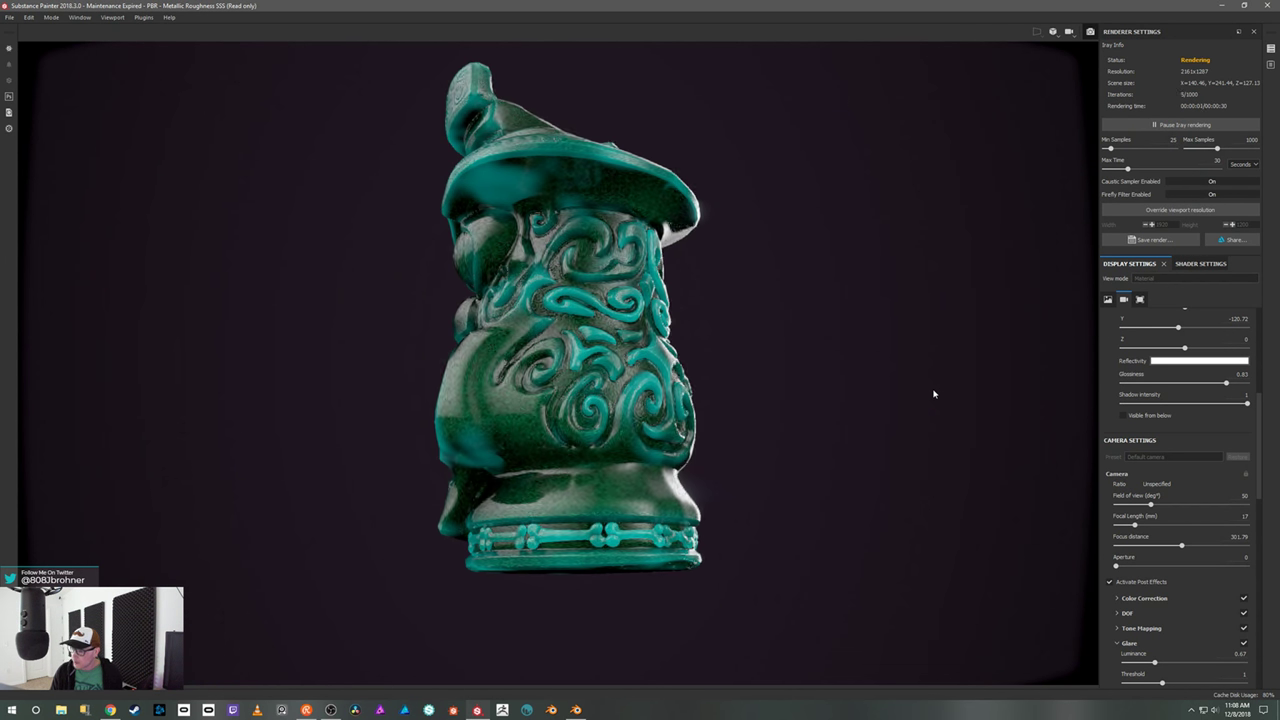
alt+drag(934, 394, 932, 400)
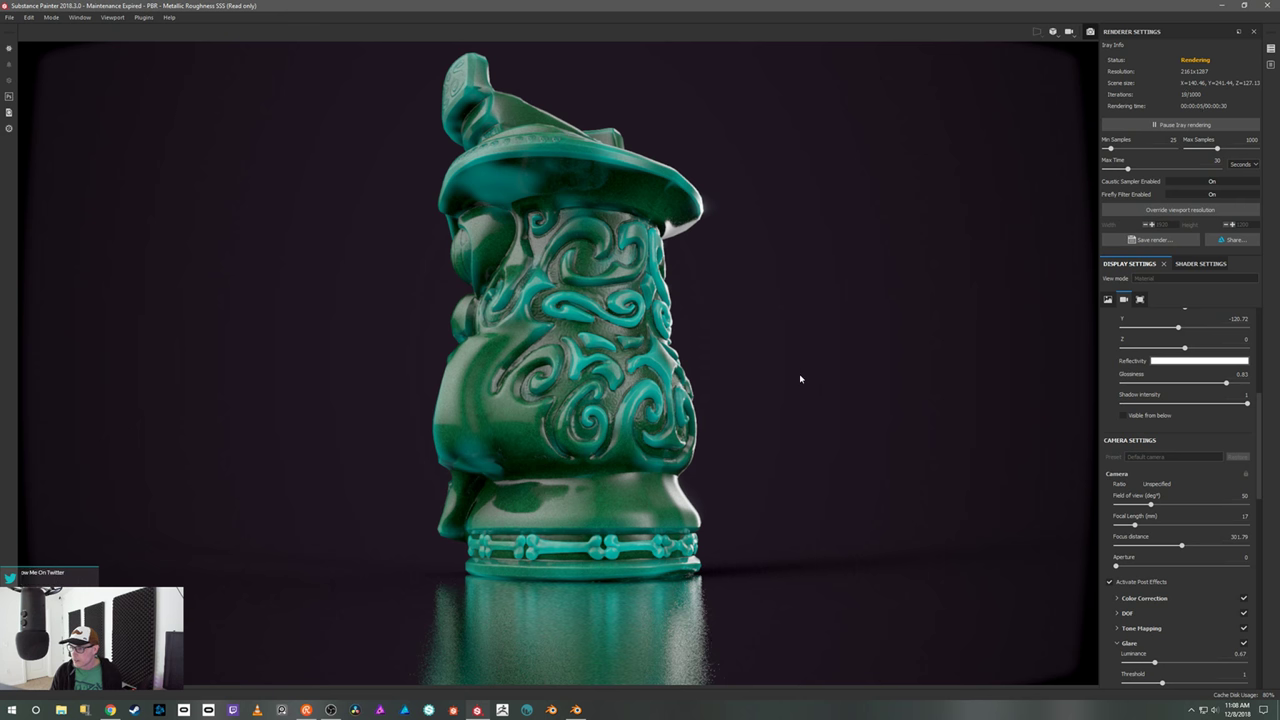
alt+drag(800, 377, 848, 377)
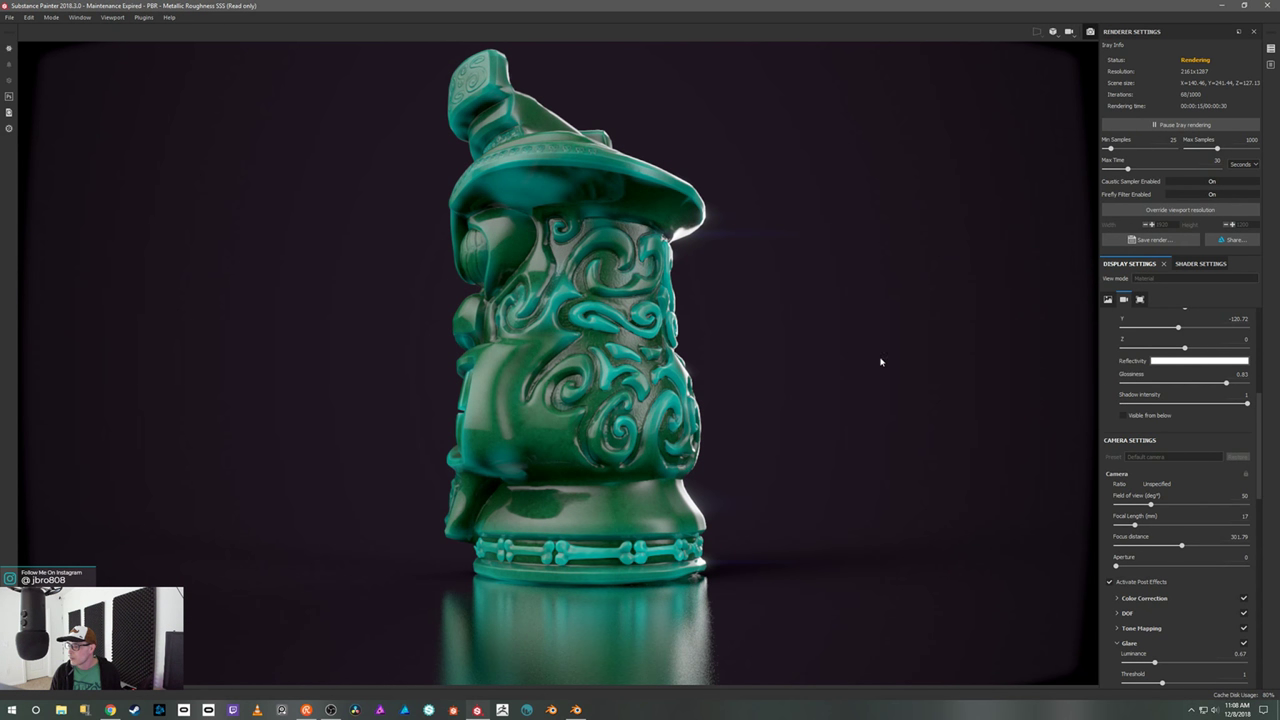
shift+right_drag(857, 383, 892, 389)
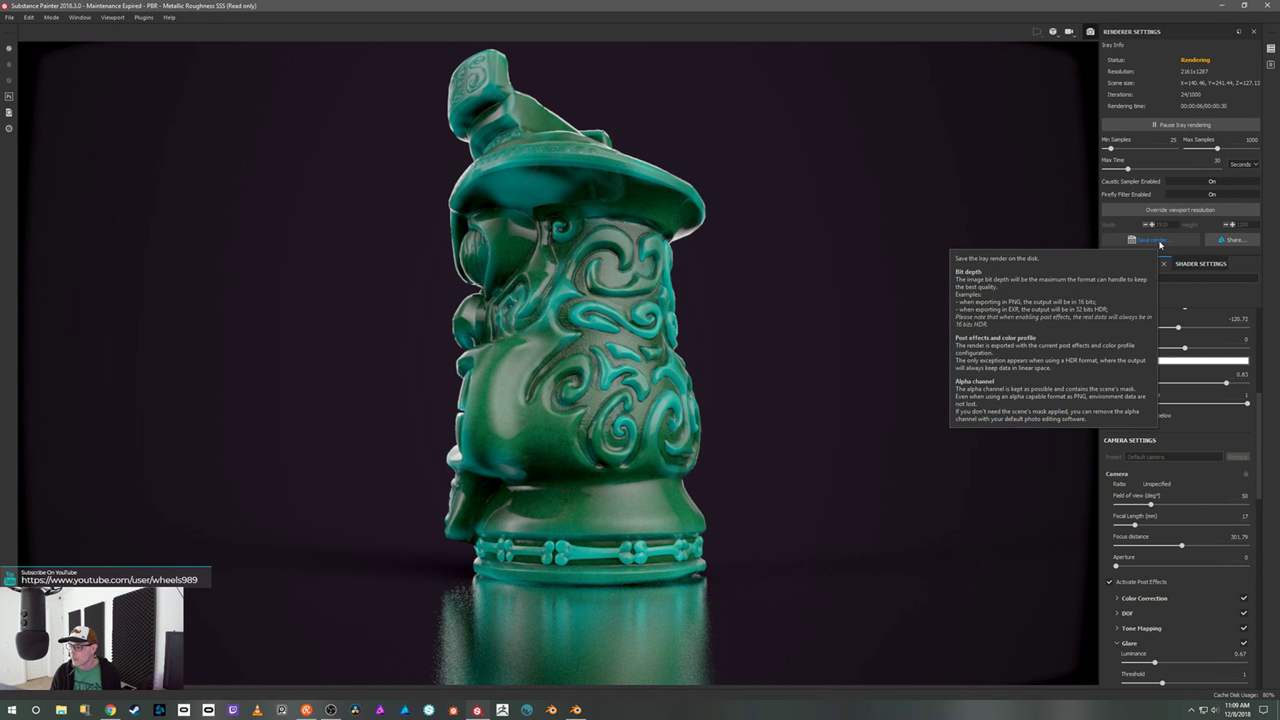
- Save the render as Tiki_Render_03 in SP-Bakes, then leave the Iray view with F9
click(1155, 241)
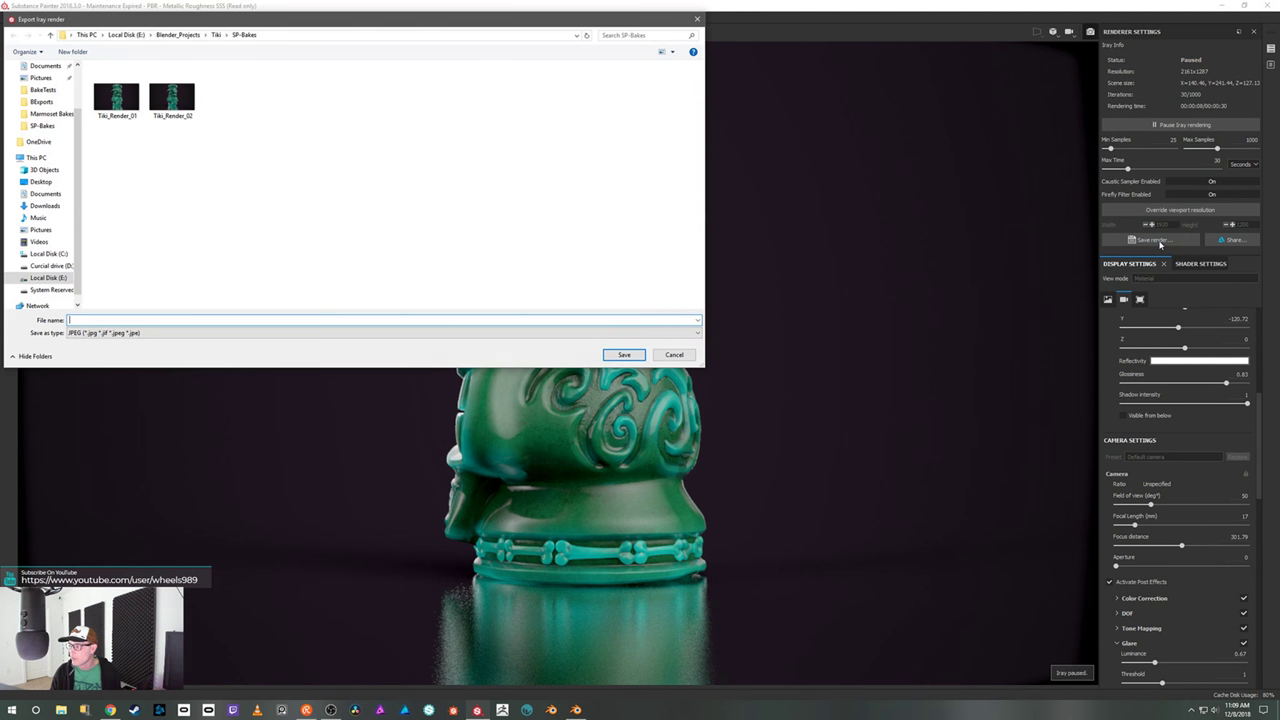
click(155, 110)
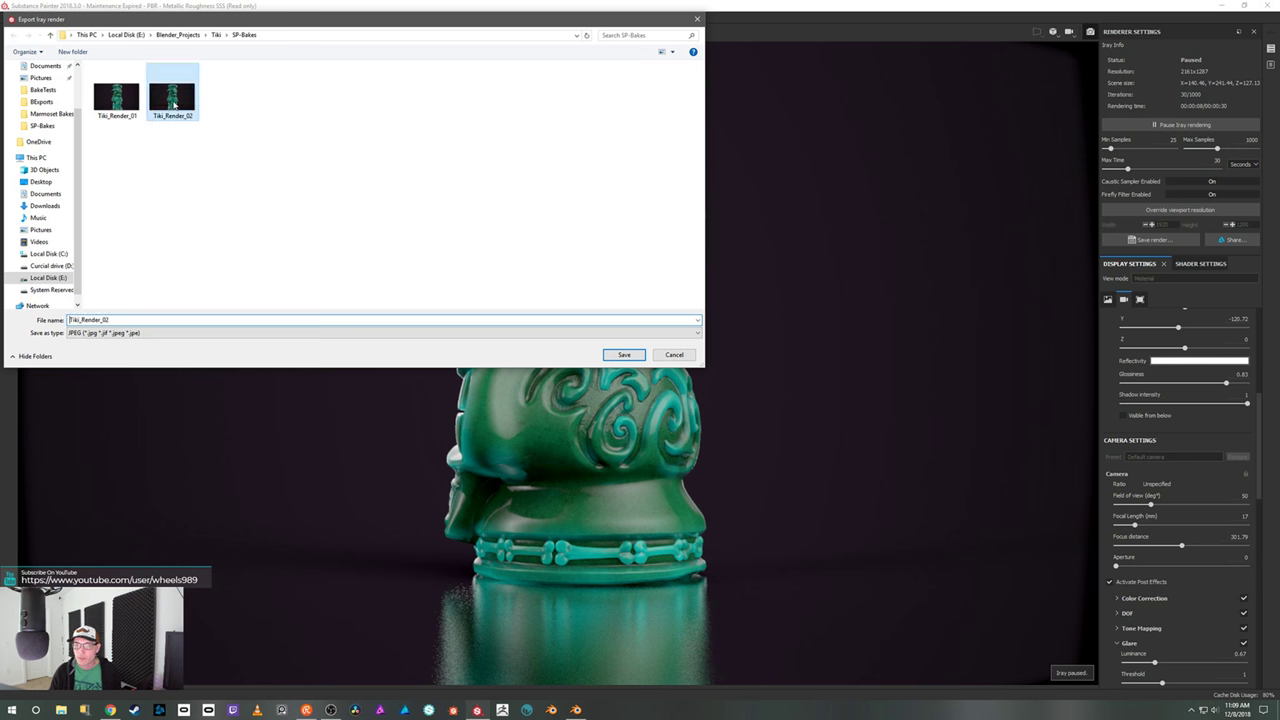
click(123, 320)
double_click(123, 320)
click(123, 320)
key(BackSpace)
text(3)
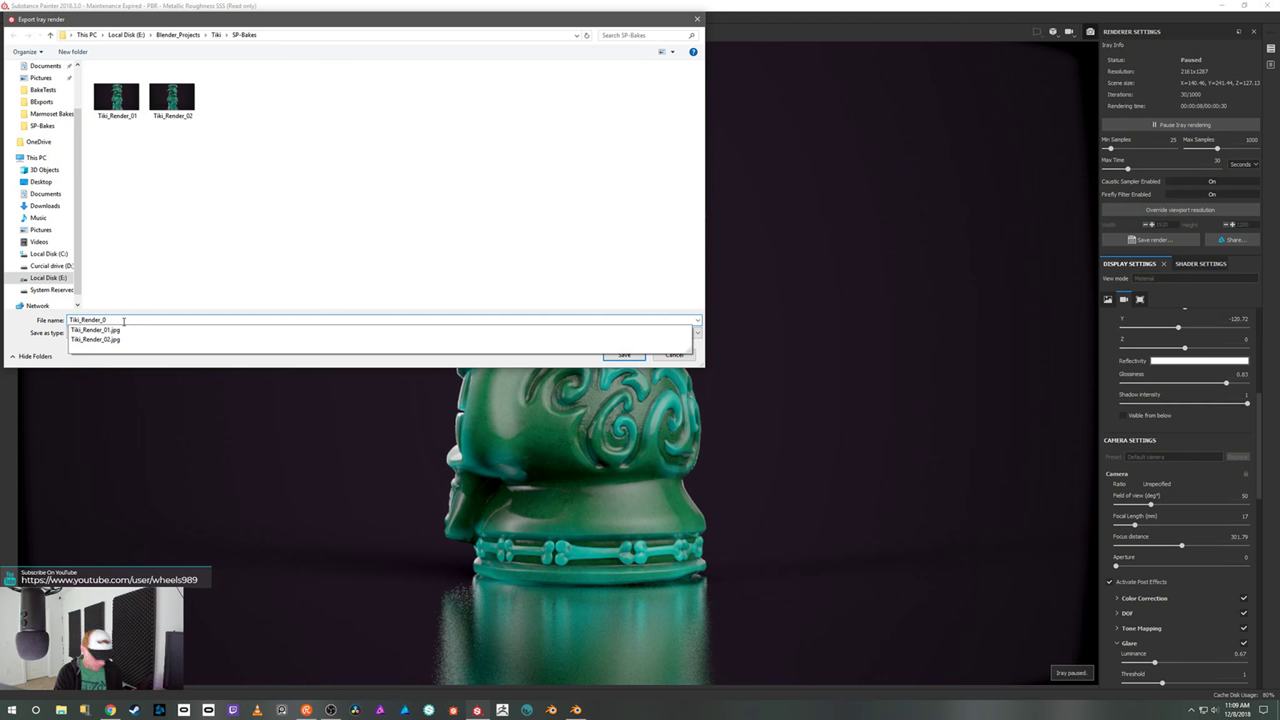
key(Return)
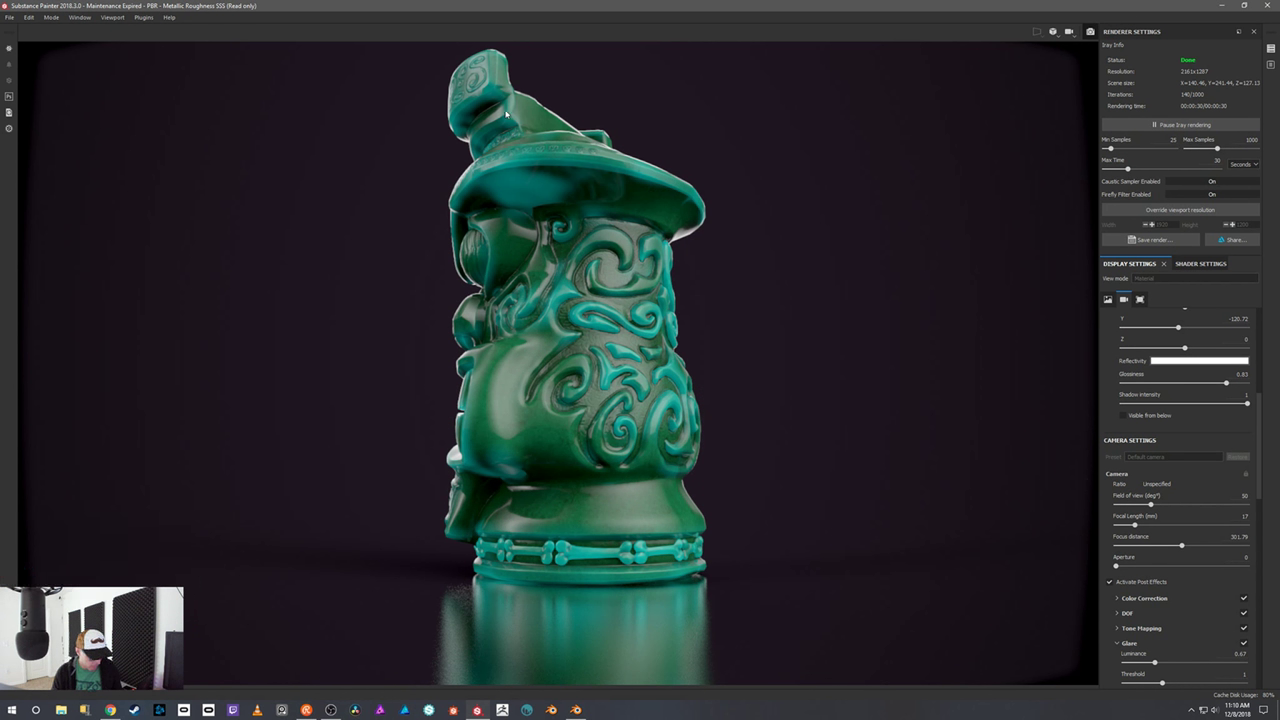
key(F9)
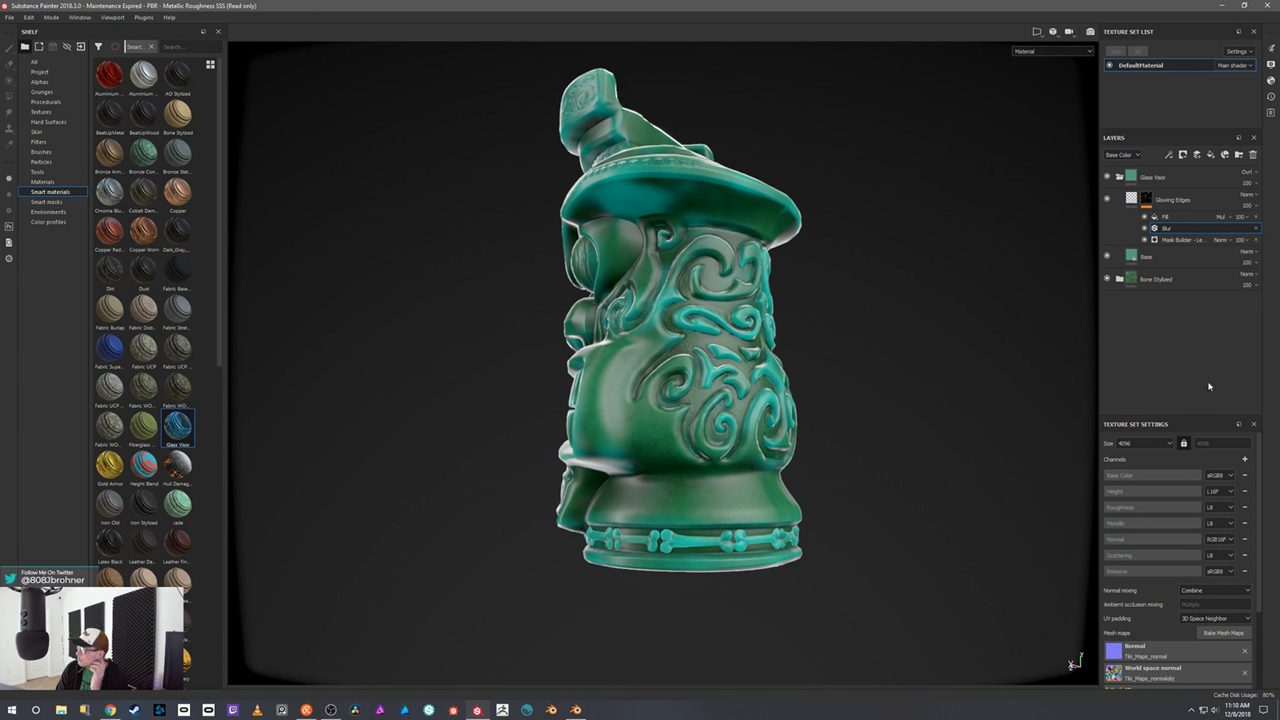
- Uncheck Activate Post Effects in the viewport Display Settings
click(1270, 66)
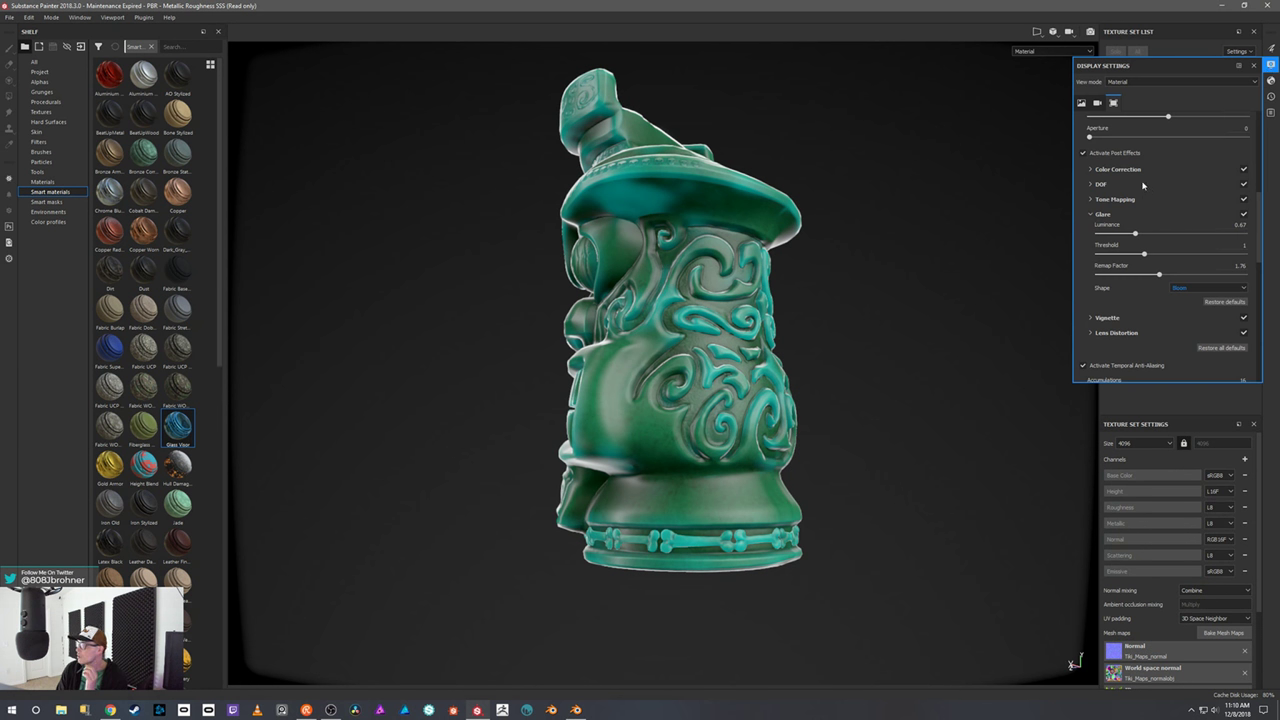
click(1083, 153)
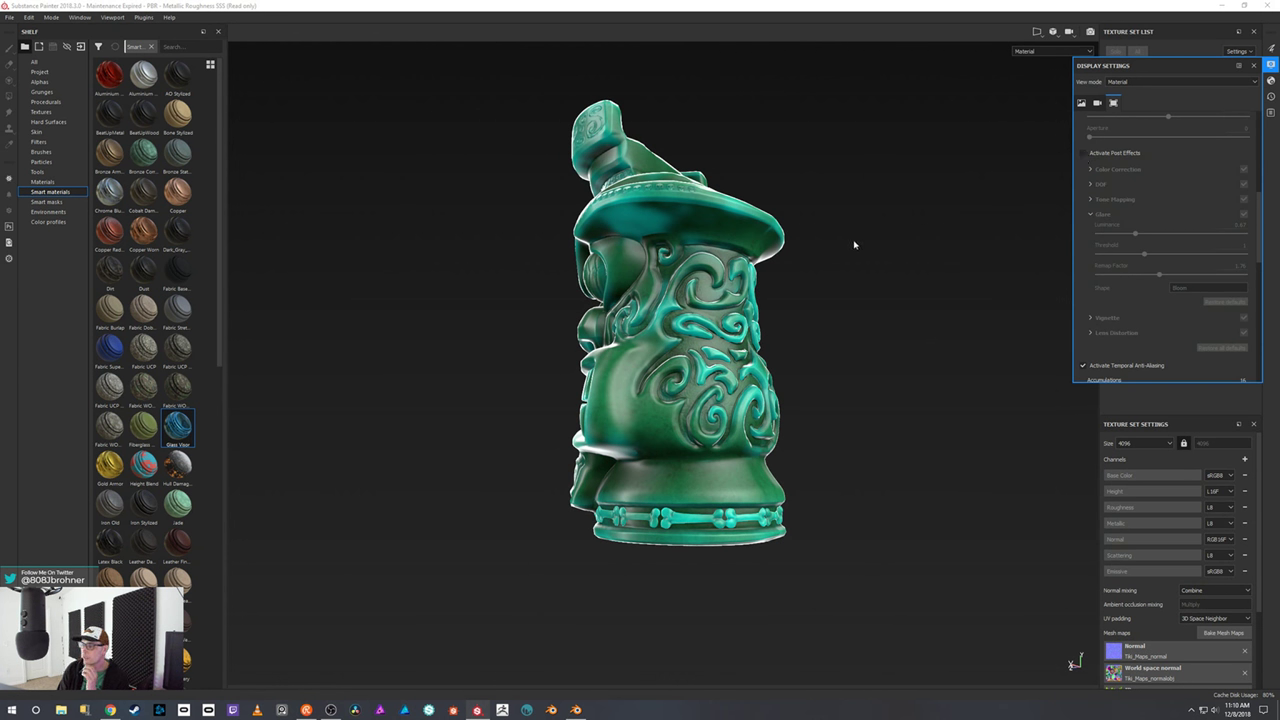
click(9, 17)
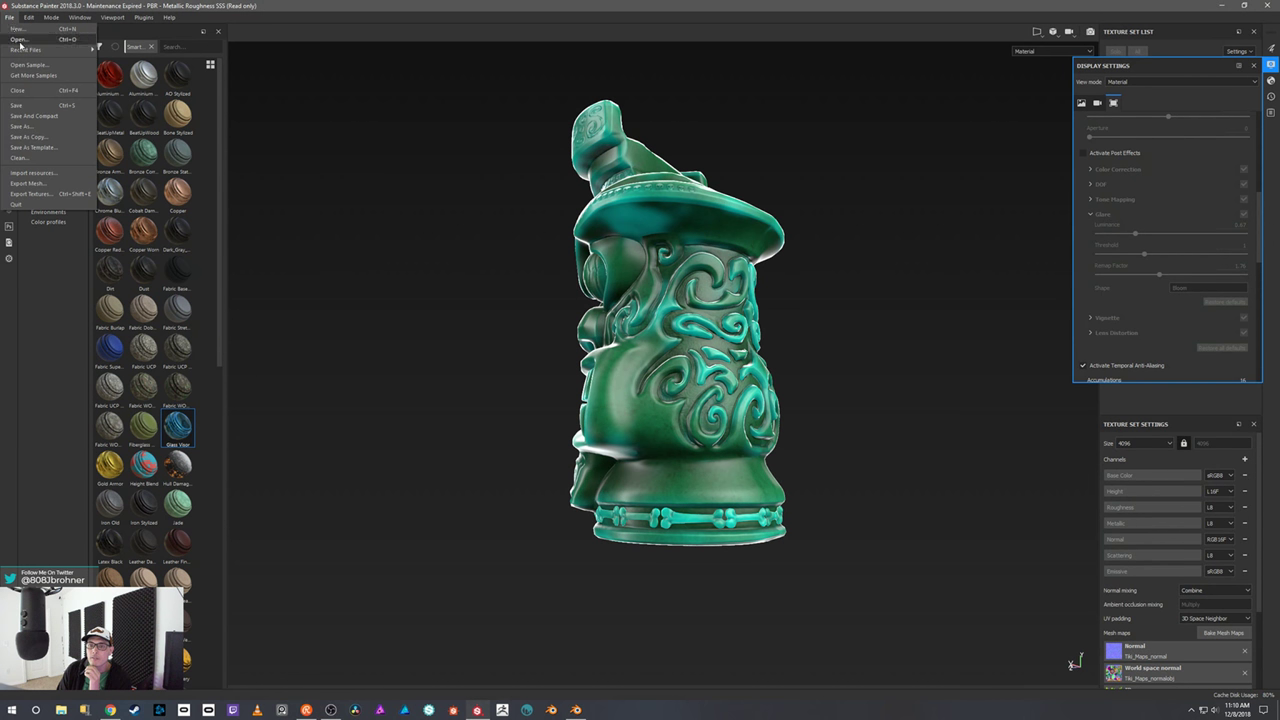
- Save the project under a new name, Tiki_bake with _2 appended, giving Tiki_bake_2
click(35, 133)
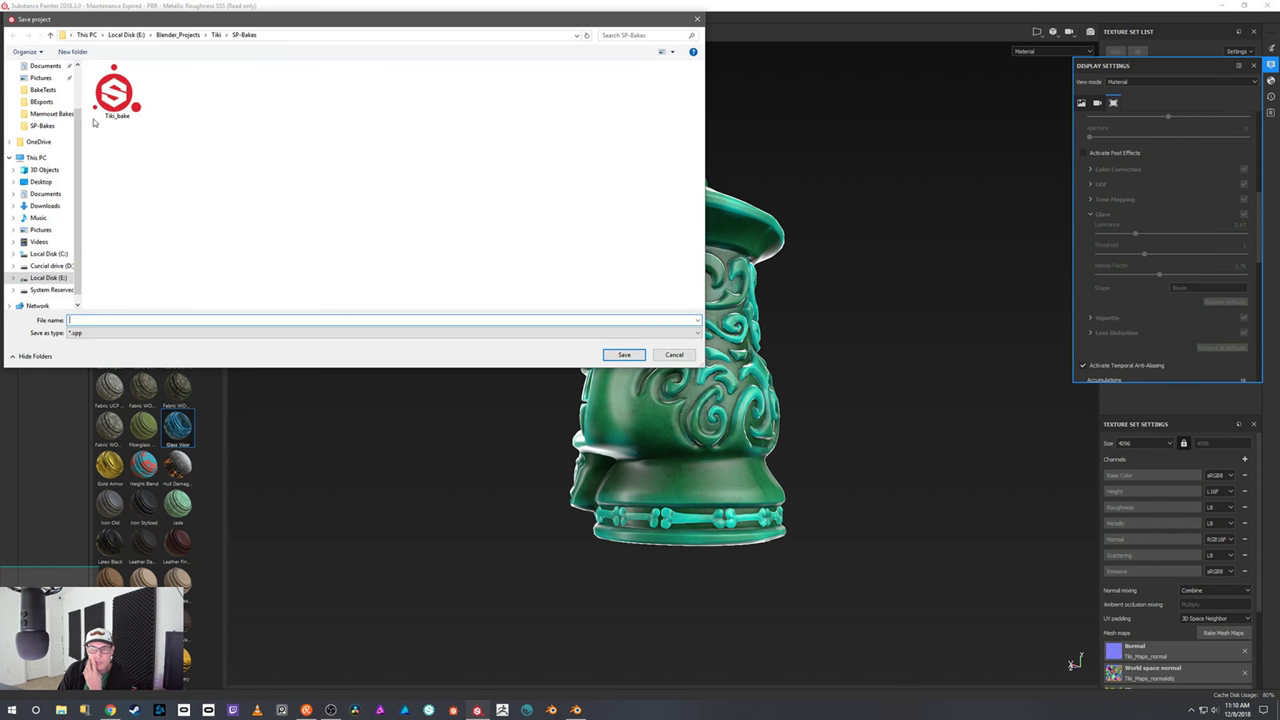
click(118, 108)
double_click(103, 320)
click(103, 320)
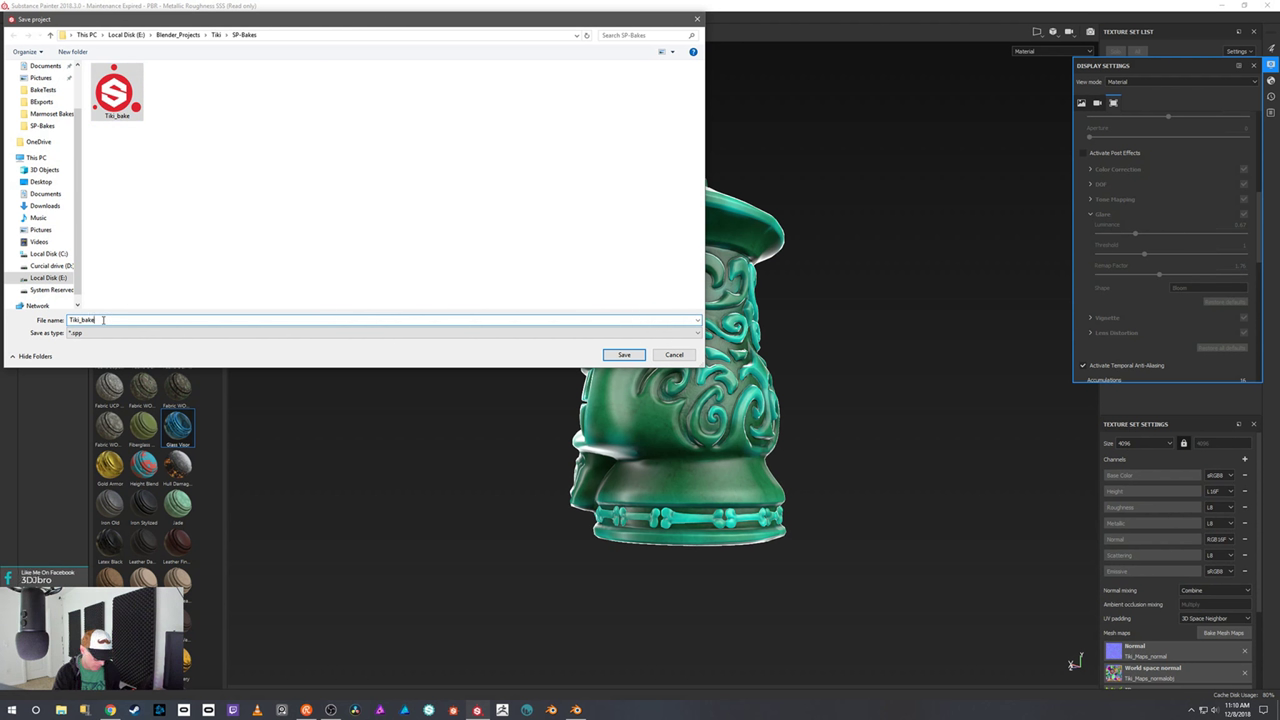
text(_2)
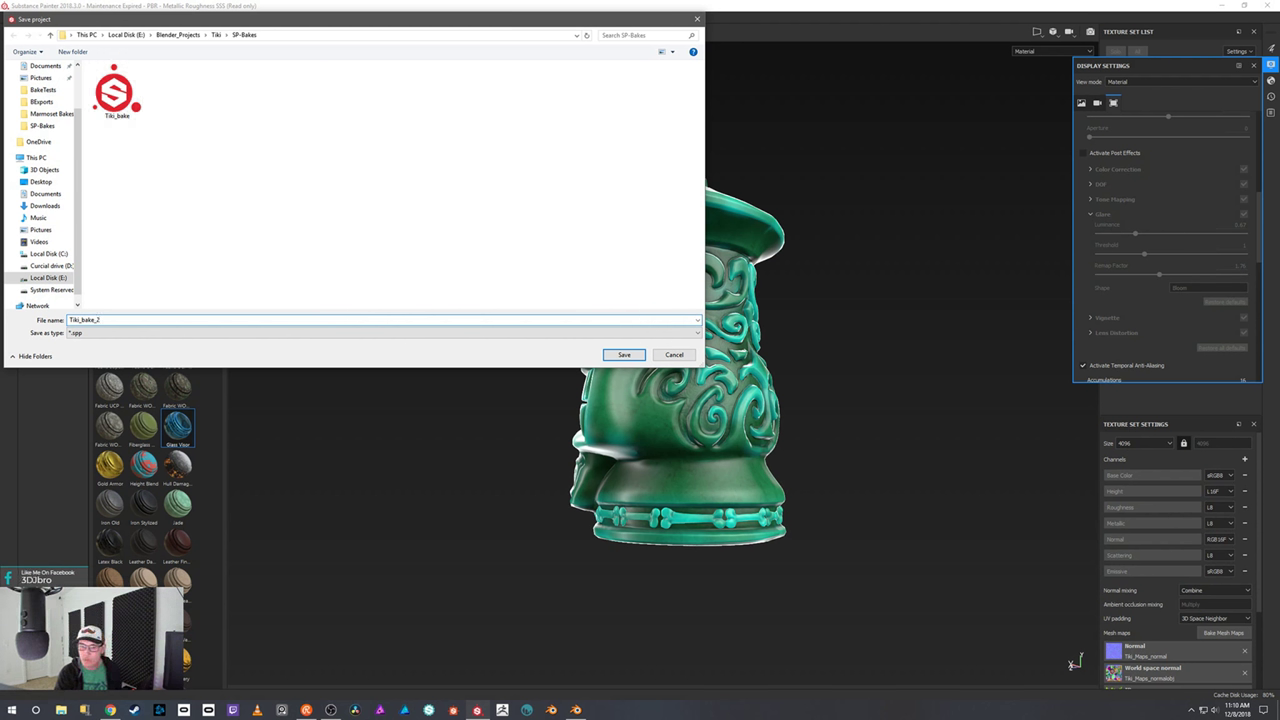
key(Return)
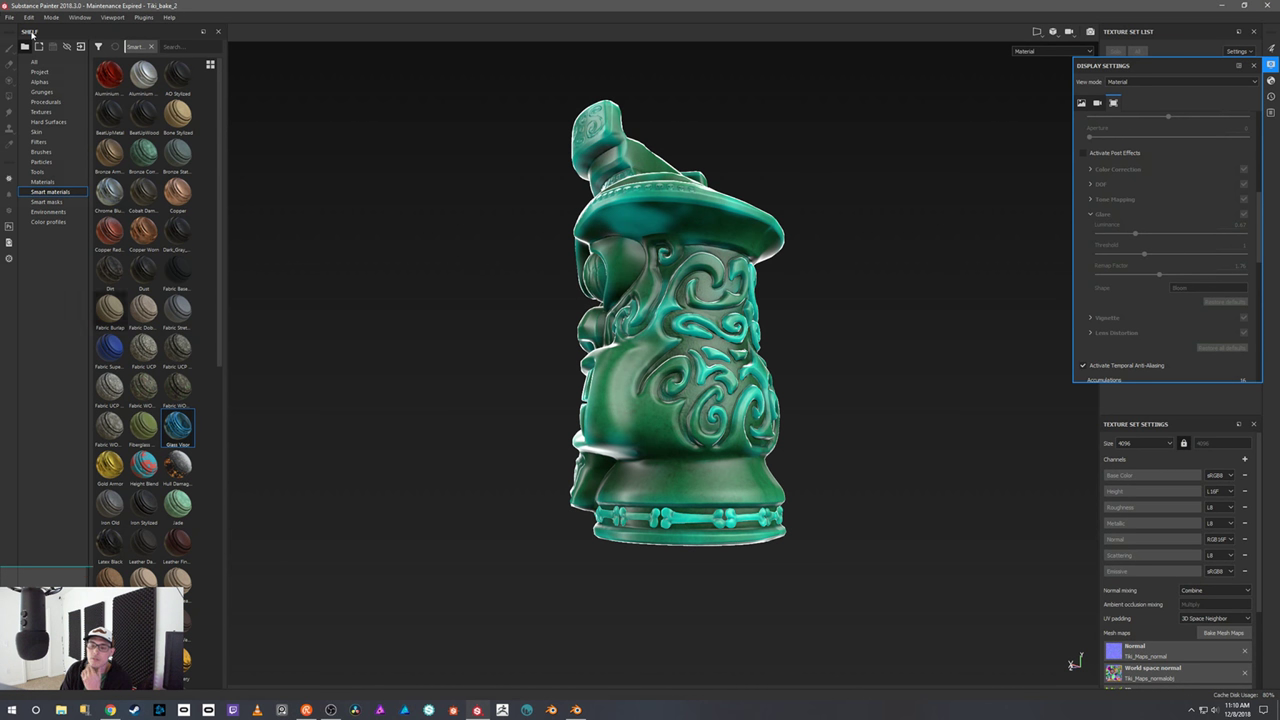
- Start texture export and browse the output folder to E:/Blender_Projects/Tiki/SP-Bakes
click(10, 17)
click(30, 194)
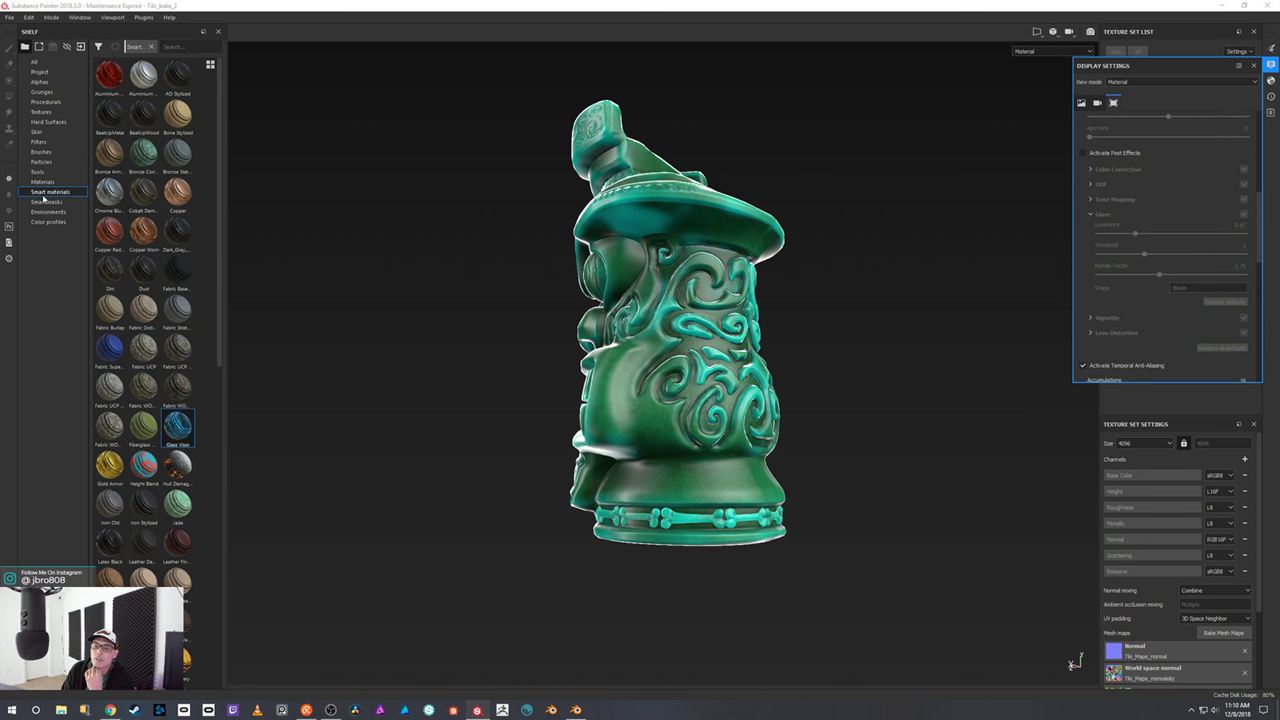
click(595, 207)
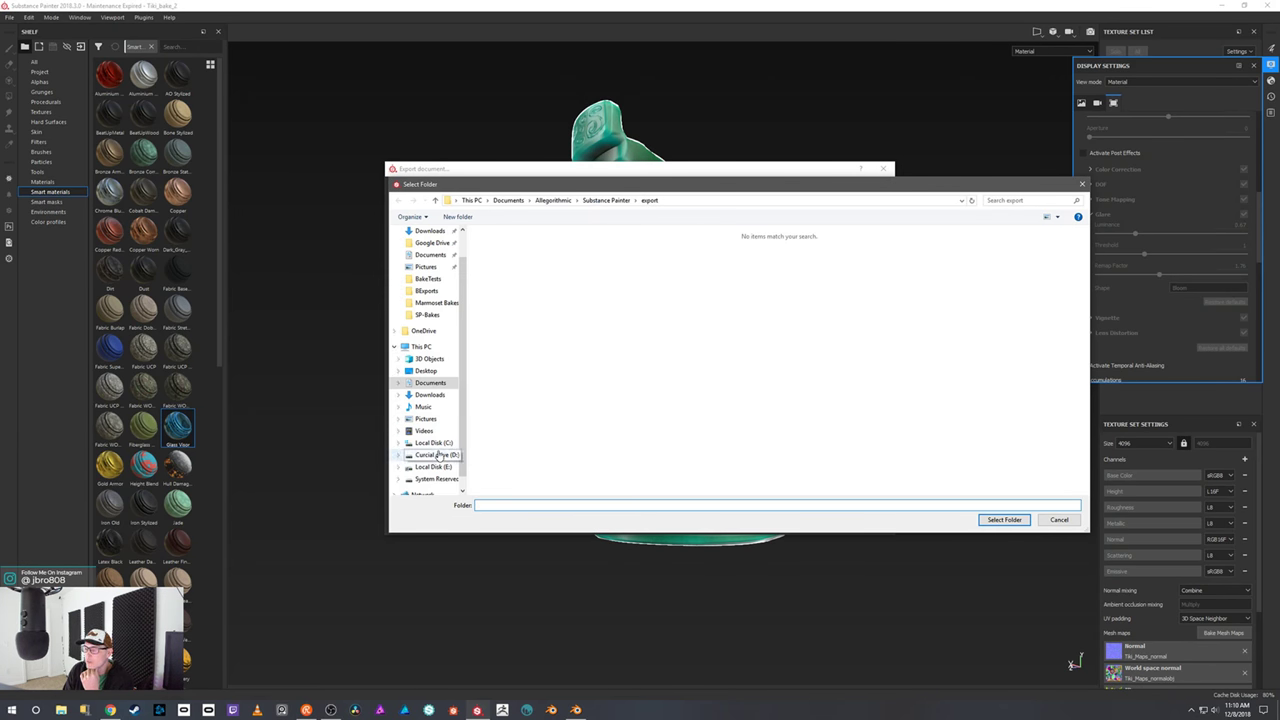
click(434, 468)
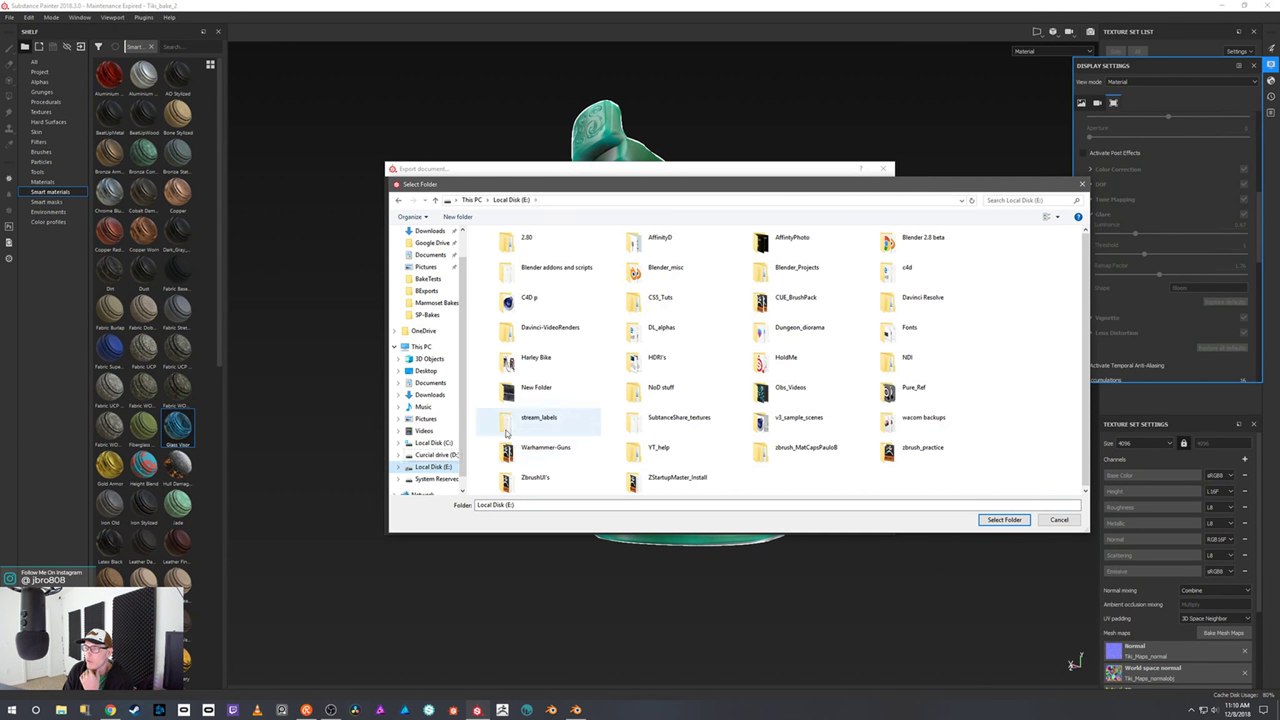
click(796, 277)
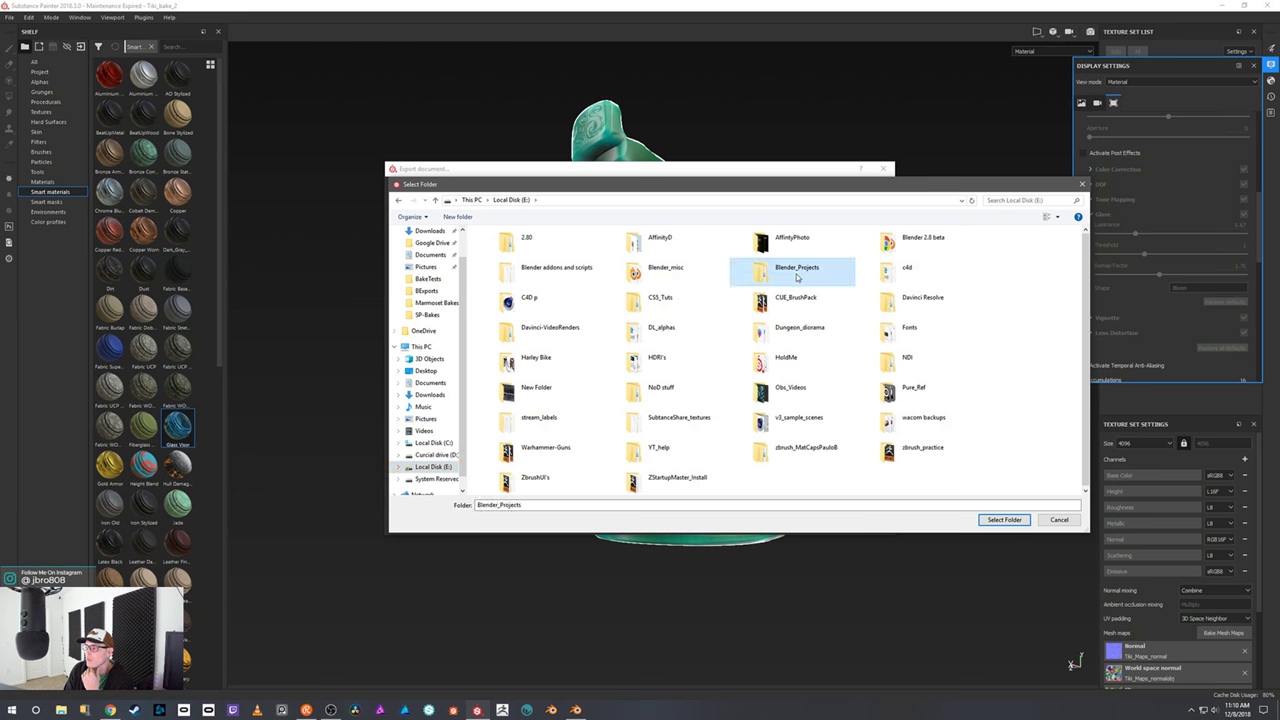
double_click(796, 277)
double_click(518, 372)
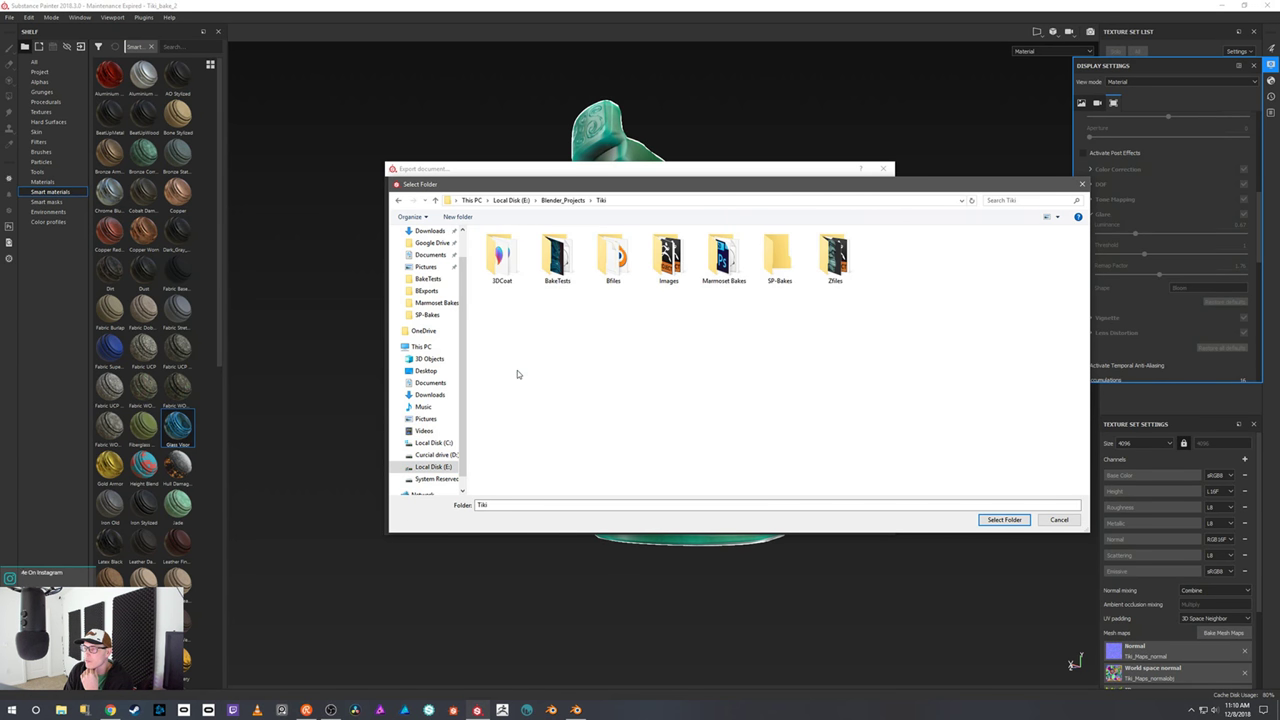
double_click(786, 265)
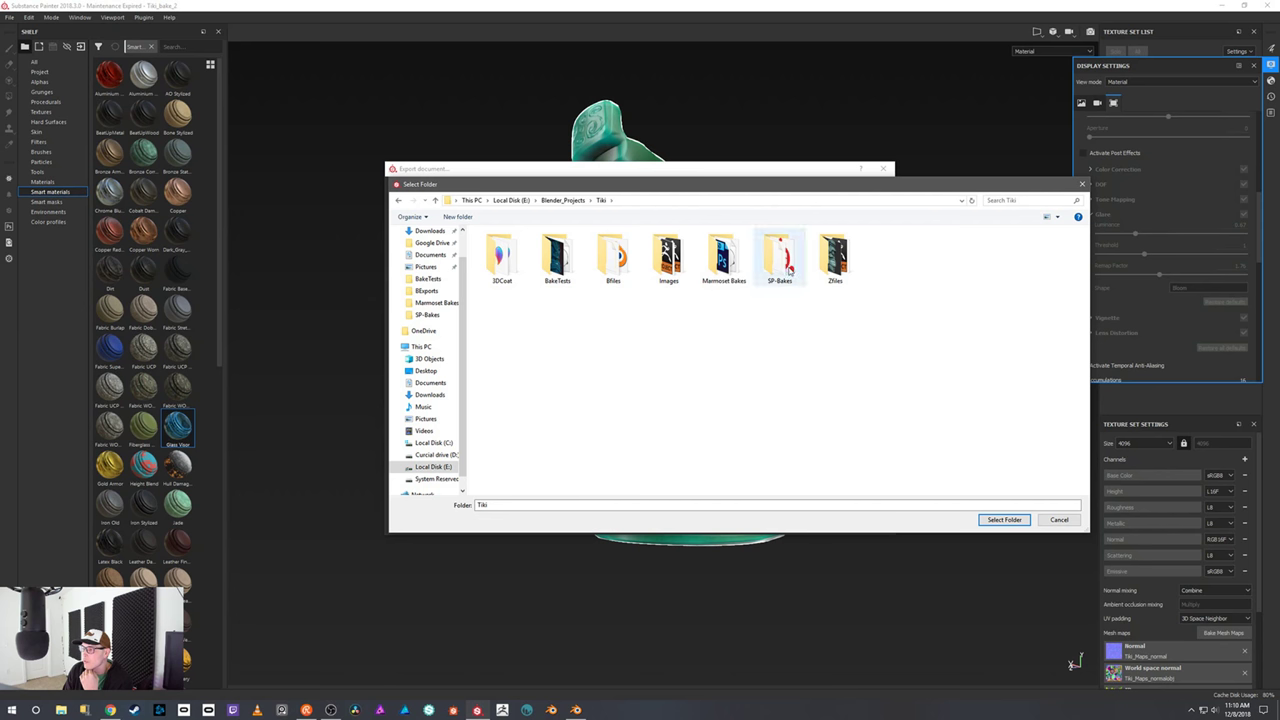
- Create a Tiki_textures folder inside SP-Bakes and select it as the export folder
right_click(674, 322)
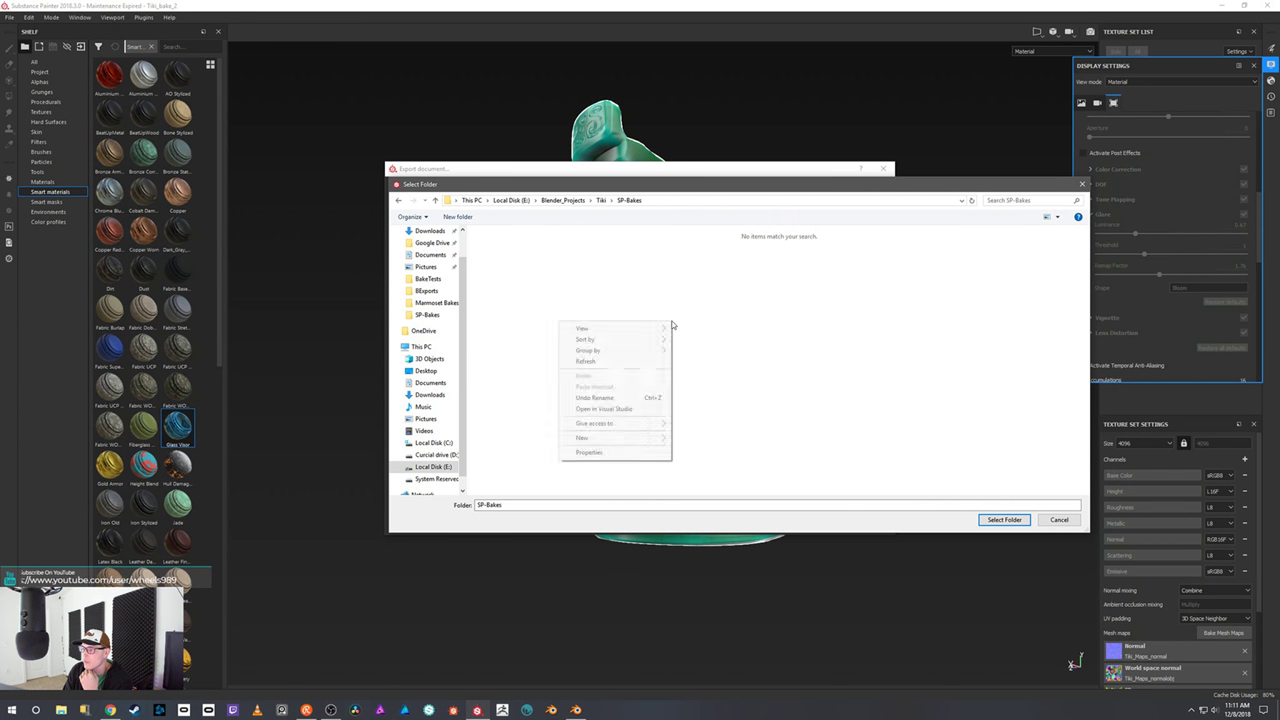
click(683, 440)
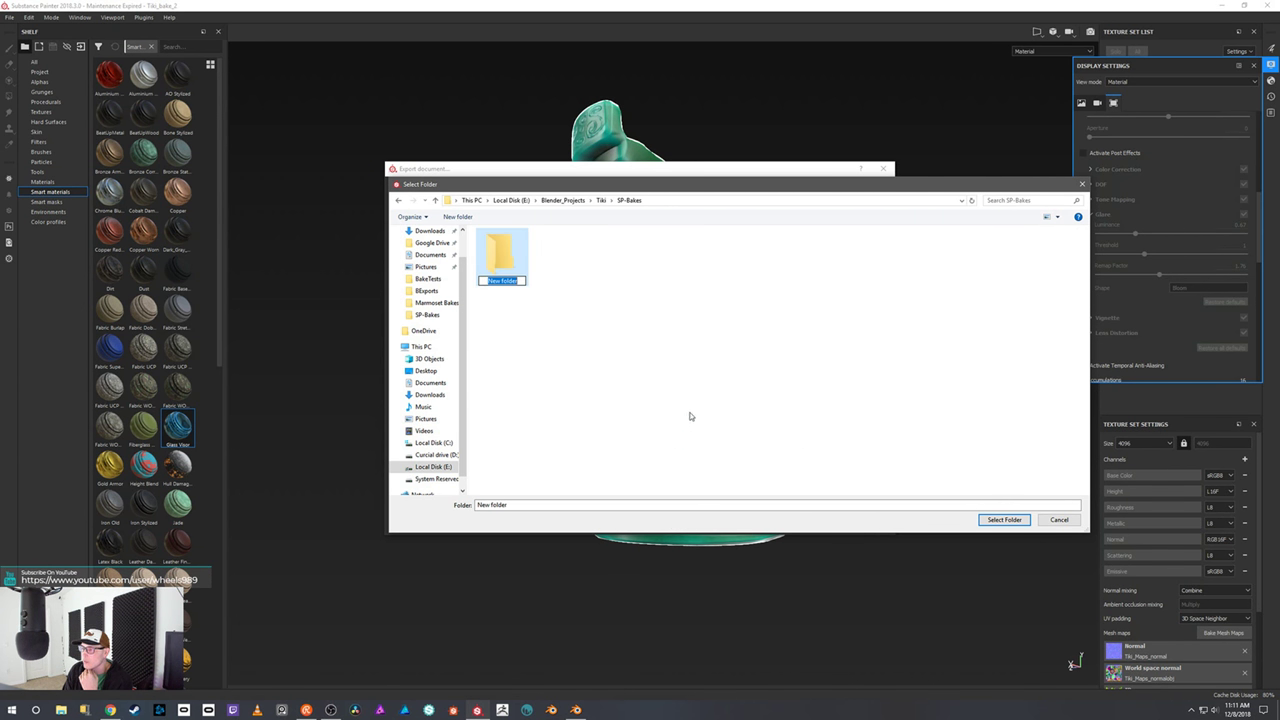
text(Tiki_te)
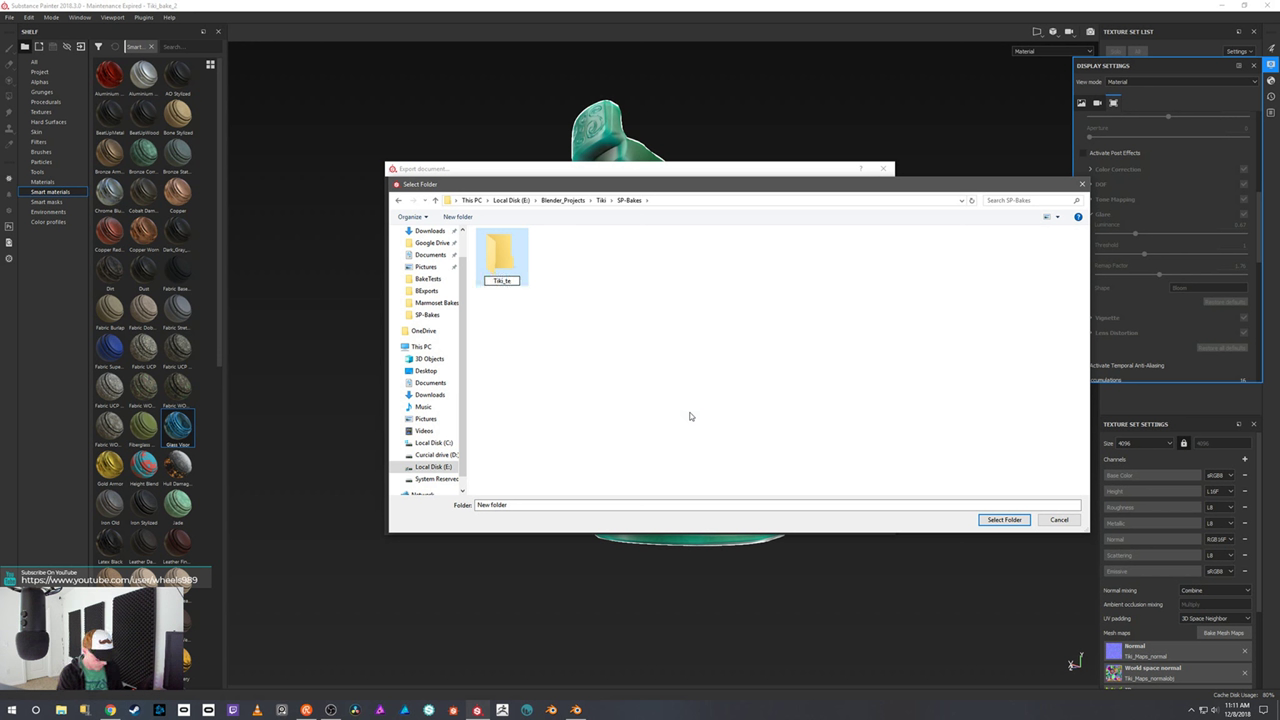
text(xtures)
key(Return)
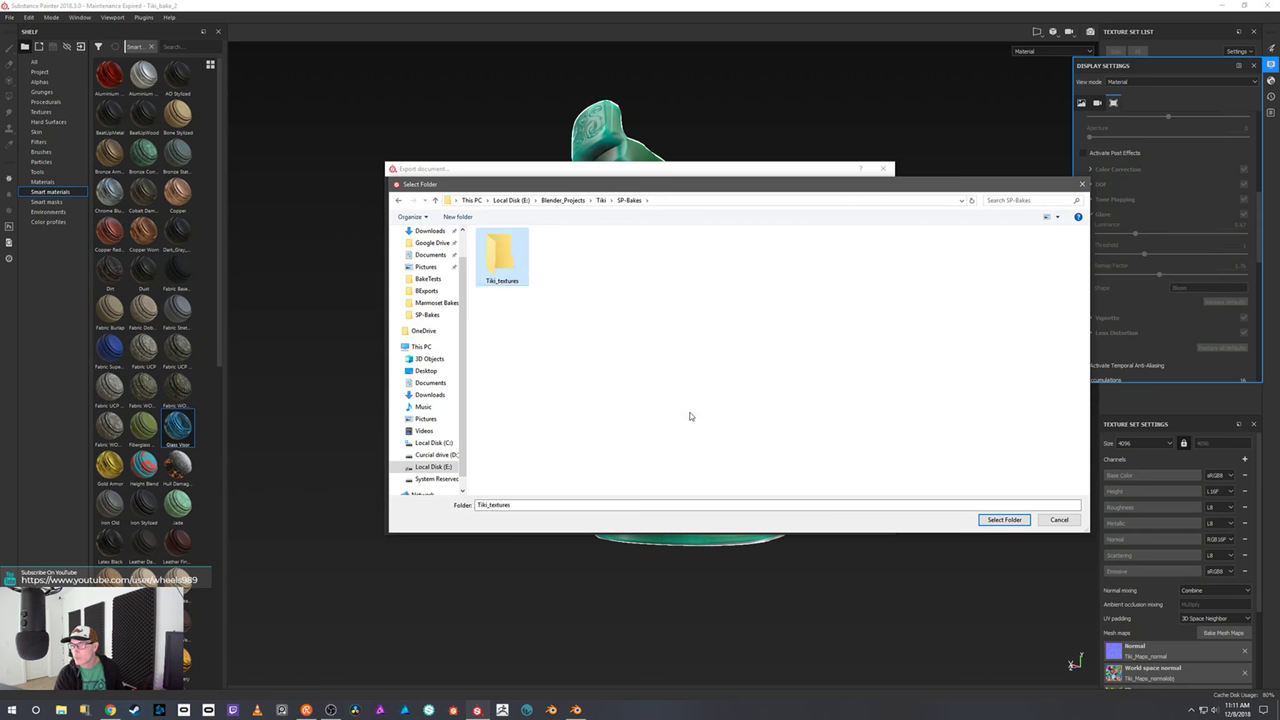
click(1003, 520)
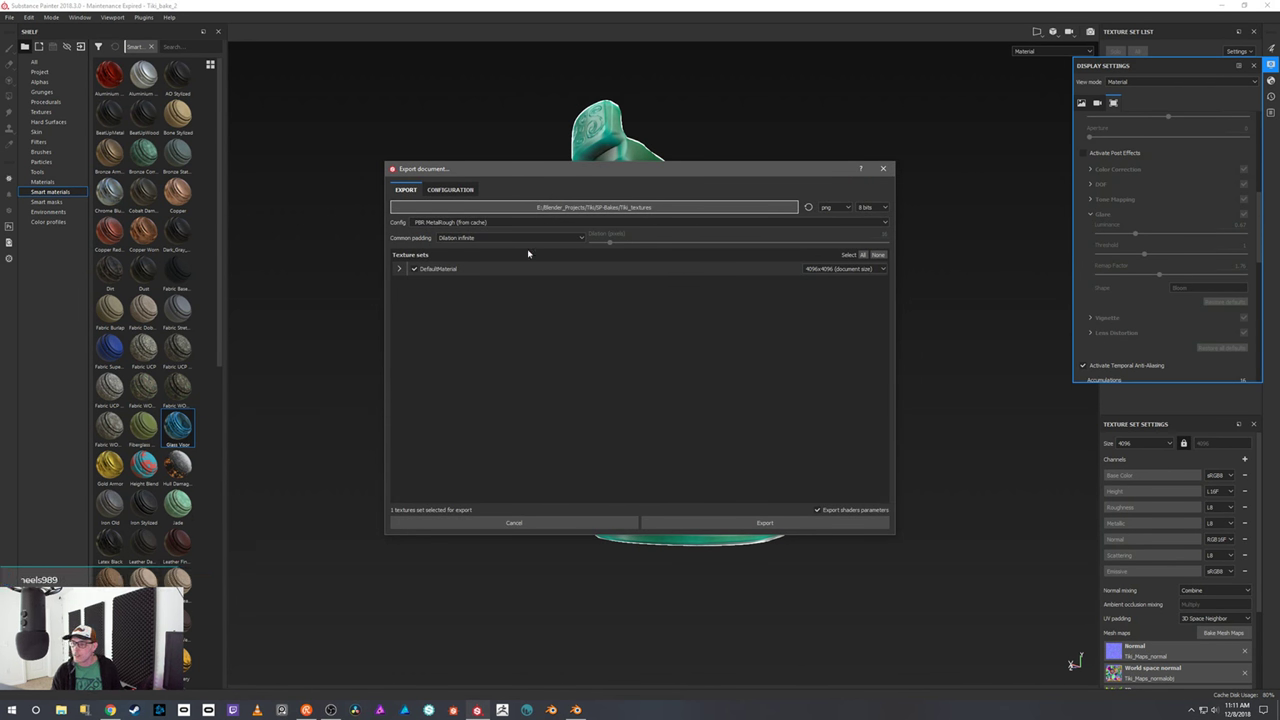
- Set the export preset to Blender Cycles after comparing DefaultMaterial's output maps with CyclesBlender
click(871, 223)
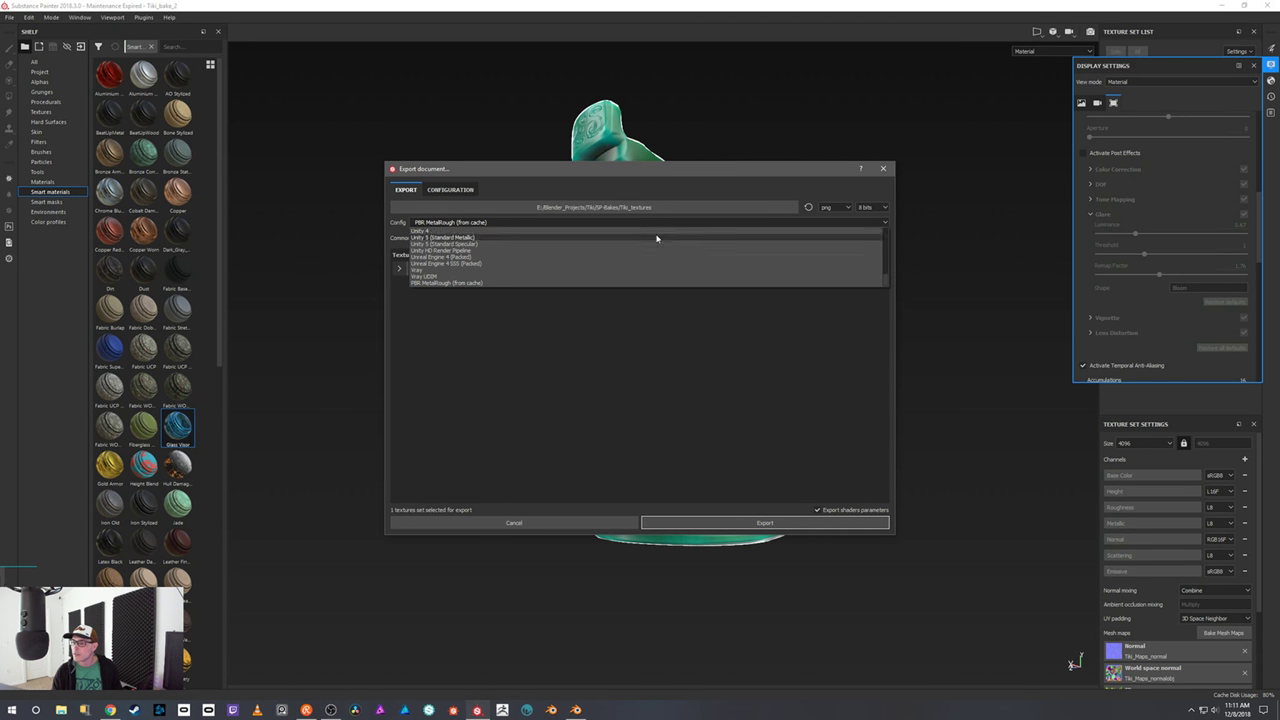
scroll(540, 260, down, 3)
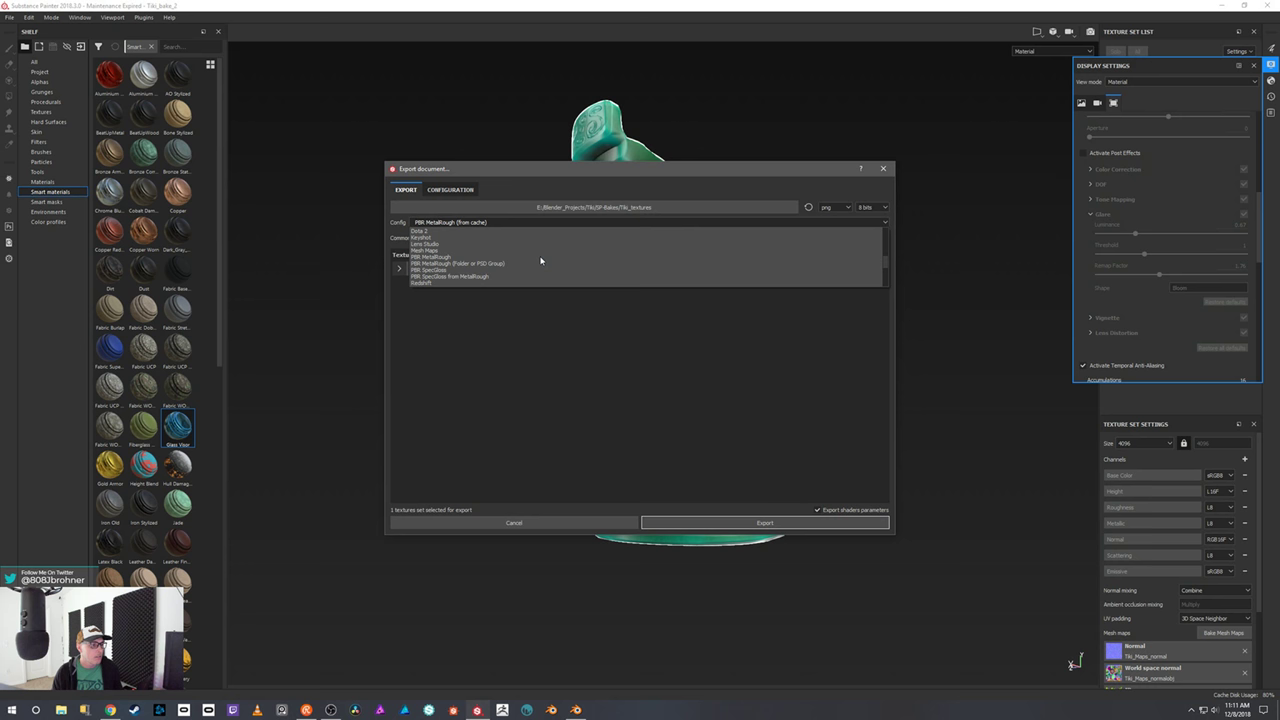
scroll(528, 263, up, 4)
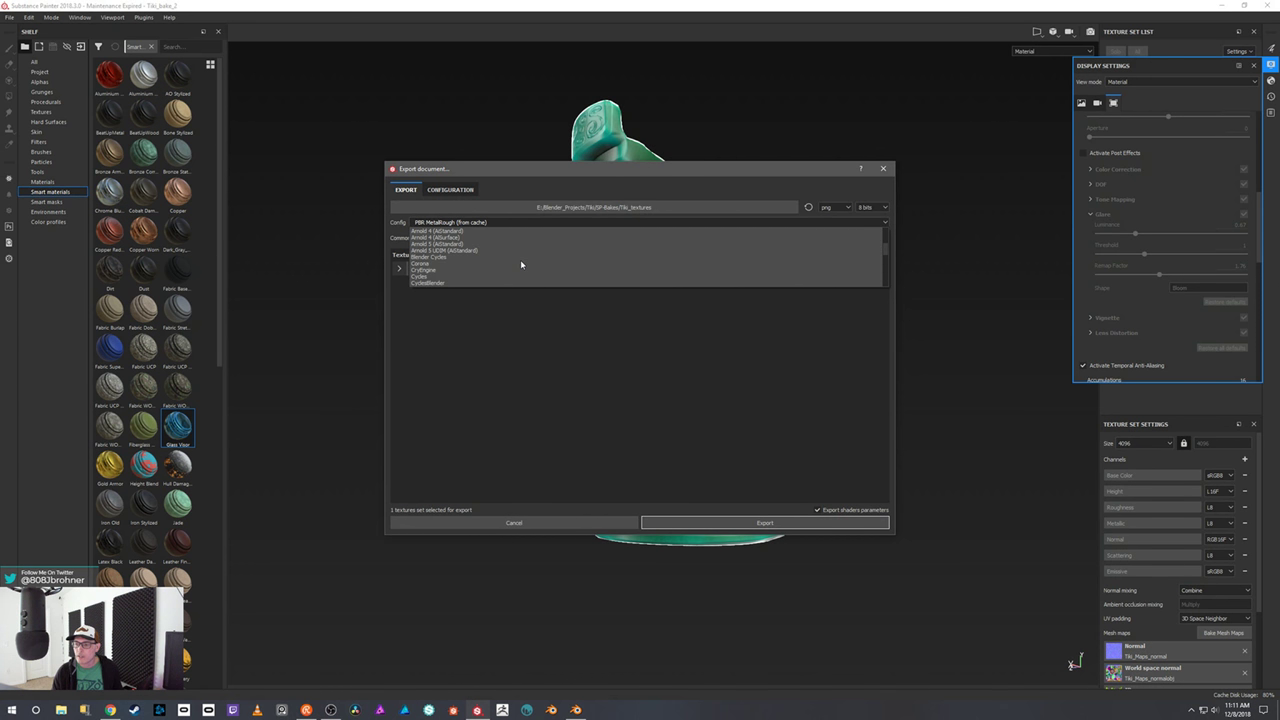
click(470, 257)
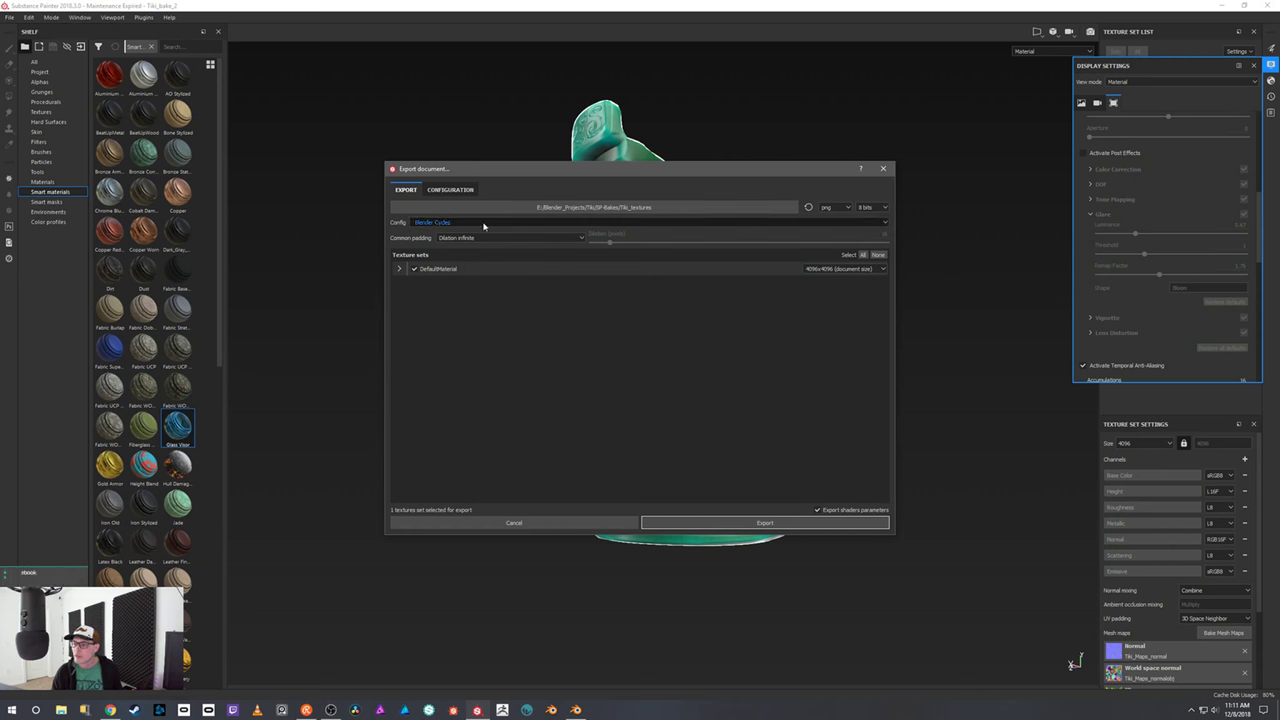
click(483, 223)
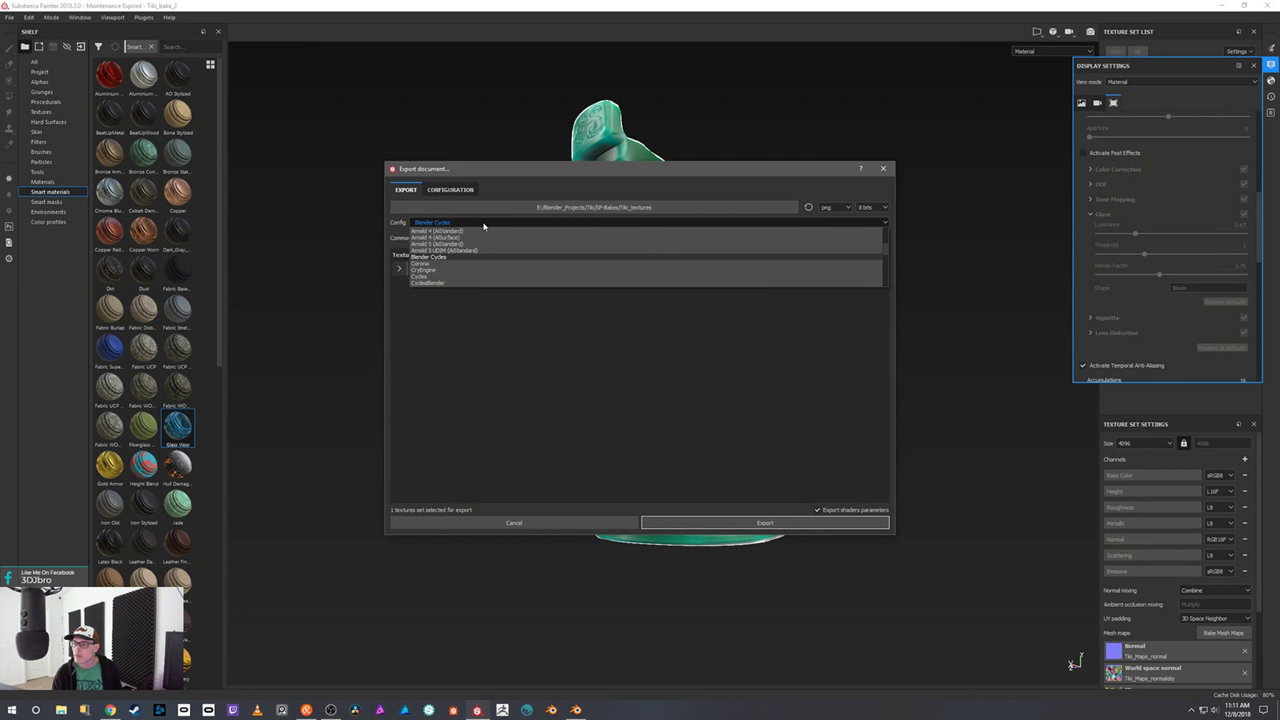
click(445, 282)
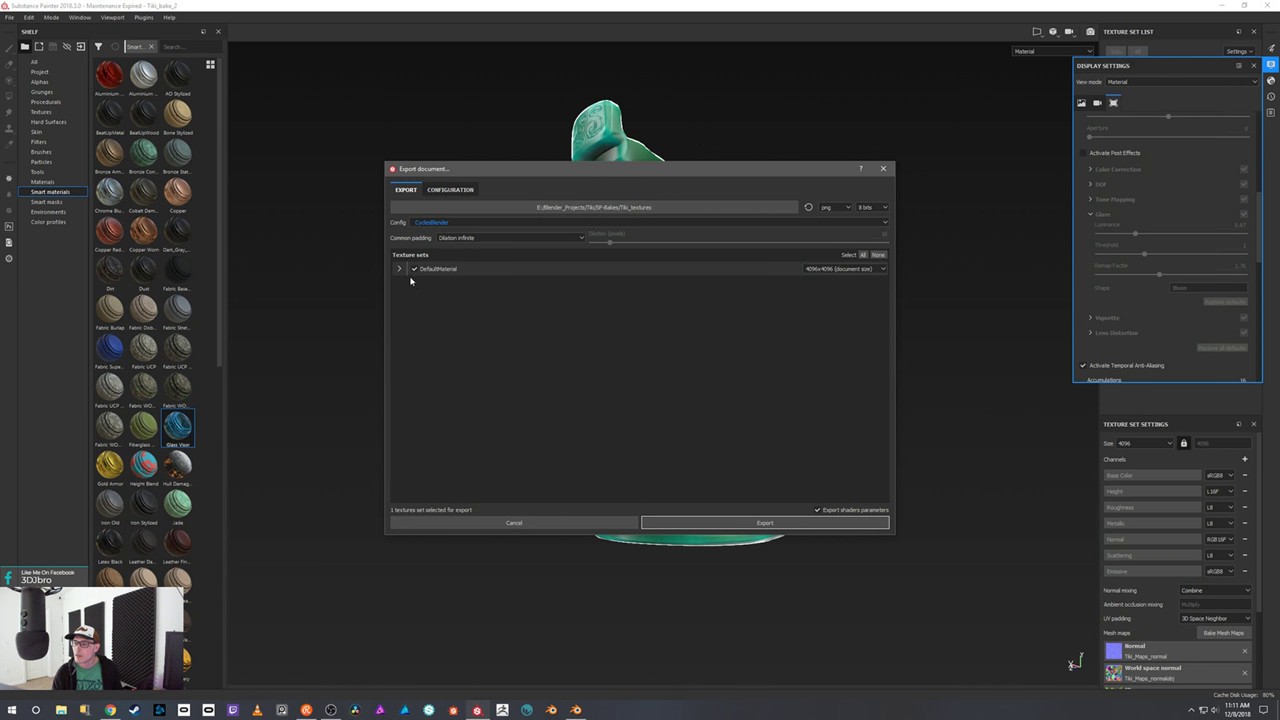
click(398, 269)
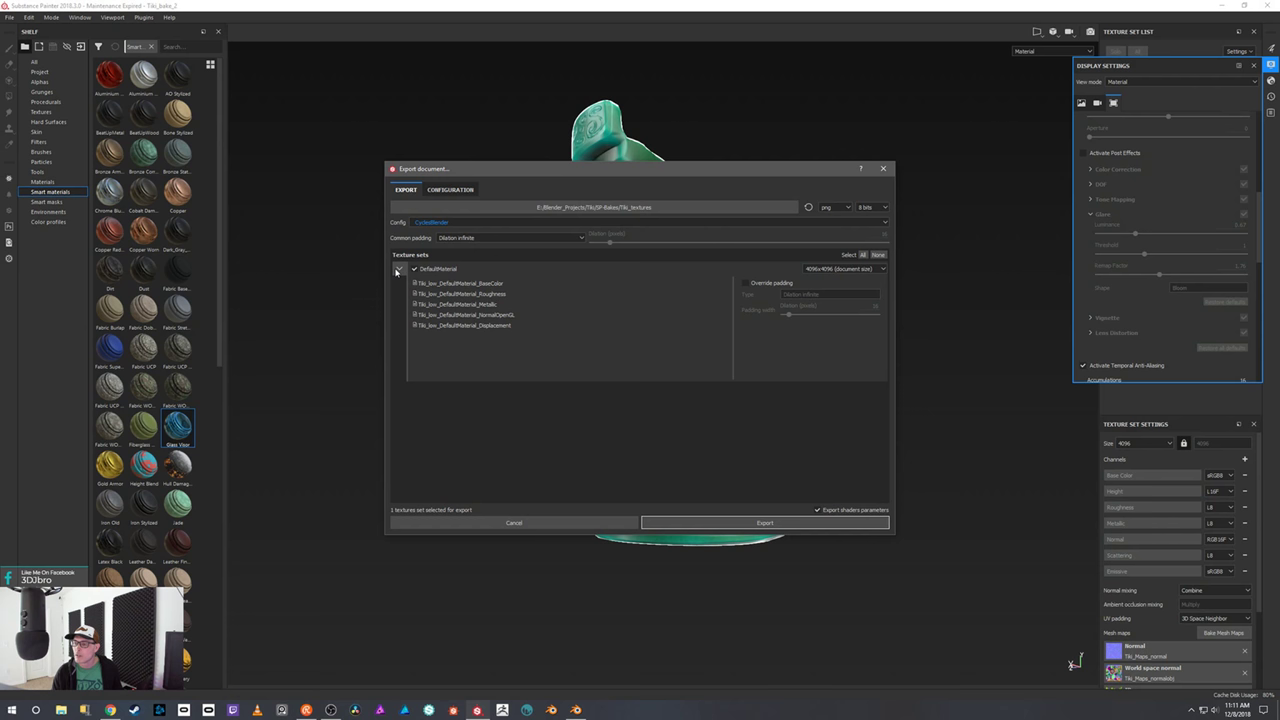
click(465, 222)
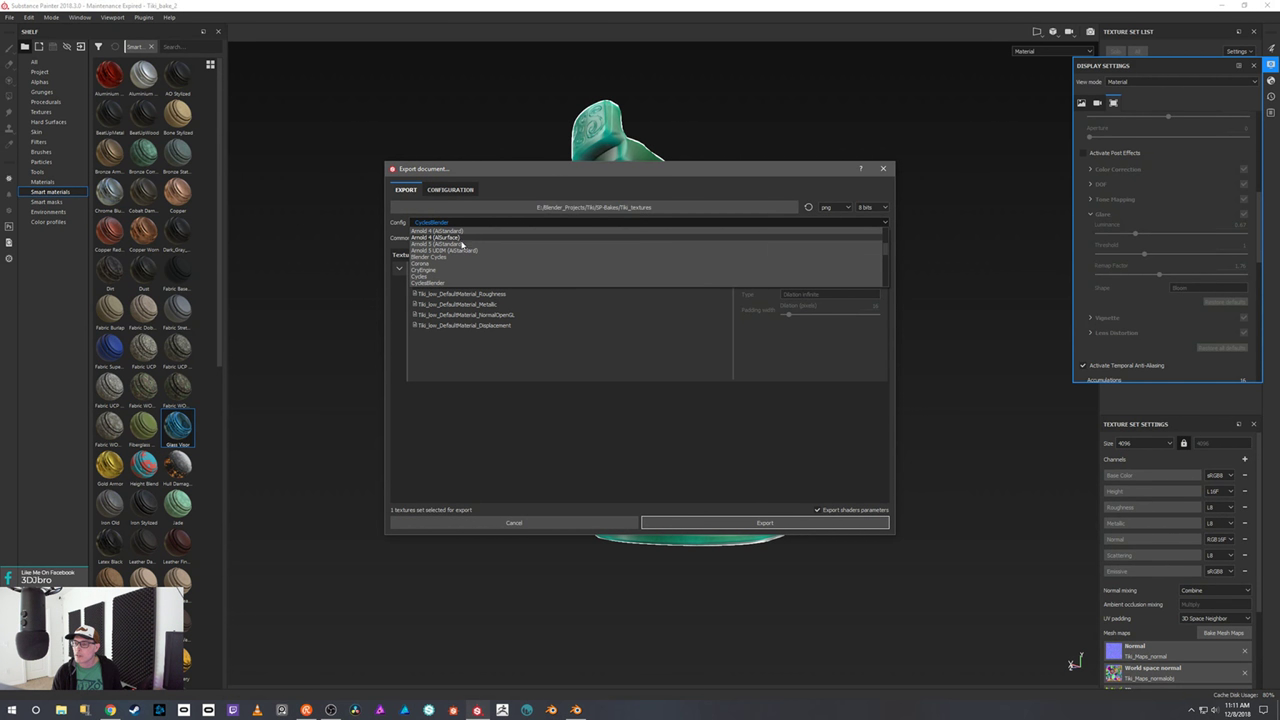
click(430, 257)
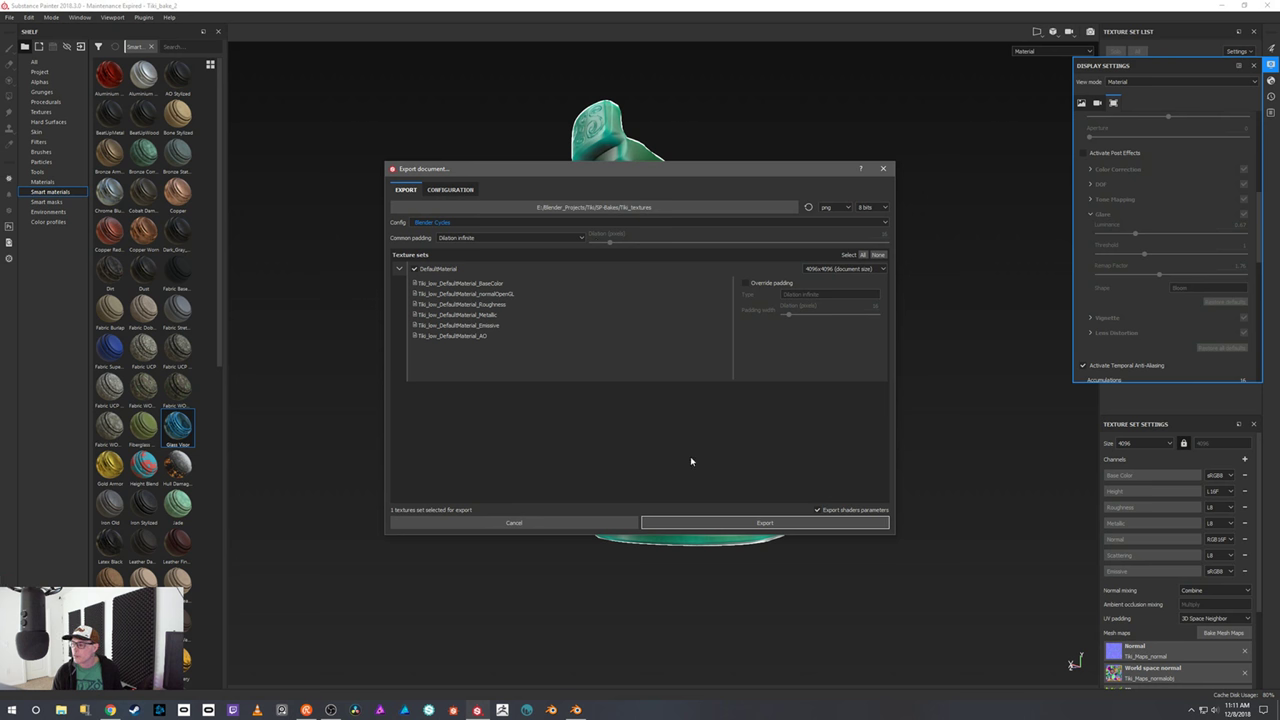
click(400, 269)
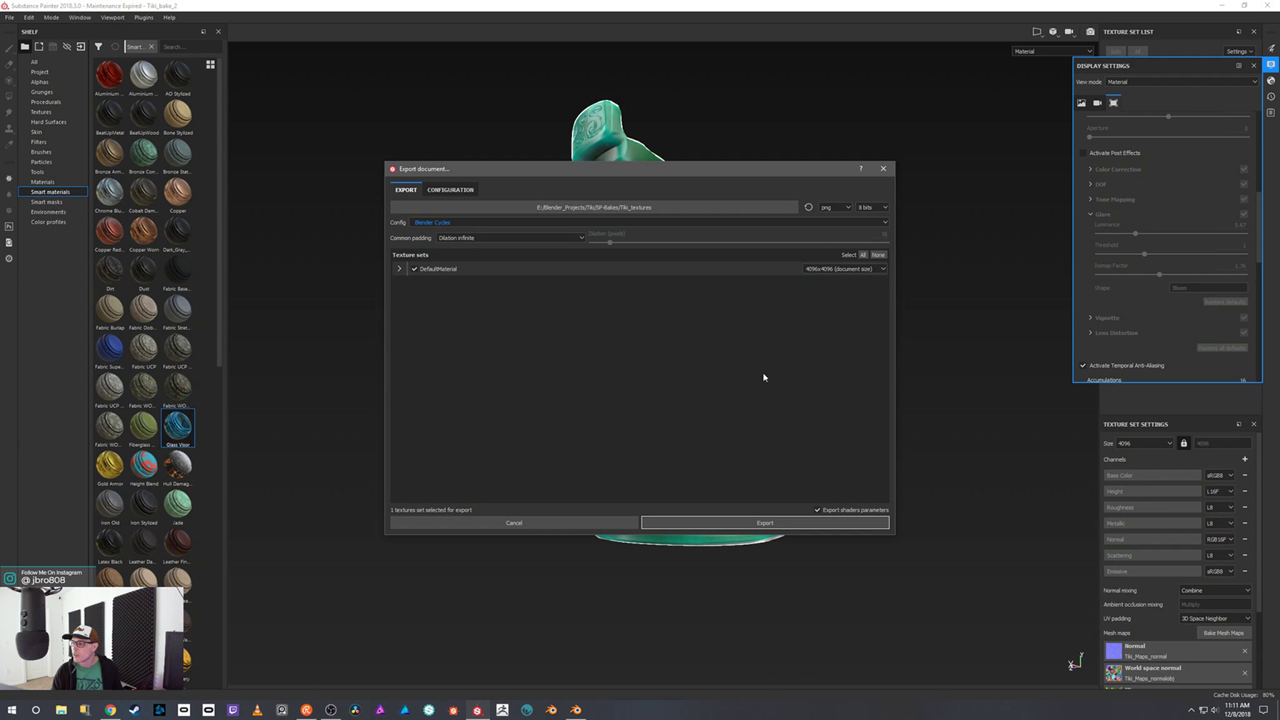
- Export the maps at 16-bit depth, then dismiss the finished message and Display Settings
click(881, 207)
click(873, 222)
click(800, 526)
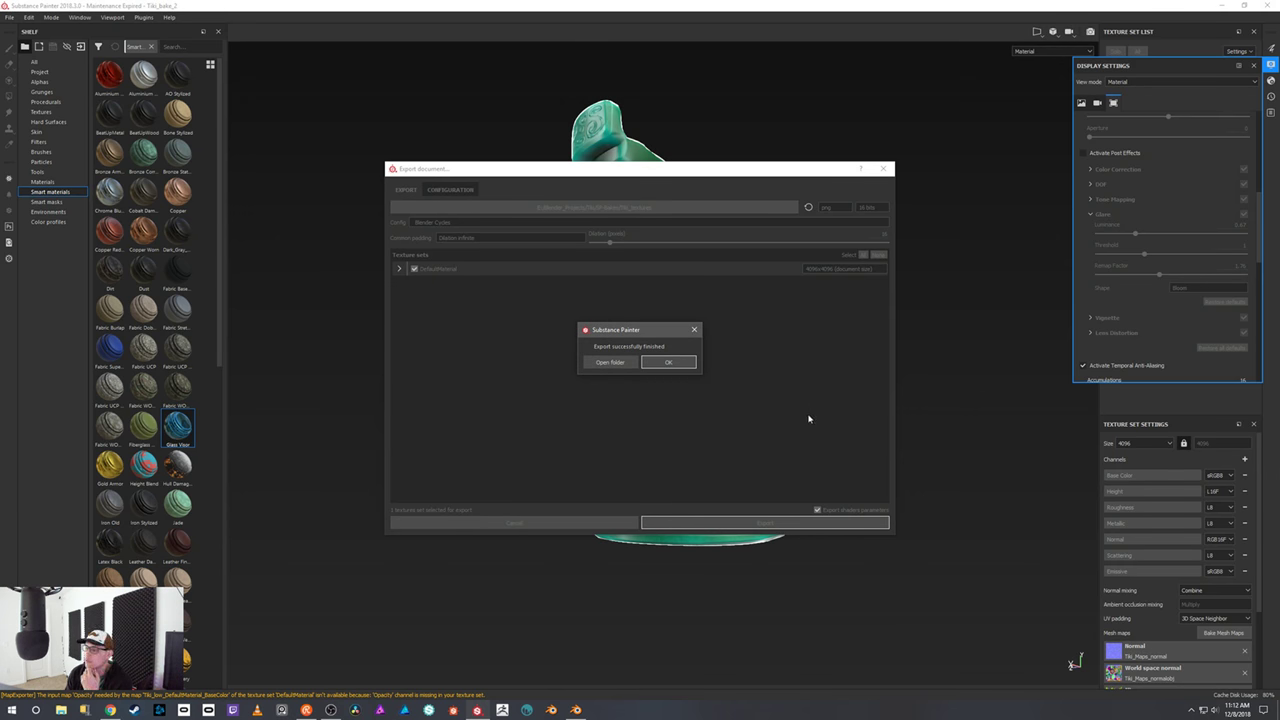
click(676, 363)
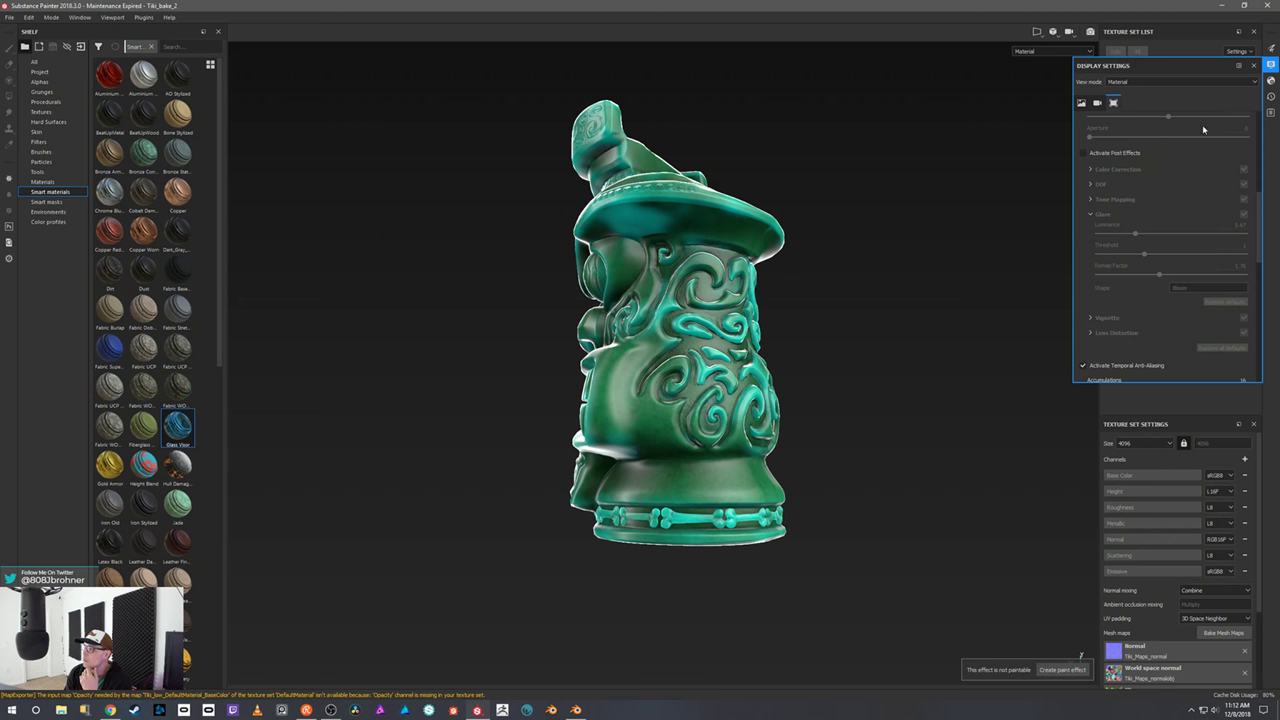
click(1253, 65)
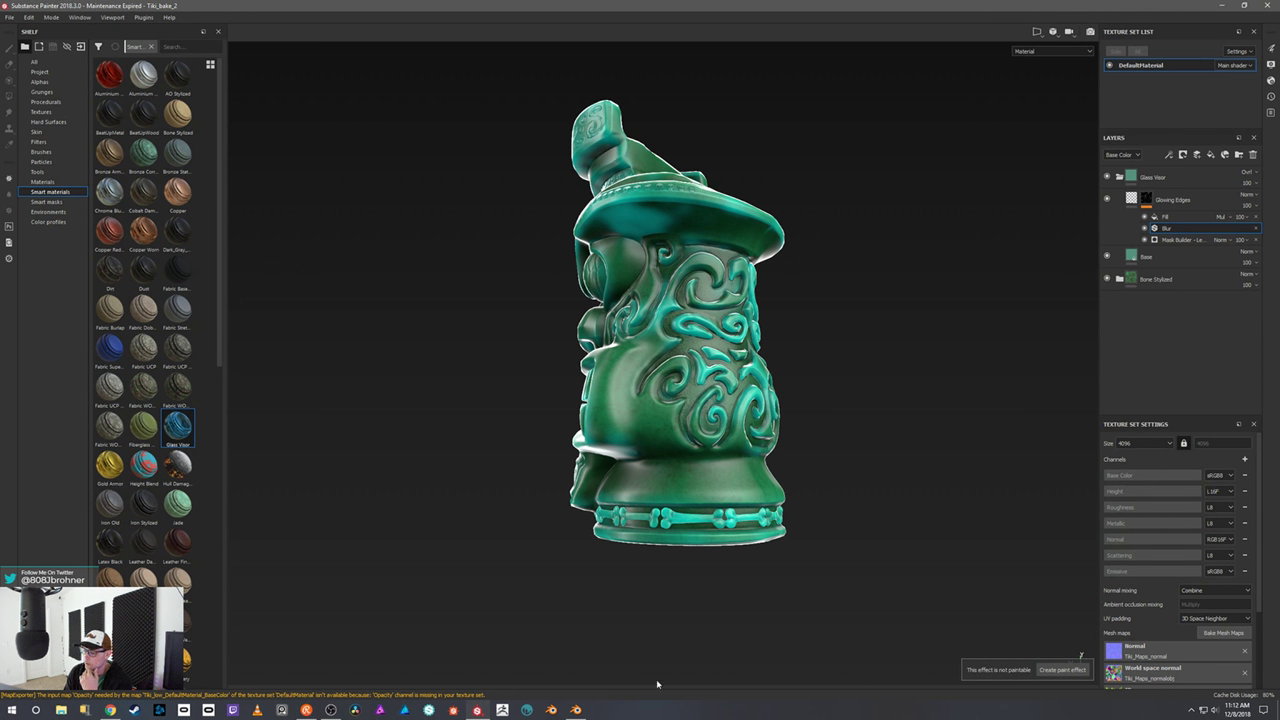
- Launch Blender on Tiki_Block4, view the mug front-on, and switch to the Compositing workspace
click(551, 710)
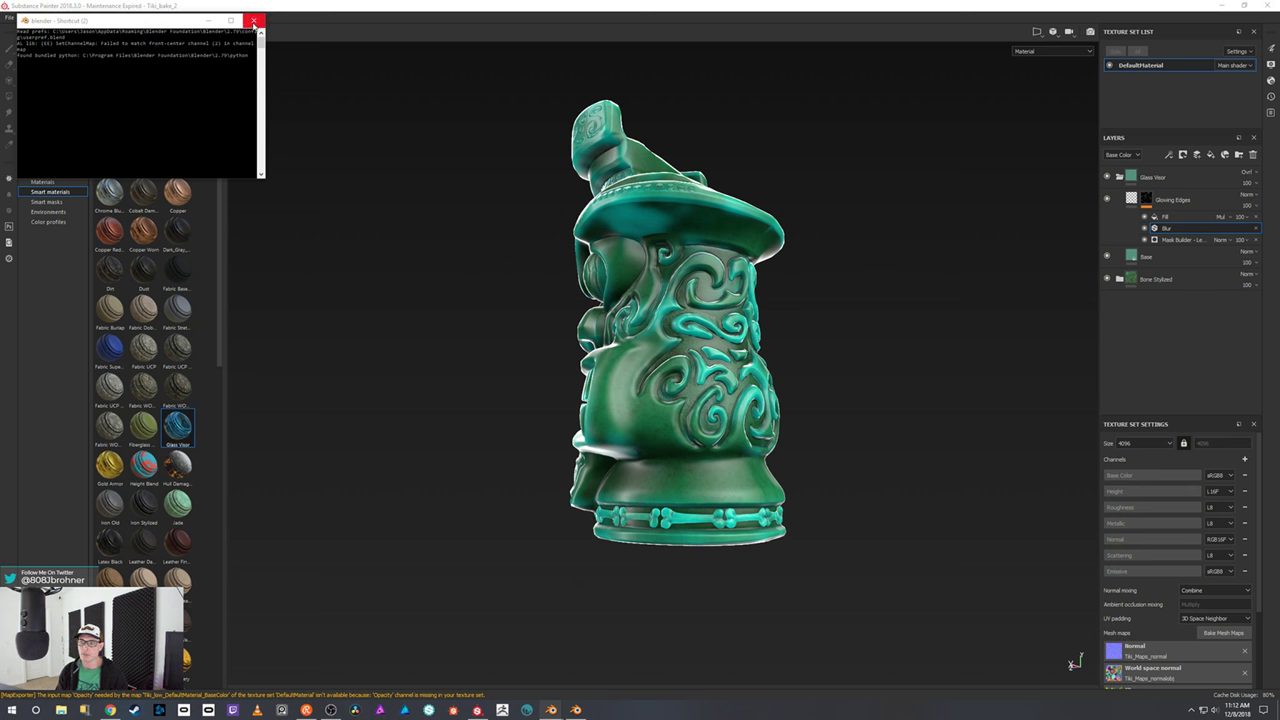
click(254, 21)
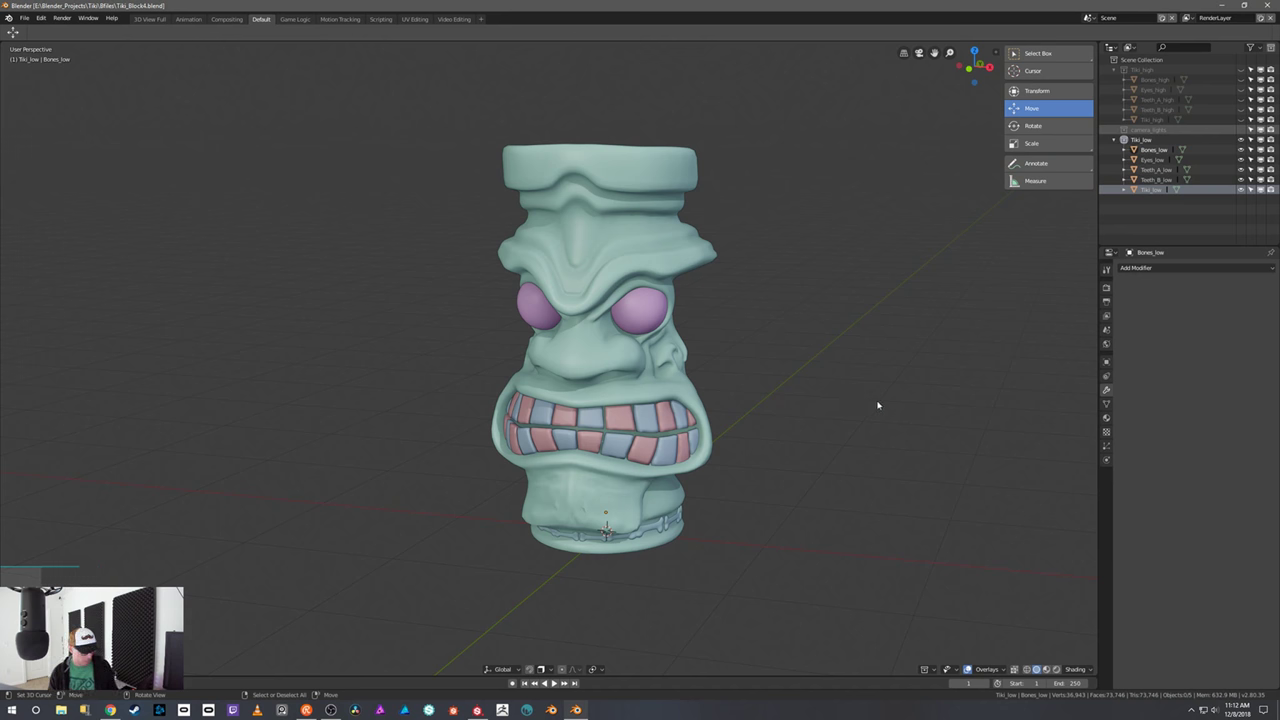
middle_drag(891, 376, 743, 266)
scroll(654, 217, down, 1)
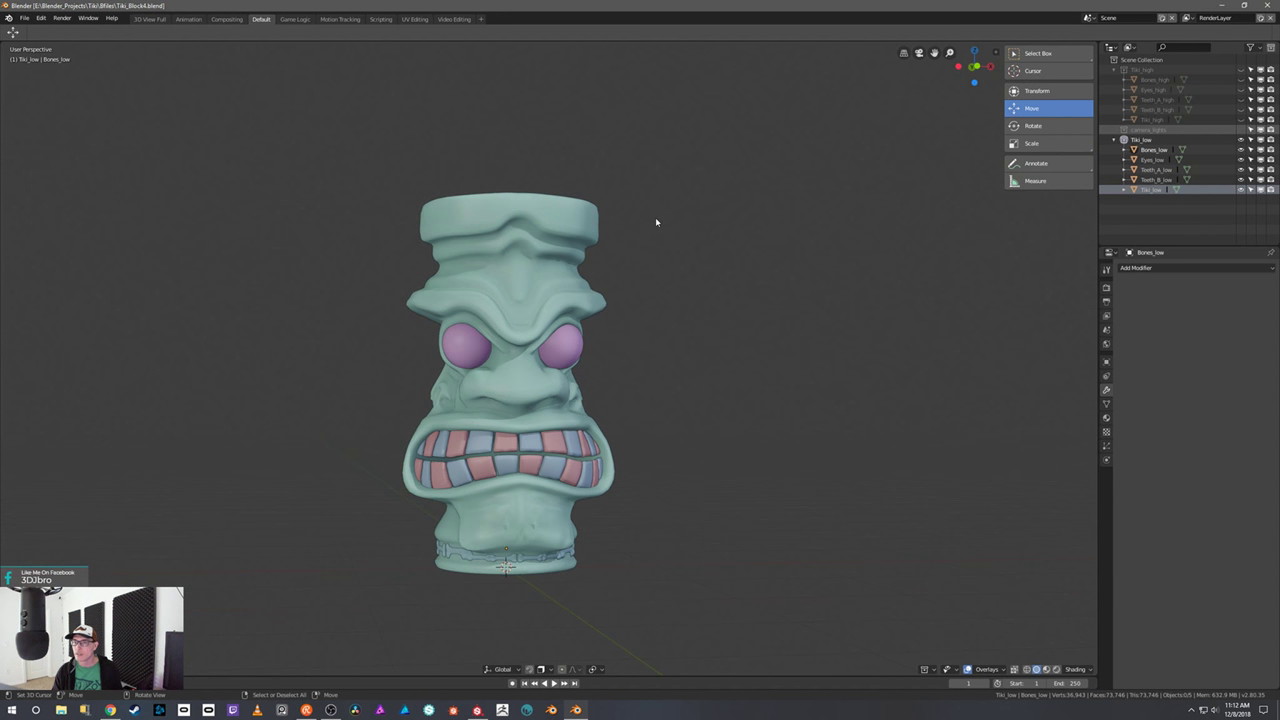
click(232, 21)
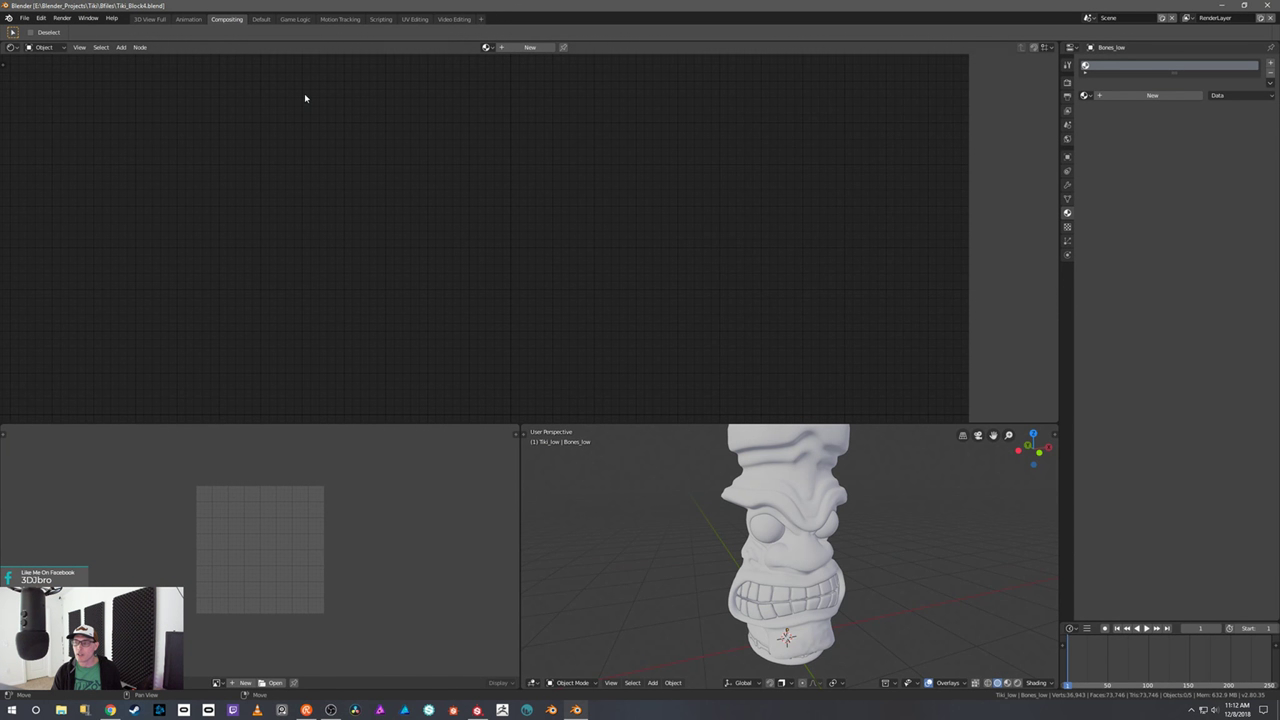
- Give the Tiki_low mesh a new material named Tiki
click(767, 502)
middle_drag(910, 471, 850, 477)
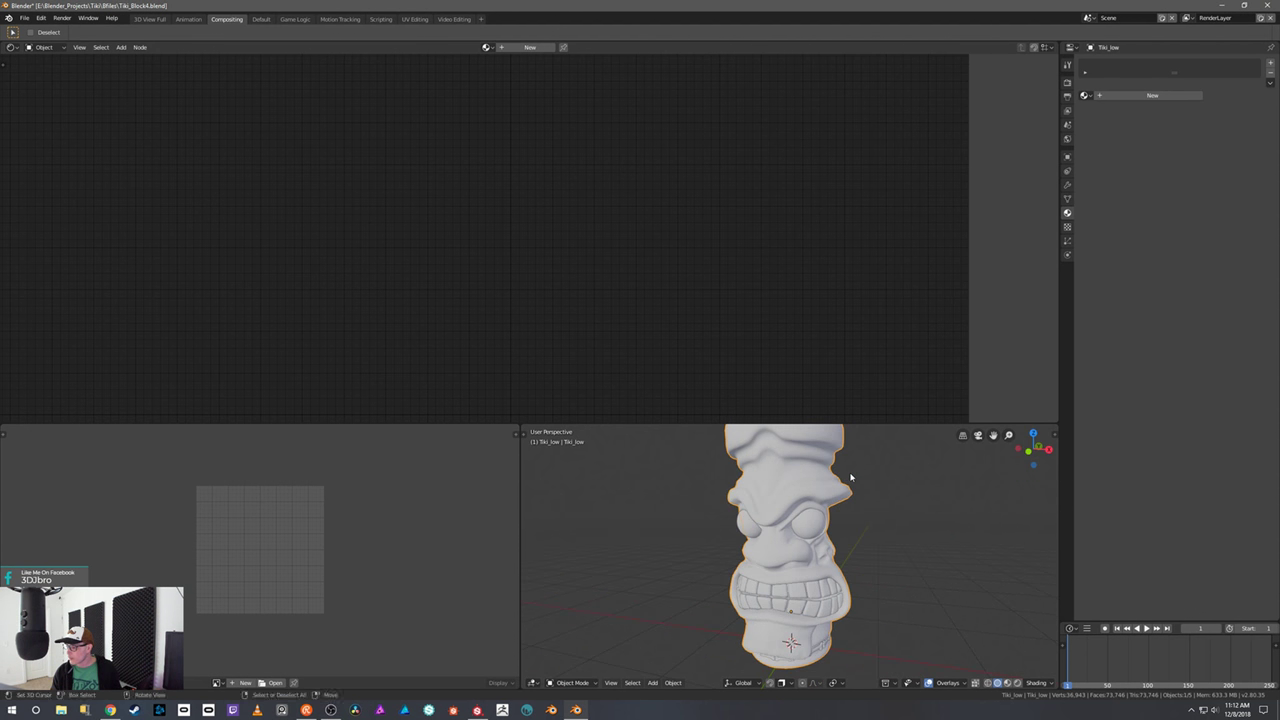
click(1150, 97)
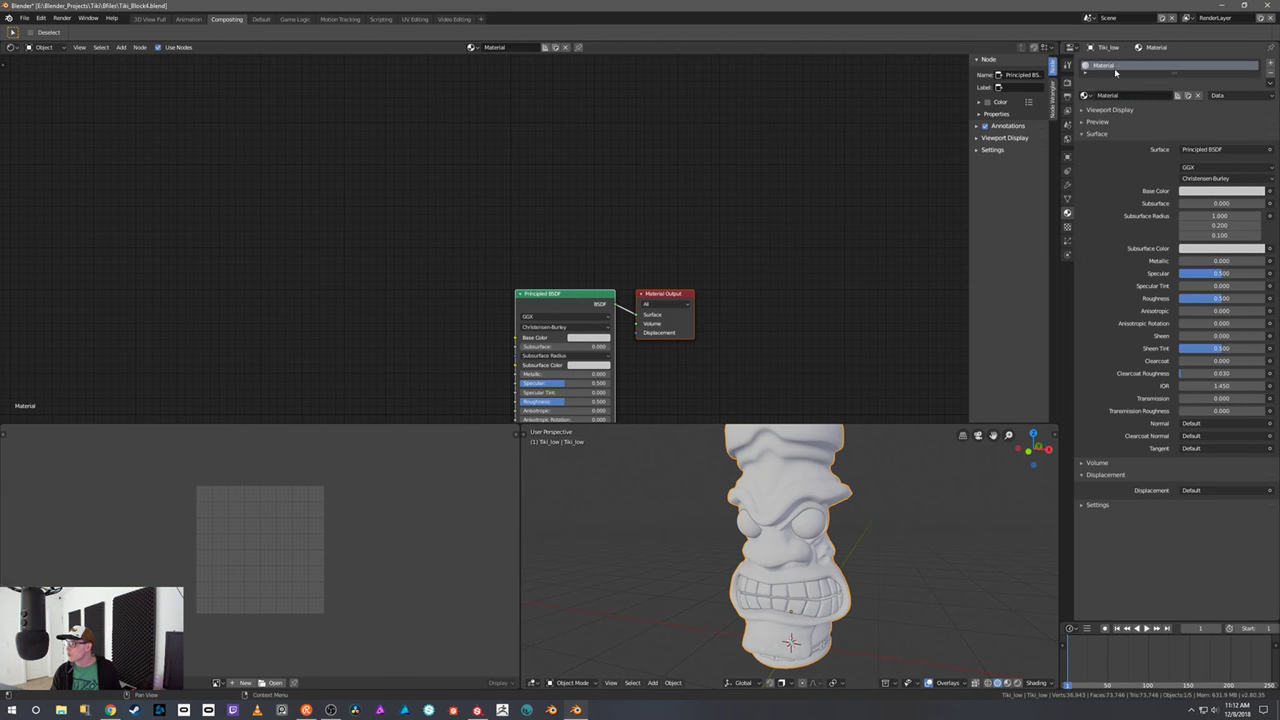
double_click(1113, 66)
text(t)
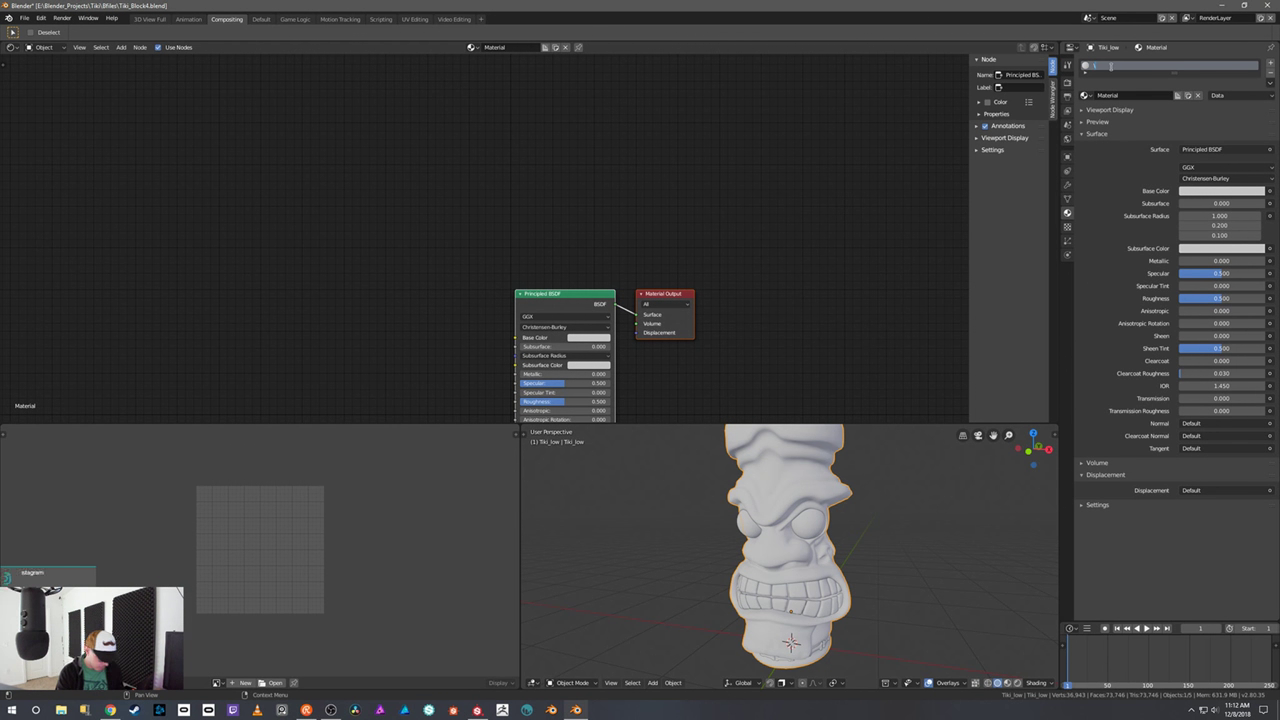
key(Return)
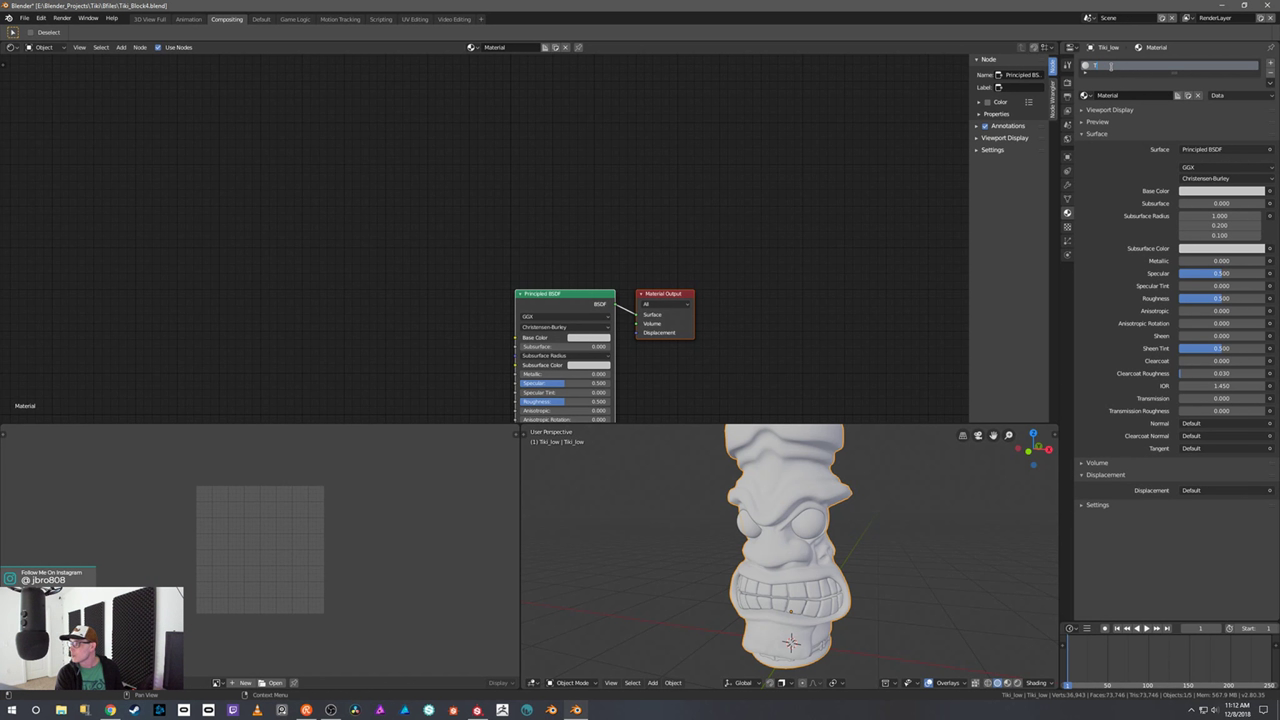
key(Return)
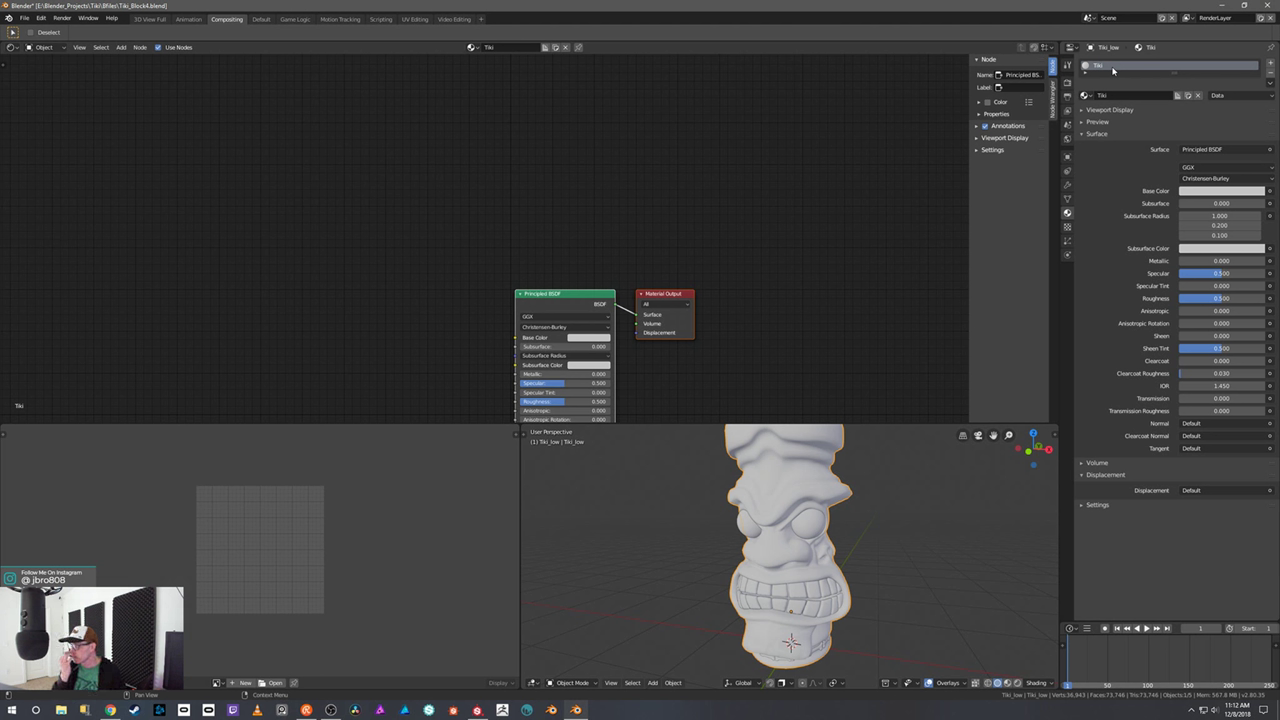
- Move the Principled BSDF node up-left and start Principled Texture Setup with Ctrl+Shift+T
click(556, 292)
drag(563, 296, 530, 170)
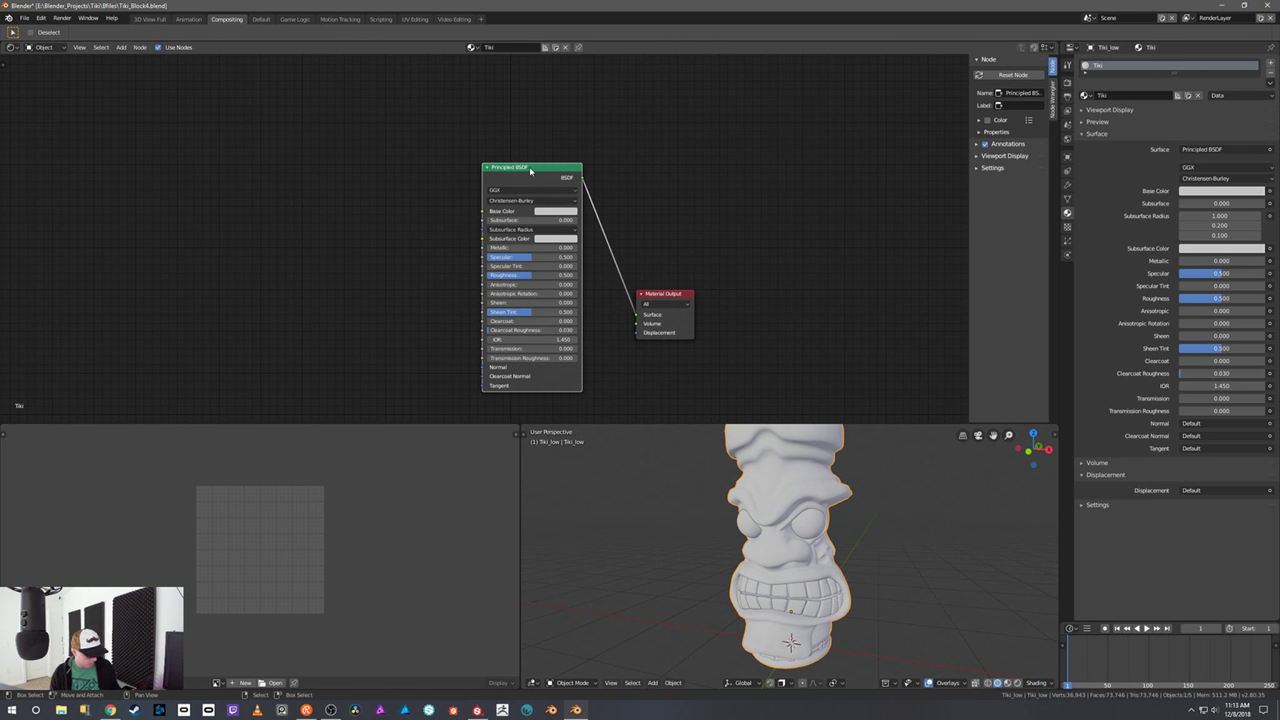
key(ctrl+shift+t)
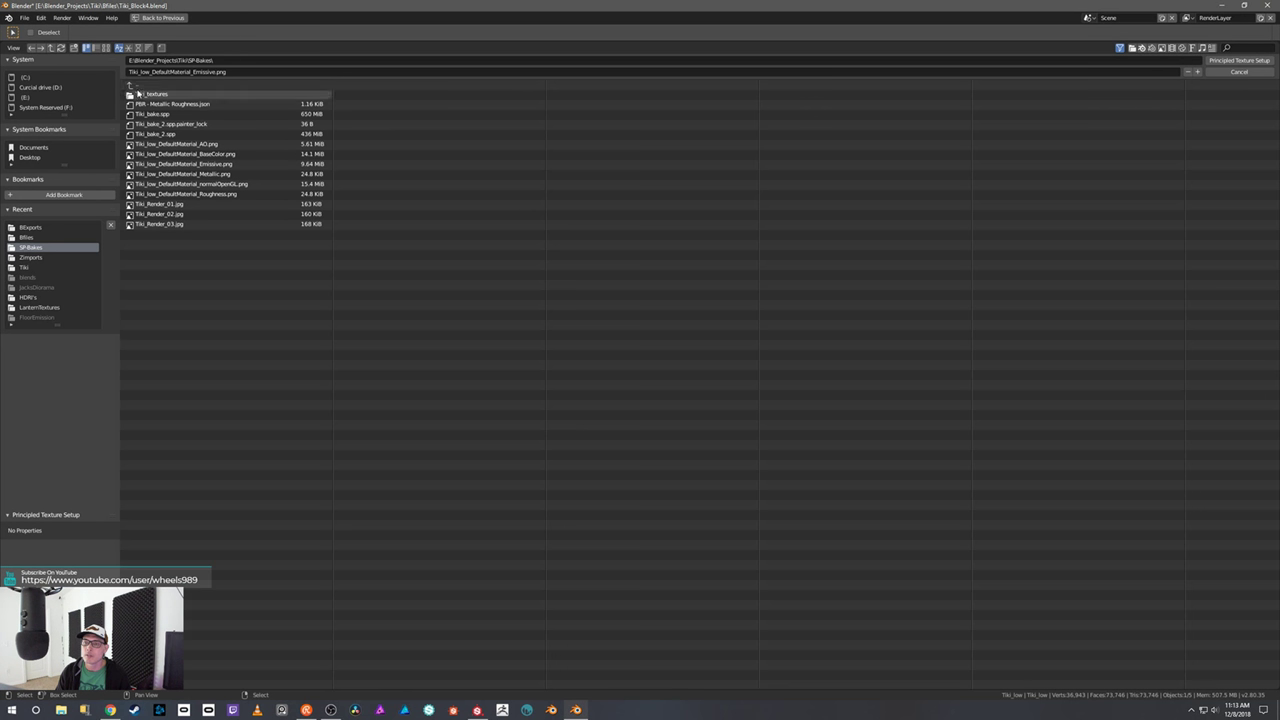
- Navigate the setup browser from Tiki into SP-Bakes/Tiki_textures, then return to Substance Painter
click(128, 86)
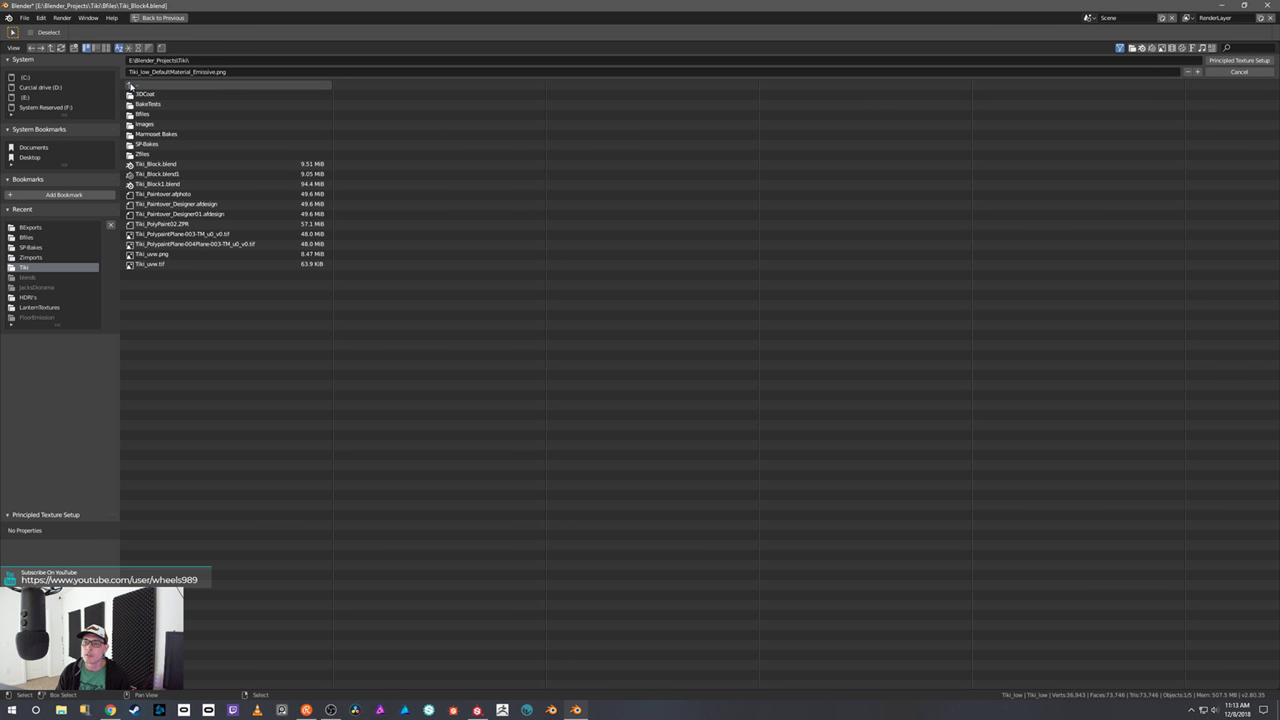
click(148, 144)
click(148, 95)
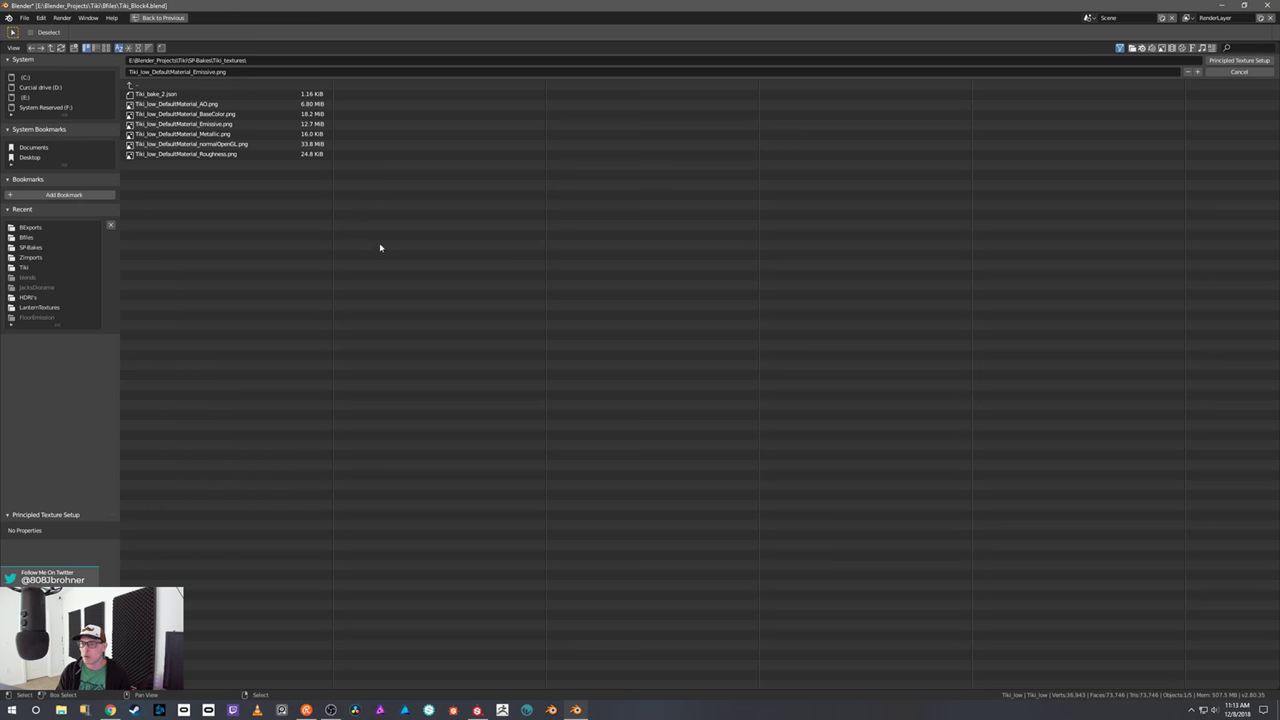
click(478, 710)
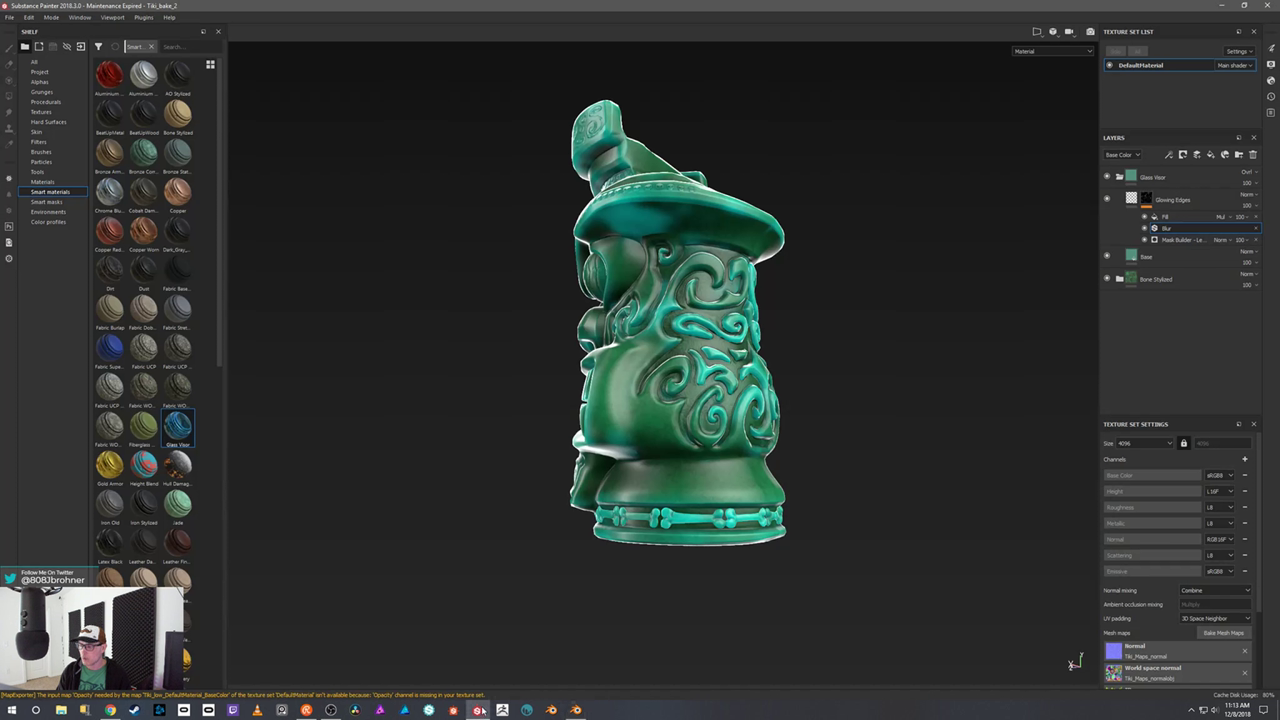
- Reopen the export dialog and select its path, then return to Blender's file browser
click(8, 19)
click(31, 194)
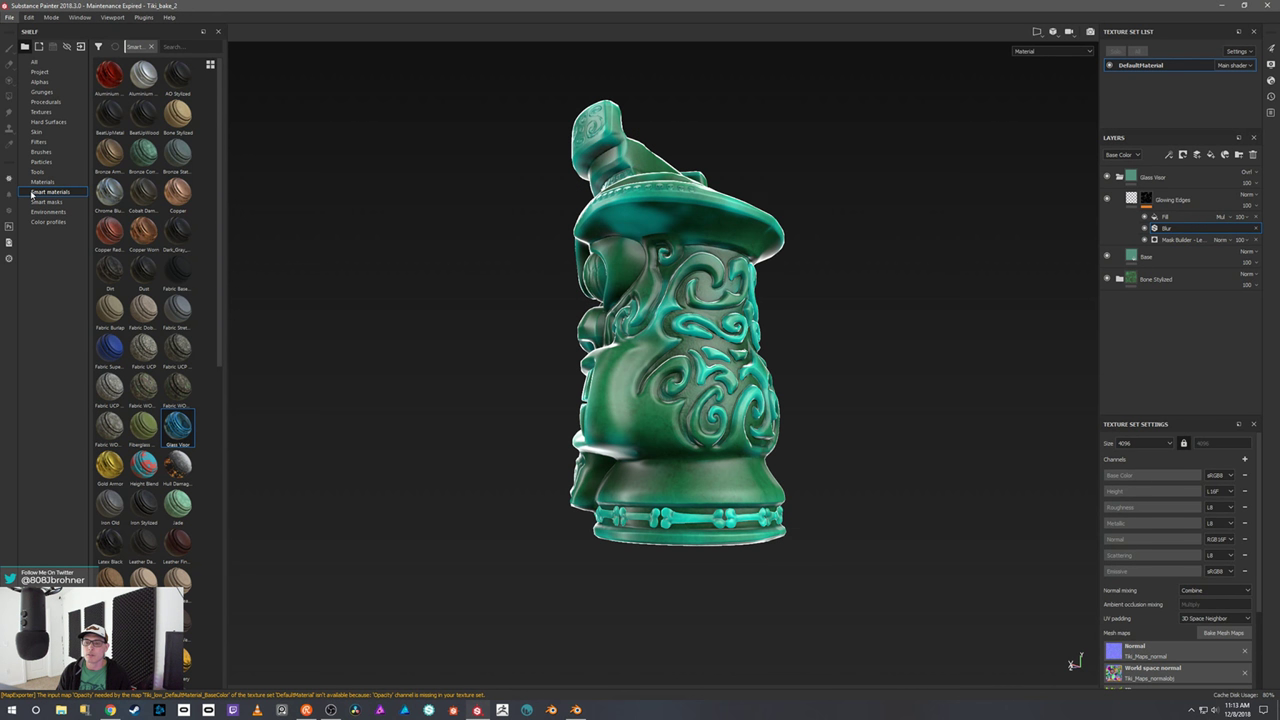
triple_click(621, 215)
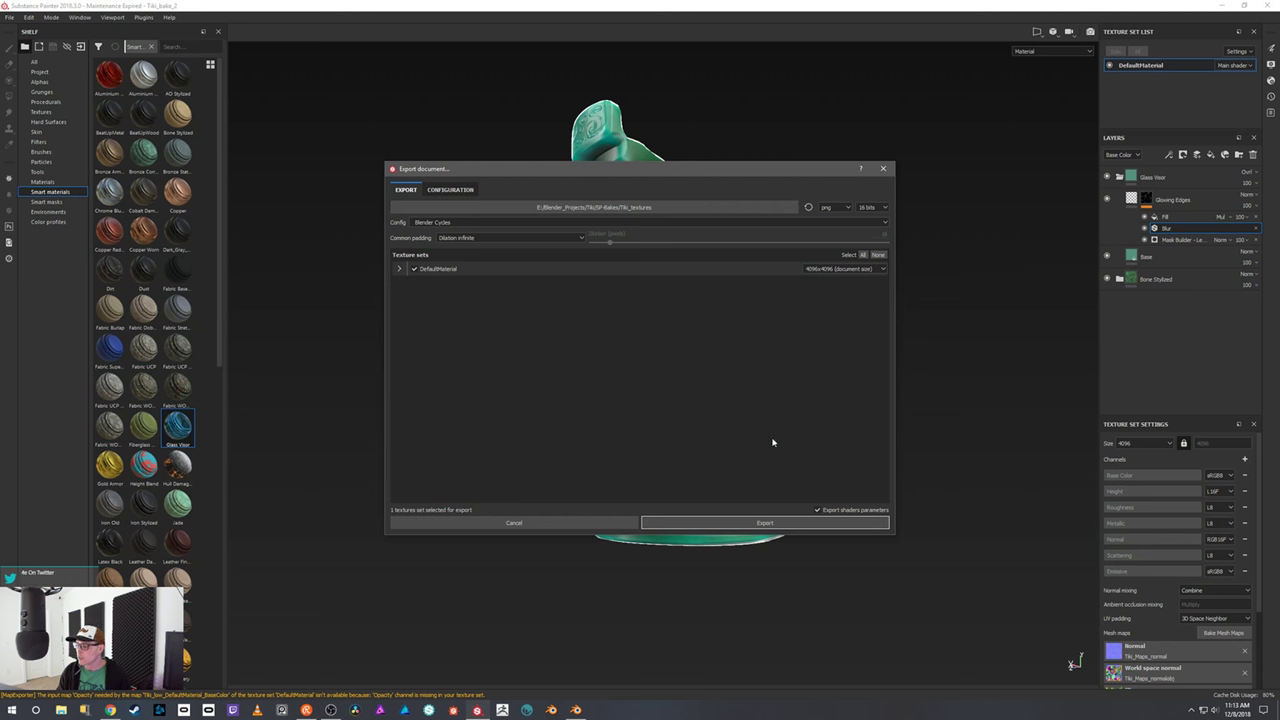
click(580, 709)
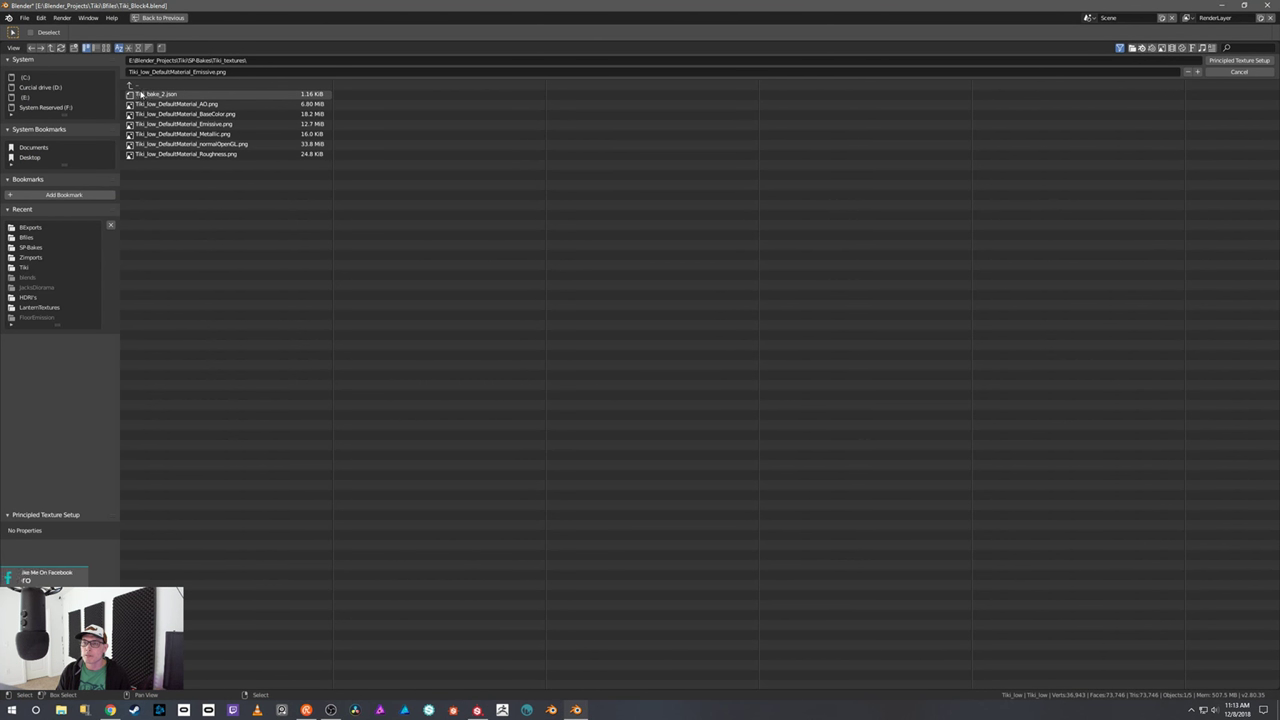
- Box-select all exported PNGs in Tiki_textures and build image texture nodes with Principled Texture Setup
click(133, 85)
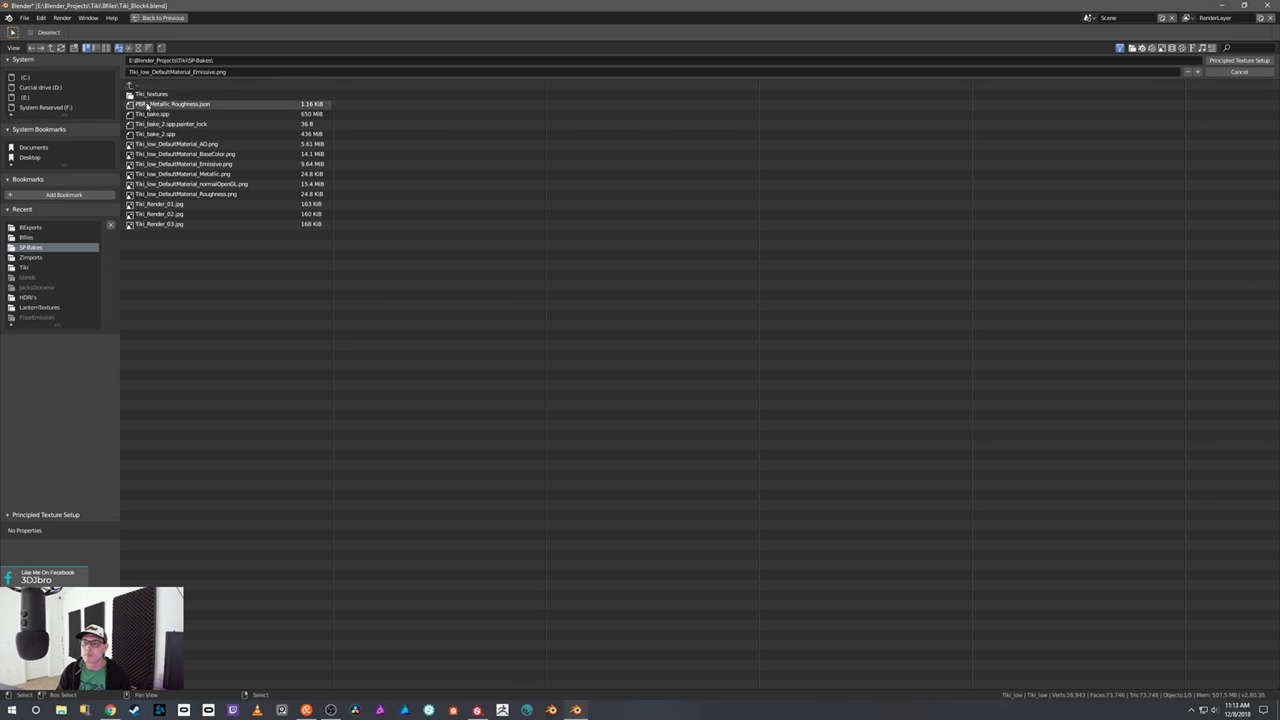
click(155, 98)
drag(300, 216, 227, 104)
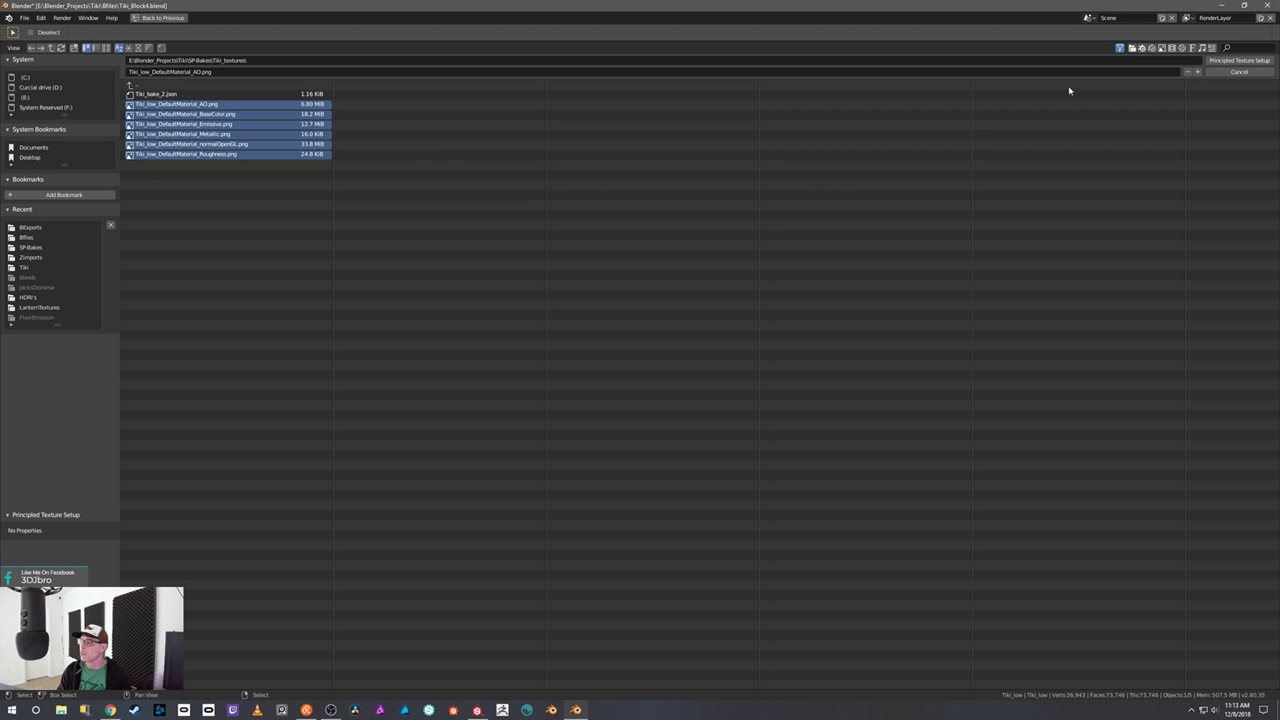
click(1240, 62)
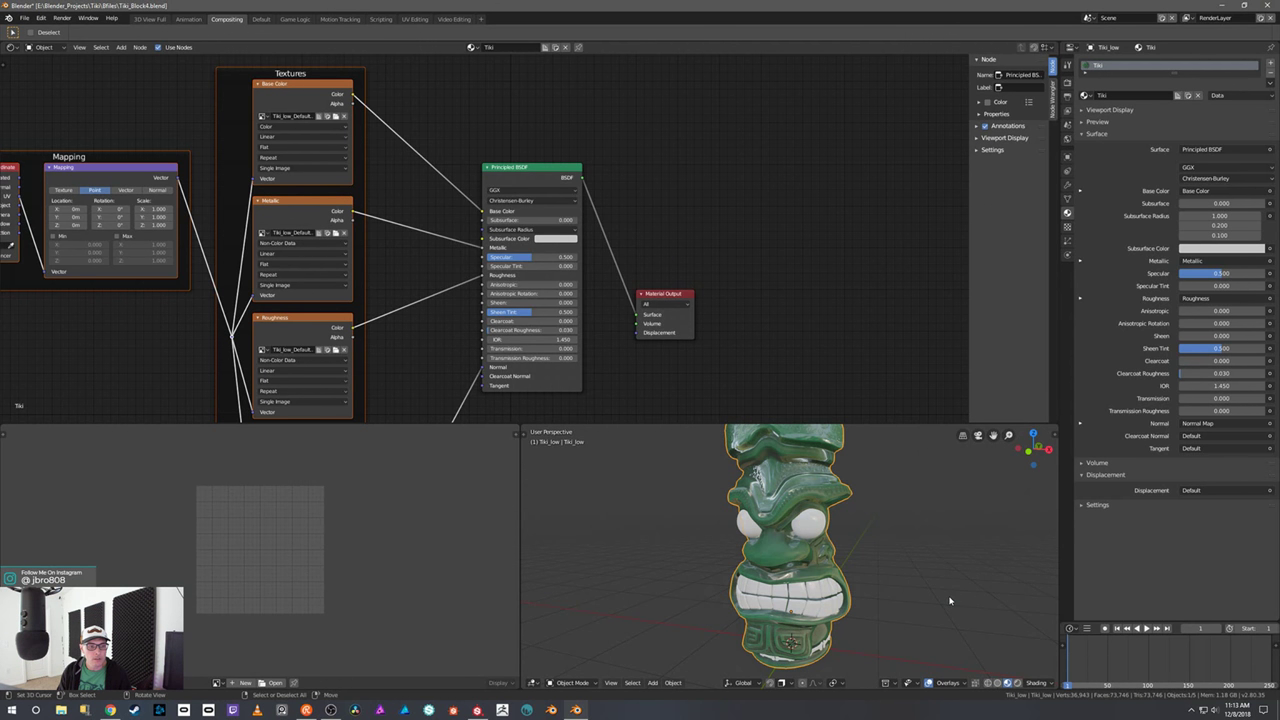
- Assign the Tiki material to the Eyes_low and Teeth_A_low meshes
scroll(899, 544, down, 1)
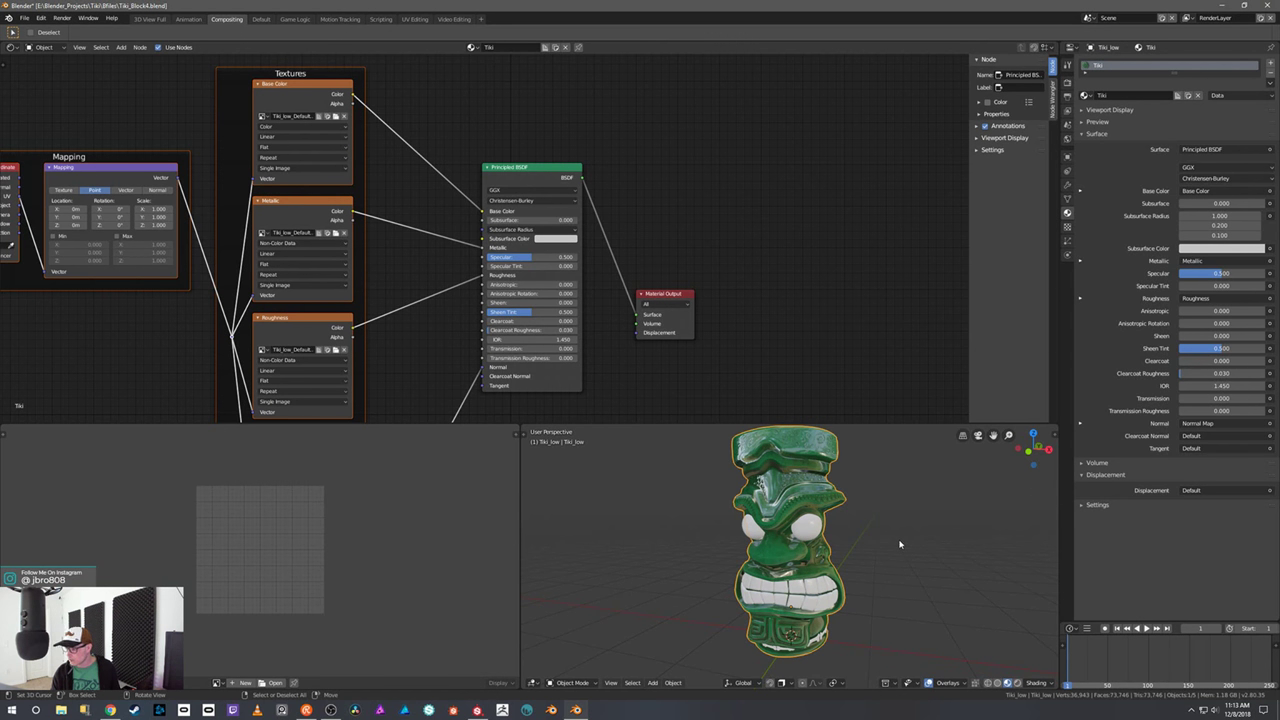
click(815, 525)
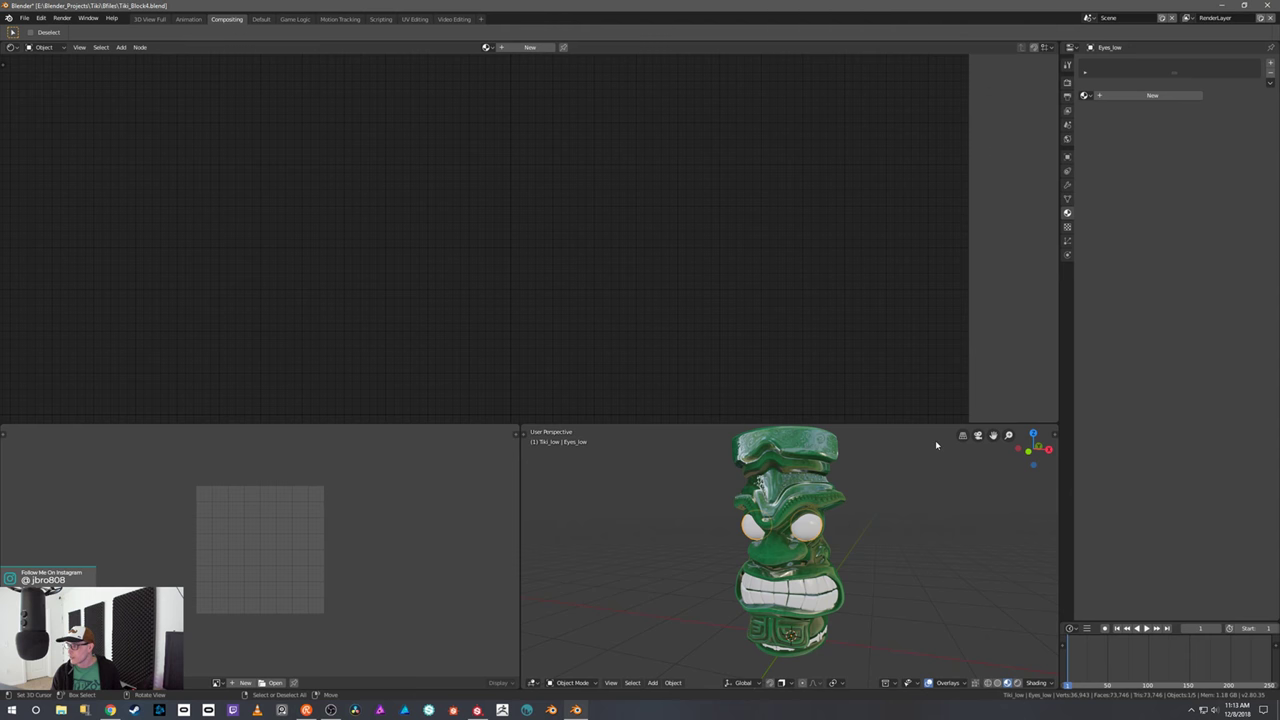
click(1085, 95)
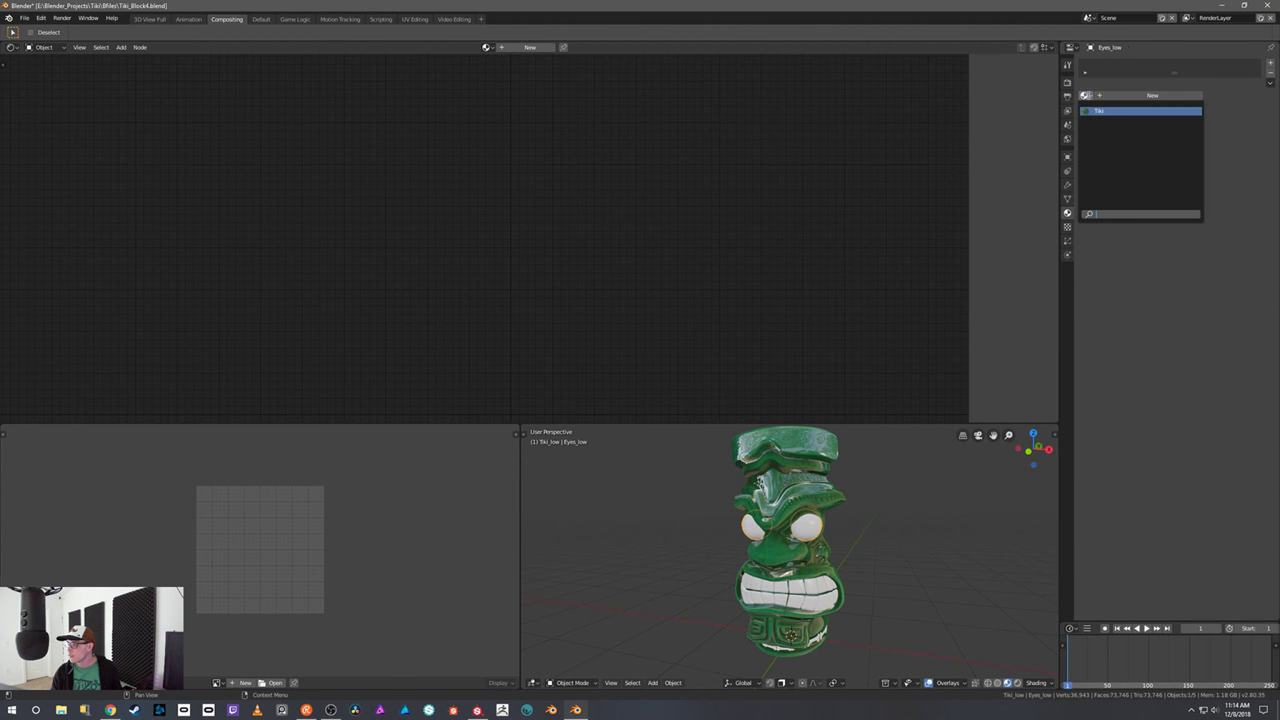
click(1096, 111)
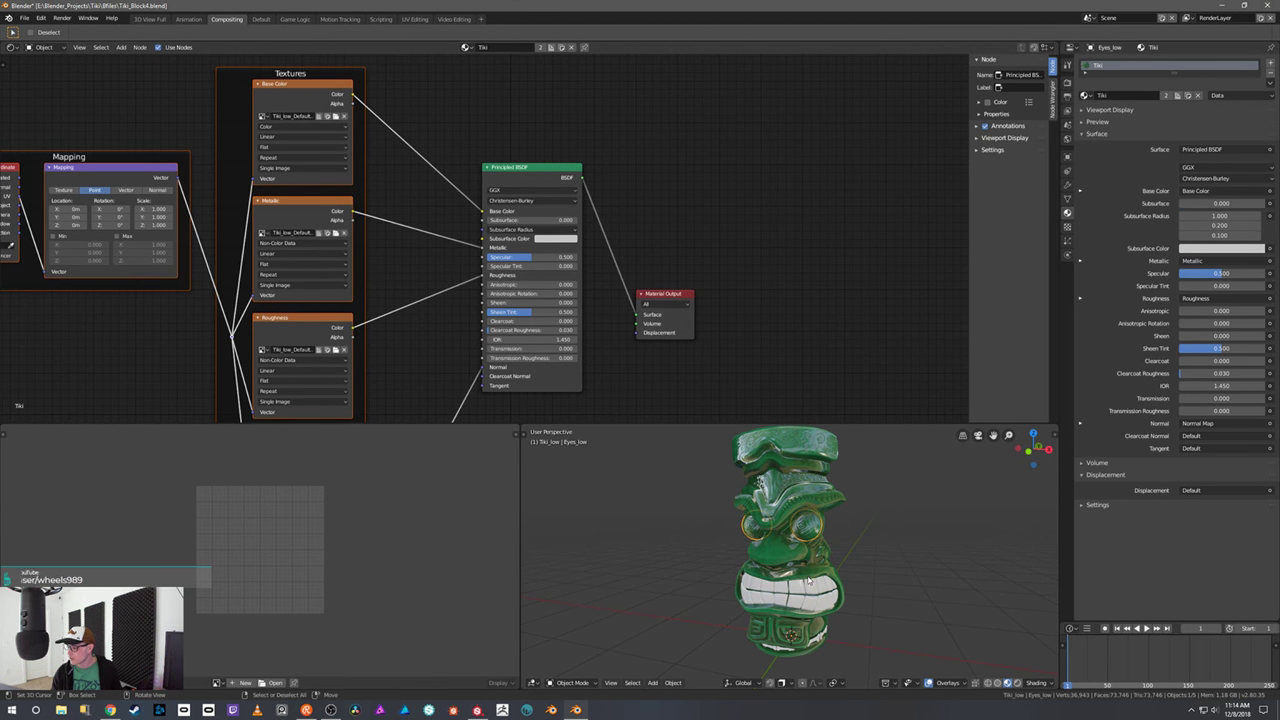
click(812, 590)
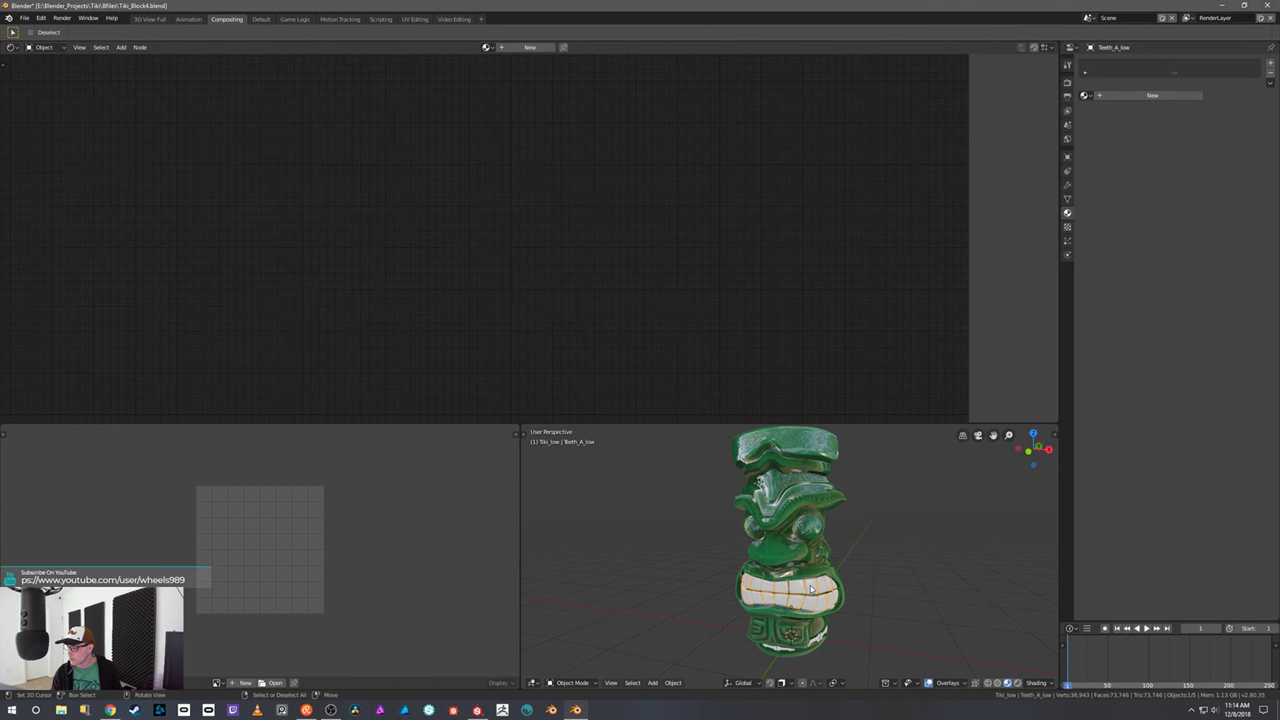
click(1085, 95)
click(1095, 111)
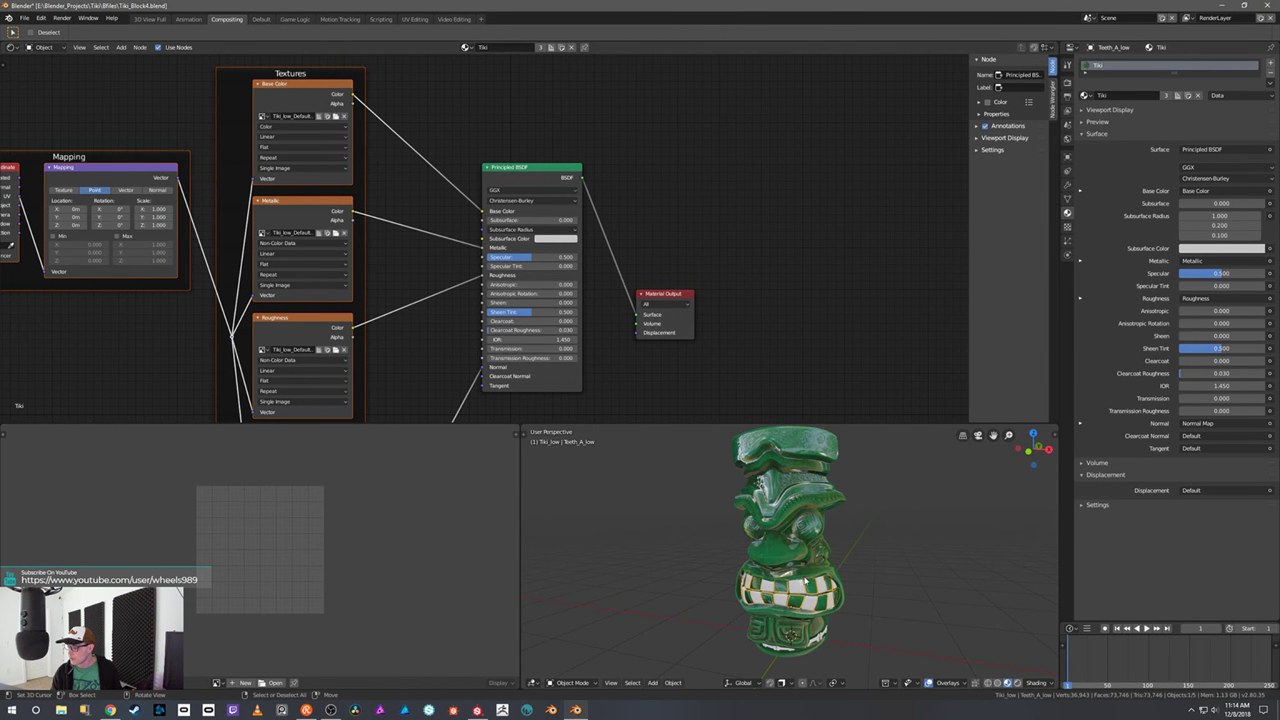
- Assign the Tiki material to the Teeth_B_low and Bones_low meshes
click(800, 592)
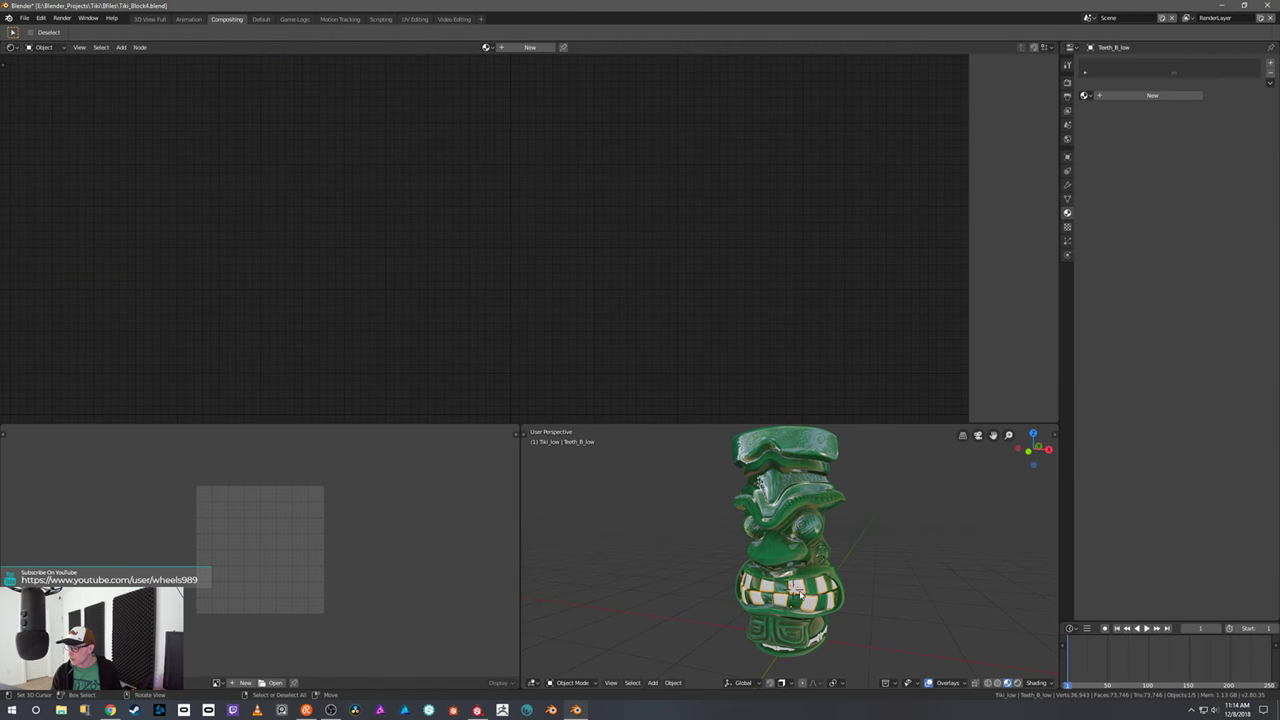
click(1085, 96)
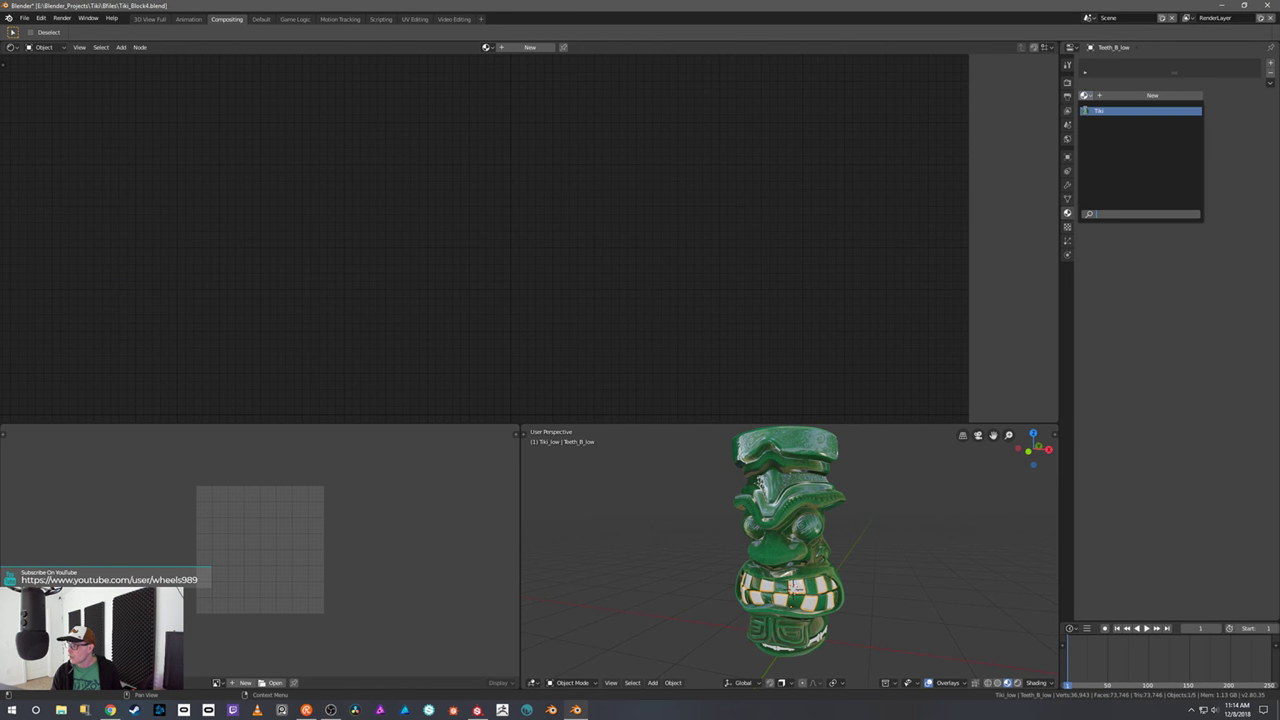
click(1095, 111)
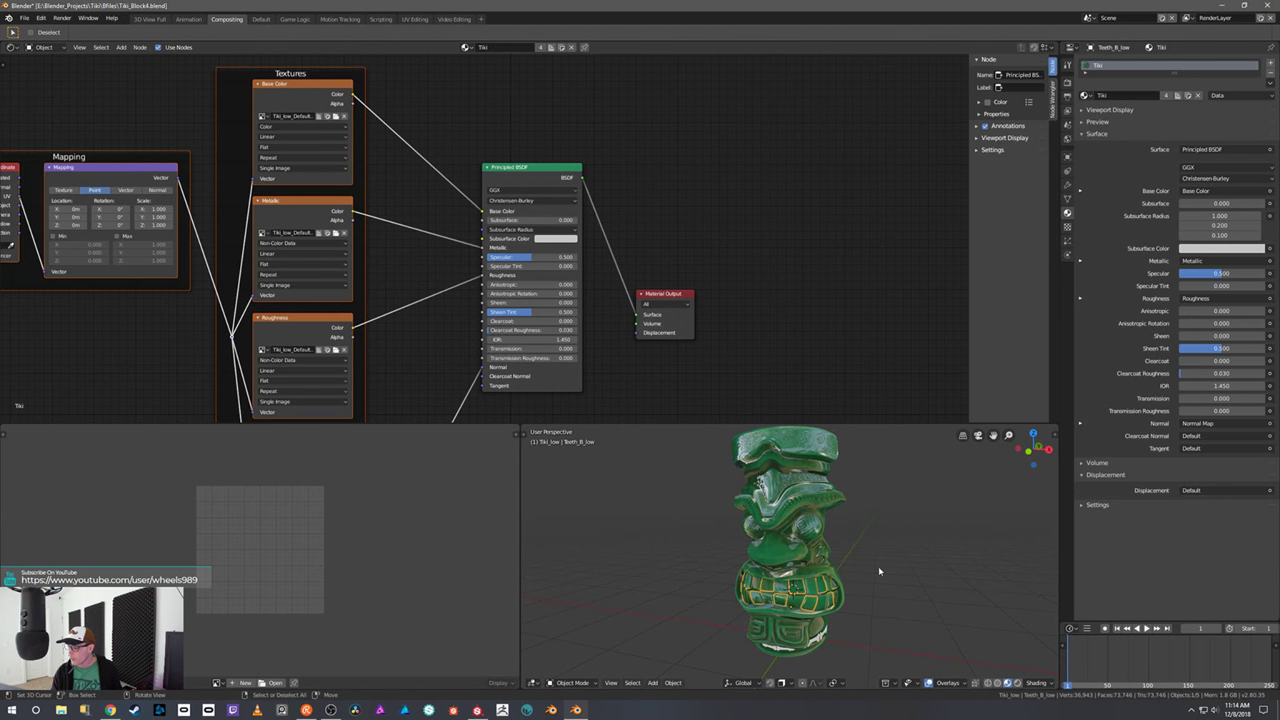
click(836, 628)
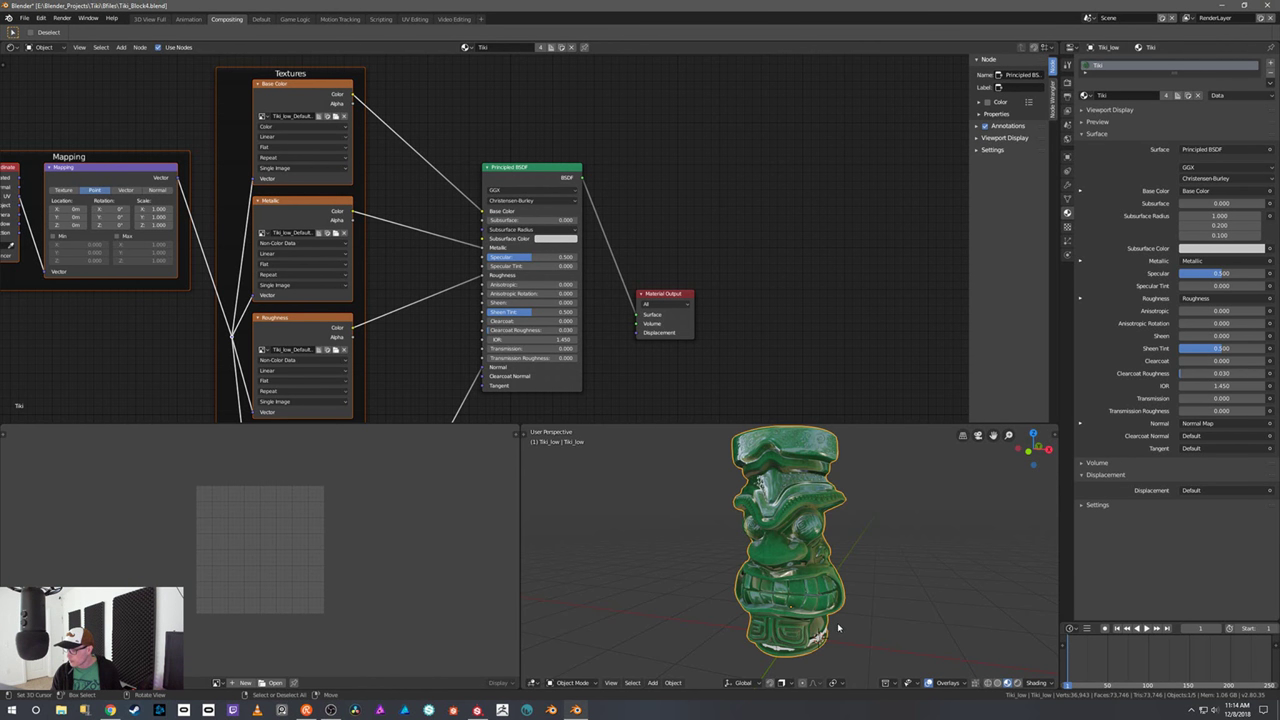
click(818, 640)
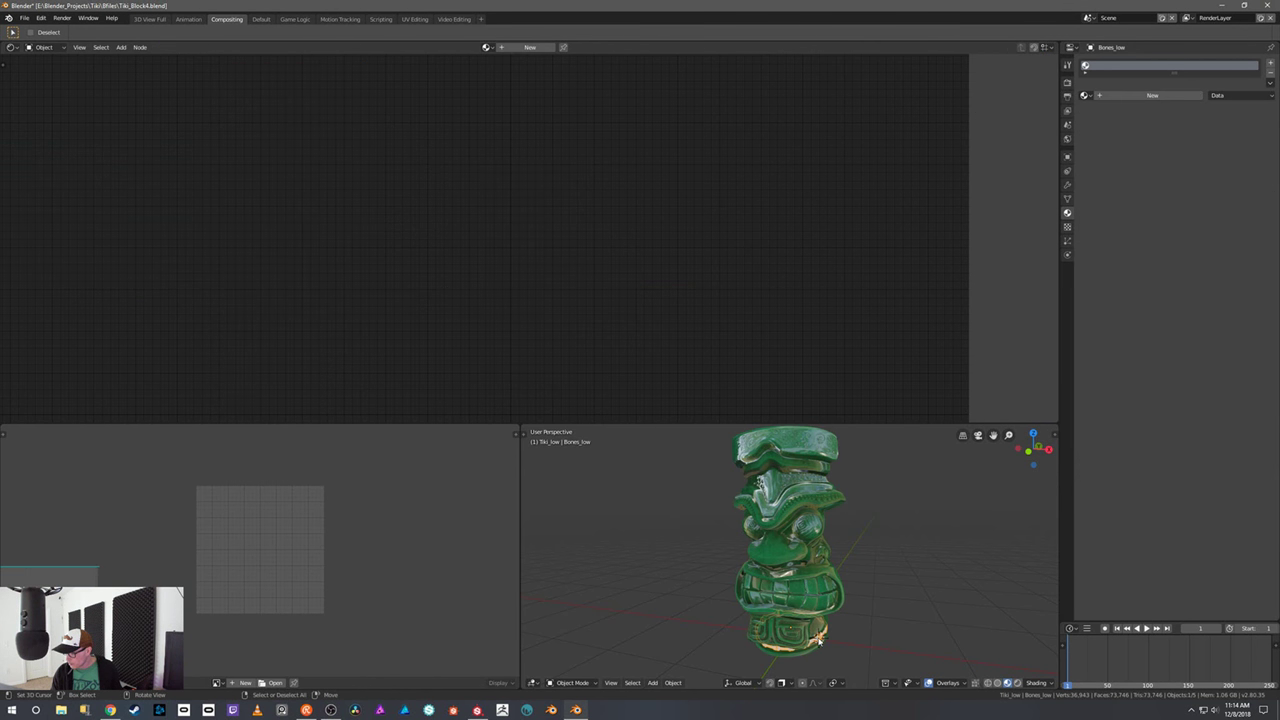
click(1085, 95)
click(1094, 112)
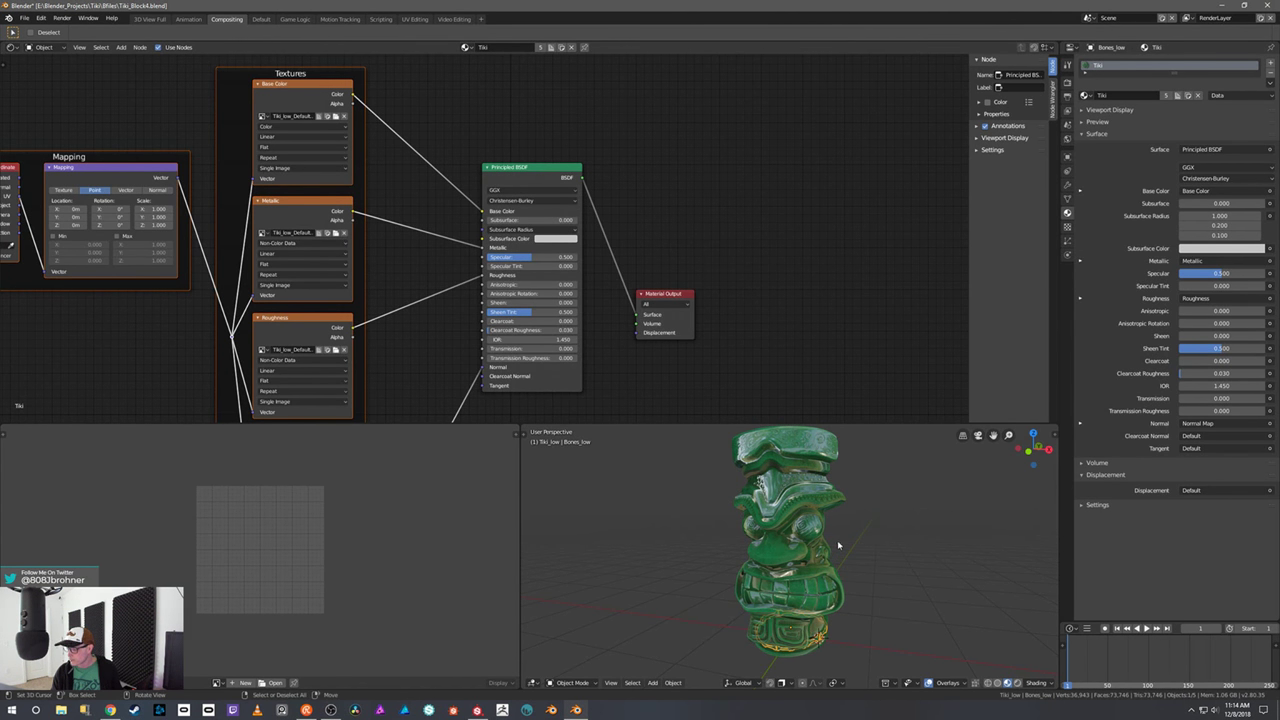
- Make the 3D viewport taller and orbit around the textured tiki from several angles
drag(681, 424, 680, 378)
scroll(718, 498, up, 2)
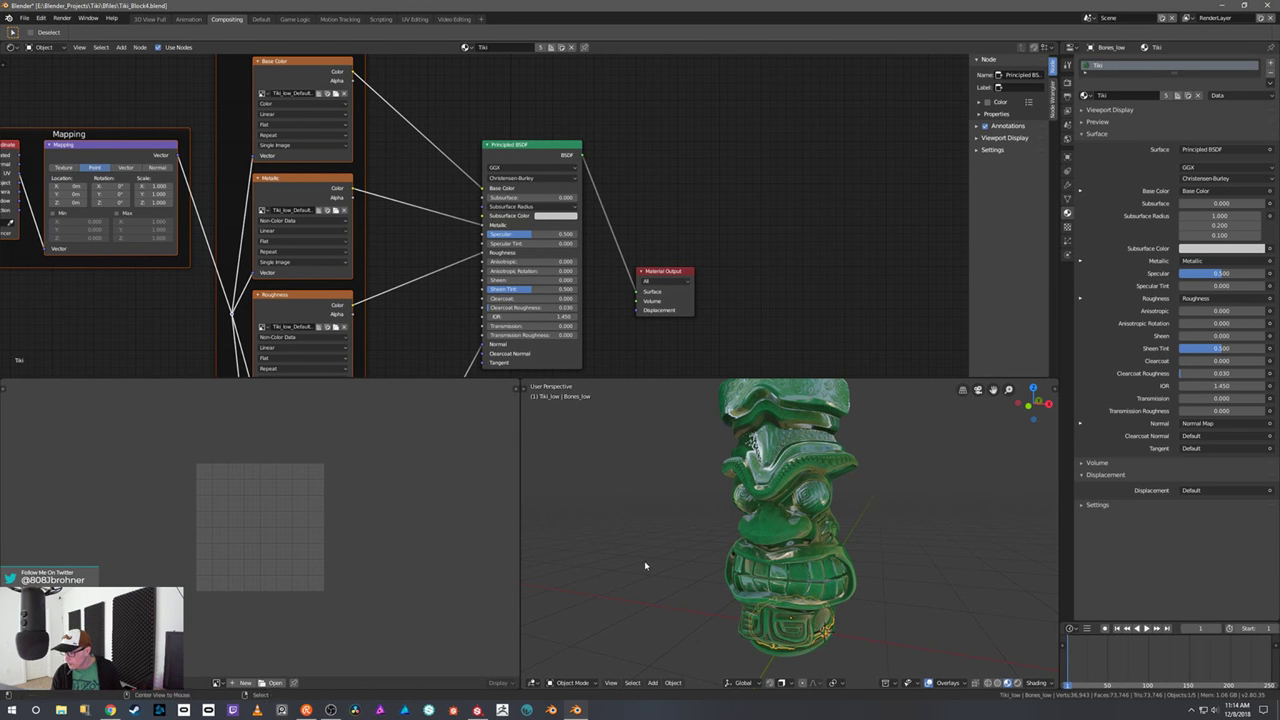
alt+middle_drag(654, 556, 656, 565)
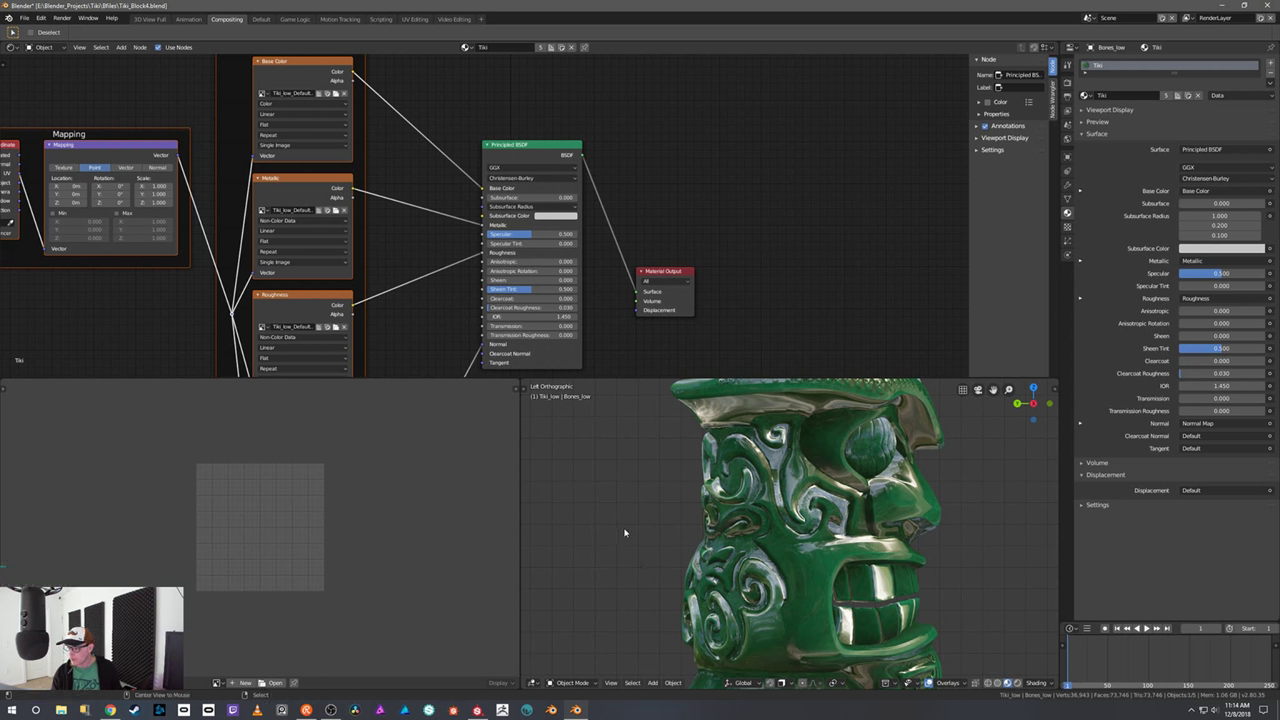
key(b)
key(Escape)
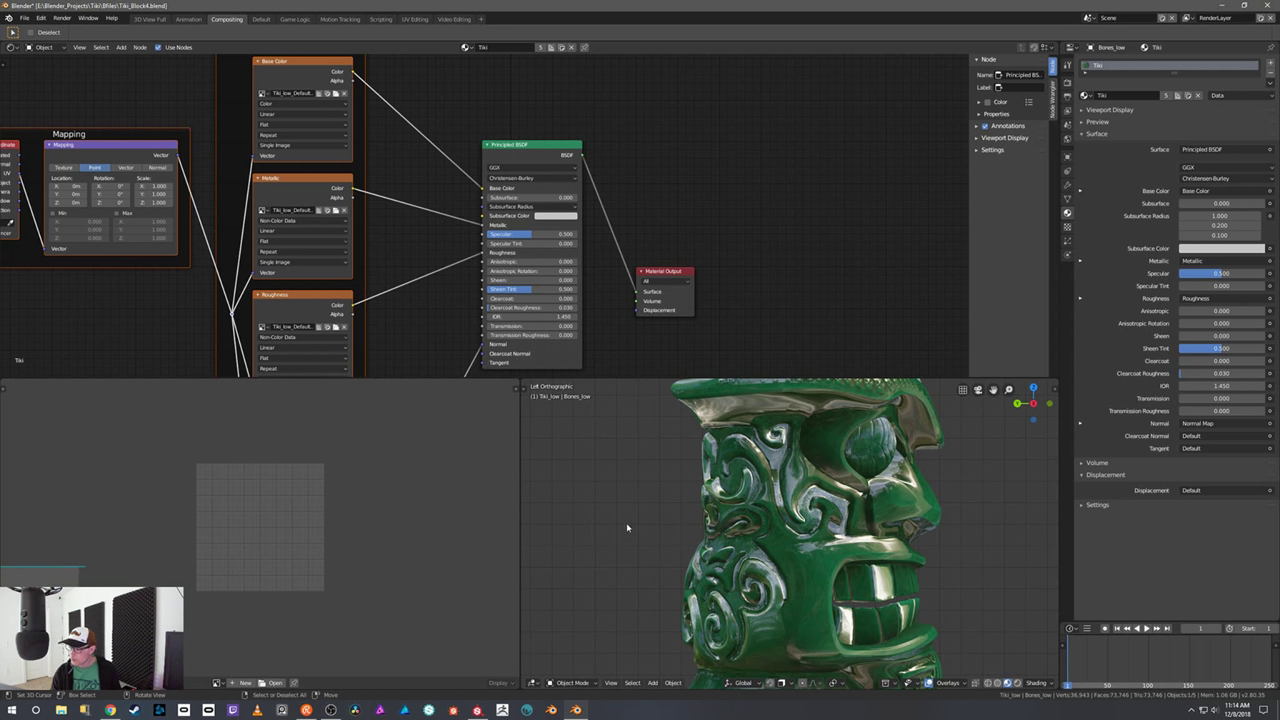
middle_drag(592, 532, 818, 514)
scroll(855, 530, up, 5)
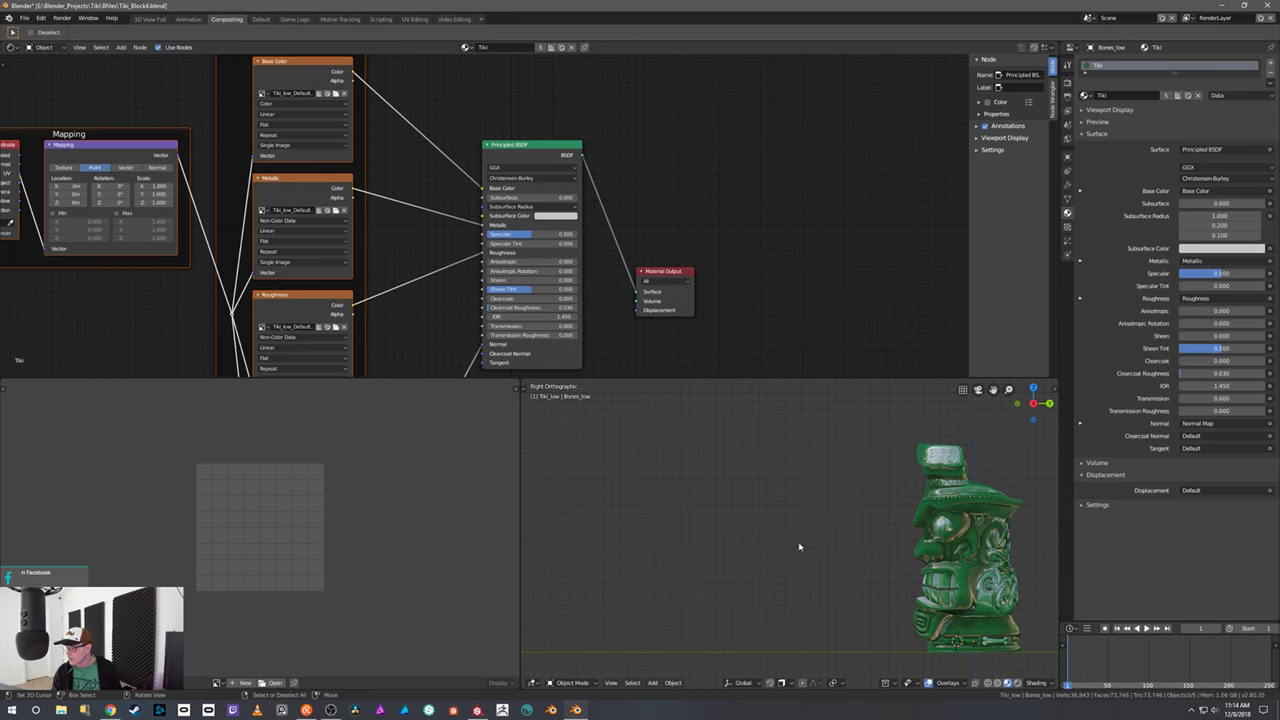
middle_drag(791, 543, 890, 506)
- Select Tiki_low and frame it in the viewport
click(910, 505)
key(KP_Decimal)
scroll(890, 506, up, 2)
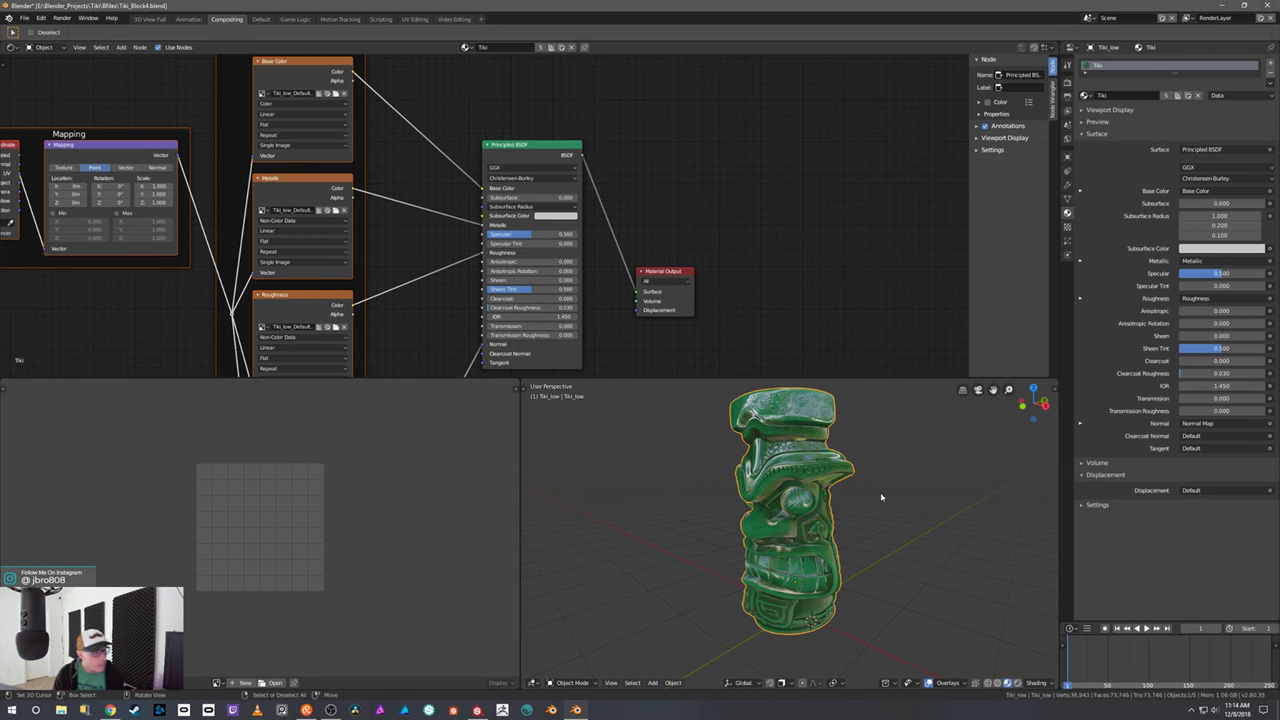
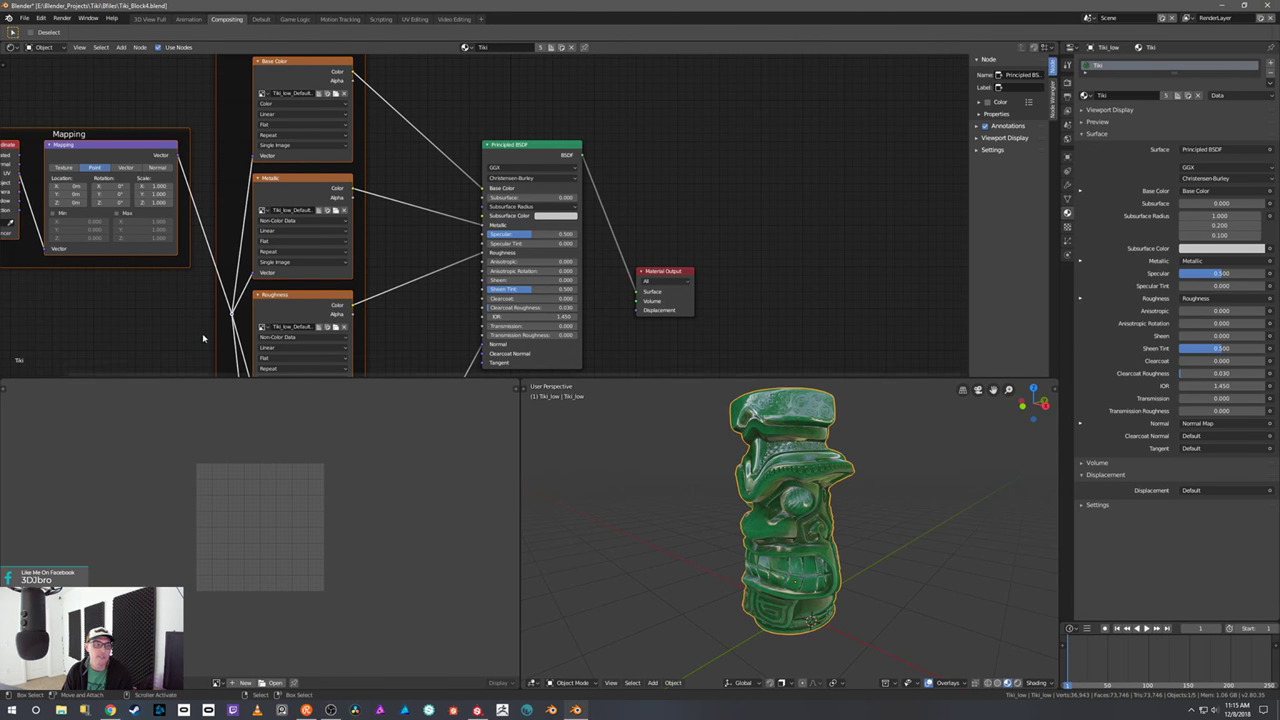
- Add an Emission shader node above the material node tree
scroll(214, 338, down, 2)
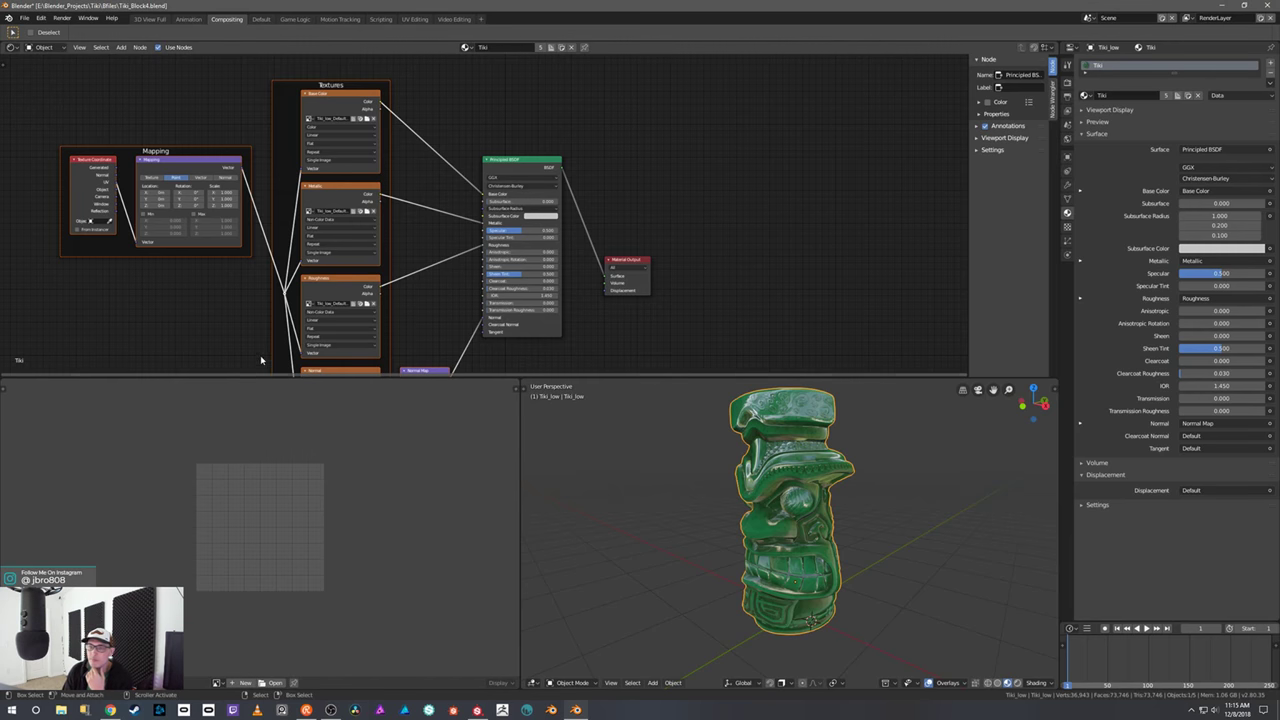
scroll(231, 330, down, 2)
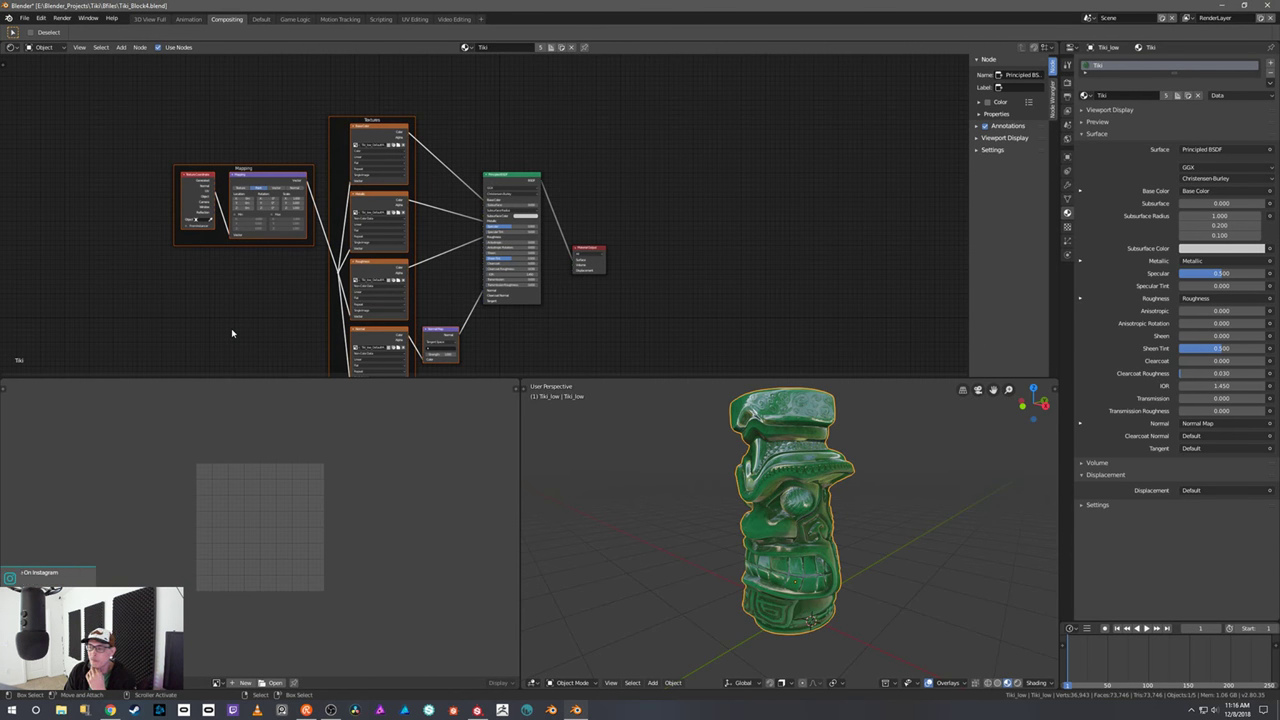
scroll(231, 331, down, 1)
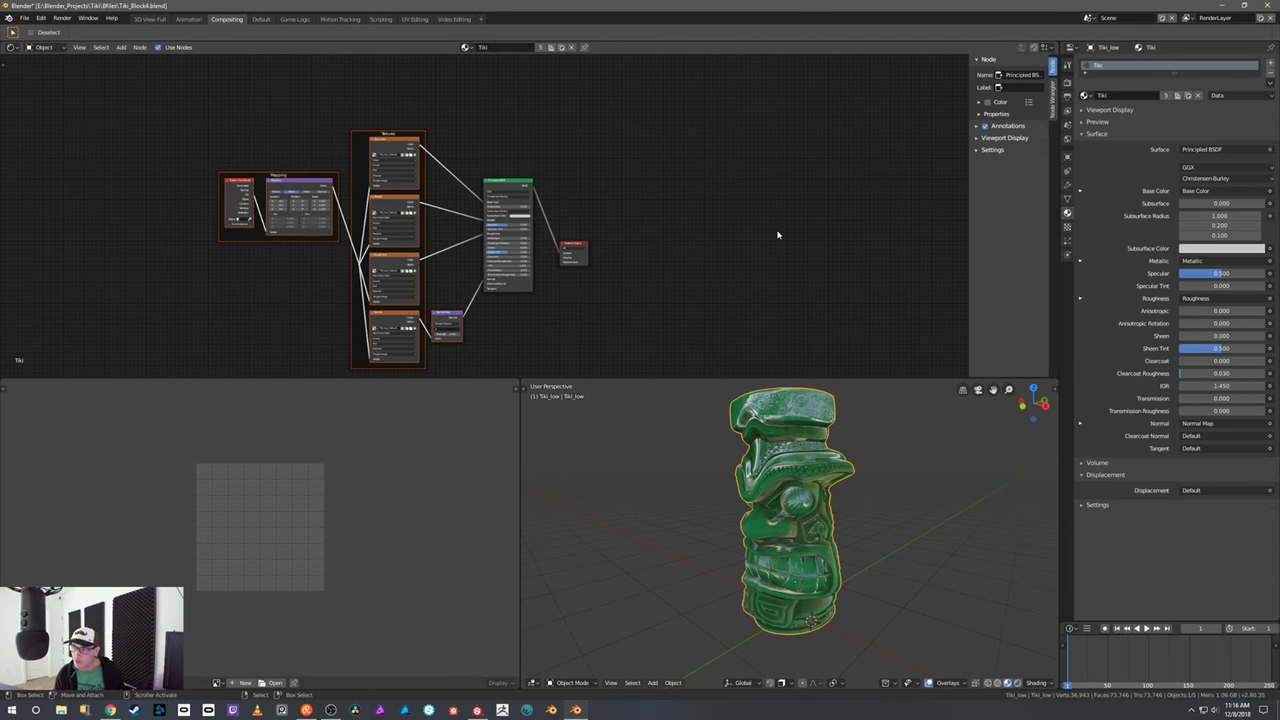
middle_drag(734, 234, 694, 206)
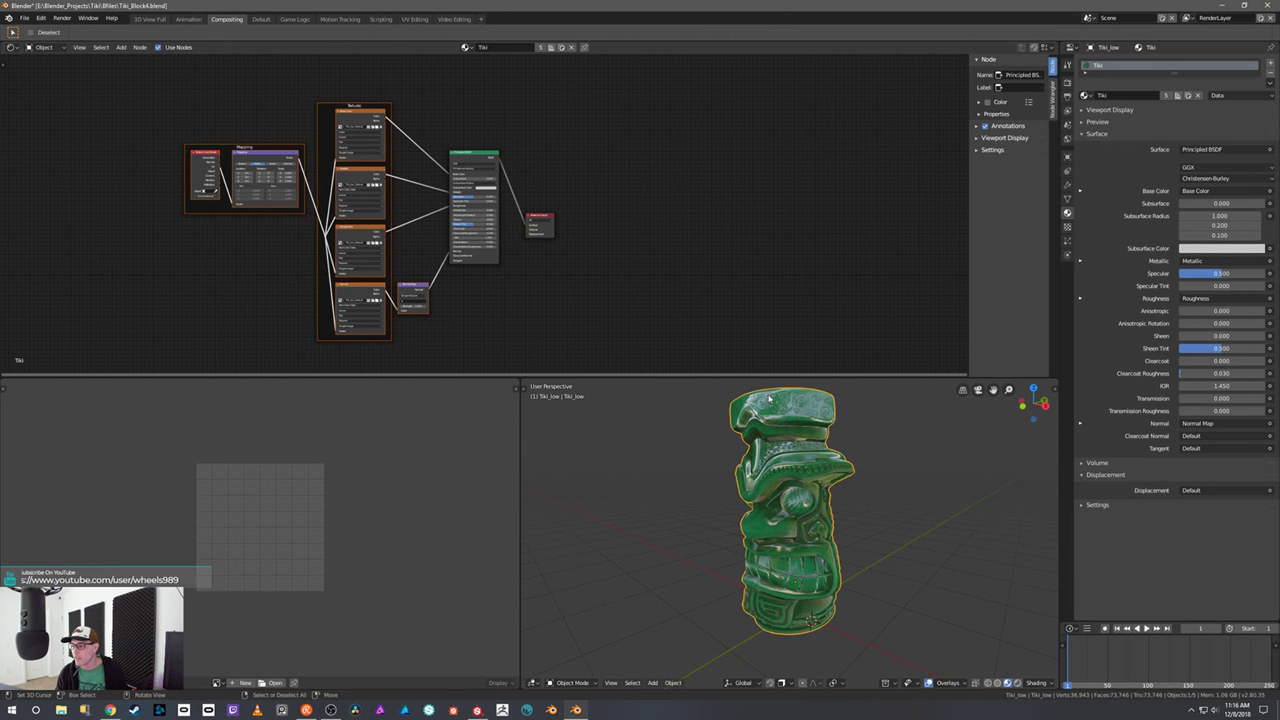
scroll(572, 162, up, 1)
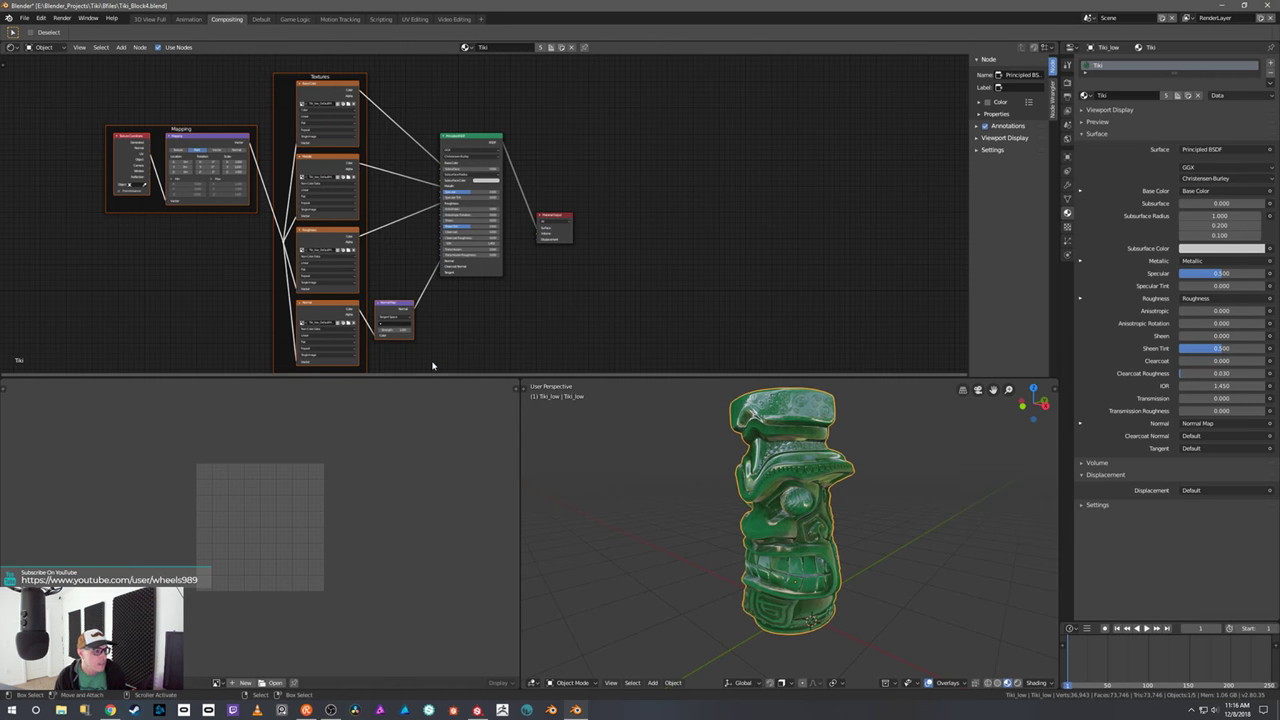
scroll(571, 309, down, 1)
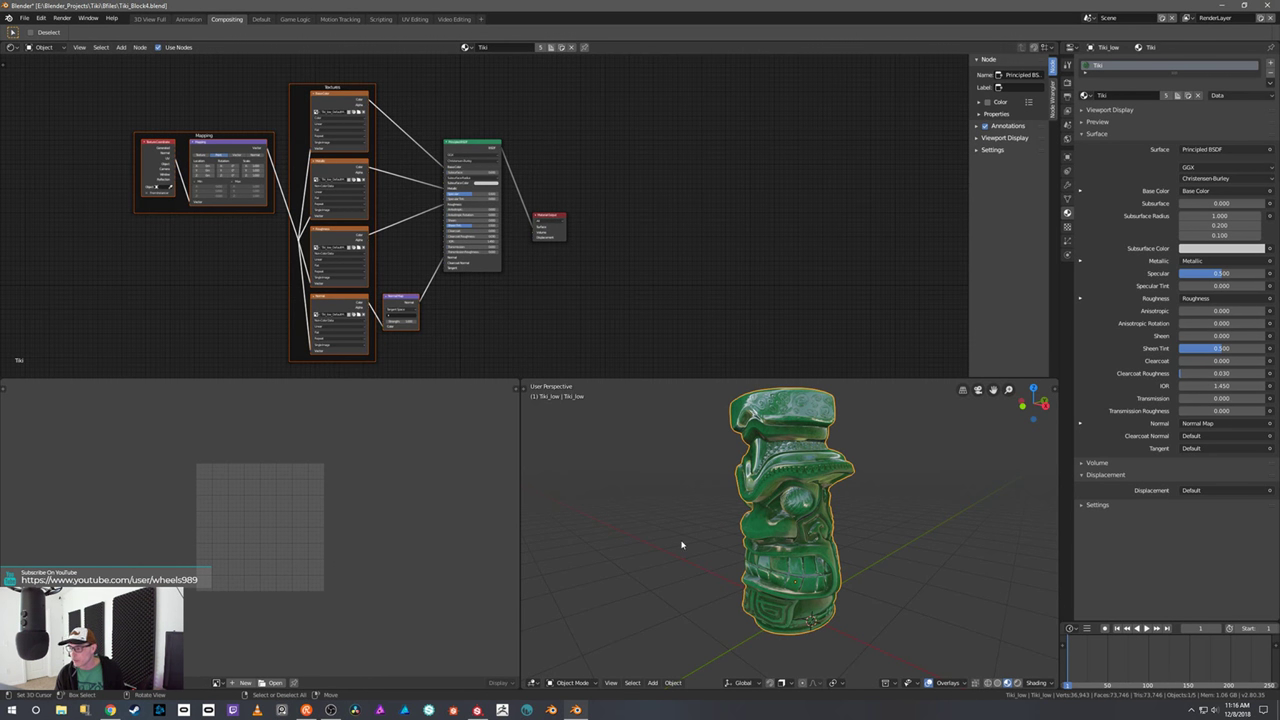
mouse_move(664, 535)
middle_down()
mouse_move(670, 564)
mouse_move(759, 563)
mouse_move(665, 558)
middle_up()
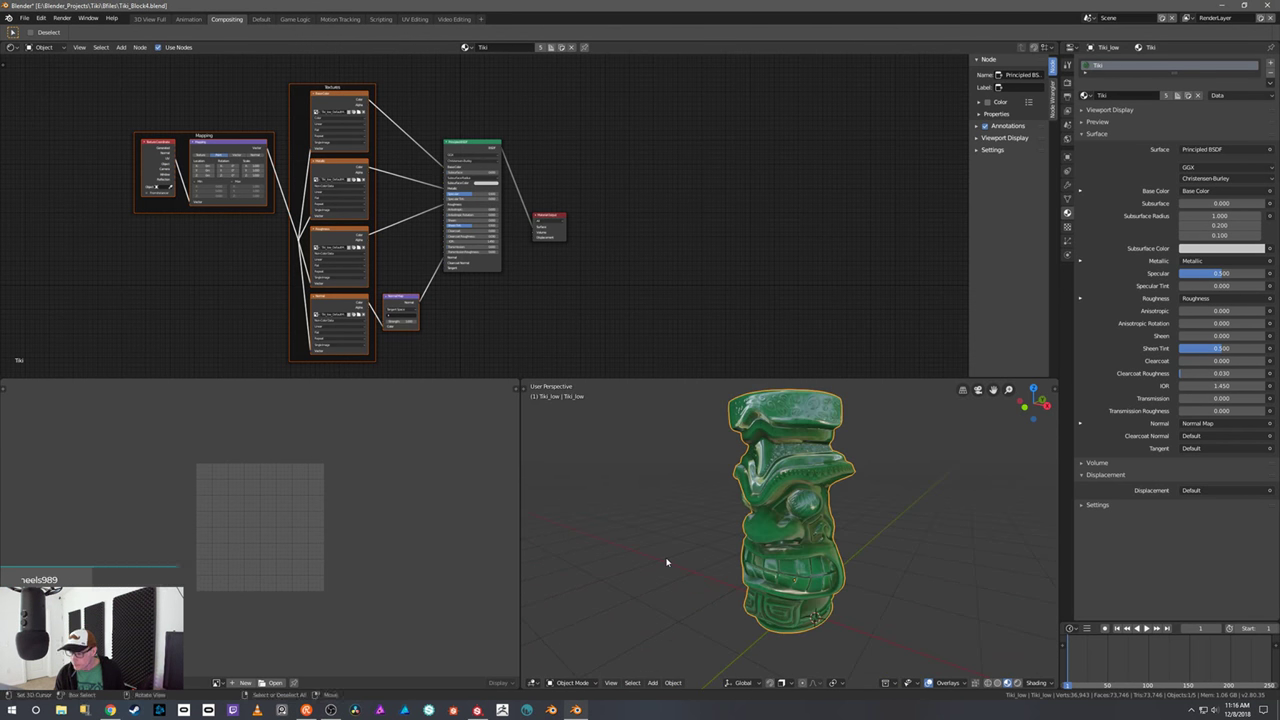
scroll(665, 558, up, 2)
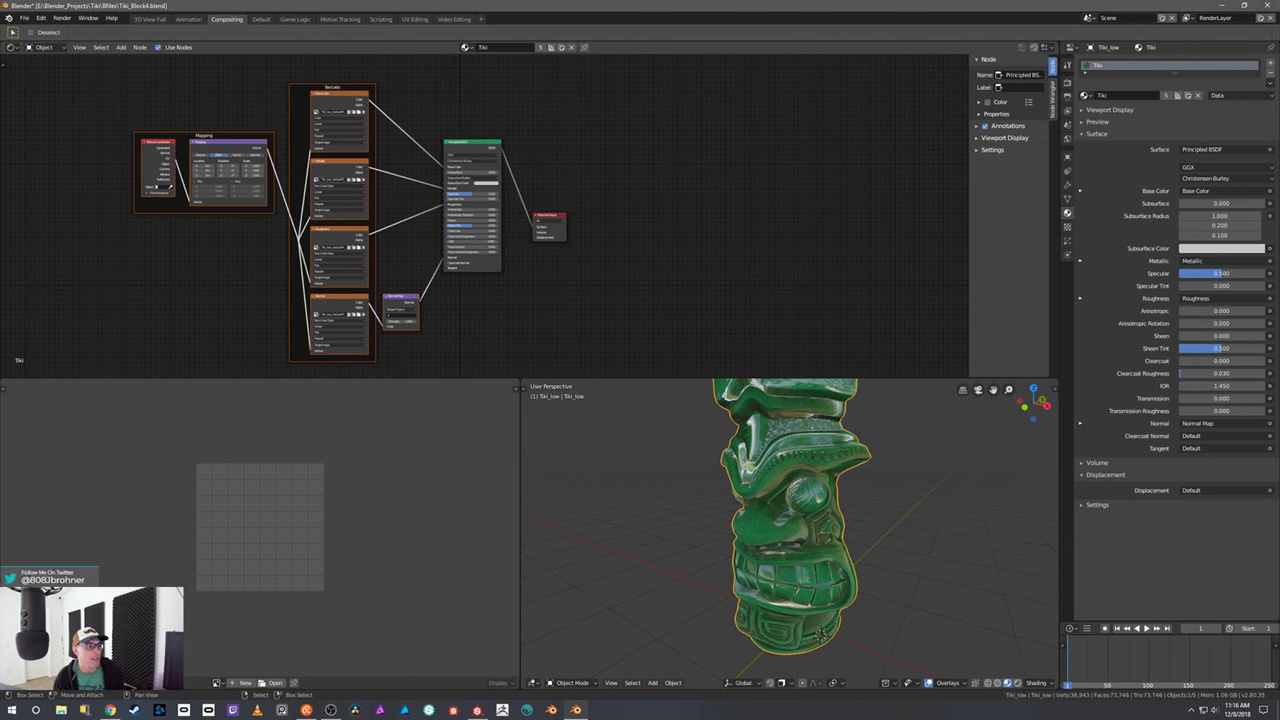
middle_drag(673, 429, 640, 470)
scroll(754, 492, up, 3)
scroll(620, 484, down, 4)
middle_drag(646, 154, 708, 309)
scroll(460, 150, up, 2)
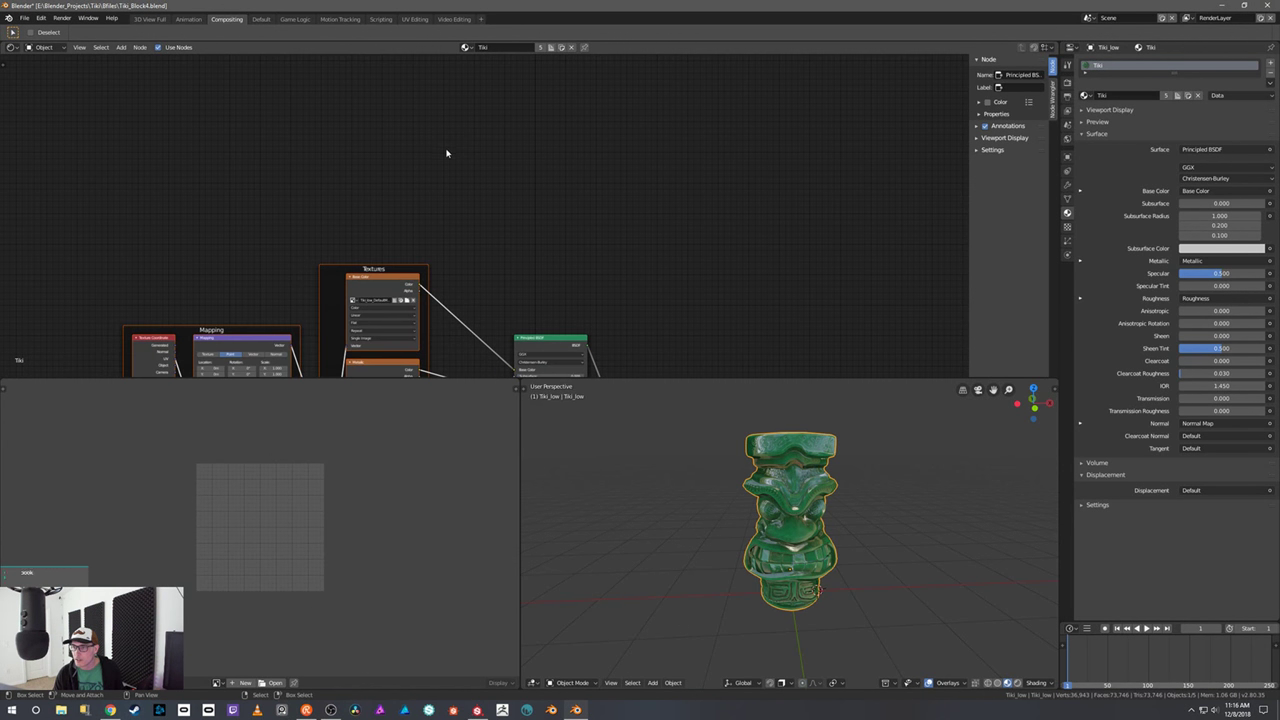
click(120, 50)
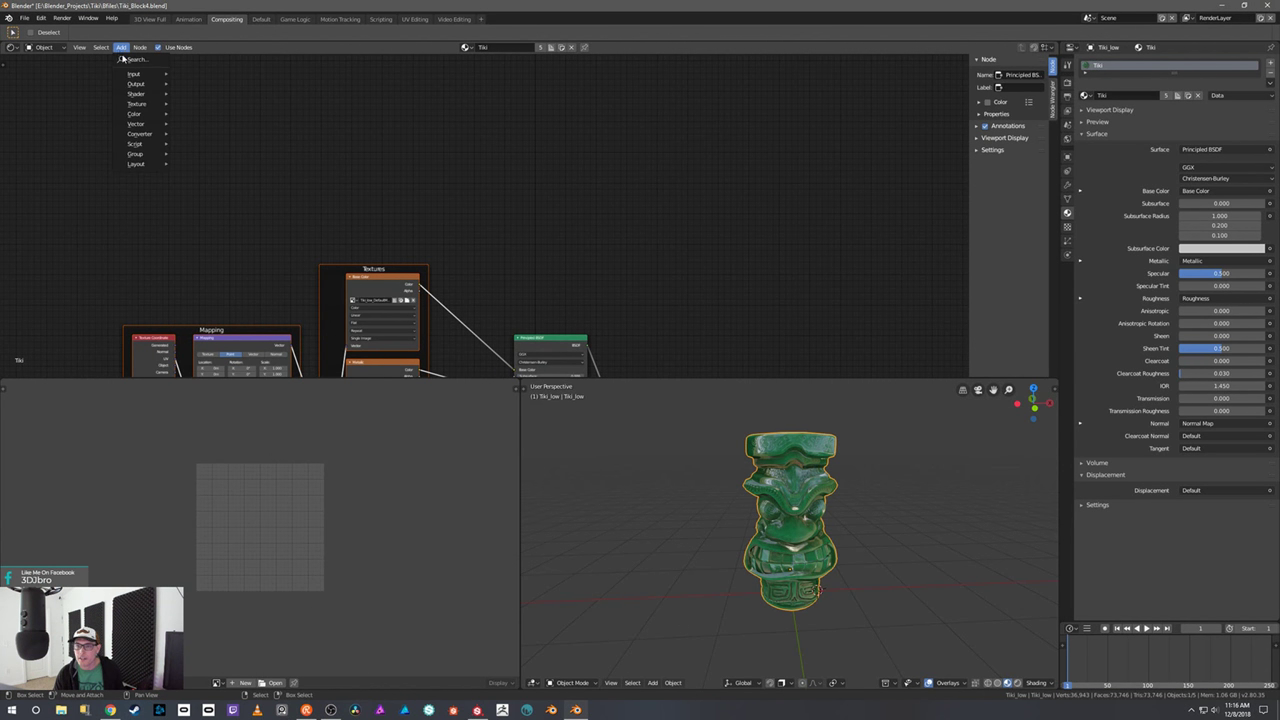
mouse_move(137, 80)
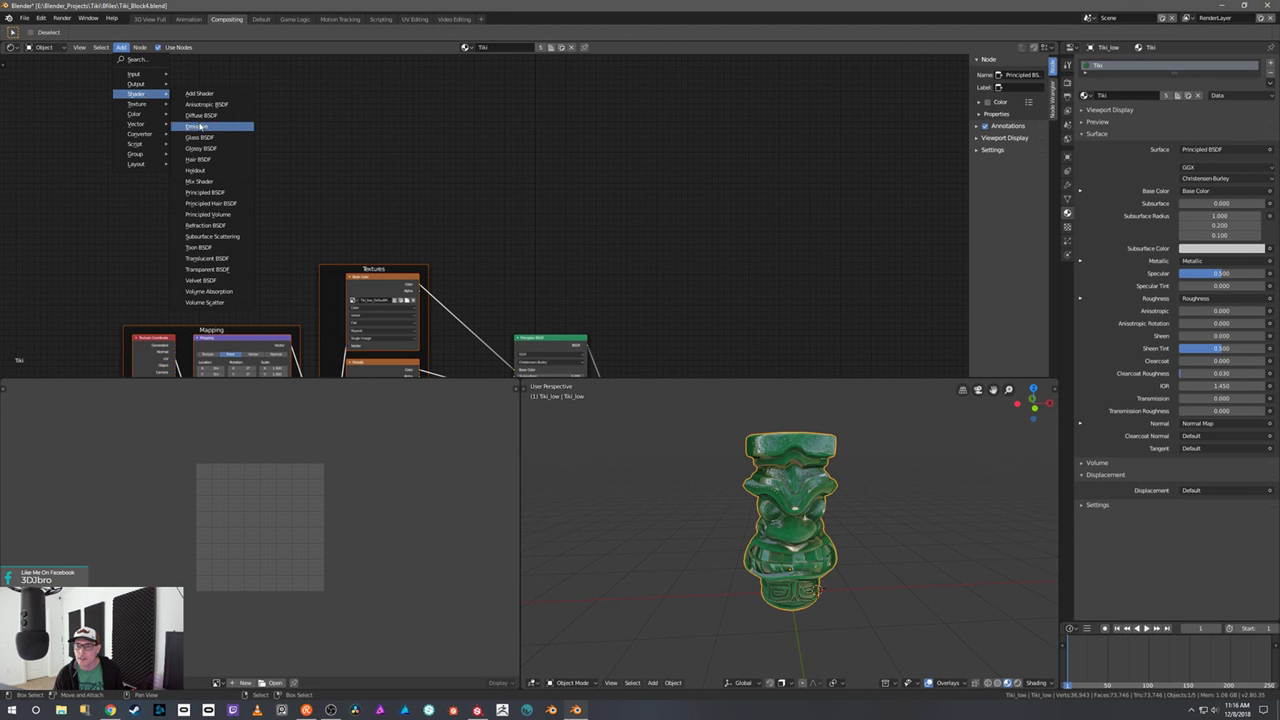
click(200, 126)
click(446, 154)
- Add an Image Texture node left of Emission and link its Color to Emission Color
click(121, 47)
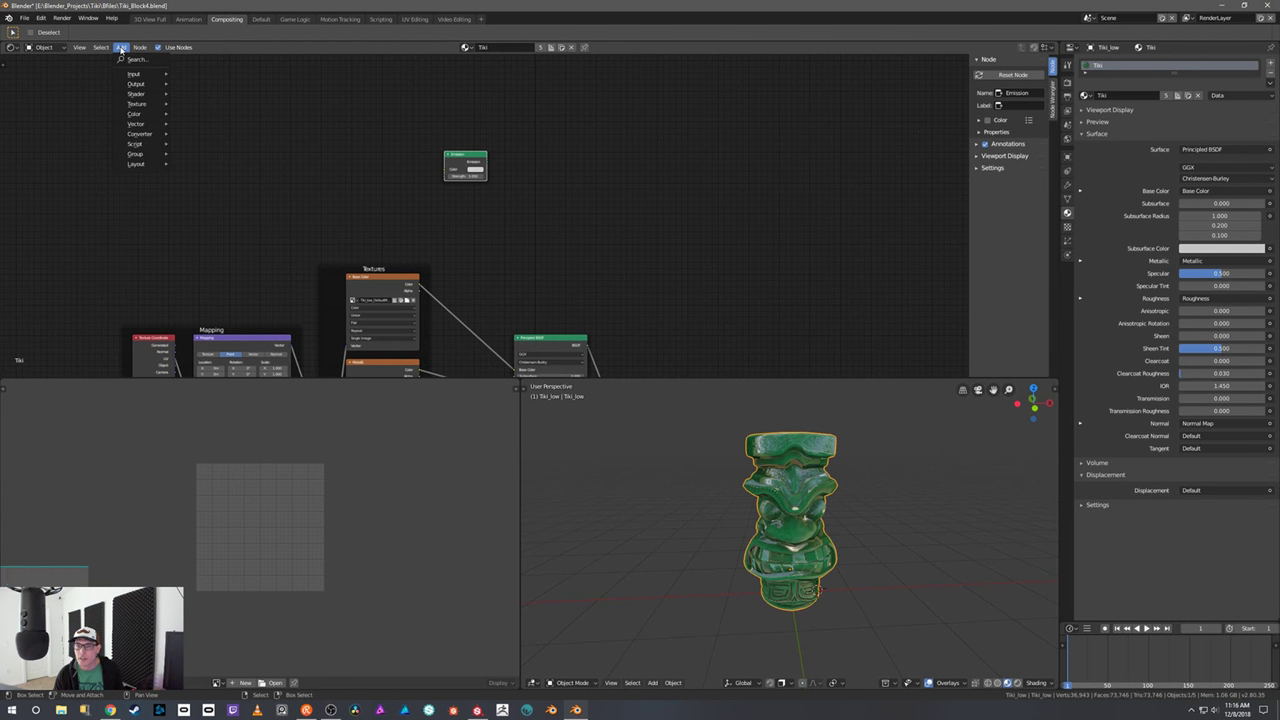
mouse_move(155, 104)
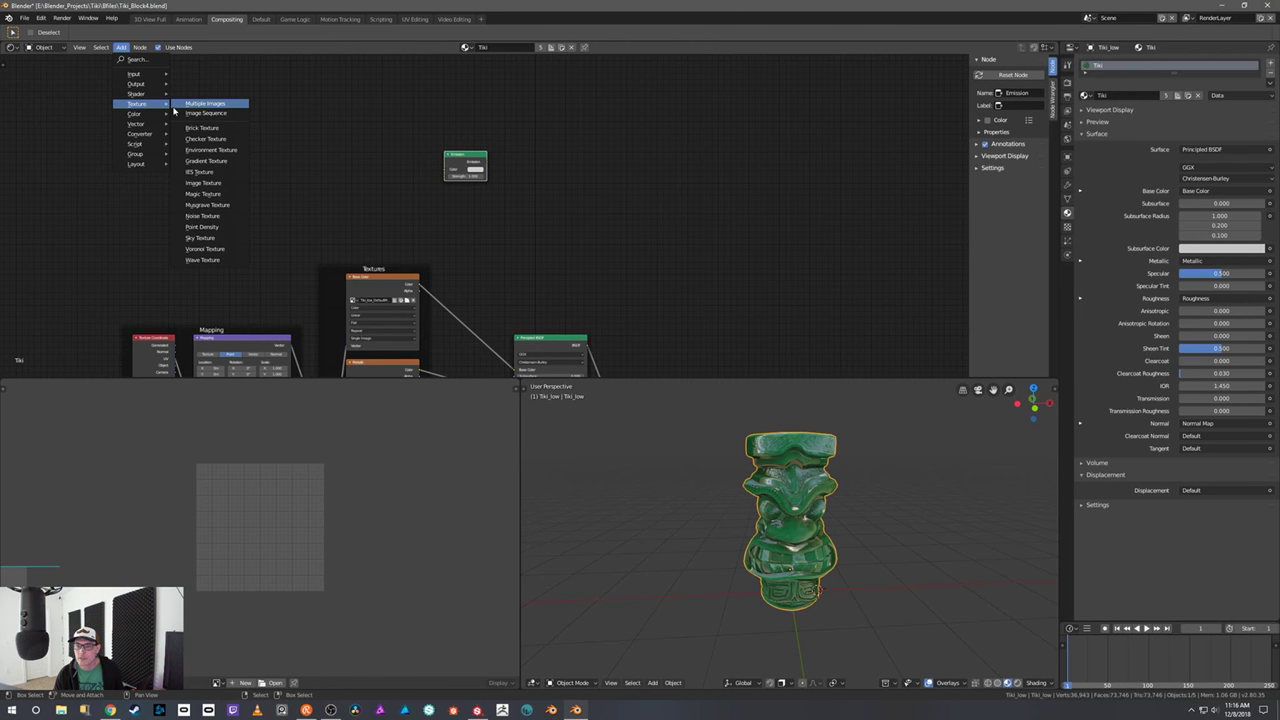
click(205, 182)
click(331, 147)
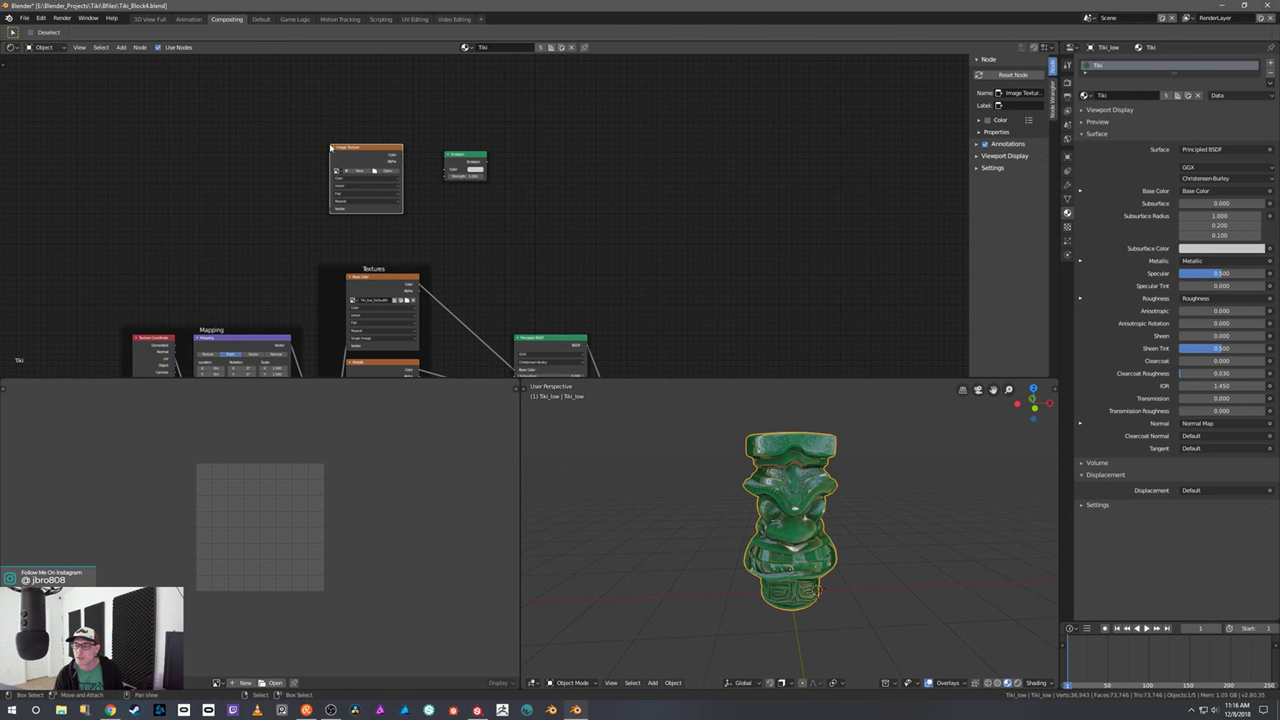
drag(404, 157, 428, 168)
- Load Tiki_low_DefaultMaterial_Emissive.png from SP-Bakes/Tiki_textures into the Image Texture node
click(391, 173)
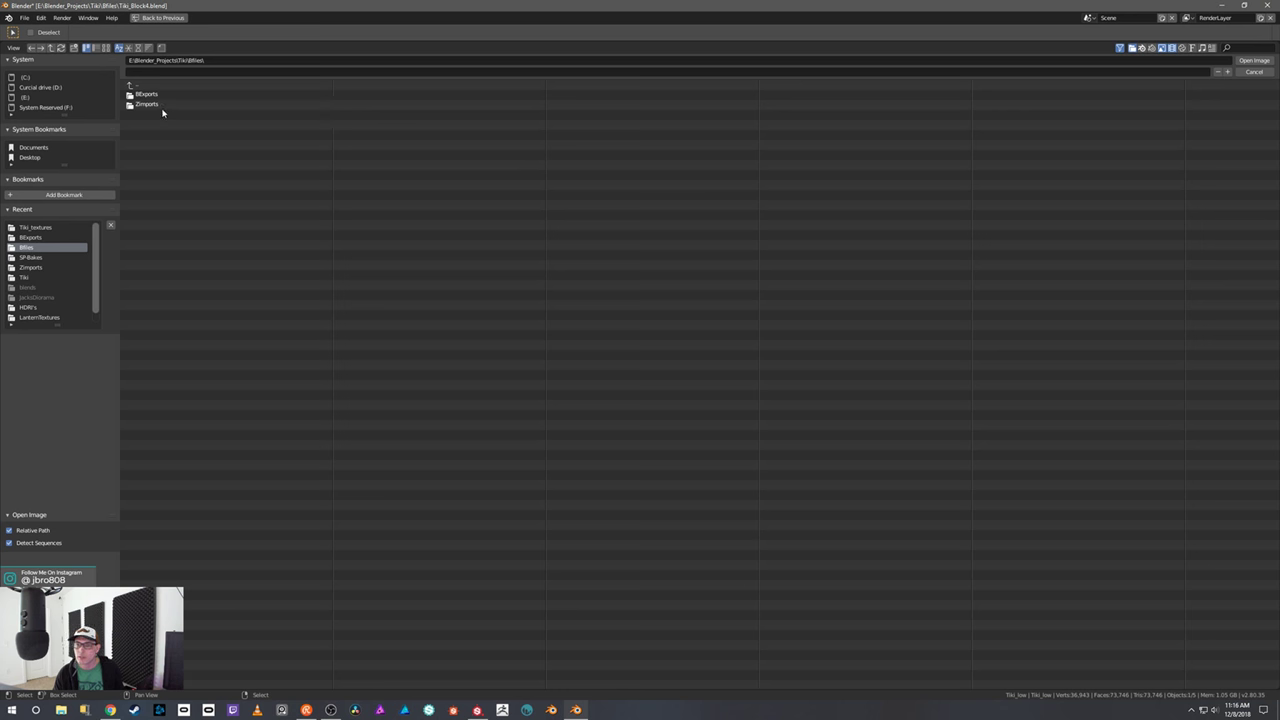
click(140, 85)
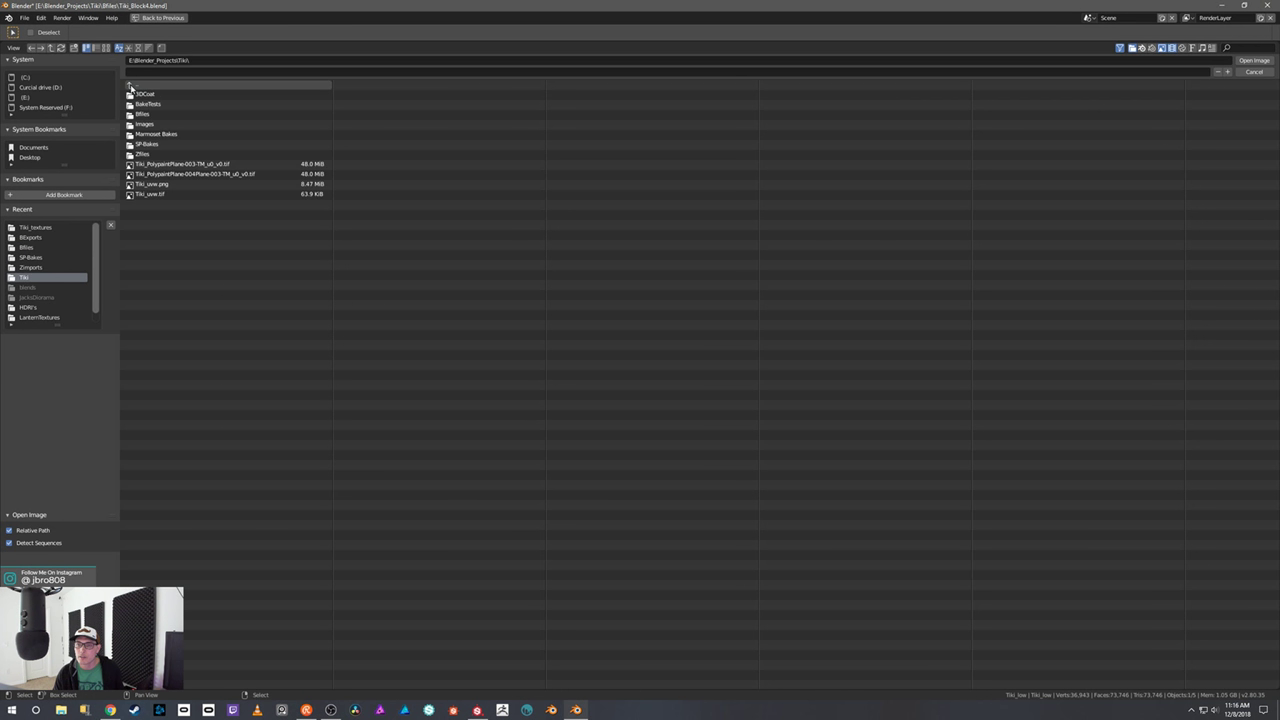
click(145, 146)
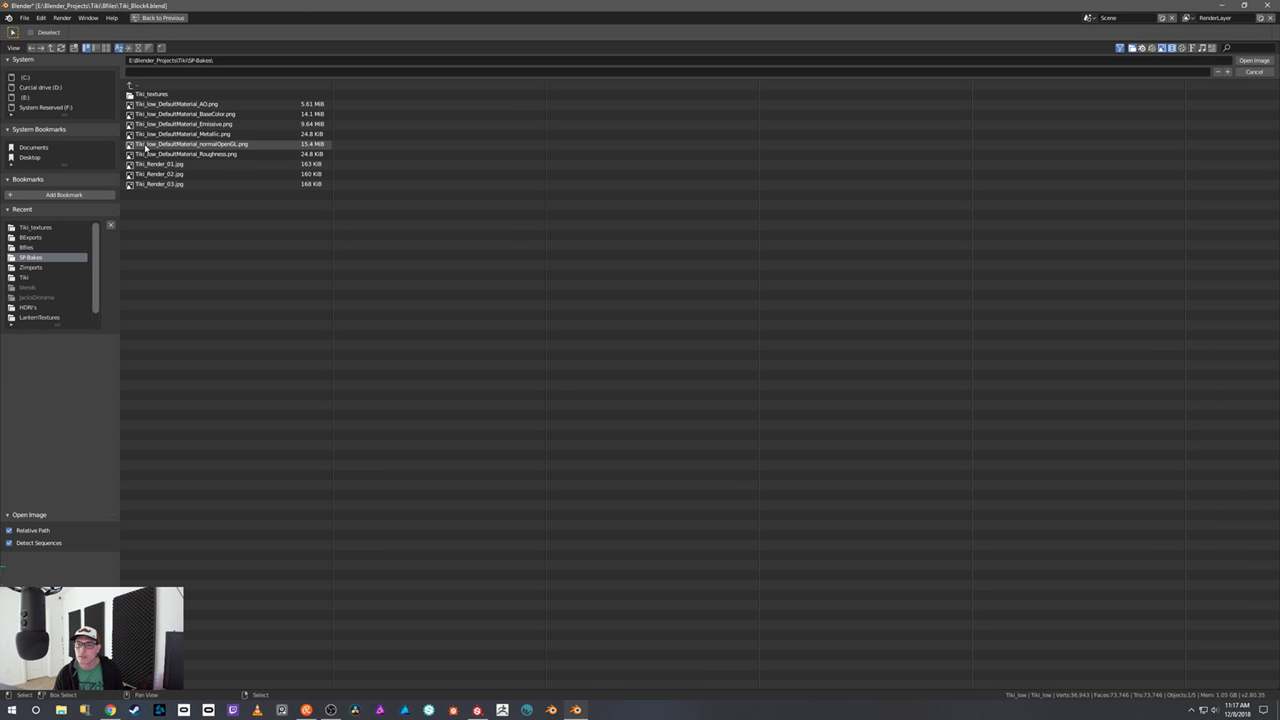
click(152, 95)
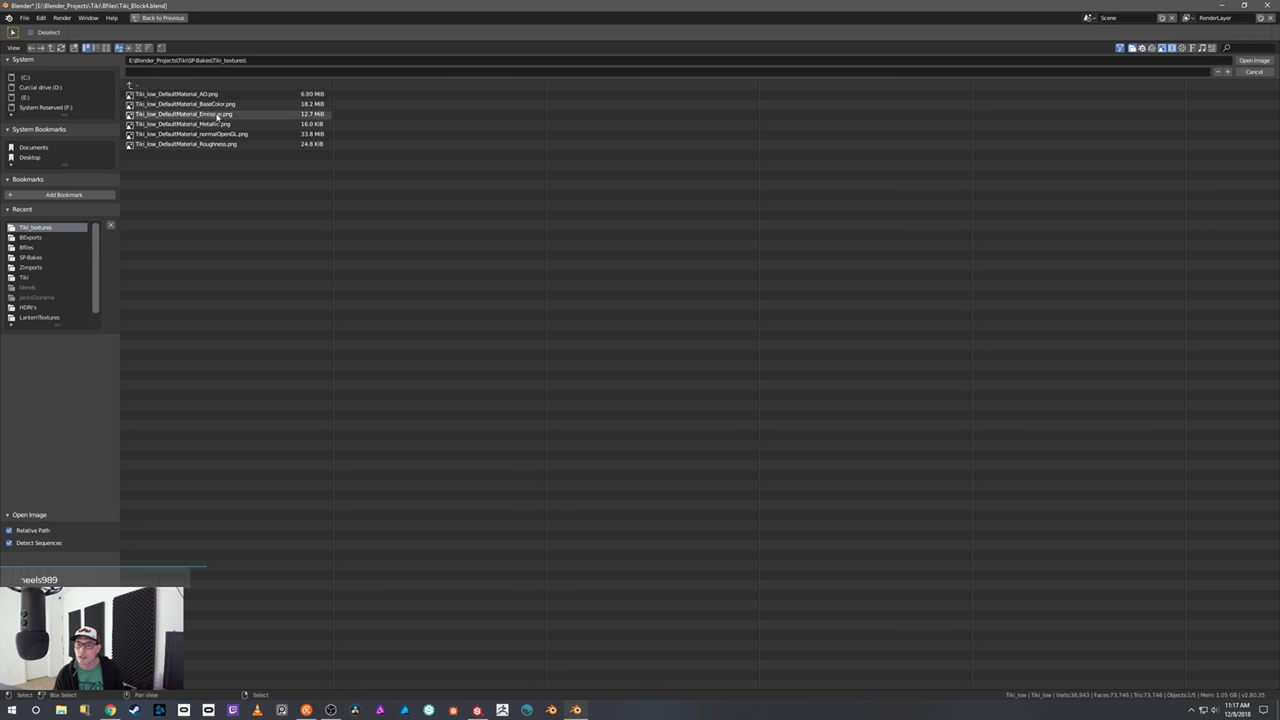
click(218, 115)
double_click(218, 115)
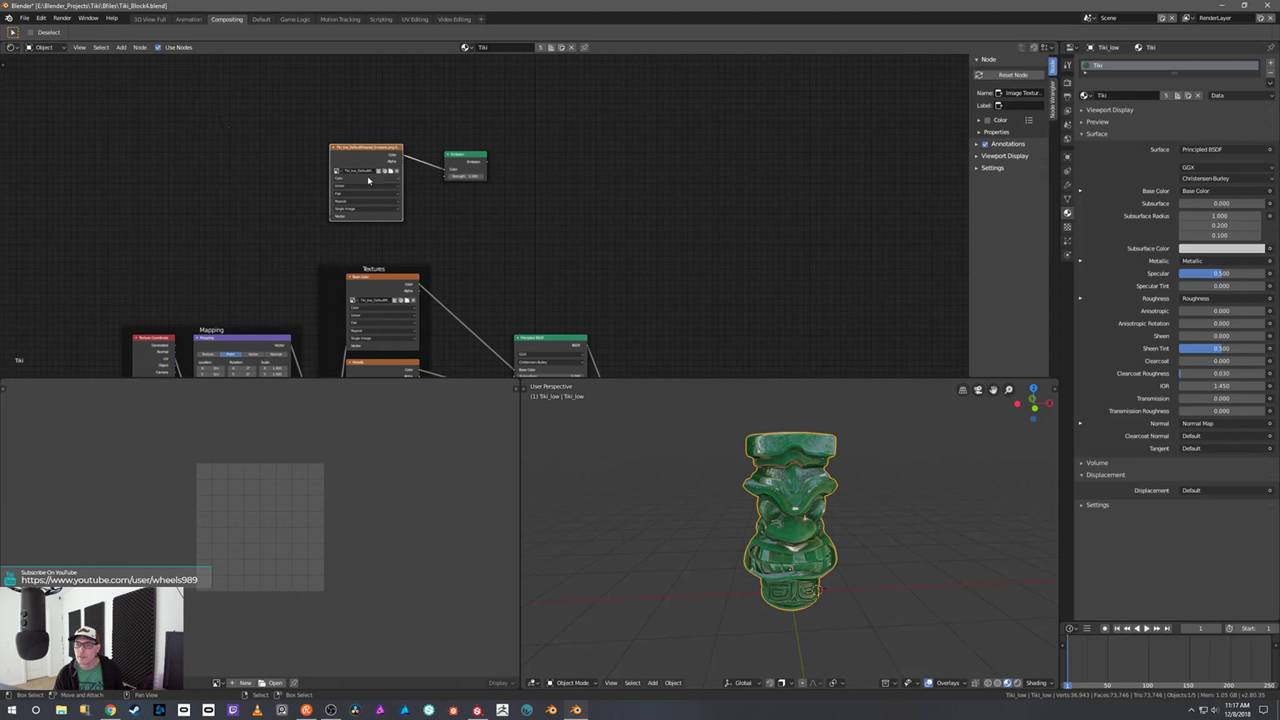
- Move the Material Output node up and right and give the node editor more vertical room
scroll(534, 257, down, 5)
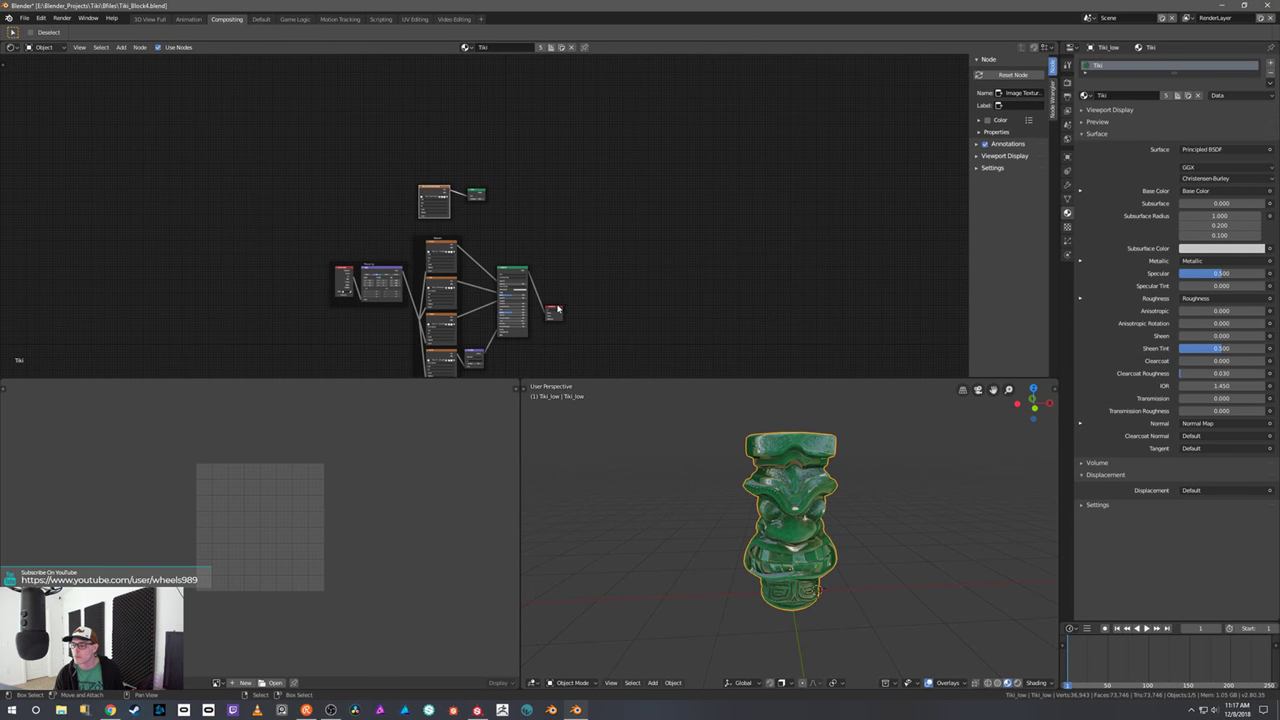
drag(558, 310, 612, 246)
scroll(549, 201, up, 1)
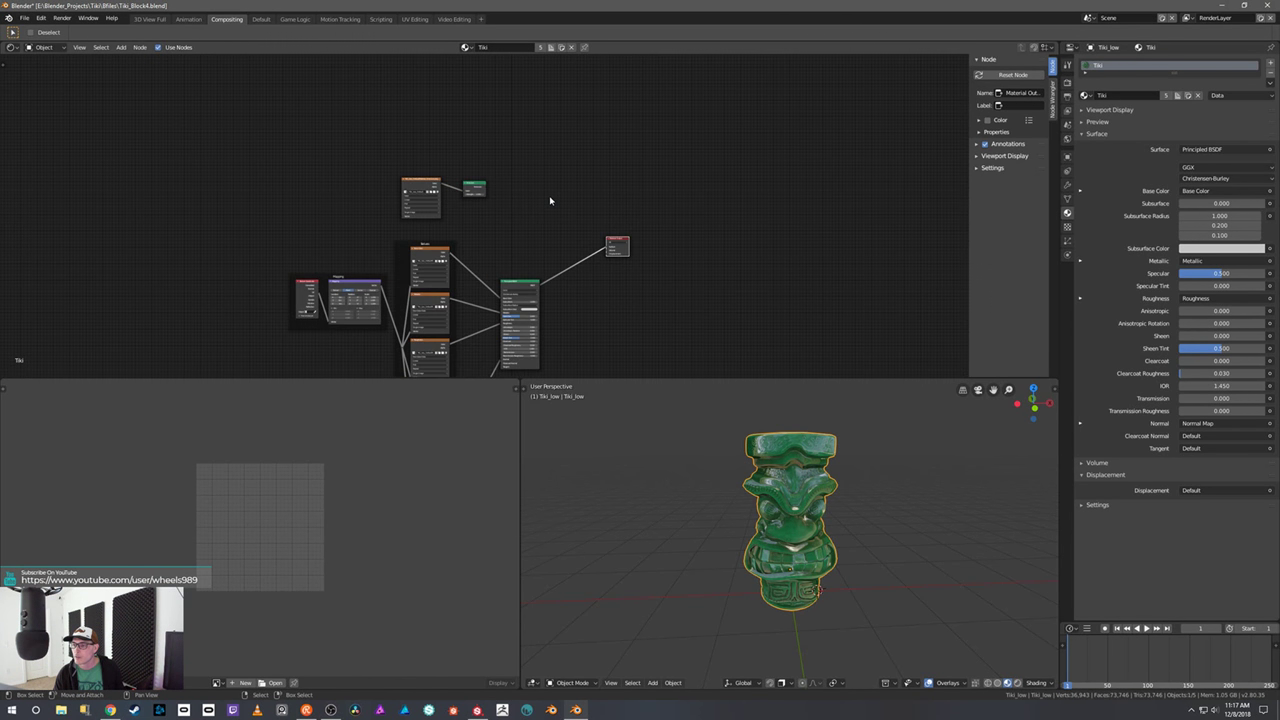
scroll(549, 201, up, 3)
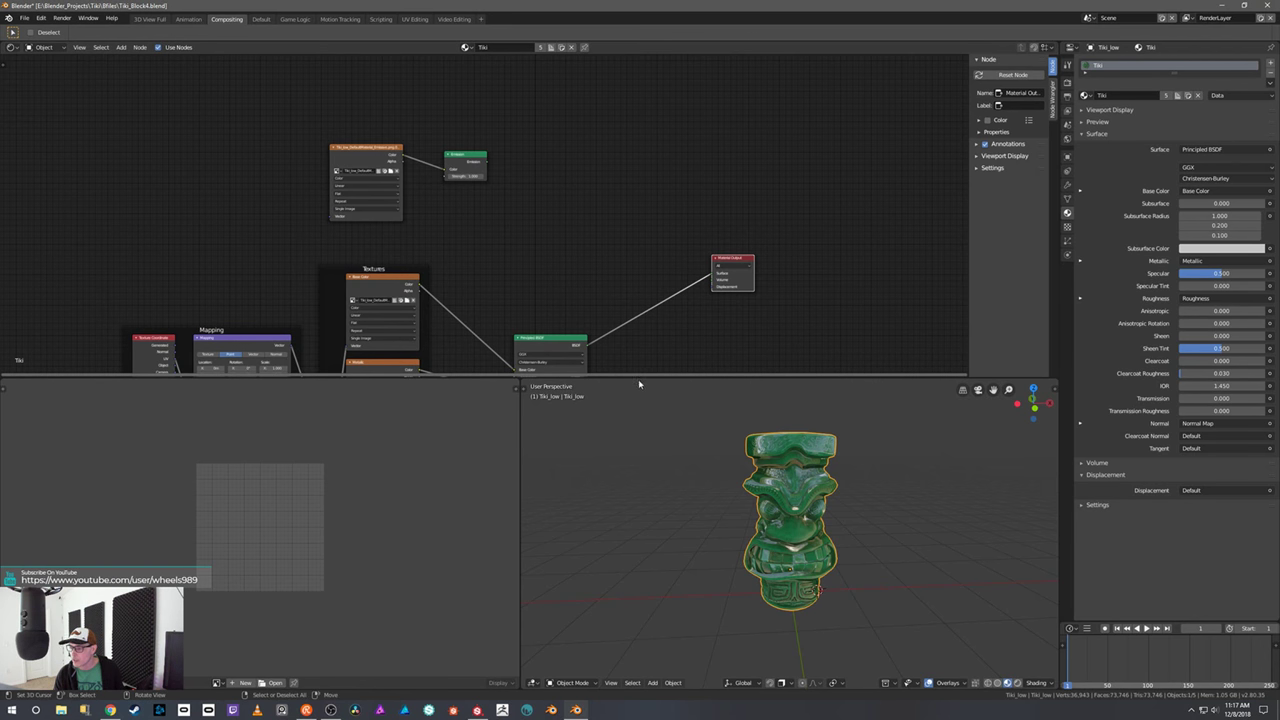
drag(638, 378, 638, 476)
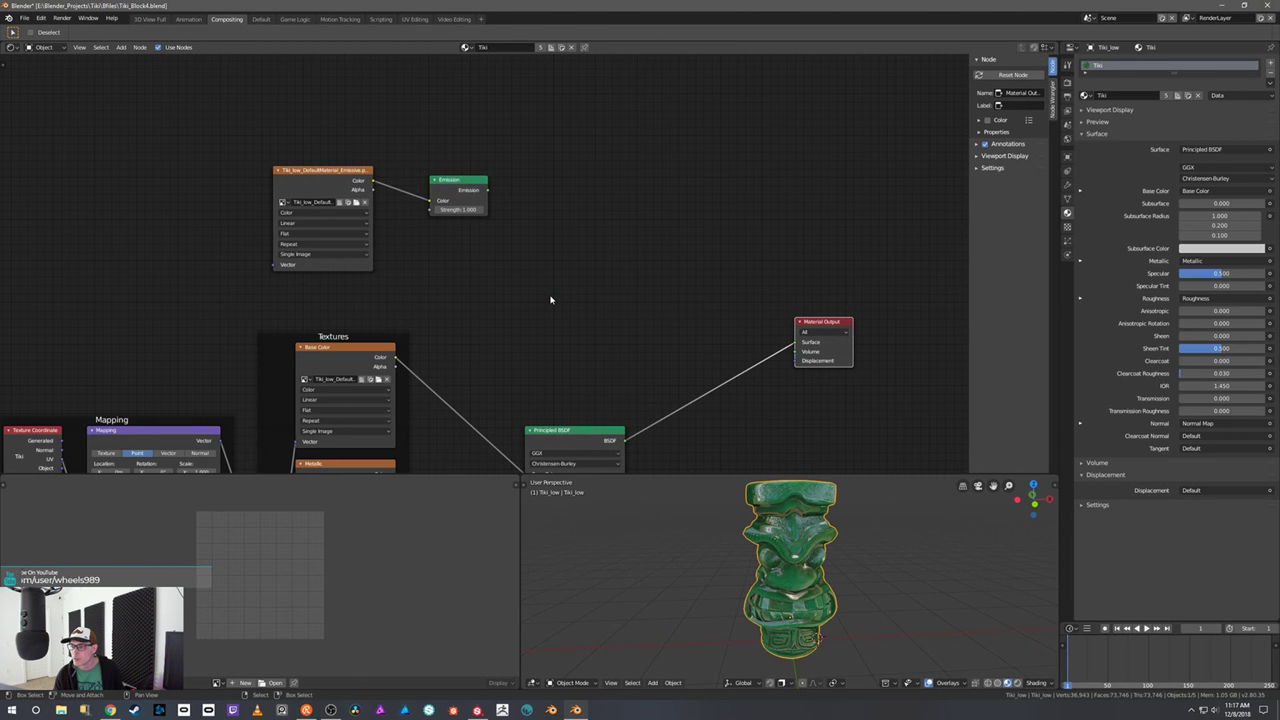
scroll(550, 299, up, 1)
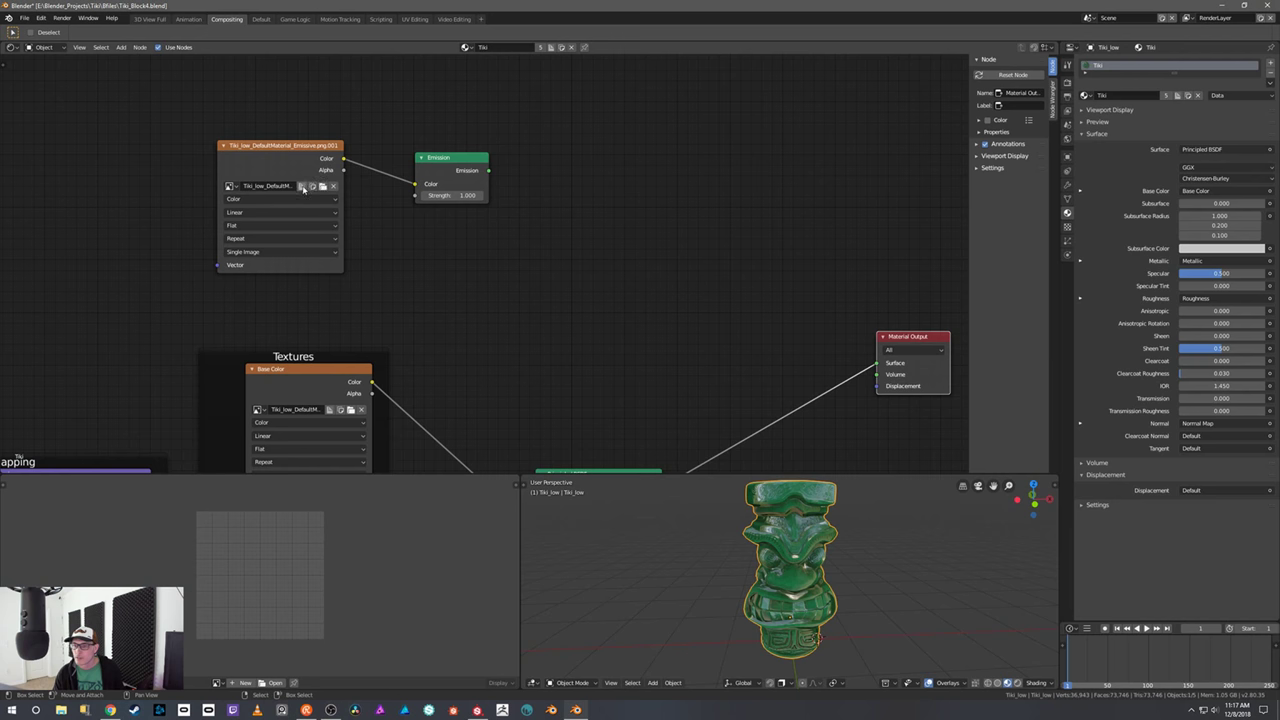
scroll(290, 260, down, 2)
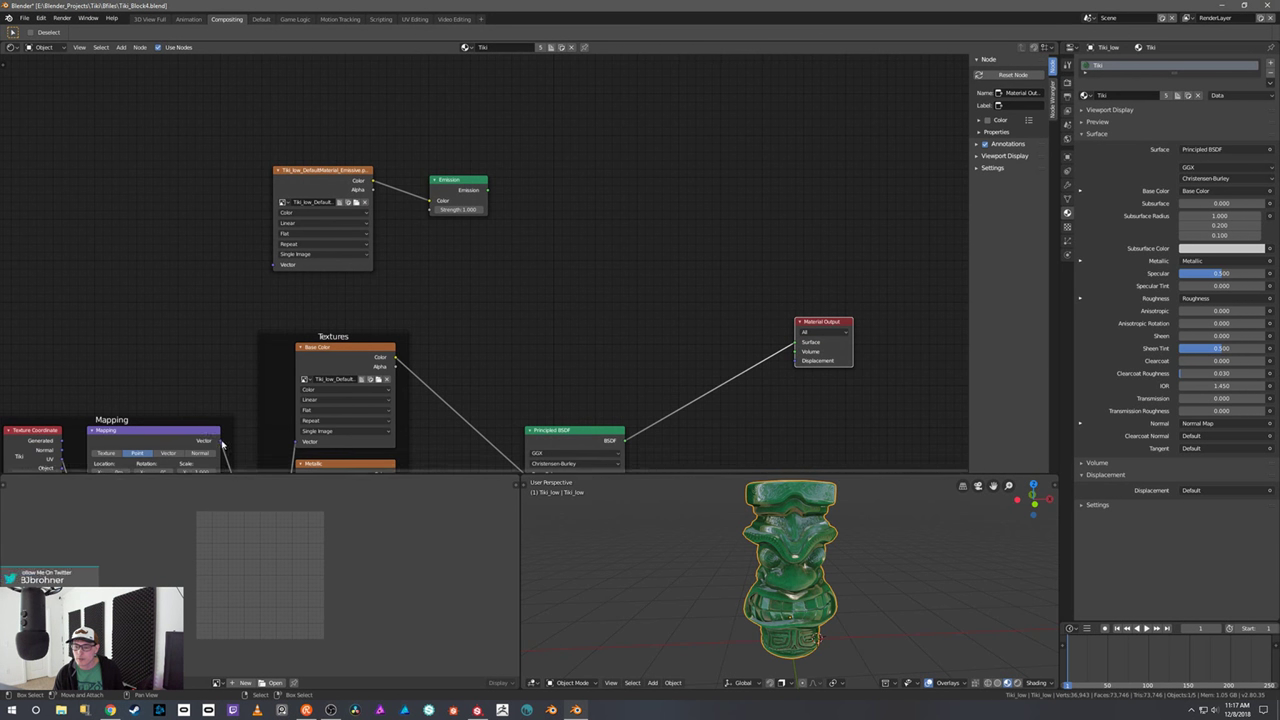
- Link the Mapping node's Vector to the emissive Image Texture, then nudge it and the Emission node
drag(222, 445, 277, 272)
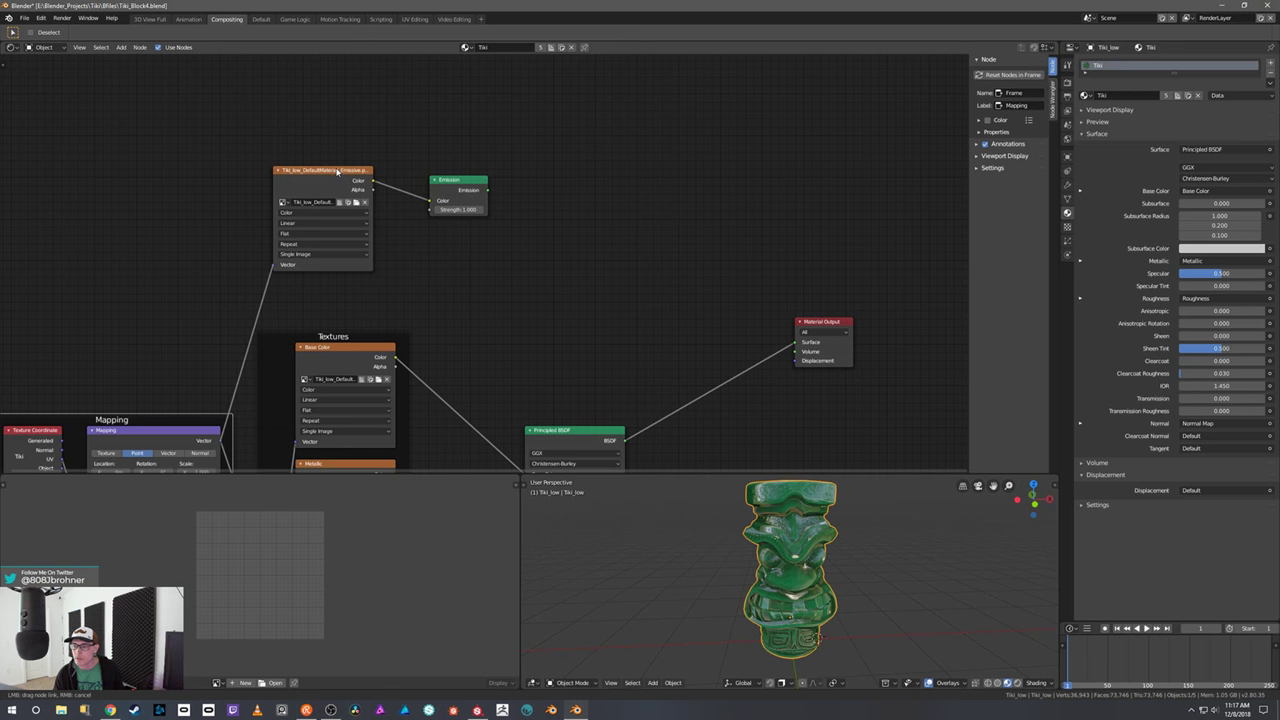
drag(367, 172, 384, 182)
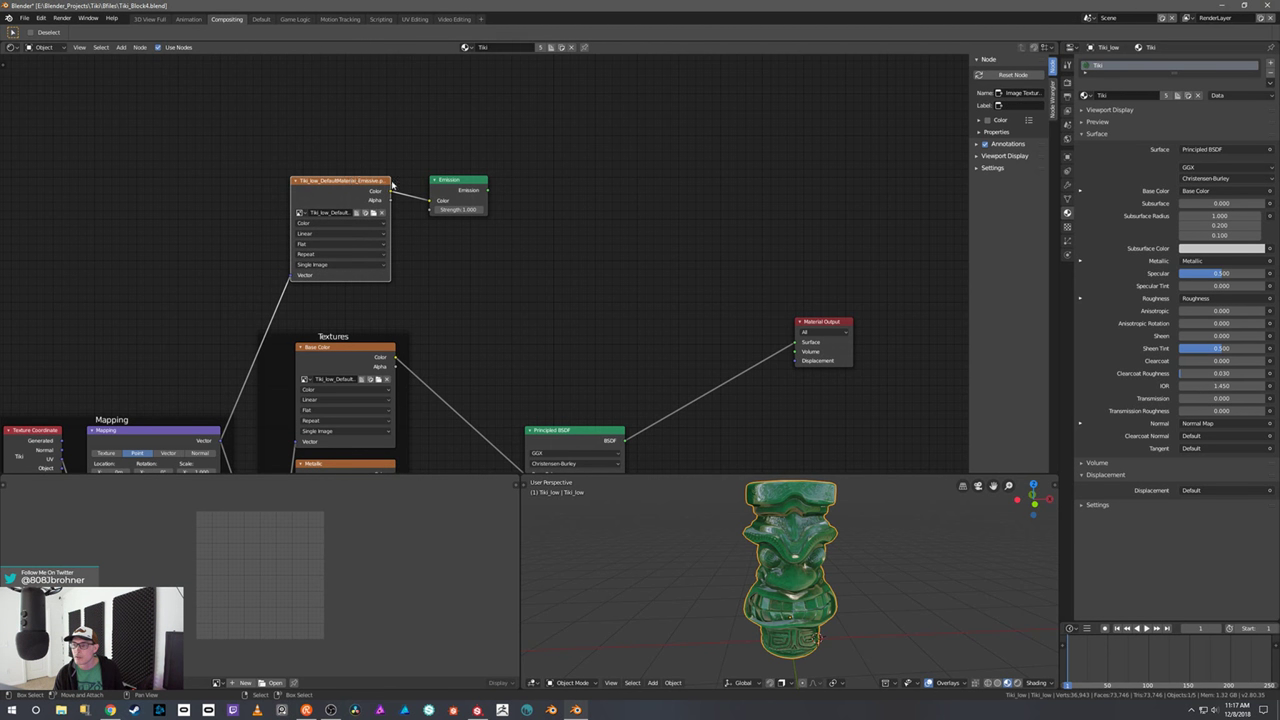
drag(462, 177, 482, 200)
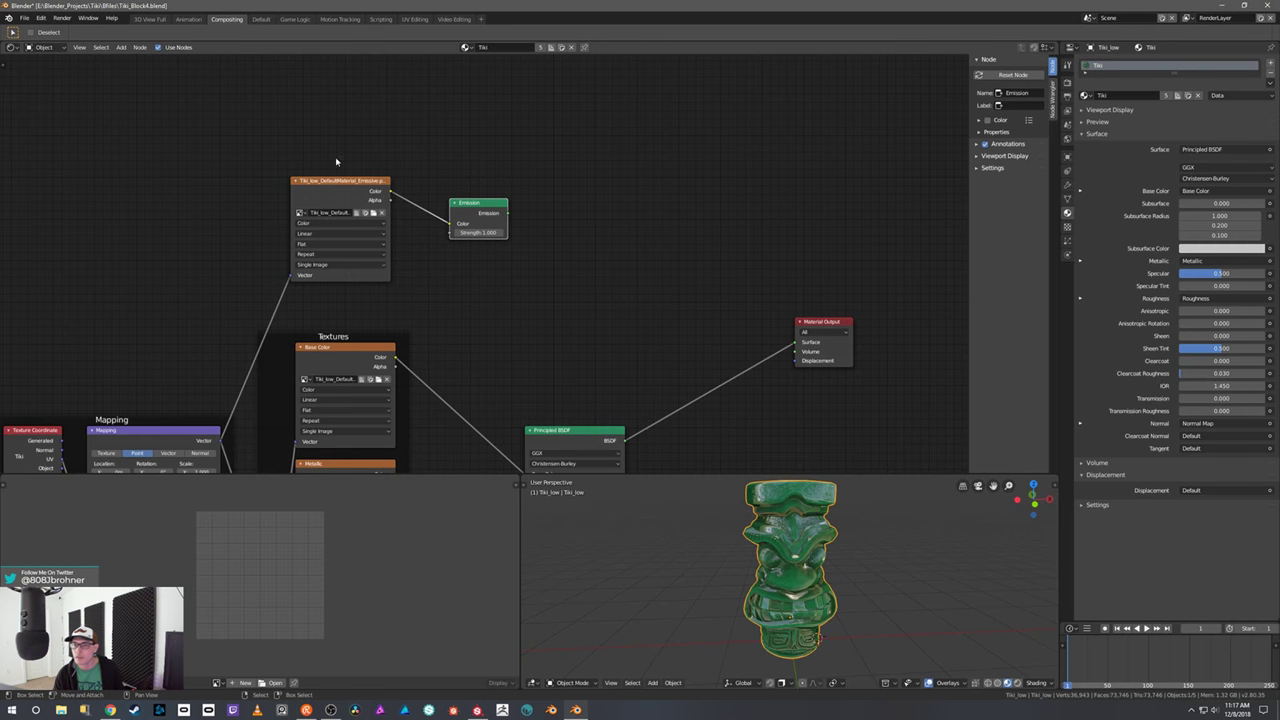
- Add a Mix Shader blending Emission and Principled BSDF into the Material Output
click(121, 48)
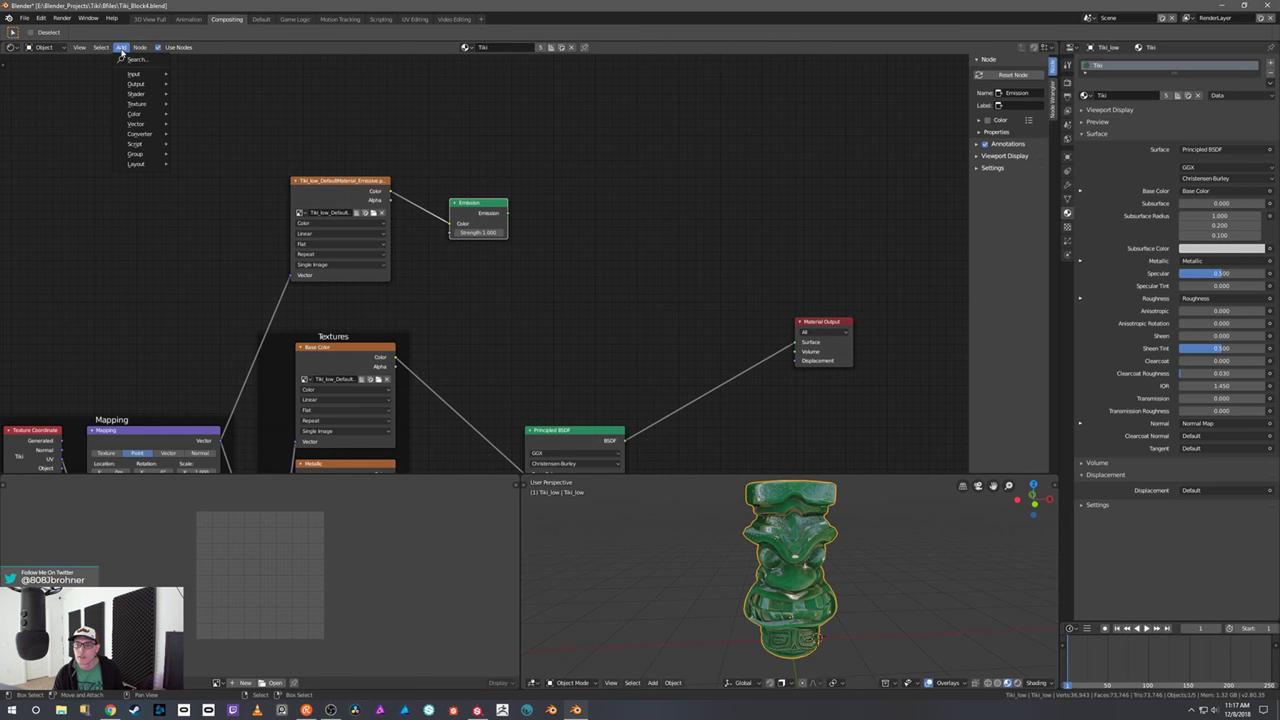
mouse_move(145, 117)
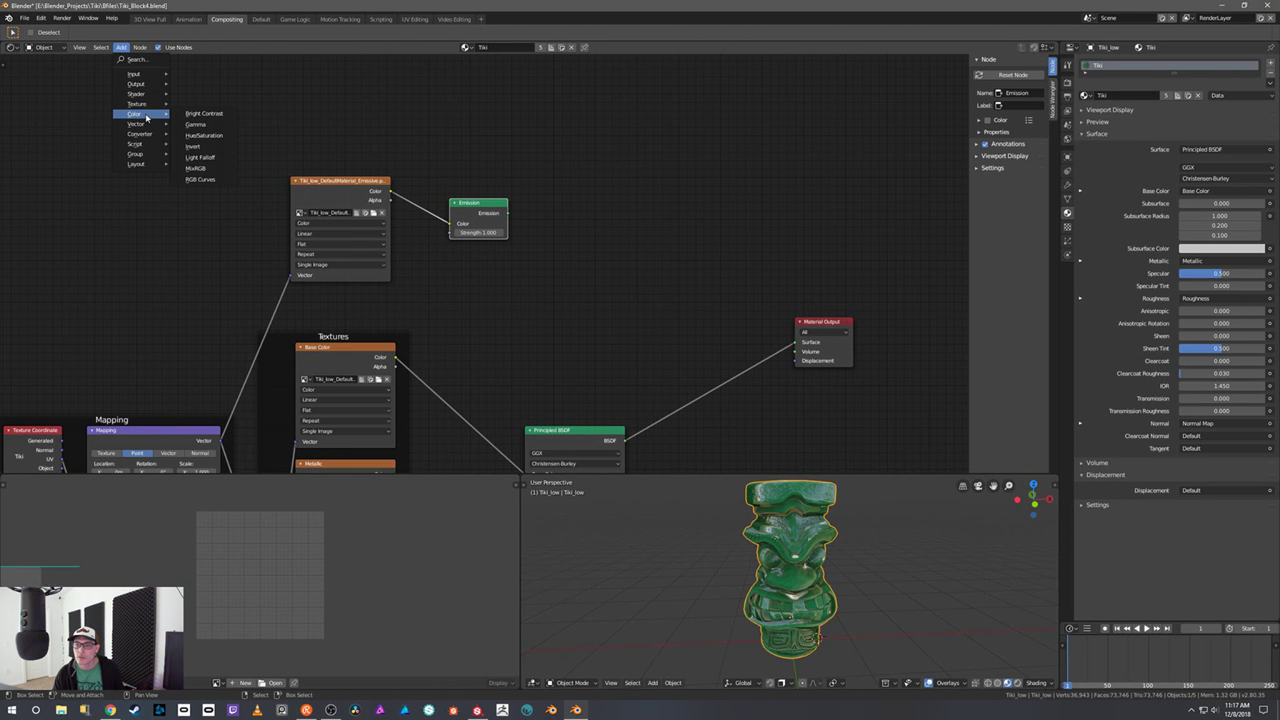
mouse_move(152, 93)
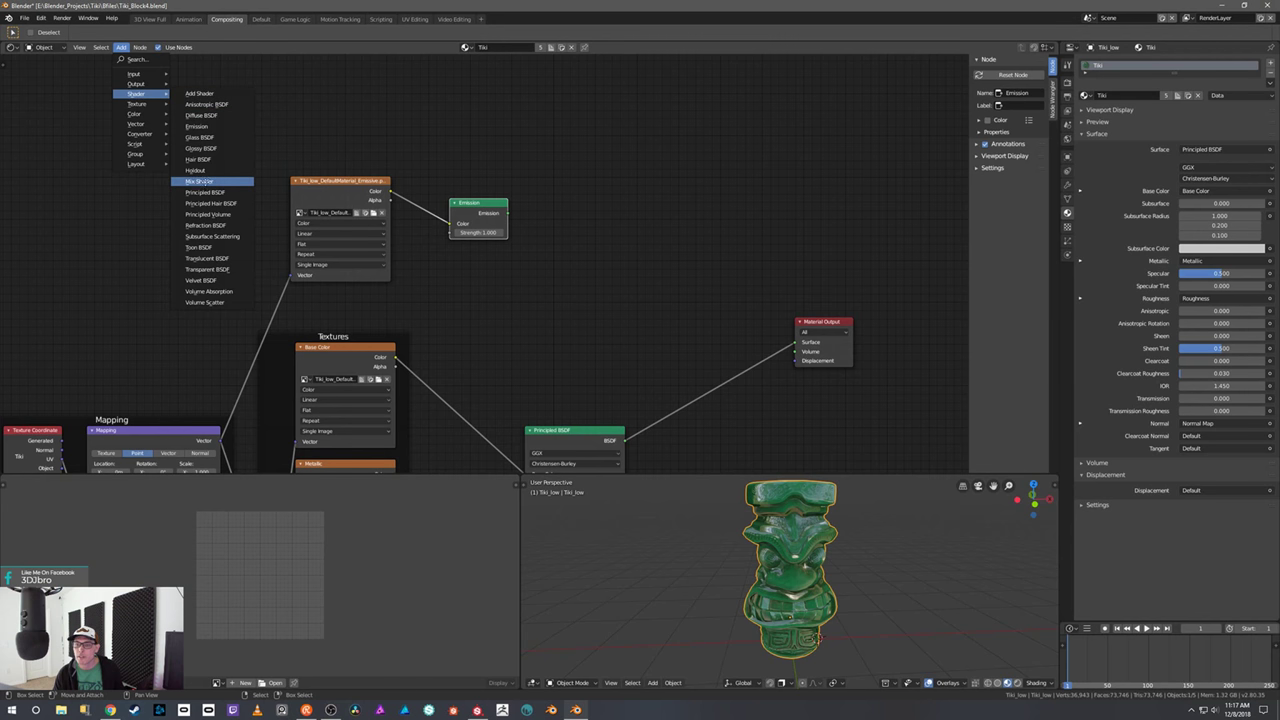
click(199, 181)
click(620, 283)
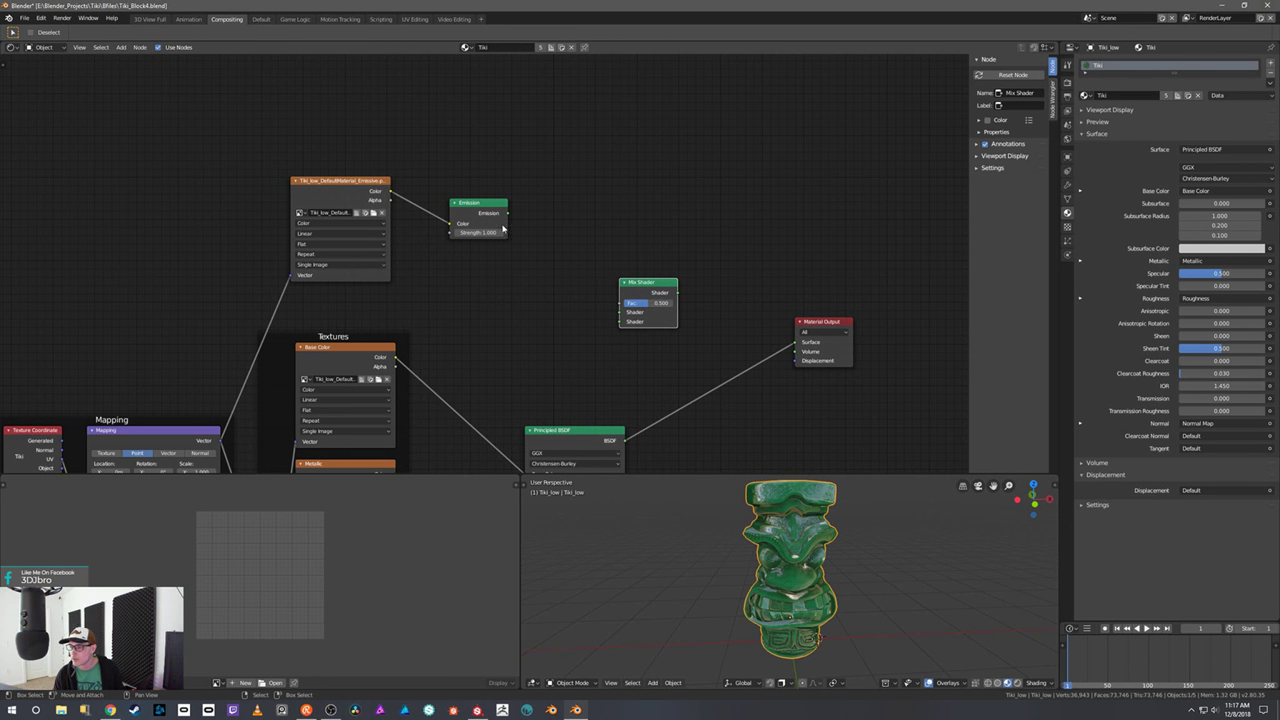
drag(508, 214, 621, 312)
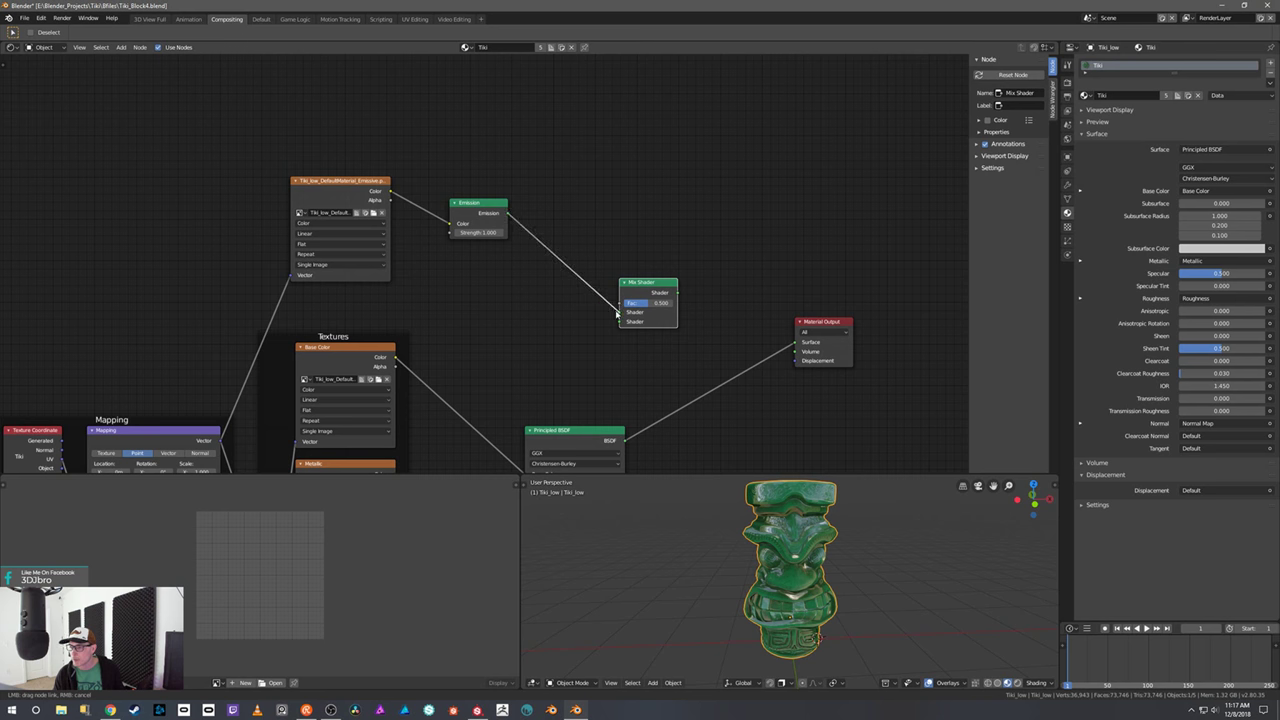
mouse_move(797, 347)
mouse_down()
mouse_move(637, 357)
mouse_move(621, 322)
mouse_move(710, 301)
mouse_move(754, 337)
mouse_move(797, 342)
mouse_up()
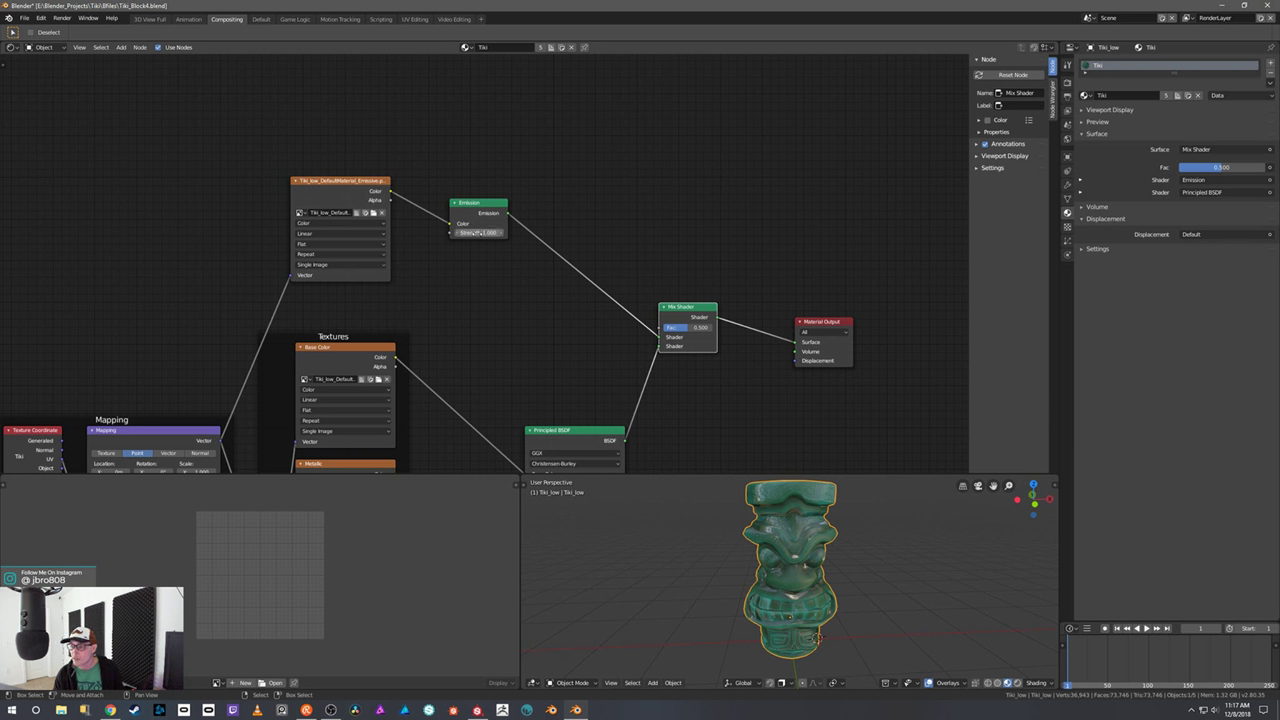
- Raise the Emission Strength to 2.000 and enlarge the 3D view
mouse_move(462, 232)
mouse_down()
mouse_move(494, 232)
mouse_move(450, 232)
mouse_up()
drag(699, 471, 693, 366)
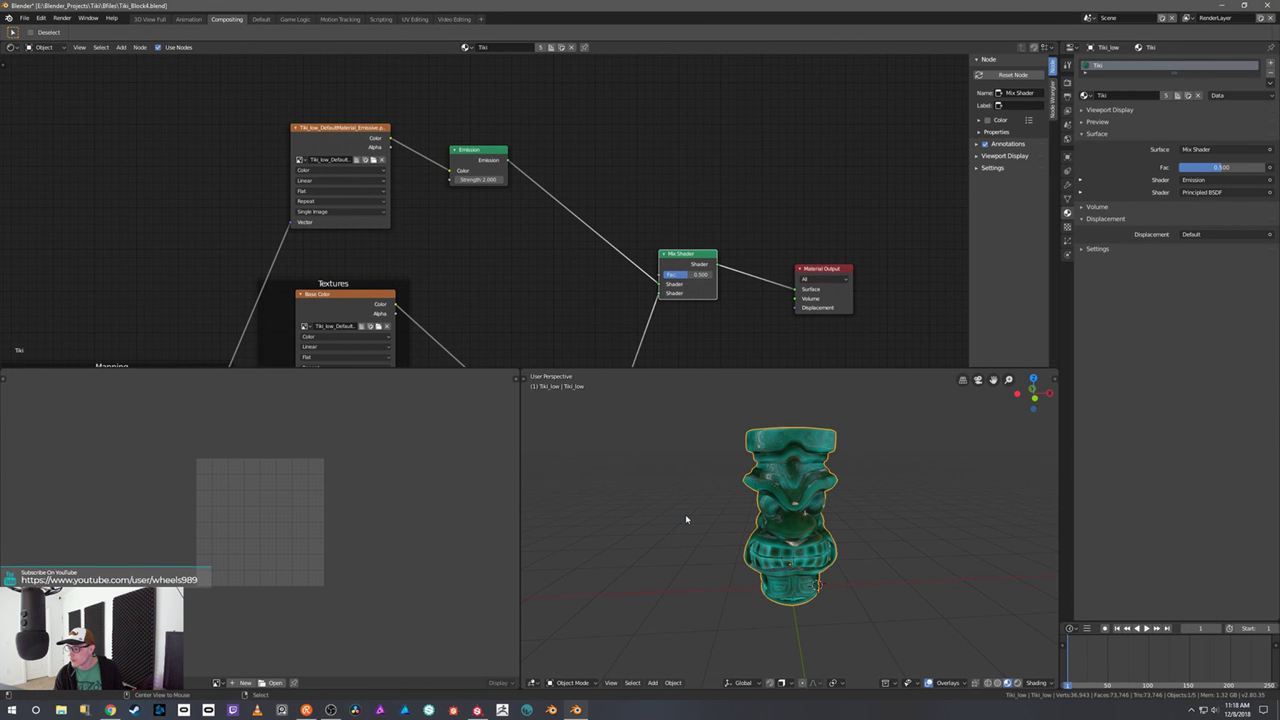
mouse_move(677, 520)
middle_down()
mouse_move(705, 503)
mouse_move(597, 523)
mouse_move(626, 540)
mouse_move(669, 531)
mouse_move(677, 511)
middle_up()
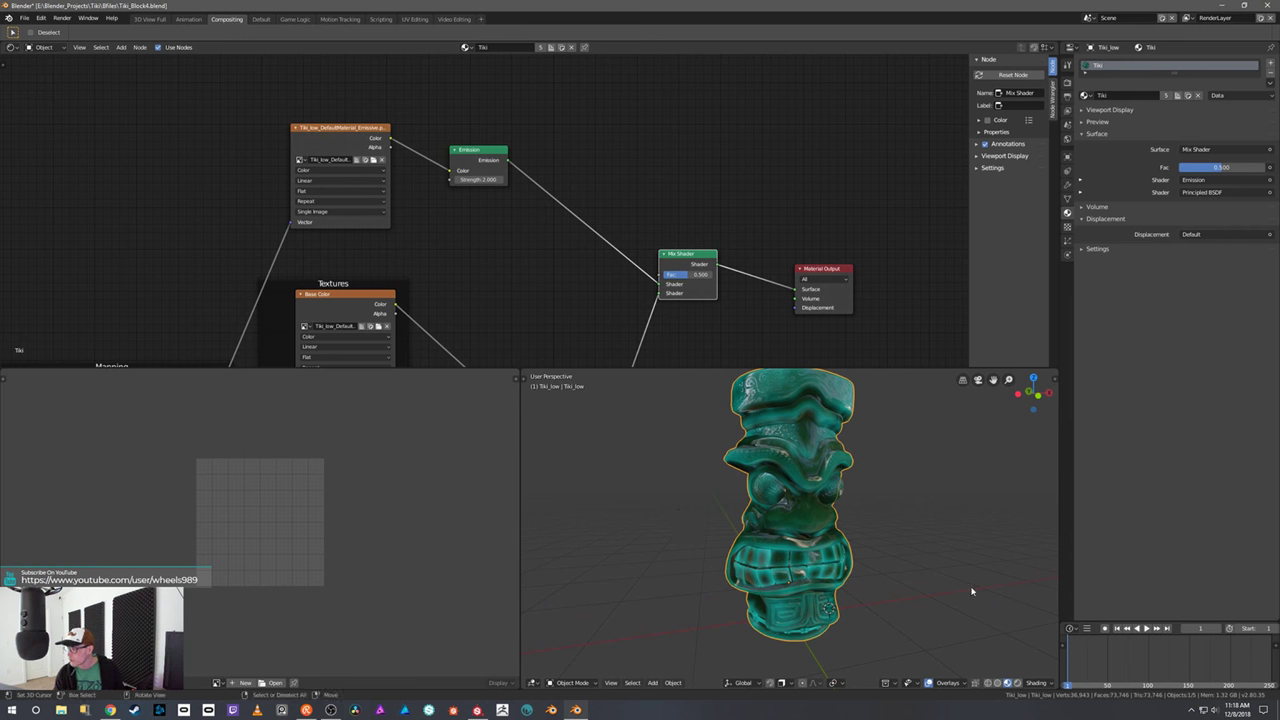
- Switch to the Default workspace and view the tiki zoomed in with Material Preview shading
click(261, 19)
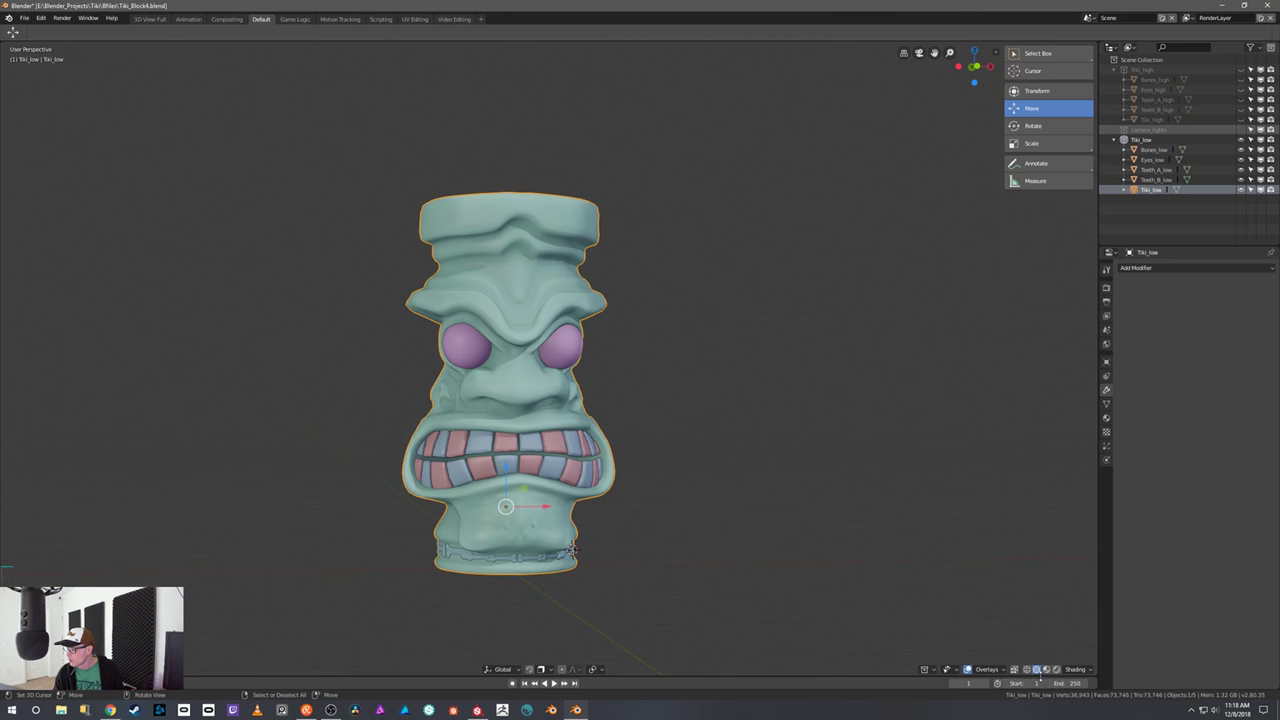
click(1046, 669)
mouse_move(786, 320)
middle_down()
mouse_move(777, 337)
mouse_move(743, 334)
mouse_move(829, 337)
mouse_move(811, 314)
mouse_move(760, 320)
mouse_move(866, 334)
mouse_move(866, 320)
mouse_move(837, 309)
mouse_move(791, 306)
mouse_move(769, 310)
mouse_move(769, 323)
mouse_move(794, 337)
mouse_move(883, 317)
middle_up()
scroll(797, 311, up, 3)
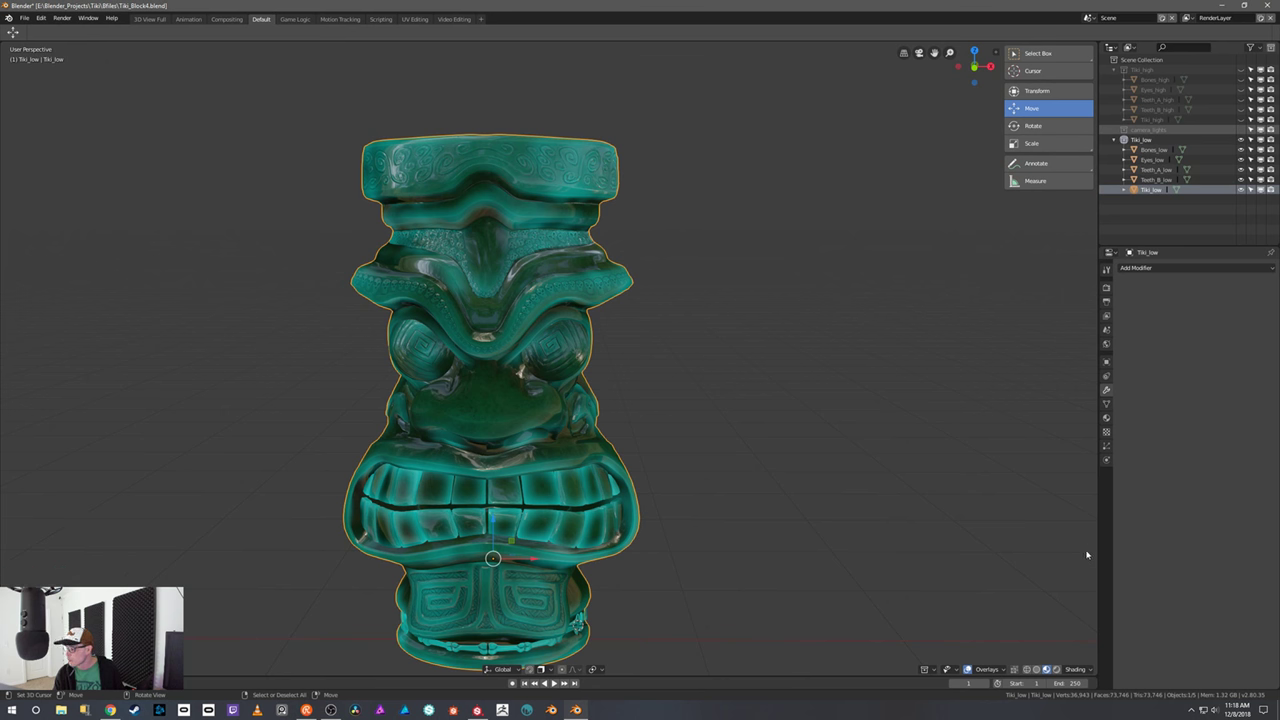
- Check the viewport shading options, toggling Solid and back to Material Preview
click(1078, 669)
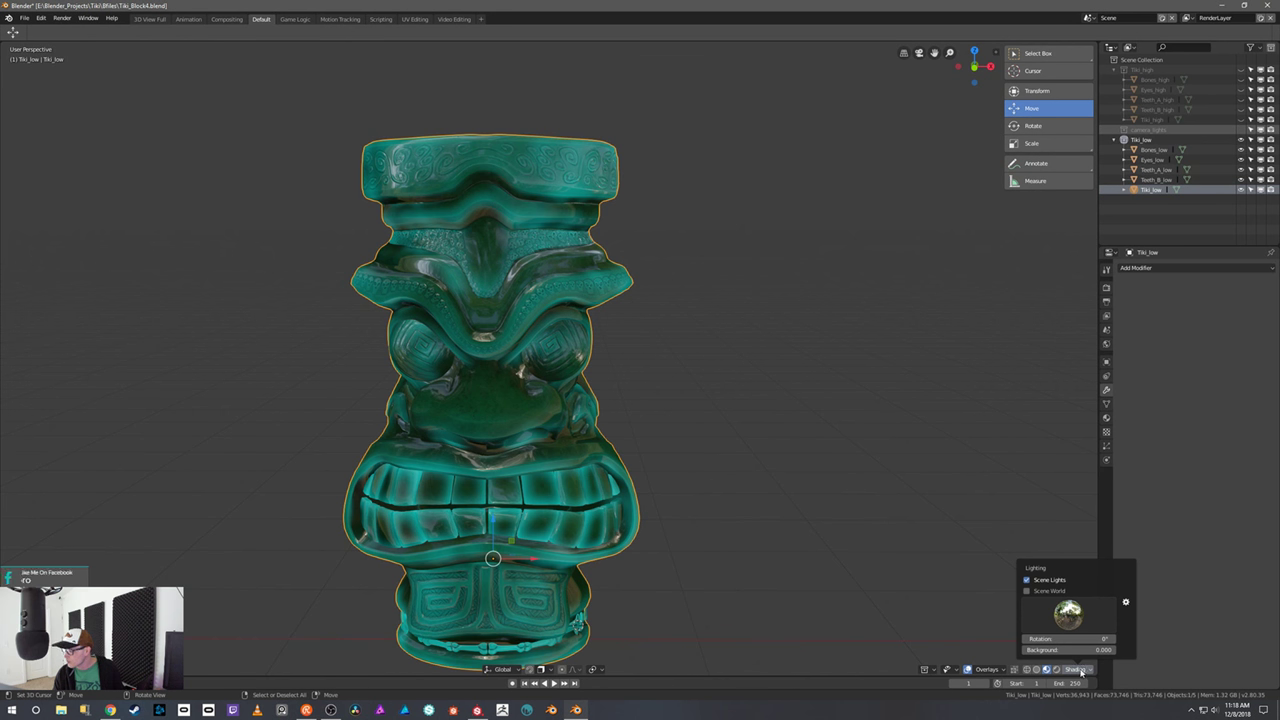
click(1079, 672)
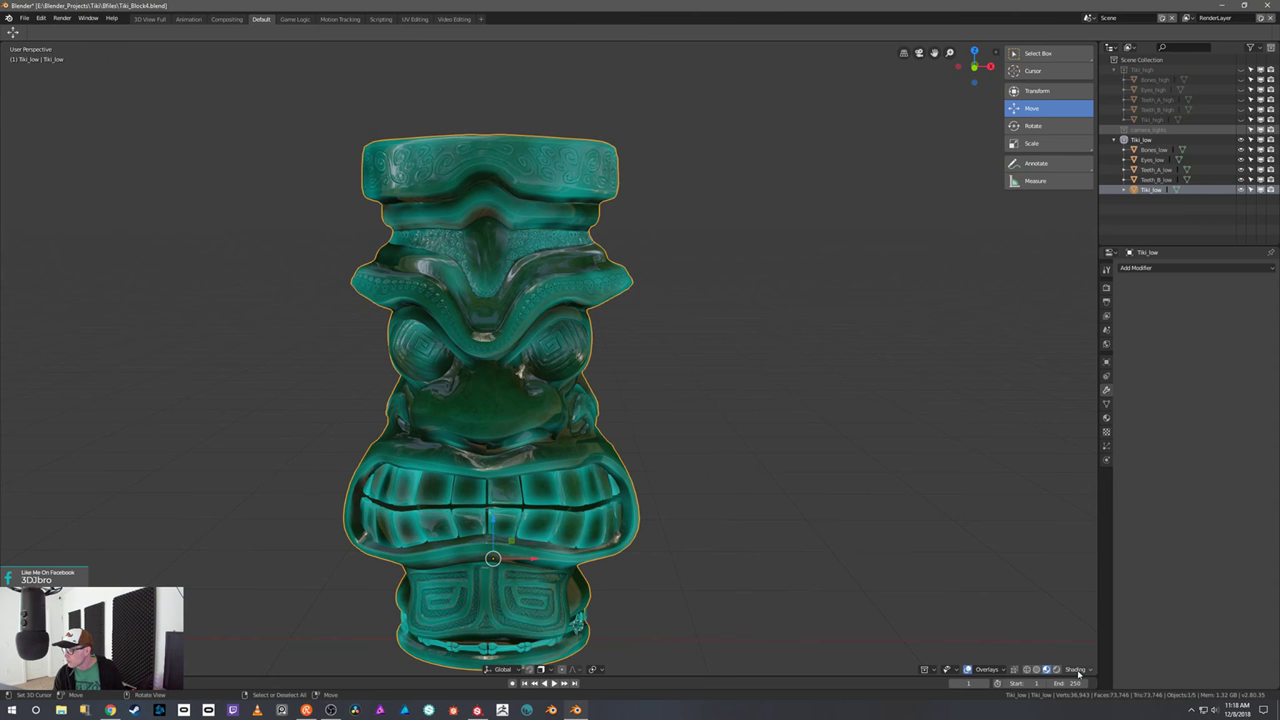
click(1037, 670)
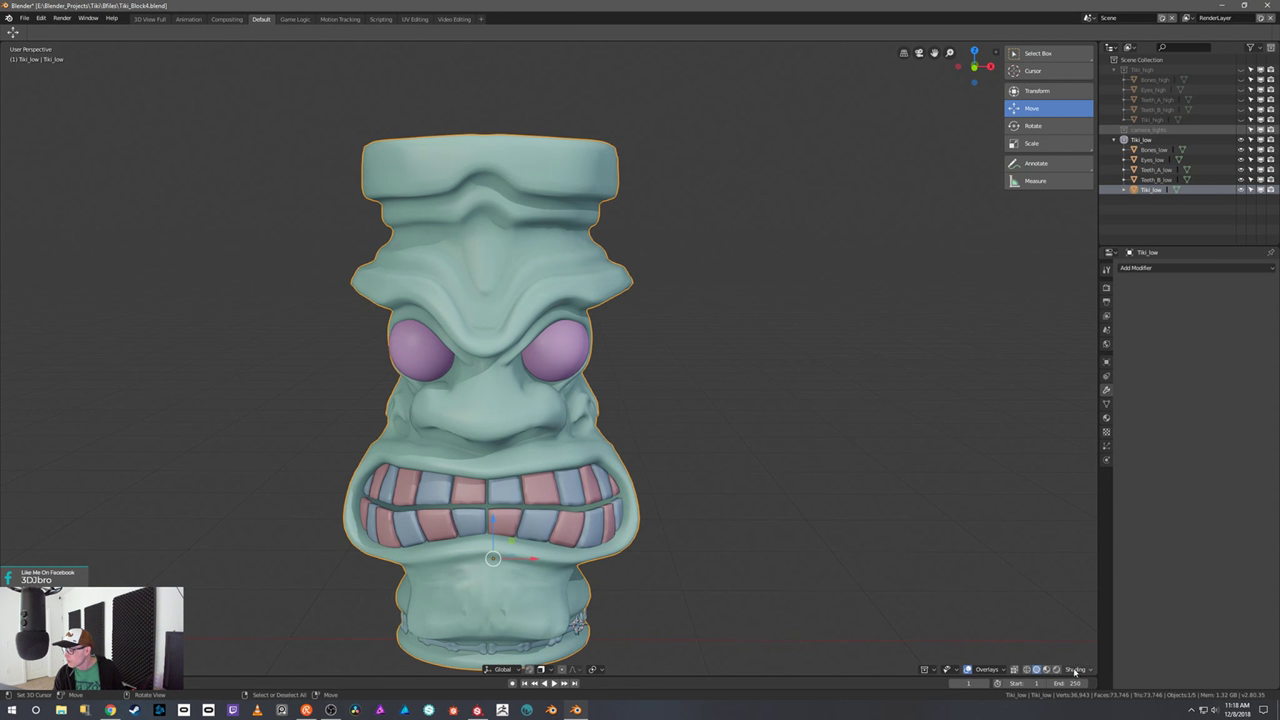
click(1076, 671)
click(1047, 670)
middle_drag(994, 547, 979, 526)
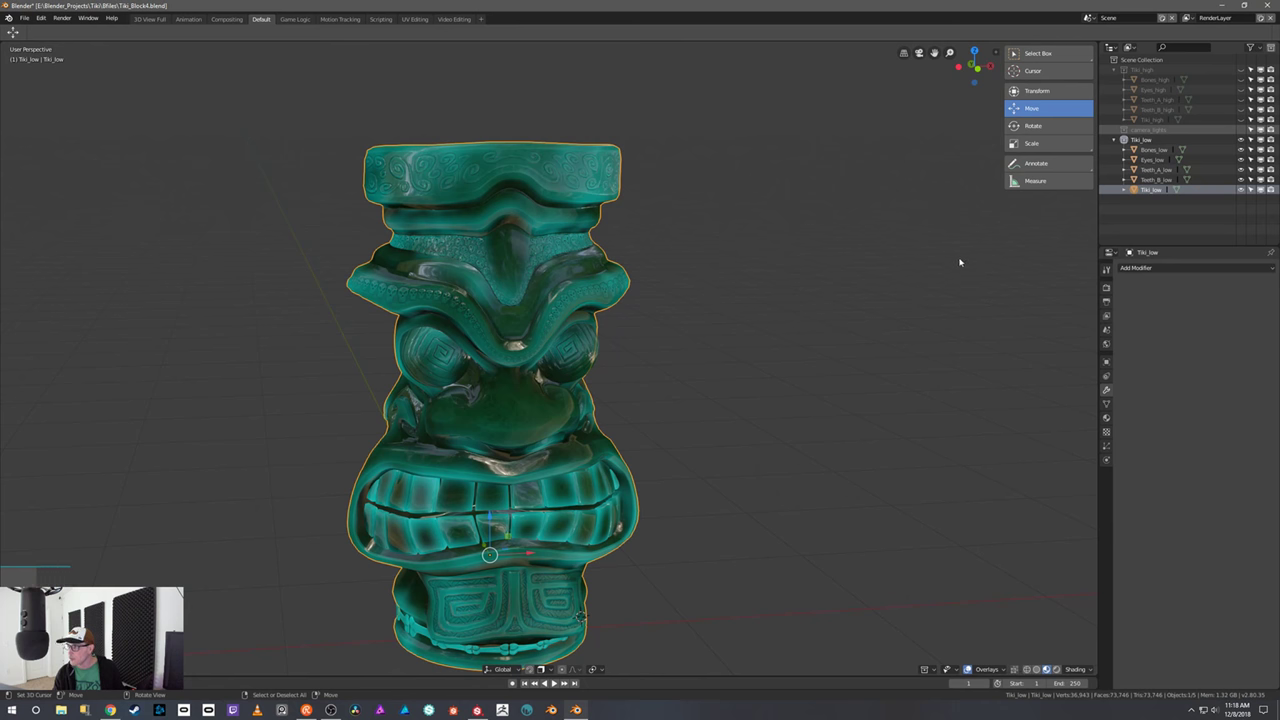
- Select the Cursor tool and bring up the Shift+S snap menu from a top-down view
click(1032, 71)
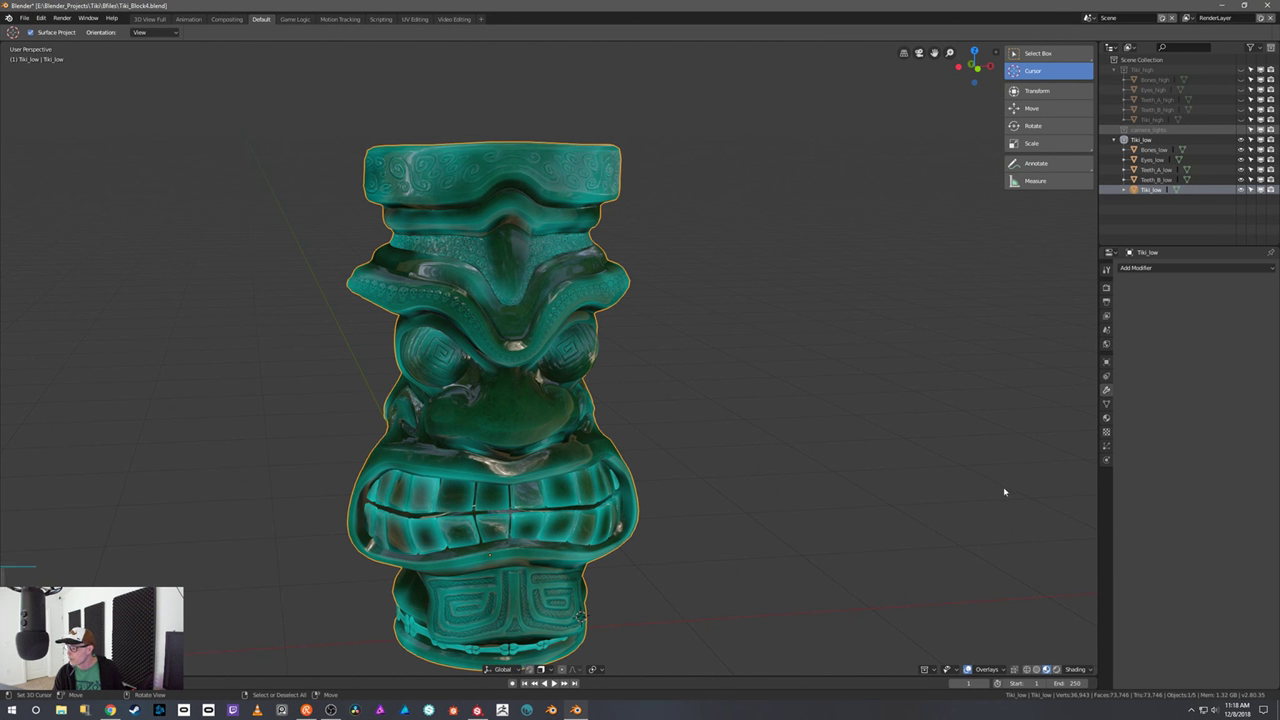
middle_drag(923, 526, 932, 511)
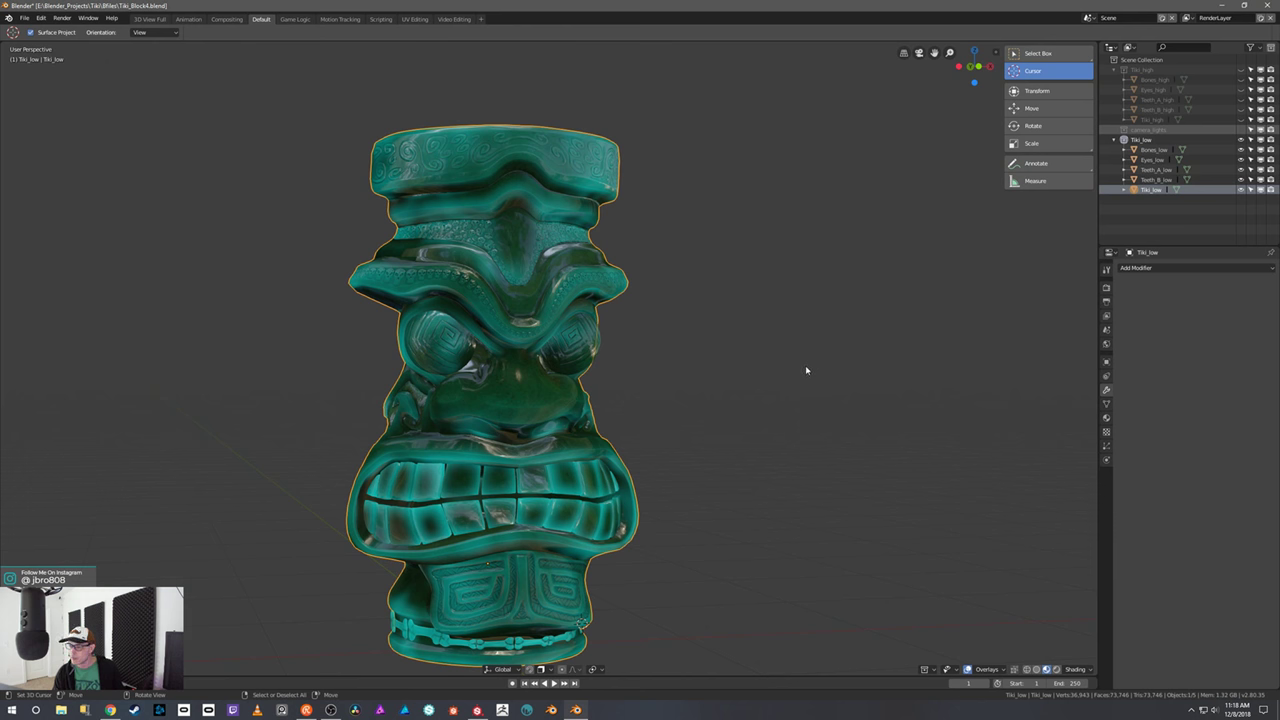
middle_drag(806, 370, 803, 391)
key(shift+s)
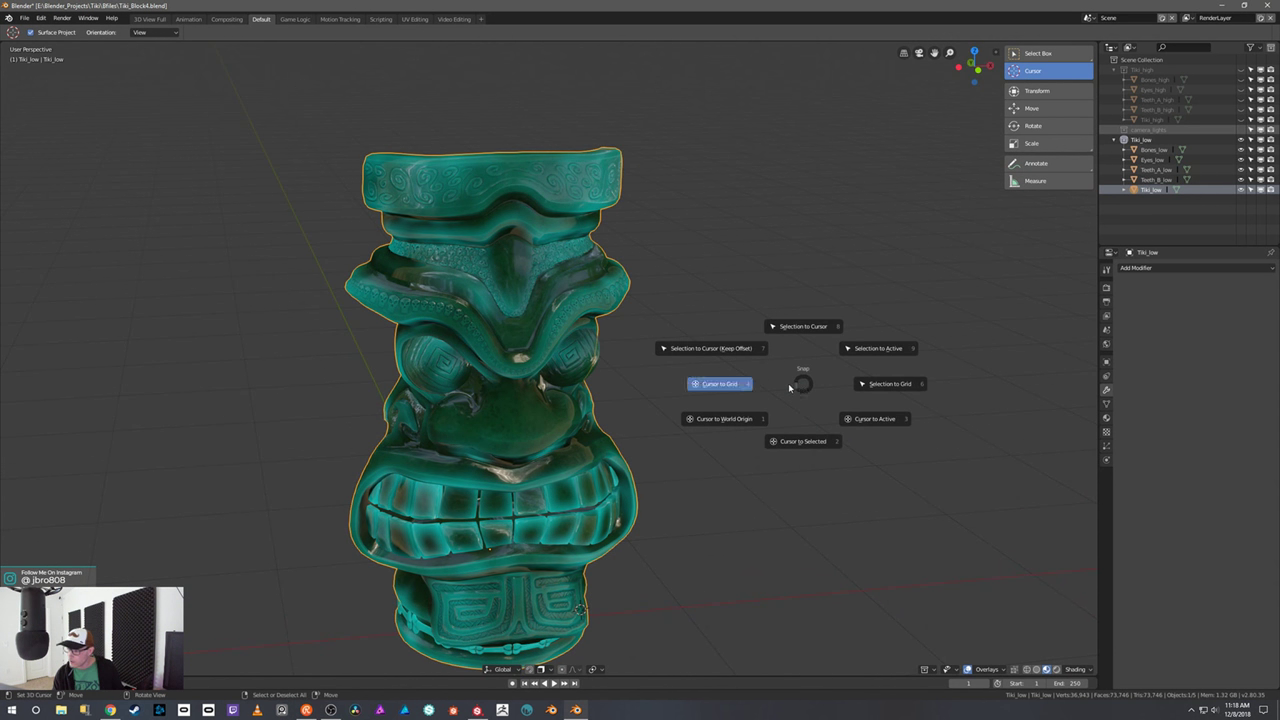
- Snap the 3D cursor to the world origin and add a Sun lamp there
click(736, 420)
scroll(736, 420, down, 3)
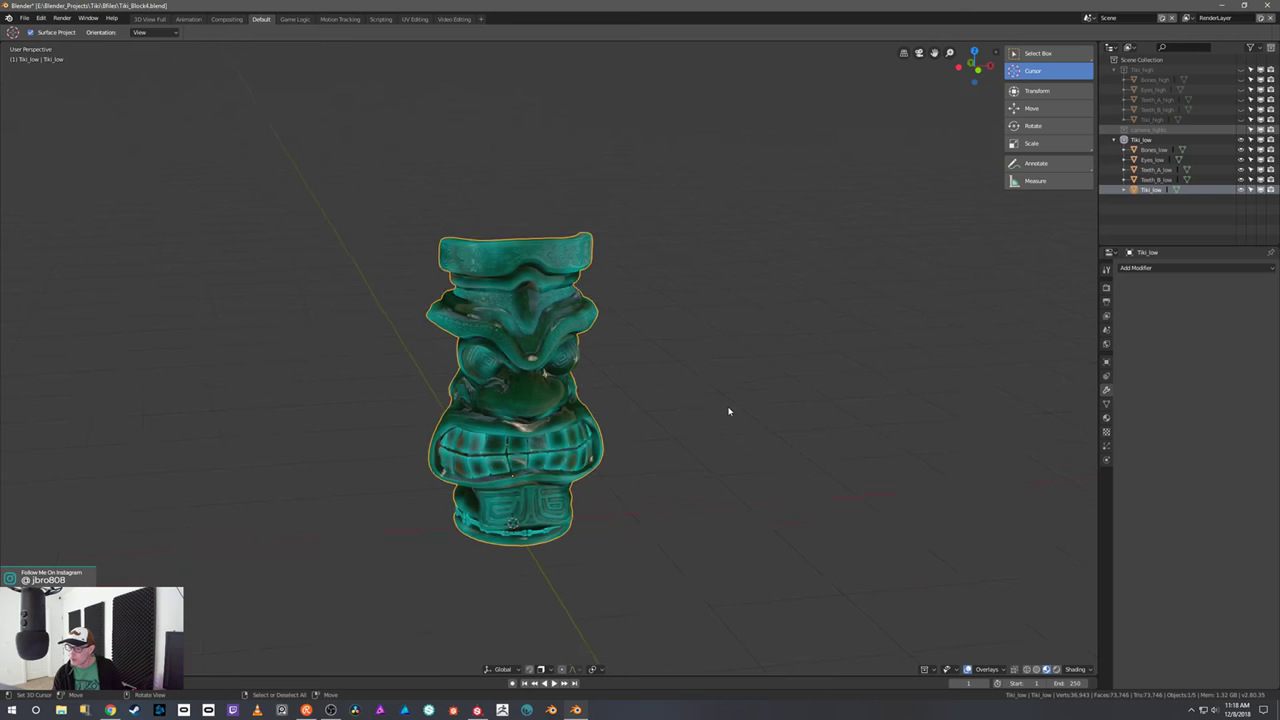
key(shift+a)
mouse_move(737, 403)
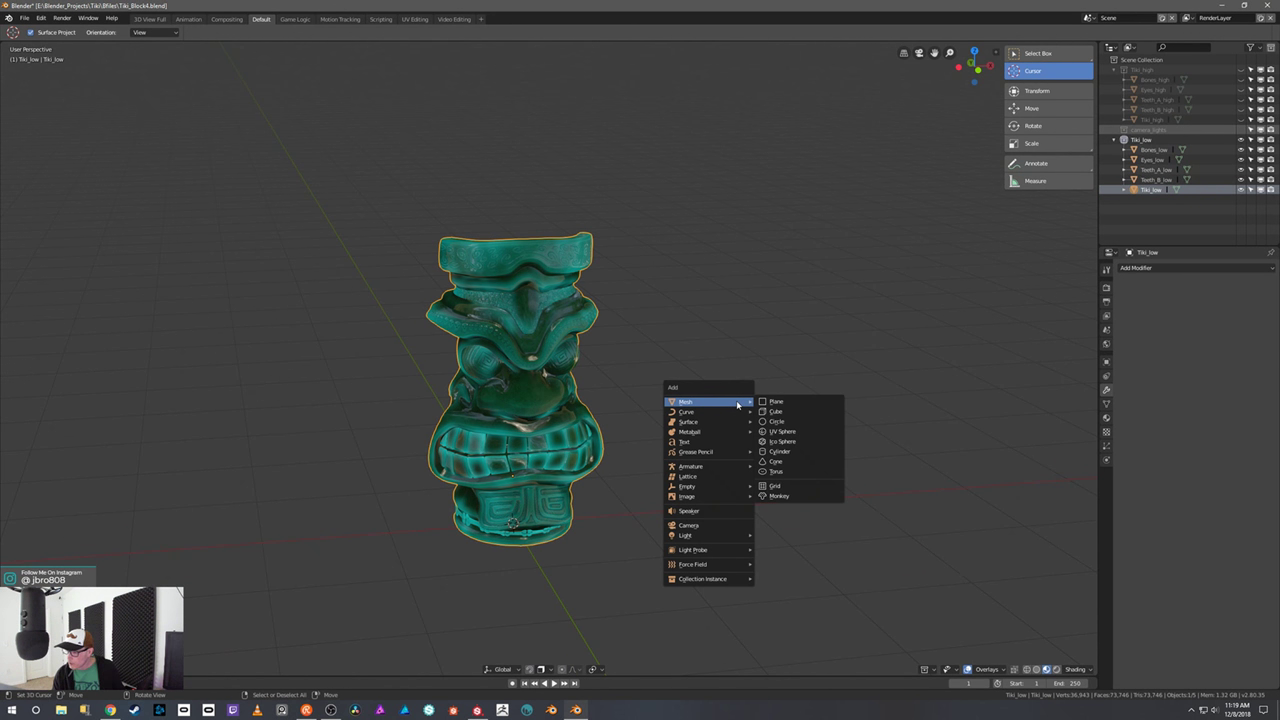
mouse_move(731, 537)
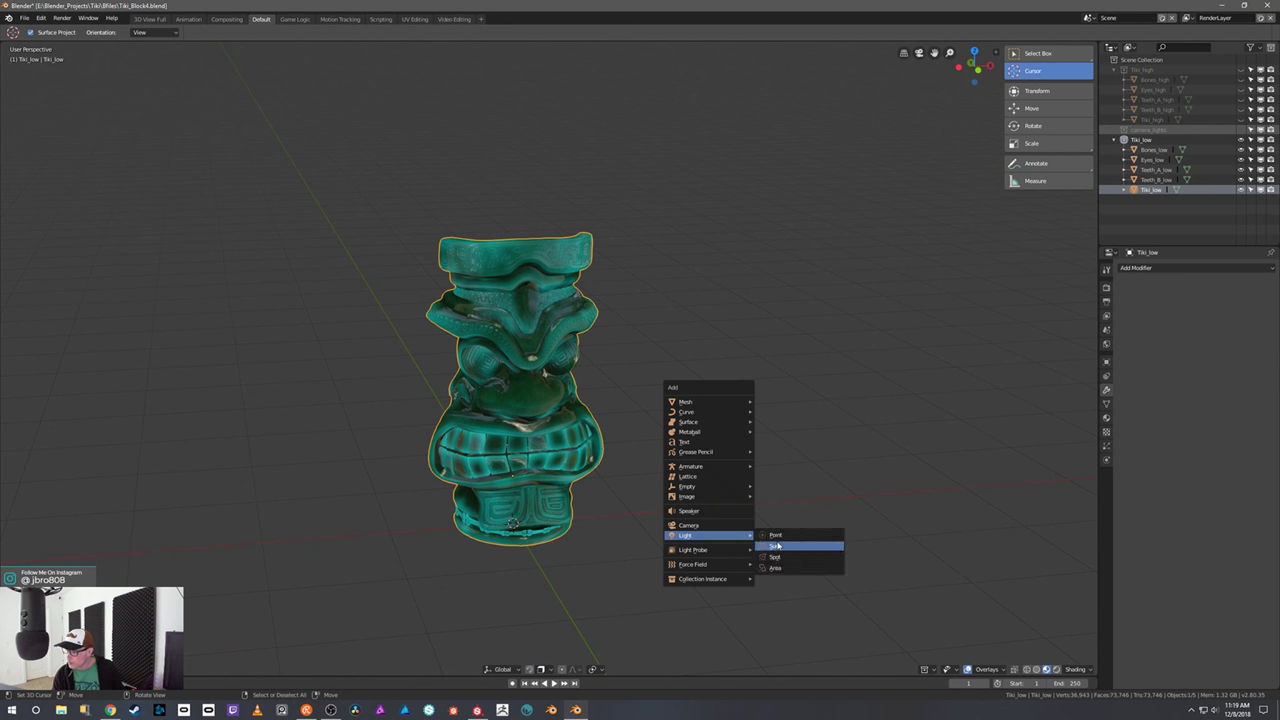
click(776, 546)
middle_drag(760, 503, 752, 468)
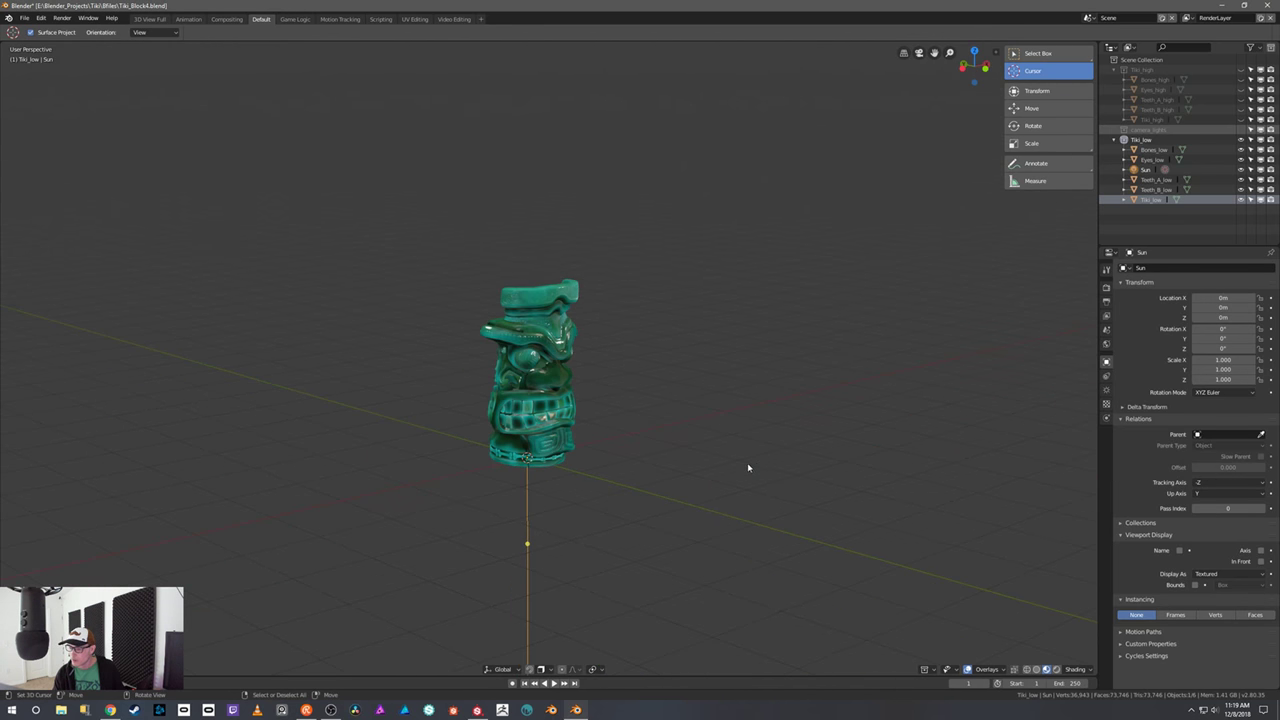
- Move the Sun lamp along Z and Y to Y -1.0861 m and Z 4.077 m
key(g)
key(z)
click(725, 225)
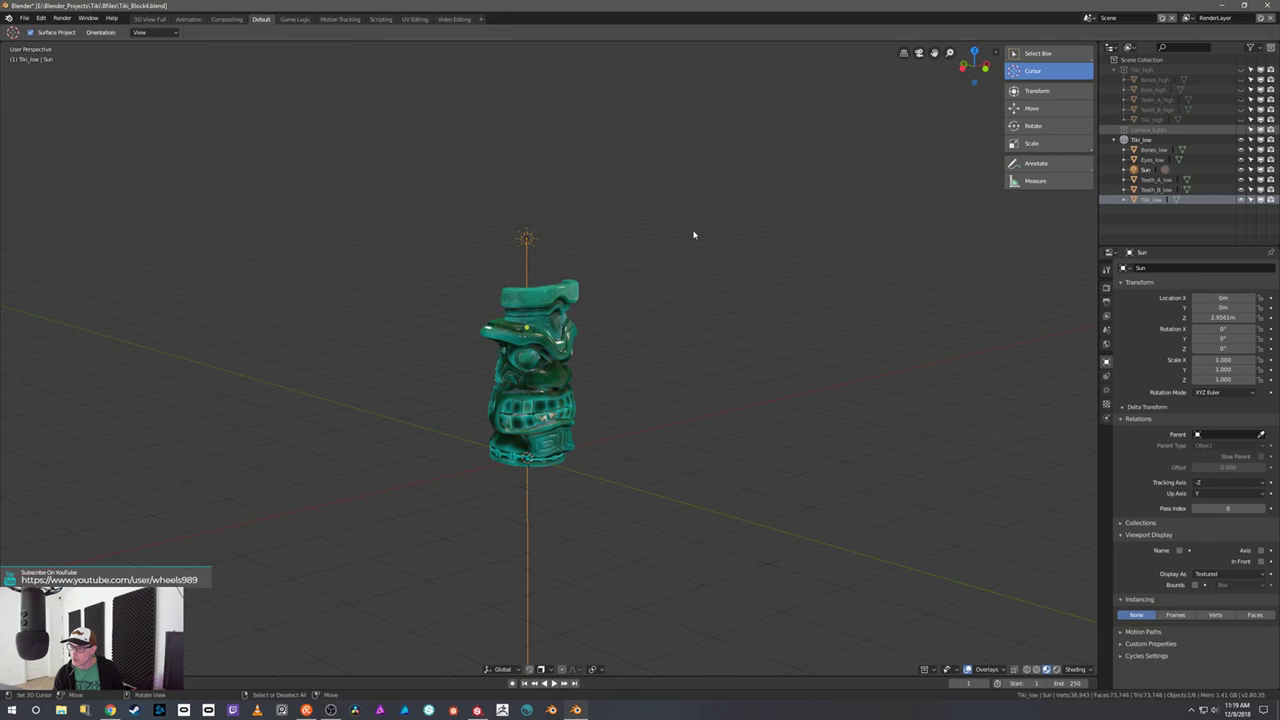
middle_drag(693, 235, 744, 248)
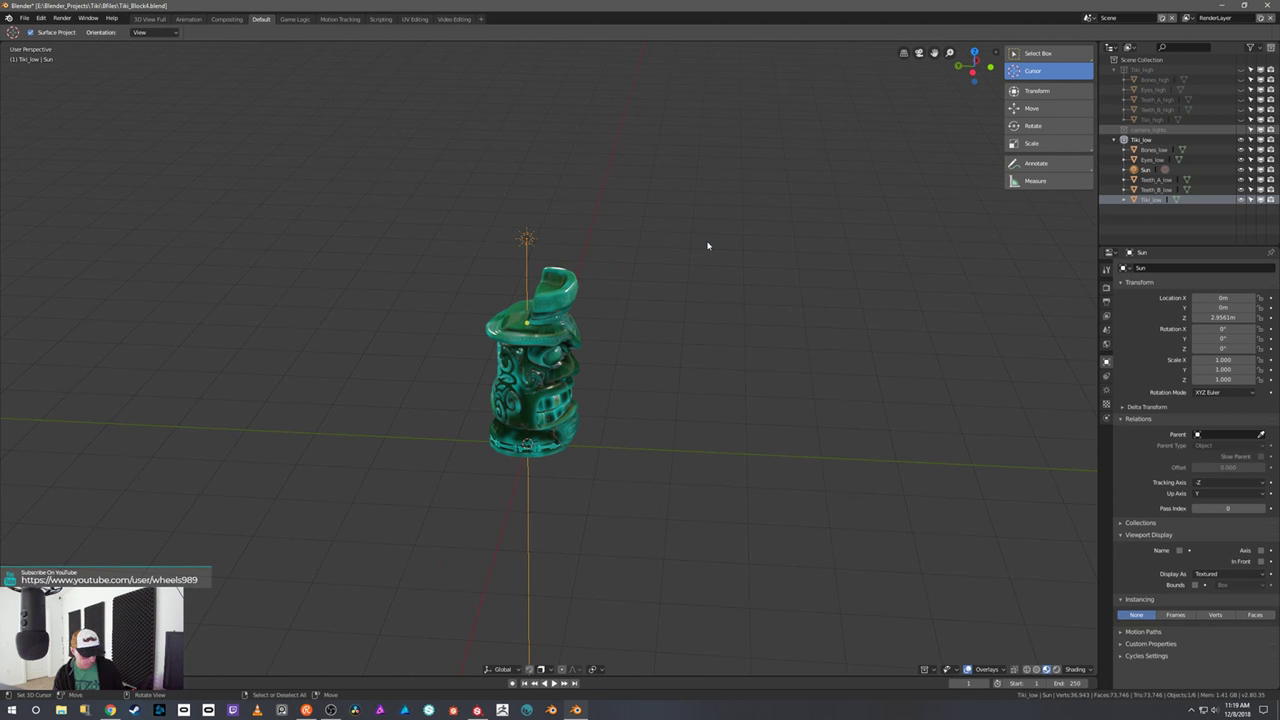
key(g)
key(y)
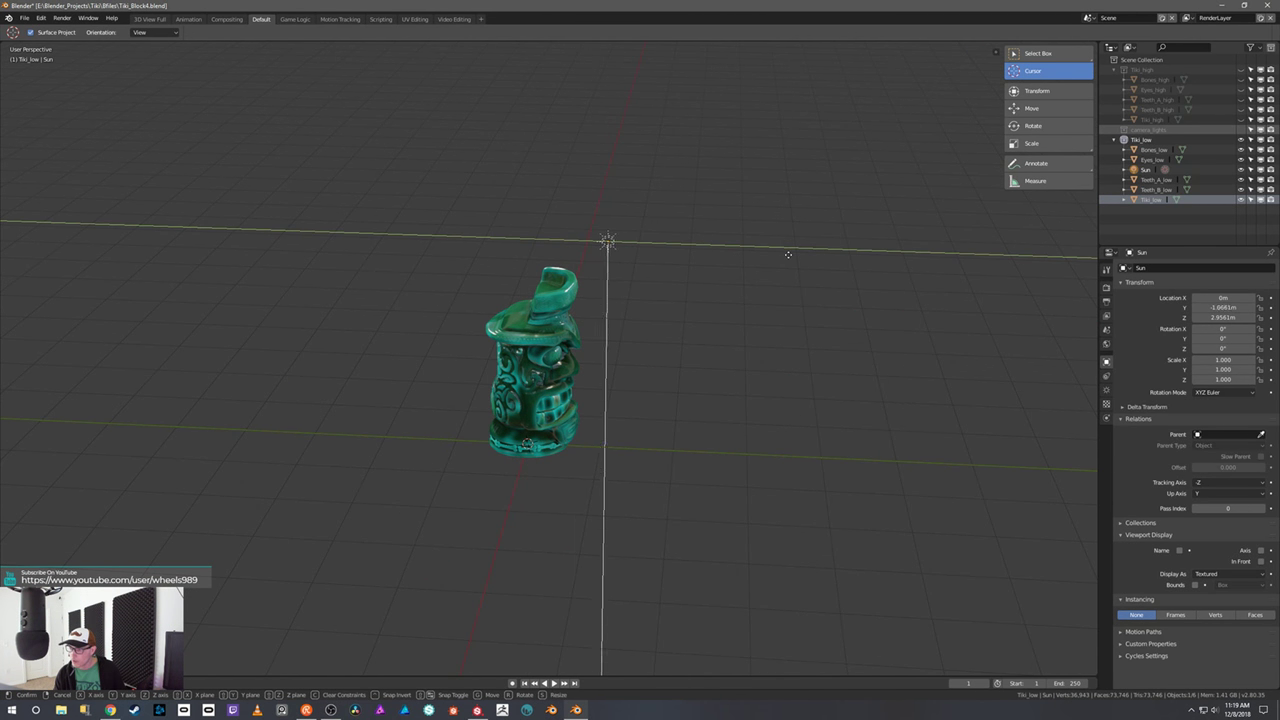
click(787, 257)
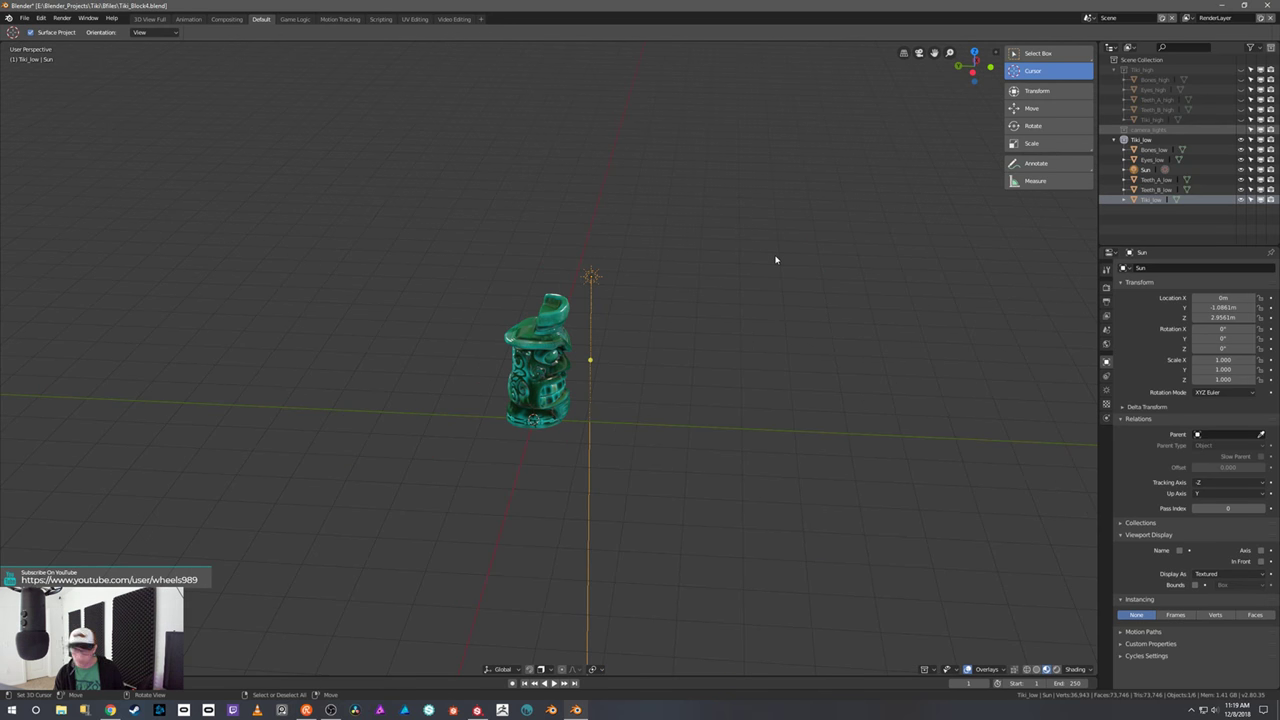
key(g)
key(z)
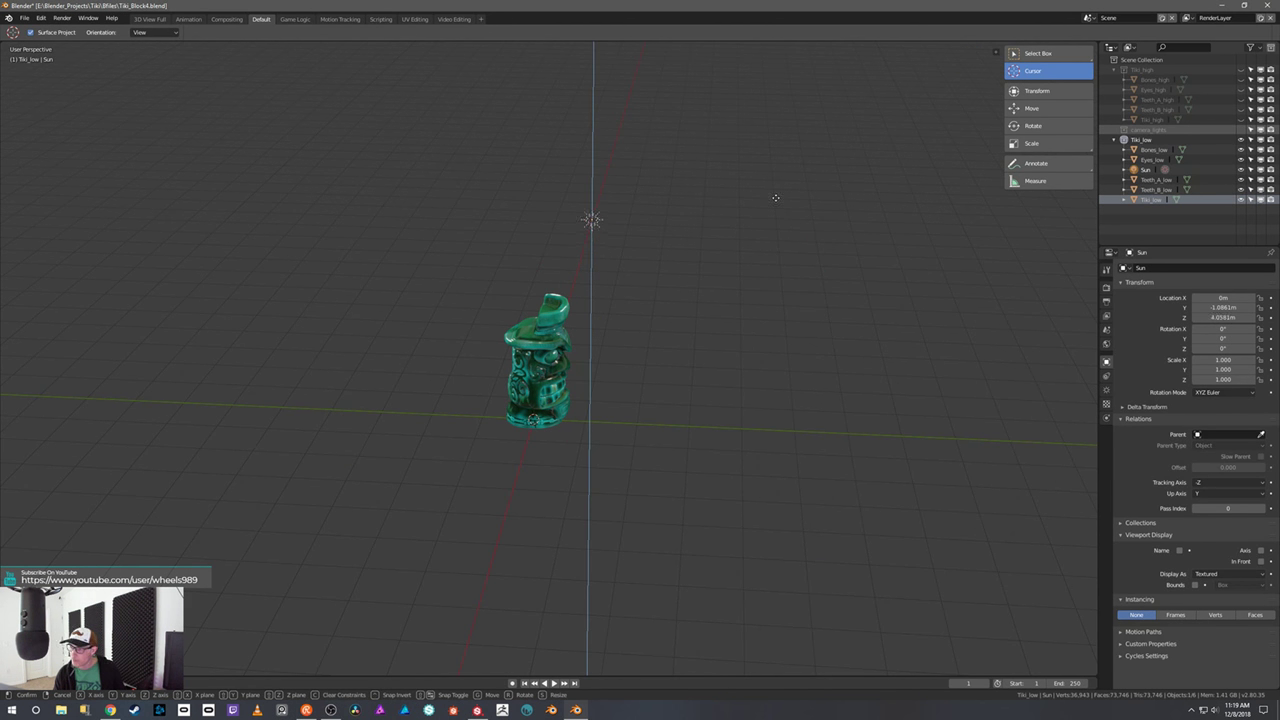
click(766, 219)
mouse_move(766, 219)
middle_down()
mouse_move(743, 214)
mouse_move(760, 213)
middle_up()
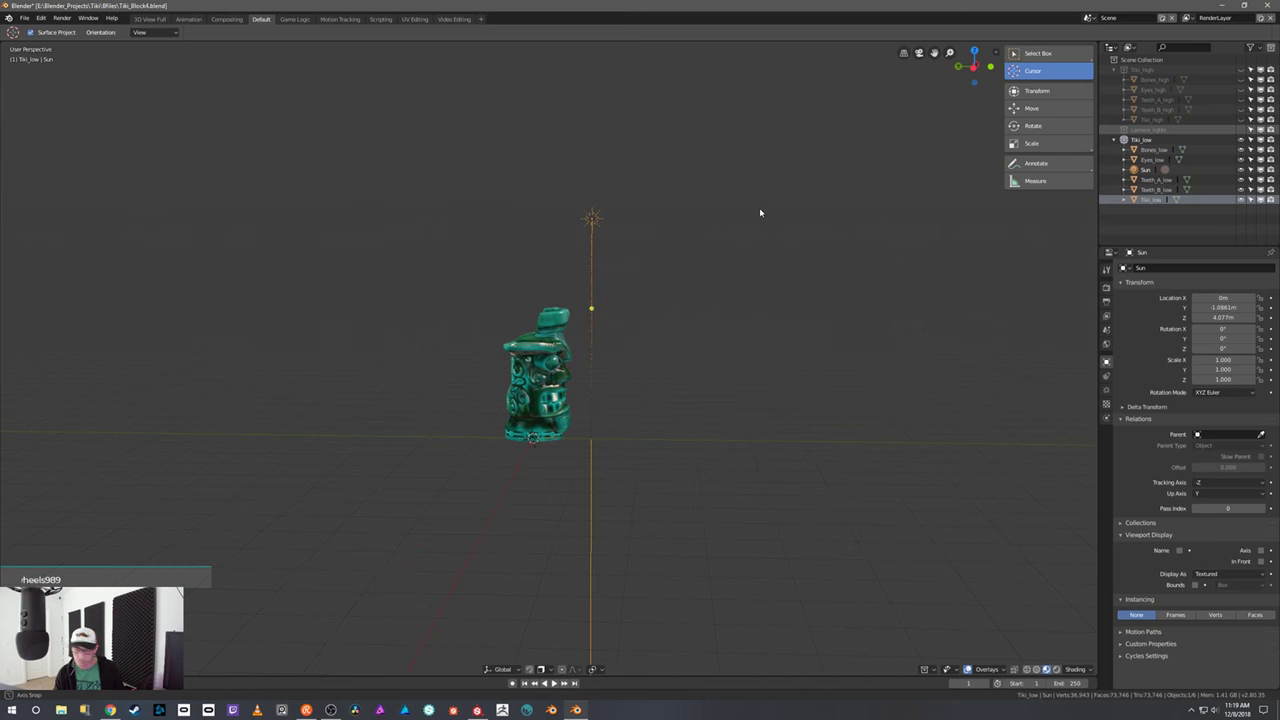
- Tilt the Sun lamp 11.8° around the X axis
key(r)
key(x)
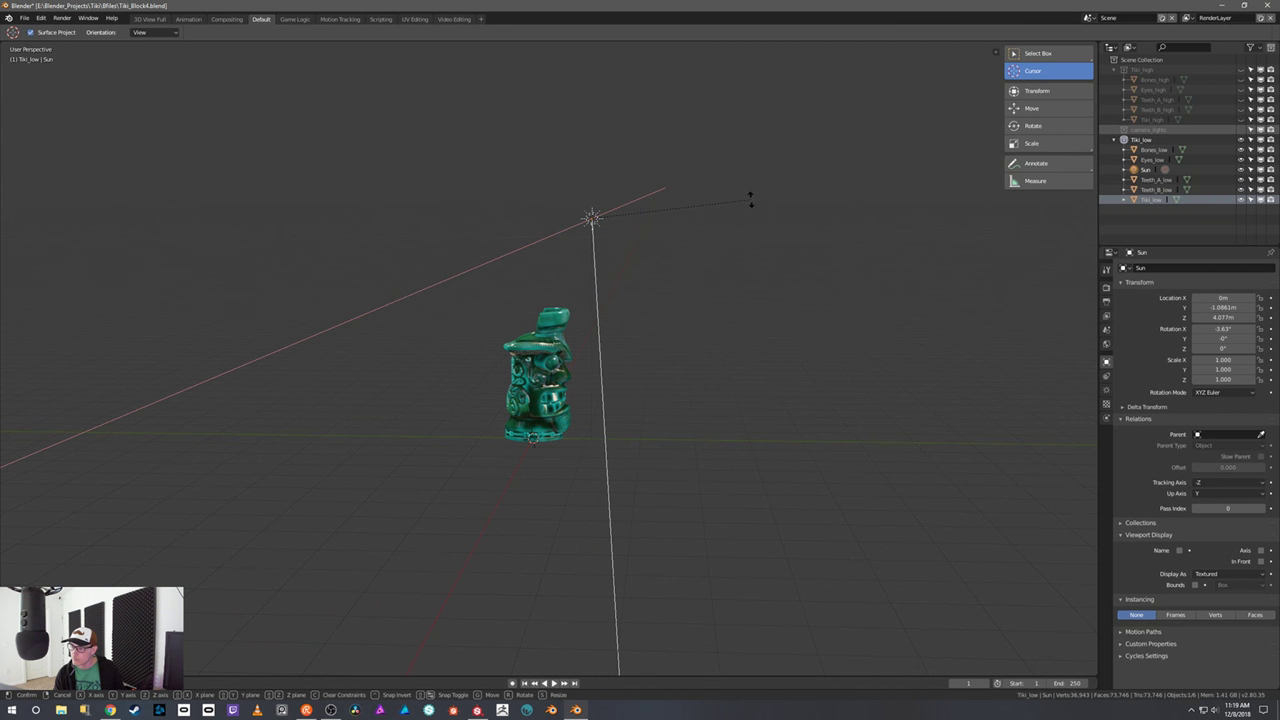
click(763, 283)
middle_drag(763, 283, 681, 294)
scroll(681, 294, up, 6)
middle_drag(929, 449, 845, 446)
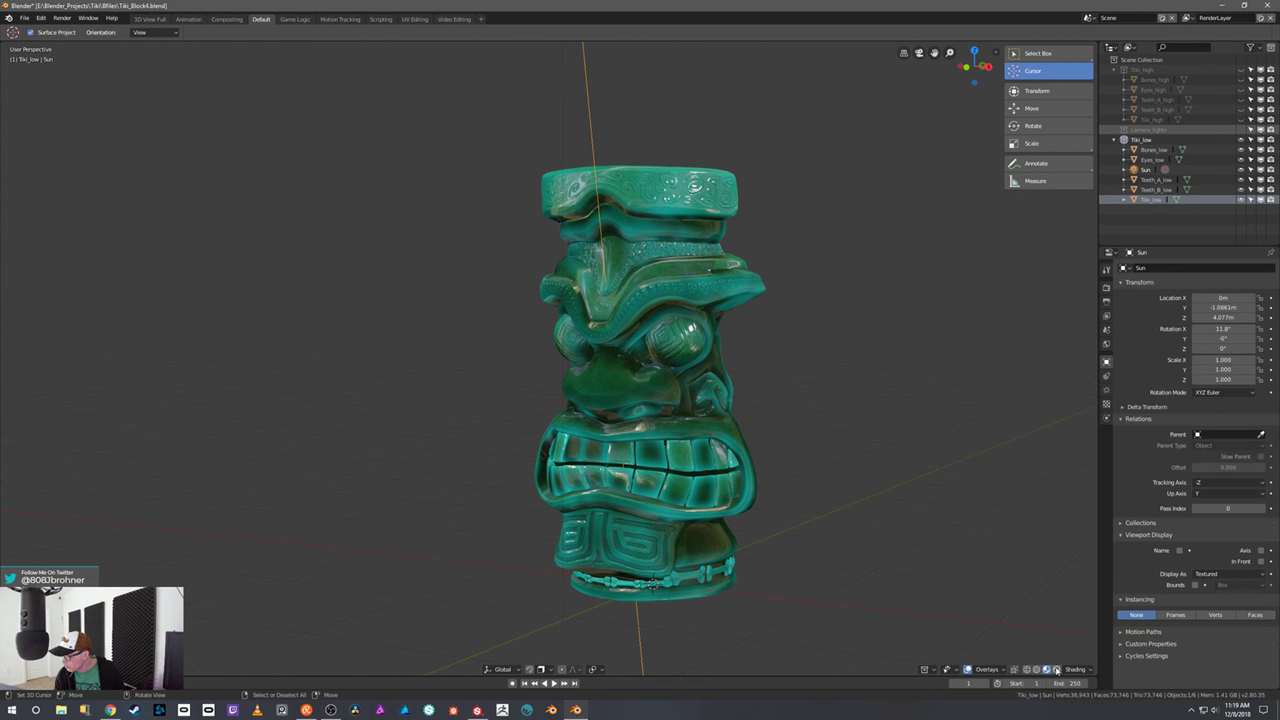
click(1057, 669)
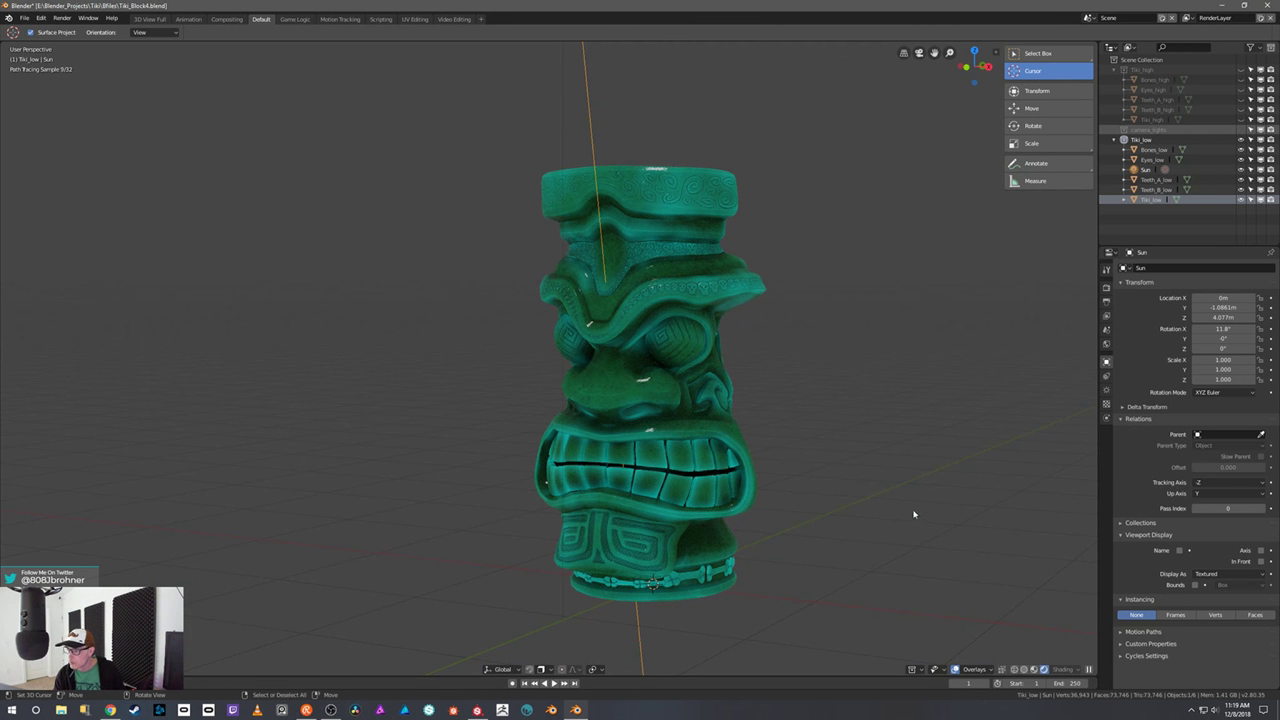
mouse_move(914, 517)
middle_down()
mouse_move(989, 523)
mouse_move(749, 498)
middle_up()
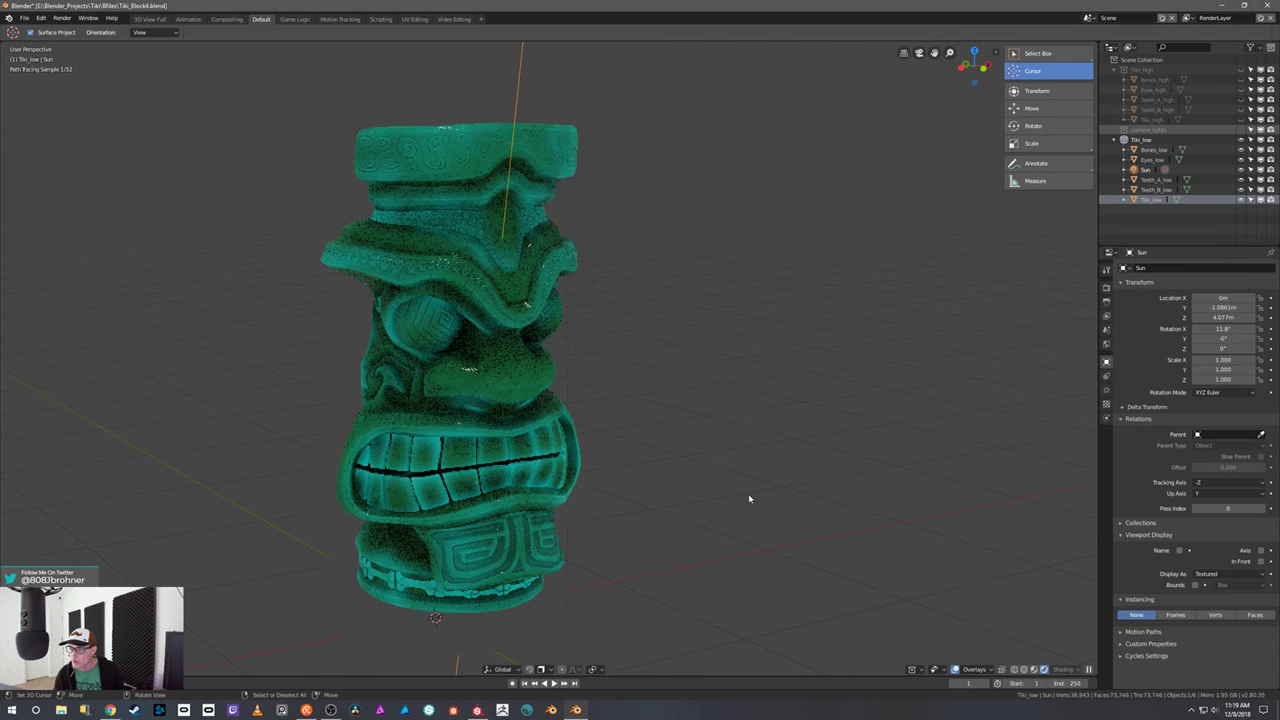
scroll(749, 498, up, 1)
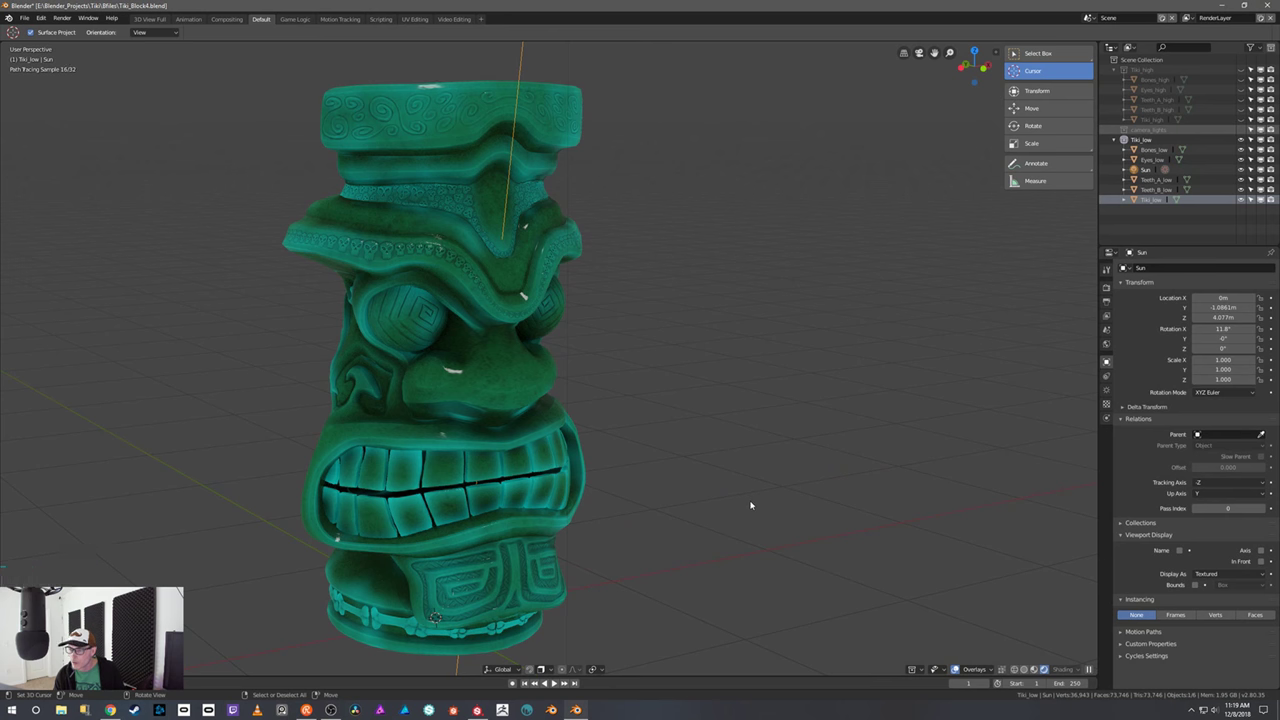
mouse_move(771, 514)
middle_down()
mouse_move(840, 506)
mouse_move(889, 546)
middle_up()
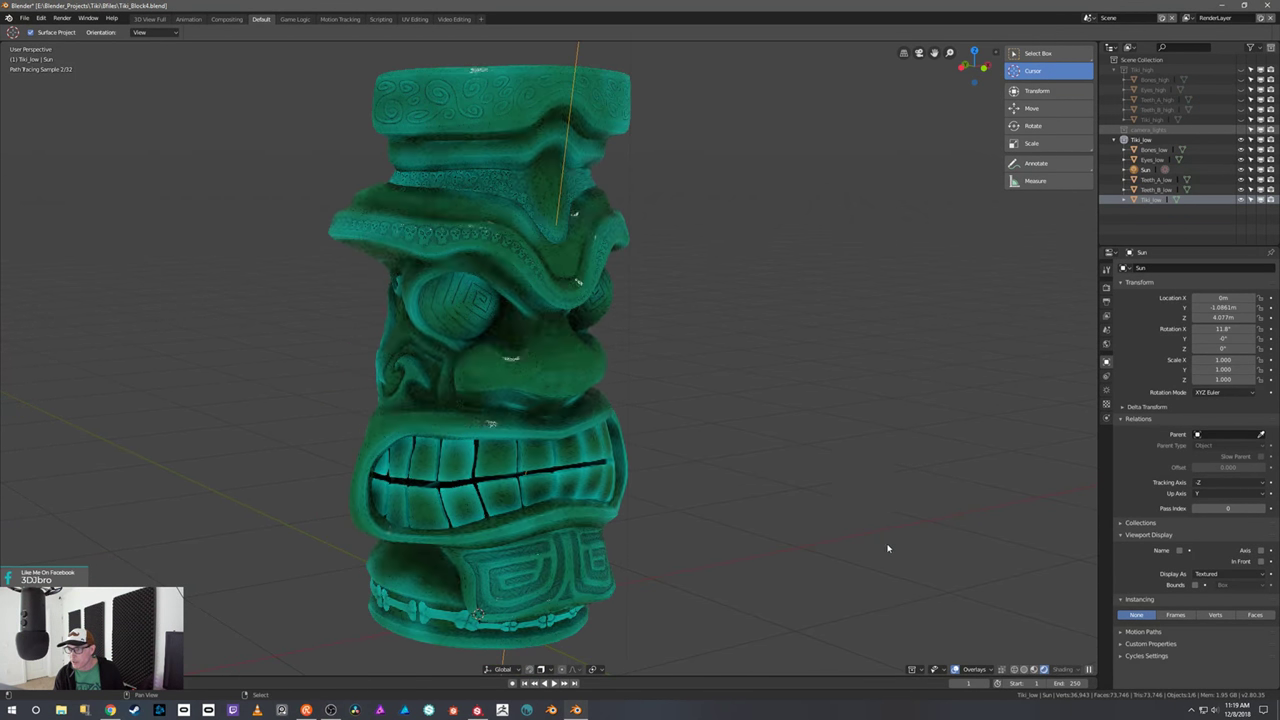
click(1035, 670)
mouse_move(914, 549)
middle_down()
mouse_move(872, 525)
mouse_move(1014, 446)
mouse_move(706, 449)
mouse_move(643, 470)
mouse_move(496, 469)
middle_up()
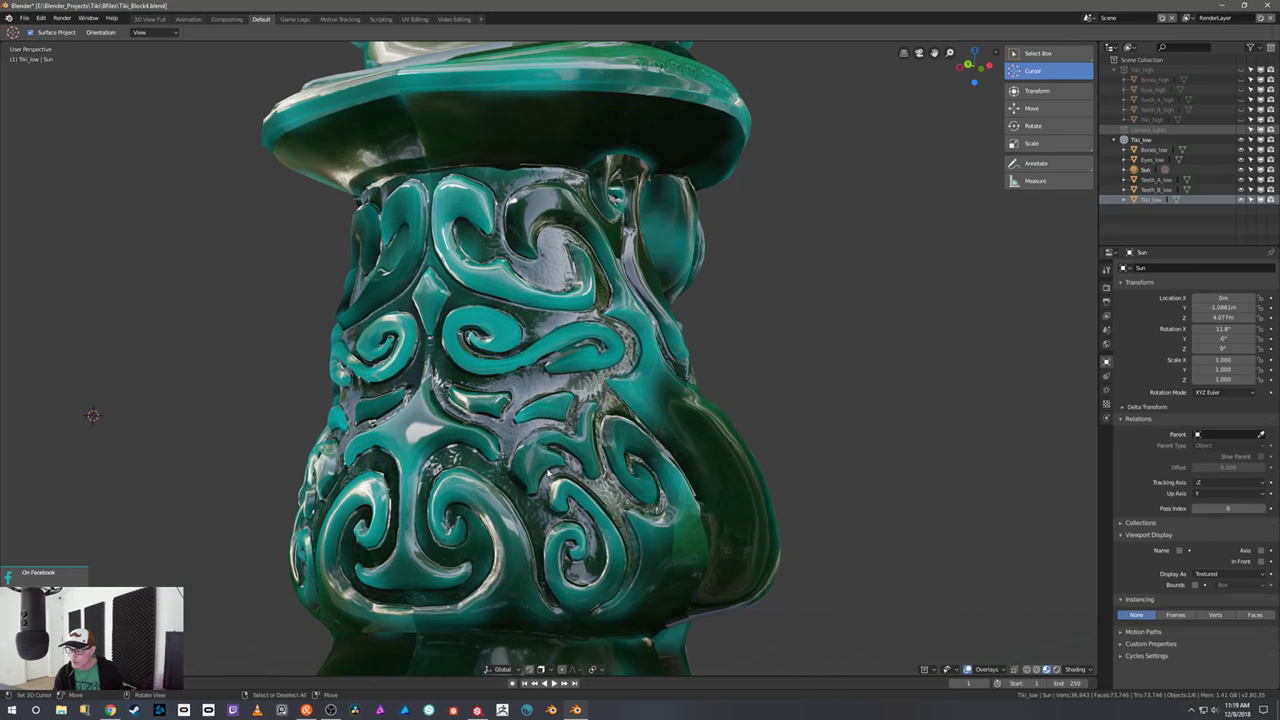
scroll(799, 420, down, 3)
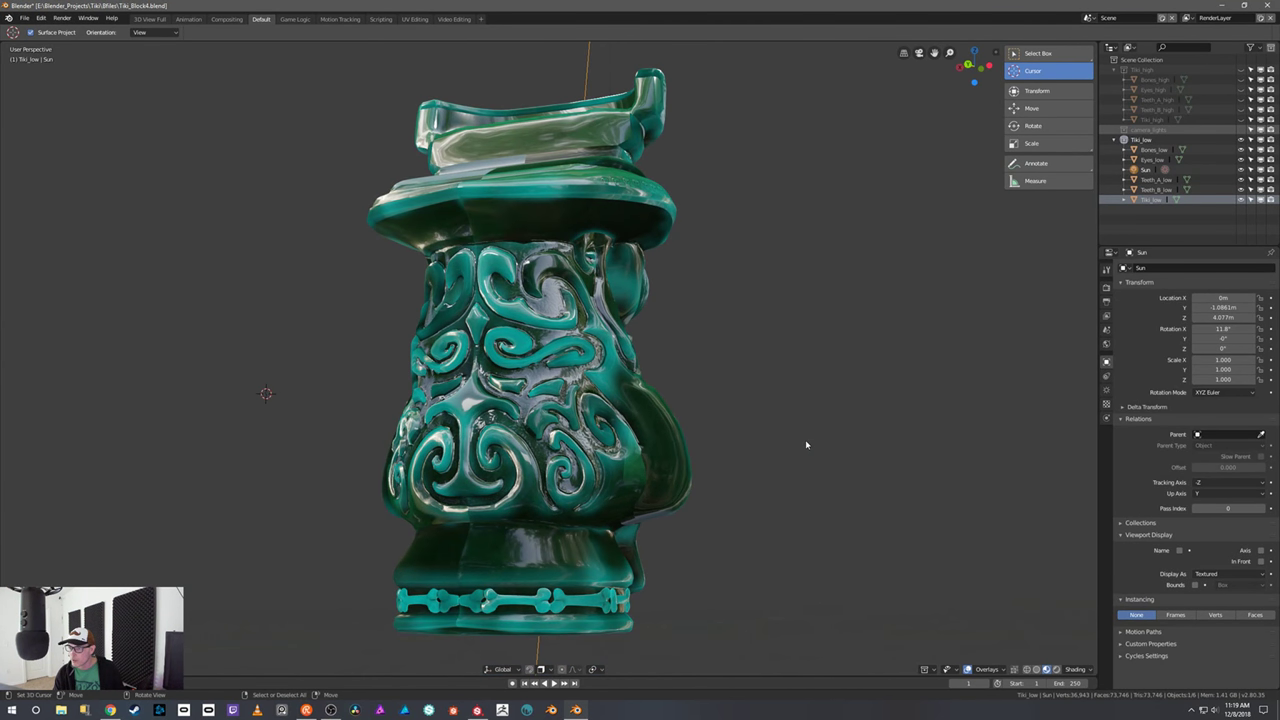
mouse_move(751, 309)
middle_down()
mouse_move(731, 303)
mouse_move(749, 317)
middle_up()
middle_drag(682, 378, 848, 368)
scroll(880, 347, up, 4)
scroll(880, 346, down, 5)
click(597, 325)
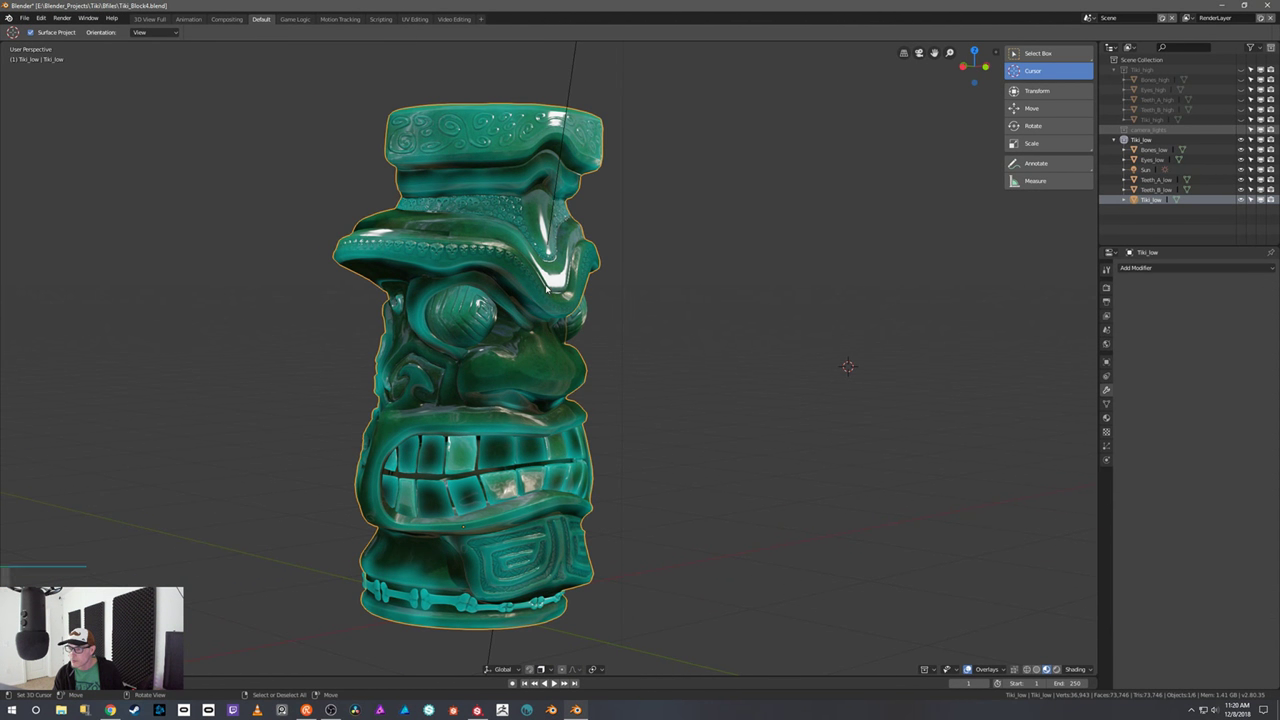
- Orbit and zoom to a frontal view of the Tiki_low mug
middle_drag(829, 323, 803, 326)
scroll(827, 328, up, 2)
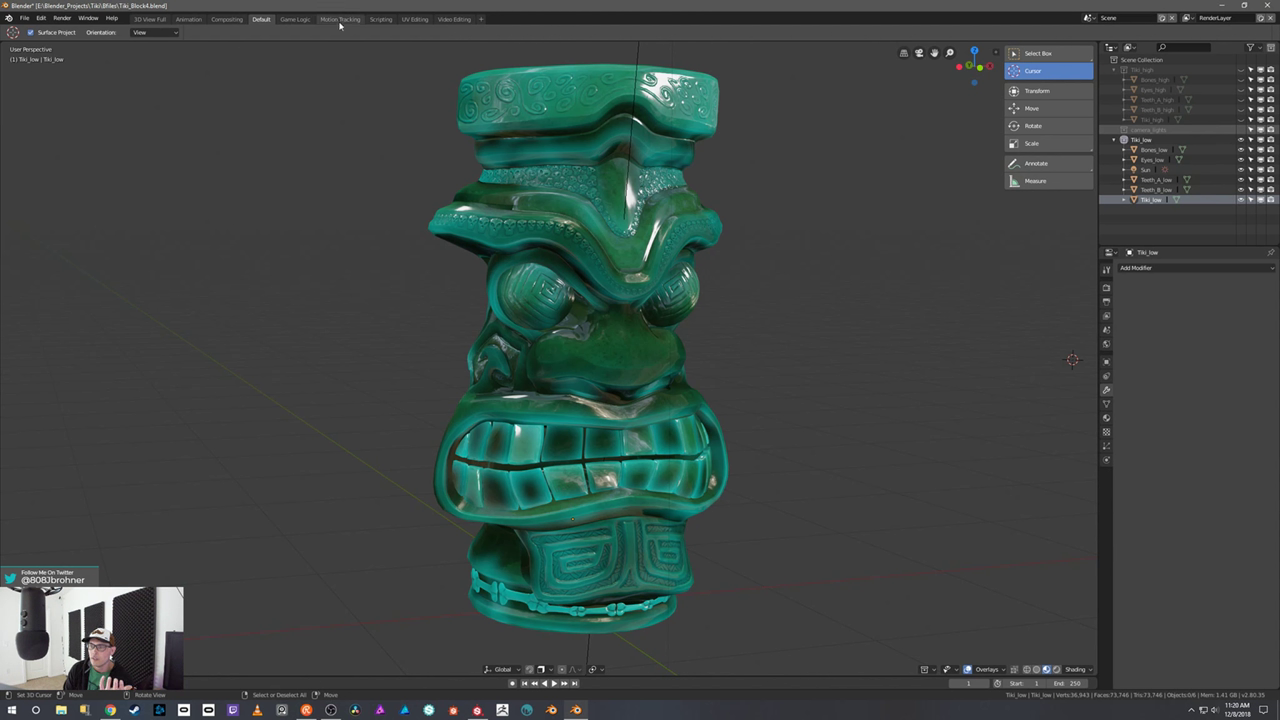
- Open the Compositing workspace and frame the full node tree in an enlarged node editor
click(226, 19)
middle_drag(660, 437, 648, 450)
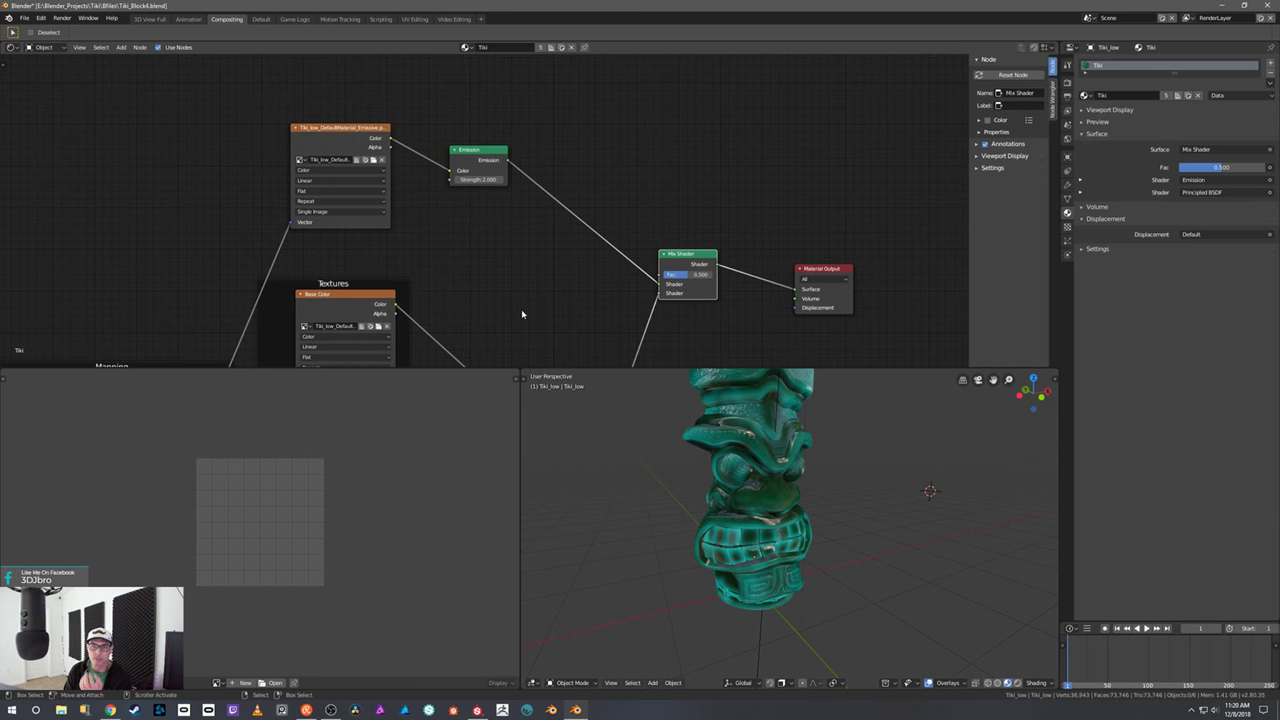
scroll(500, 237, down, 5)
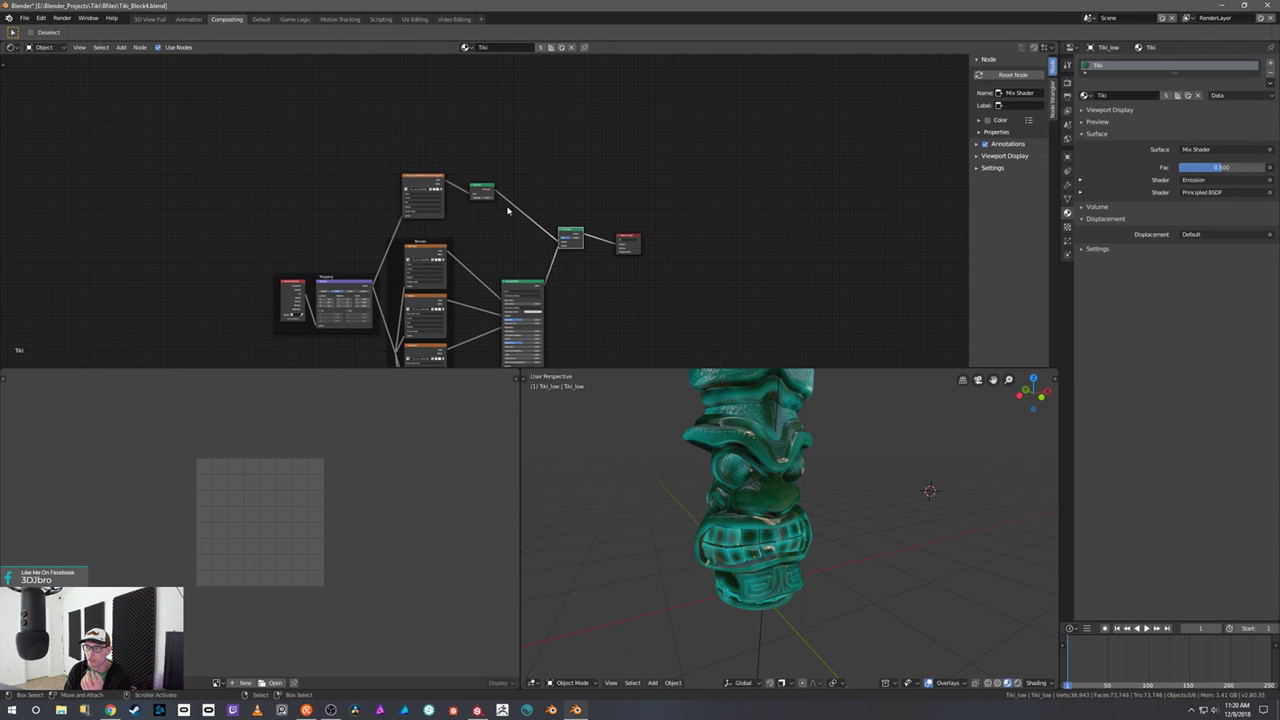
middle_drag(487, 261, 457, 195)
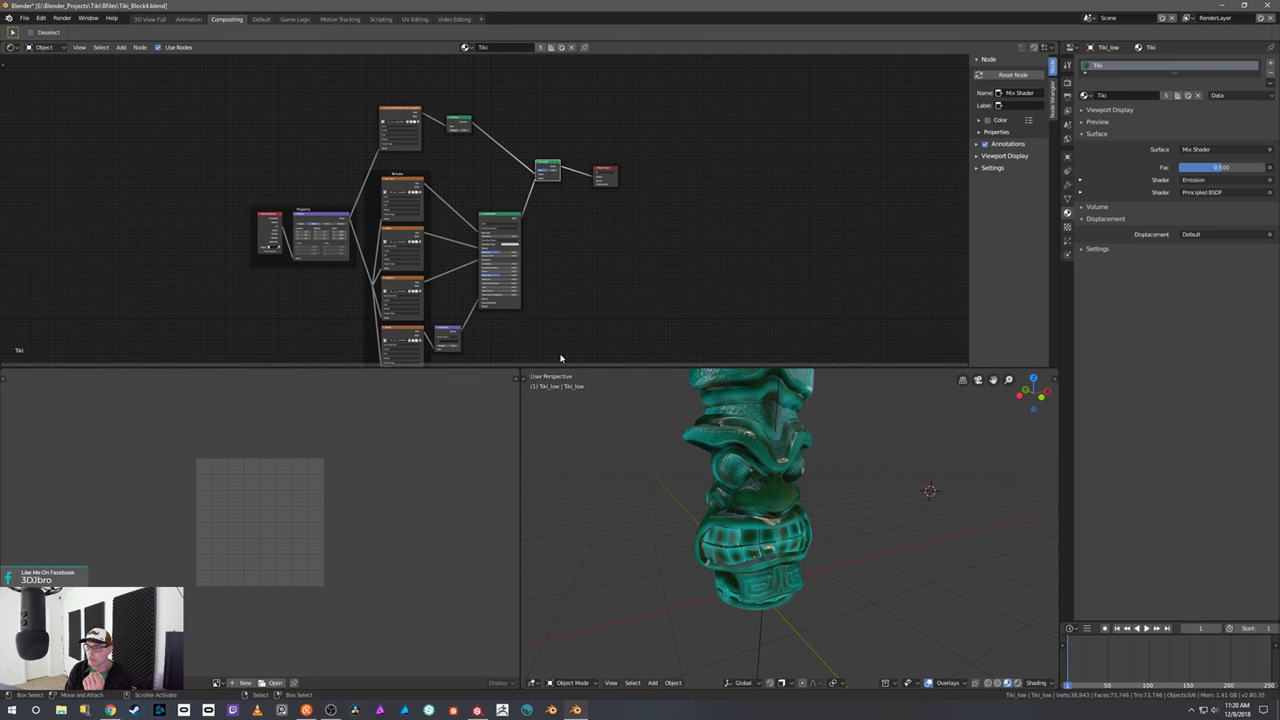
drag(575, 367, 575, 413)
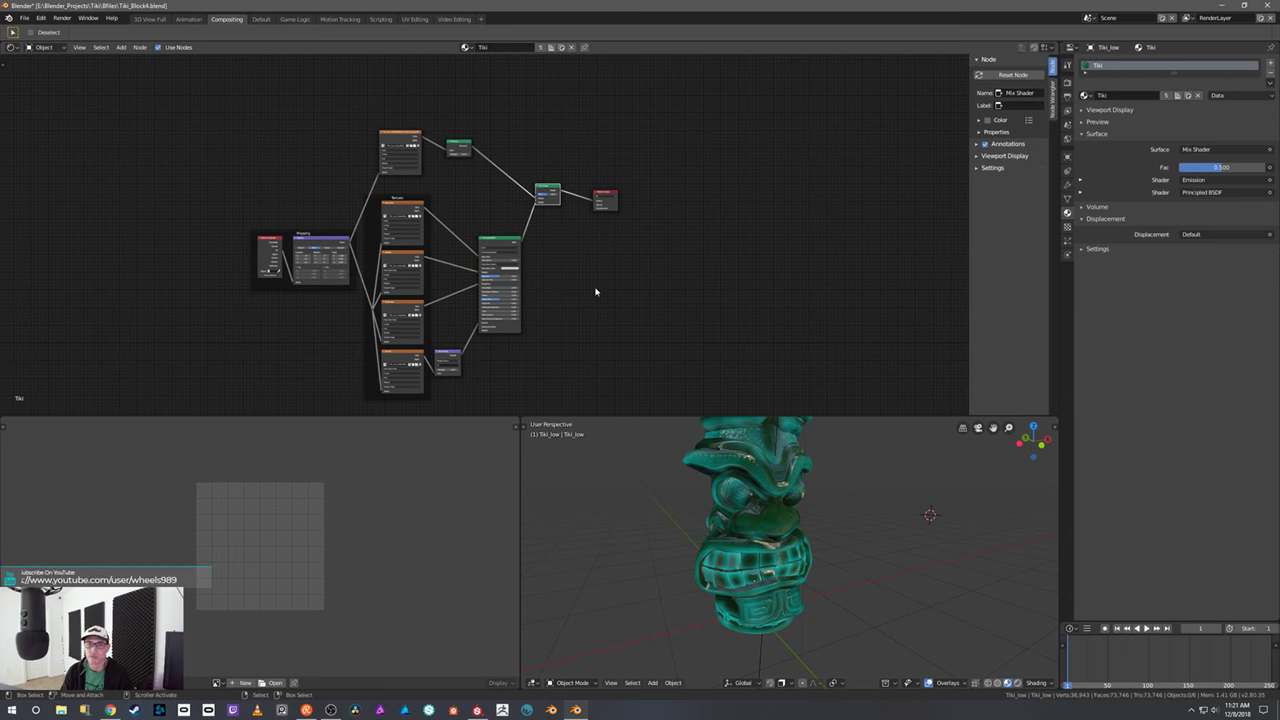
- Shrink the node editor slightly, orbit the tiki, and return to the Default workspace
middle_drag(614, 470, 646, 482)
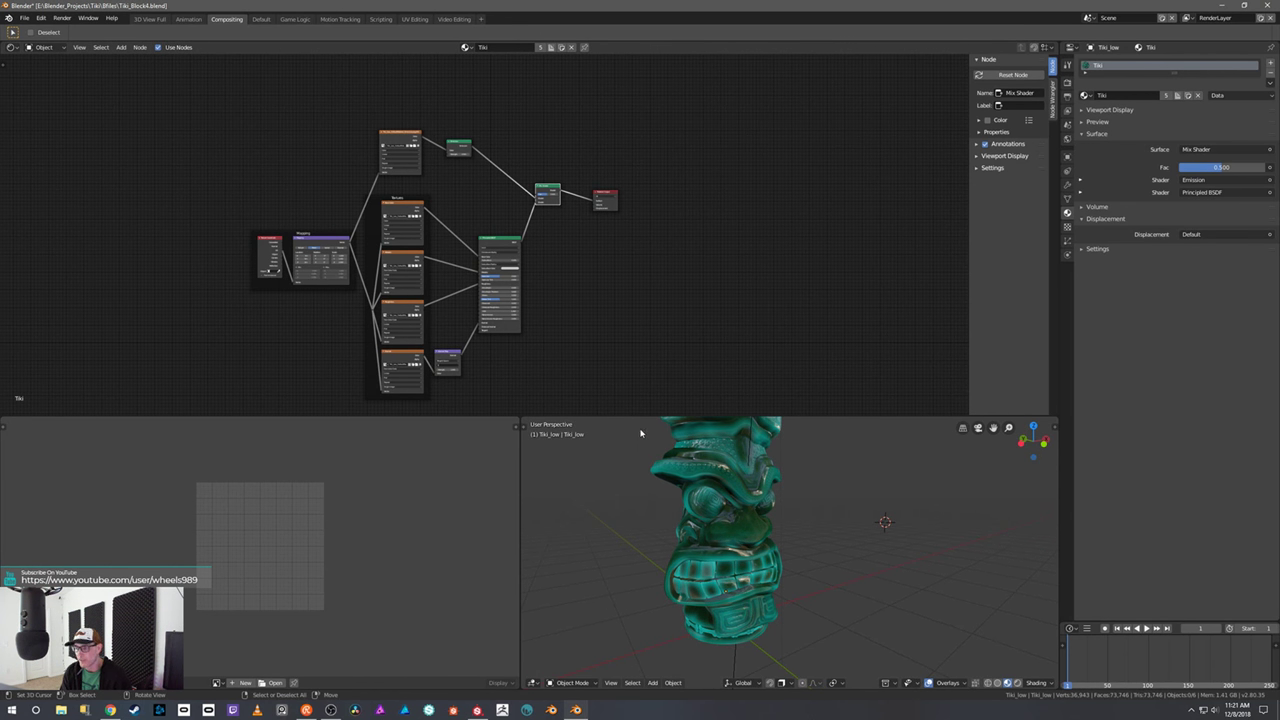
drag(638, 413, 630, 307)
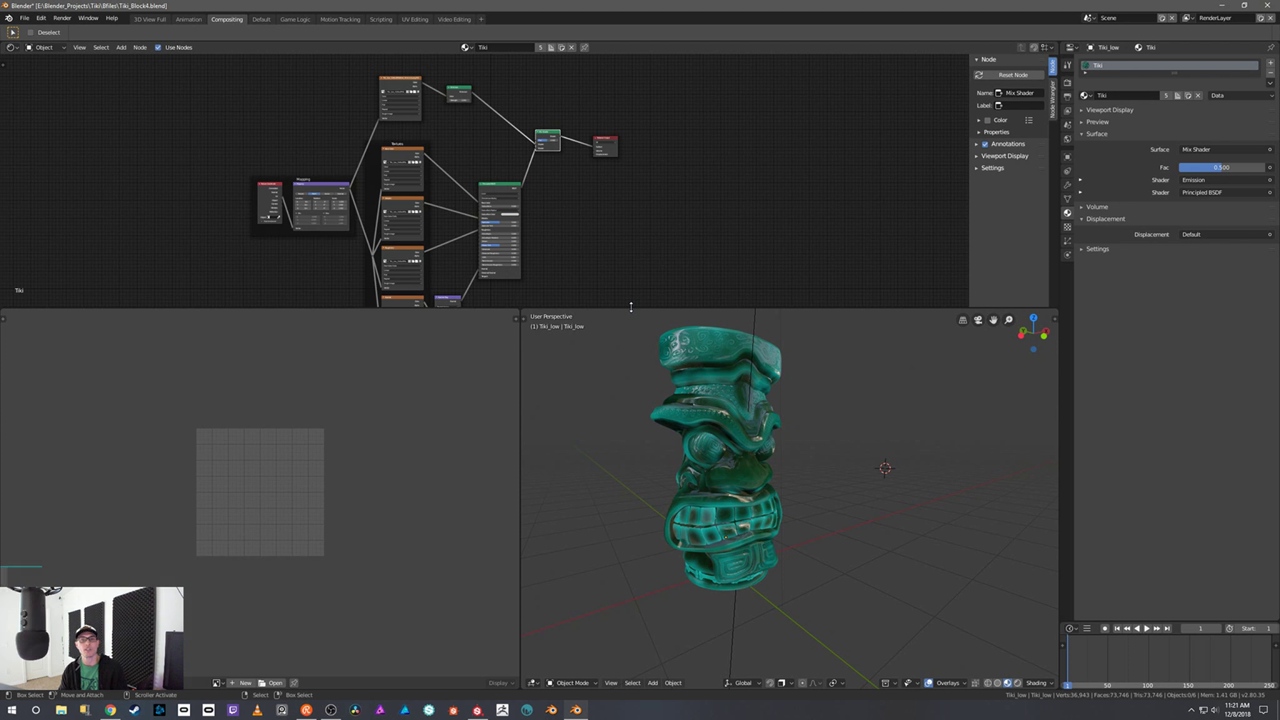
mouse_move(630, 420)
middle_down()
mouse_move(626, 445)
mouse_move(632, 436)
middle_up()
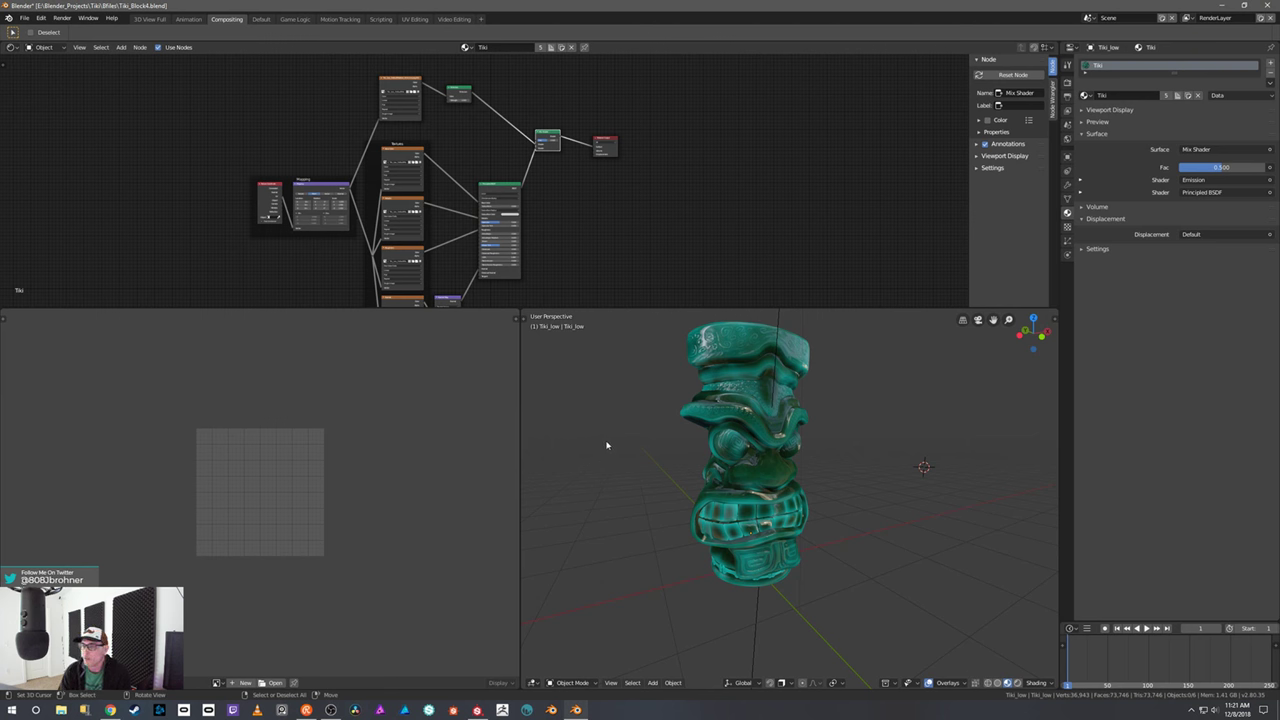
click(261, 19)
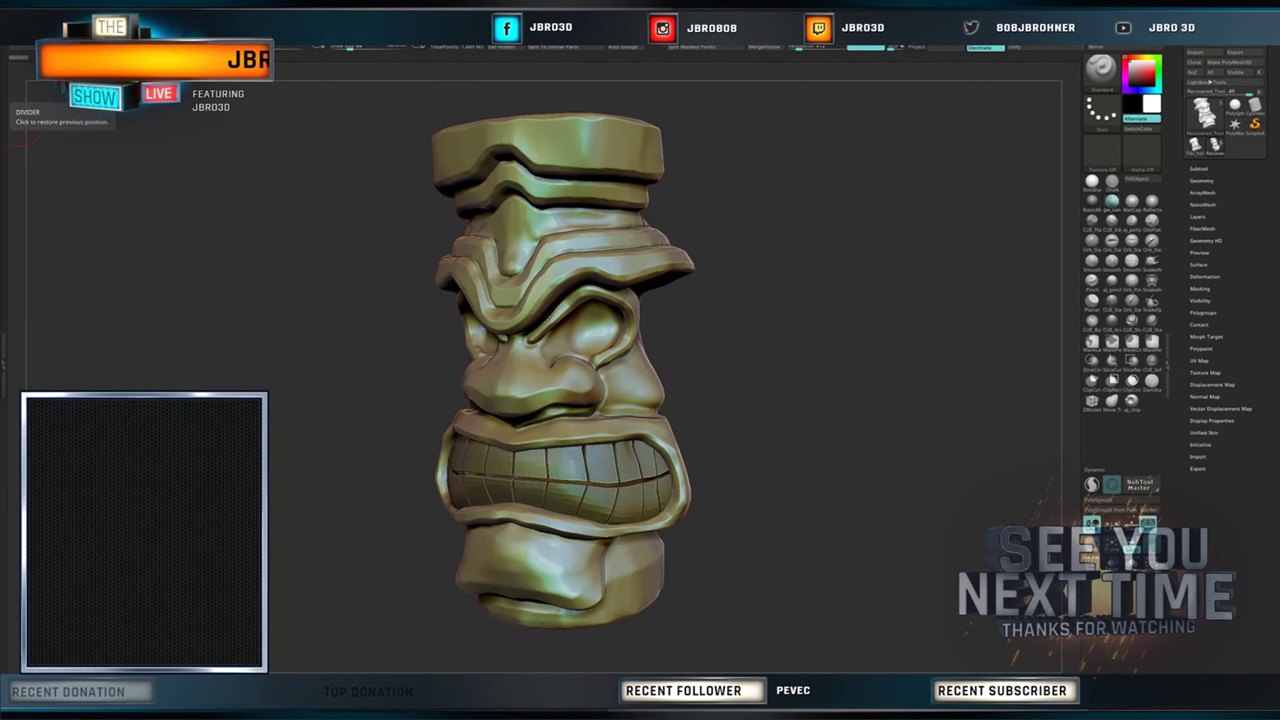
click(382, 42)
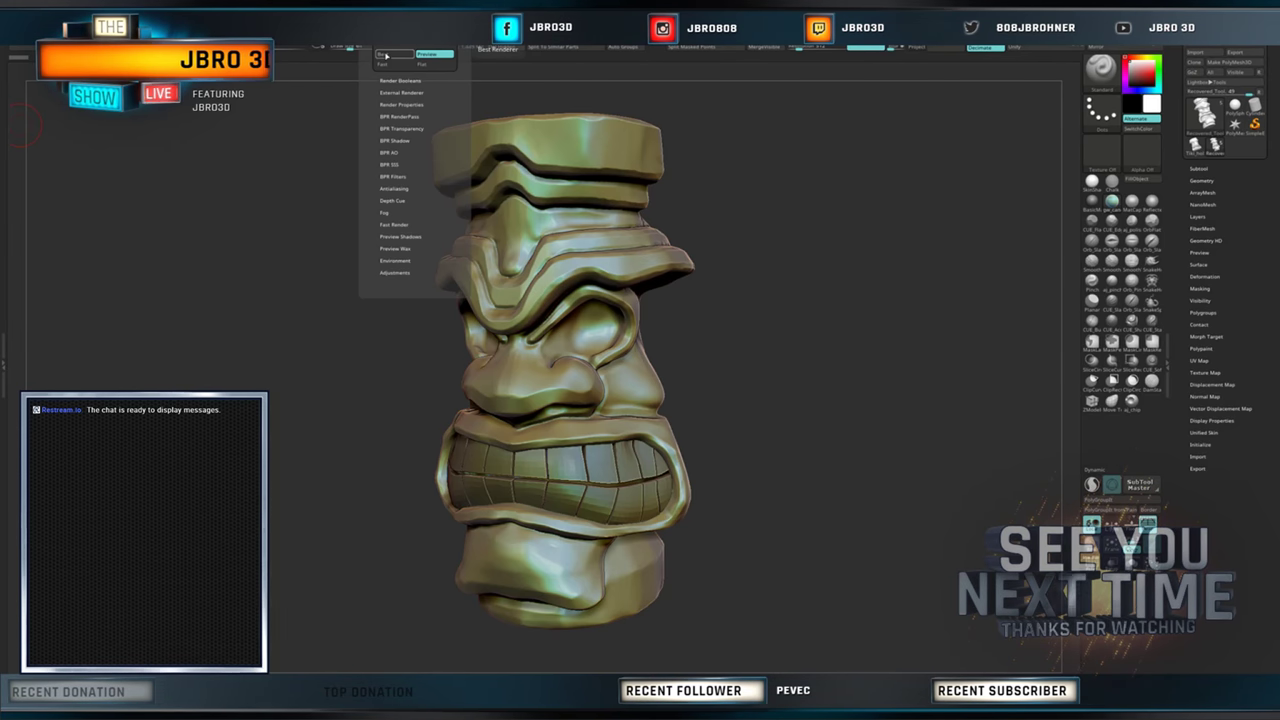